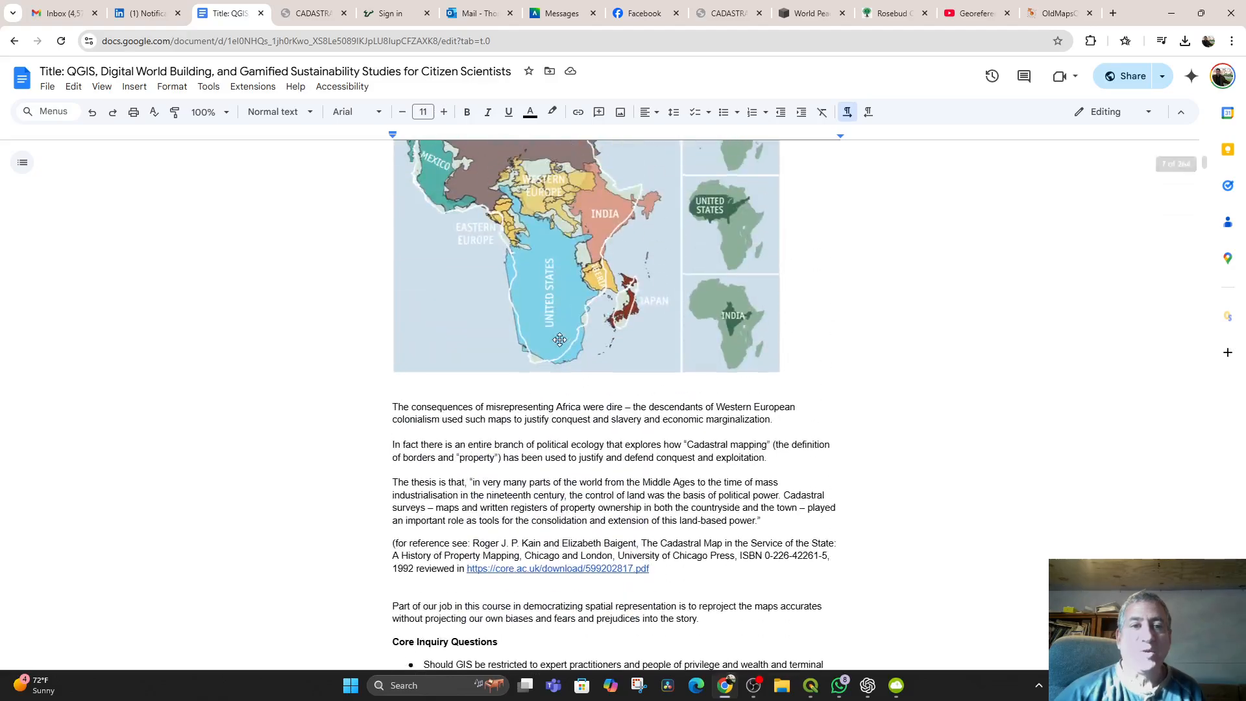
- Review the course document through the Types of Spatial Interaction section, and bring up the cadastral maps article
scroll(560, 339, down, 6)
scroll(560, 339, down, 8)
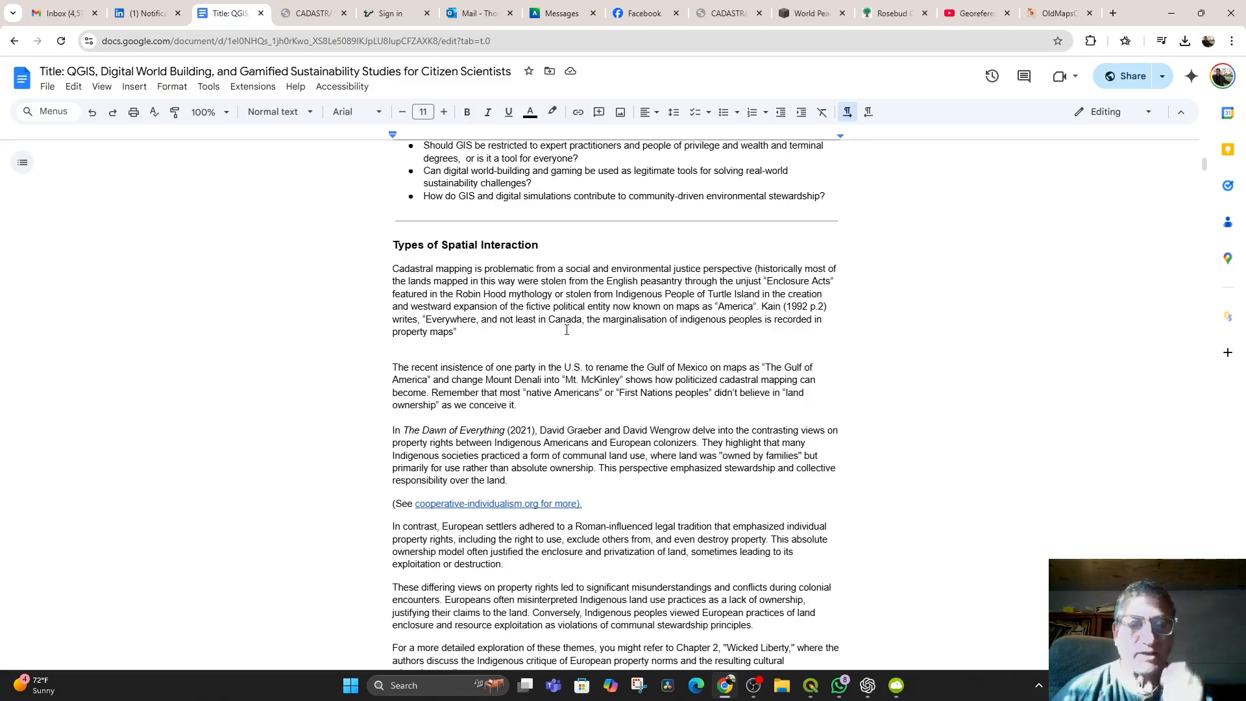
click(318, 13)
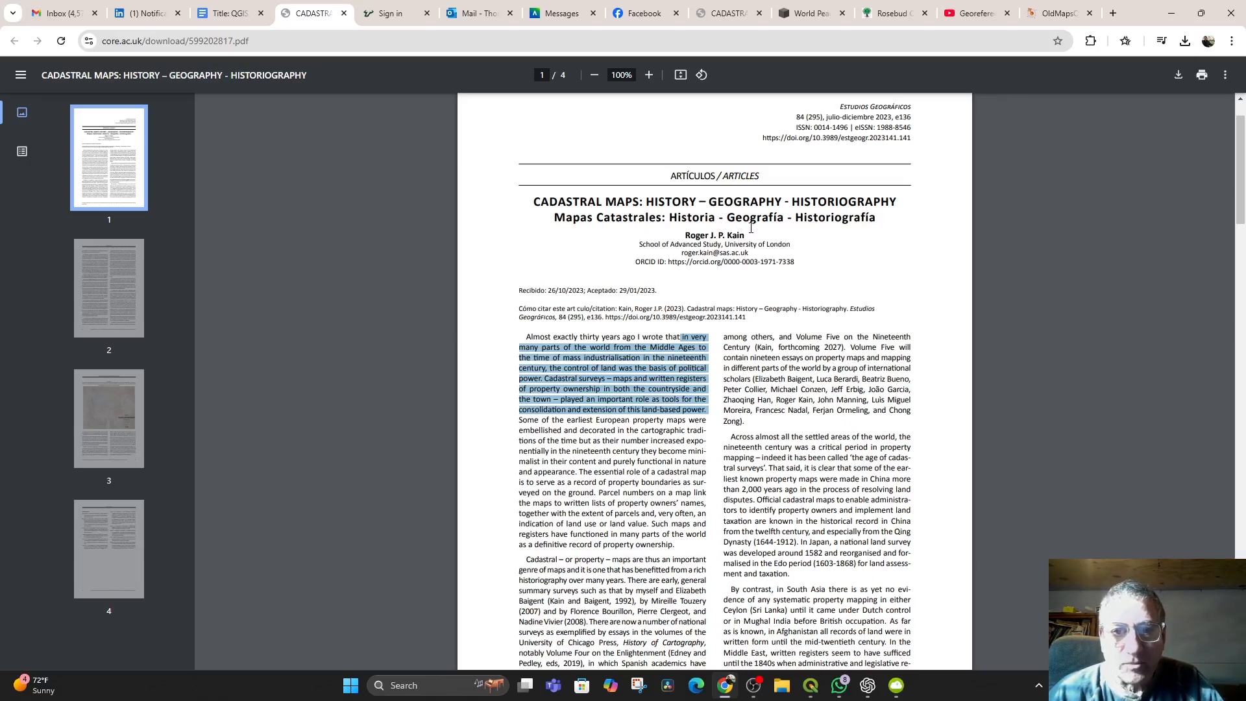
- Read the closing paragraph on page 3 of the article, highlighting the sentences on digital humanities and new analytical techniques
scroll(750, 227, down, 20)
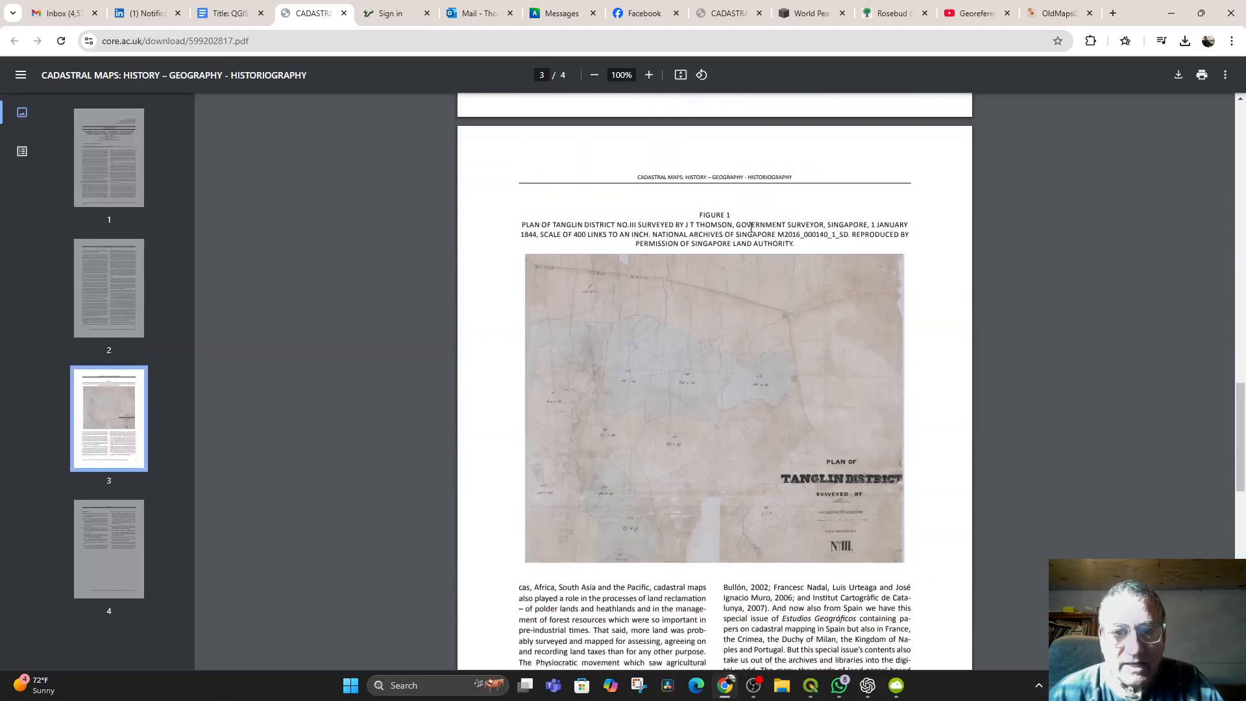
scroll(751, 227, down, 5)
scroll(851, 488, up, 4)
scroll(863, 484, down, 3)
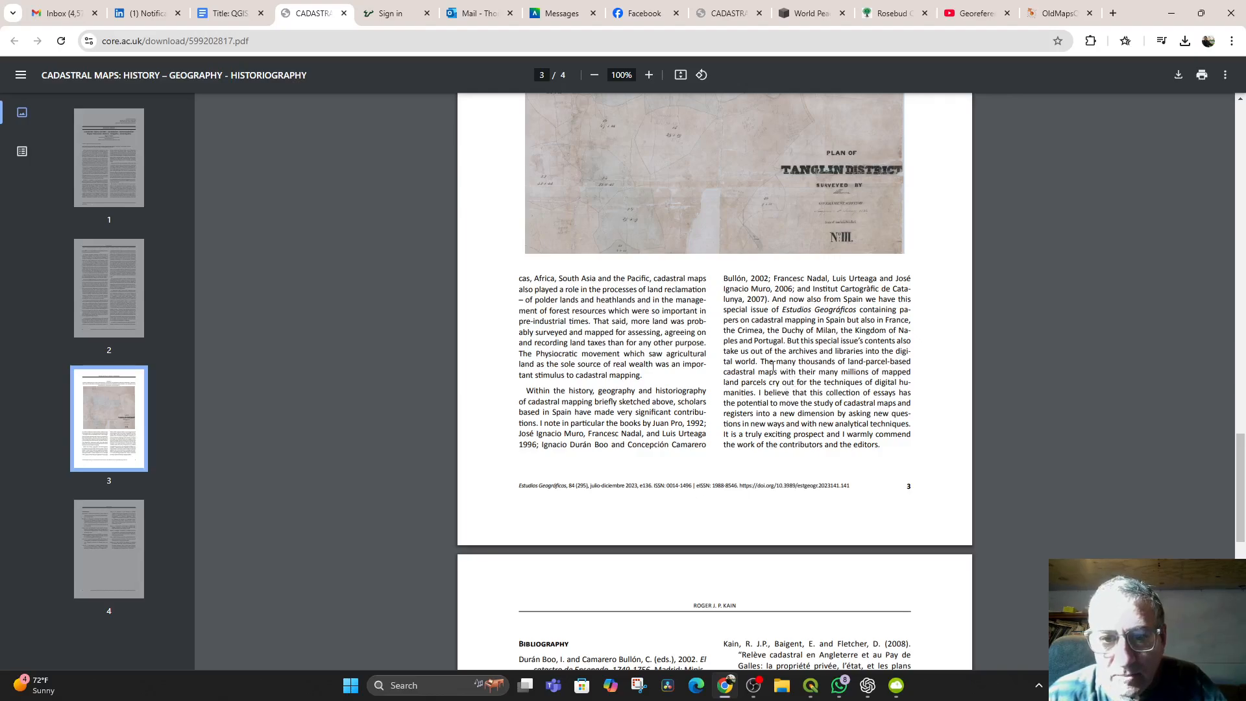
drag(766, 362, 765, 395)
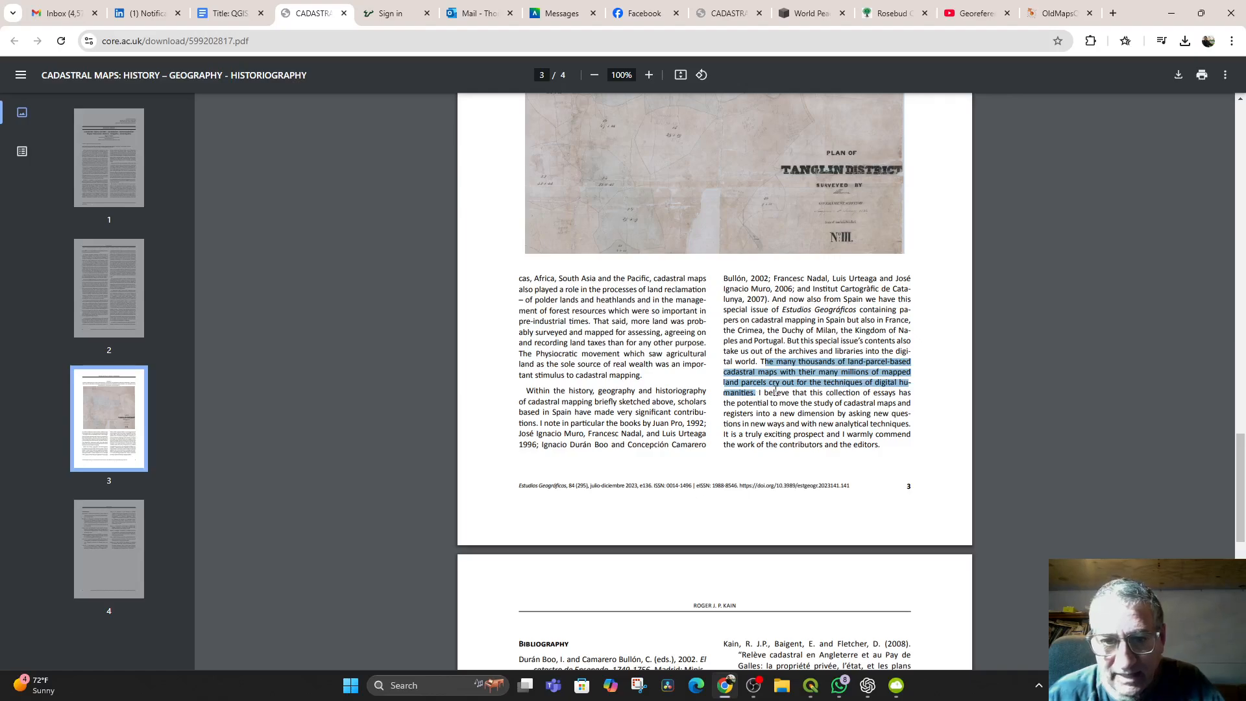
drag(767, 396, 918, 424)
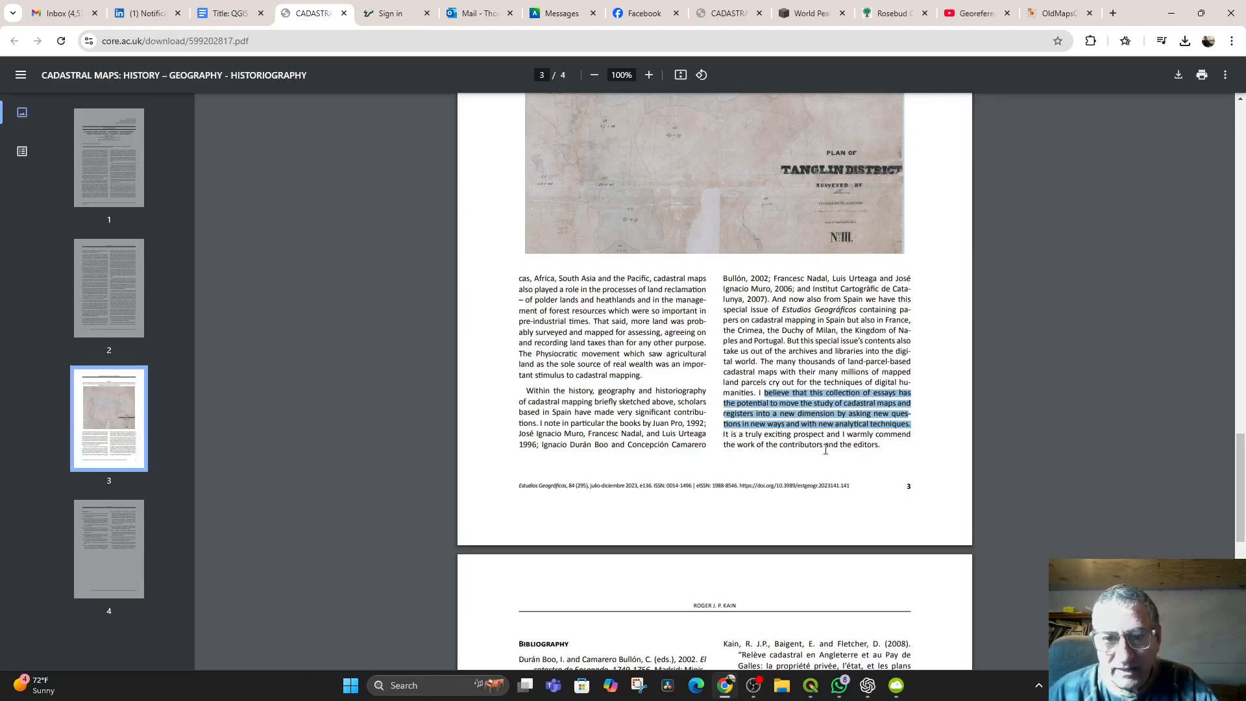
- Find the page 2 paragraph on cadastral surveying in the Americas and highlight it through "titles to land could be confirmed."
scroll(804, 466, up, 1)
scroll(805, 466, up, 20)
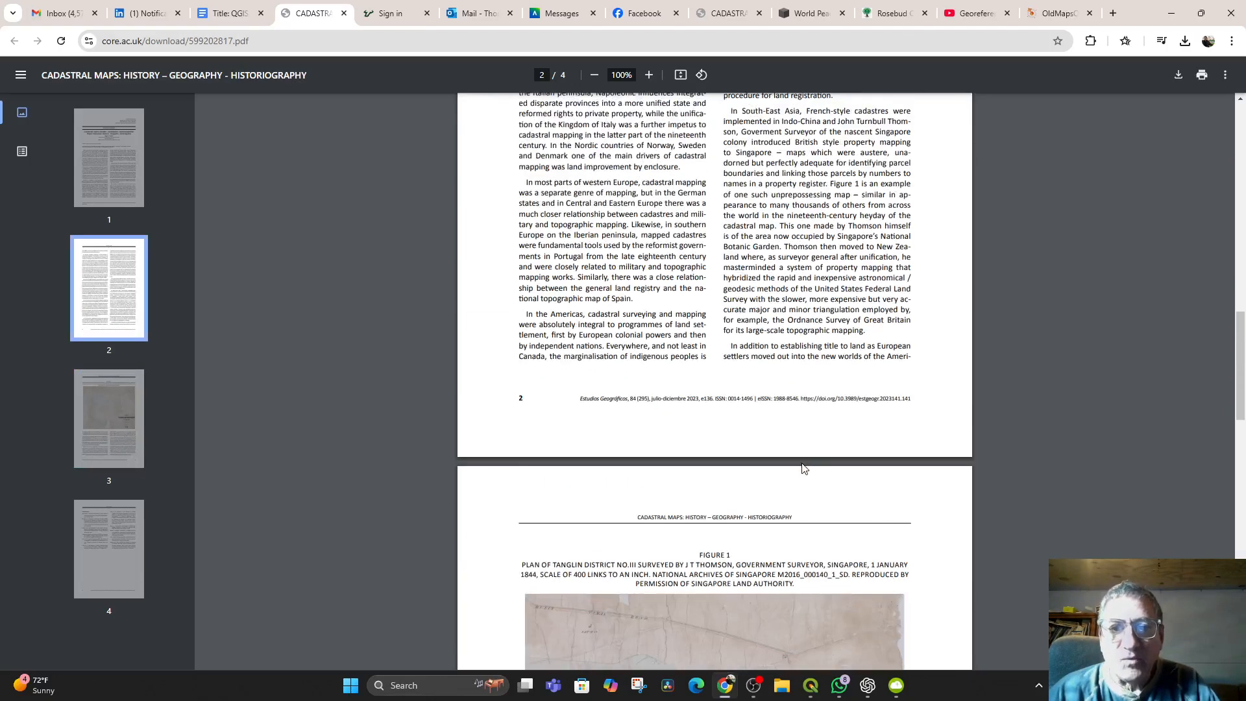
scroll(803, 462, down, 5)
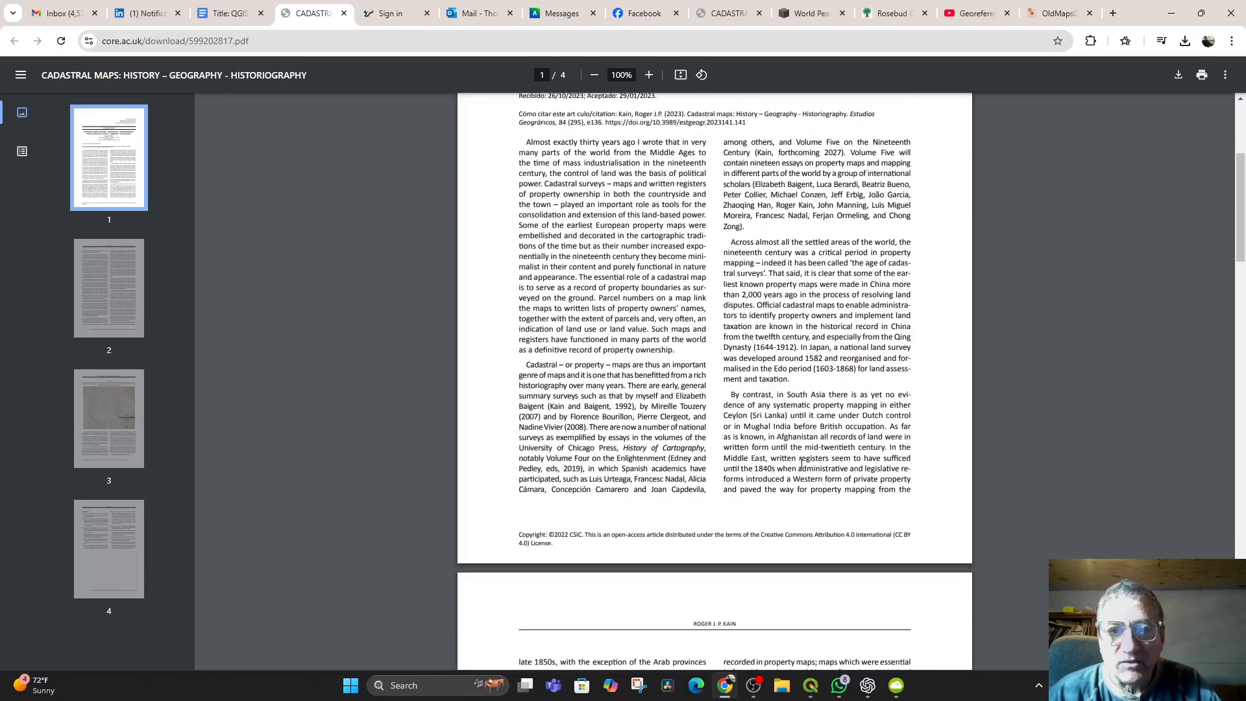
scroll(779, 435, down, 3)
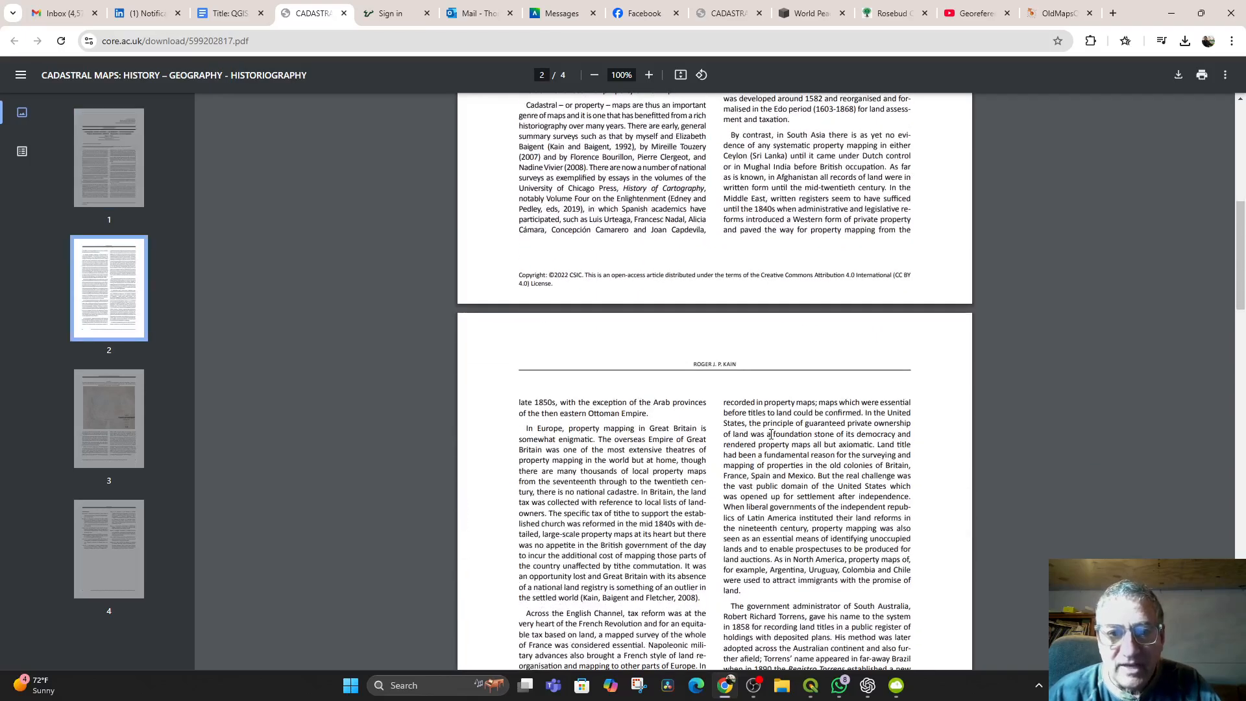
scroll(777, 407, down, 7)
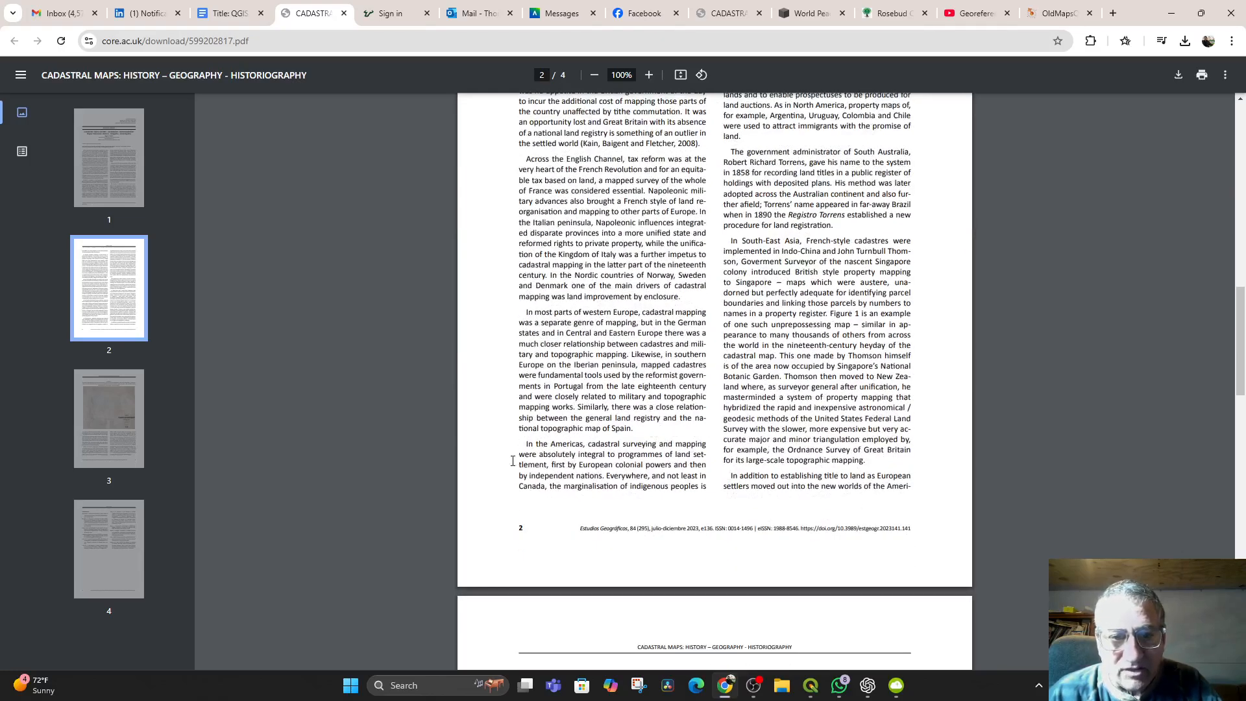
drag(533, 454, 864, 478)
scroll(772, 453, up, 8)
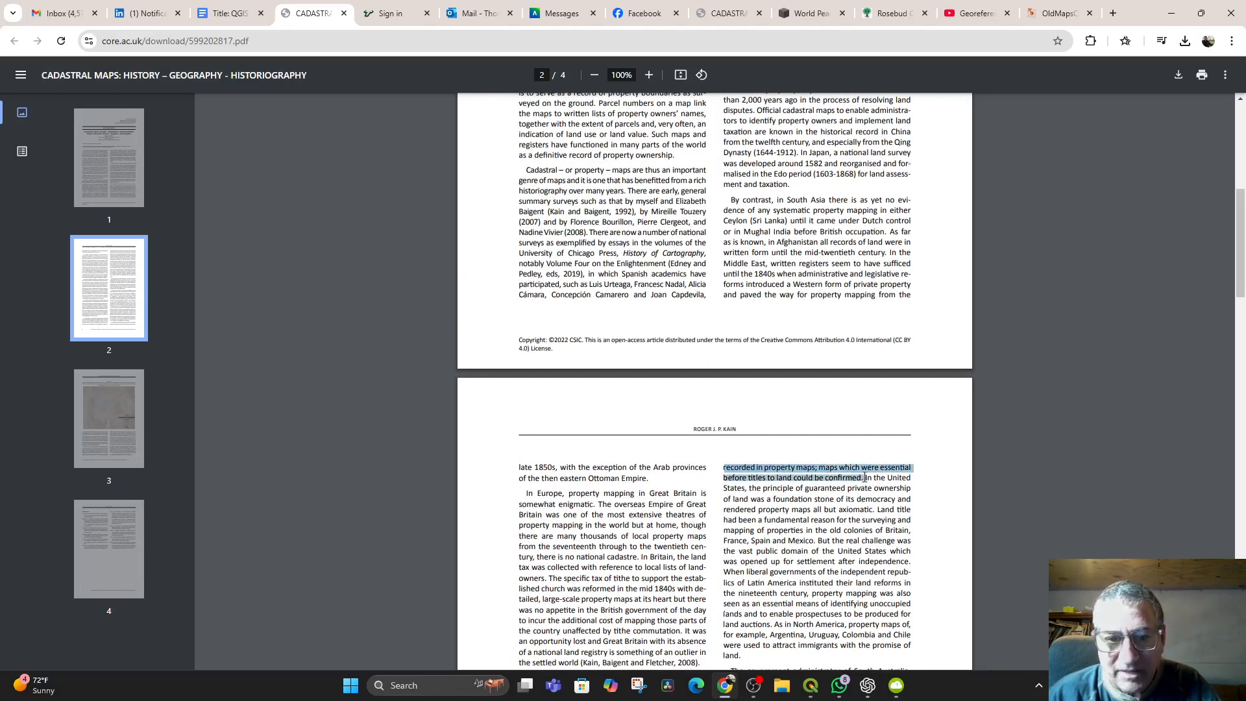
- Return to page 1 and highlight the opening words of the paragraph beginning "Cadastral – or property – maps"
scroll(681, 510, up, 8)
scroll(682, 509, down, 5)
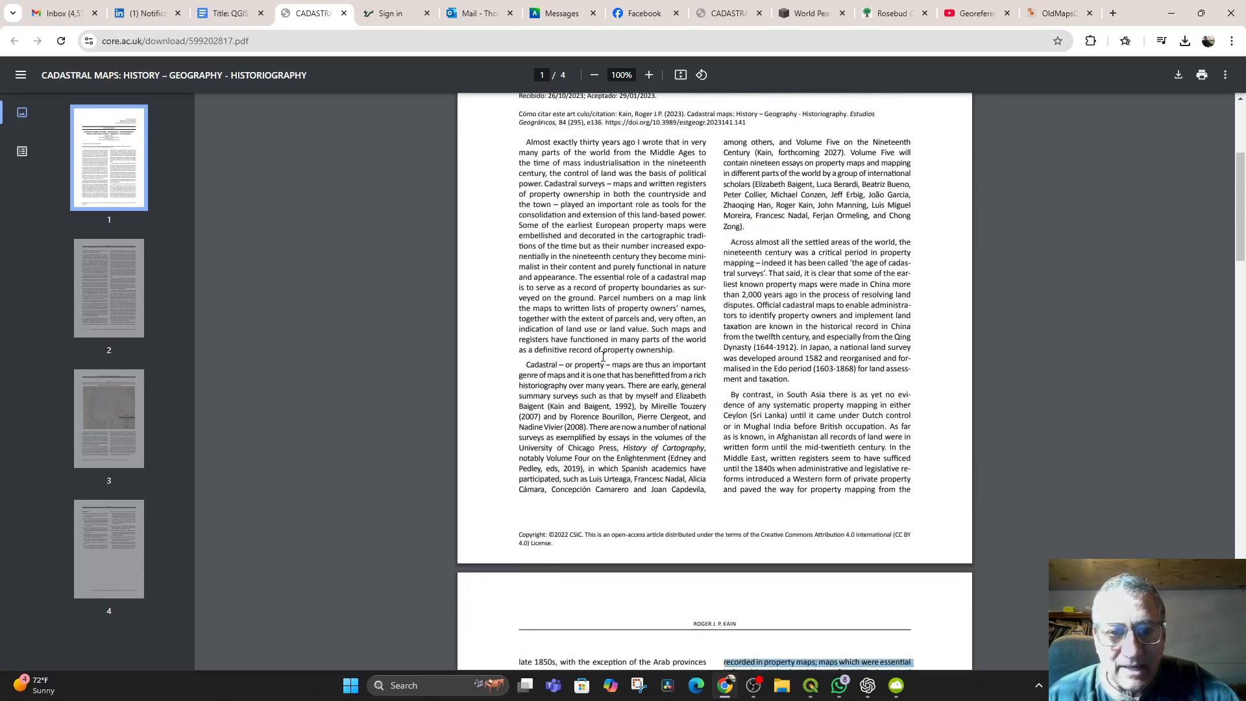
click(537, 372)
drag(526, 366, 655, 364)
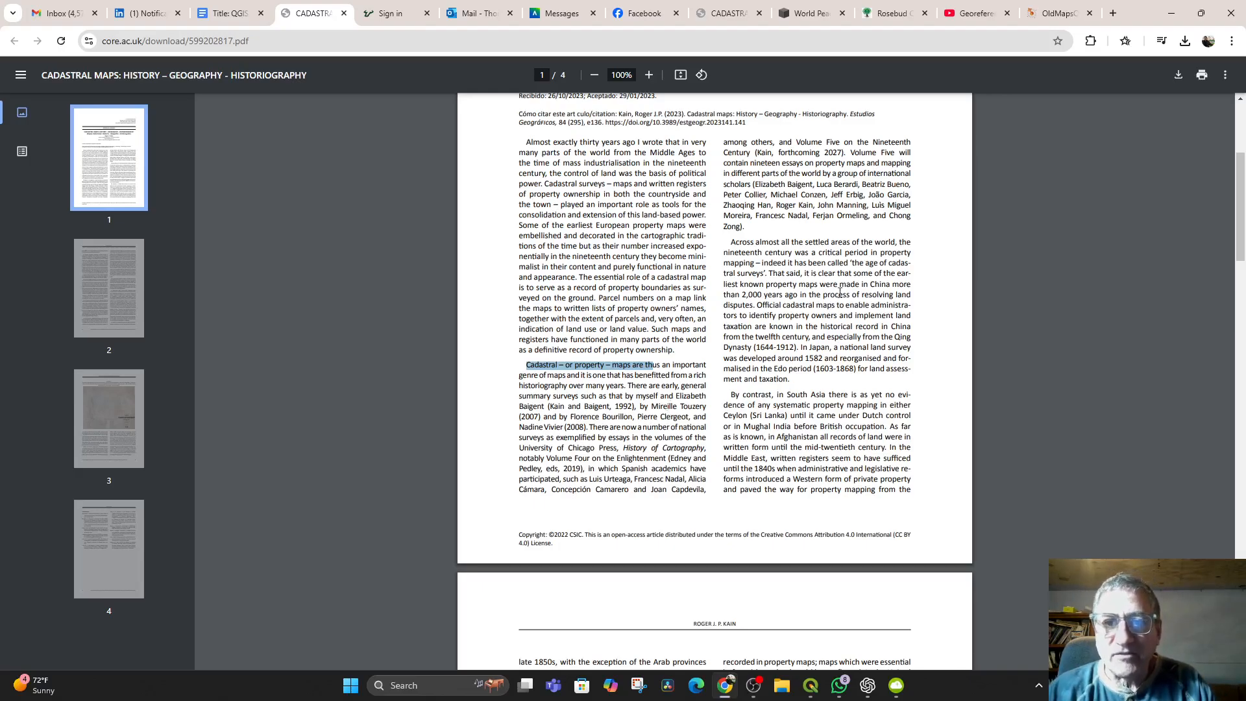
scroll(811, 416, down, 1)
scroll(810, 416, up, 4)
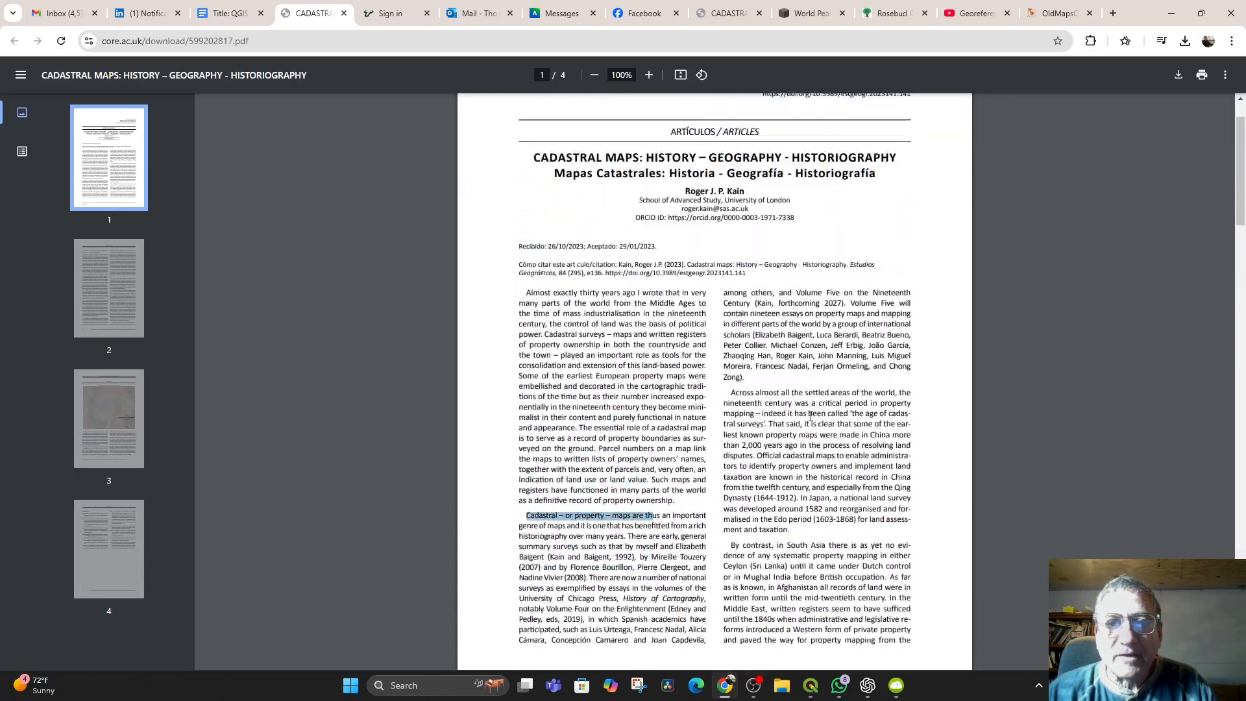
scroll(809, 418, down, 8)
scroll(807, 419, up, 9)
scroll(807, 419, down, 2)
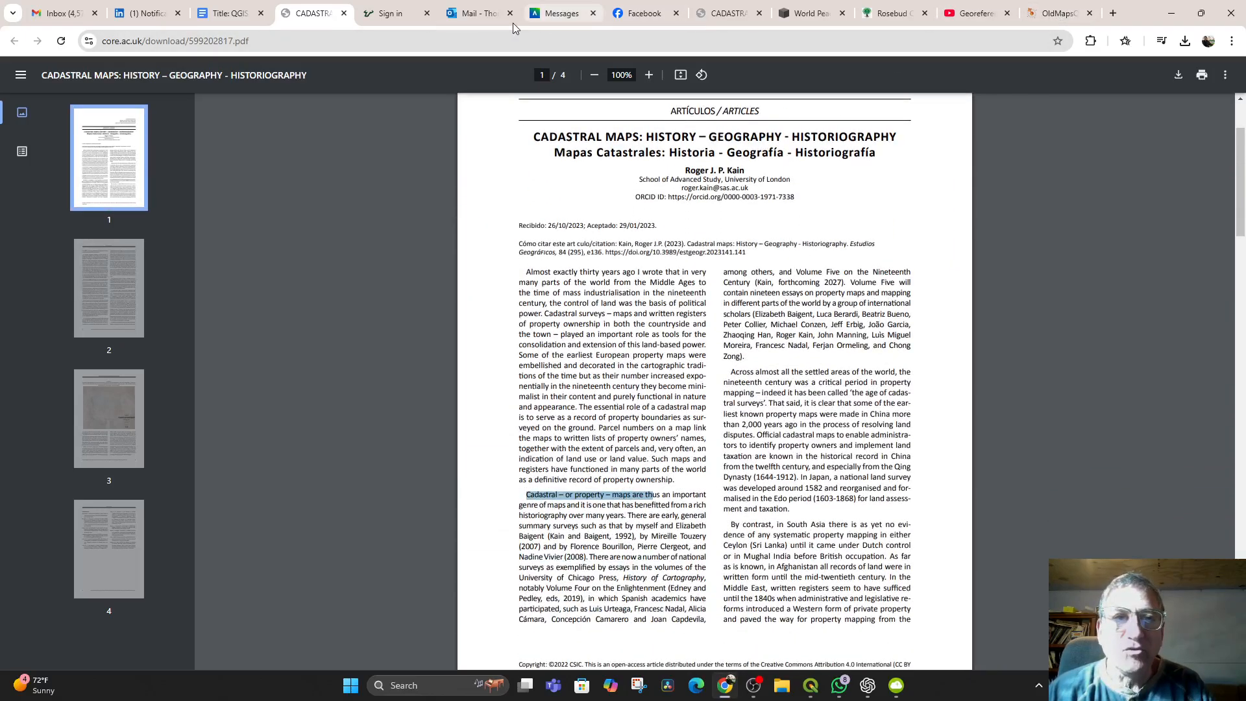
- Switch to QGIS and open a new empty project
click(809, 692)
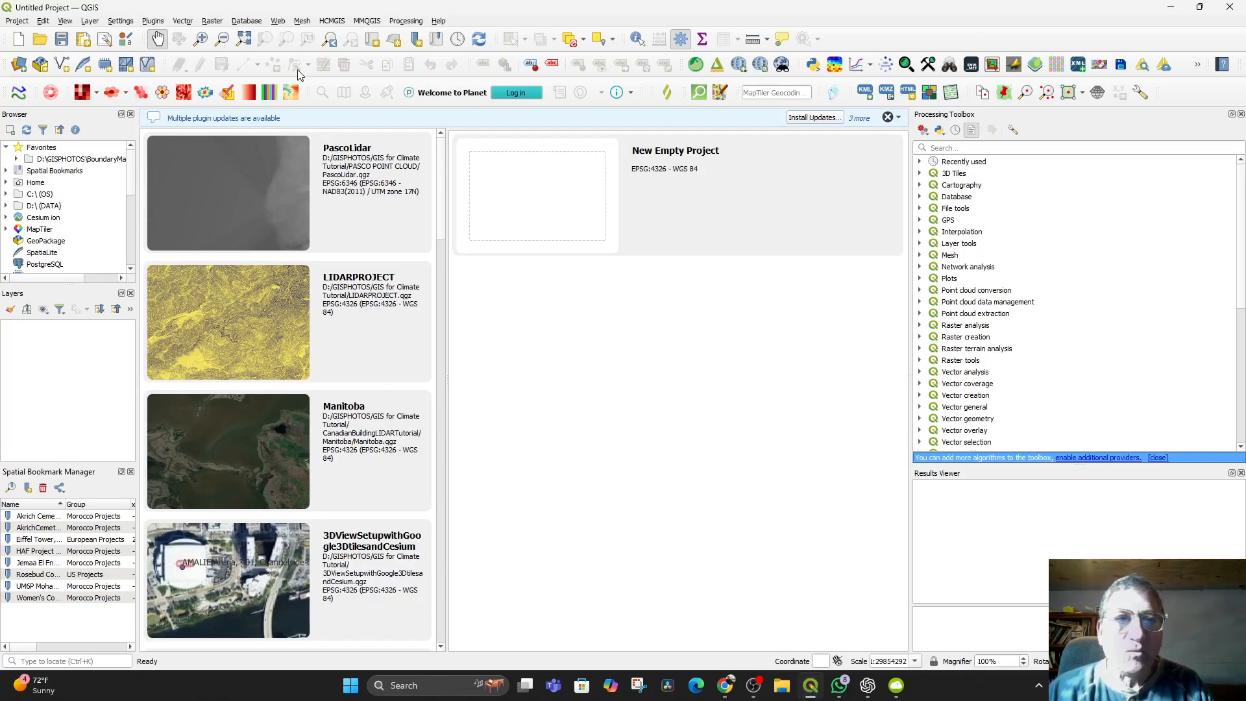
click(279, 21)
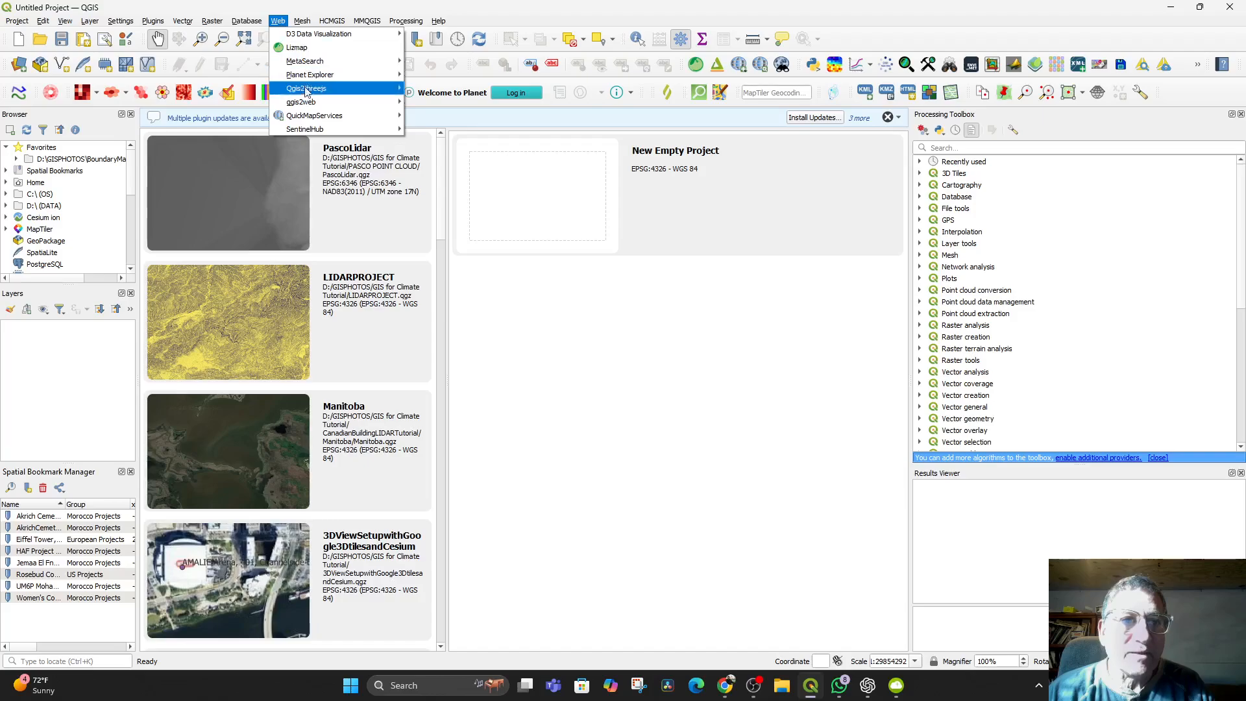
mouse_move(338, 116)
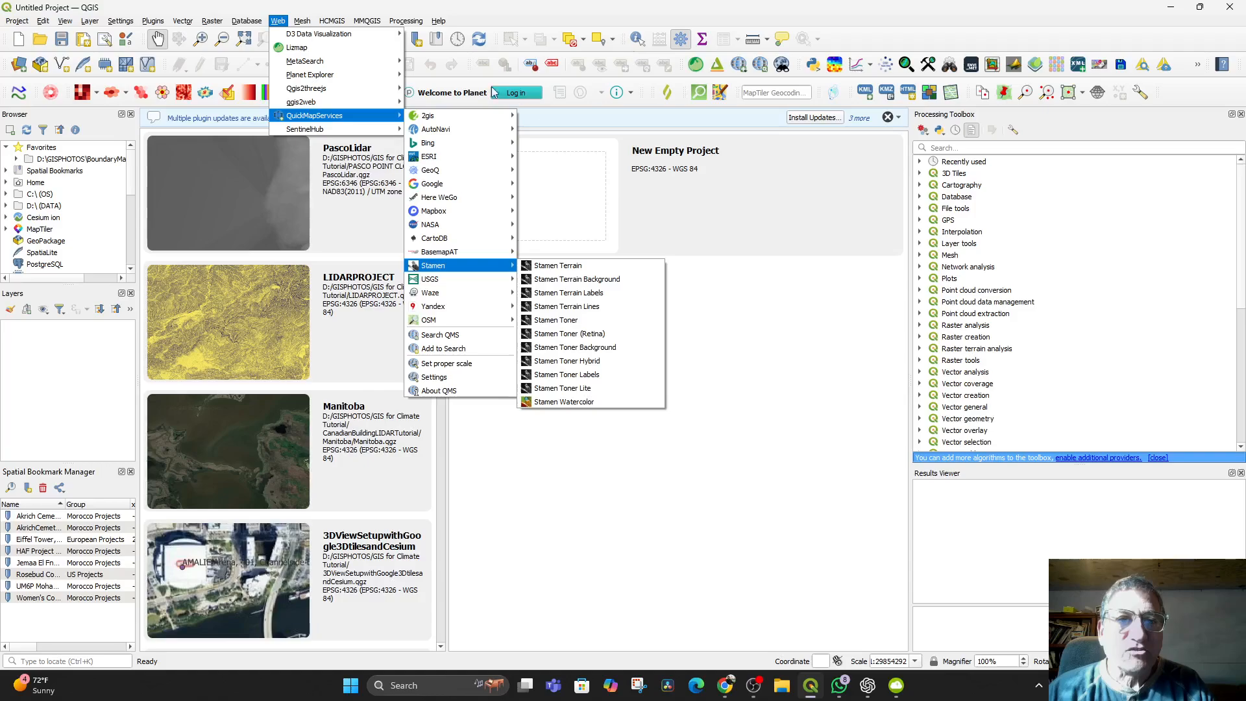
click(577, 201)
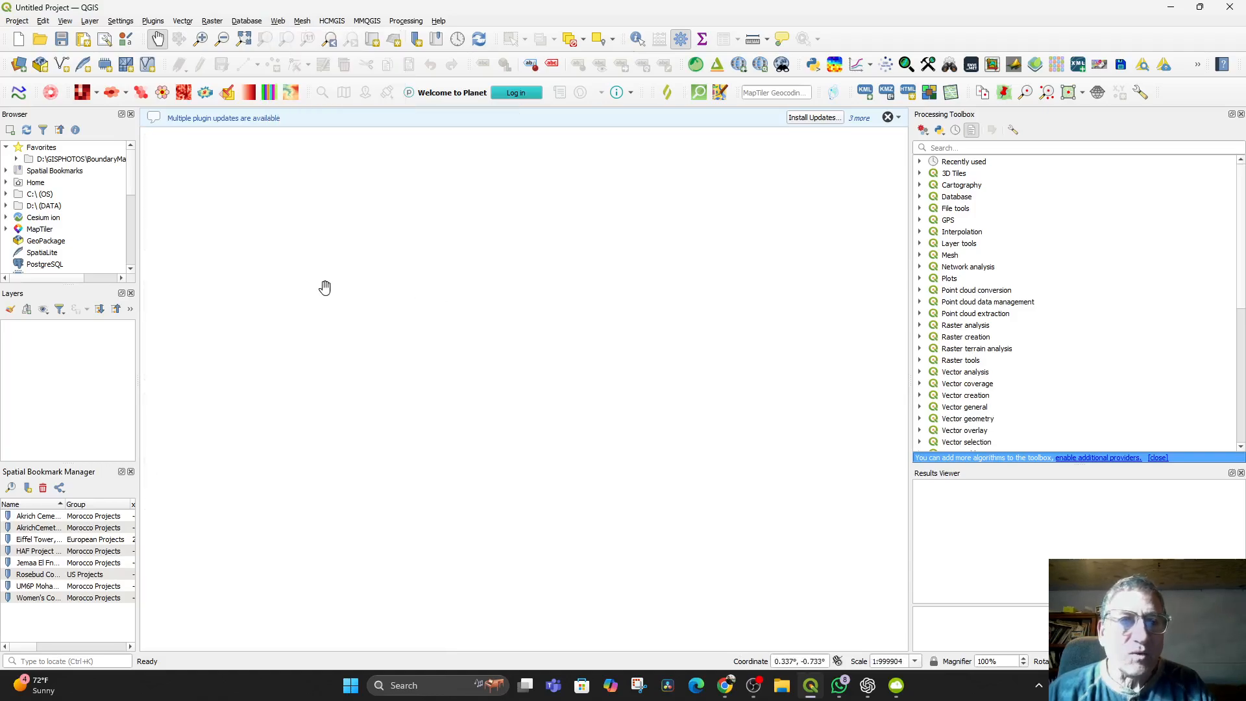
- Look over the basemap providers offered by the QuickMapServices plugin without adding any of them
click(278, 22)
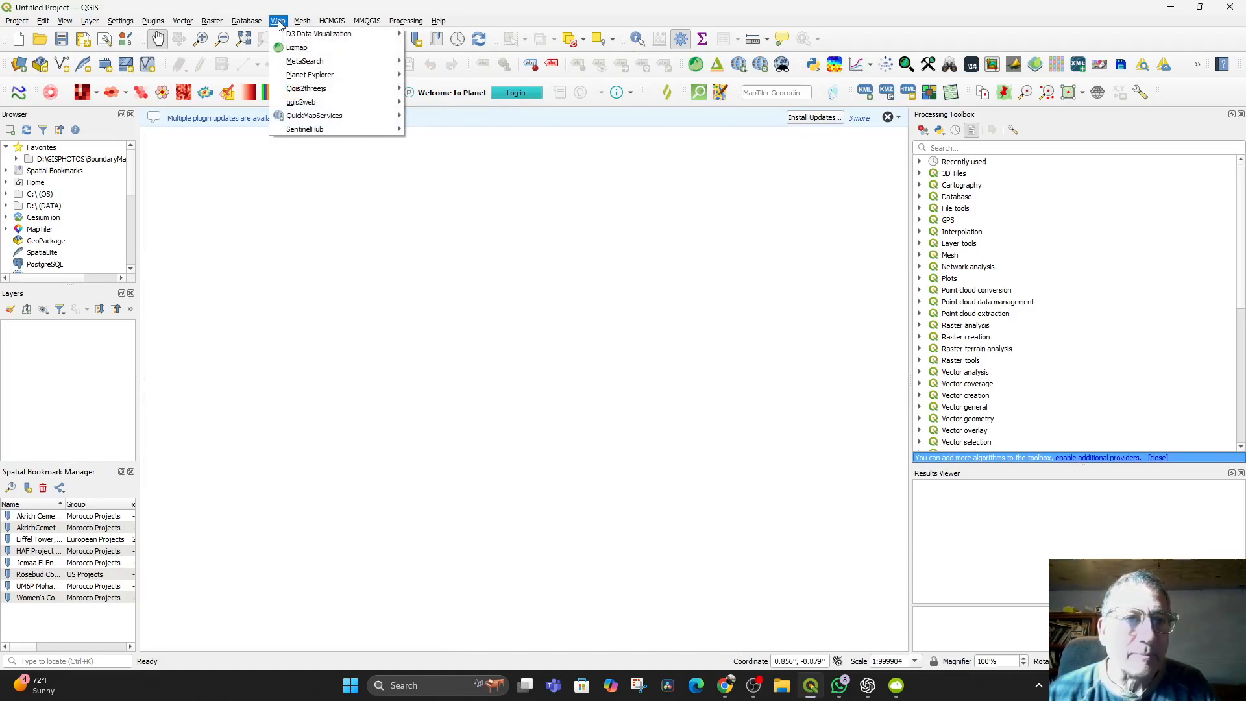
mouse_move(358, 116)
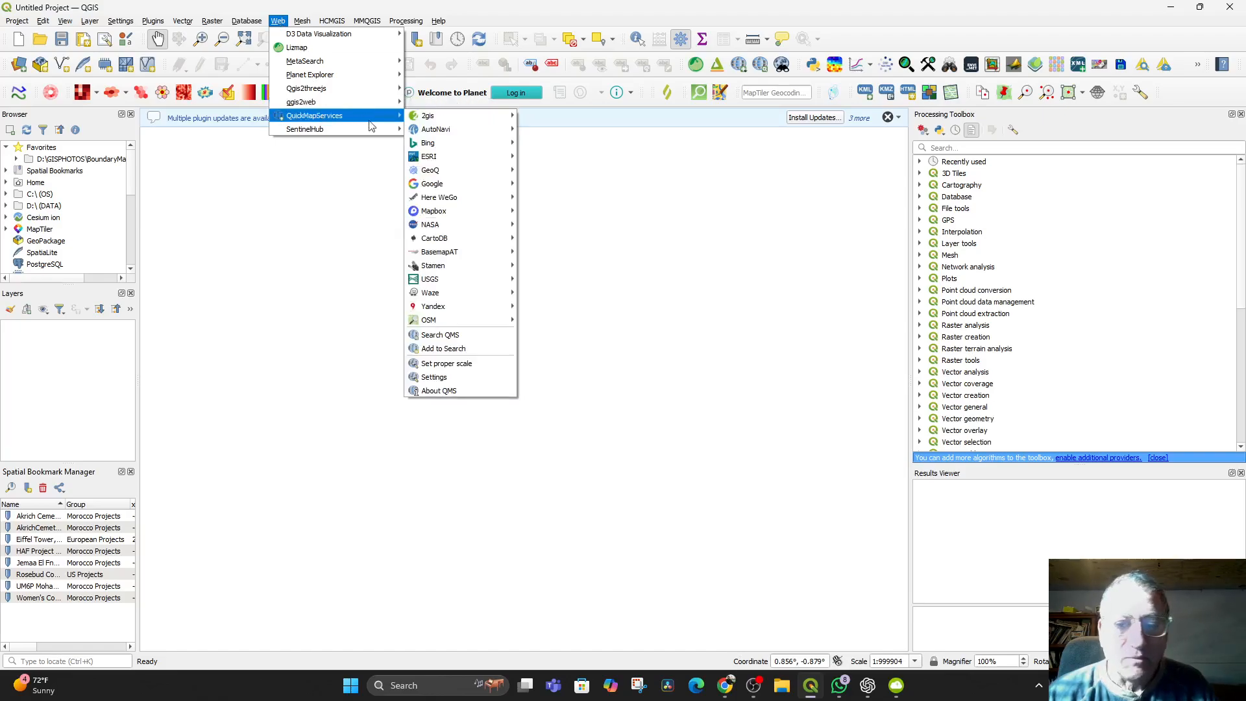
drag(571, 303, 606, 331)
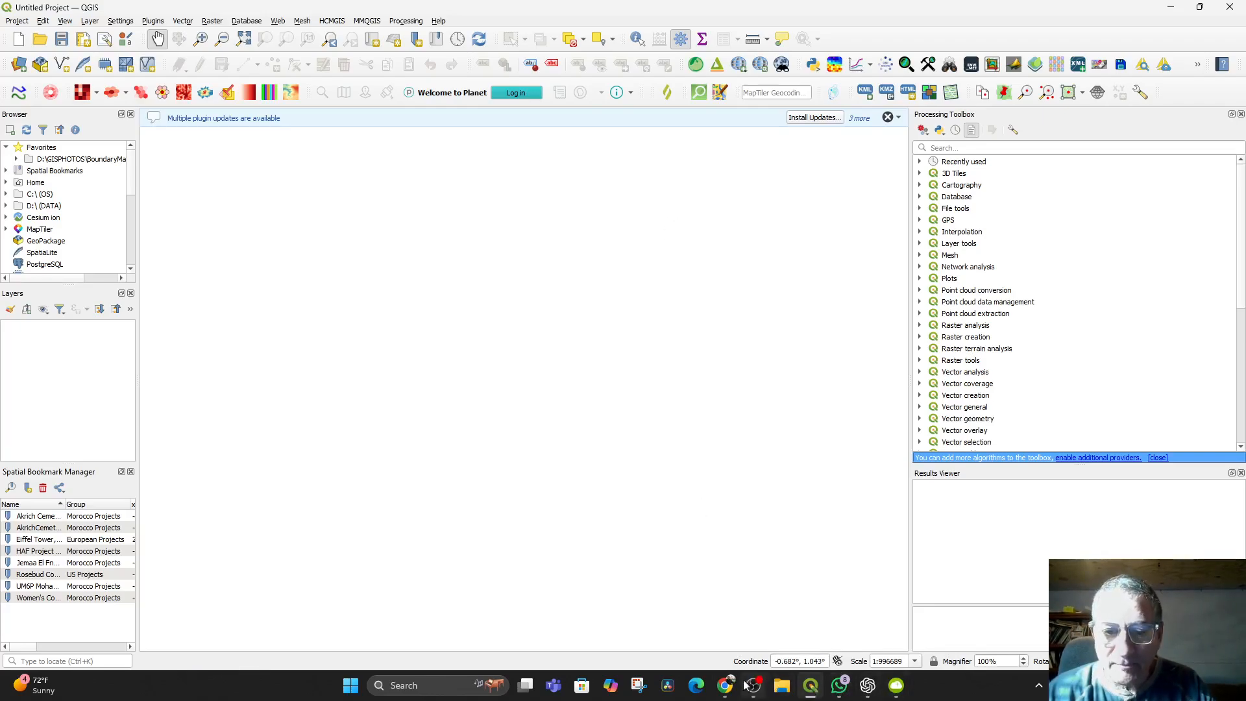
- Switch to the OldMapsOnline site in the browser and open its map explorer
click(722, 689)
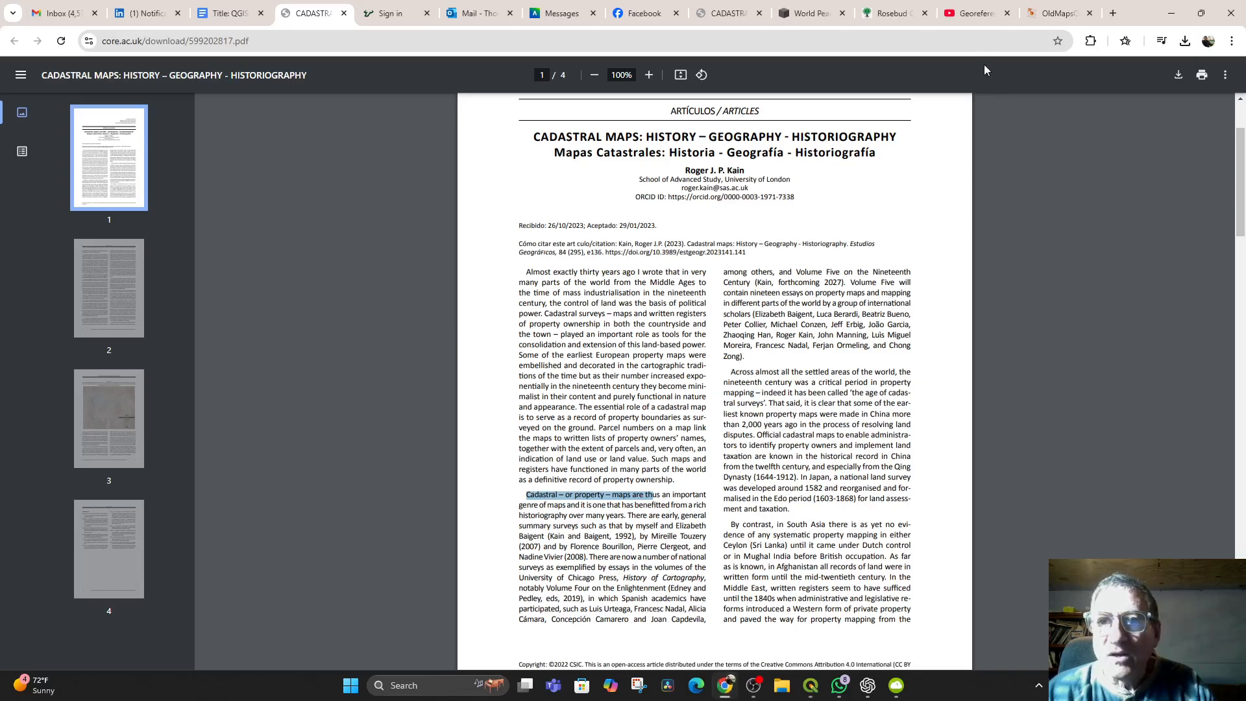
click(1046, 15)
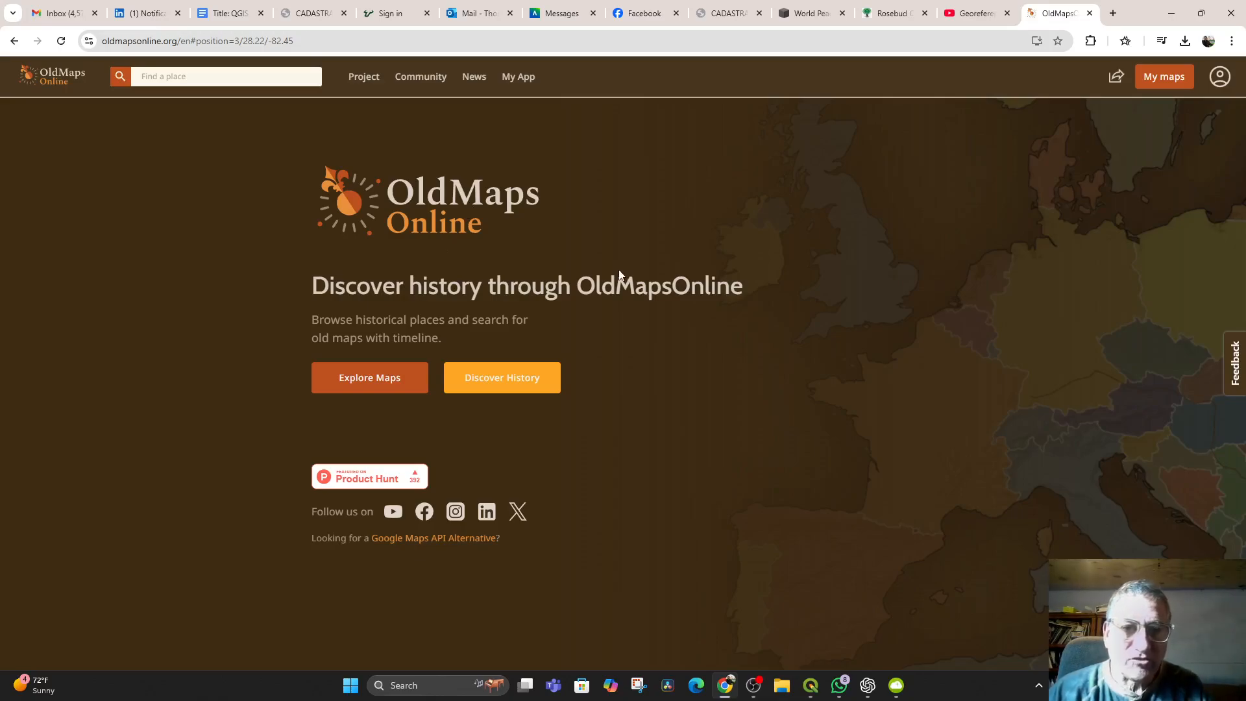
click(353, 388)
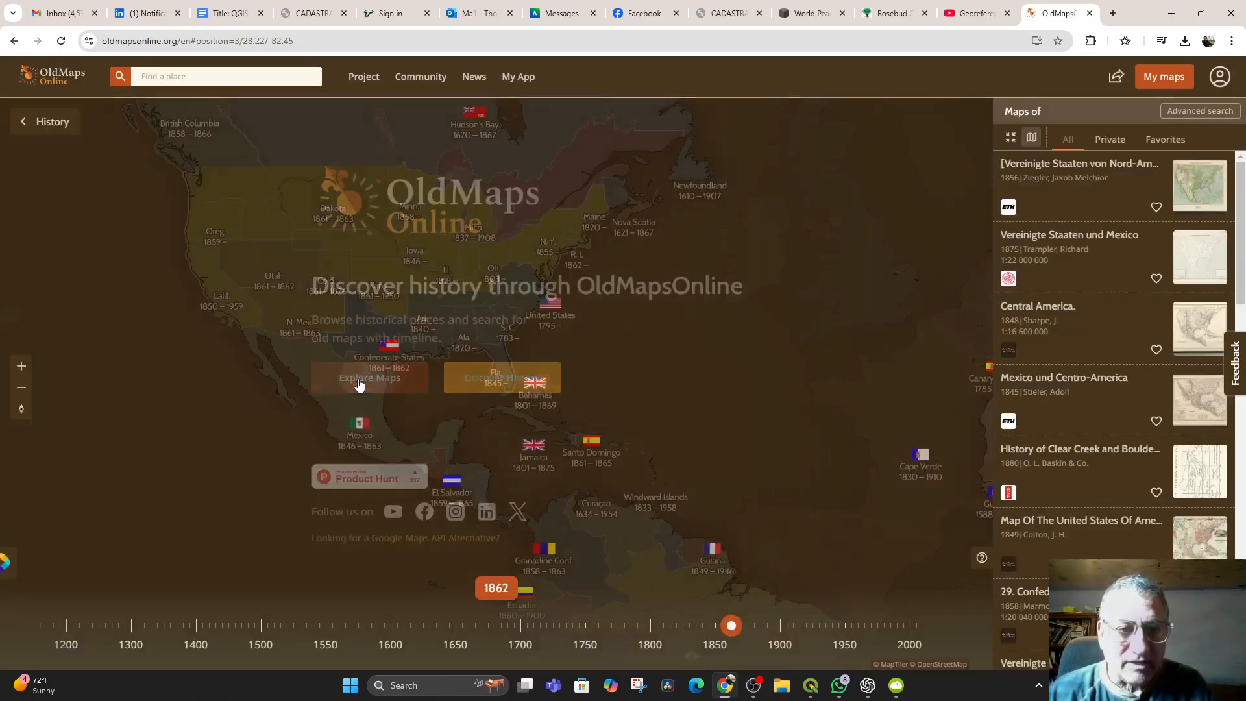
- Examine the 1862 historical borders across Europe, North Africa and the eastern Mediterranean on the map
drag(647, 399, 428, 450)
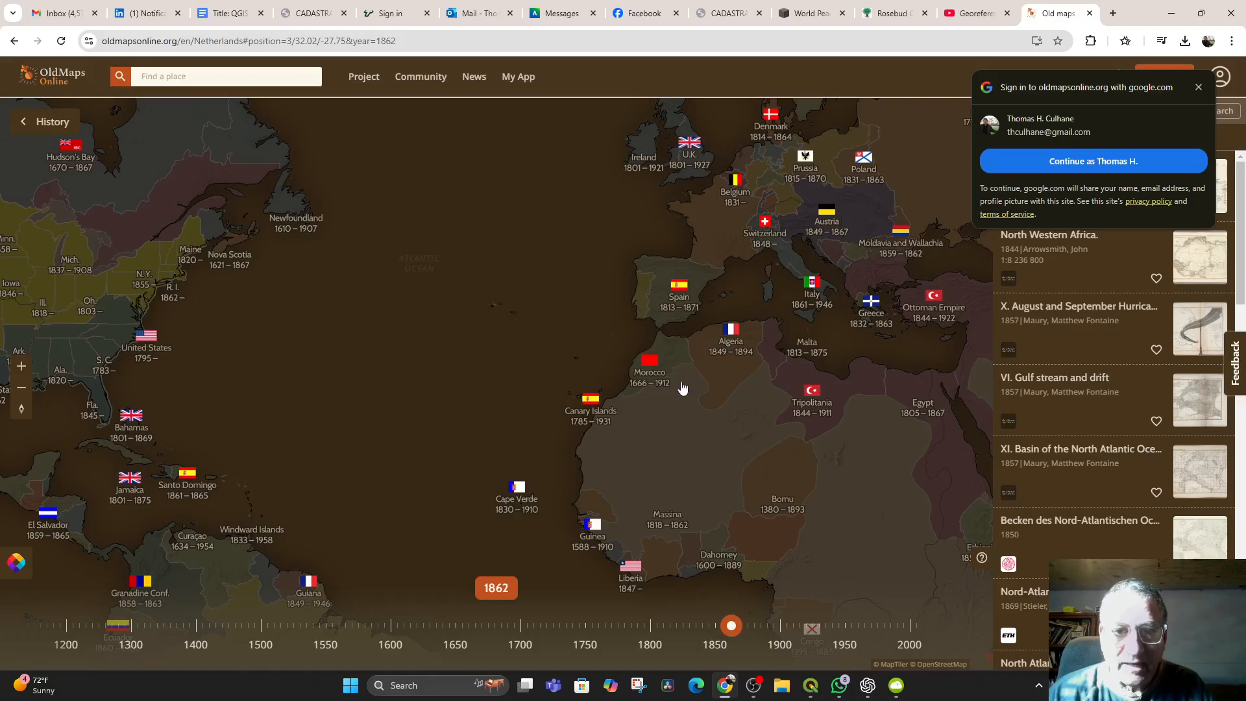
drag(693, 332, 634, 433)
scroll(632, 433, up, 2)
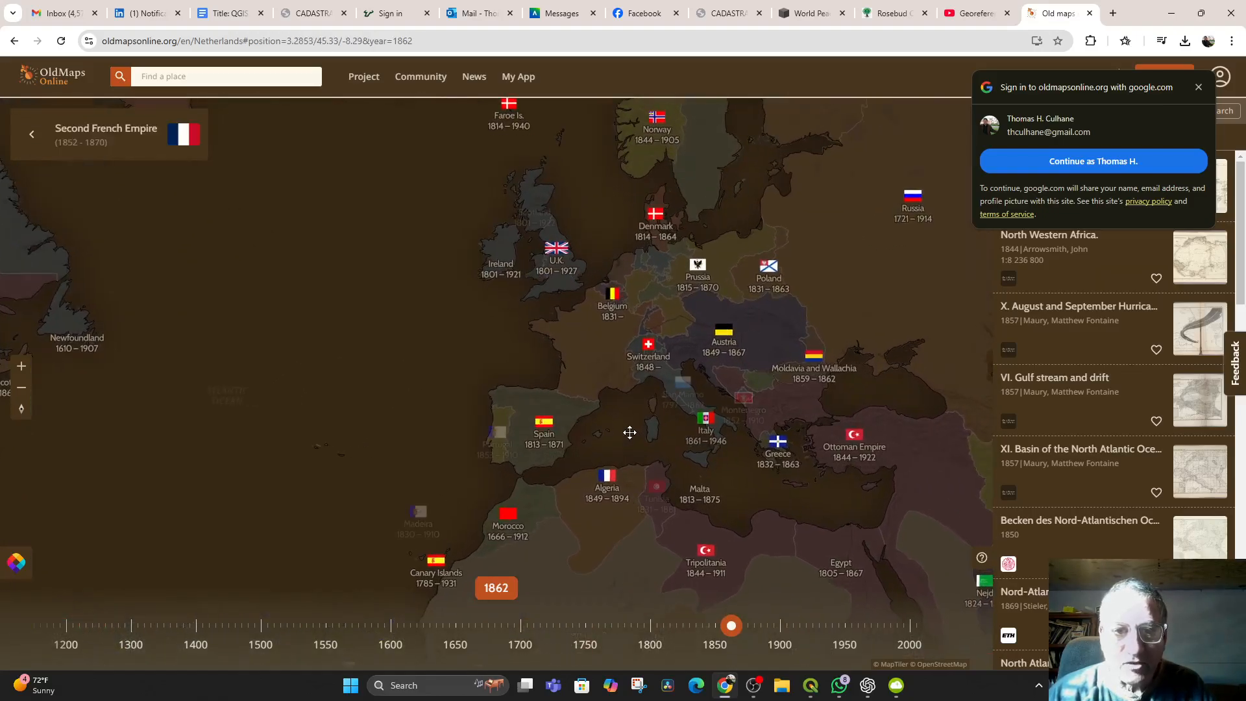
drag(629, 493, 617, 369)
drag(786, 400, 657, 419)
scroll(731, 470, up, 2)
drag(504, 383, 682, 380)
drag(657, 384, 503, 414)
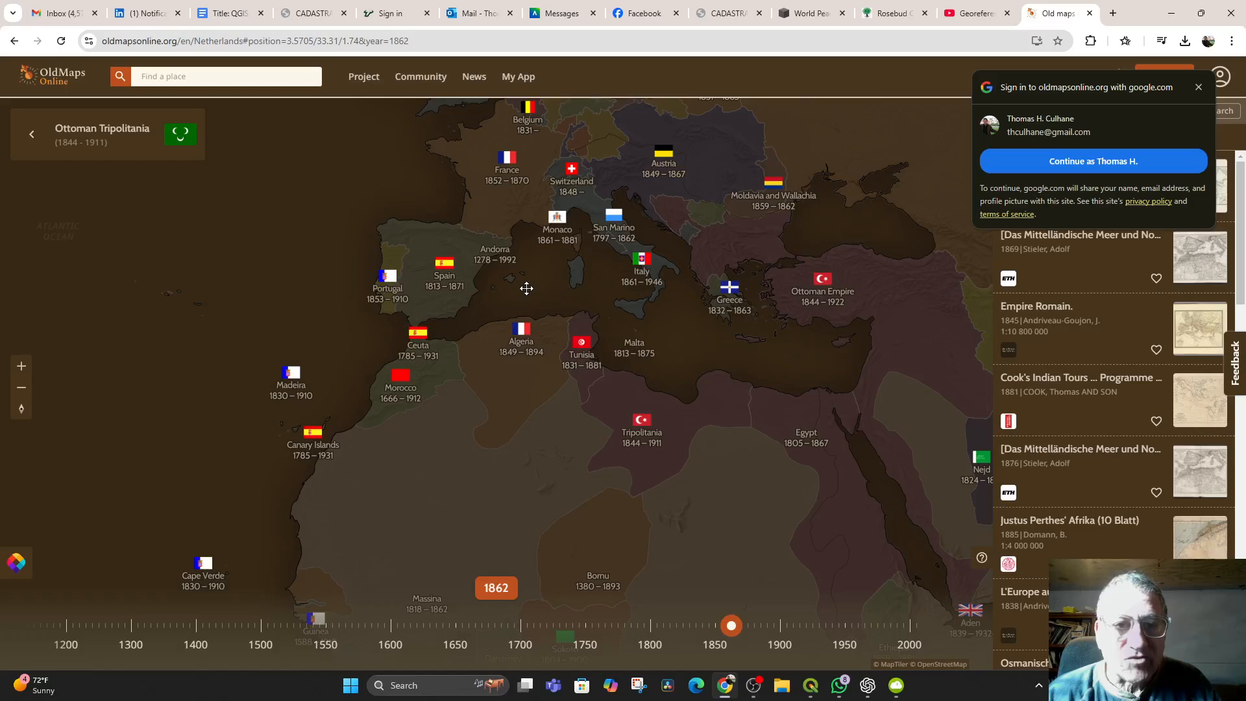
scroll(545, 488, up, 2)
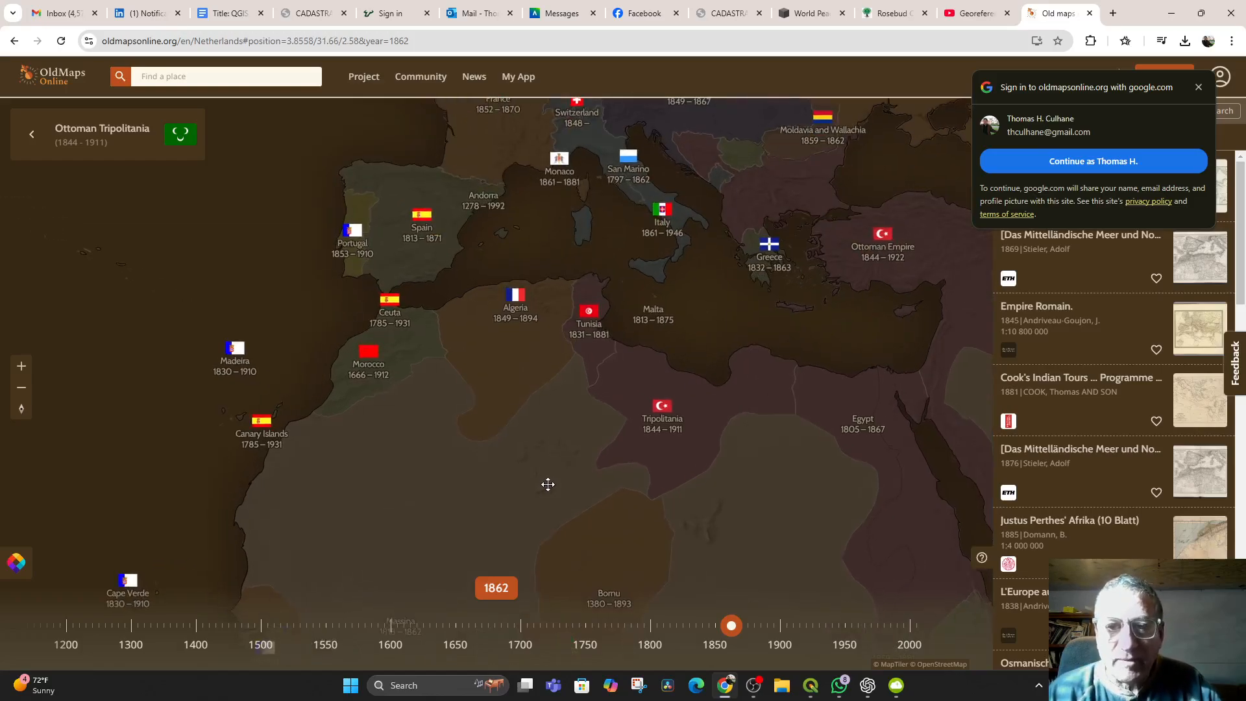
drag(512, 492, 598, 478)
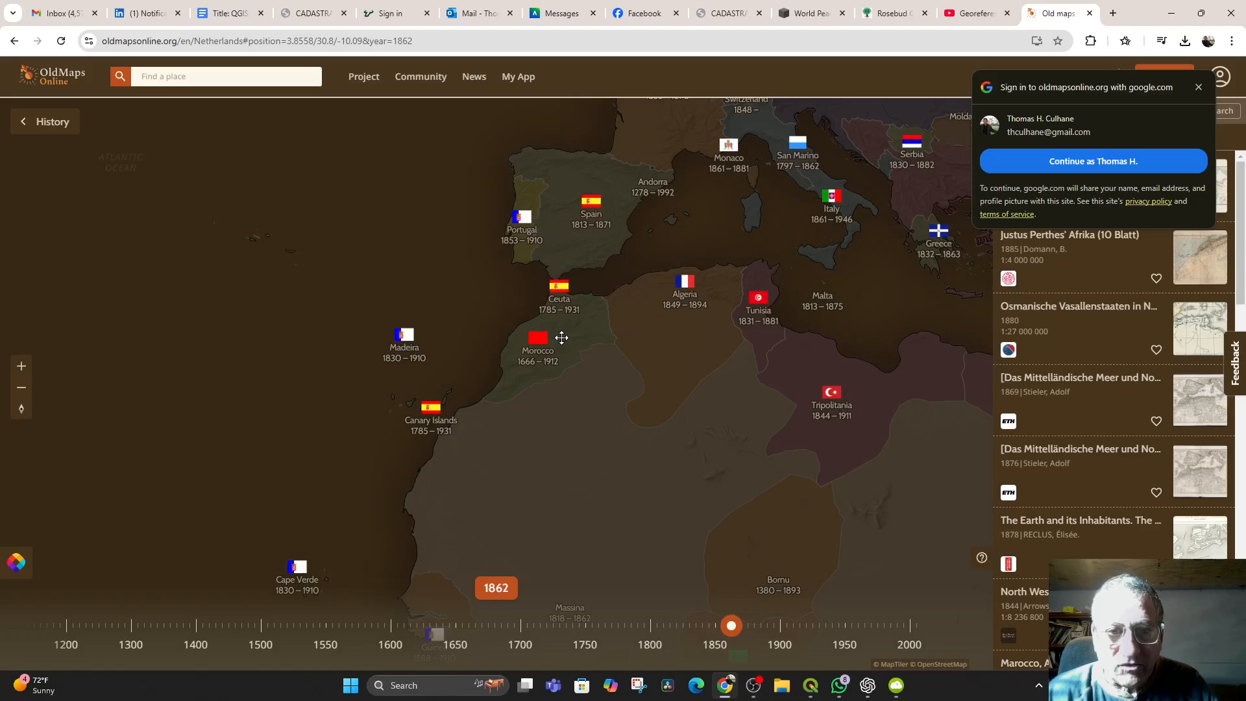
drag(642, 395, 353, 431)
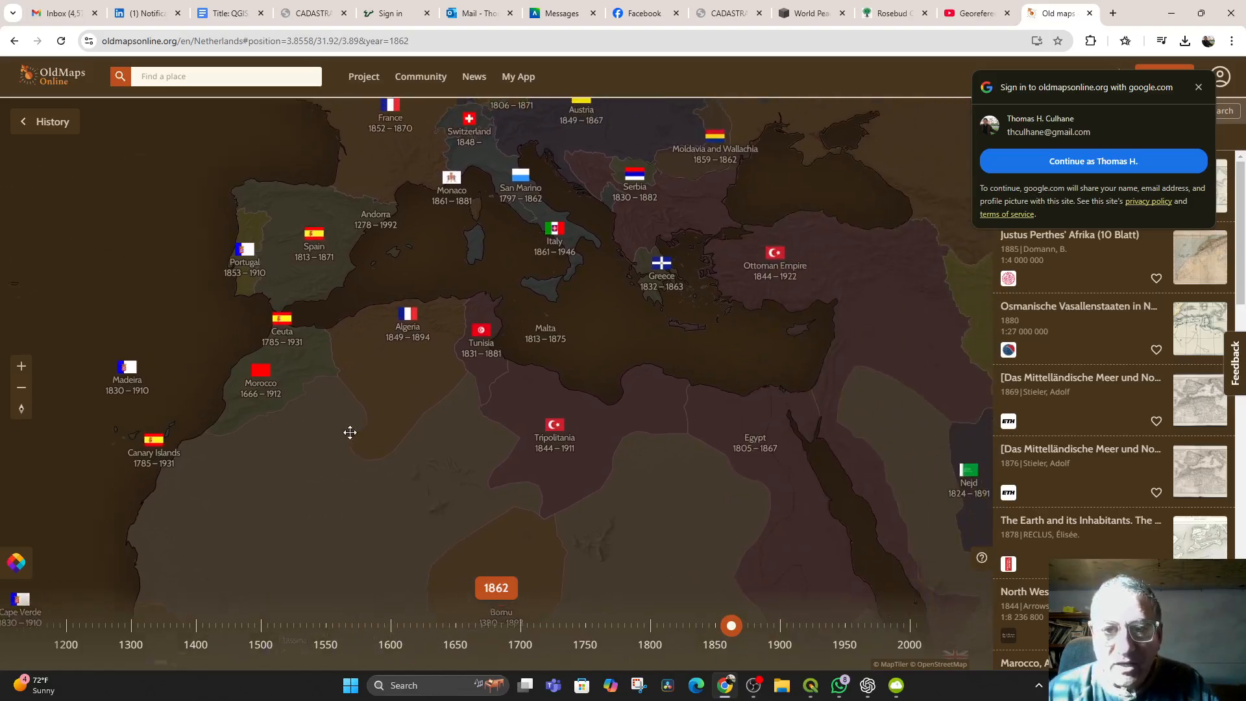
scroll(876, 364, up, 3)
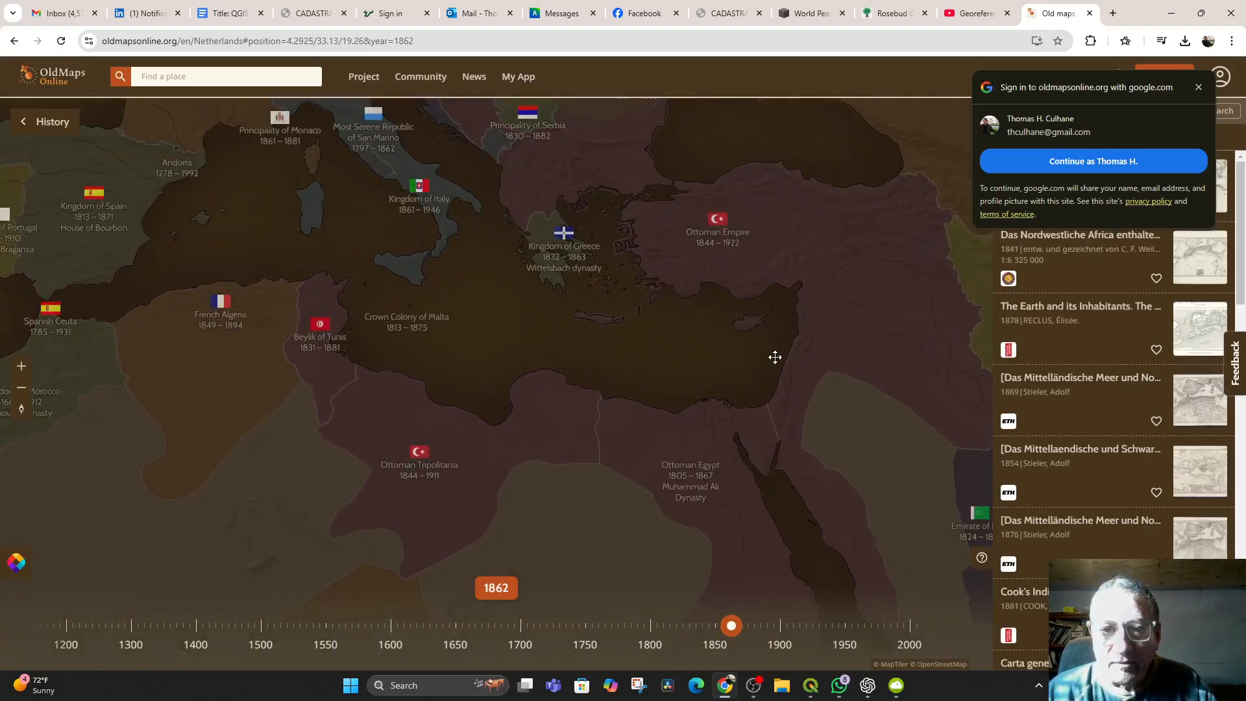
- Focus the 1862 map on the Kingdom of Morocco so the map list covers that area
drag(568, 382, 915, 349)
drag(491, 434, 504, 467)
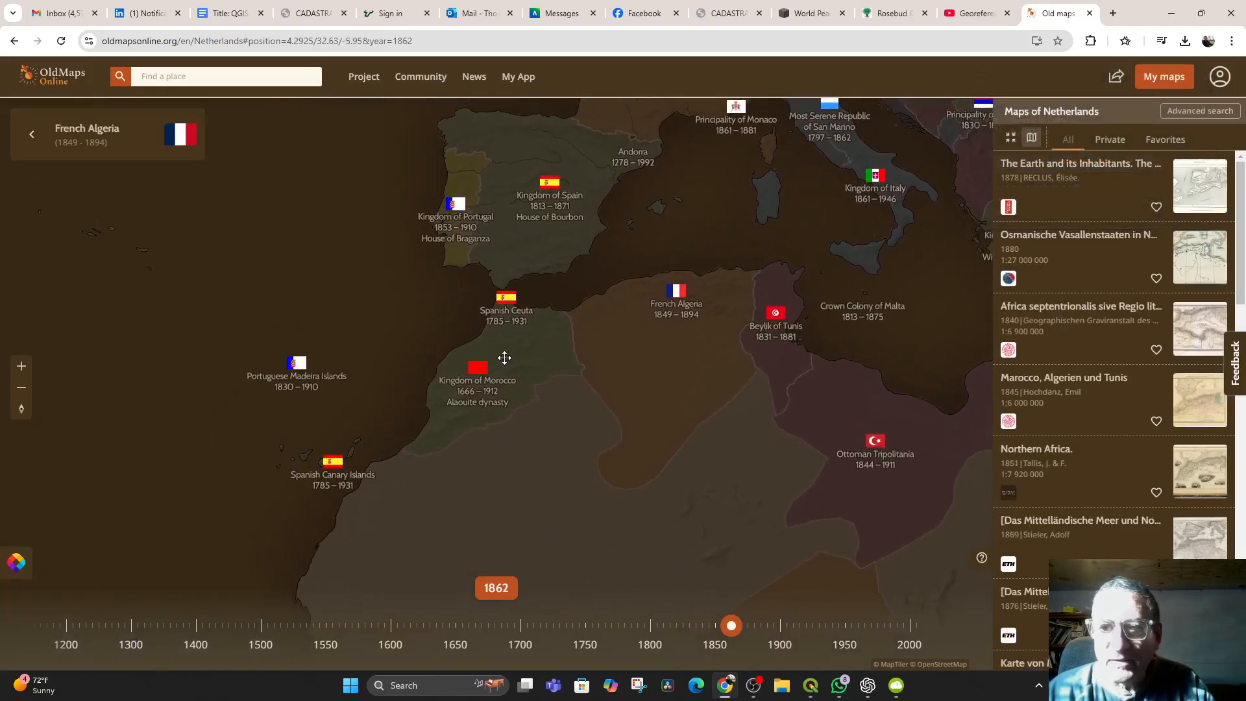
scroll(504, 357, up, 5)
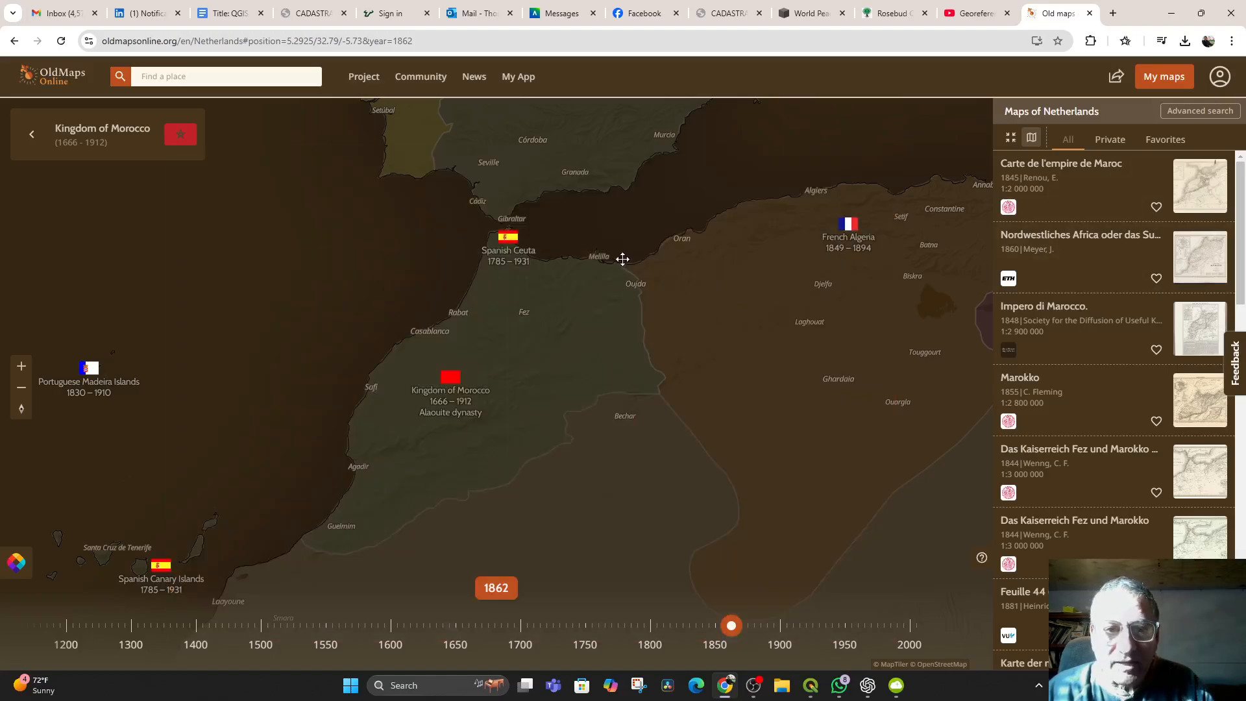
scroll(606, 284, up, 2)
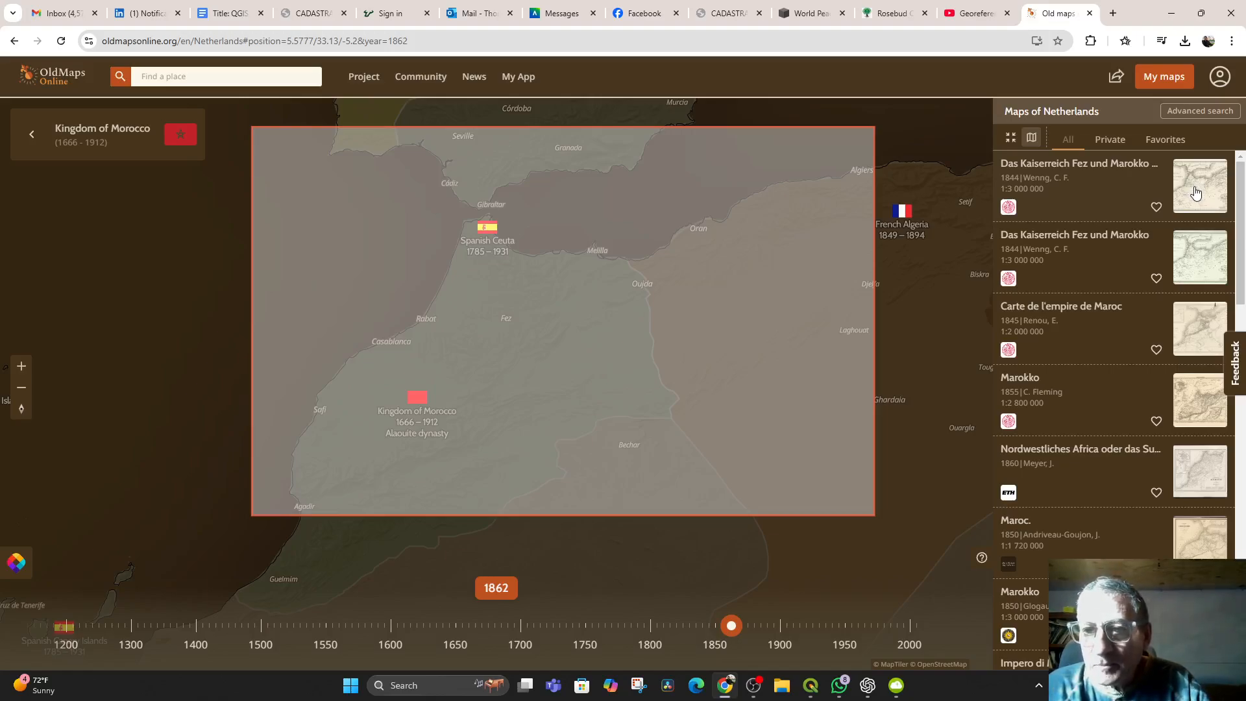
- Mark the 1844 map "Das Kaiserreich Fez und Marokko nebst..." as a favorite and create the required OldMapsOnline profile with the Google account
click(1156, 207)
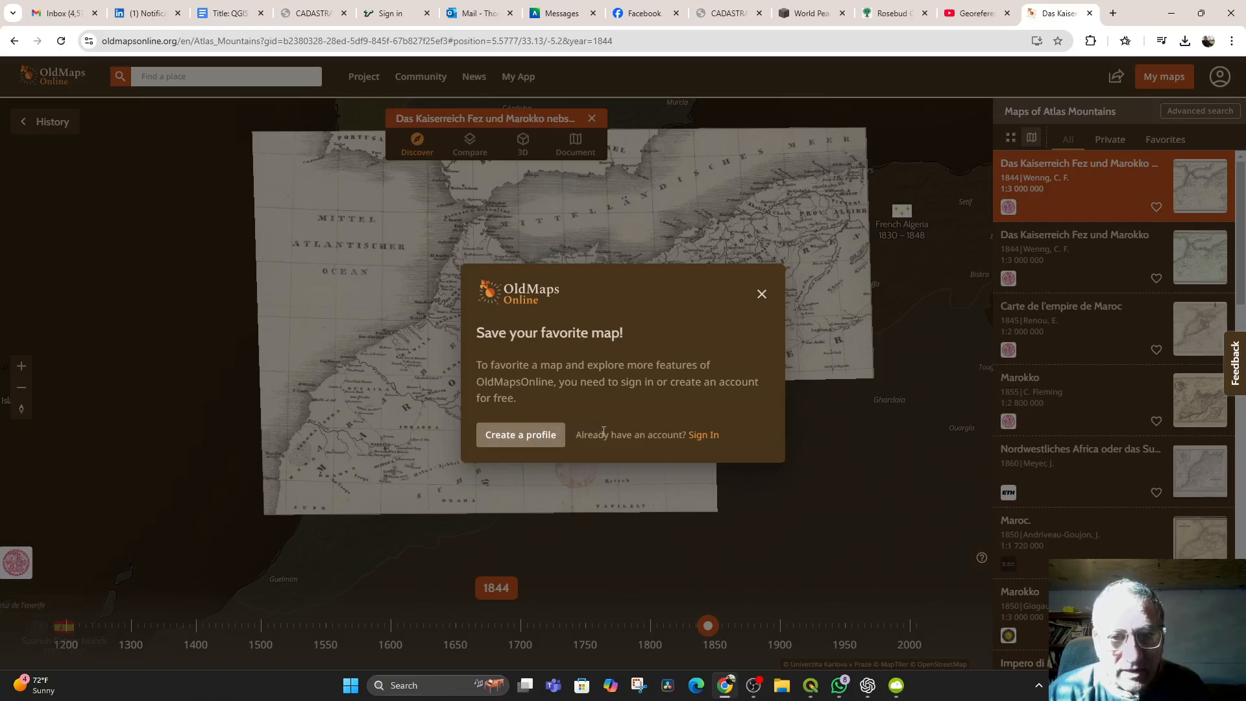
click(539, 439)
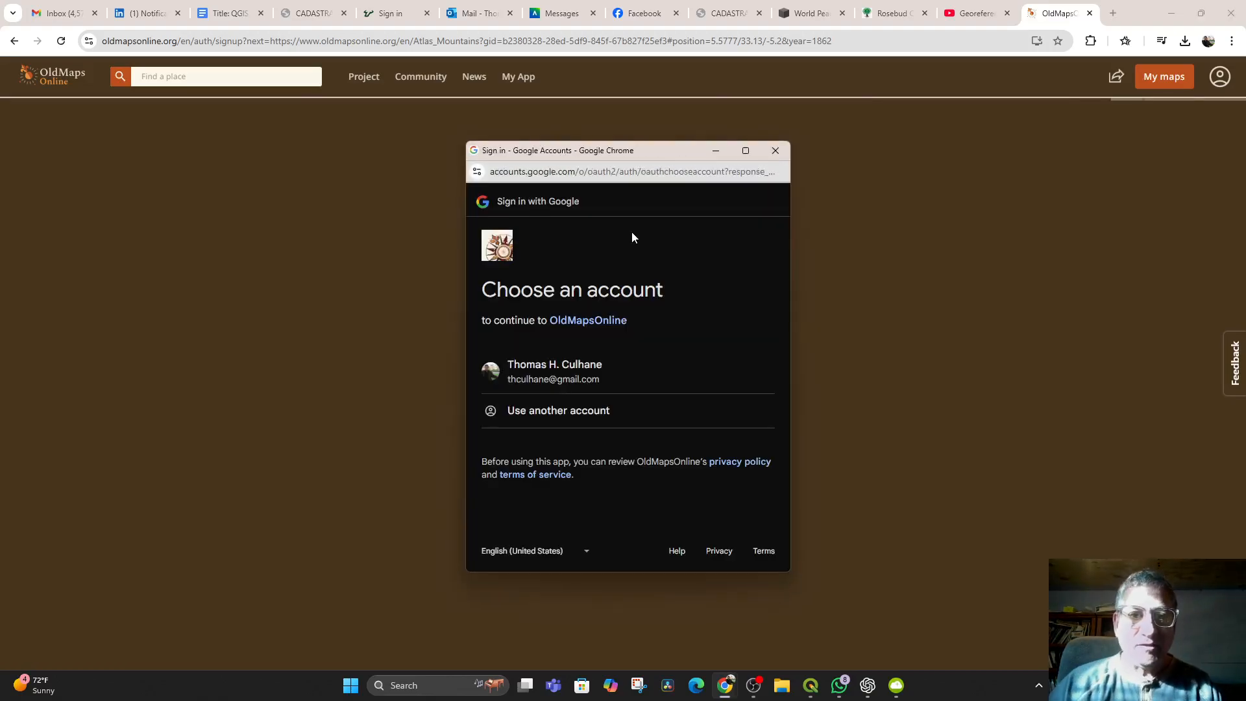
click(583, 364)
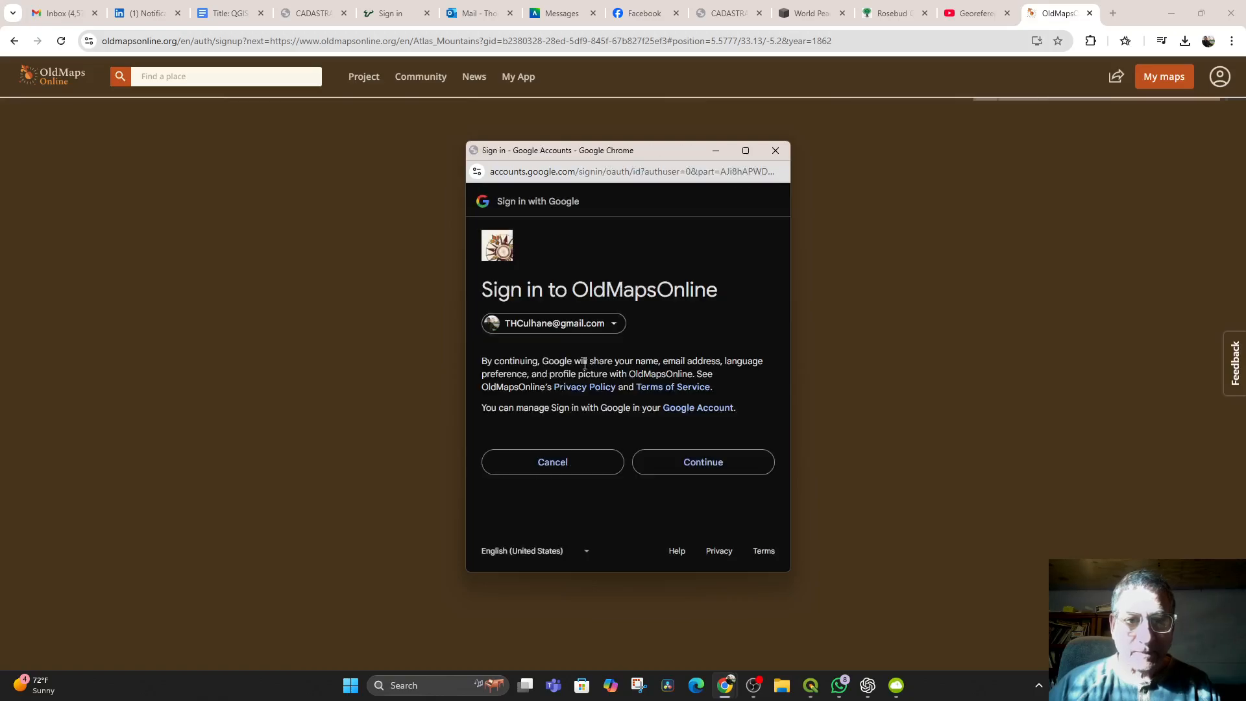
click(714, 463)
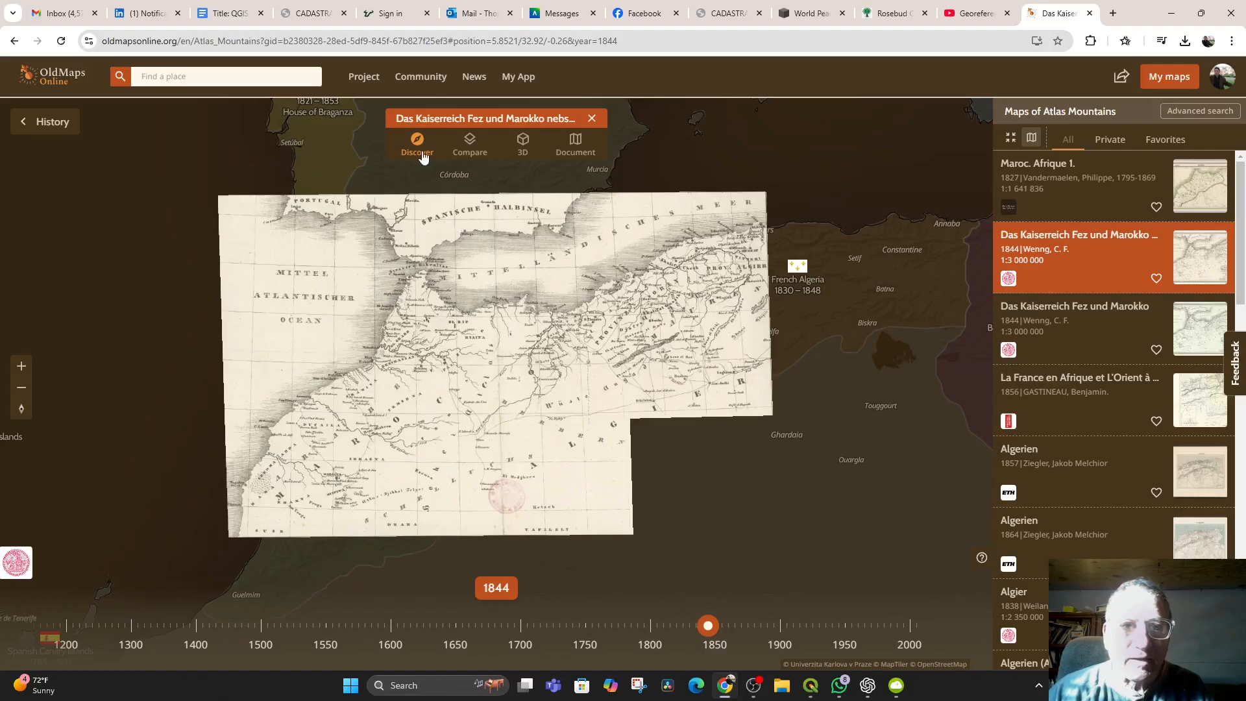
- Look at the 1844 Fez and Marokko map in the 3D, Document, Compare and Discover views
click(523, 143)
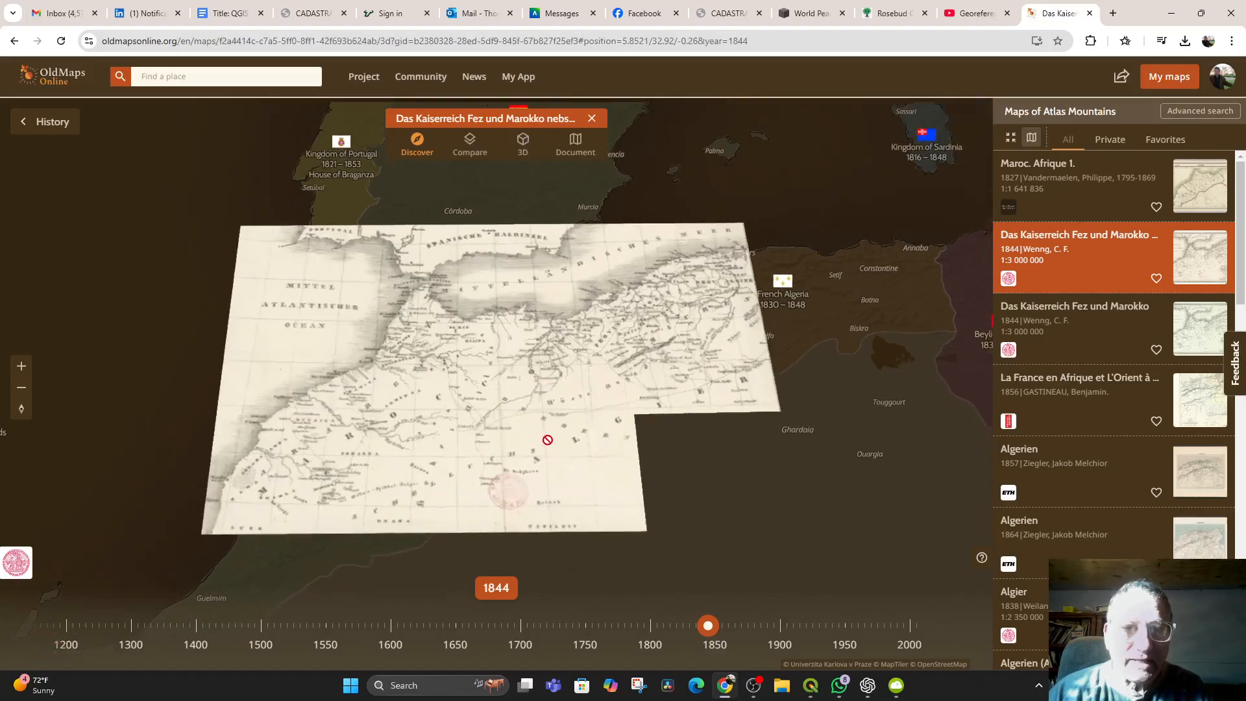
scroll(561, 386, down, 3)
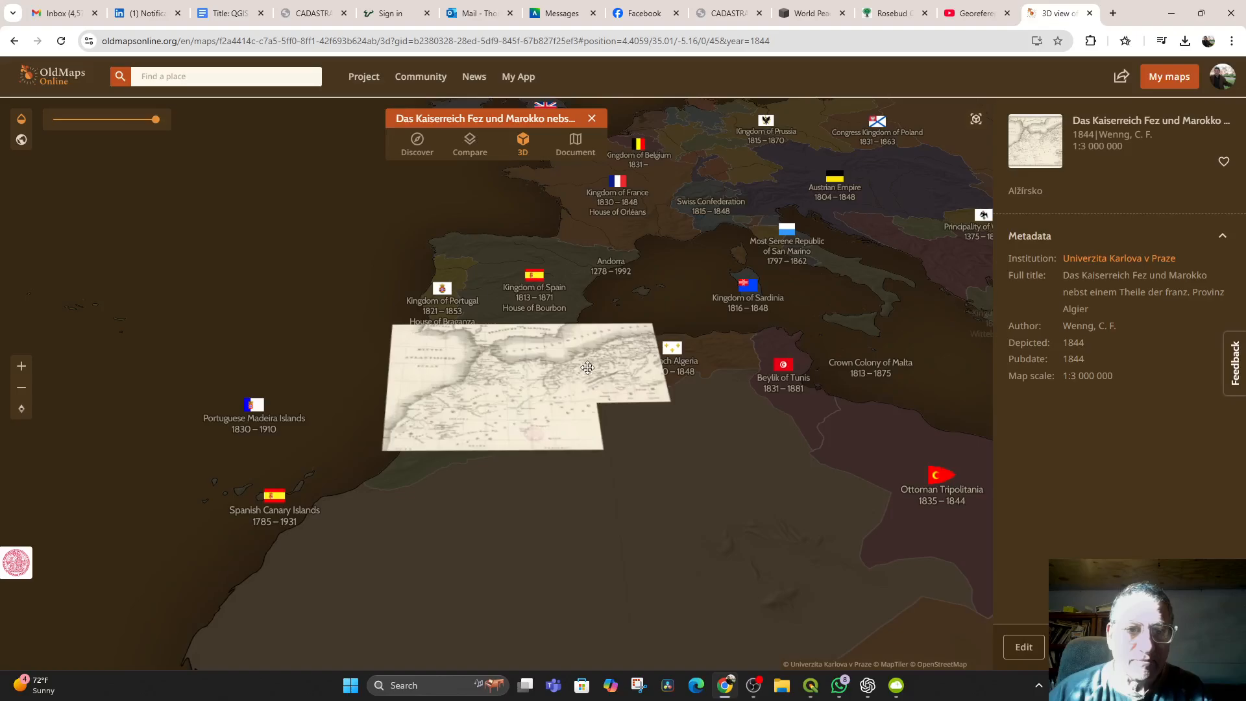
mouse_move(592, 427)
mouse_down()
mouse_move(612, 331)
mouse_move(590, 559)
mouse_move(573, 479)
mouse_move(601, 401)
mouse_move(612, 434)
mouse_move(570, 403)
mouse_move(580, 440)
mouse_up()
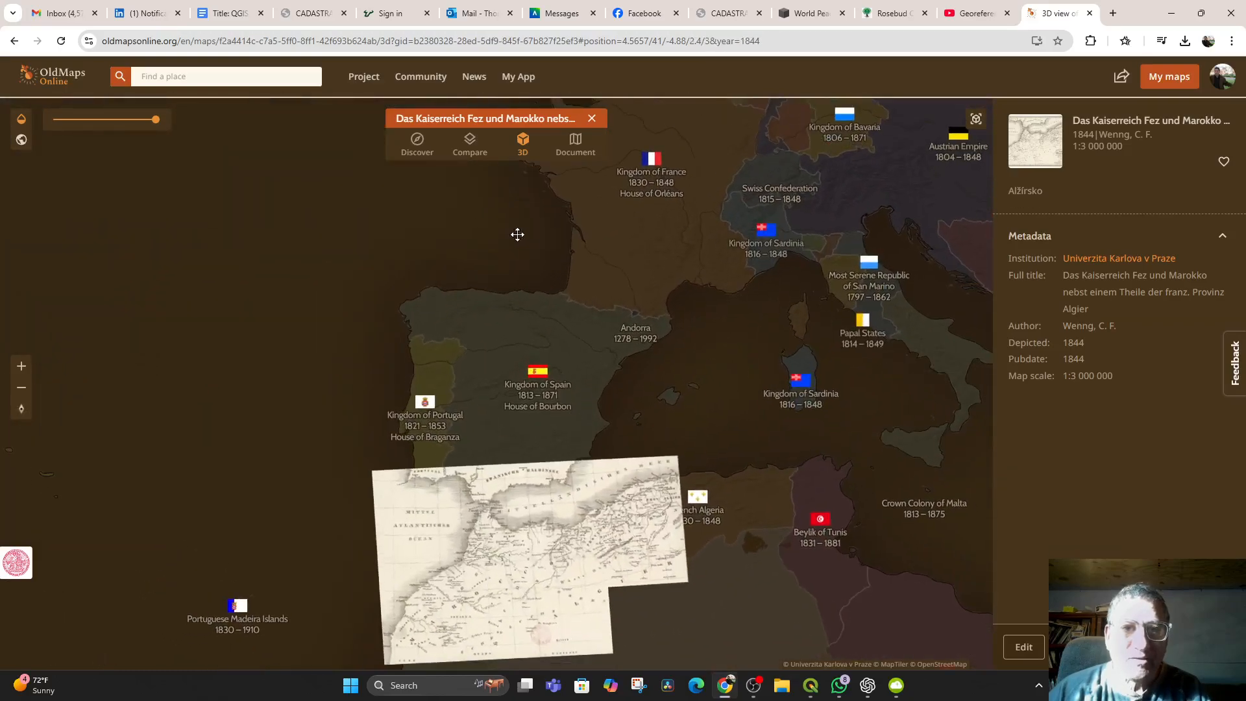
click(580, 150)
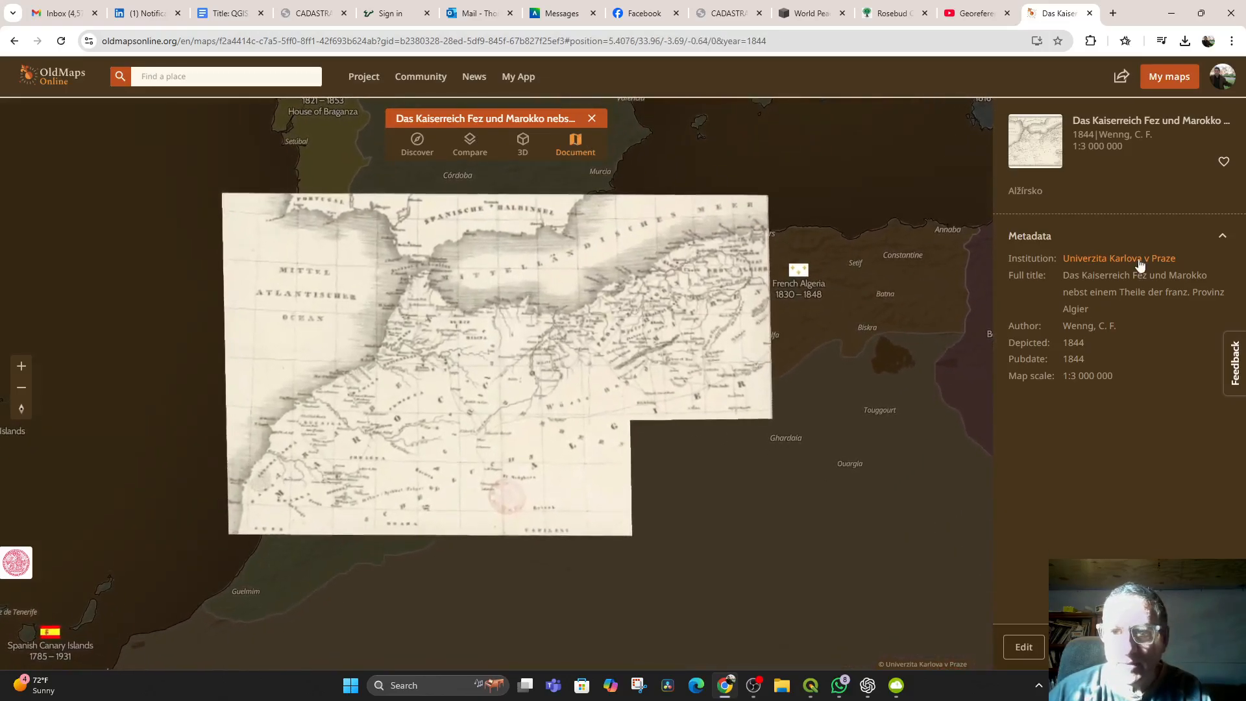
click(475, 142)
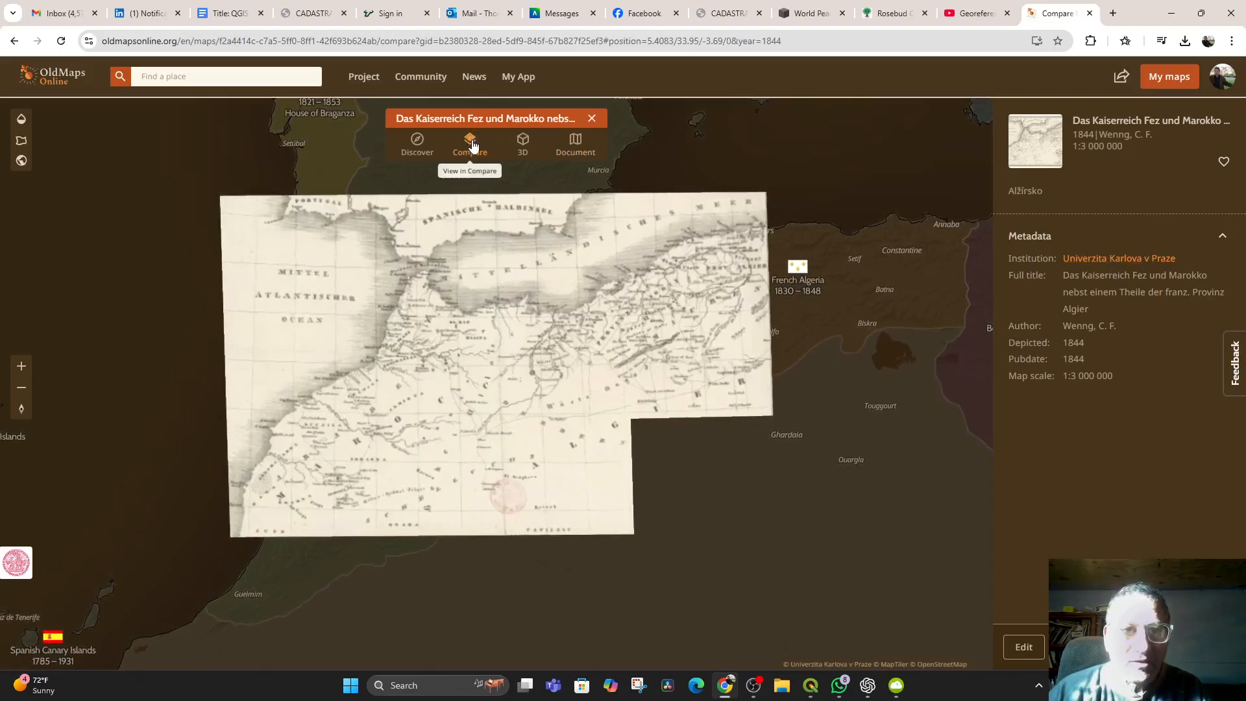
click(418, 142)
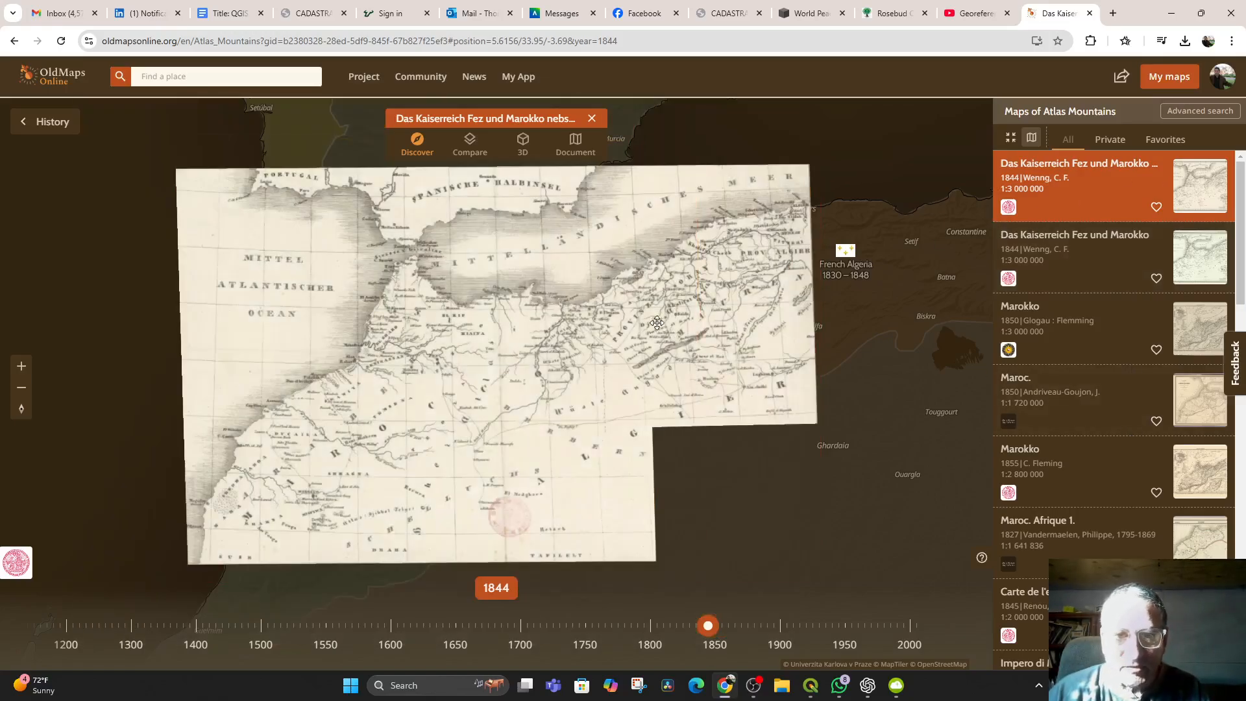
- Examine the full scanned sheet of the 1844 map in the Document view and close the map
scroll(634, 333, up, 6)
scroll(633, 333, down, 5)
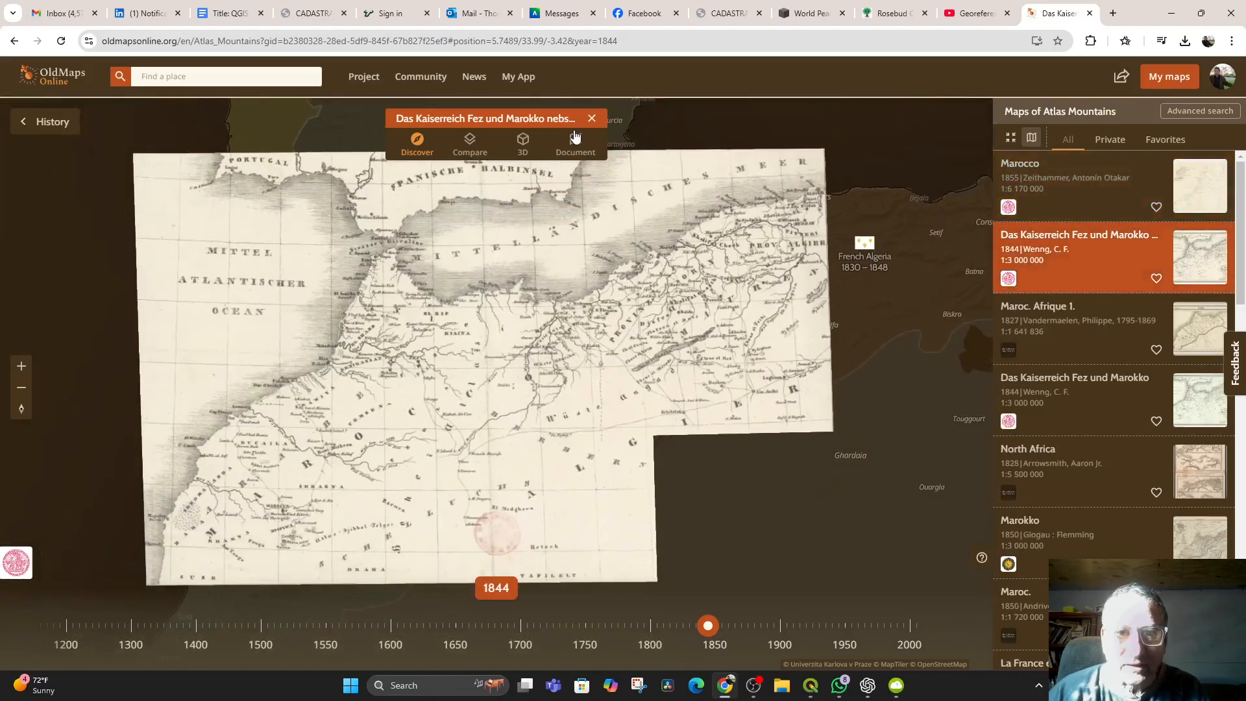
click(576, 142)
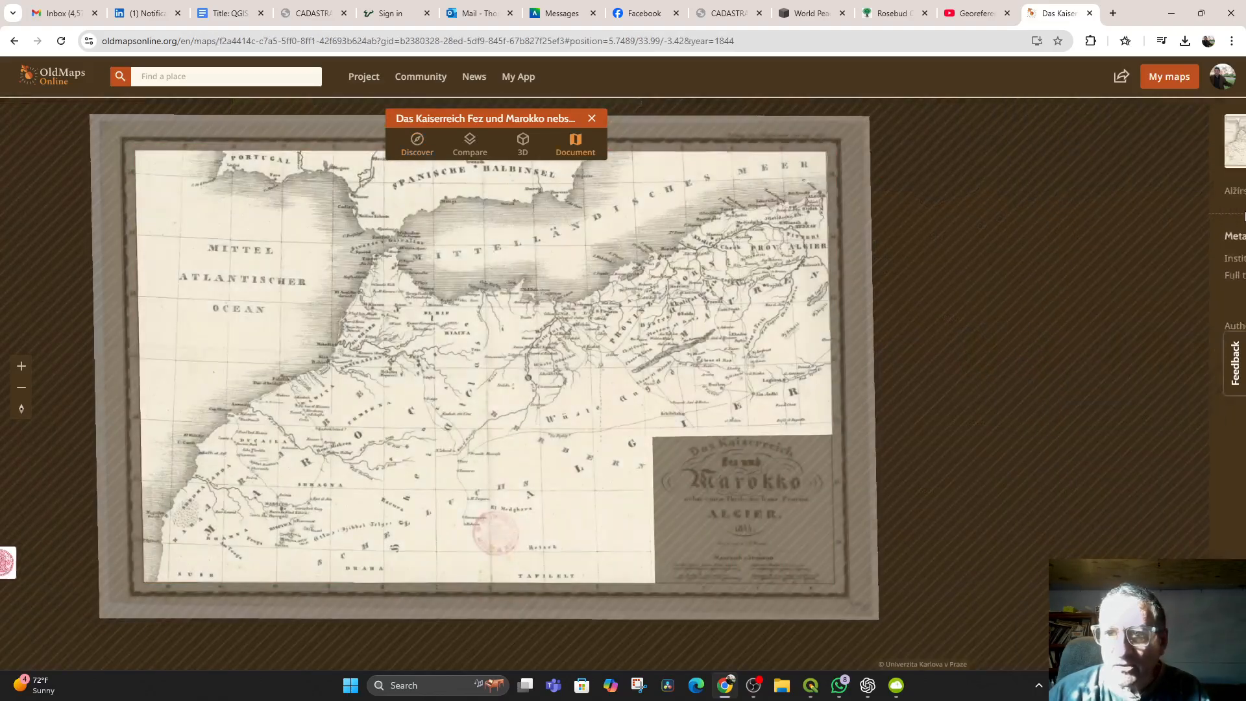
scroll(501, 523, up, 2)
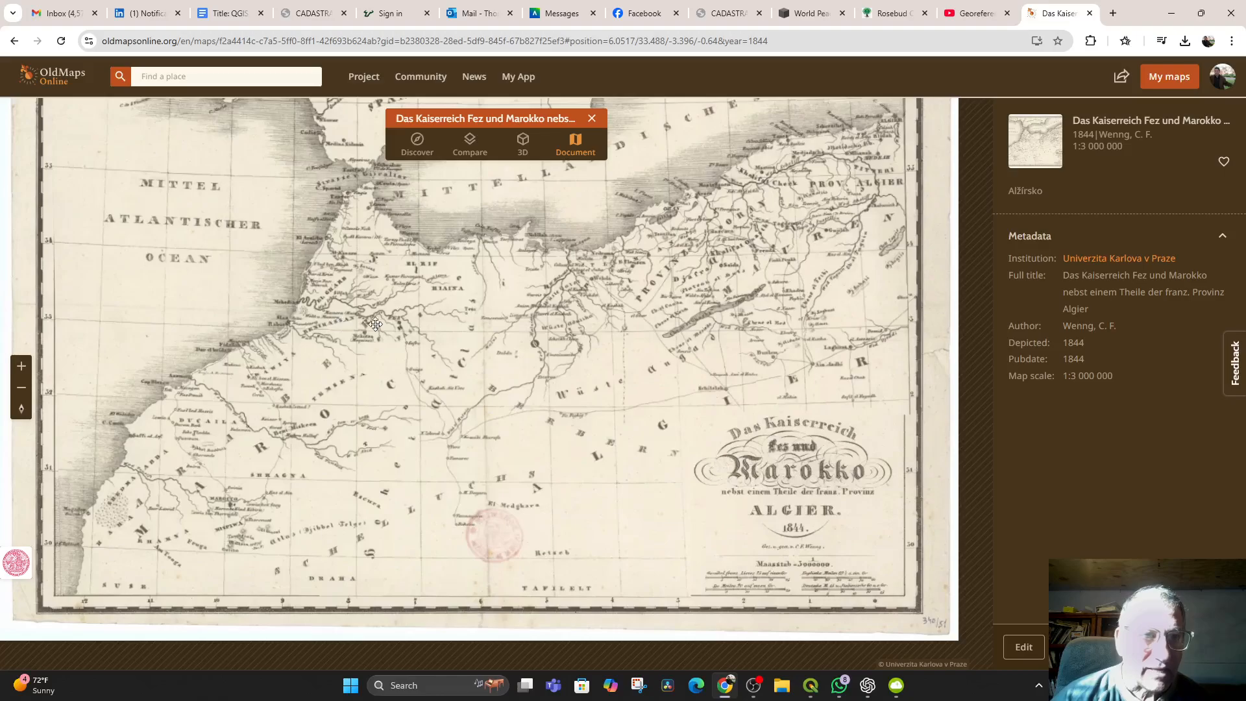
scroll(595, 322, down, 2)
click(592, 120)
click(590, 121)
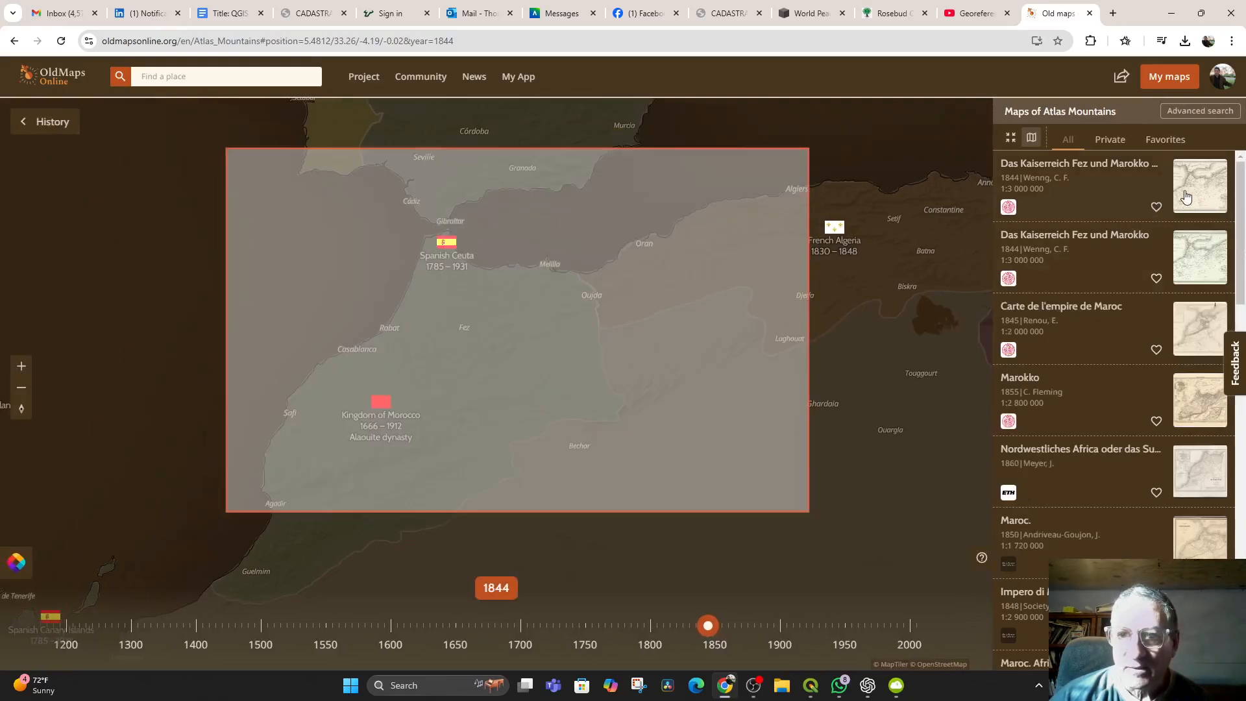
click(1182, 196)
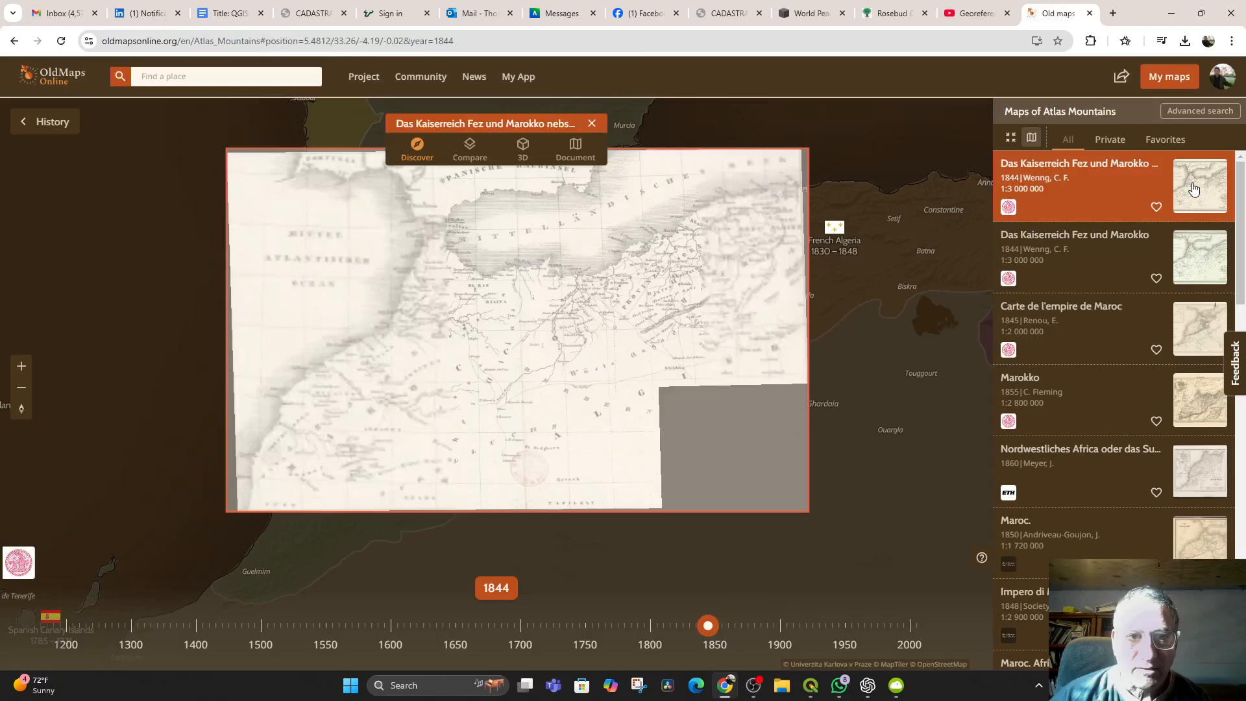
right_click(1196, 194)
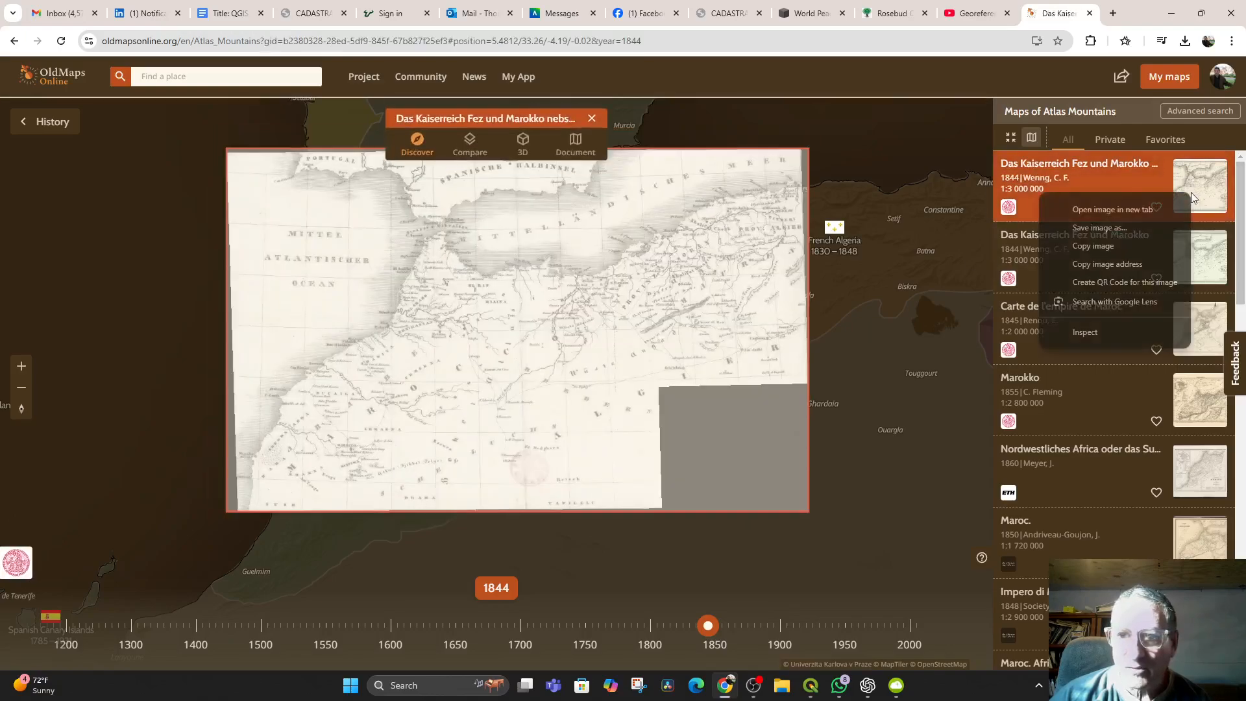
click(1112, 230)
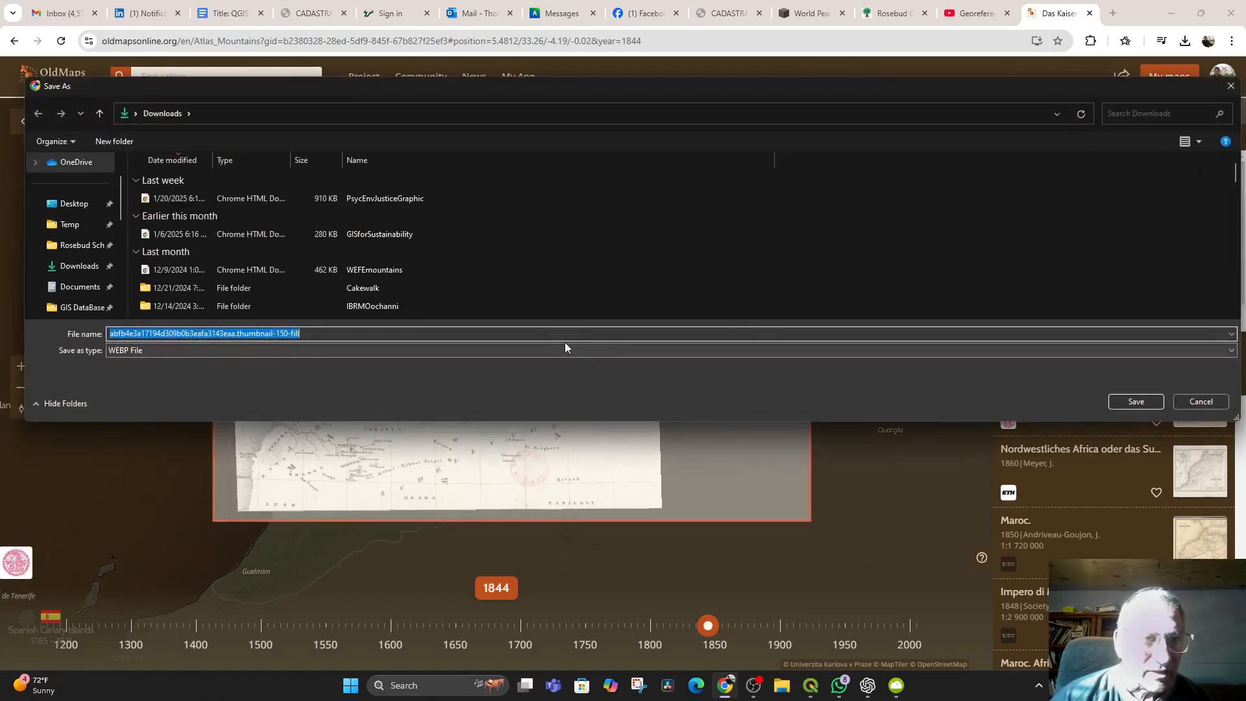
click(1199, 399)
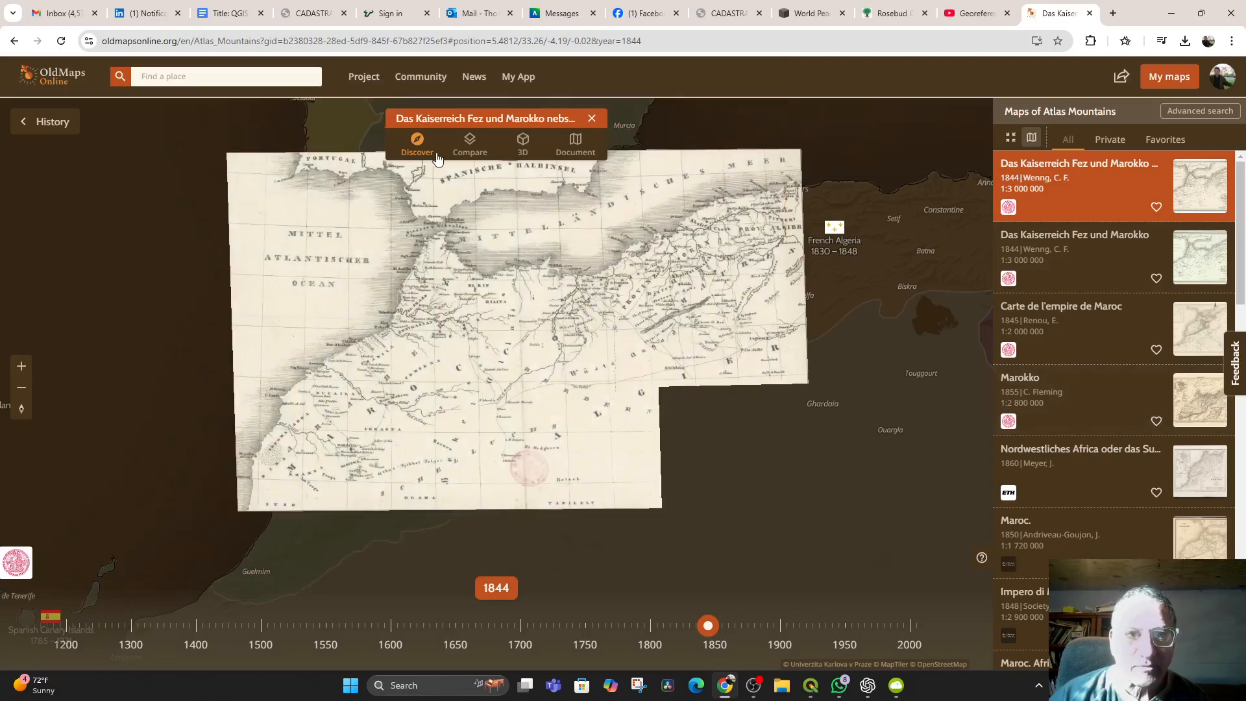
- Reopen the first 1844 Fez and Marokko map from the map list and show its full sheet in the Document view
click(578, 147)
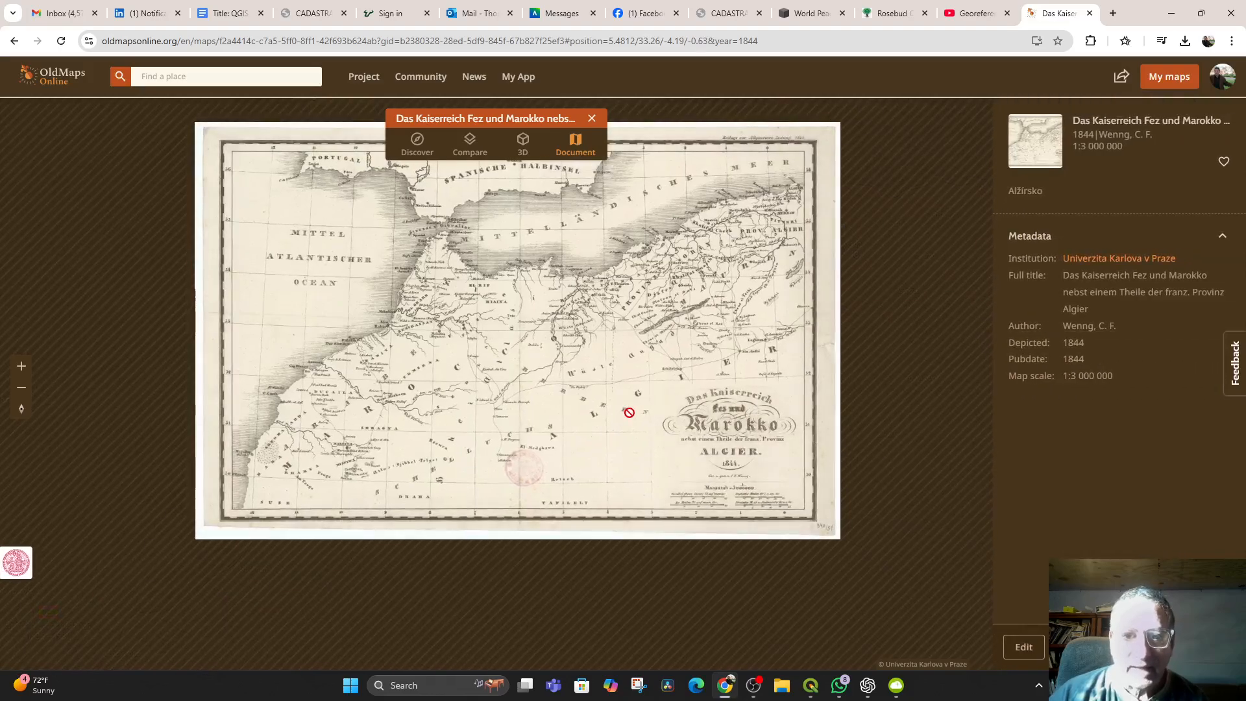
click(592, 120)
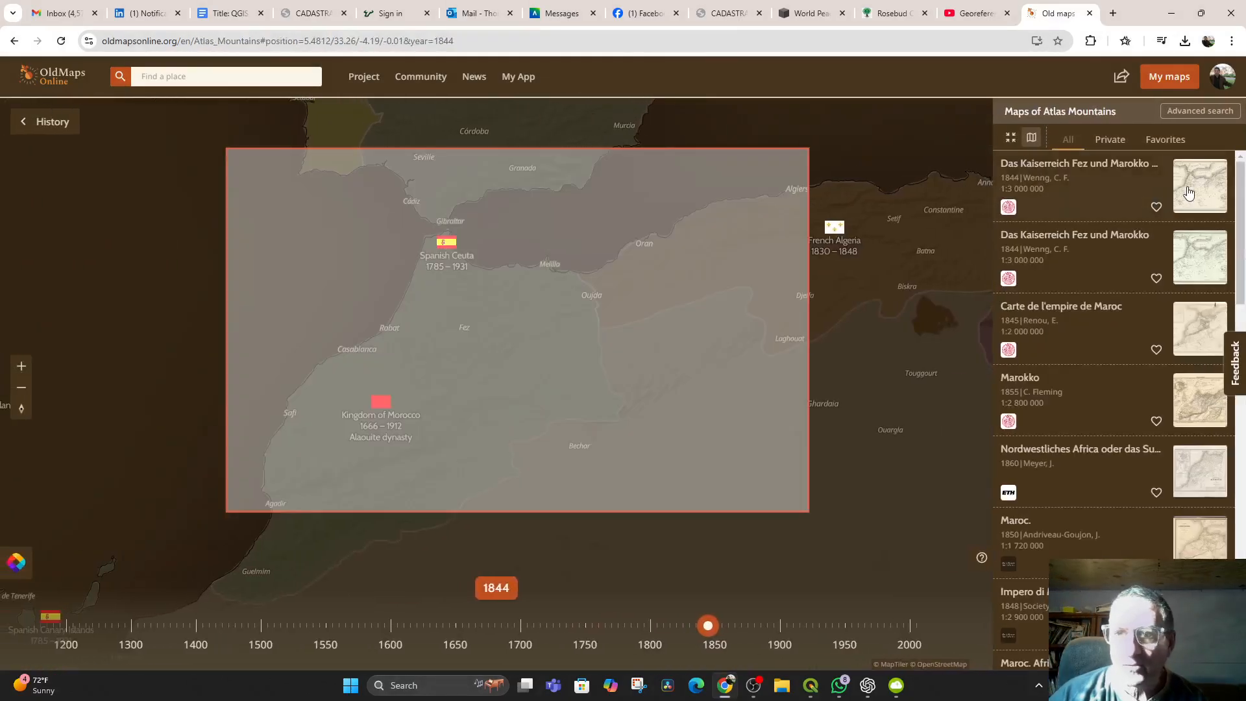
click(1204, 189)
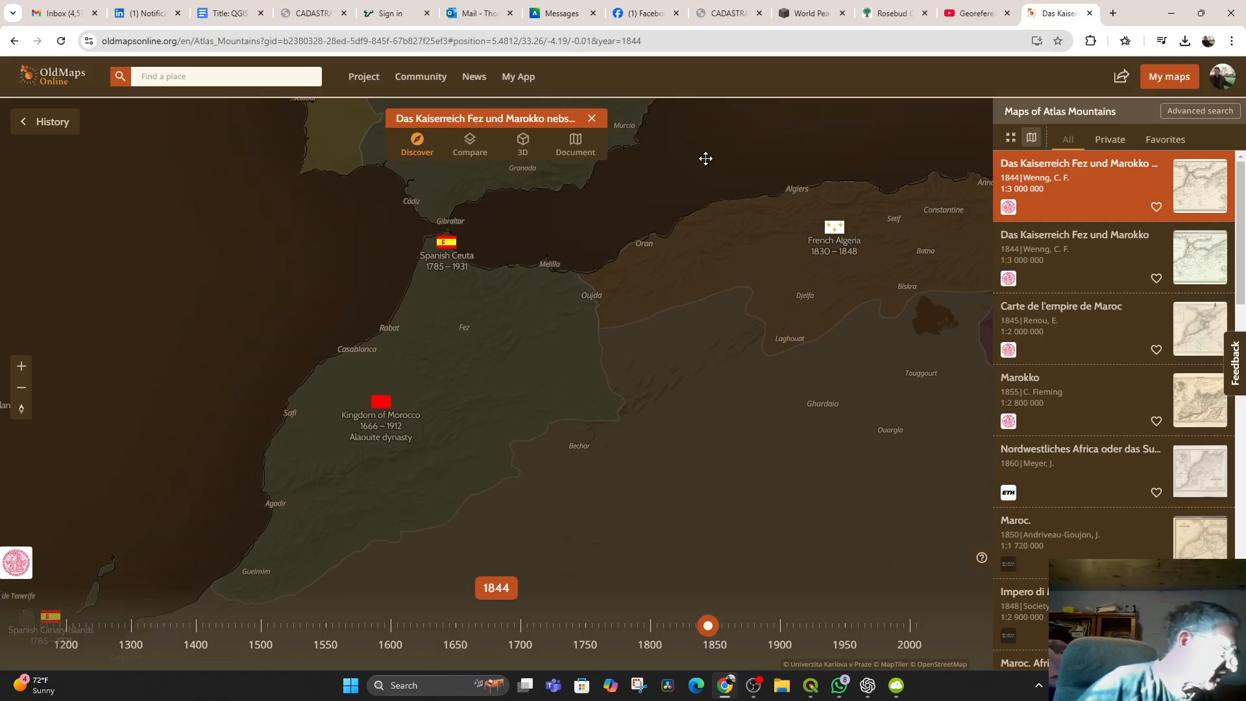
drag(491, 118, 571, 130)
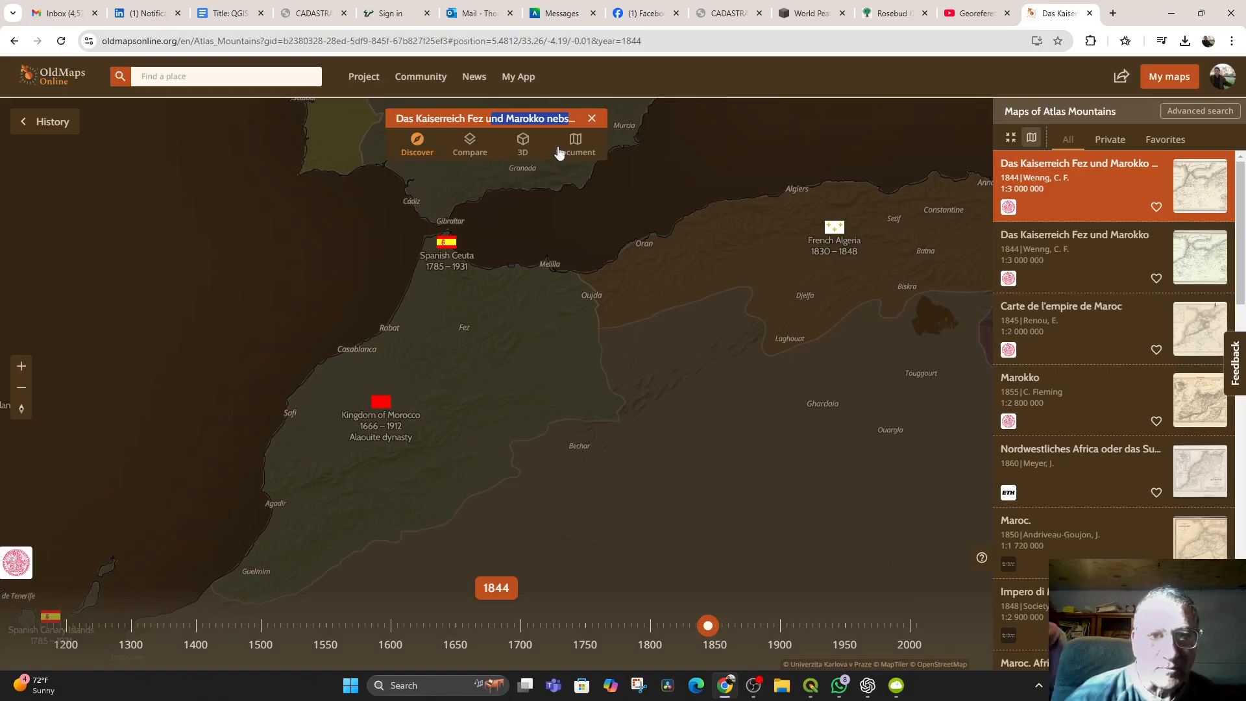
click(560, 152)
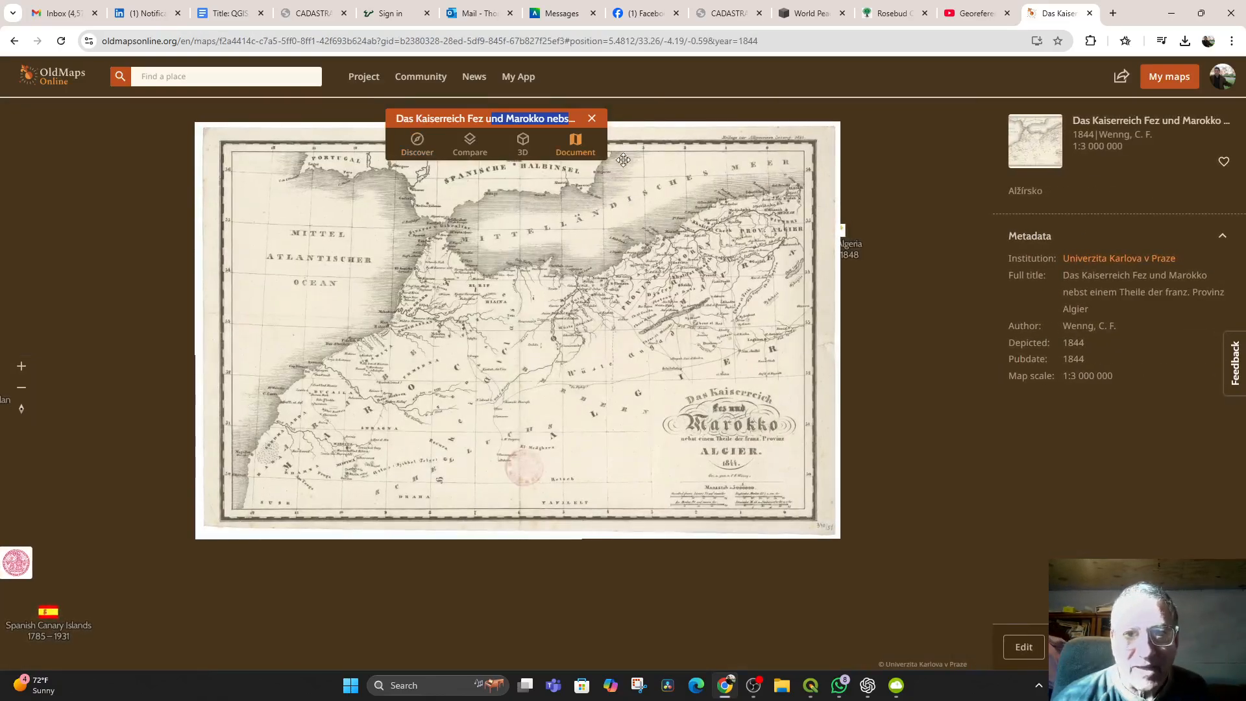
- Reset the scanned sheet's view to north-up and frame the map so it fills the map area
scroll(829, 289, up, 1)
scroll(828, 289, down, 2)
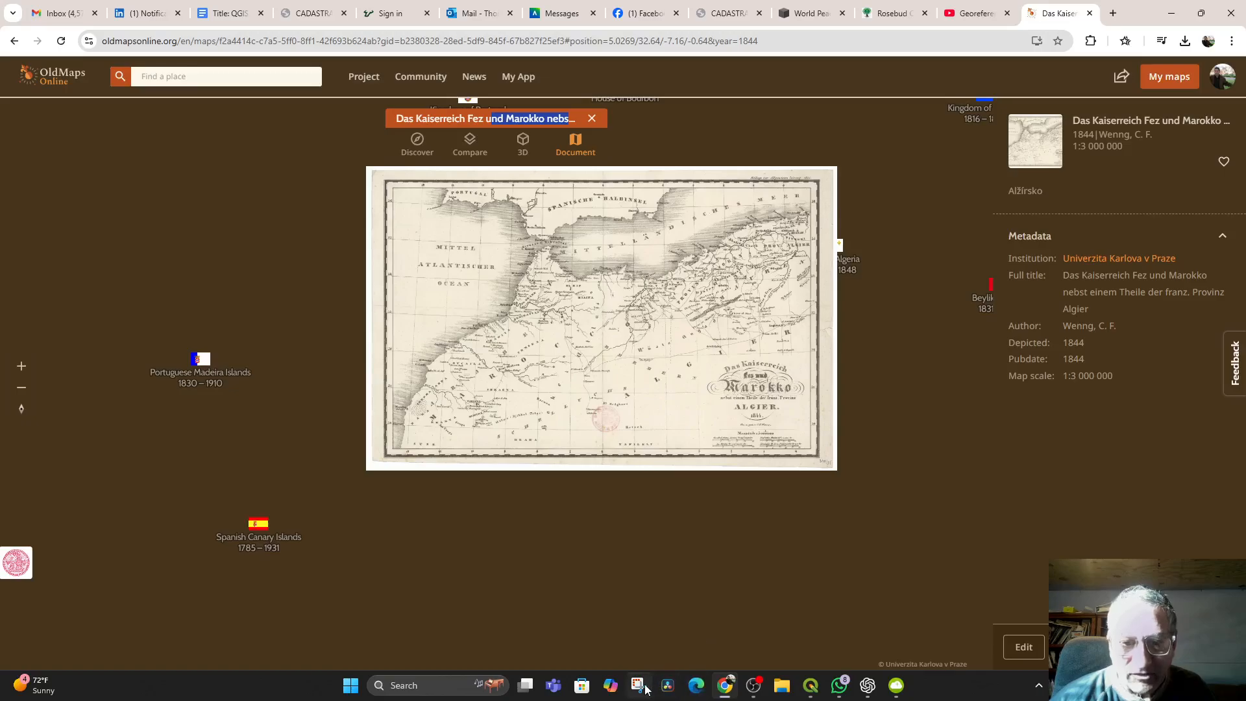
scroll(703, 444, up, 2)
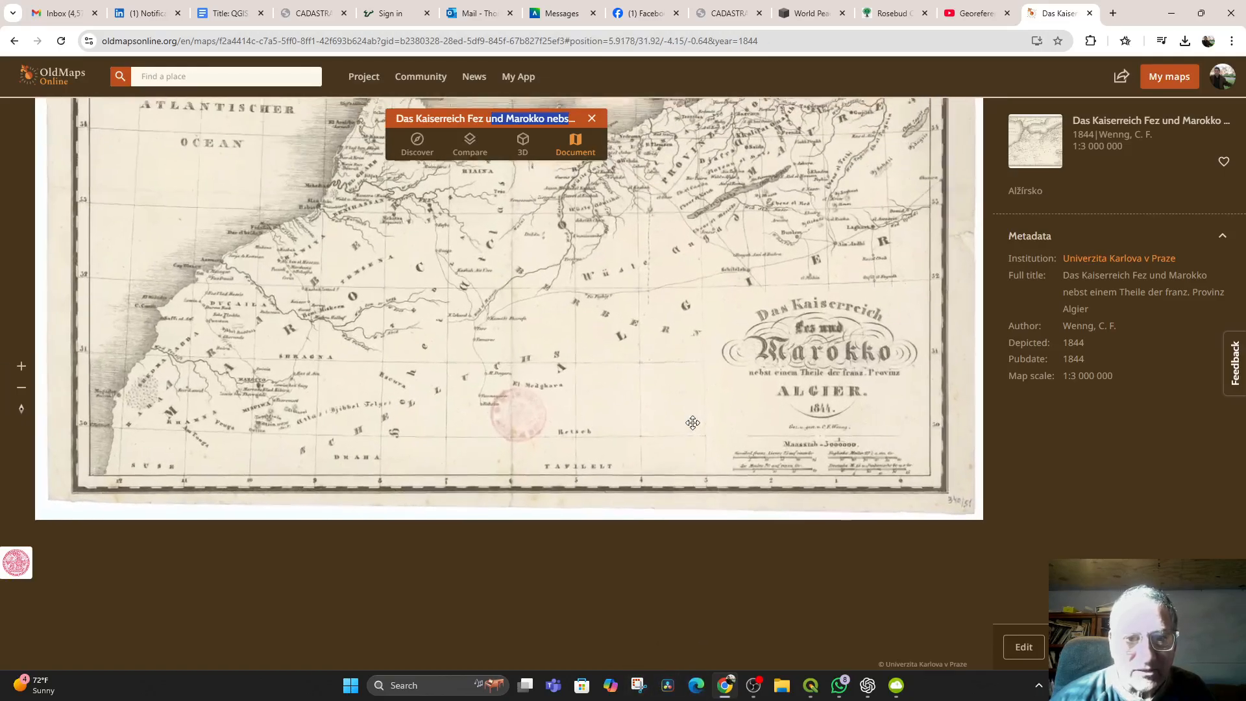
drag(706, 460, 722, 490)
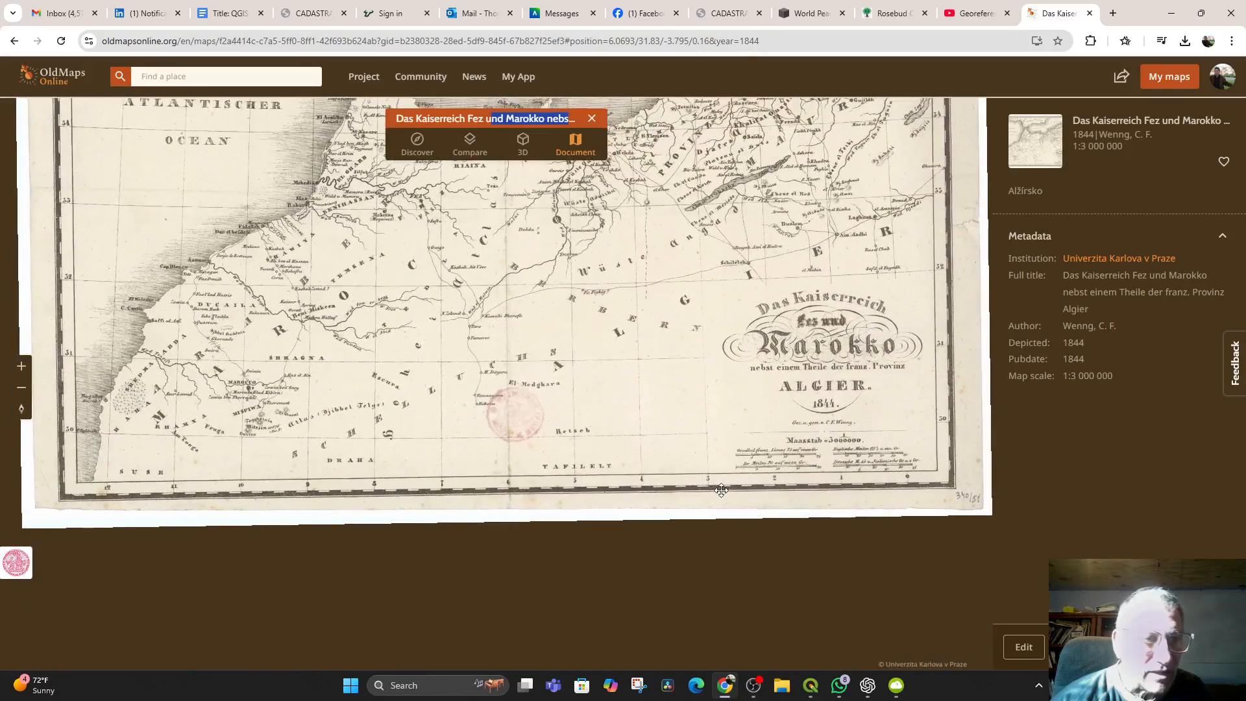
click(21, 389)
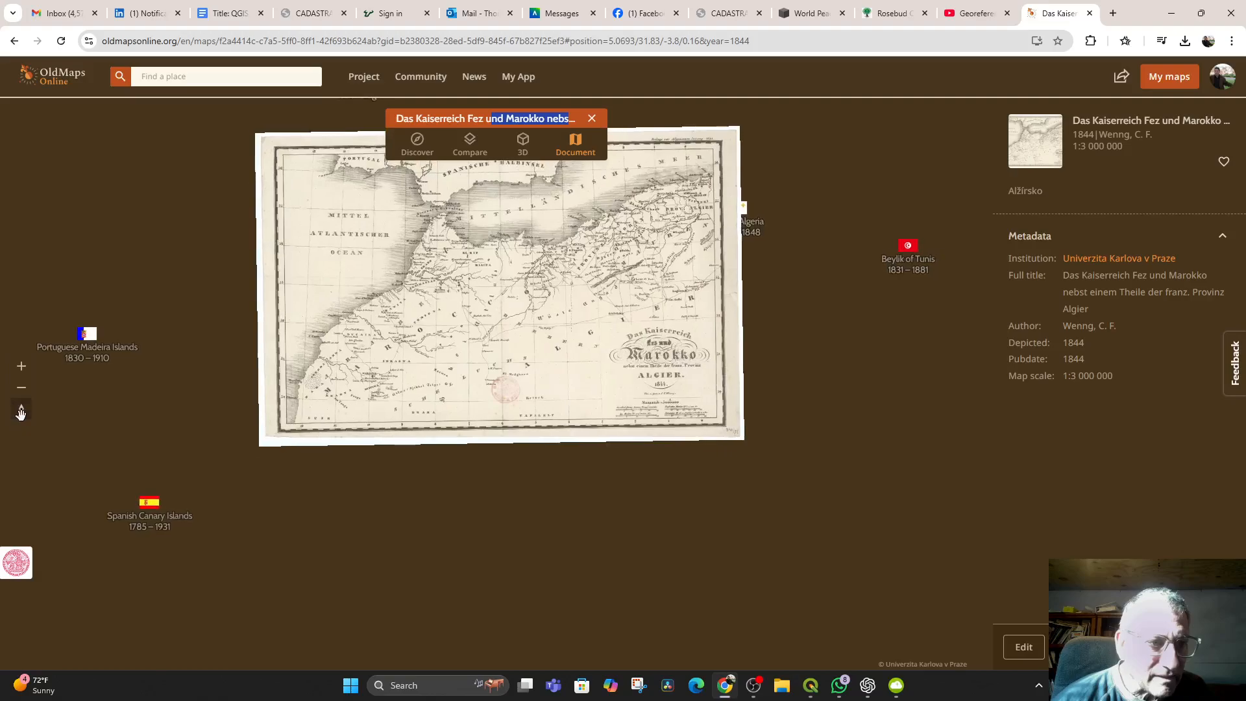
click(21, 411)
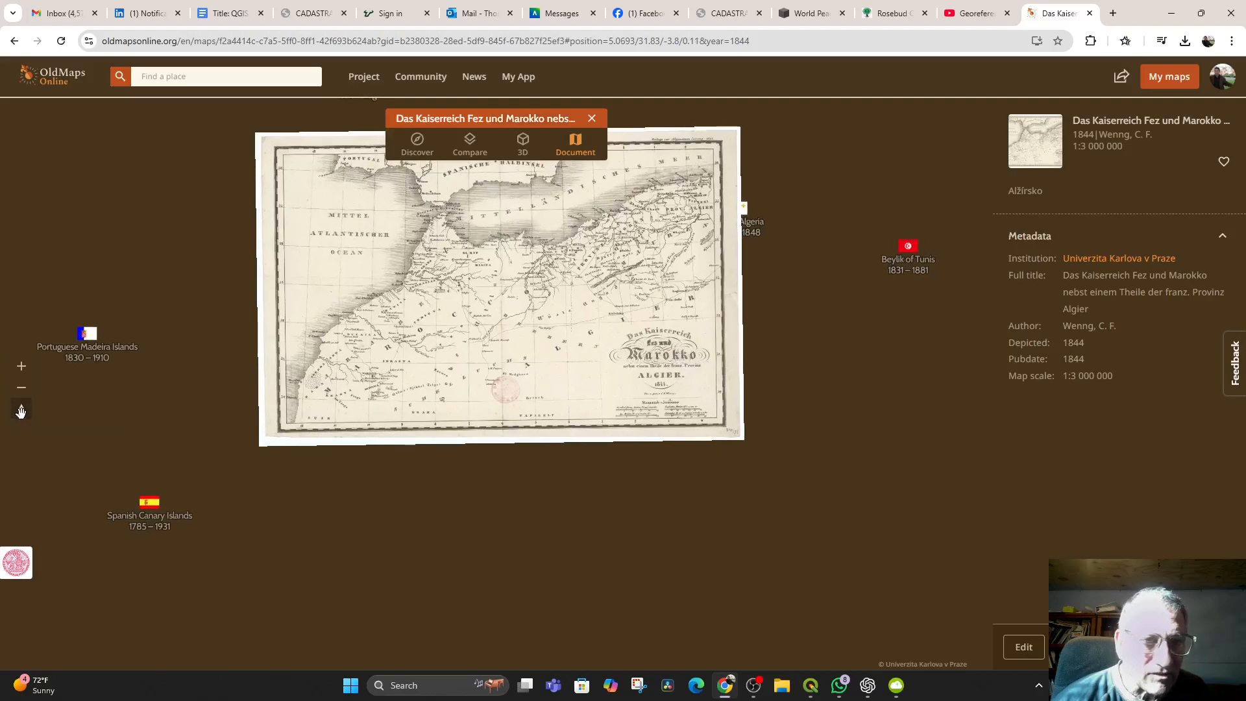
click(22, 374)
drag(452, 330, 488, 497)
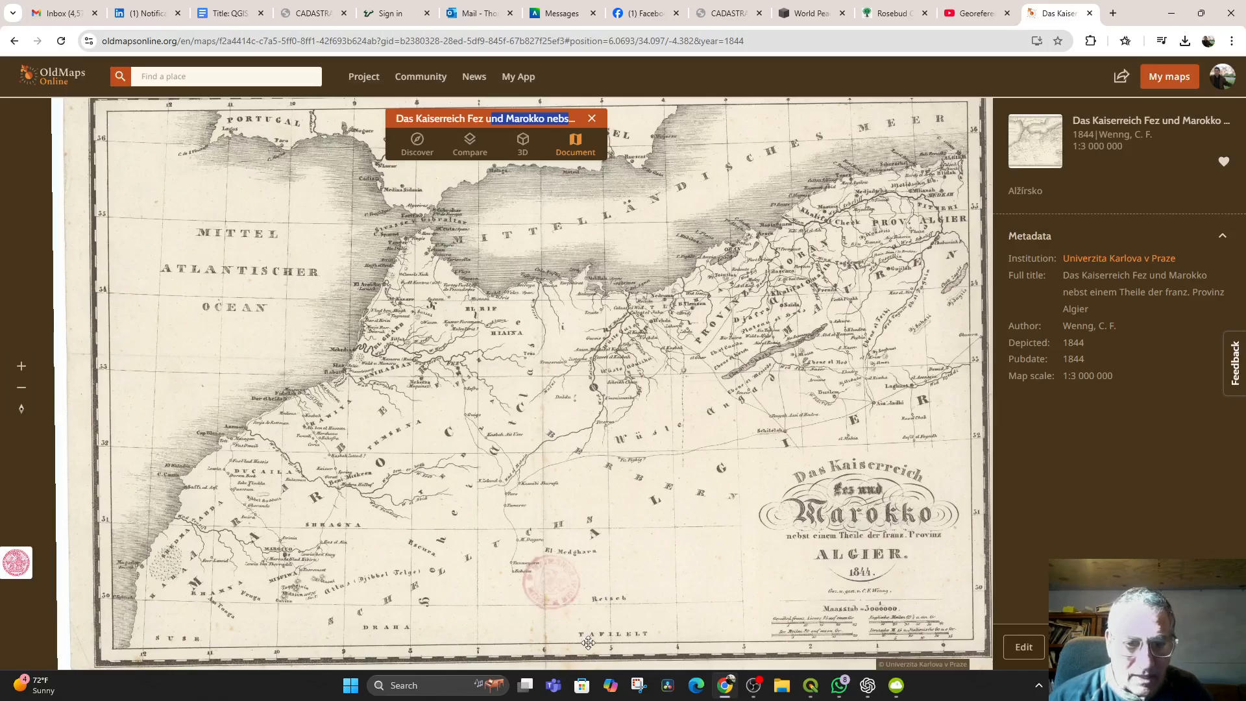
- Switch to Snipping Tool and capture a rectangular snip of the framed 1844 Morocco map
click(638, 685)
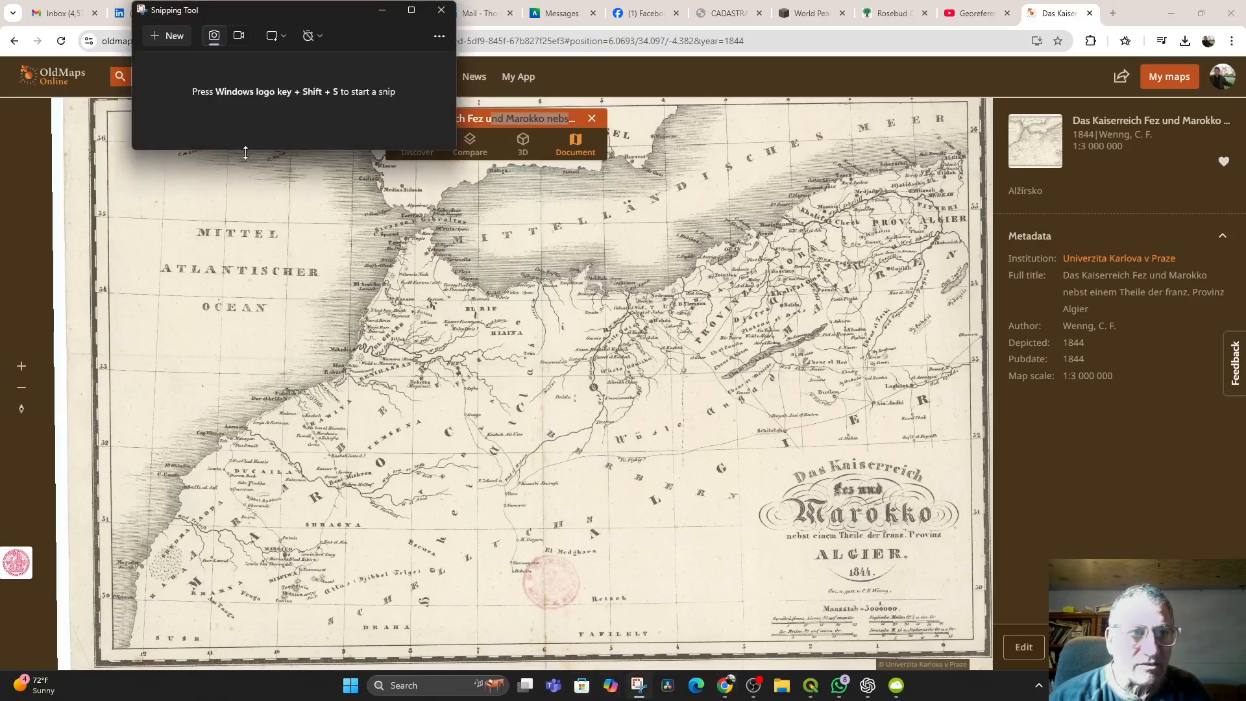
click(156, 35)
drag(56, 95, 992, 660)
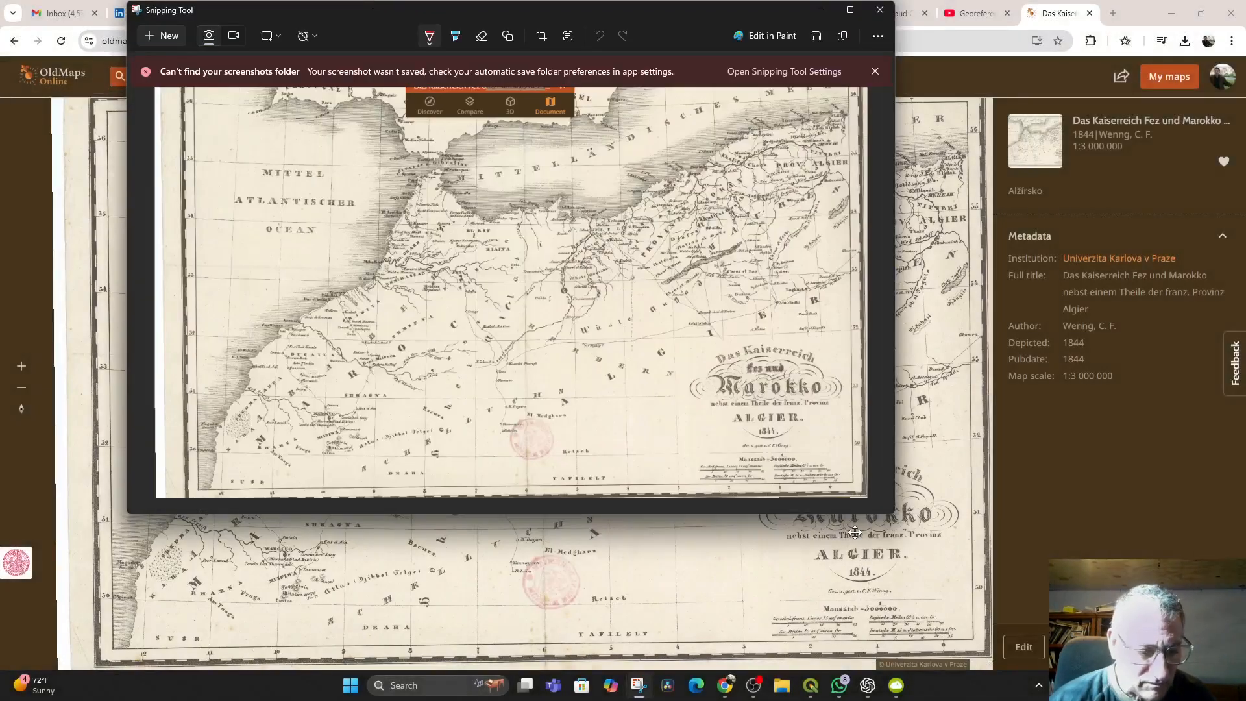
- Start saving the snip as a file and browse to D:\GISPHOTOS\BoundaryMapsandotherDATA as the destination
right_click(491, 316)
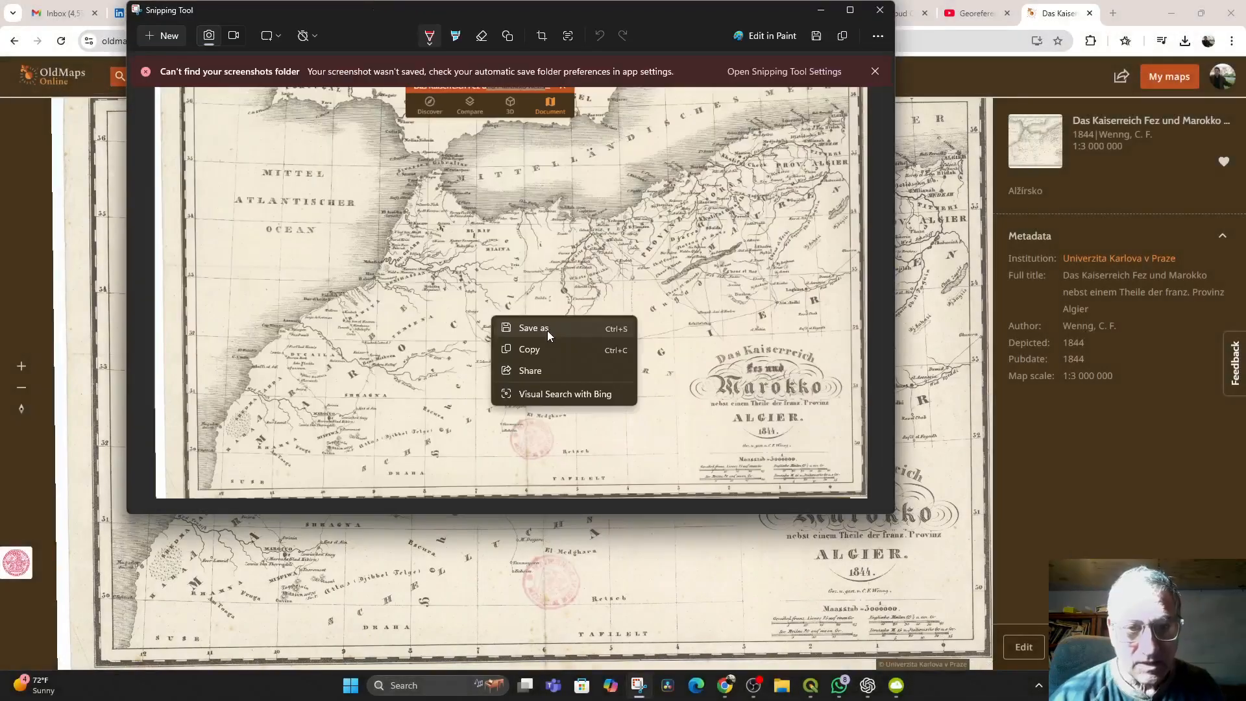
click(547, 330)
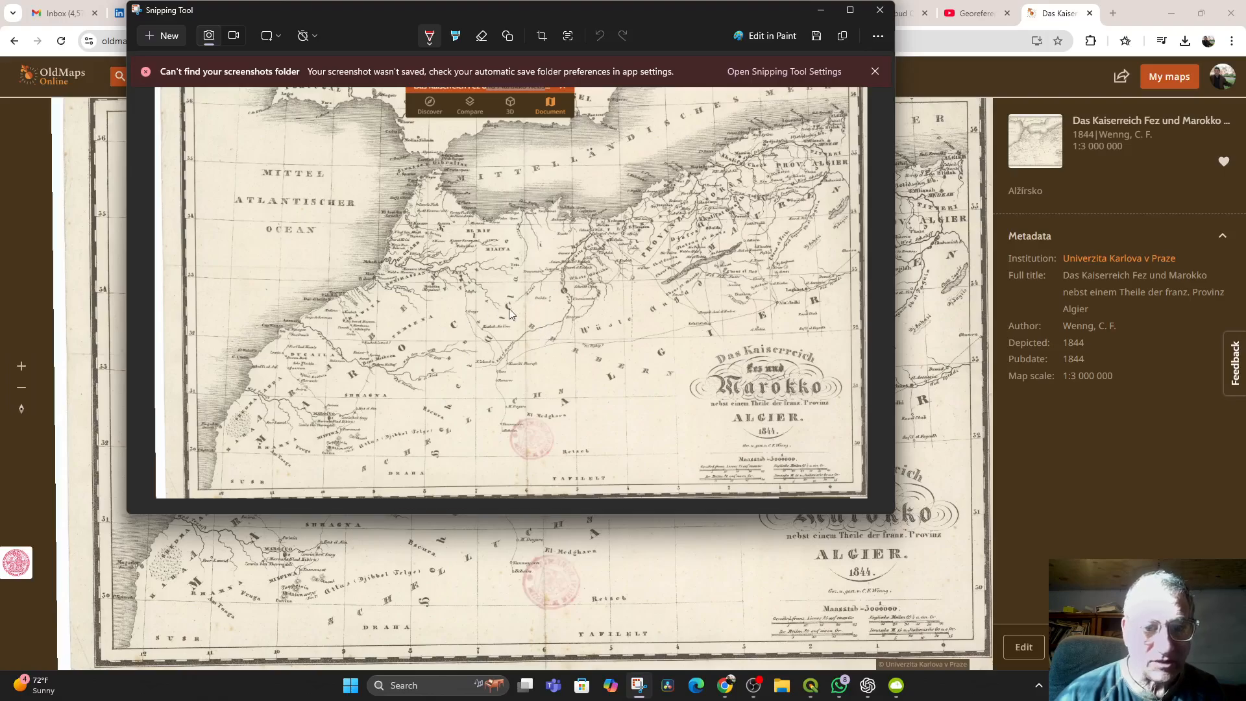
scroll(227, 232, down, 4)
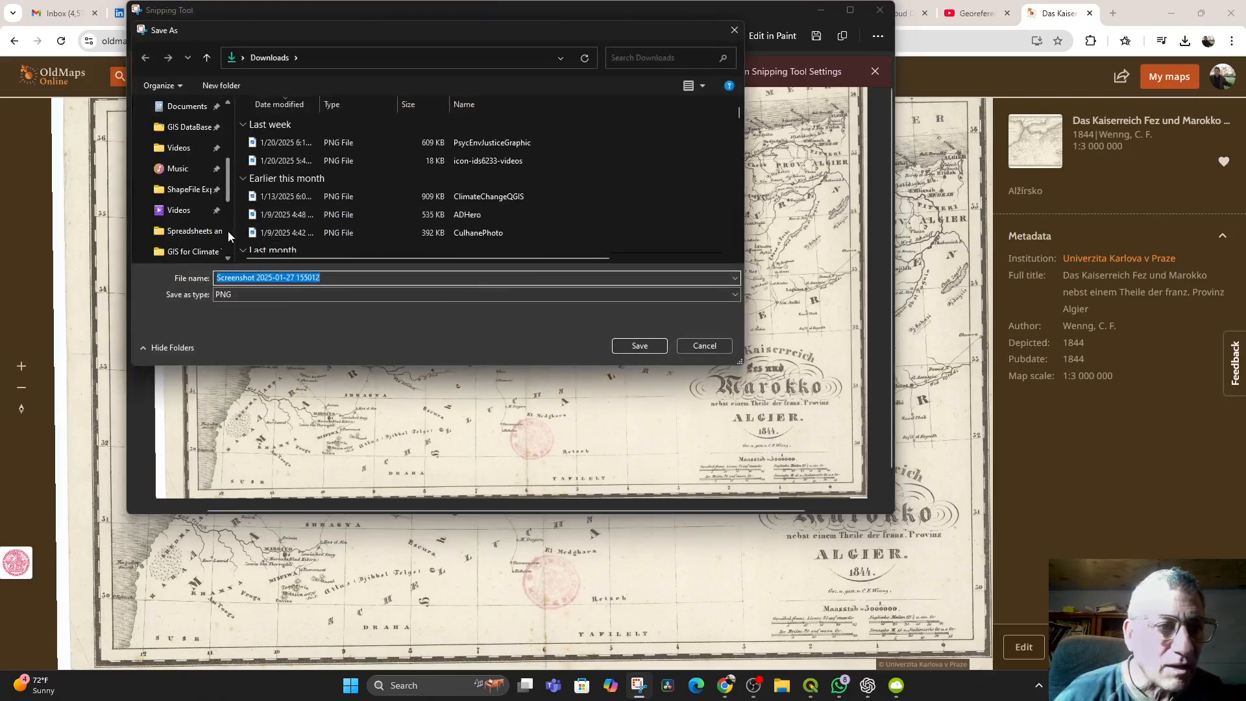
scroll(200, 167, up, 2)
scroll(194, 174, down, 3)
click(203, 110)
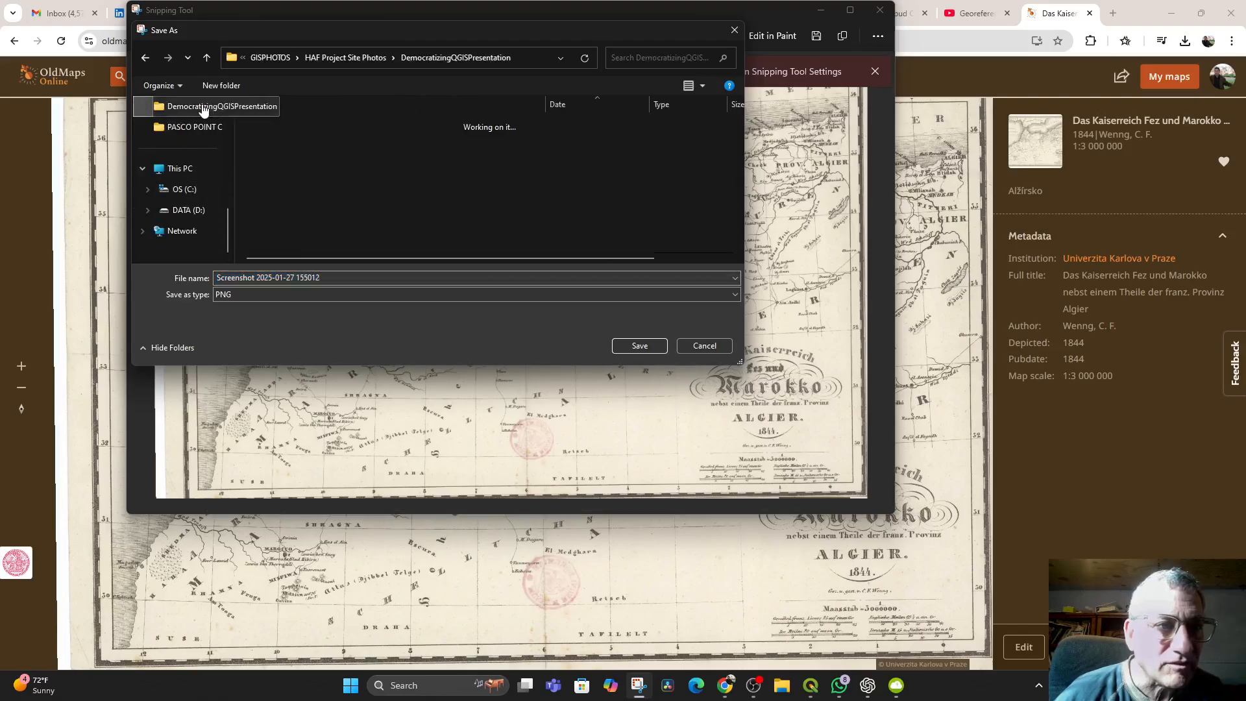
click(327, 58)
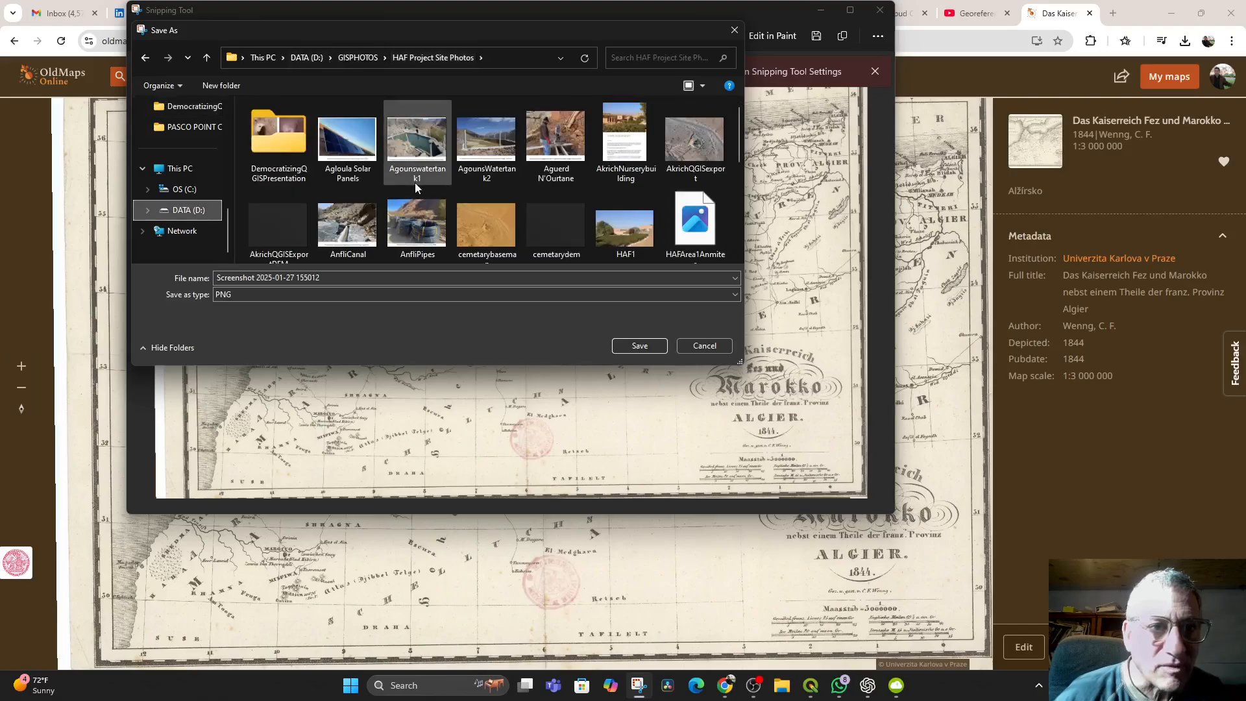
scroll(540, 212, down, 3)
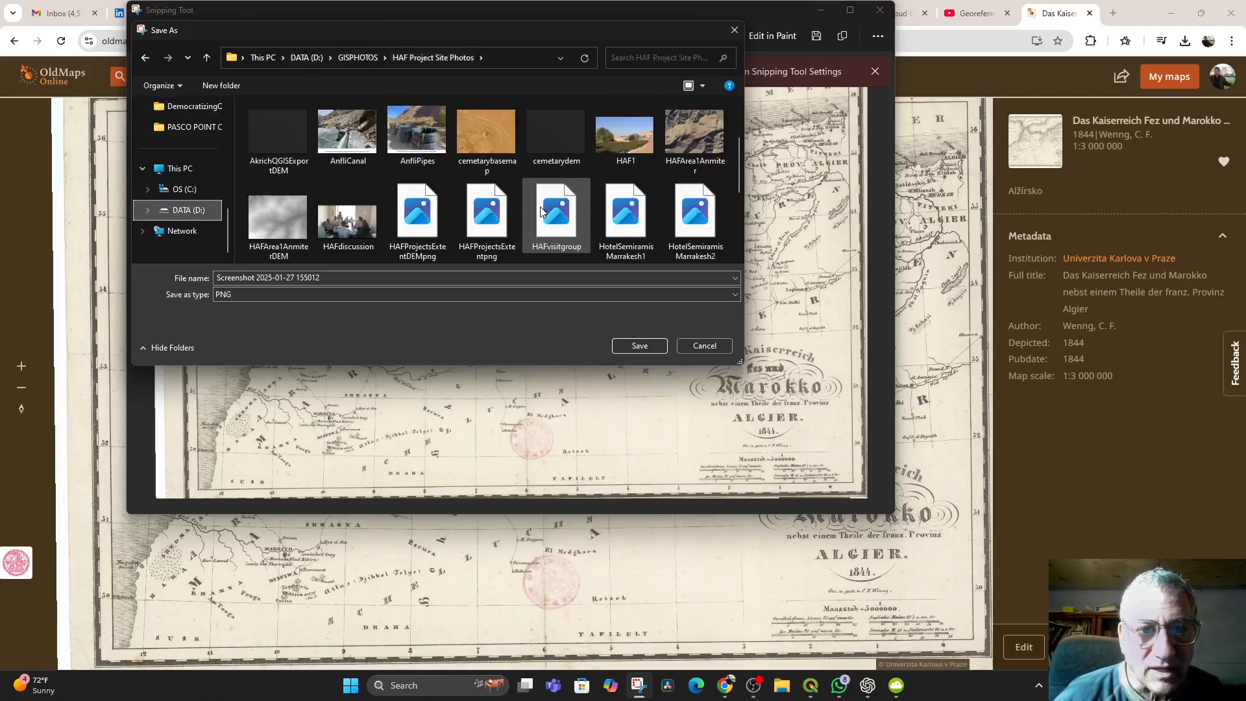
scroll(541, 213, up, 3)
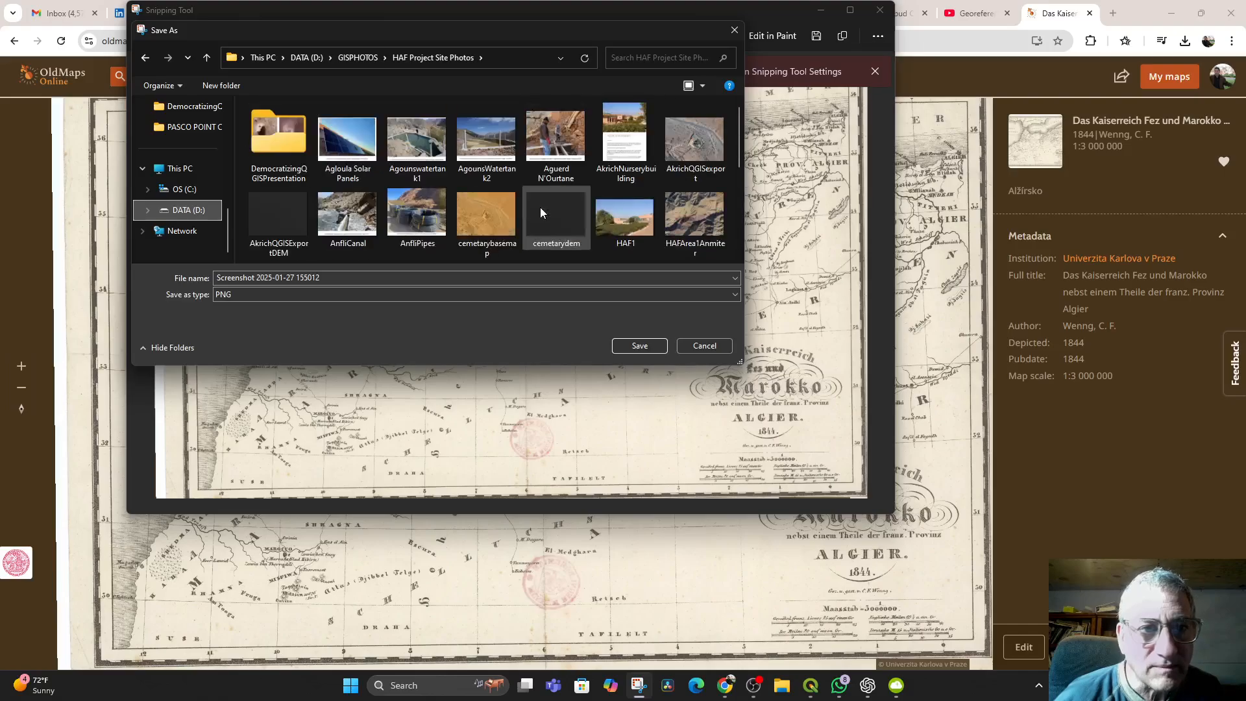
click(359, 57)
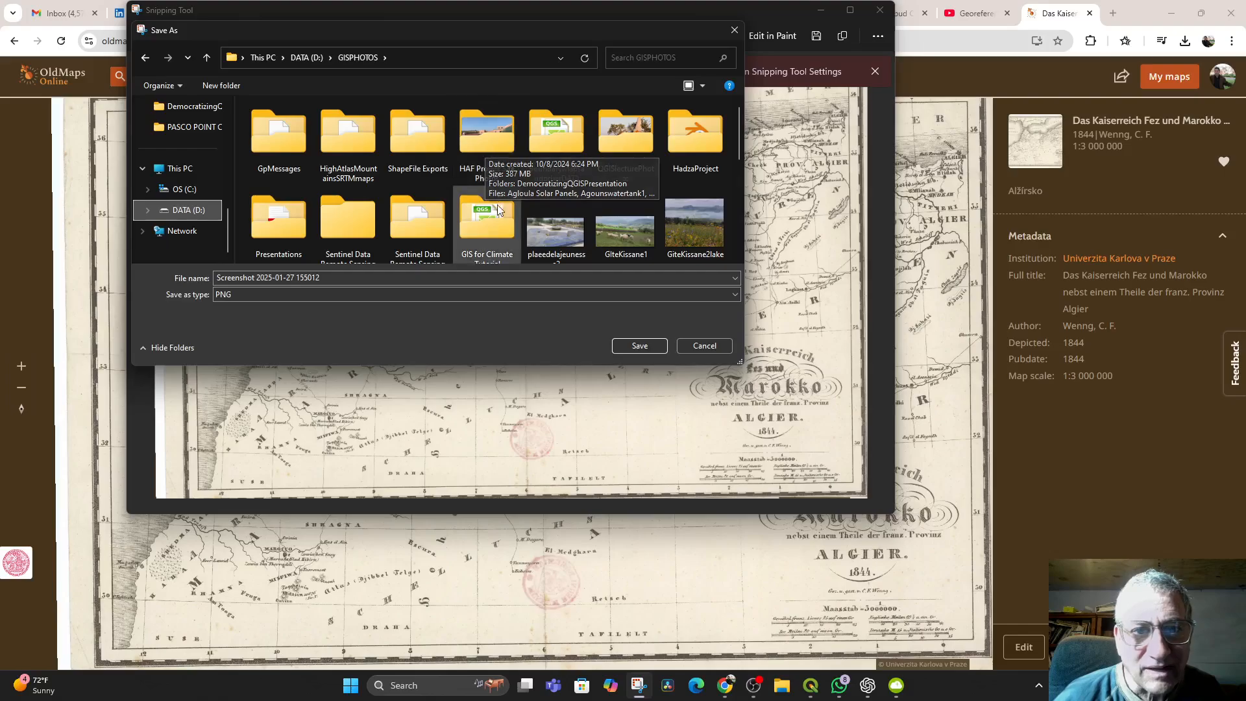
double_click(557, 146)
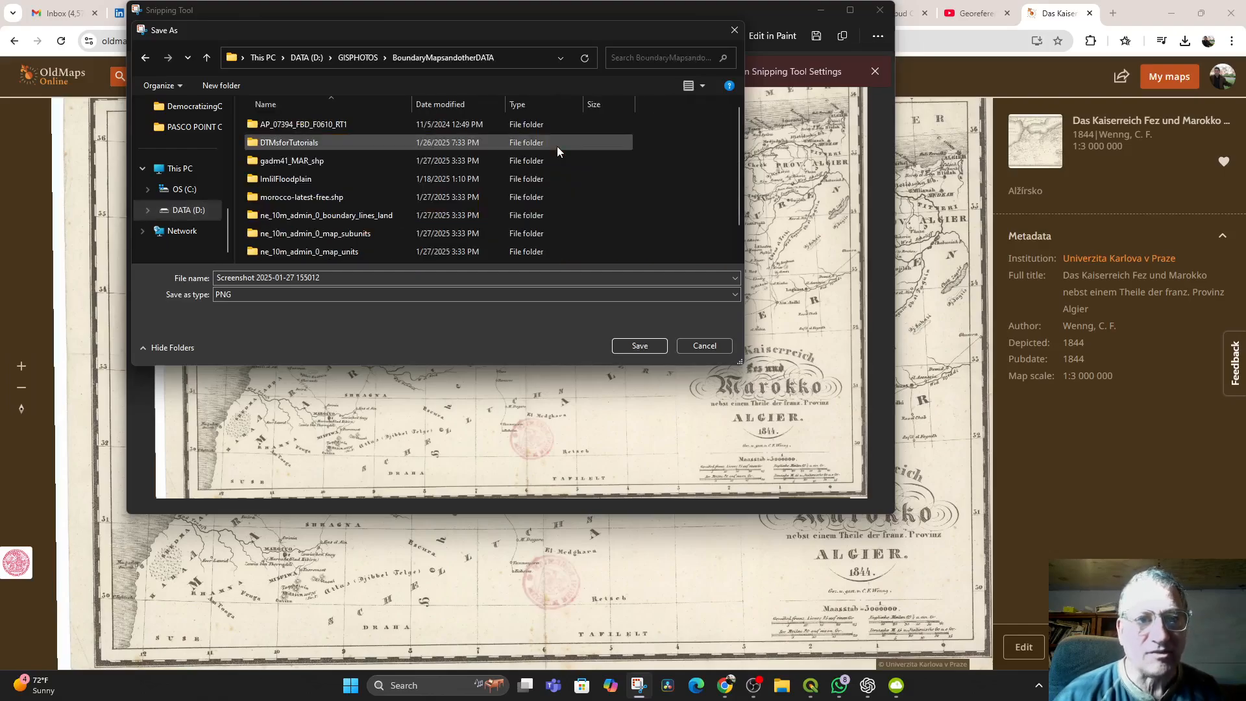
scroll(426, 201, down, 1)
scroll(426, 201, up, 1)
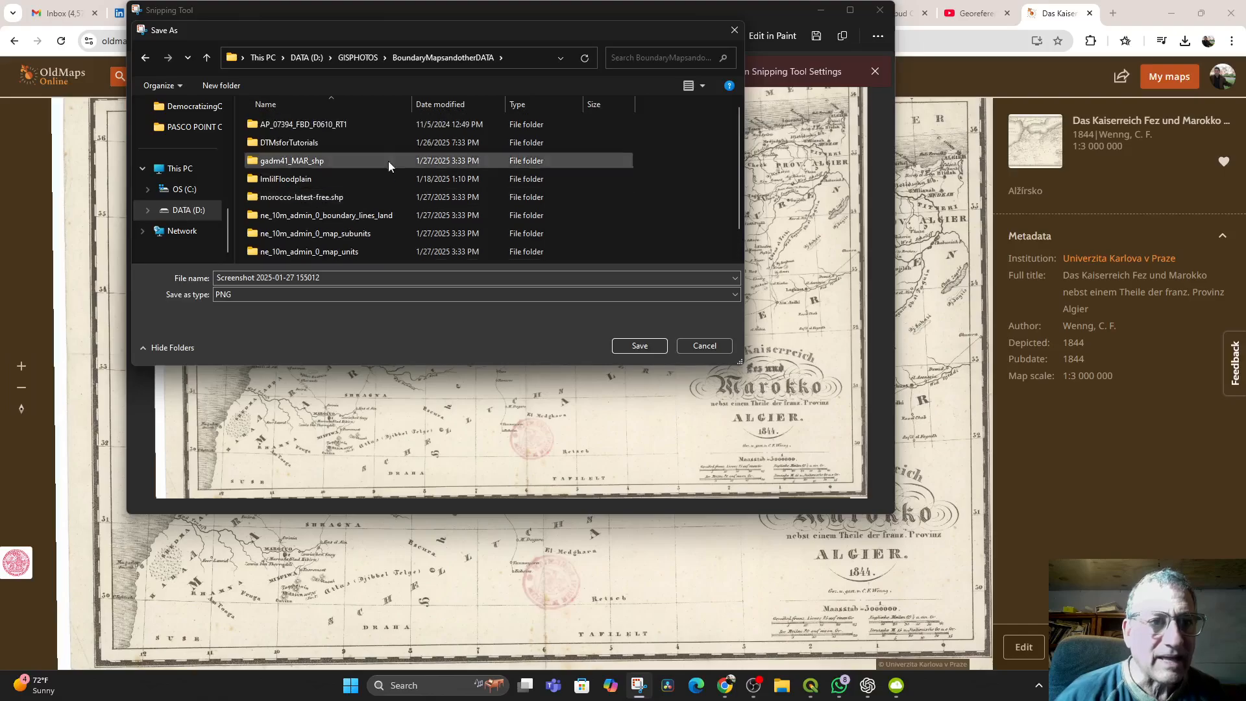
- Create a folder named Old Maps inside BoundaryMapsandotherDATA and open it as the save location
click(223, 87)
text(Old Maps)
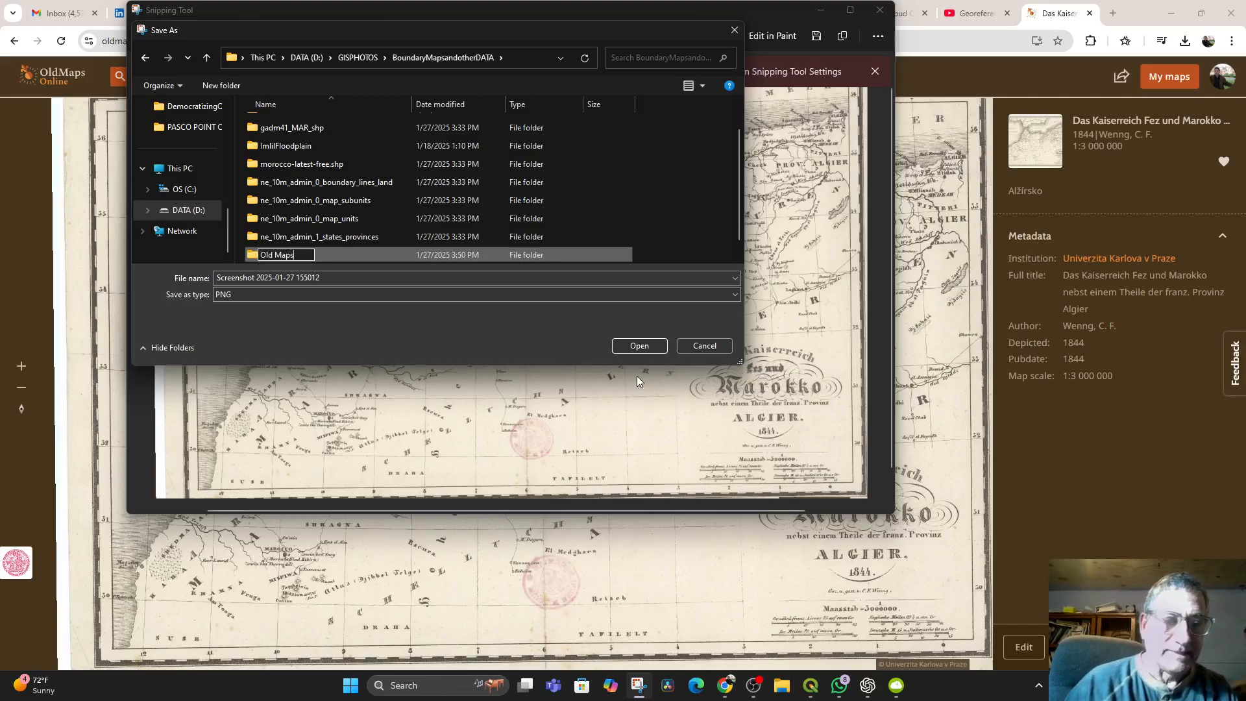
double_click(249, 253)
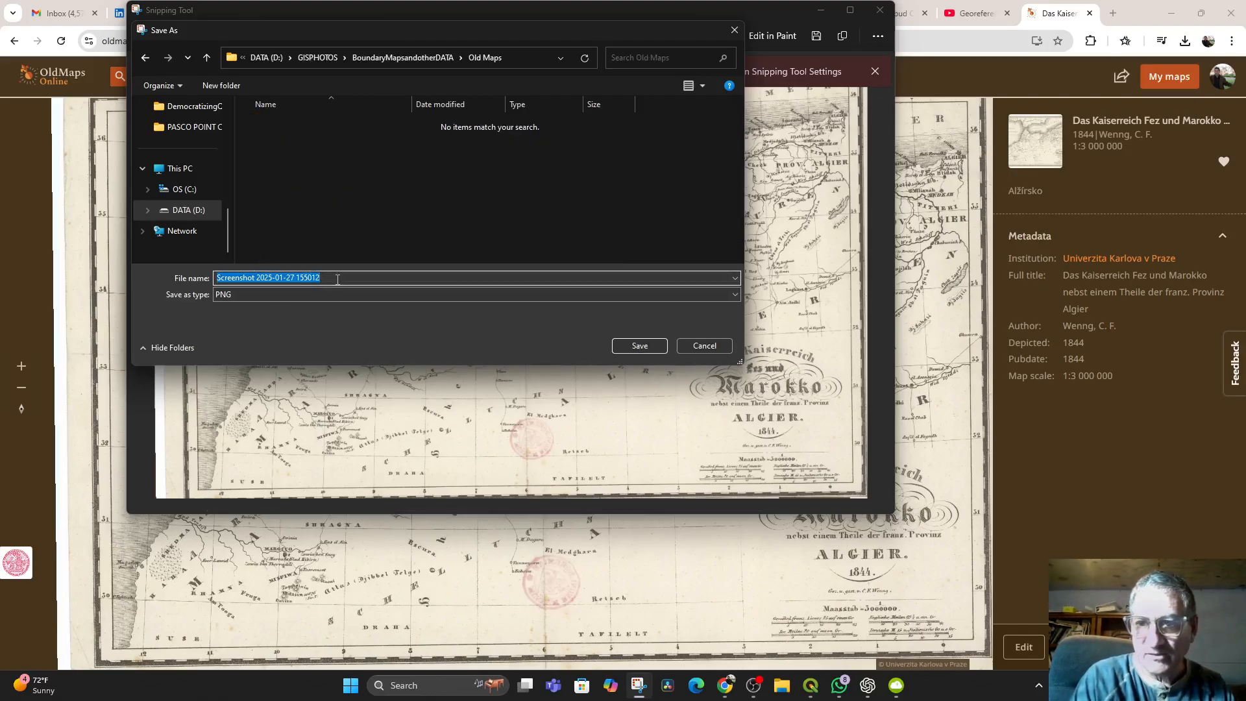
key(Return)
- Switch to the browser and copy the 1844 map's title from its OldMapsOnline details
triple_click(1126, 119)
key(ctrl+c)
right_click(1126, 120)
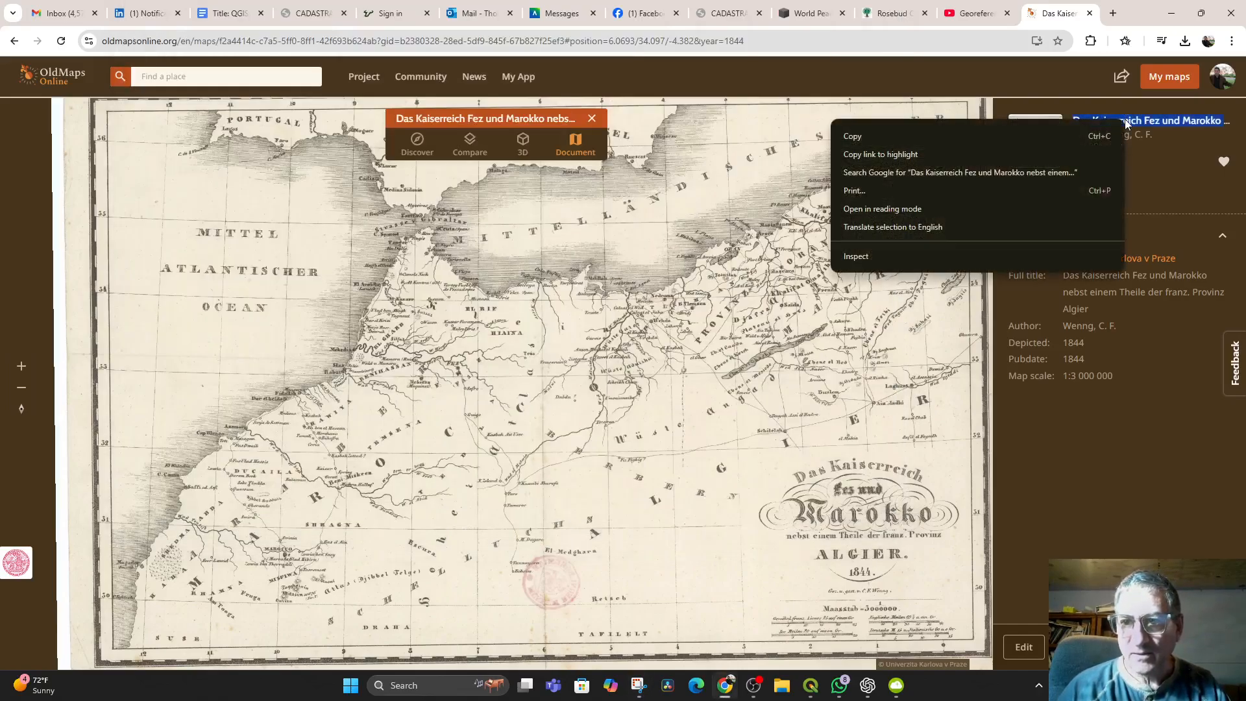
click(935, 135)
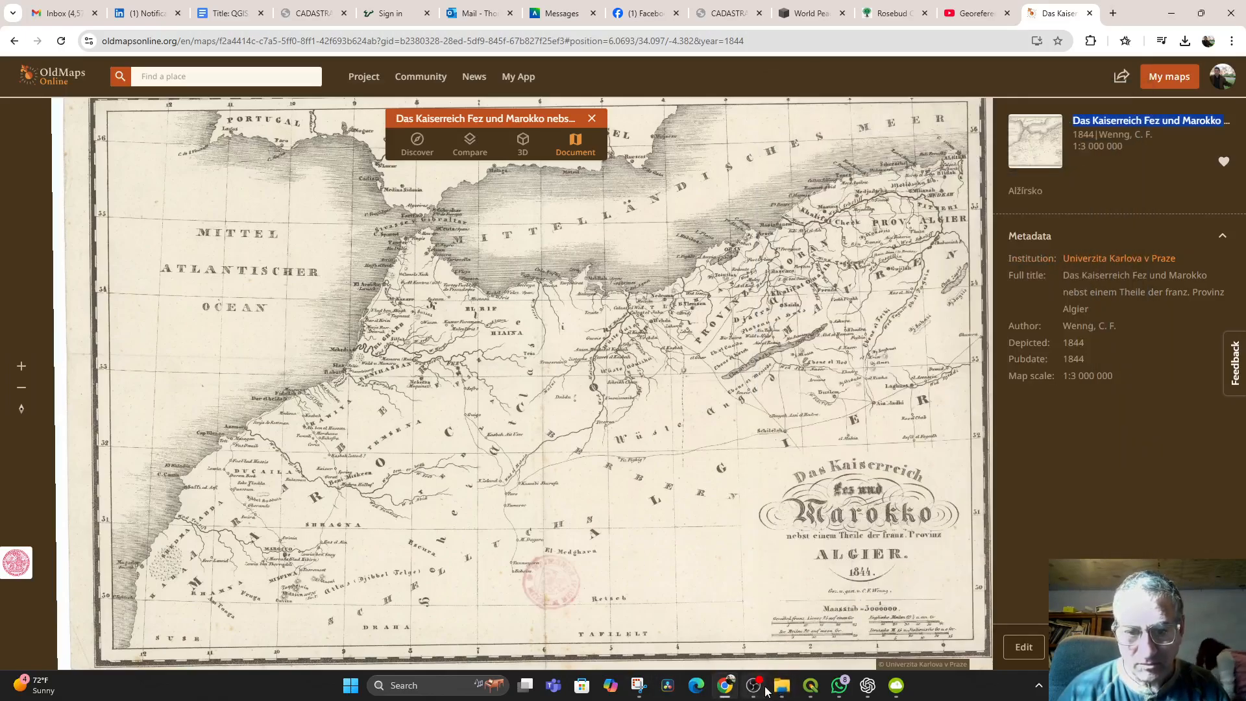
- Switch back to Snipping Tool and save the snip as a PNG named "Das Kaiserreich Fez und Marokko nebst einem Theile der franz. Provinz Algier"
click(642, 683)
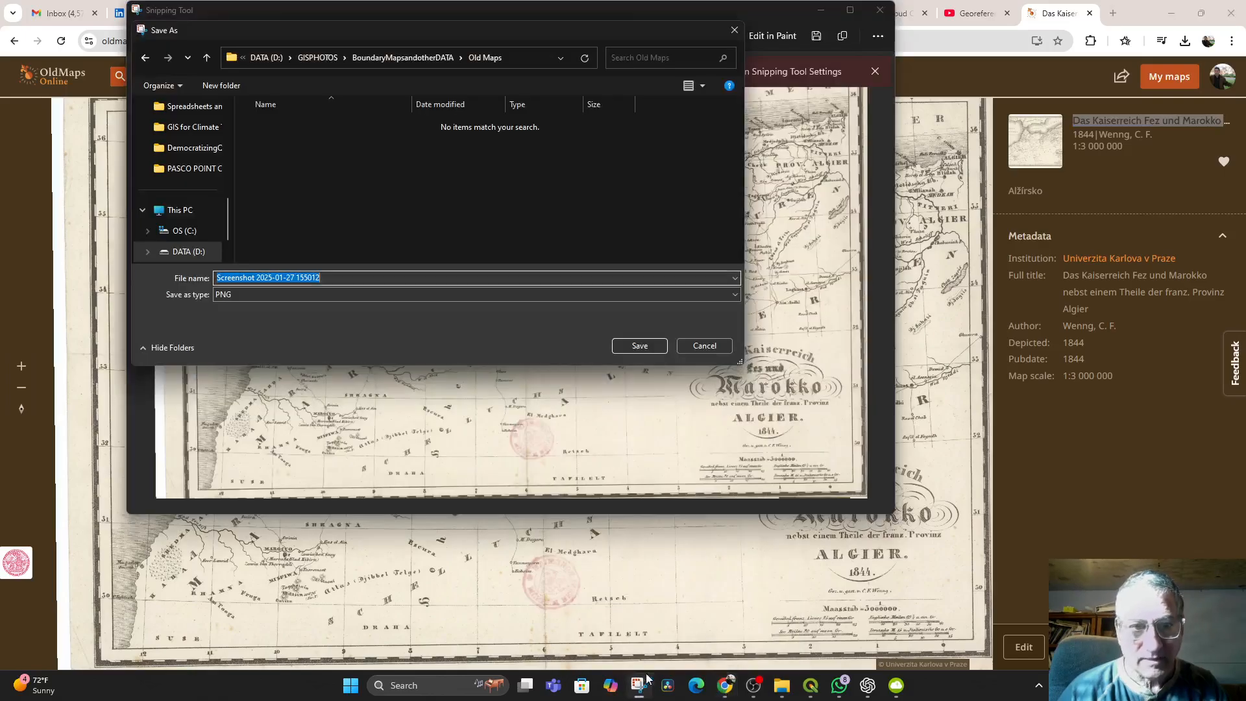
key(ctrl+v)
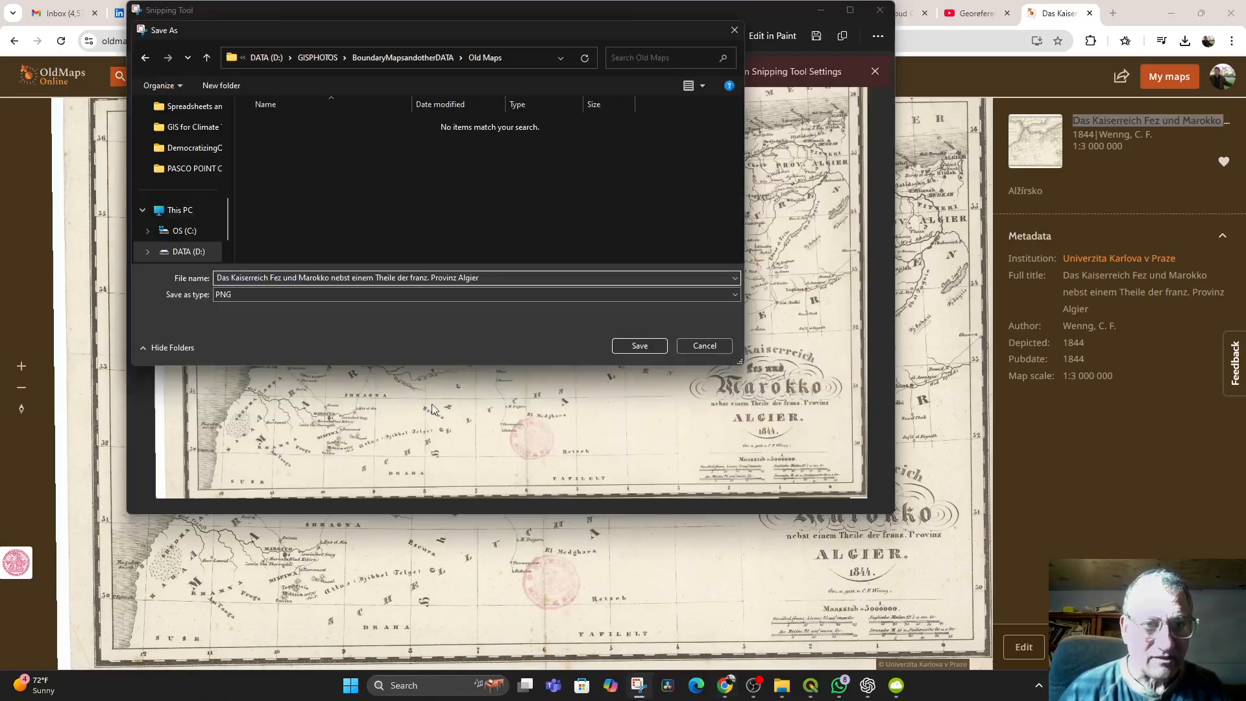
click(630, 346)
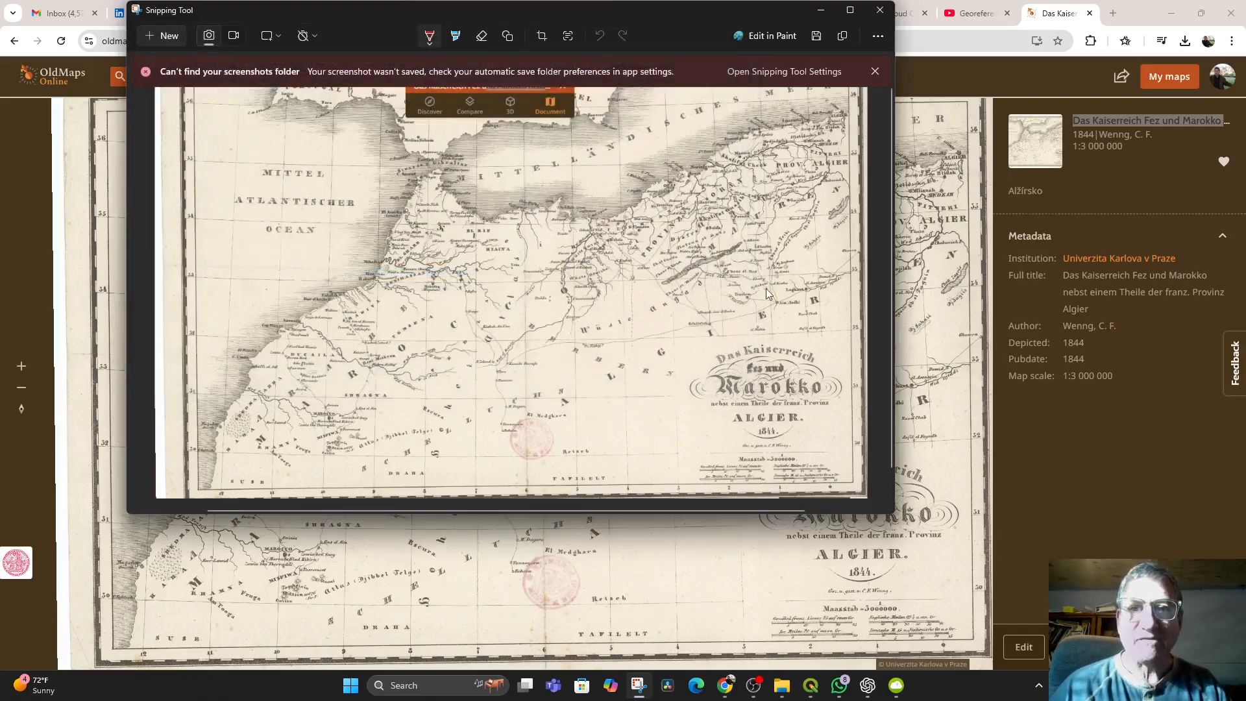
click(819, 11)
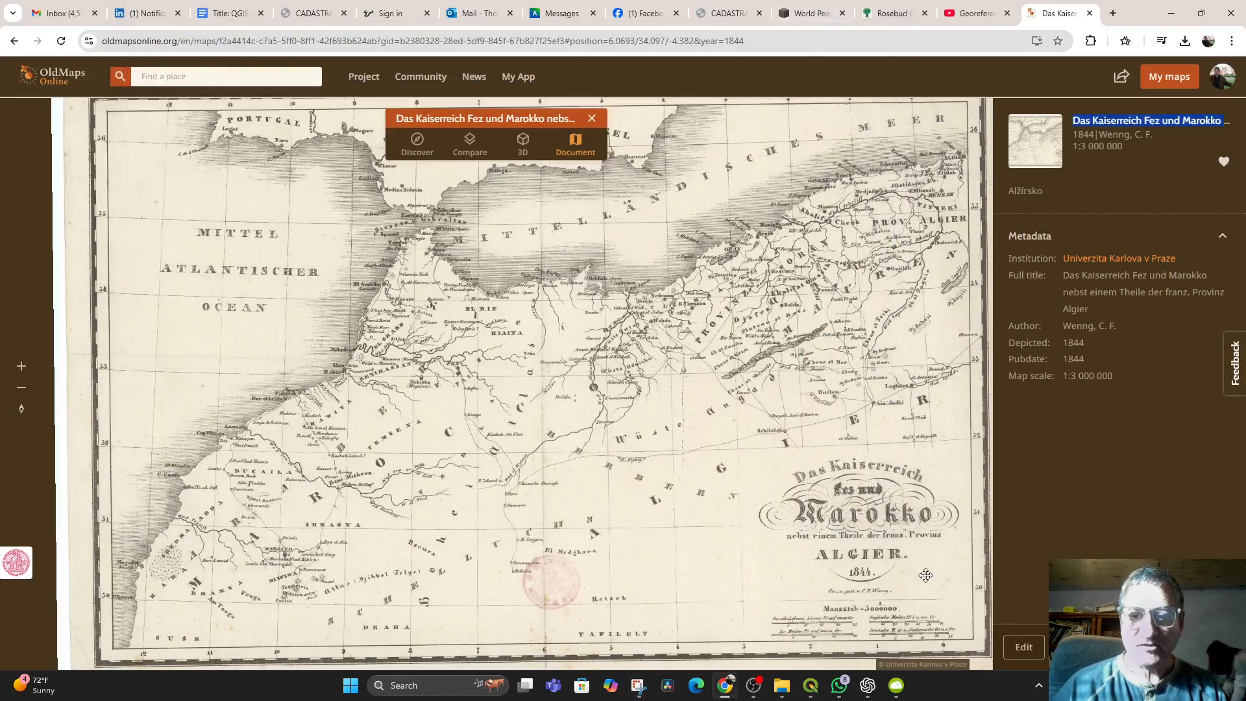
- Switch to QGIS and look through the raster and plugin-provided commands for a georeferencing tool
click(811, 687)
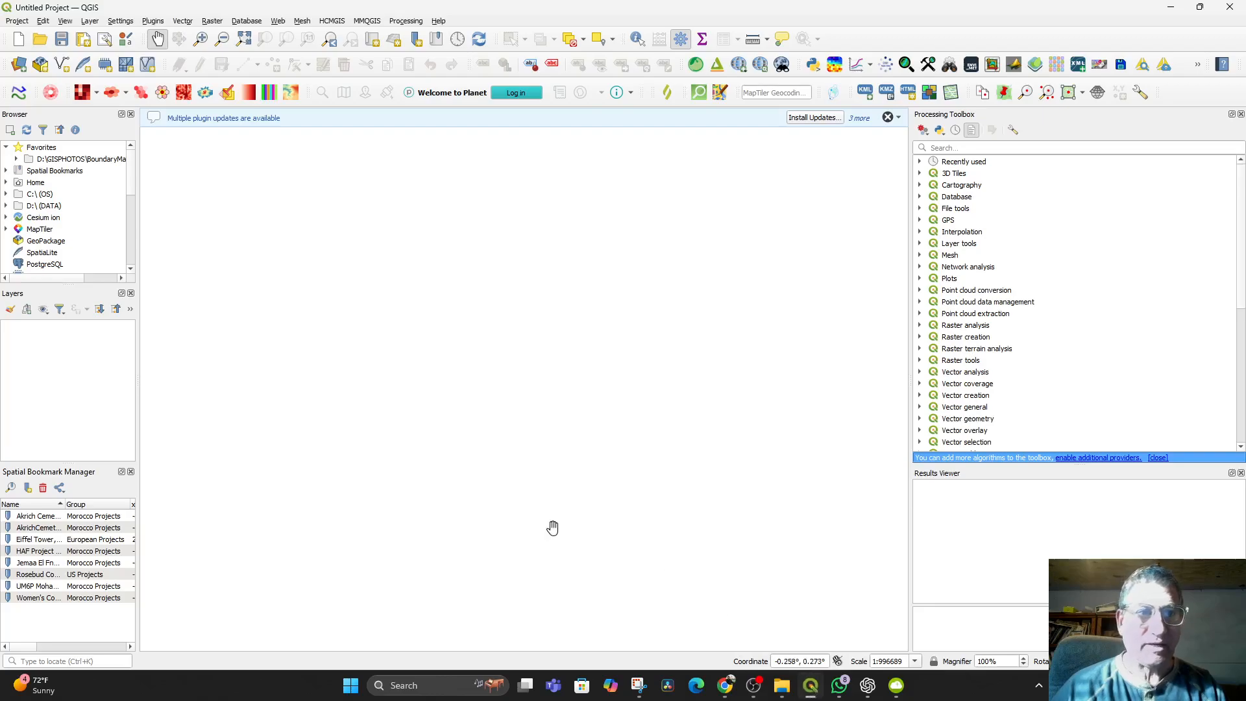
click(212, 21)
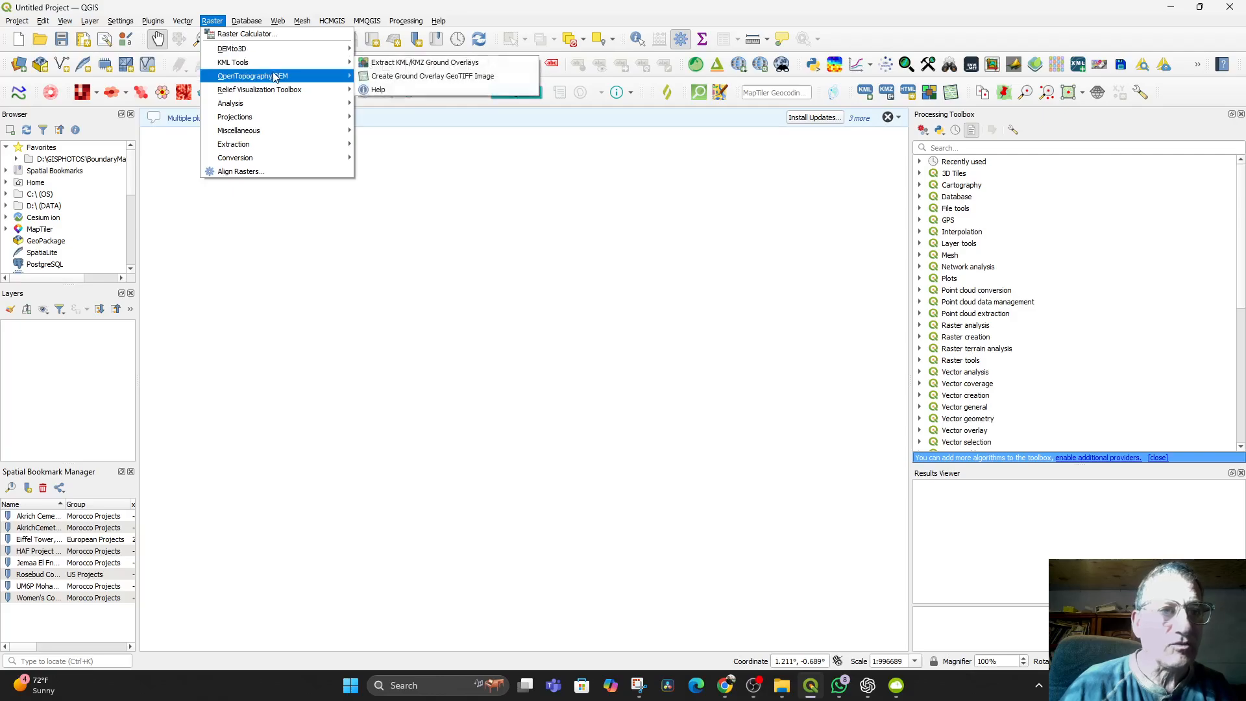
mouse_move(288, 96)
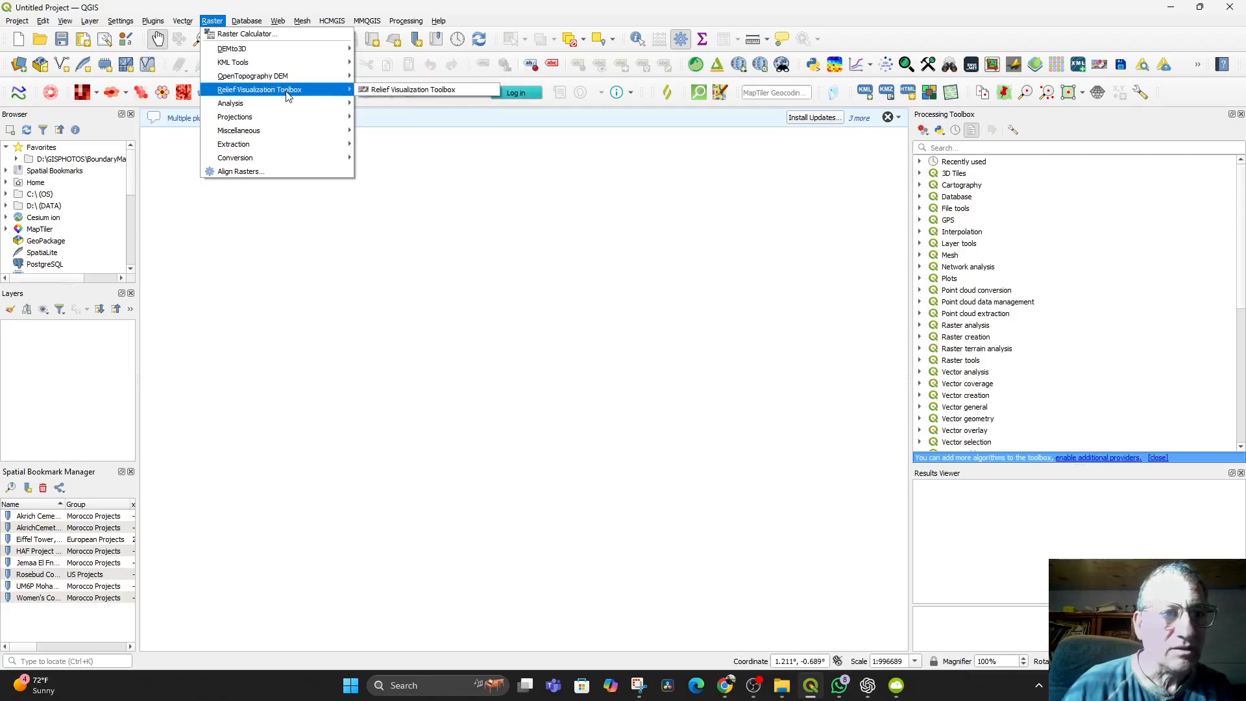
mouse_move(308, 68)
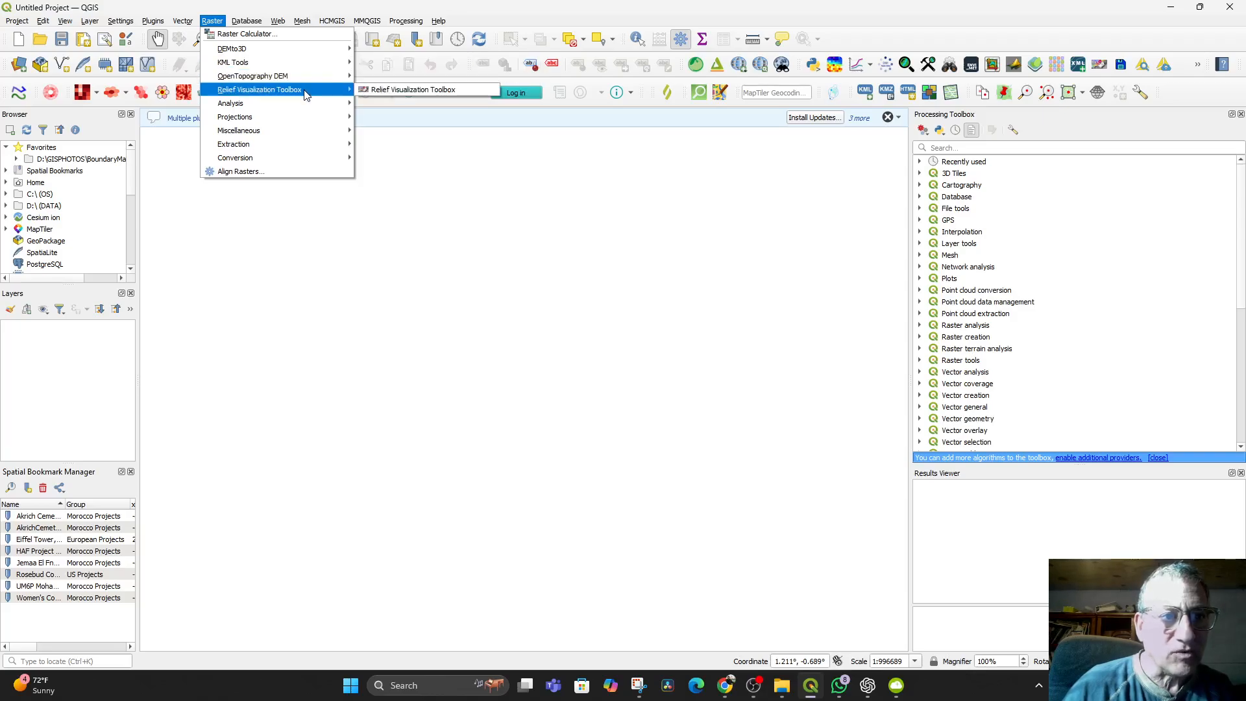
mouse_move(301, 133)
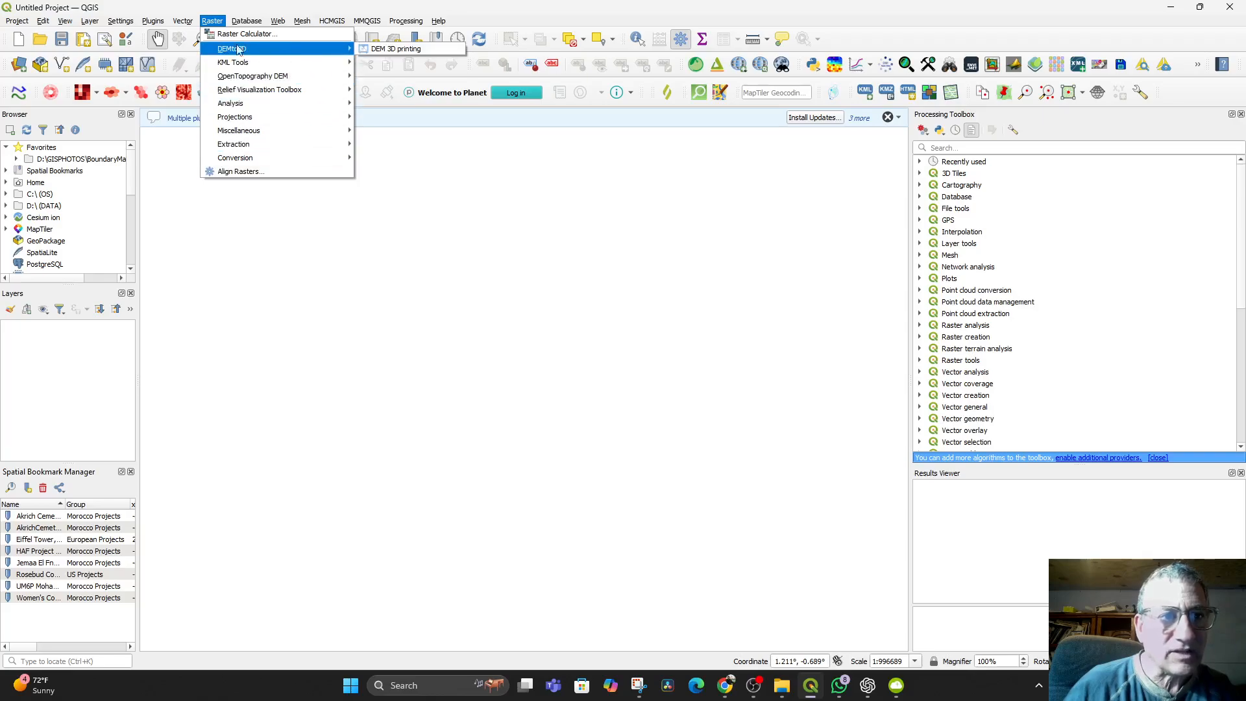
mouse_move(187, 25)
mouse_move(109, 23)
mouse_move(334, 19)
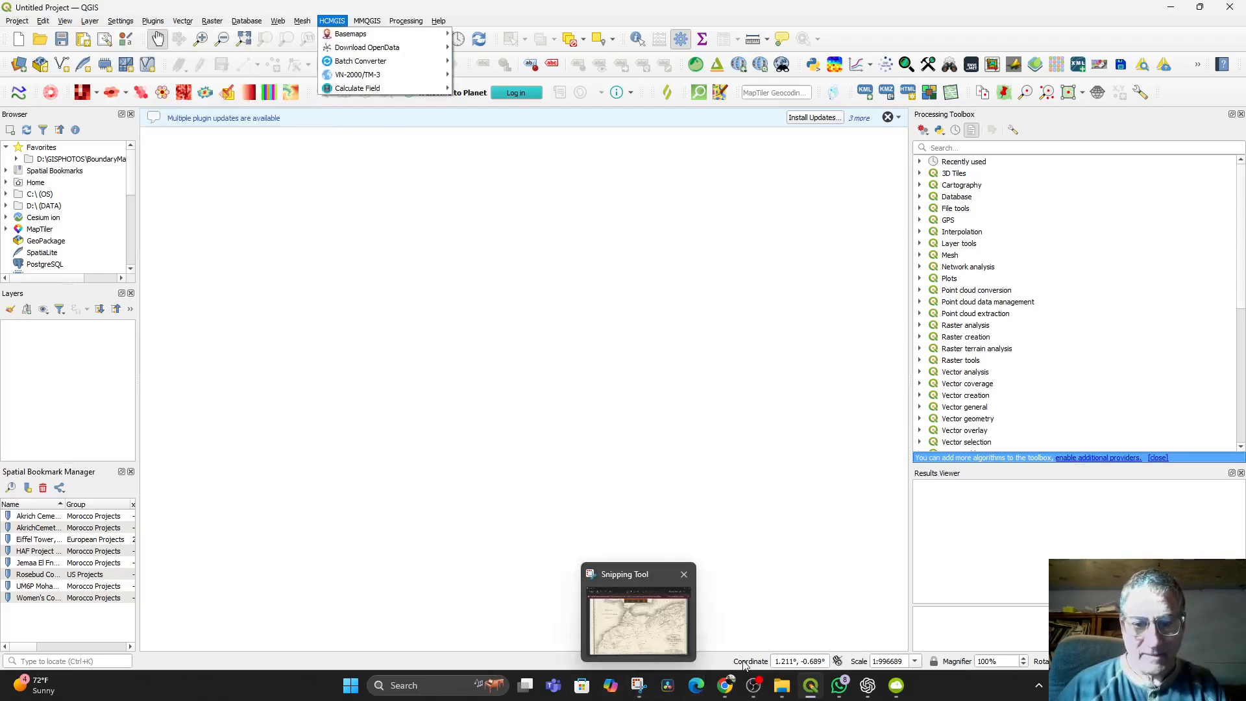
- Replay the "Georeferencing a map in QGIS" YouTube video from about 1:17 to see how the georeferencer opens, and return to QGIS
click(725, 685)
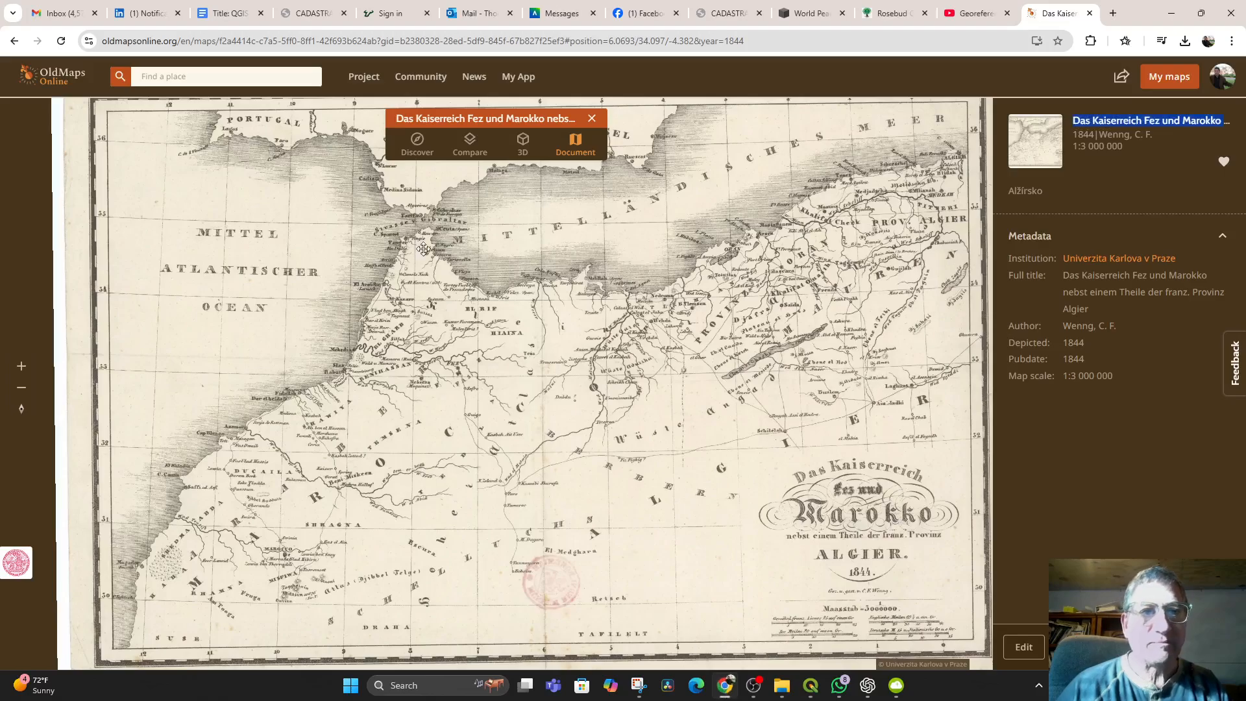
click(975, 15)
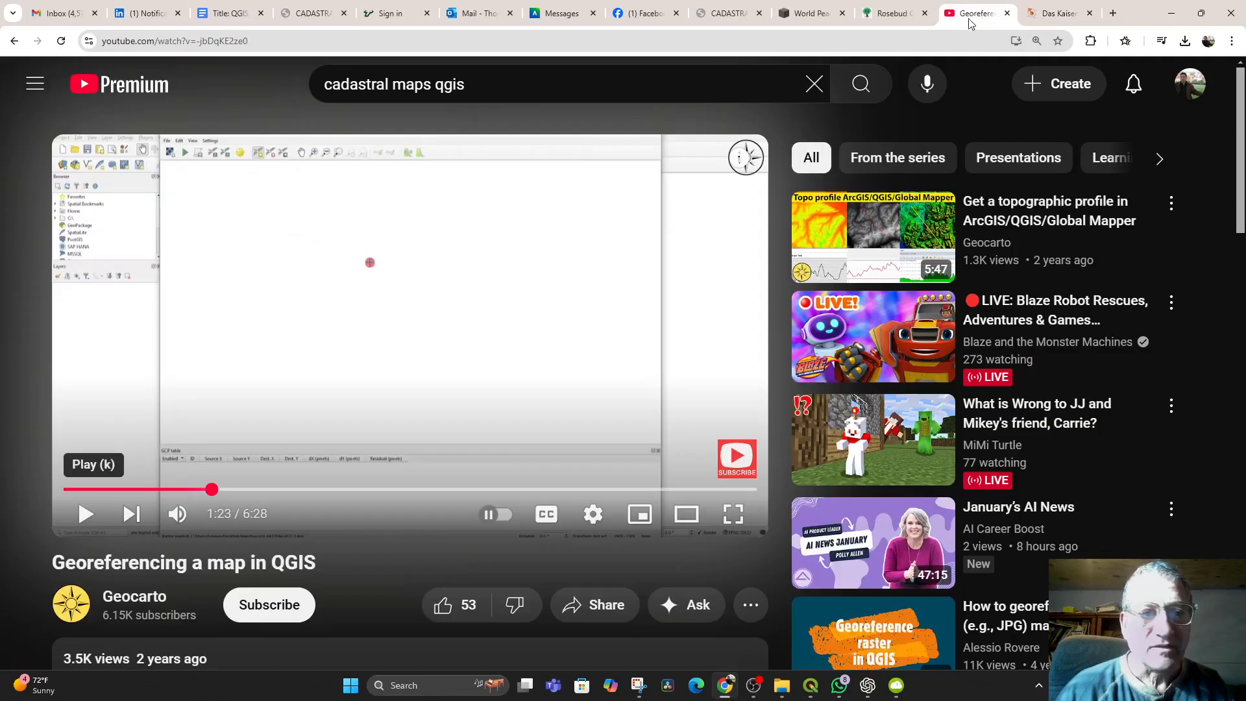
click(204, 489)
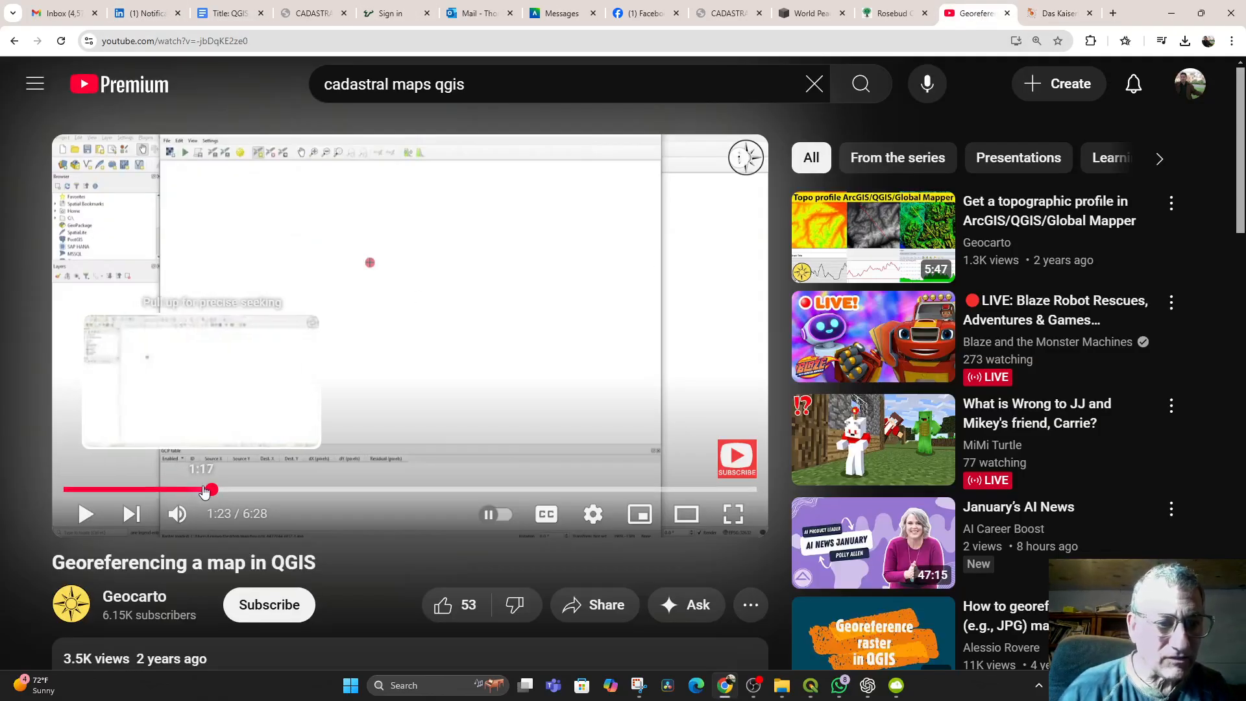
key(space)
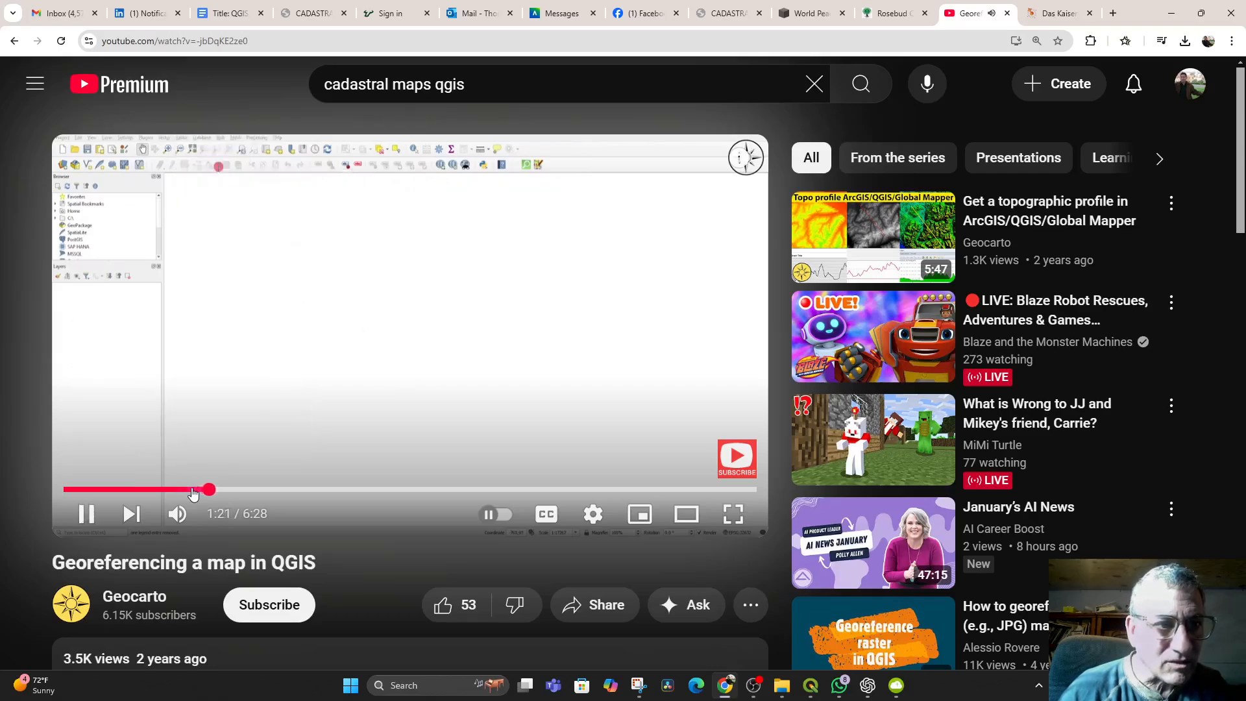
key(space)
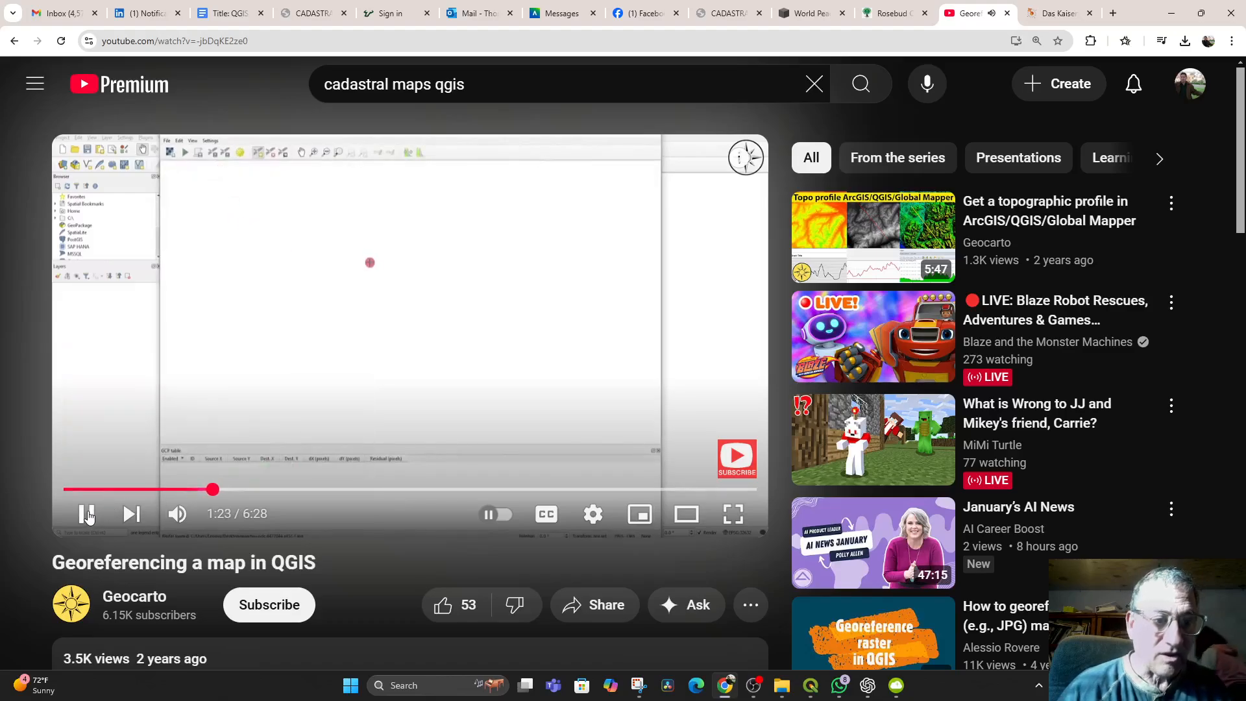
click(811, 685)
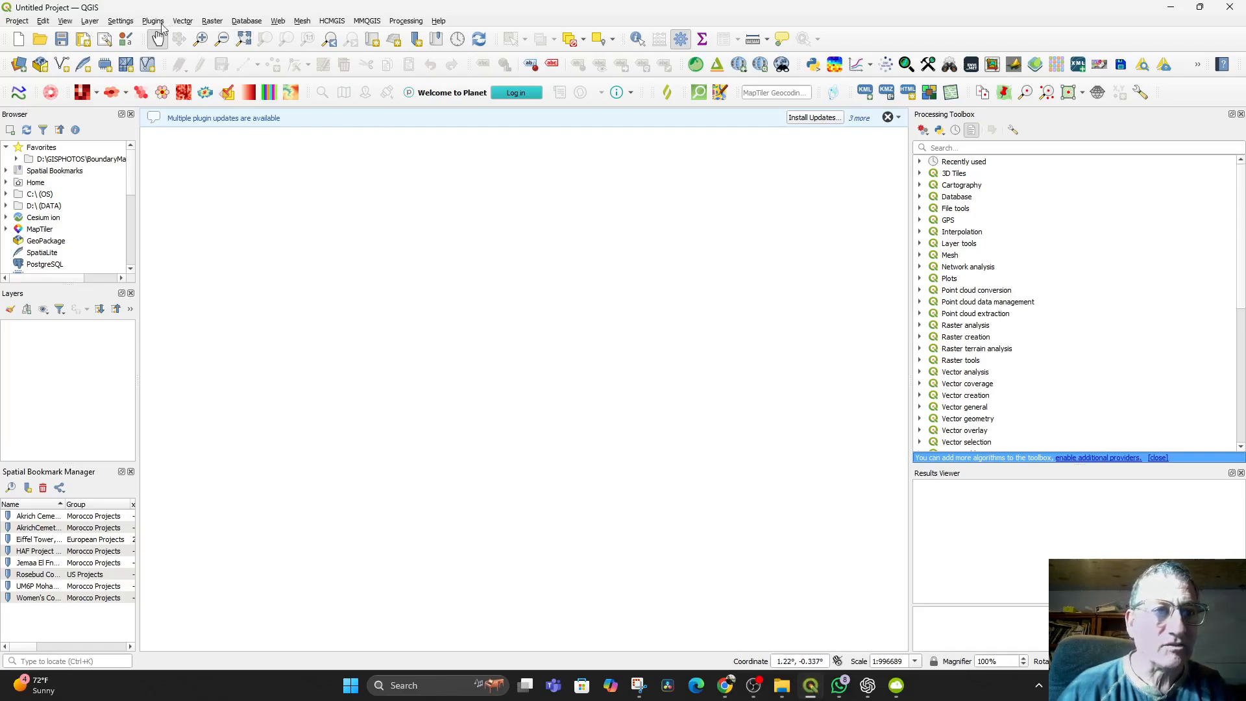
click(210, 22)
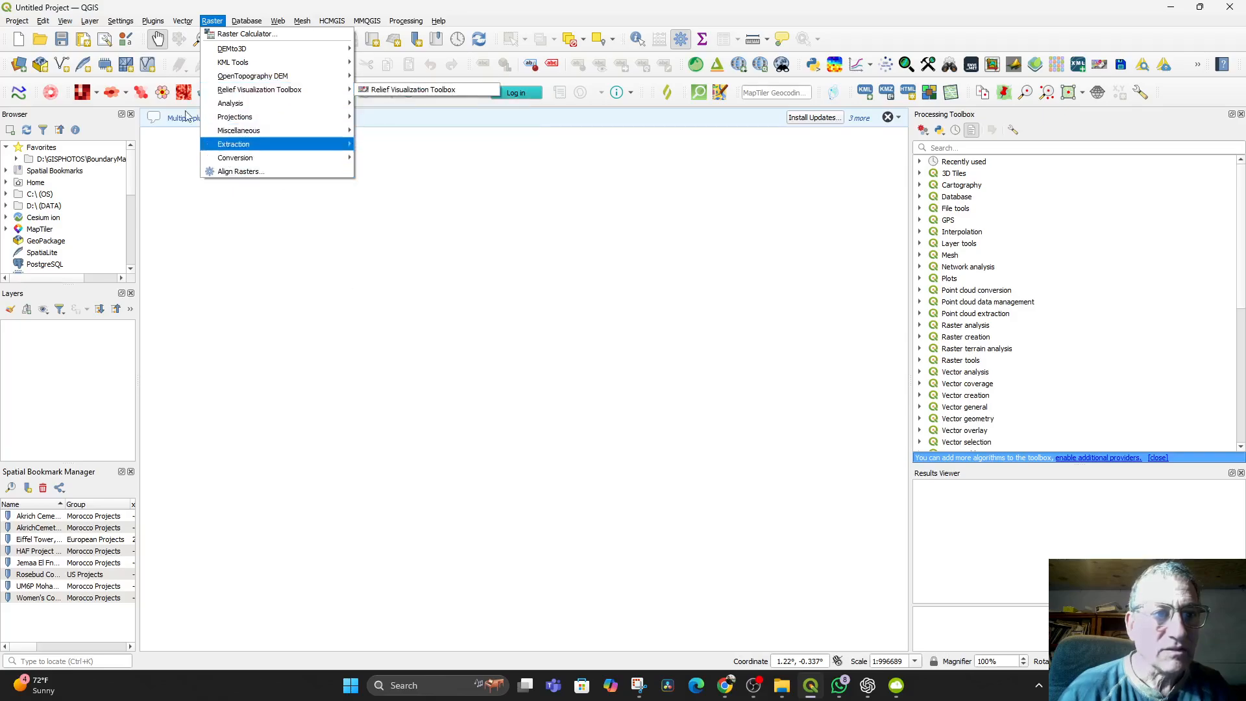
mouse_move(154, 23)
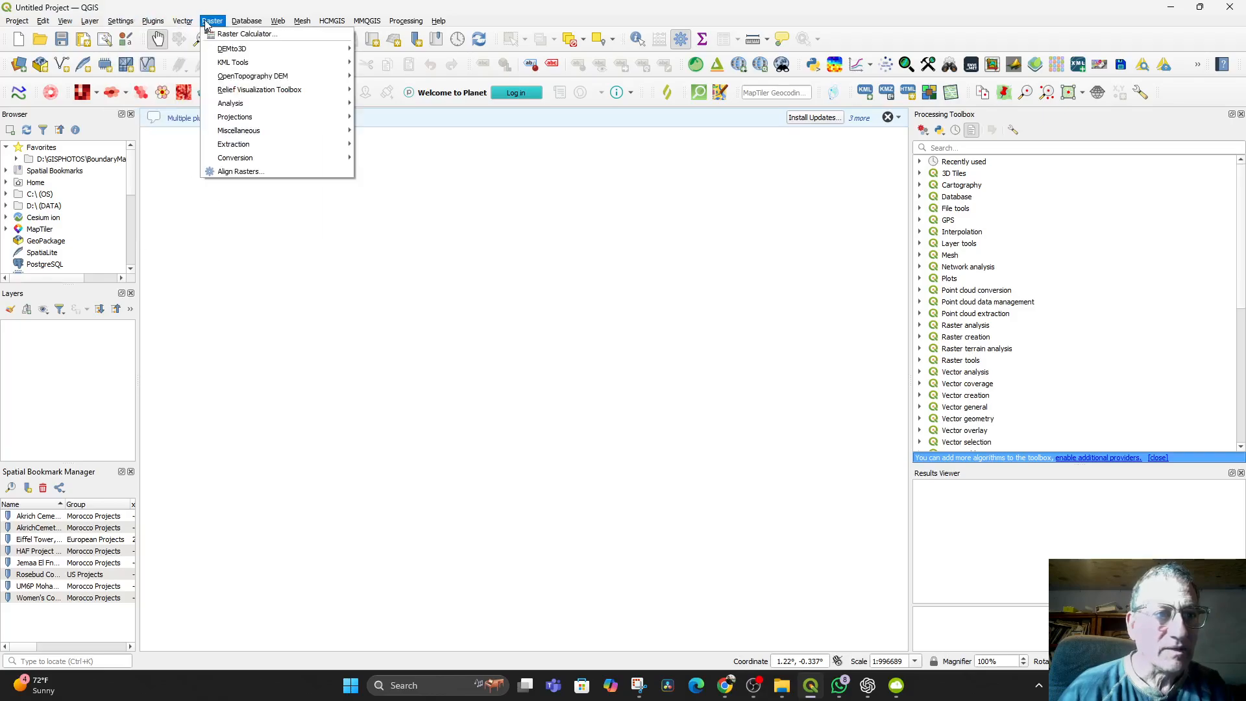
click(253, 171)
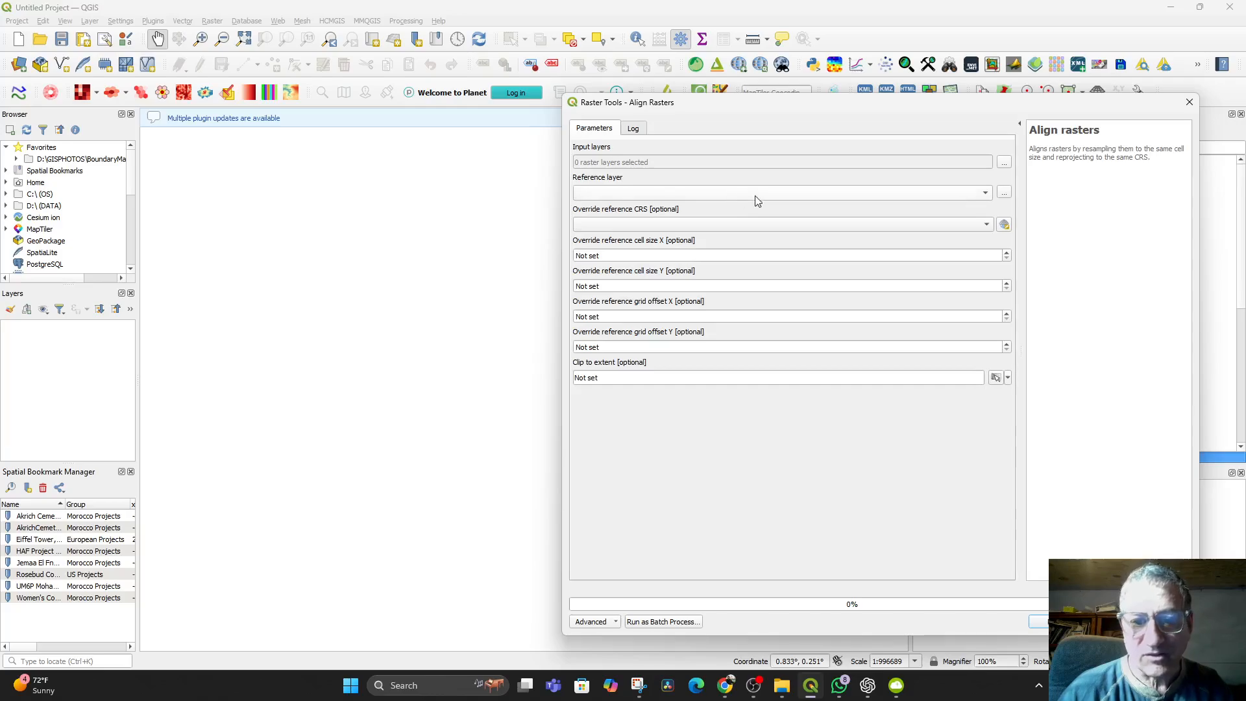
click(1190, 102)
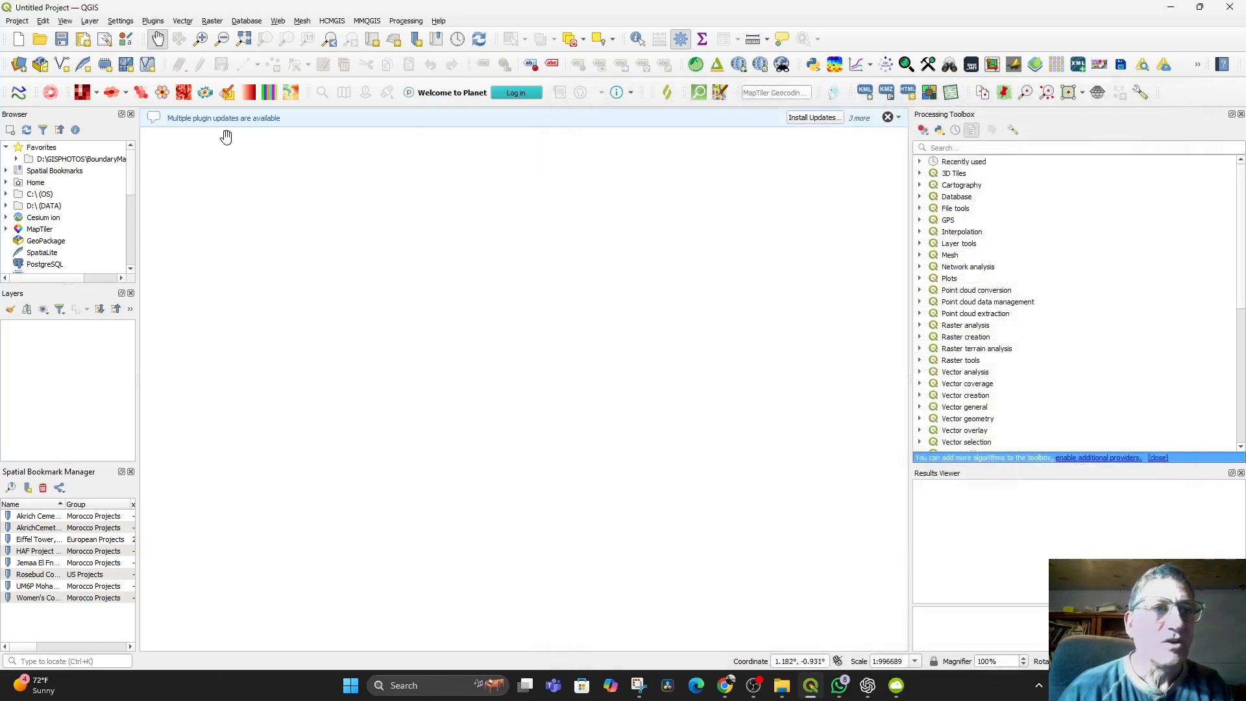
- Search the QGIS plugin manager for "georef", view the Georeferencer Extension's description, and close the manager without installing it
click(153, 20)
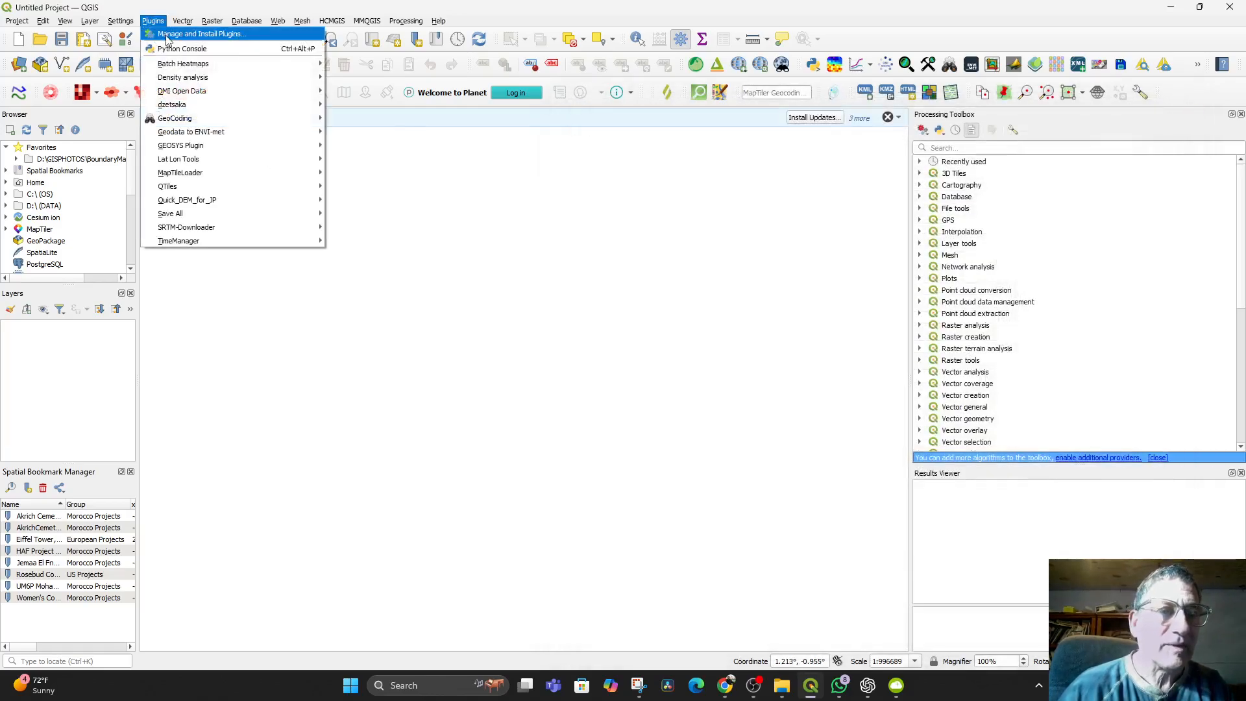
key(Escape)
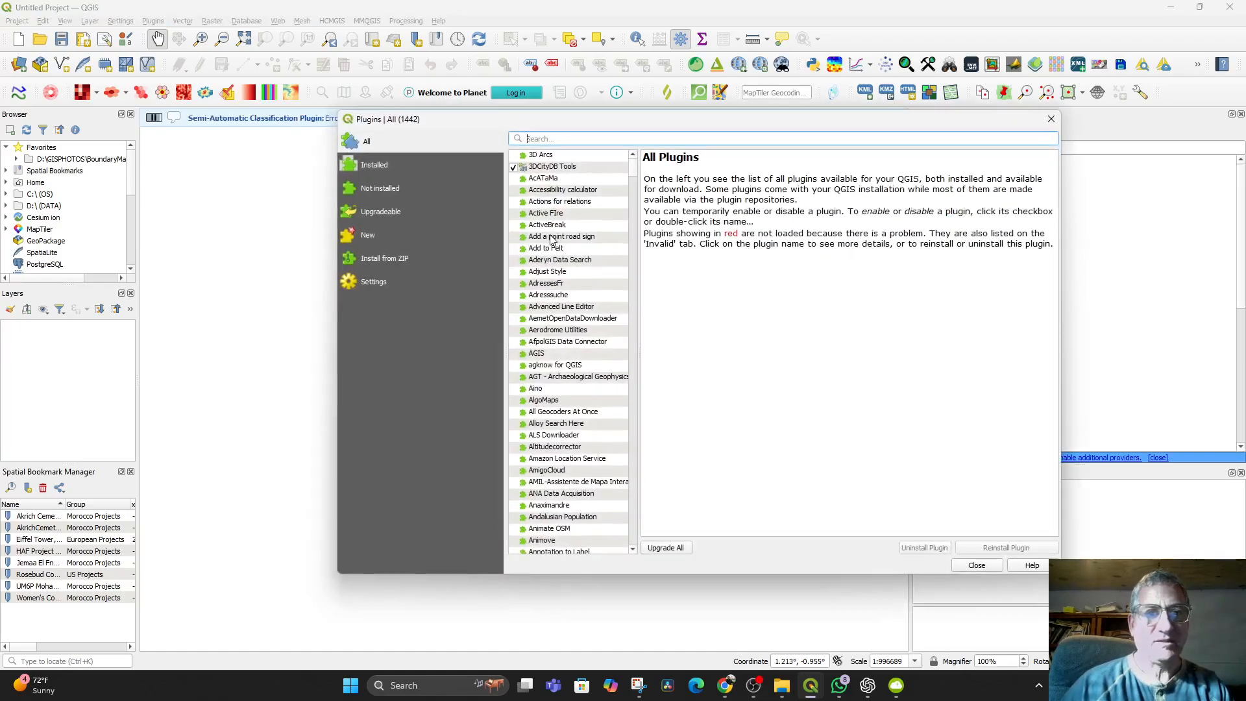
text(ge)
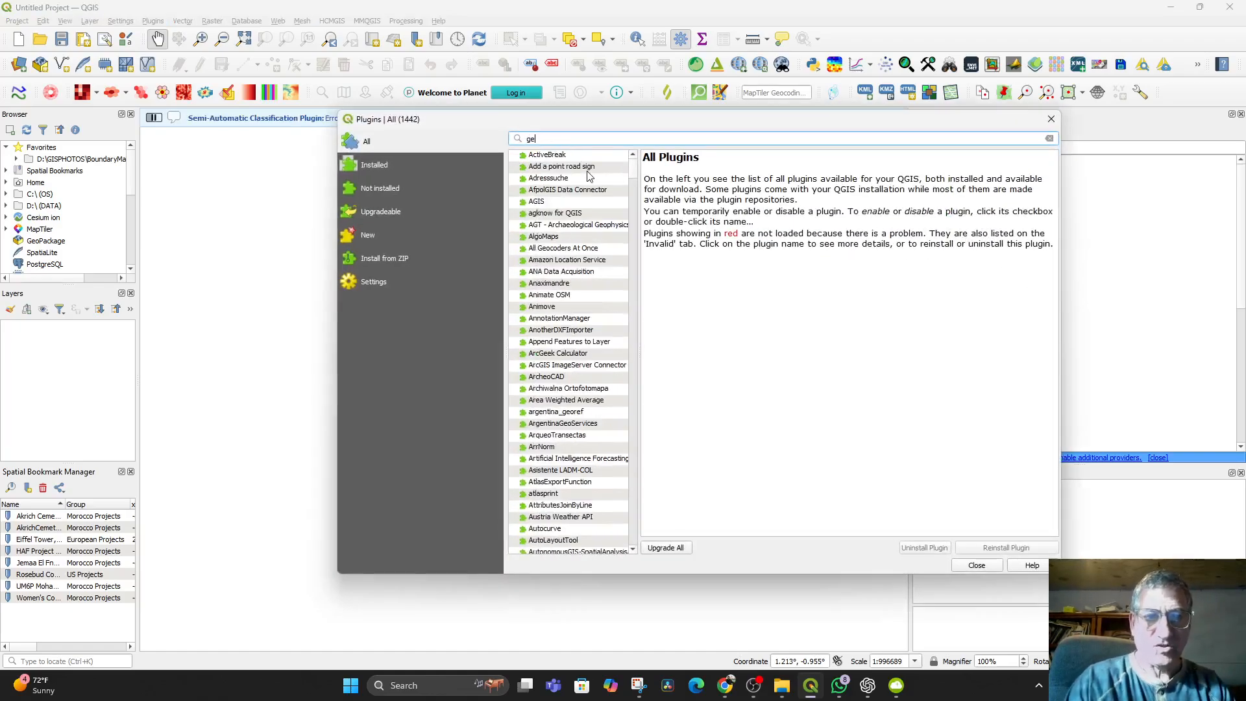
text(oref)
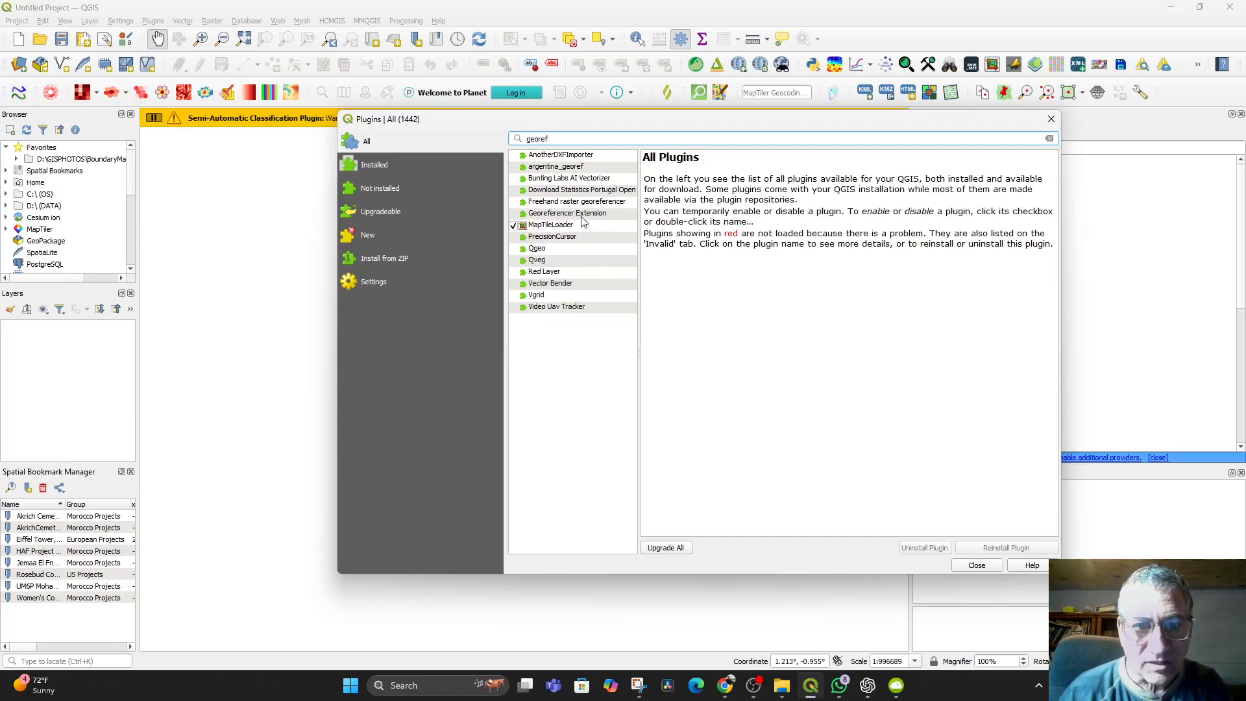
click(583, 218)
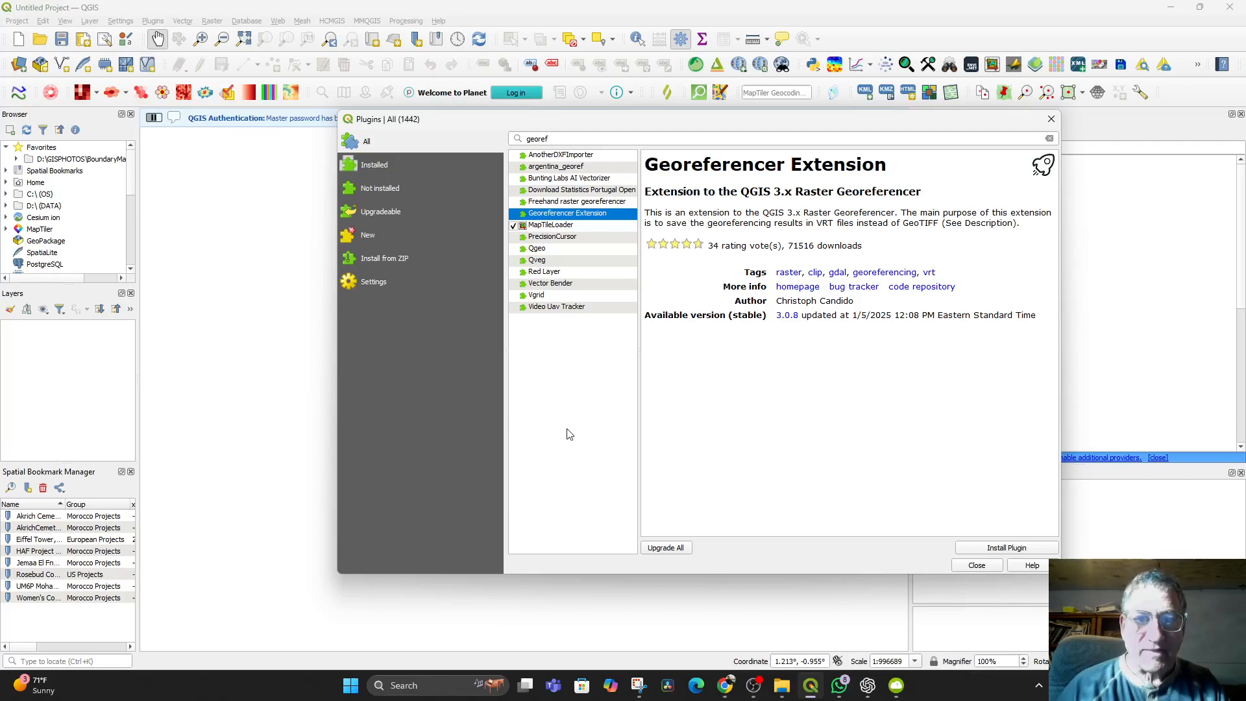
click(979, 566)
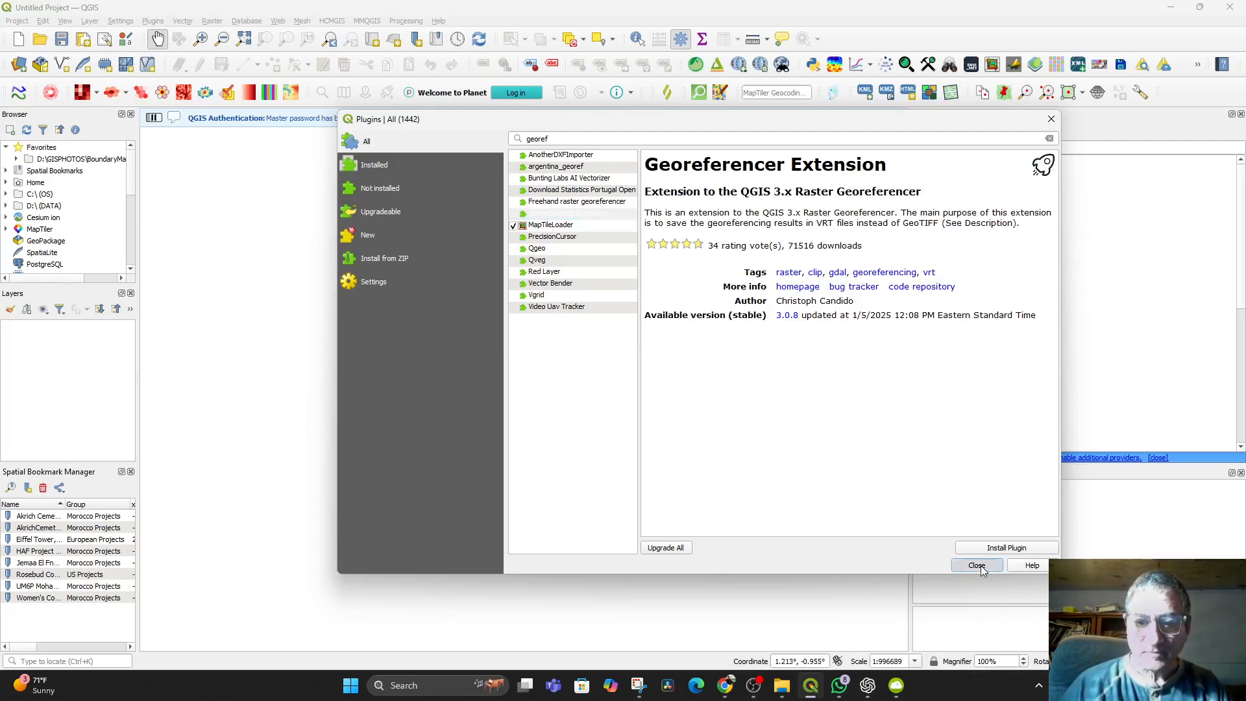
- Switch to the browser and replay the "Georeferencing a map in QGIS" video around 1:21, pausing where the georeferencer window opens
mouse_move(781, 688)
click(724, 685)
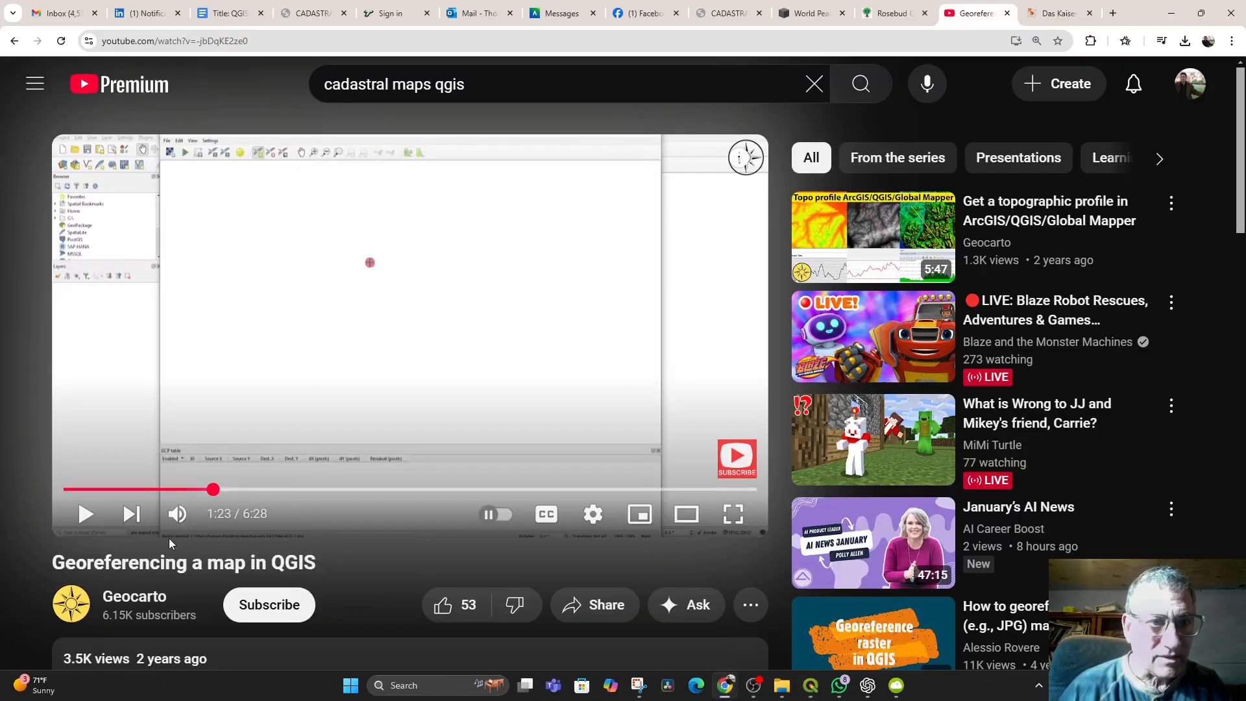
click(205, 489)
key(space)
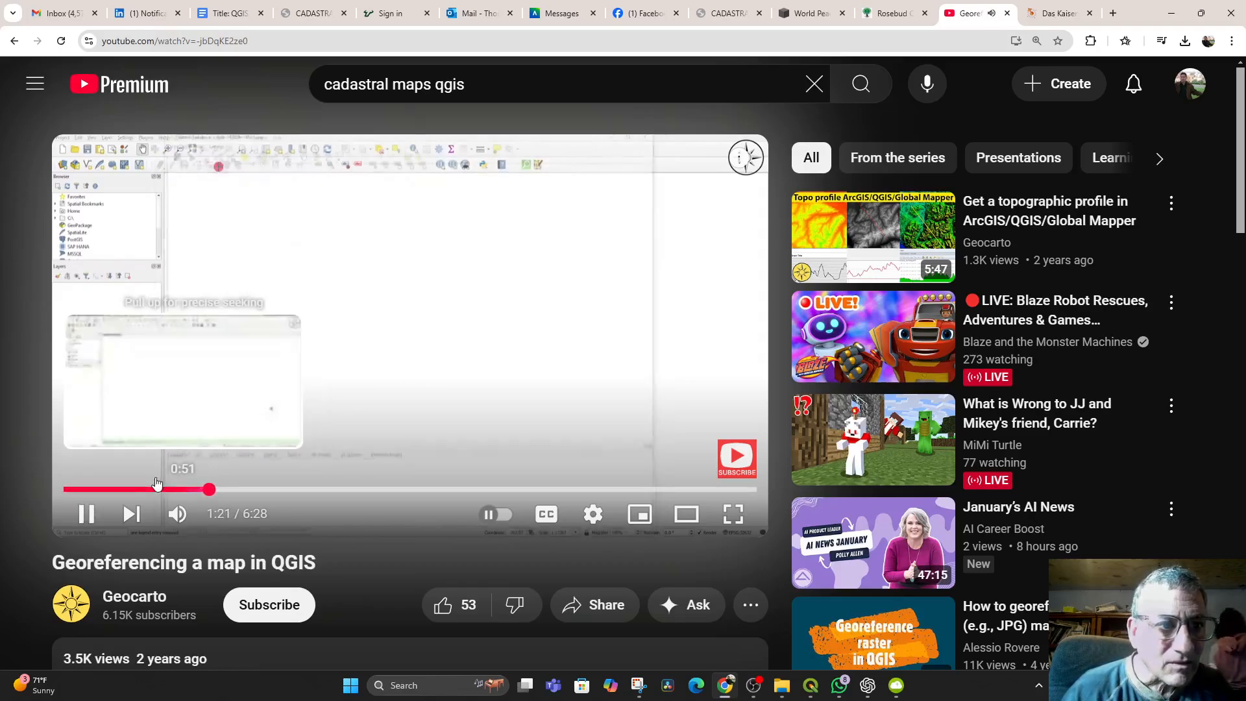
click(88, 513)
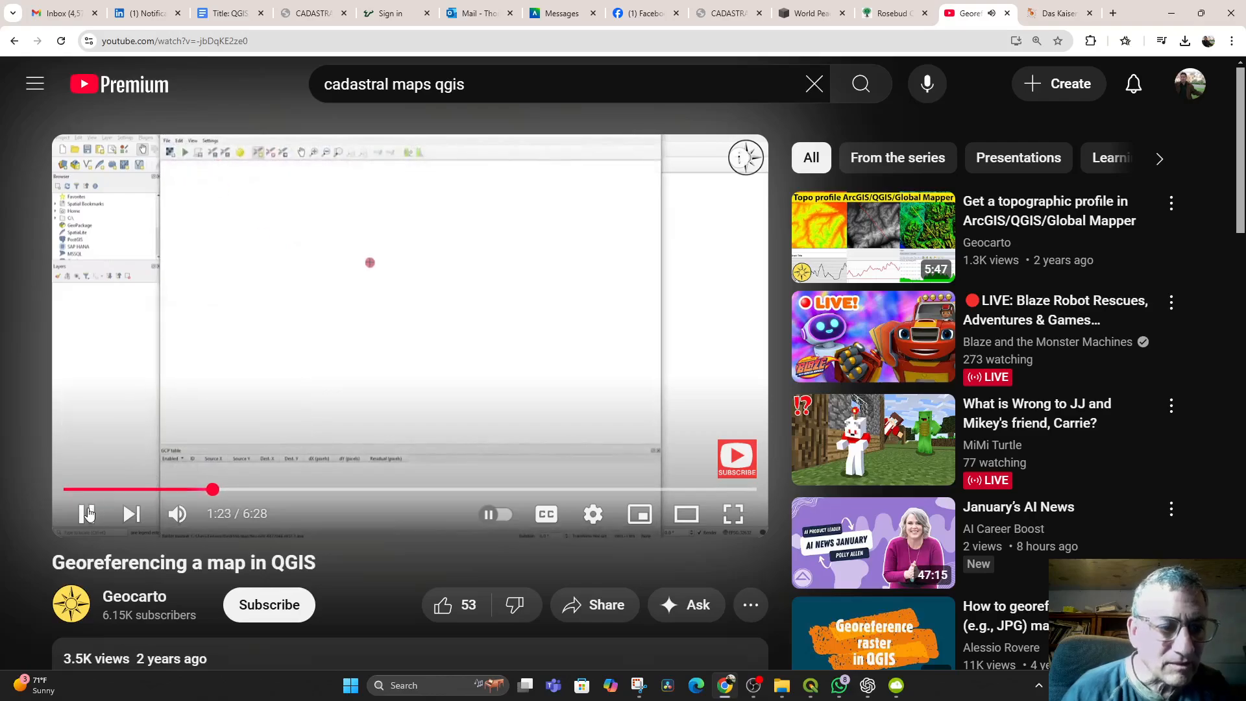
- Expand the video's description and highlight the tool name "Georeferencer tool" in it
scroll(320, 509, down, 2)
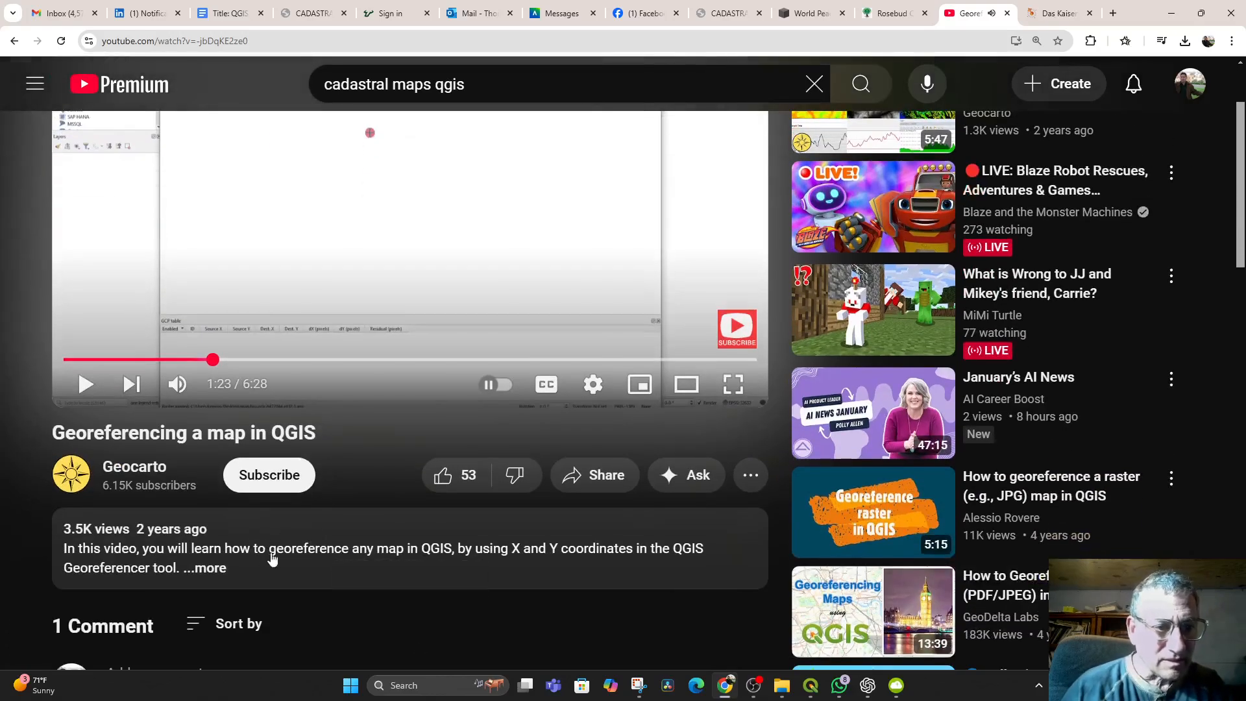
click(207, 571)
scroll(248, 573, down, 3)
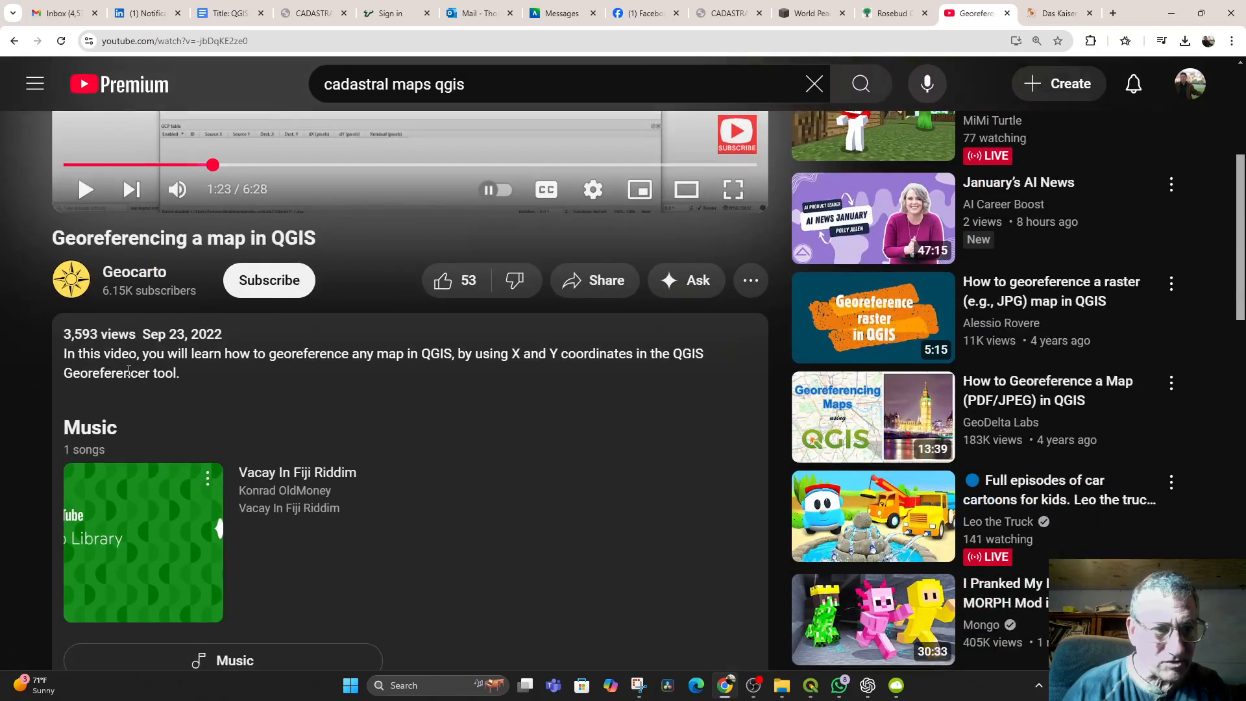
triple_click(166, 376)
click(182, 378)
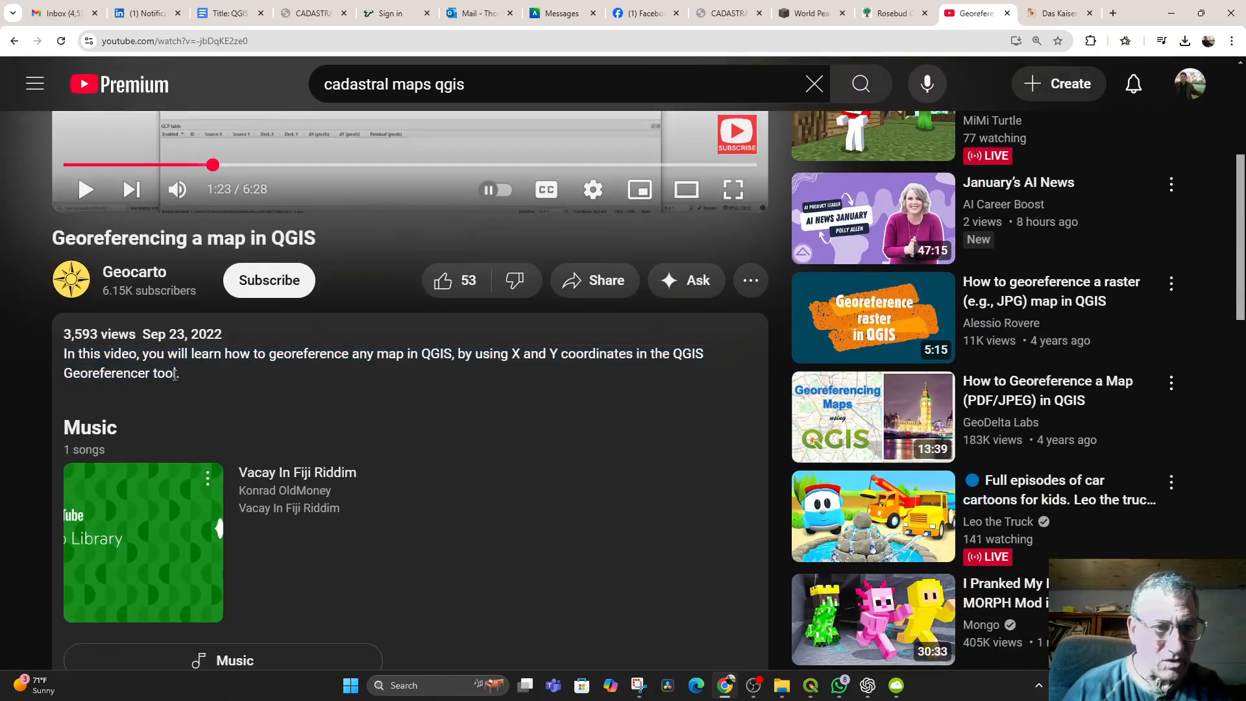
drag(177, 376, 57, 380)
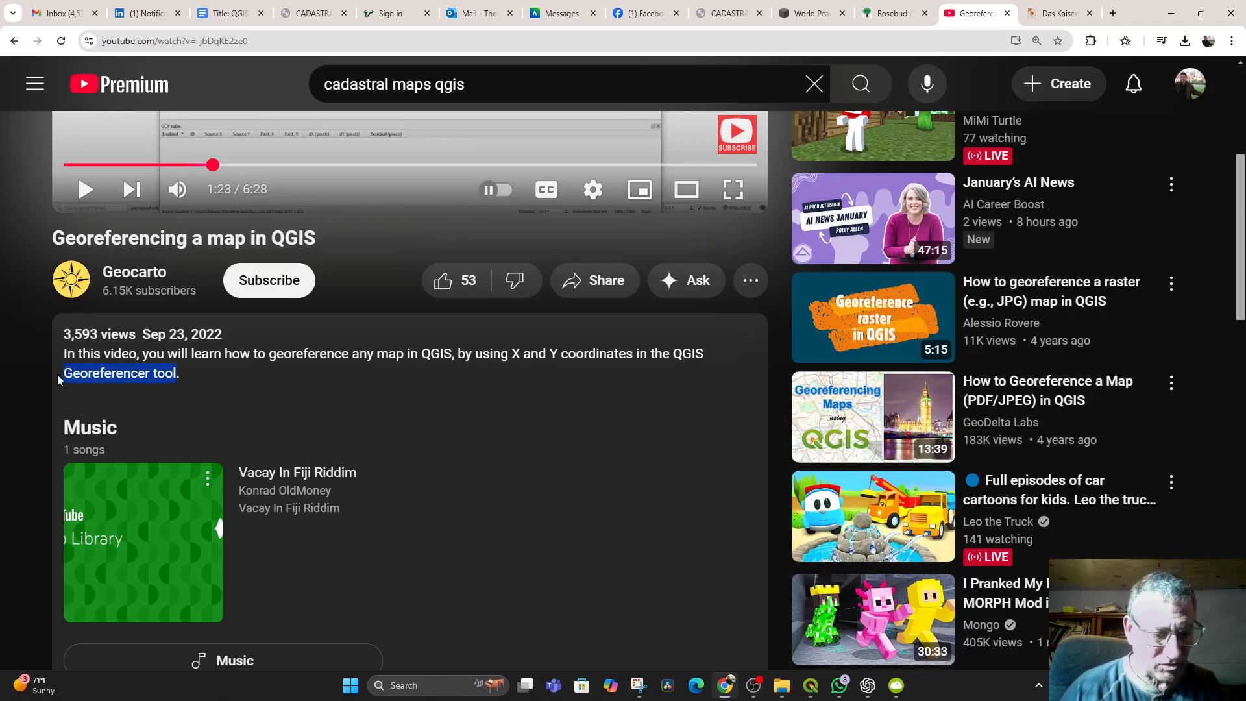
- Switch to ChatGPT, ask where the Georeferencing tool is in QGIS 3.40, given it is neither under Raster nor a plugin, and read the reply
click(867, 686)
scroll(633, 393, down, 5)
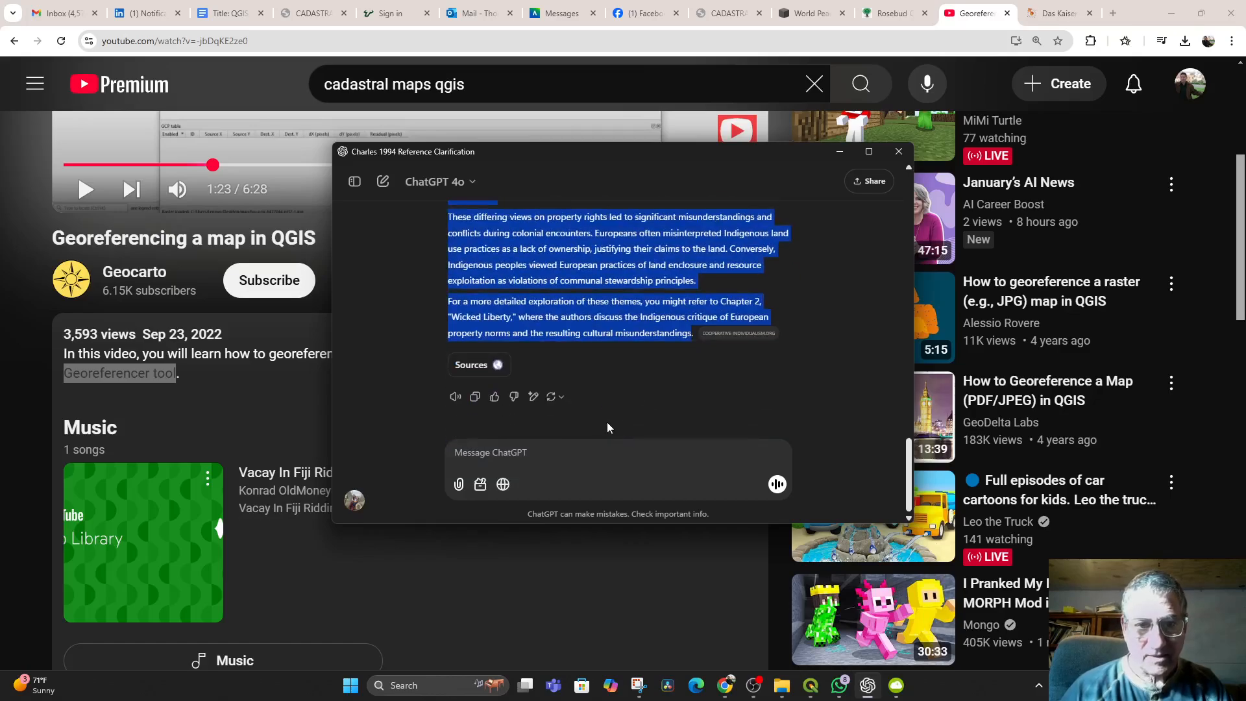
click(592, 464)
text(Hey)
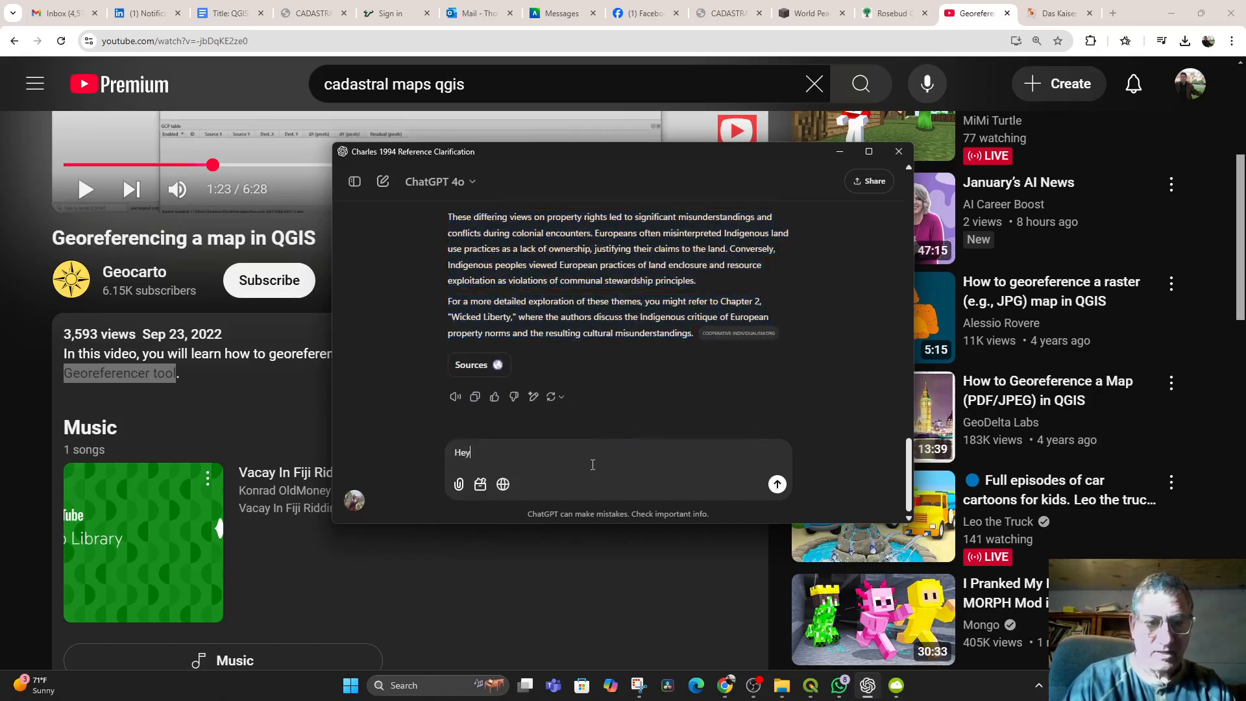
text( there, Chat,)
key(shift+Return)
text(Where is the Georeferencing tool in QGIS 3.40? I see it in a tutorial fr)
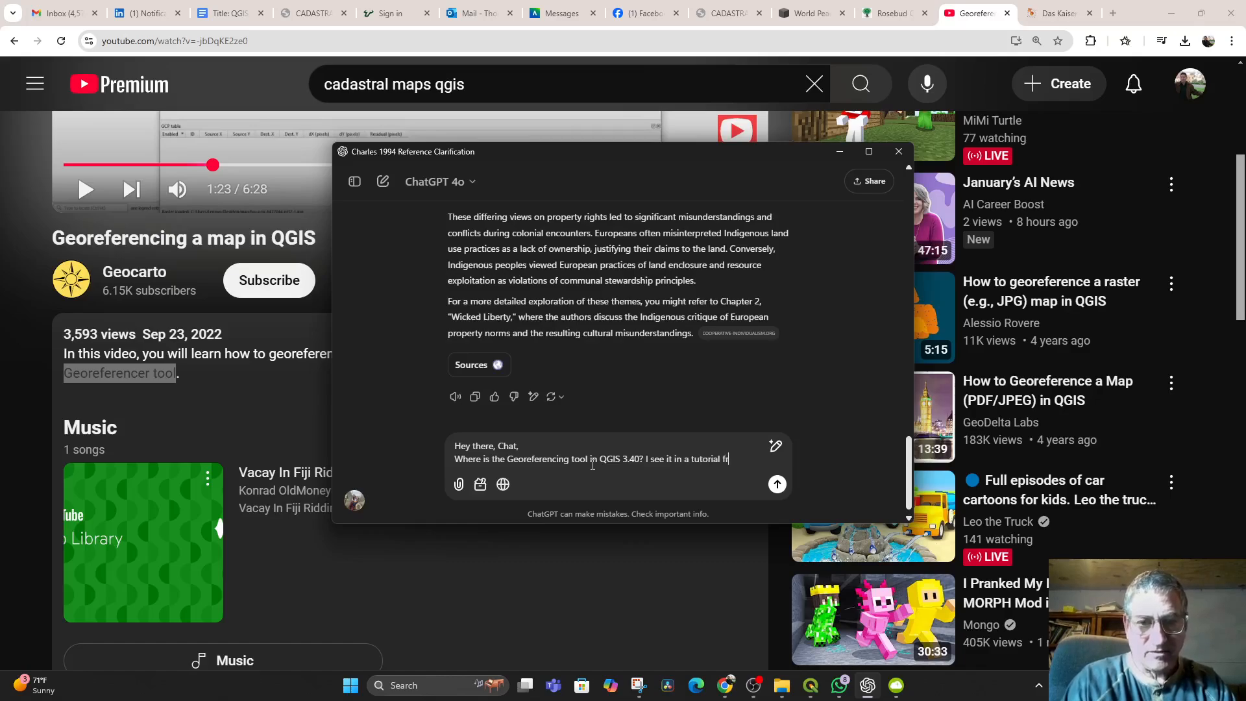
text(vious version under Raster, but it isn't there and it isn't listed as a plugin)
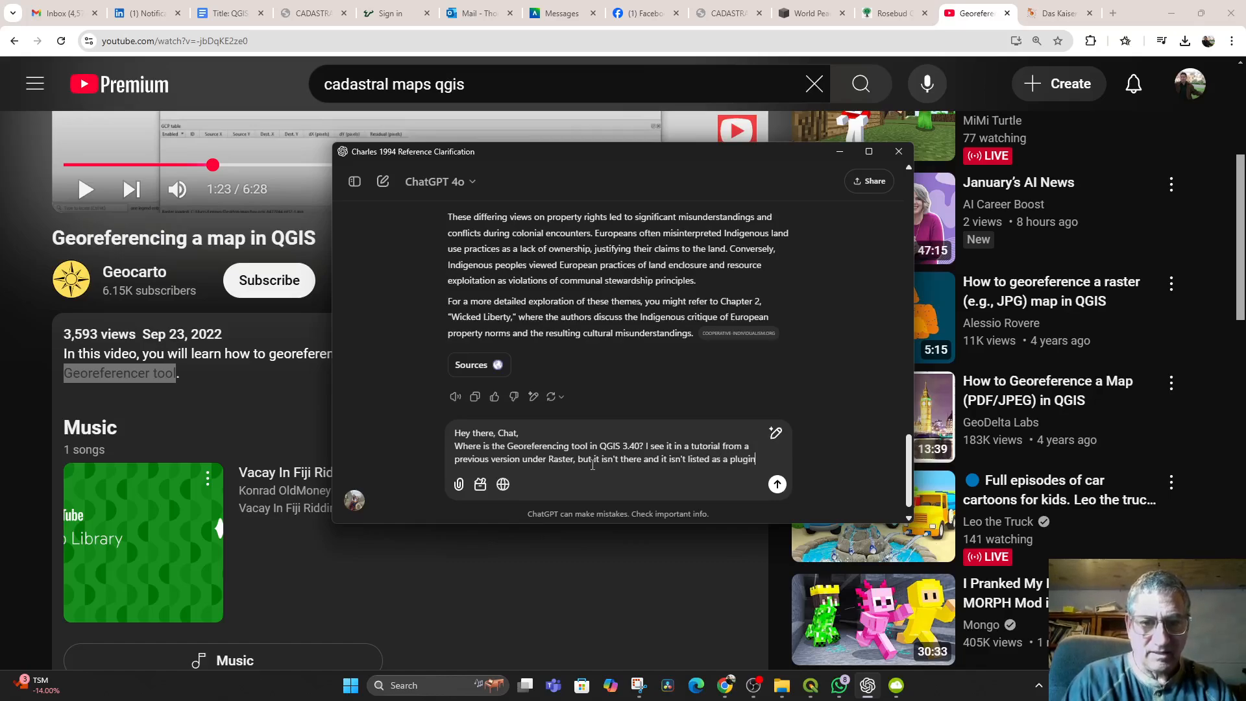
text(Can you find out for us?)
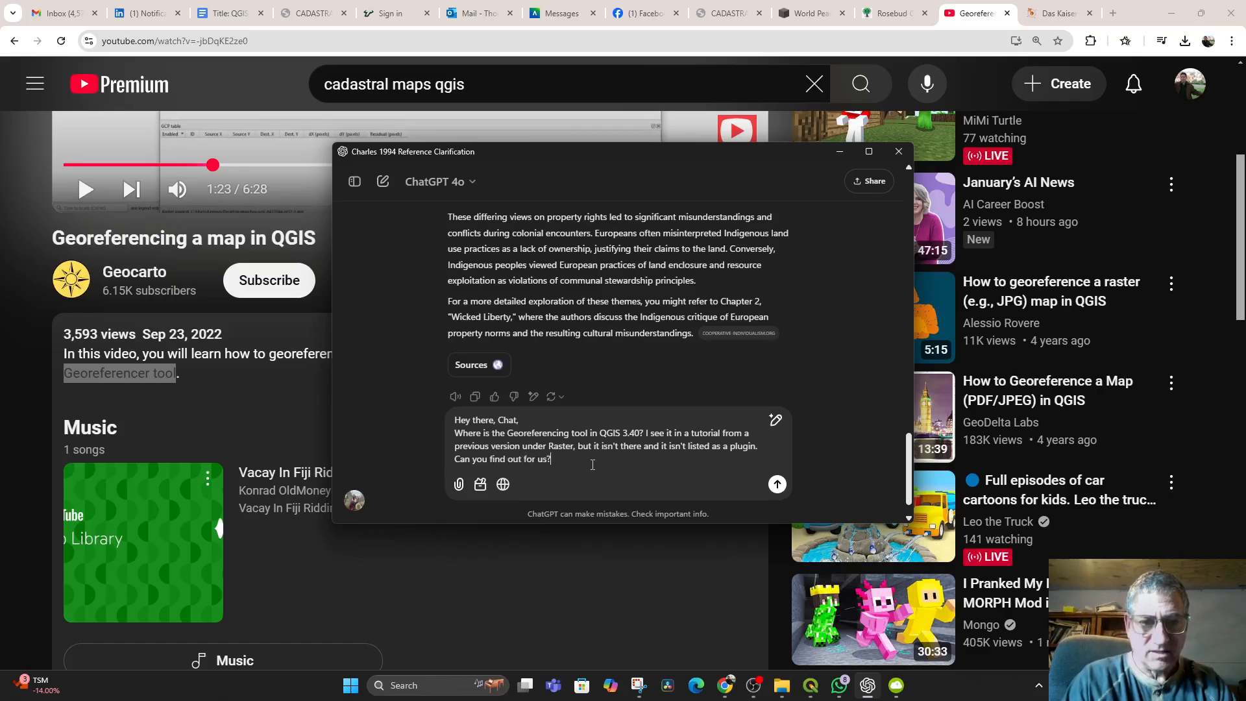
key(Return)
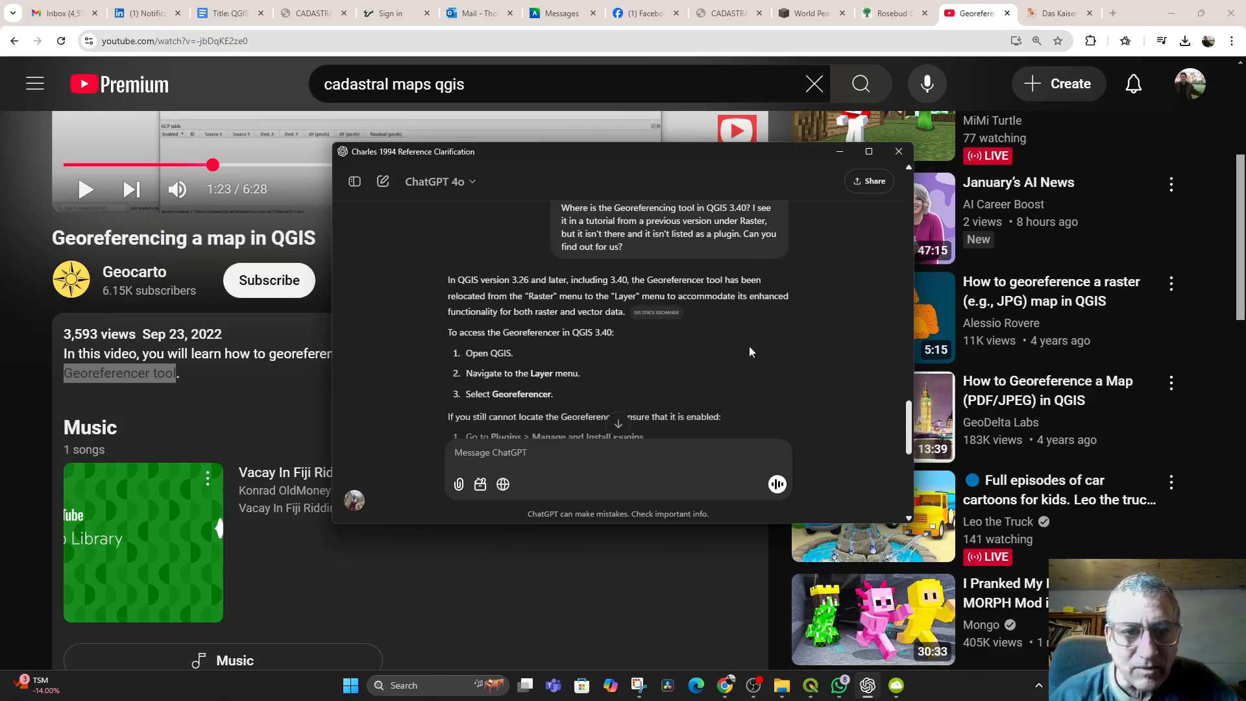
scroll(748, 345, down, 2)
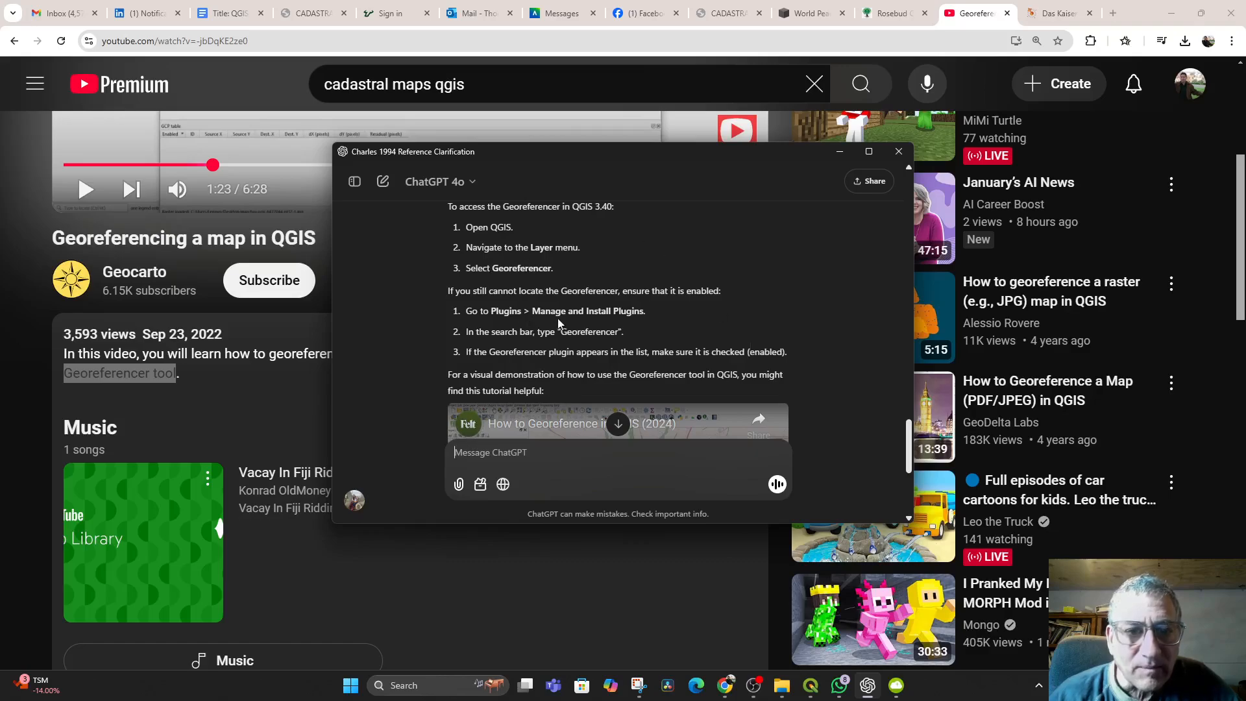
scroll(561, 321, down, 3)
scroll(567, 309, down, 2)
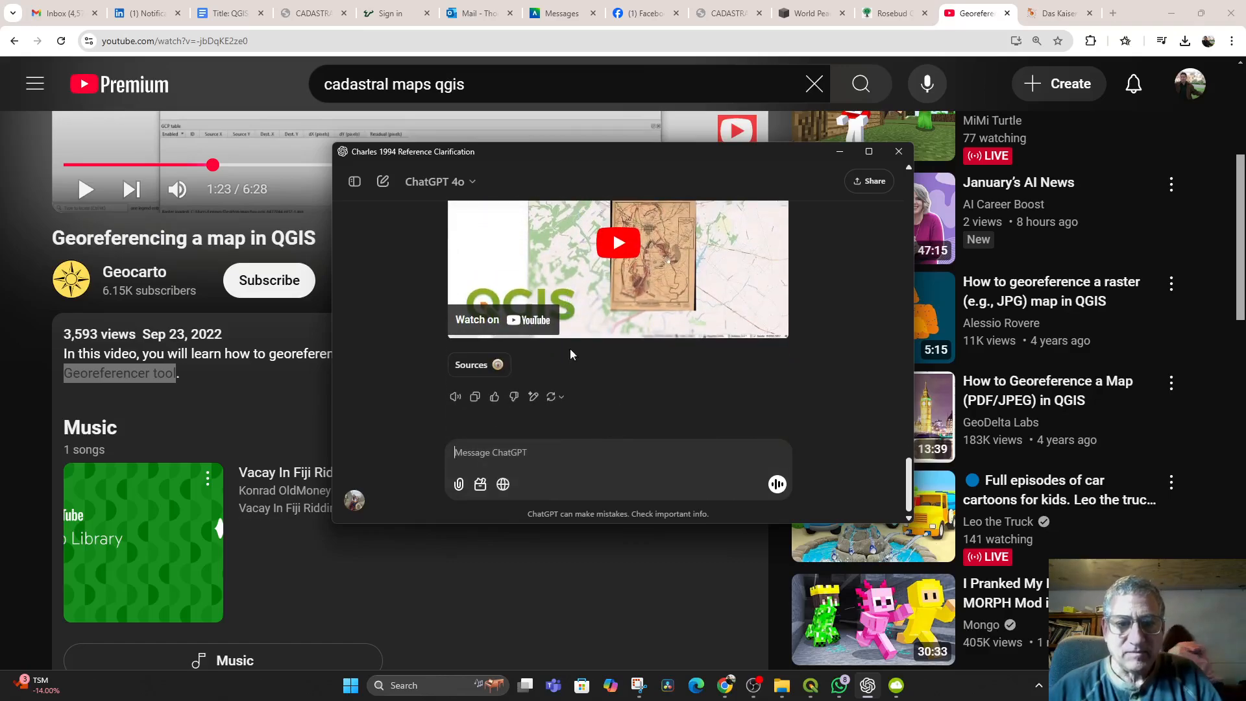
- Switch back to QGIS and open the Georeferencer
click(811, 685)
click(88, 21)
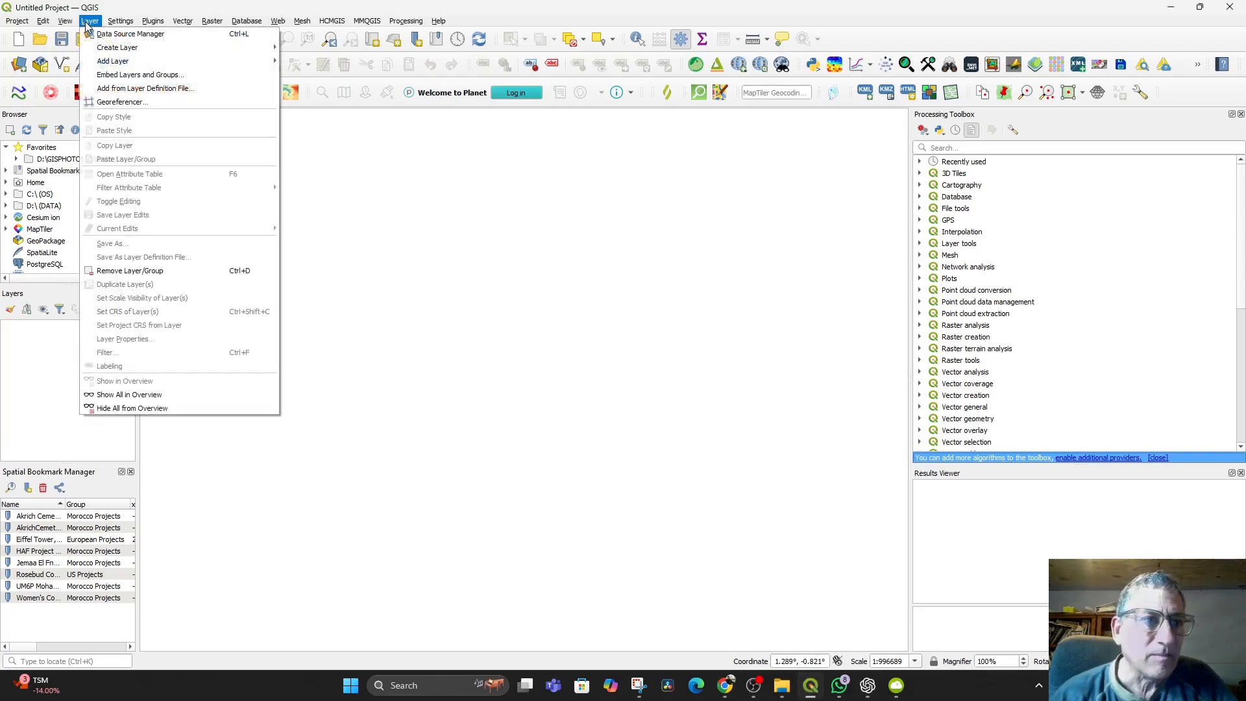
click(121, 102)
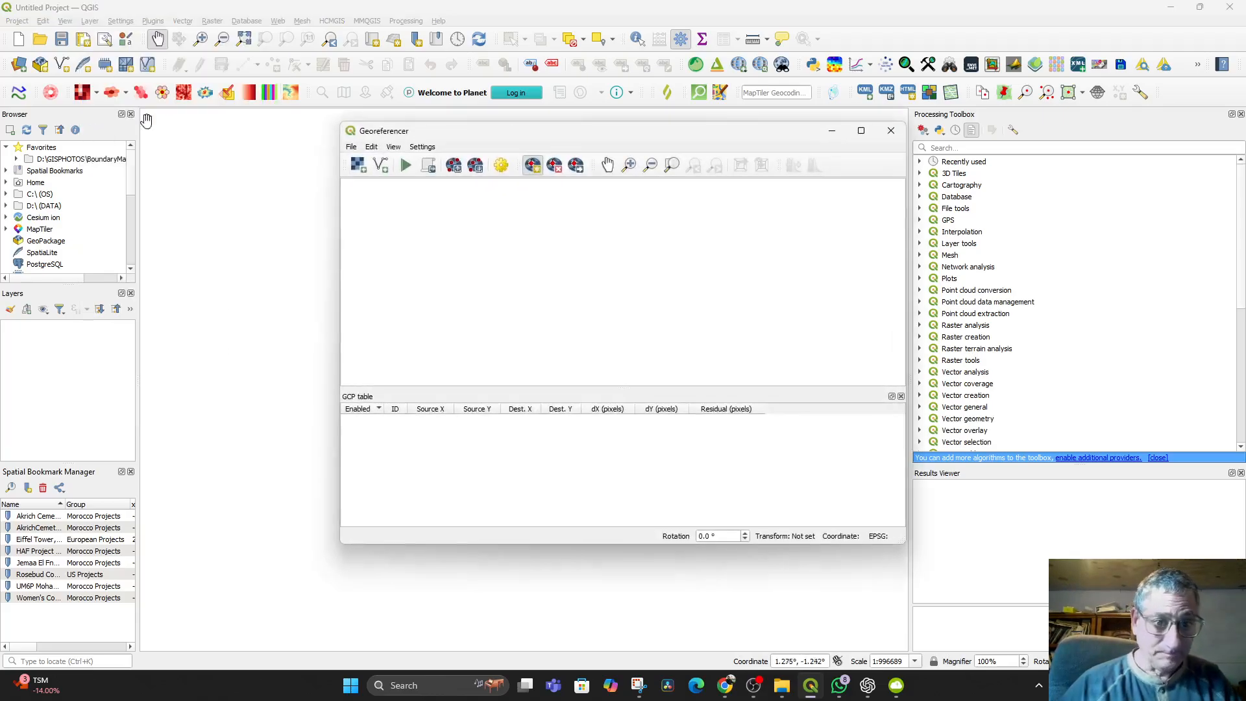
- Load "Das Kaiserreich Fez und Marokko nebst einem Theile der franz. Provinz Algier.png" into the Georeferencer from the Old Maps folder in BoundaryMapsandotherDATA
click(359, 165)
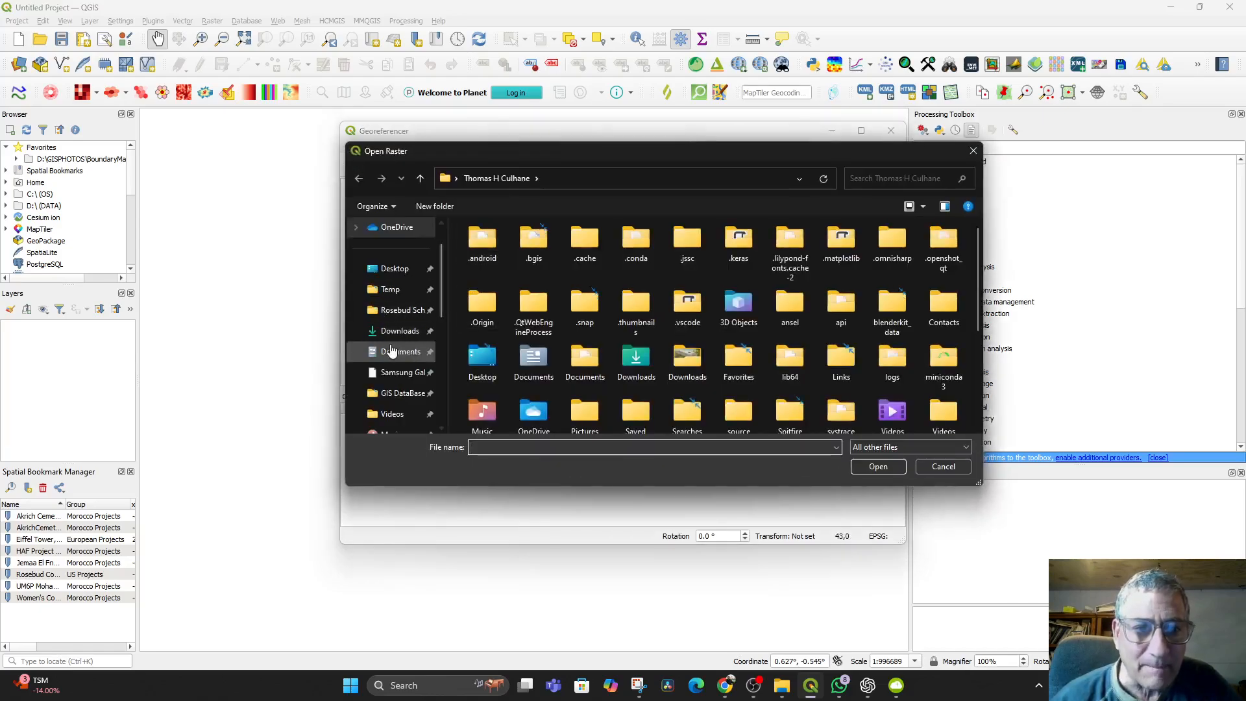
scroll(398, 364, down, 3)
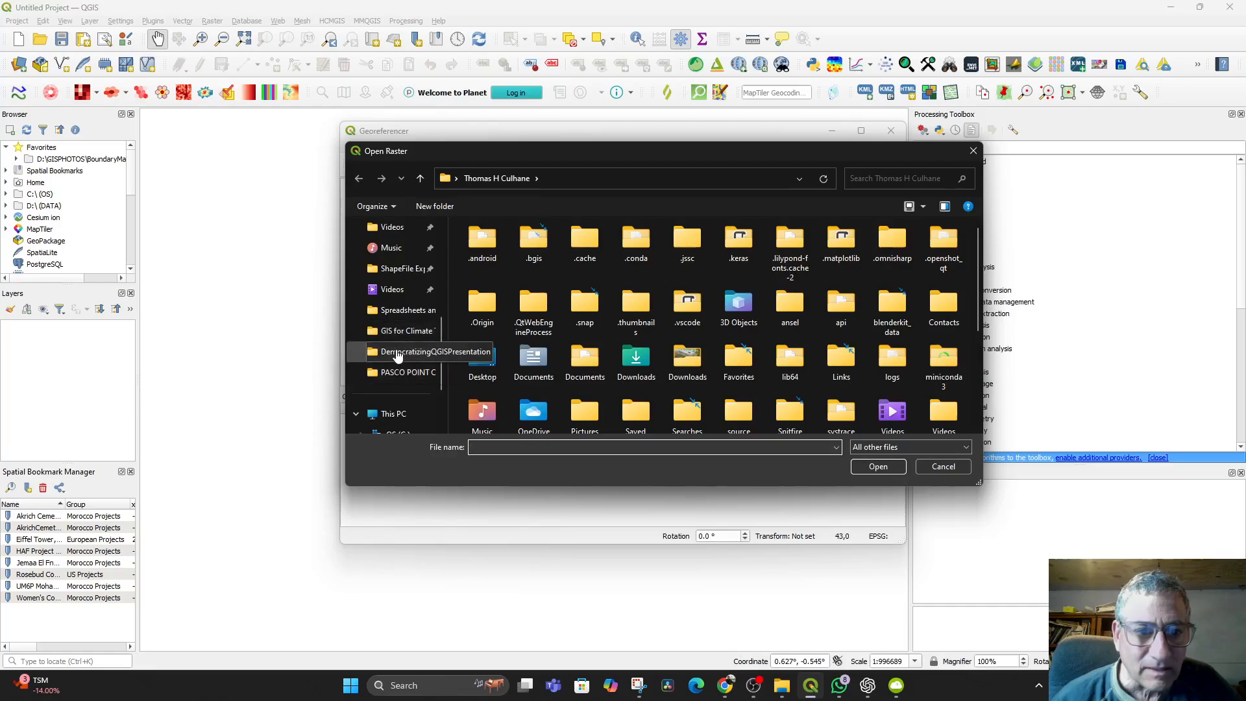
click(398, 354)
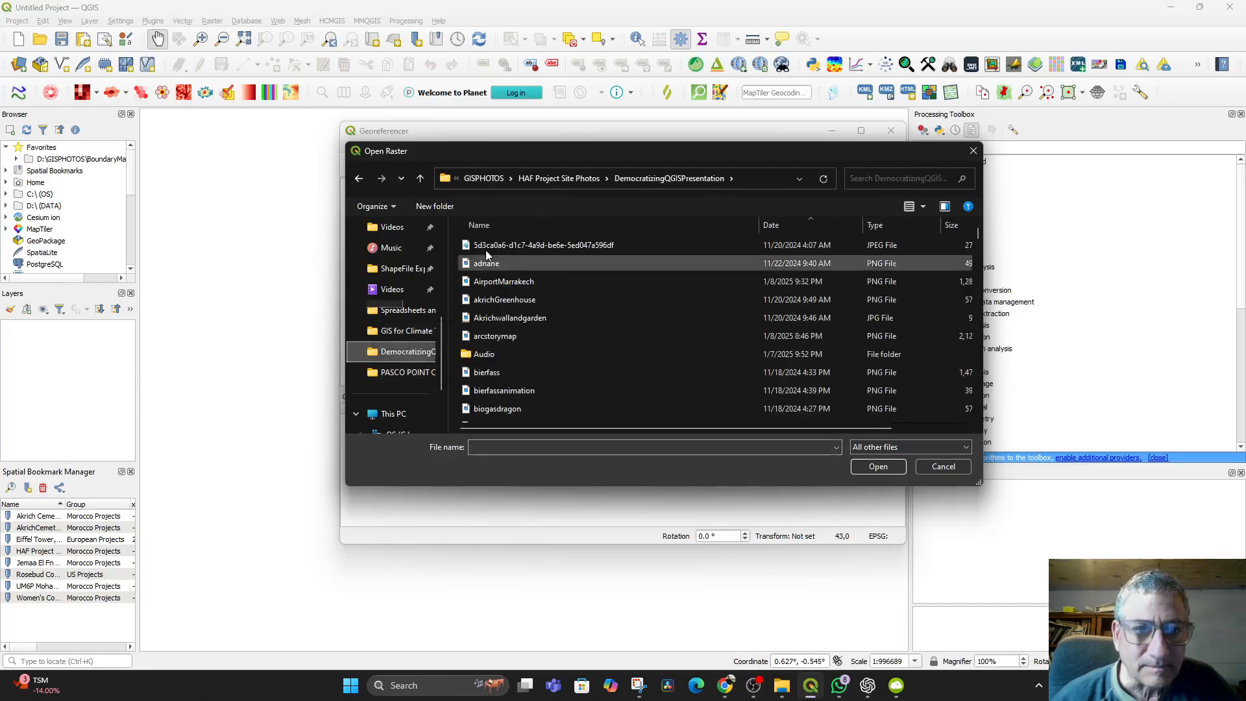
click(535, 180)
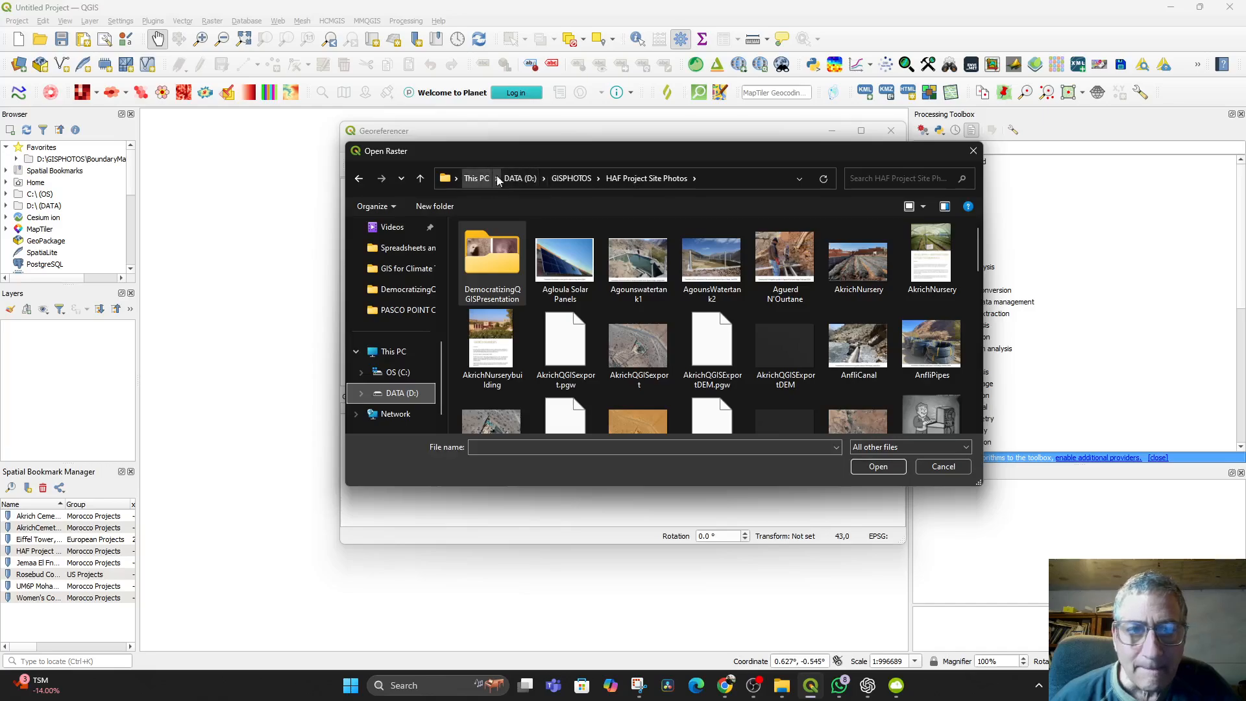
click(571, 177)
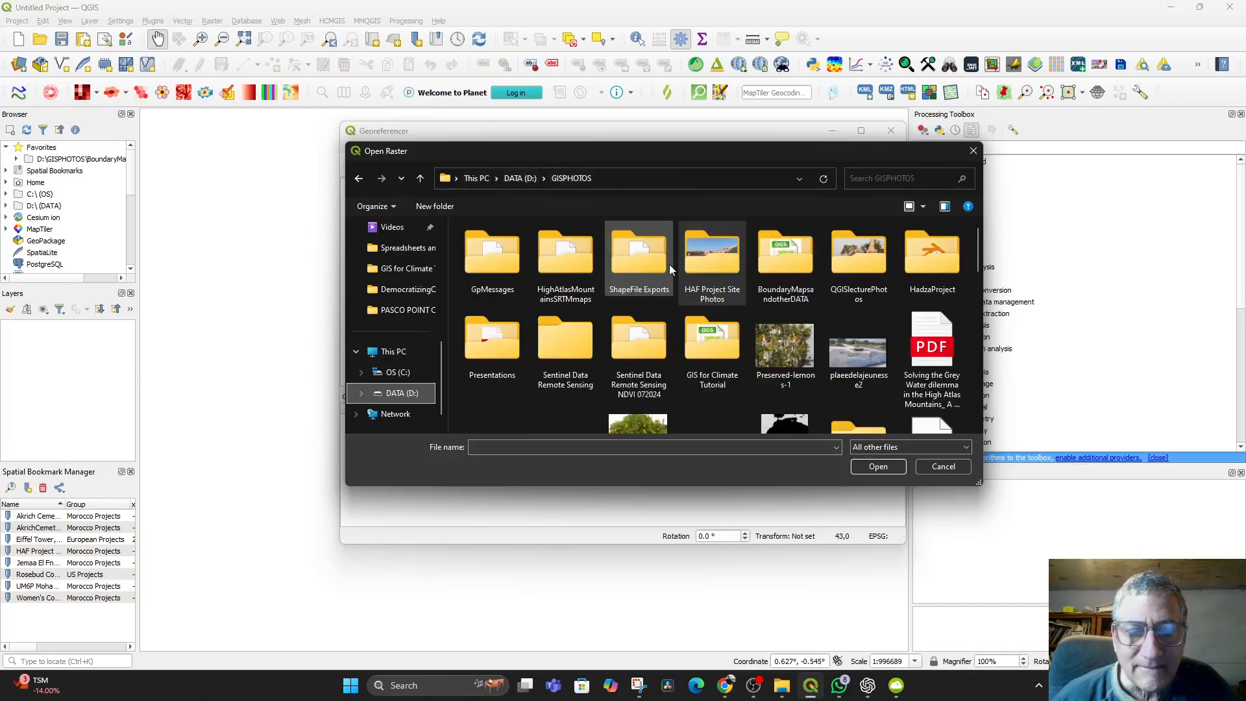
double_click(785, 266)
scroll(581, 305, down, 3)
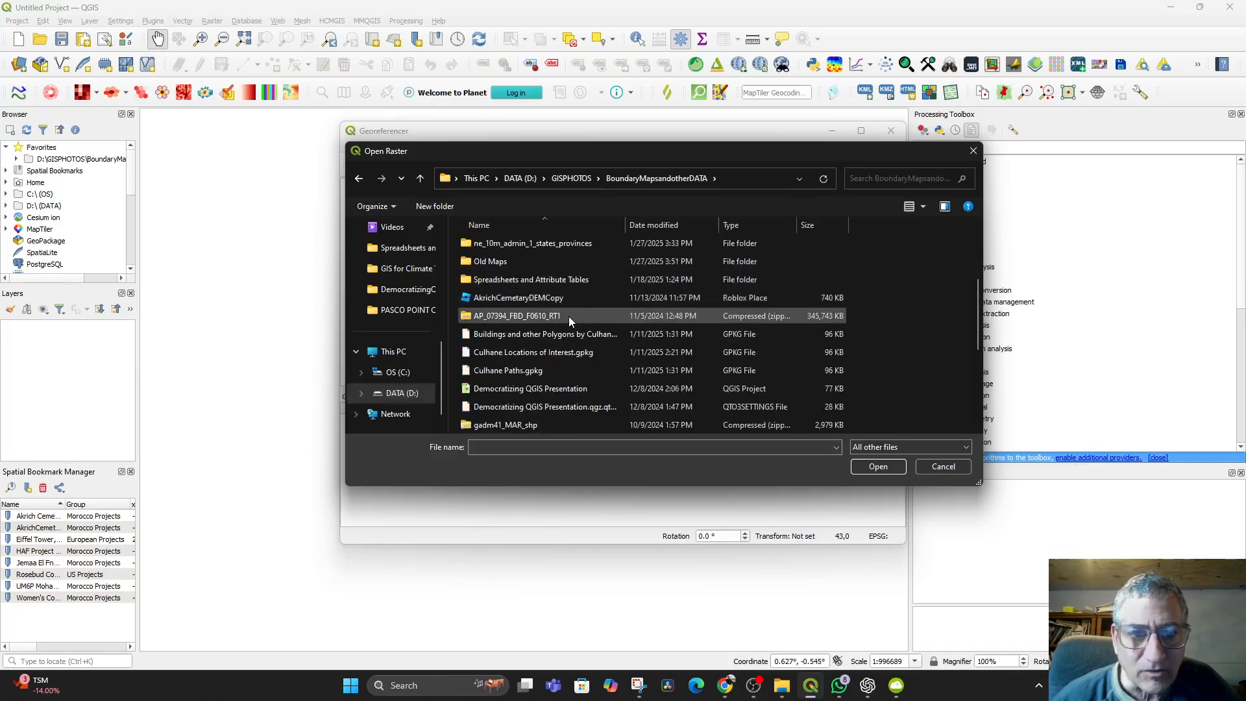
double_click(492, 262)
double_click(488, 262)
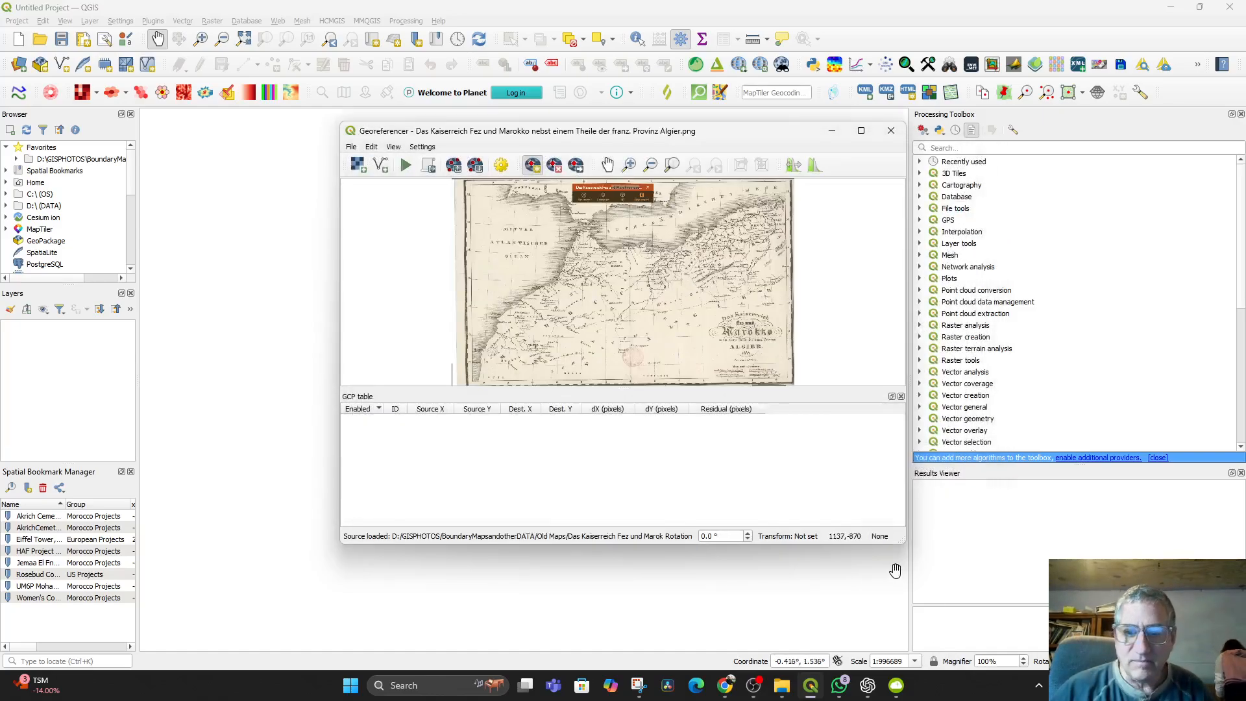
- Enlarge the Georeferencer window to show the loaded map at a larger size
drag(900, 537, 948, 690)
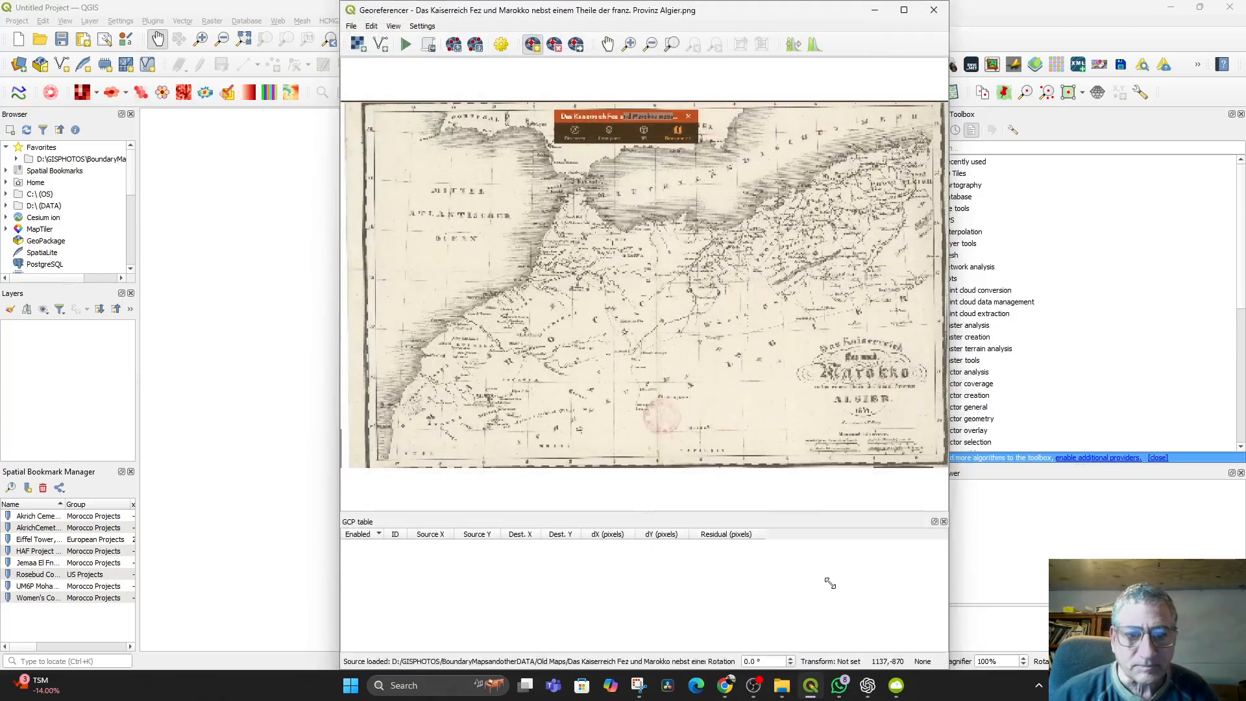
scroll(472, 384, up, 2)
scroll(545, 387, down, 3)
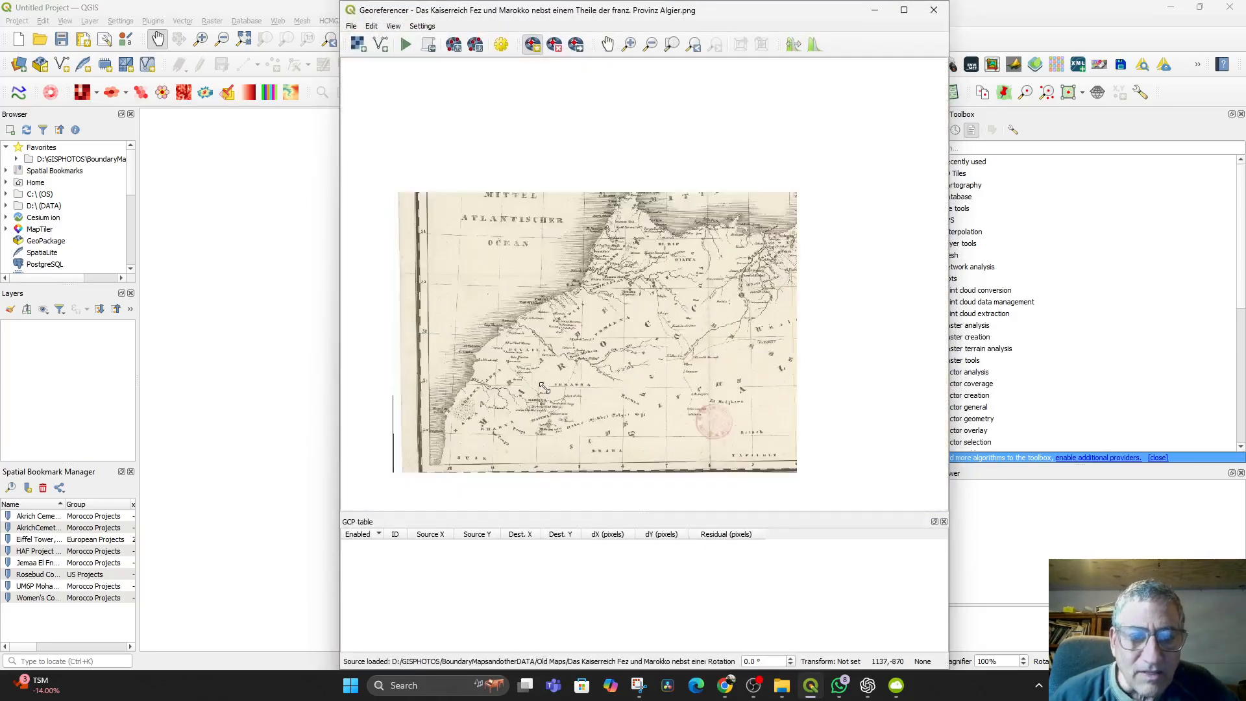
scroll(565, 322, up, 1)
scroll(565, 321, up, 4)
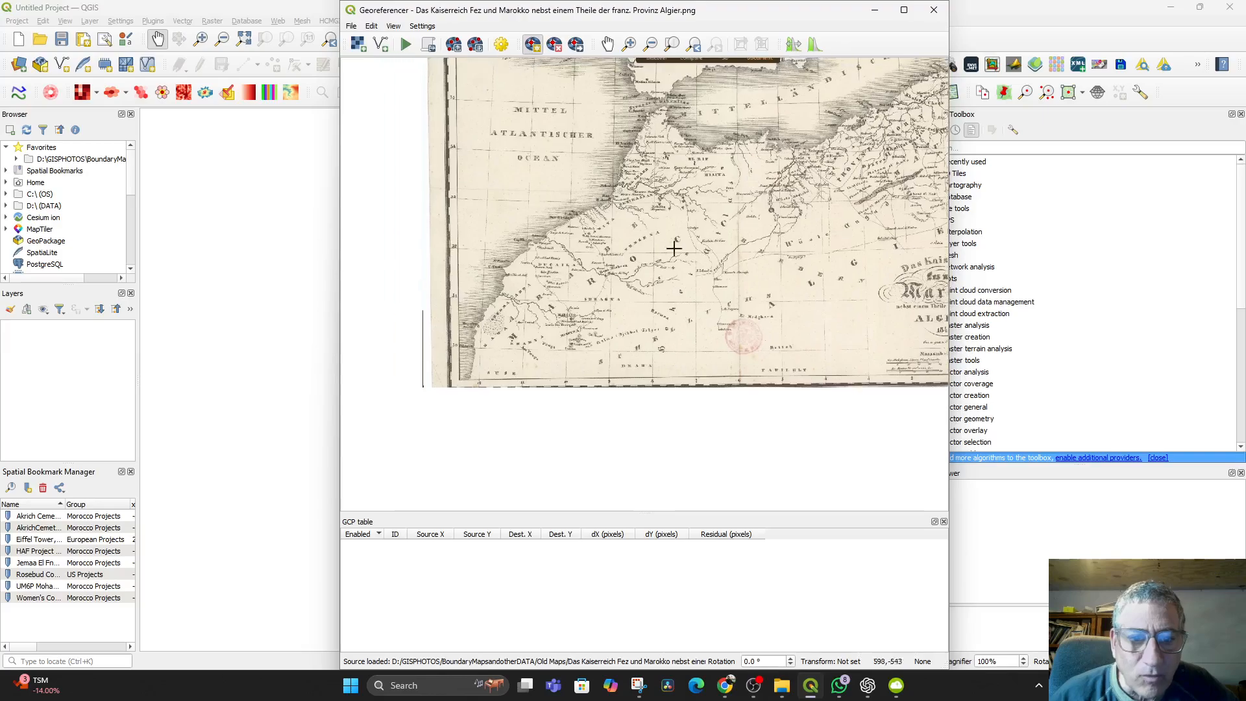
- Place a control point where the grid lines labelled 12 and 30 cross, near the map's southwest corner
drag(621, 344, 811, 335)
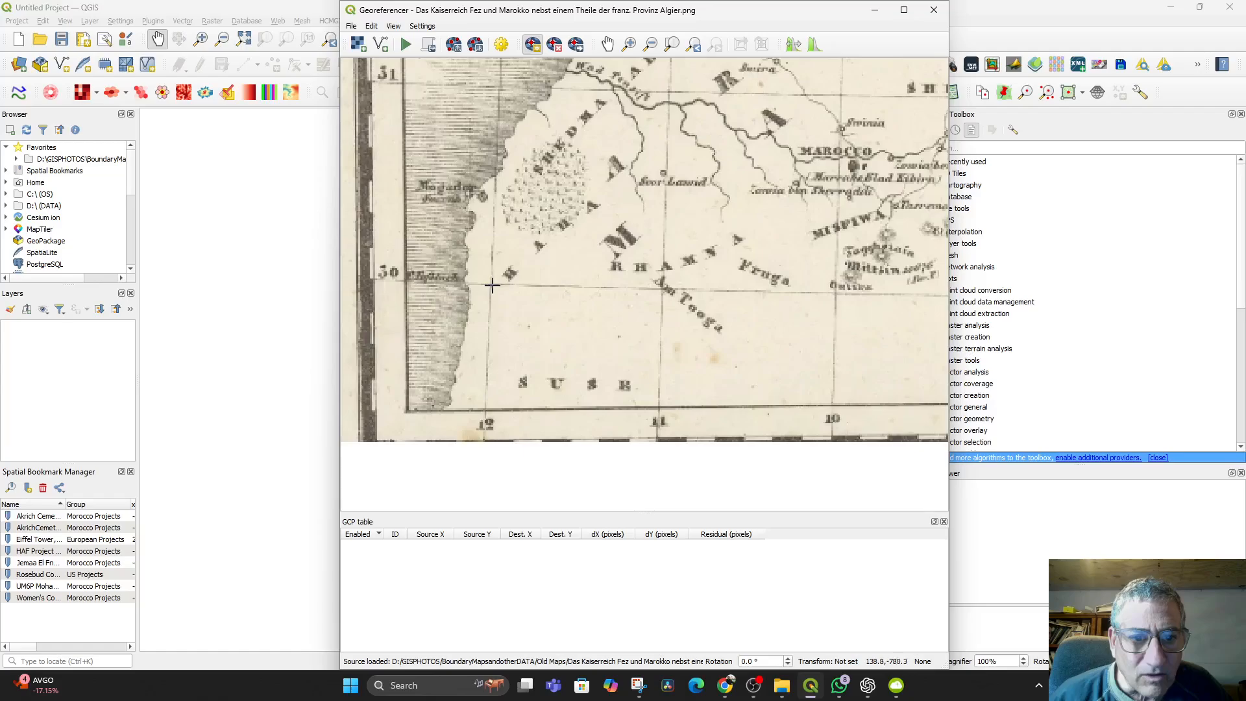
scroll(492, 284, up, 4)
drag(495, 308, 539, 396)
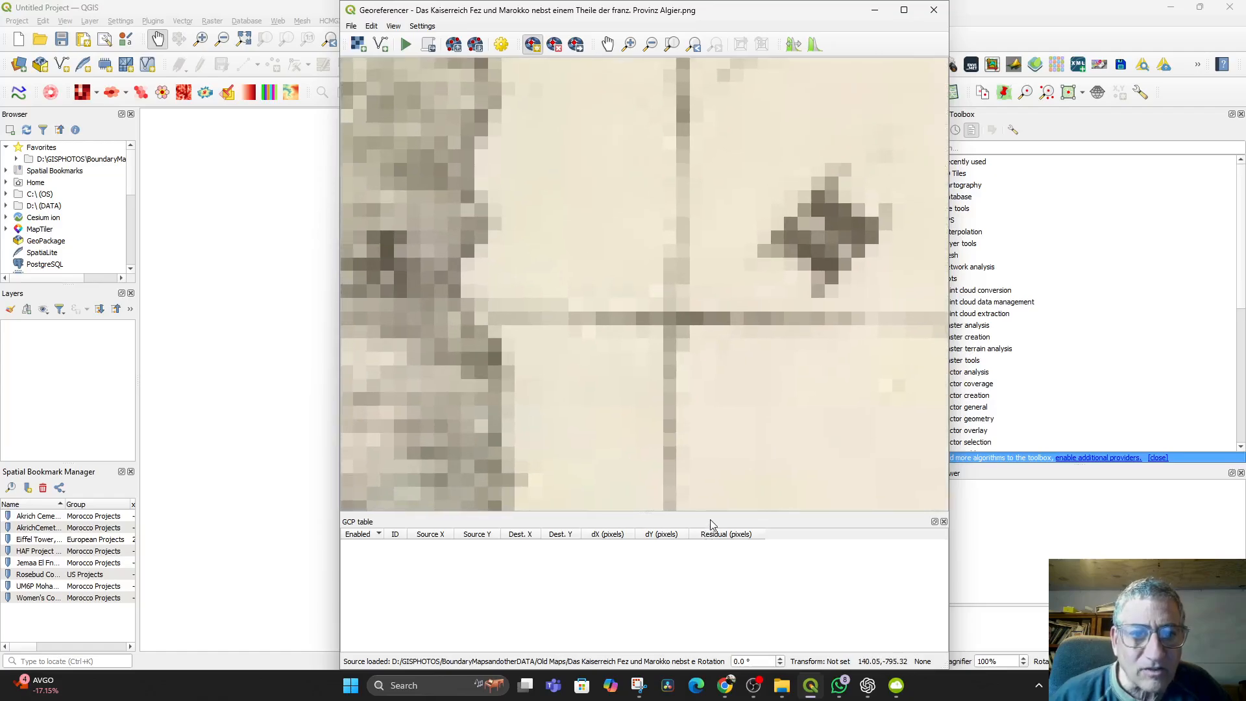
scroll(667, 426, down, 3)
scroll(689, 424, down, 3)
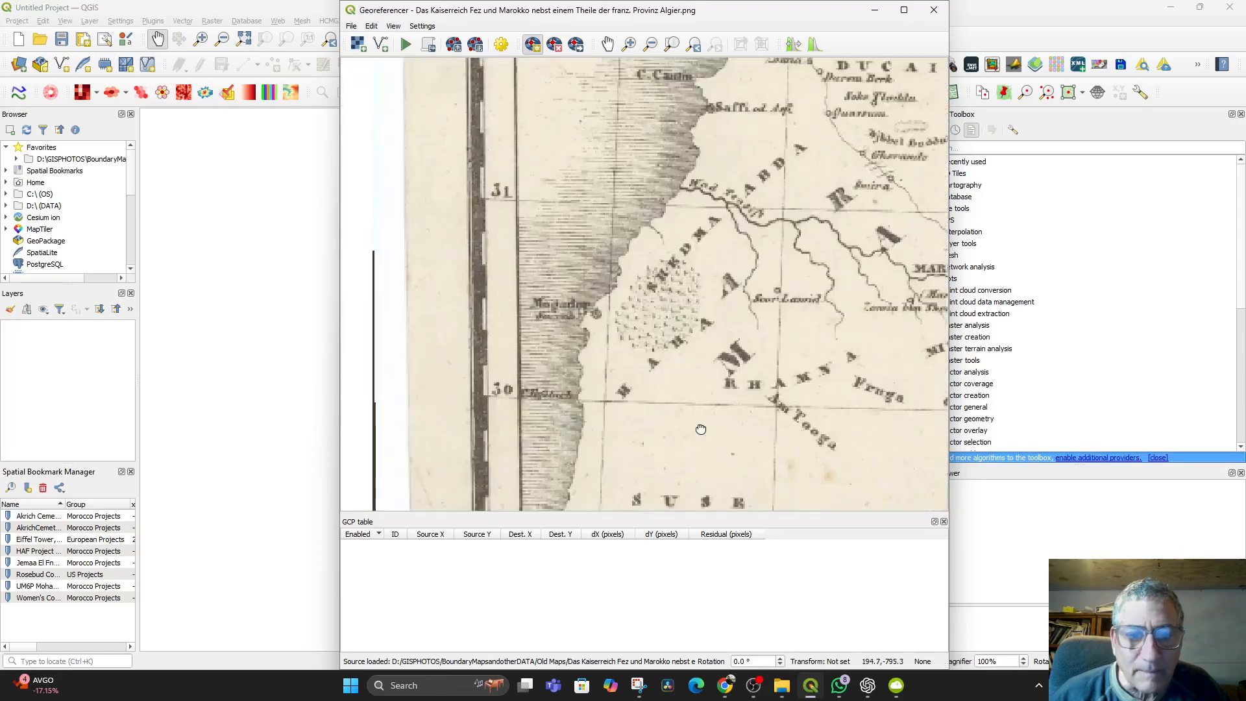
drag(695, 431, 723, 338)
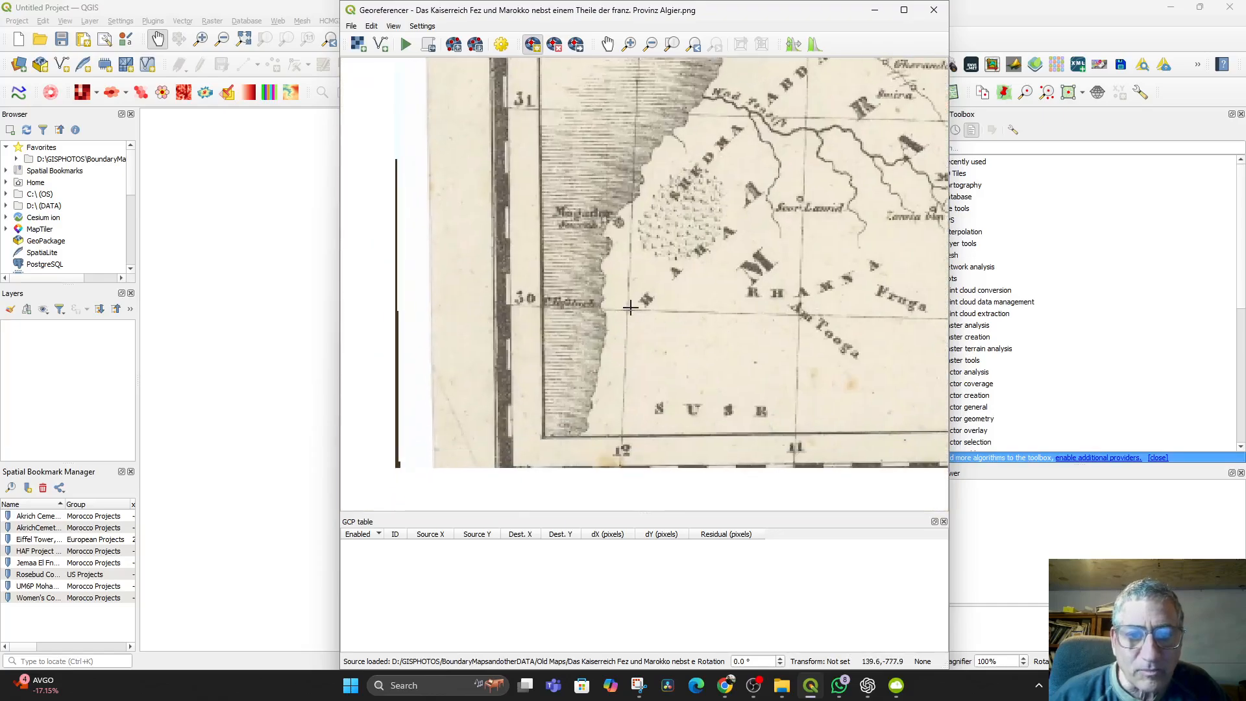
scroll(639, 311, up, 2)
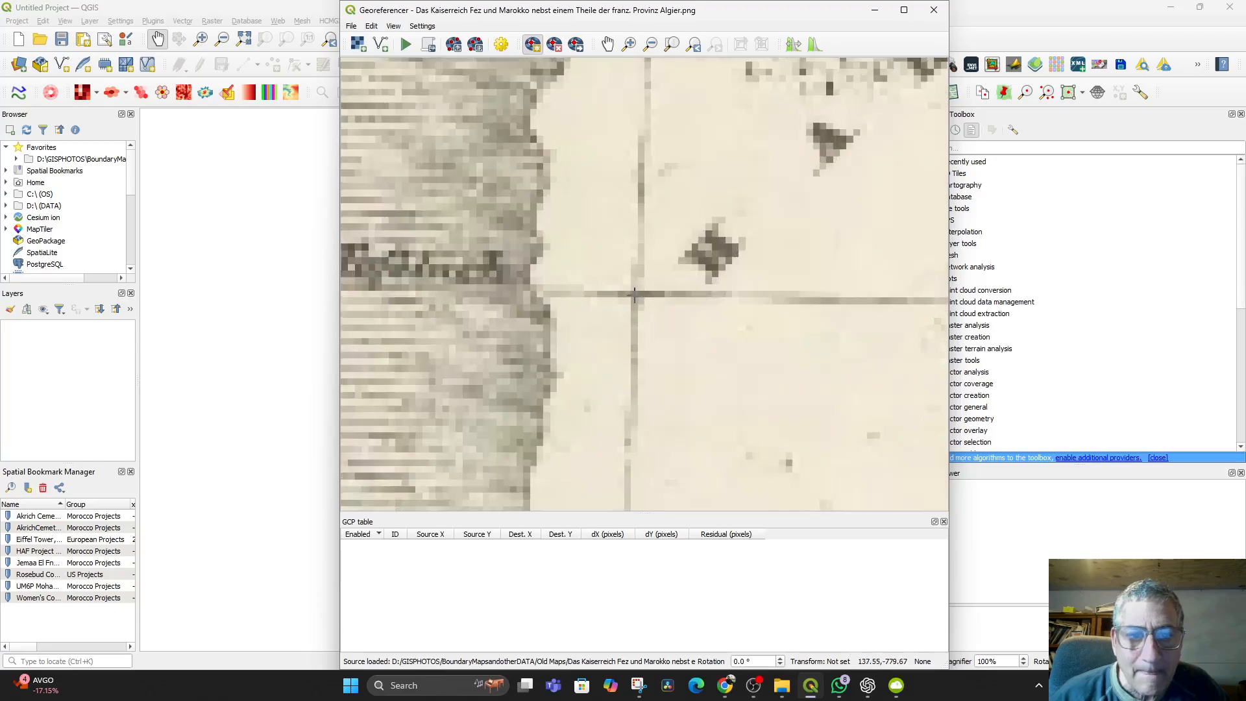
click(637, 293)
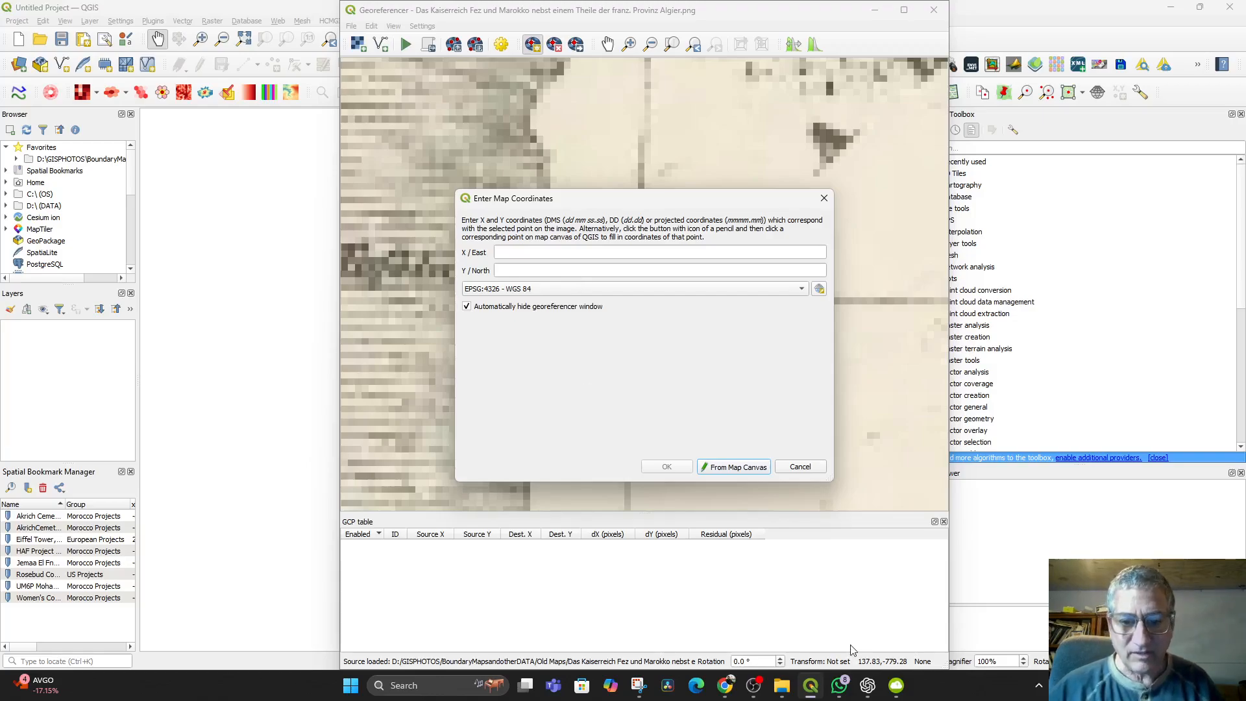
- Switch to the YouTube tutorial "Georeferencing a map in QGIS" and watch the control-point part from about 1:46
click(727, 691)
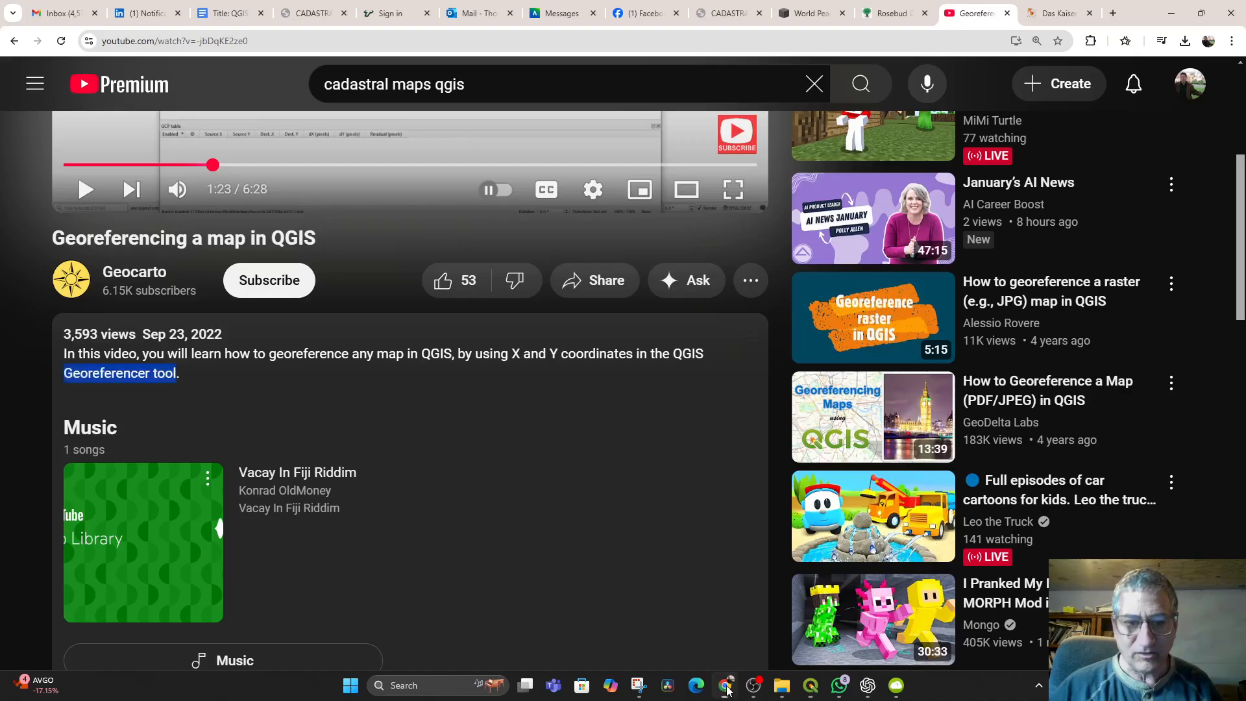
scroll(422, 245, up, 5)
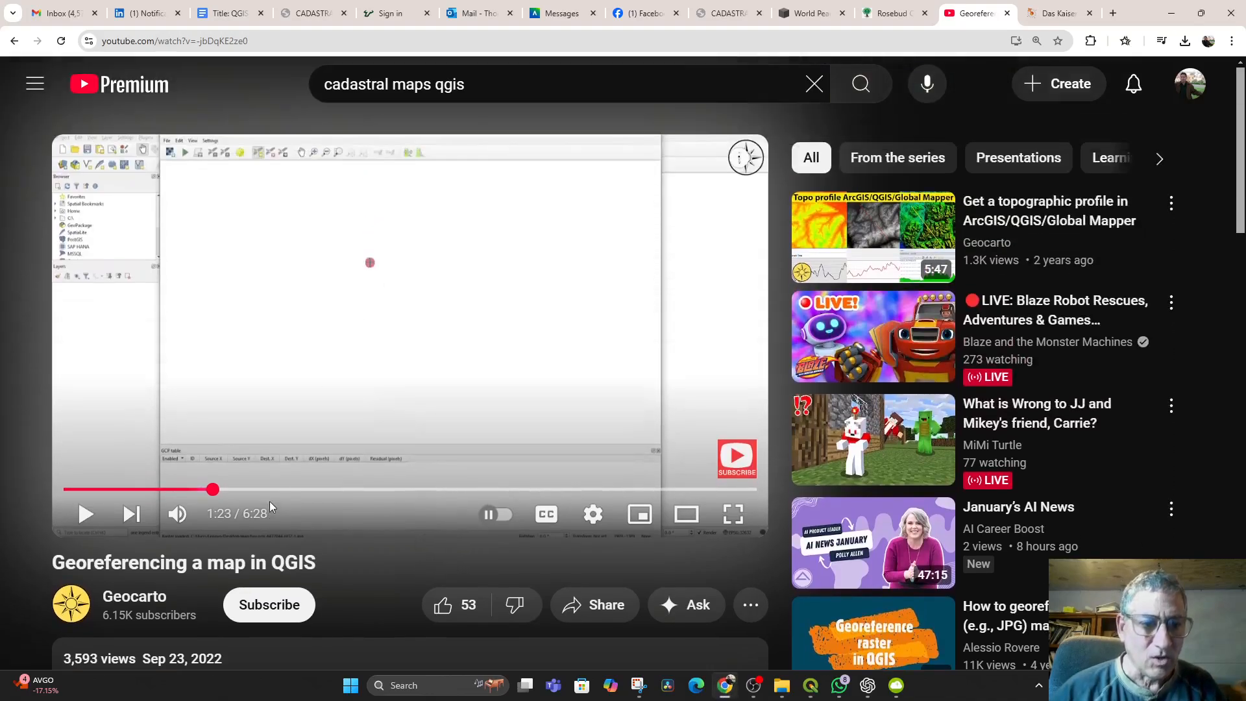
click(277, 489)
click(320, 488)
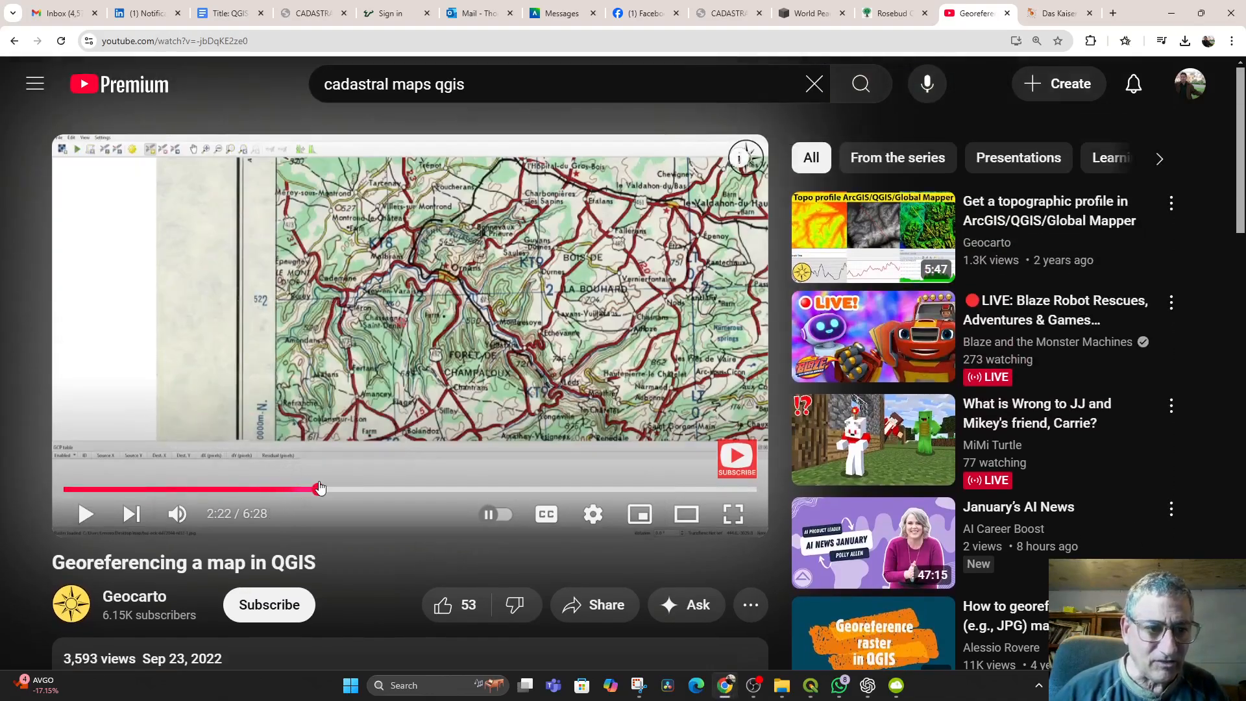
click(253, 489)
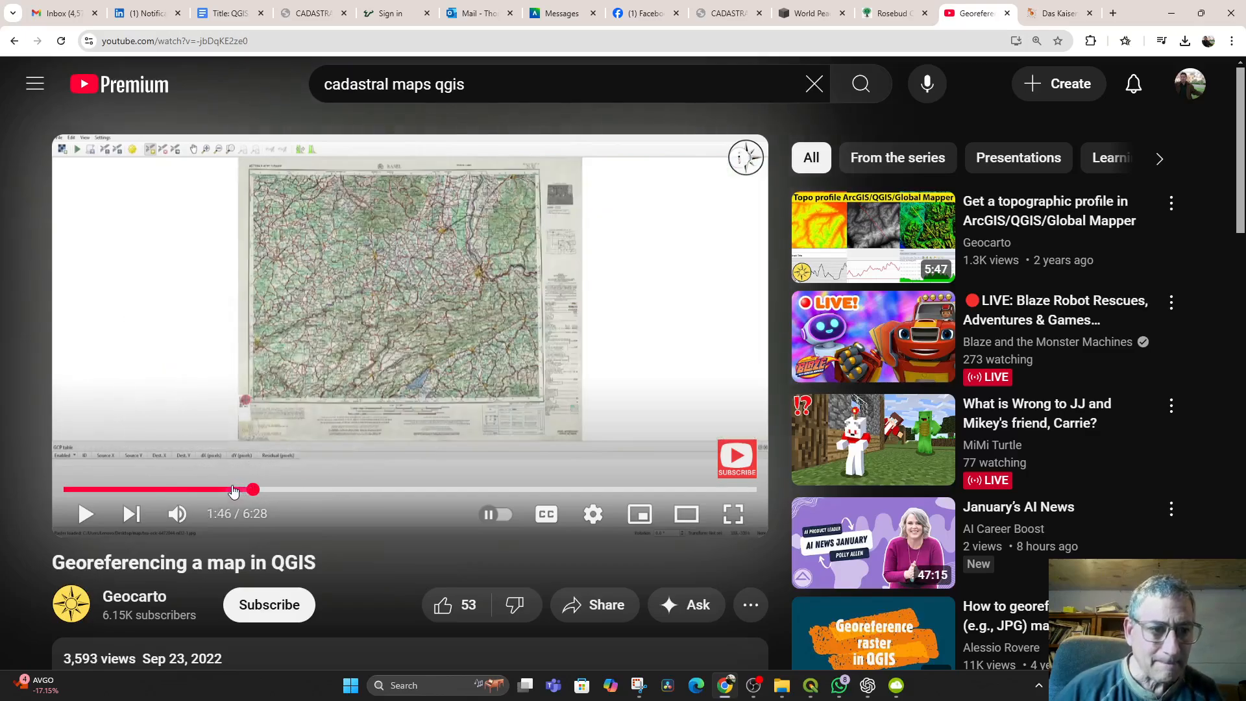
key(space)
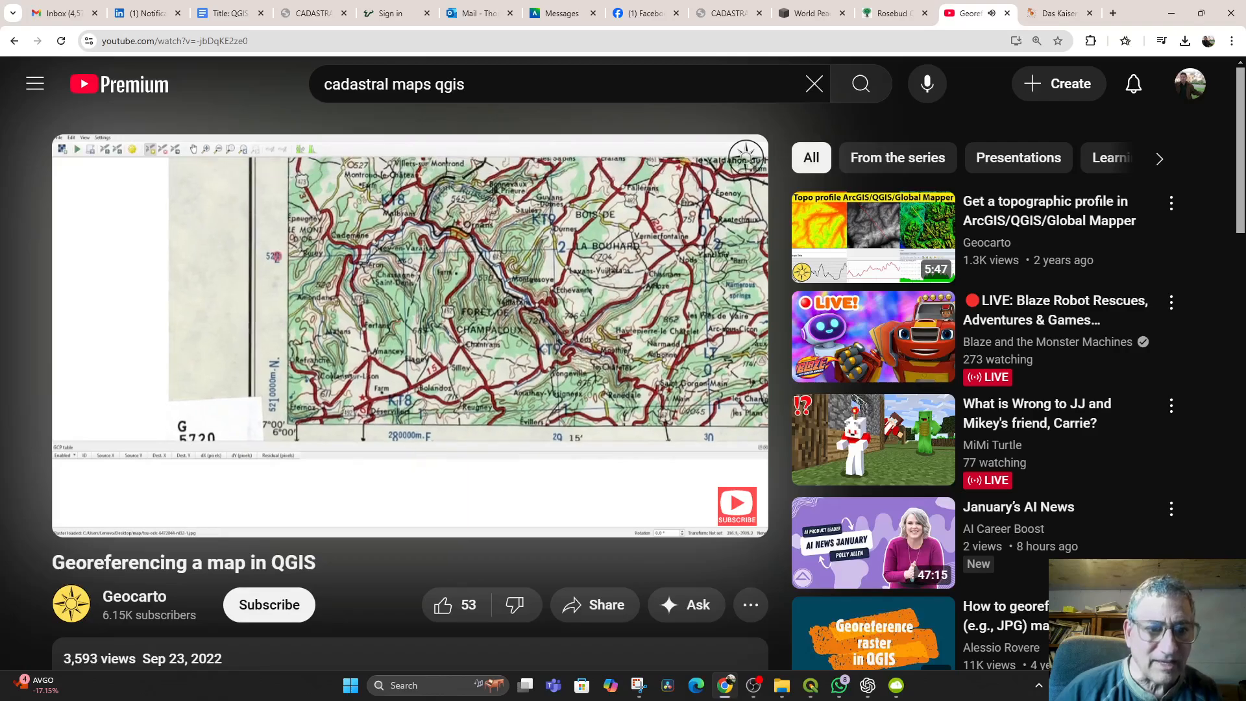
mouse_move(89, 511)
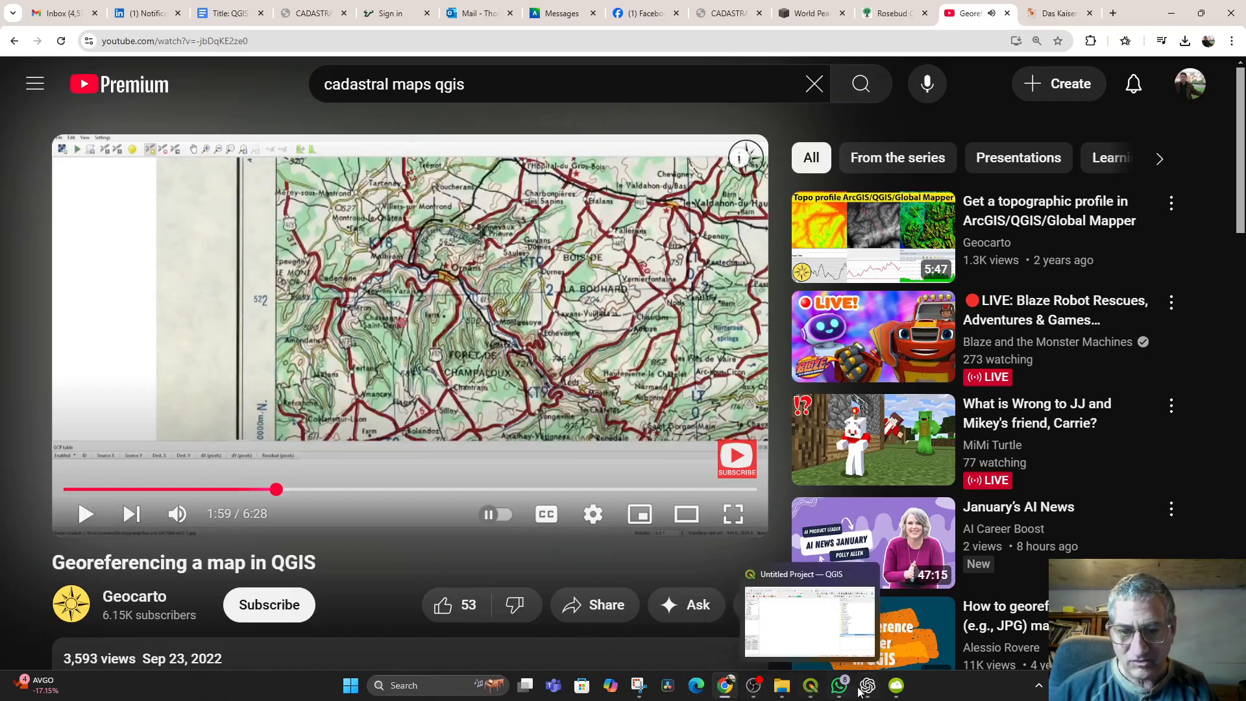
- Switch back to QGIS, check the southwest point's longitude label on the map, and set its X / East coordinate to 120000
click(815, 688)
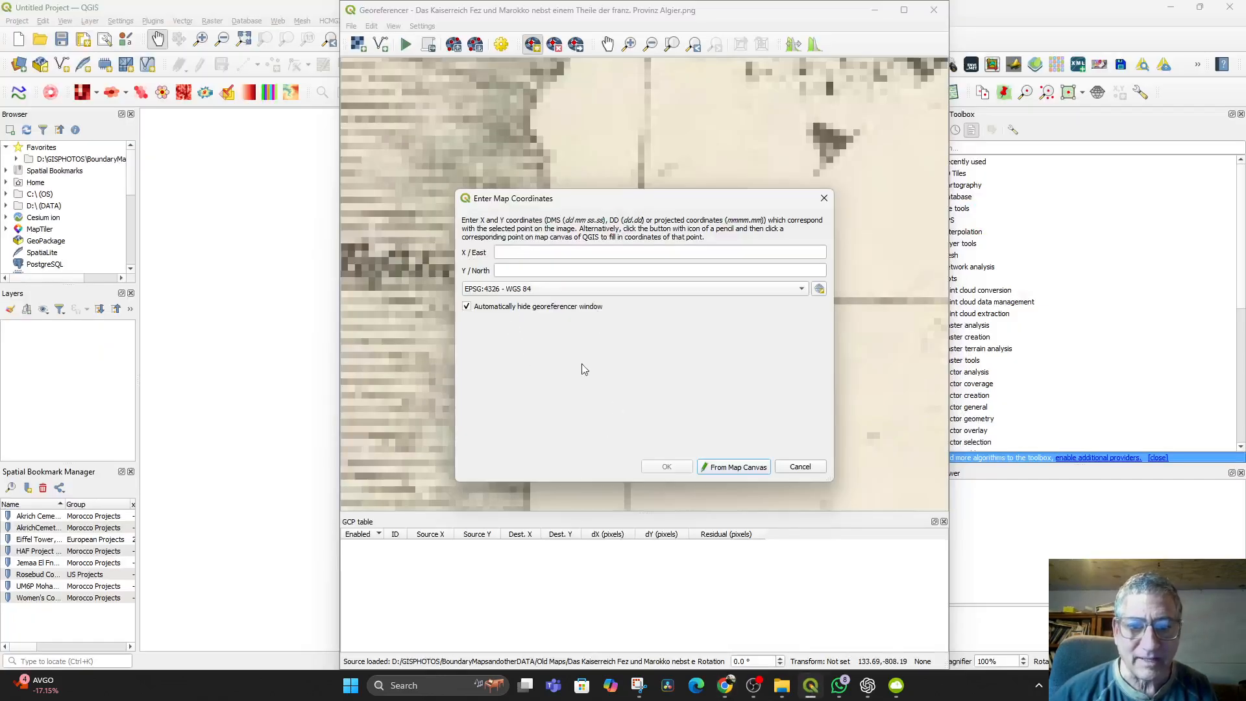
scroll(424, 186, down, 3)
drag(416, 196, 409, 148)
scroll(408, 148, up, 5)
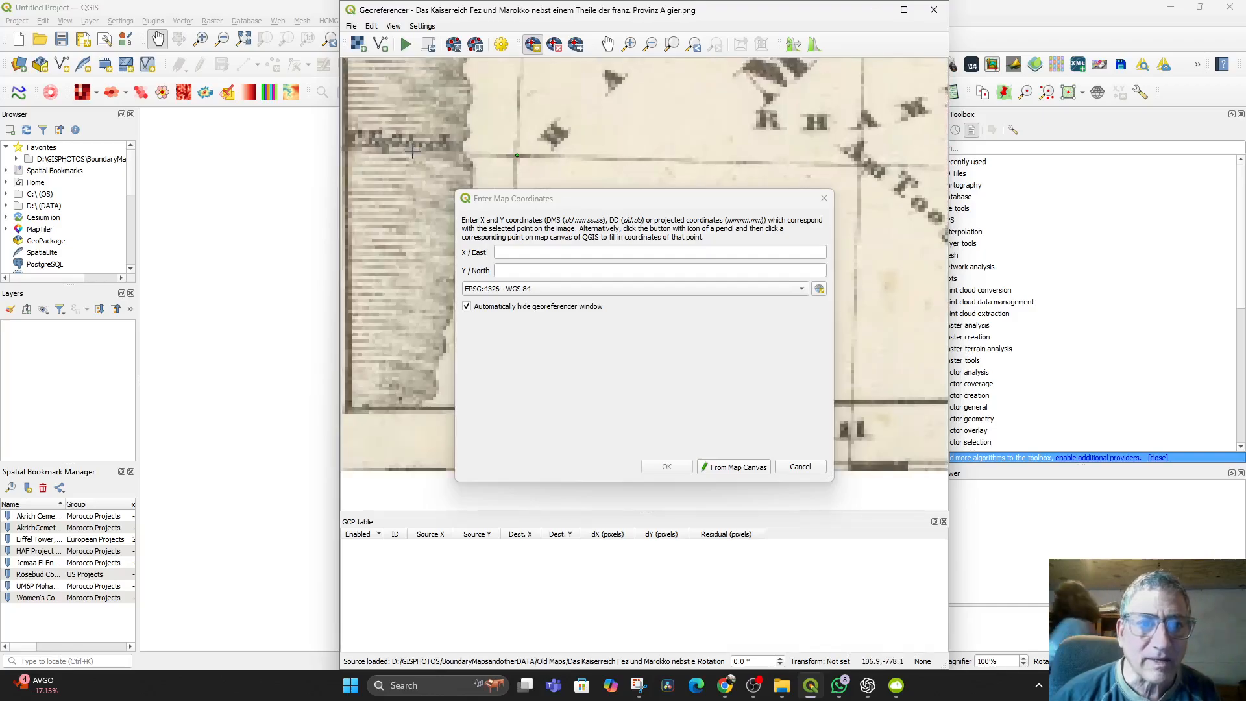
scroll(415, 85, down, 3)
drag(416, 143, 389, 92)
scroll(419, 98, down, 1)
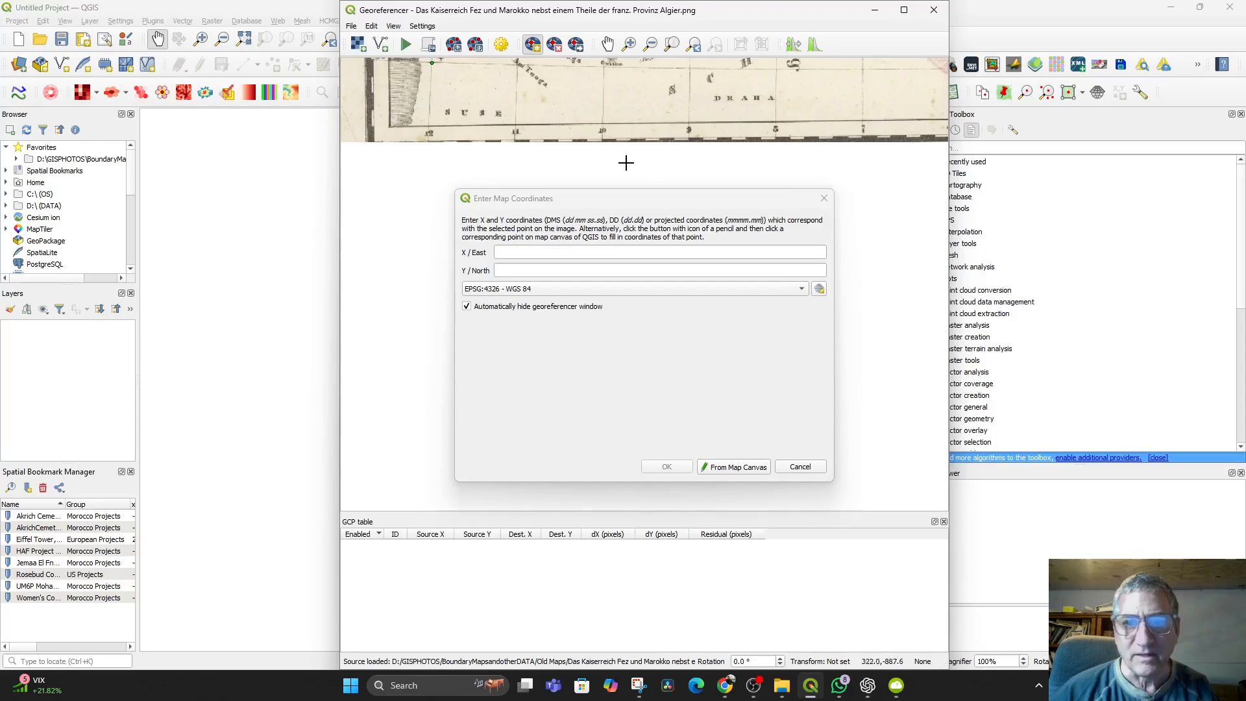
drag(430, 141, 433, 185)
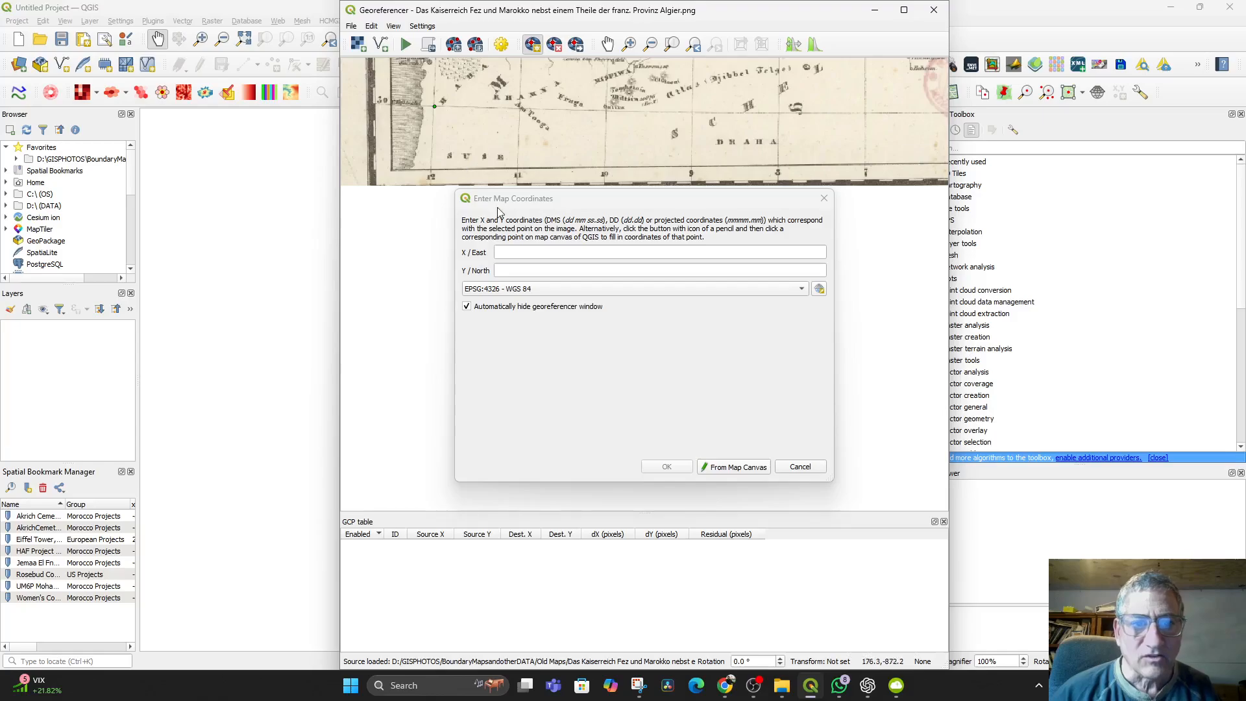
click(506, 252)
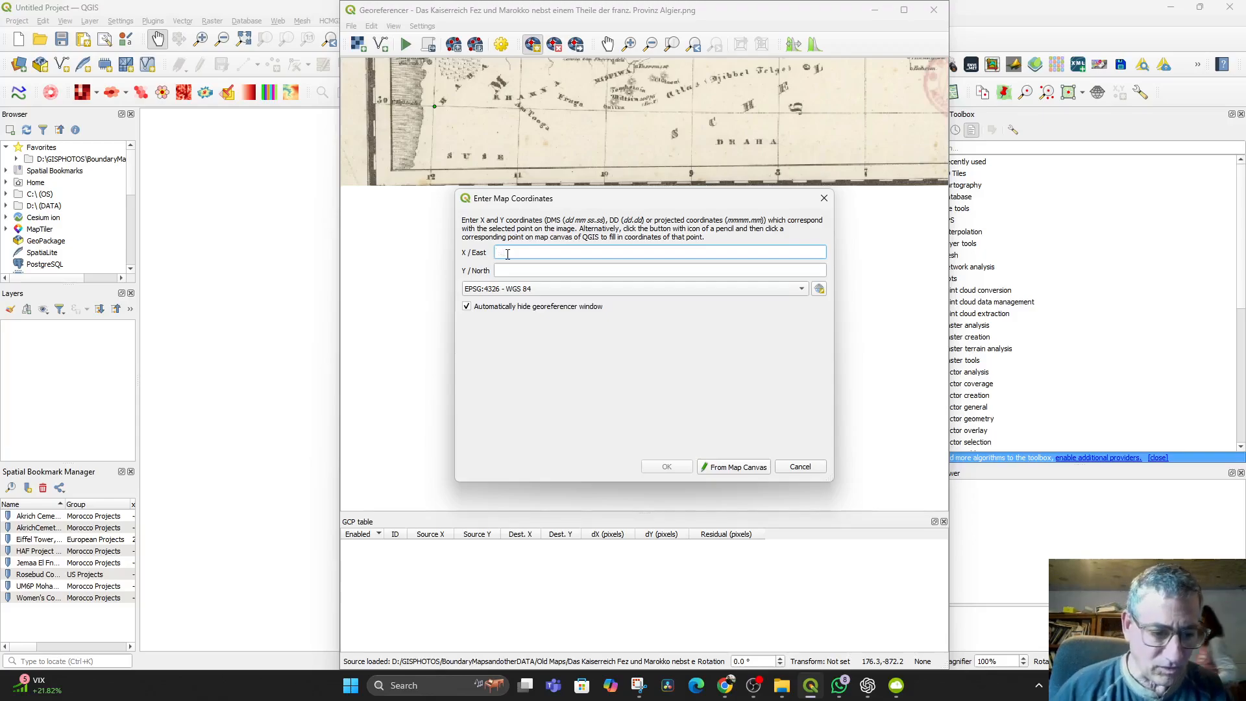
text(120000)
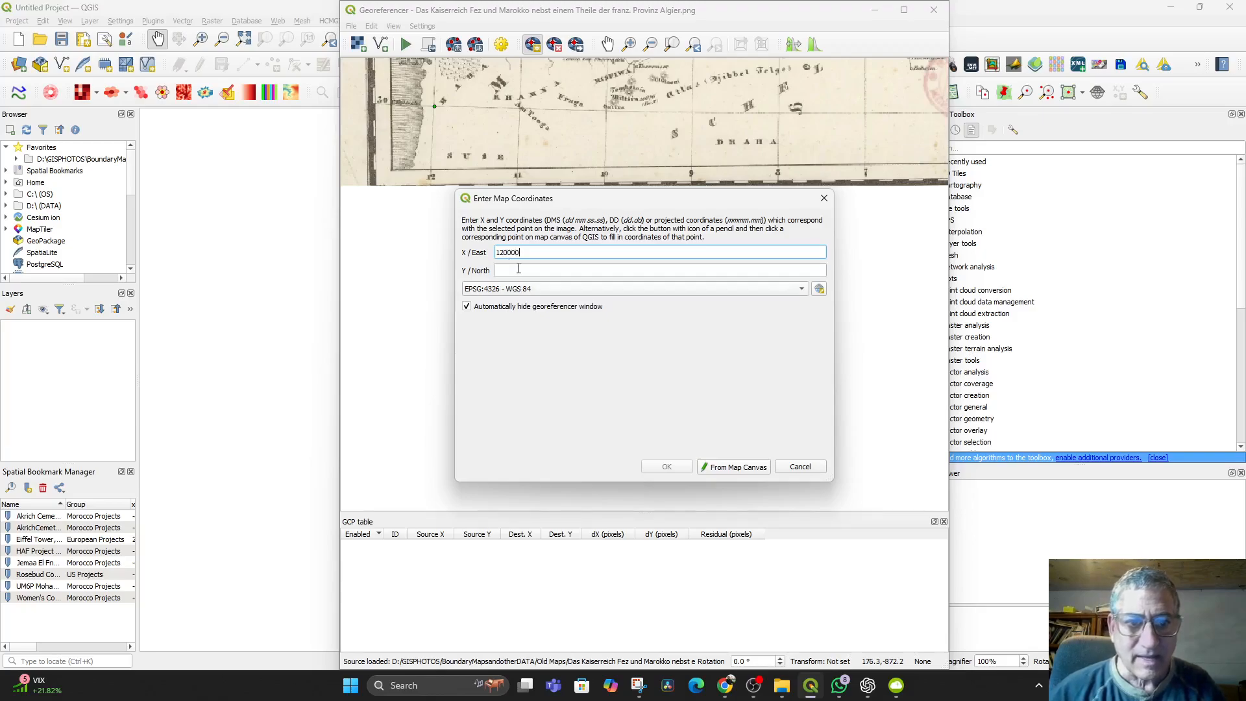
- Set the southwest point's Y / North coordinate to 300000 and accept the point in EPSG:4326 - WGS 84
drag(489, 156, 488, 183)
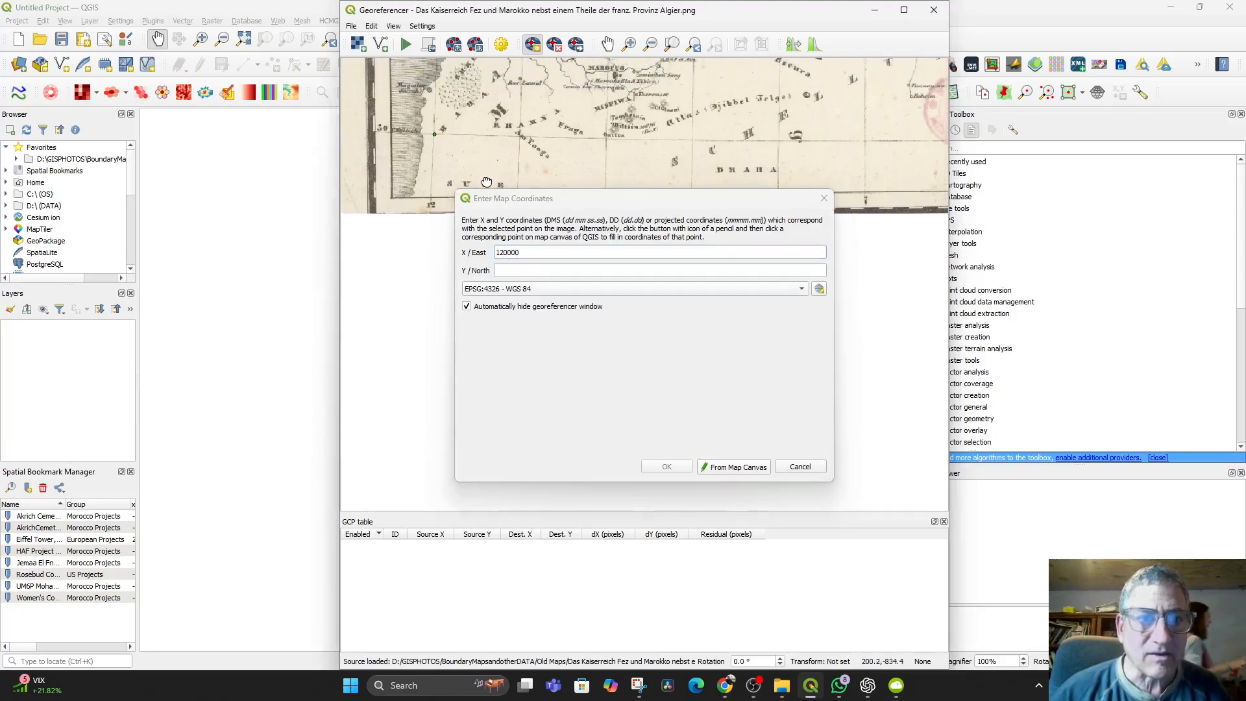
mouse_move(389, 164)
mouse_down()
mouse_move(383, 231)
mouse_move(382, 183)
mouse_up()
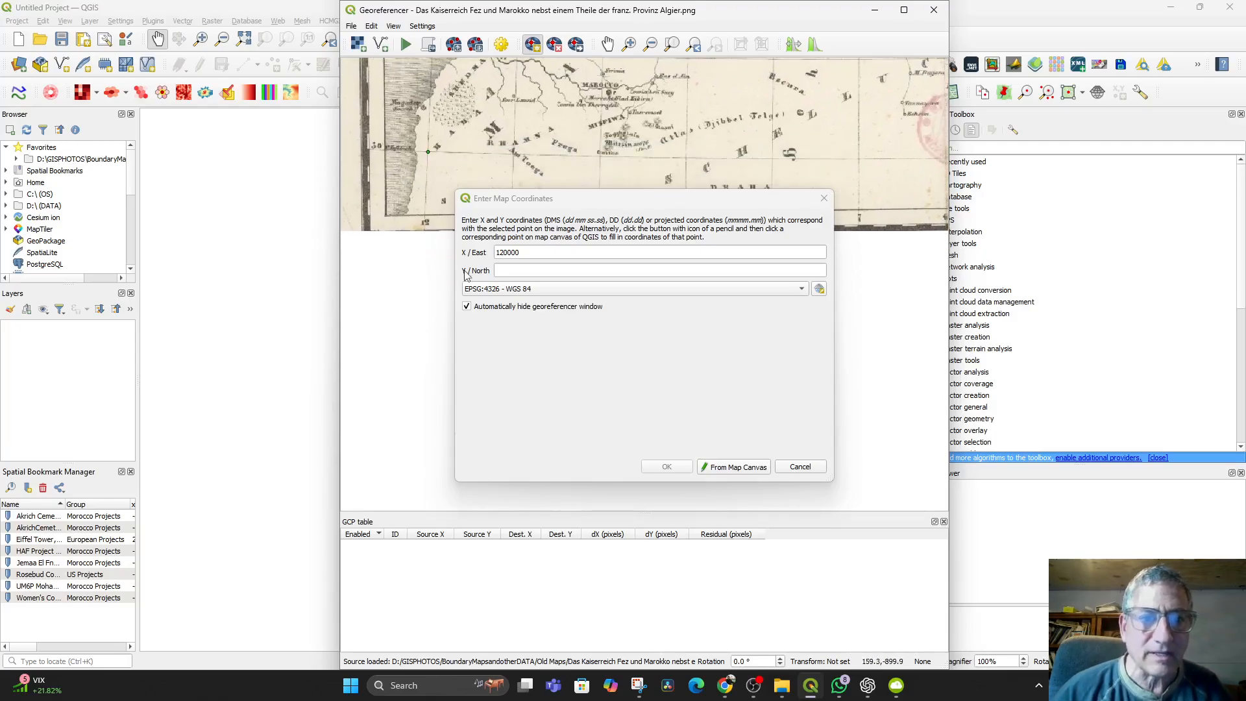
click(519, 272)
text(300000)
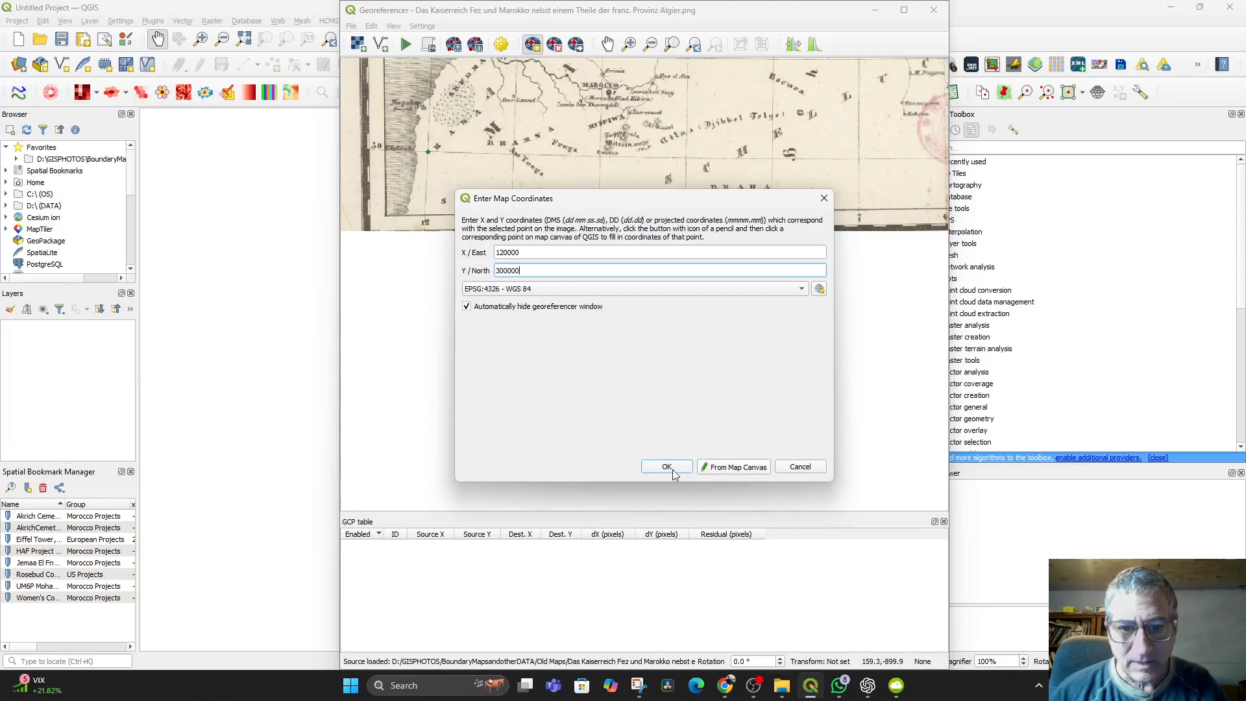
click(670, 472)
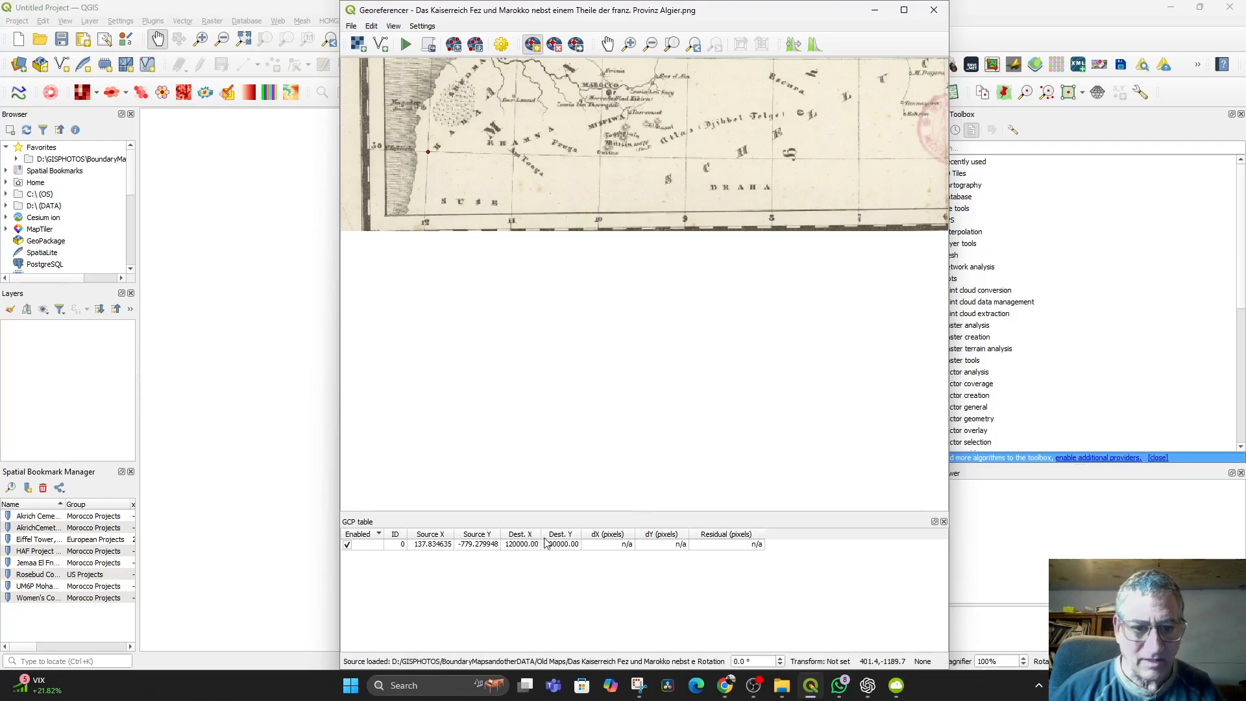
- Place a second control point where the grid lines labelled 12 and 36 cross, west of Cape St. Vincent
drag(671, 167, 674, 256)
drag(595, 167, 629, 352)
drag(517, 246, 503, 411)
drag(516, 287, 526, 396)
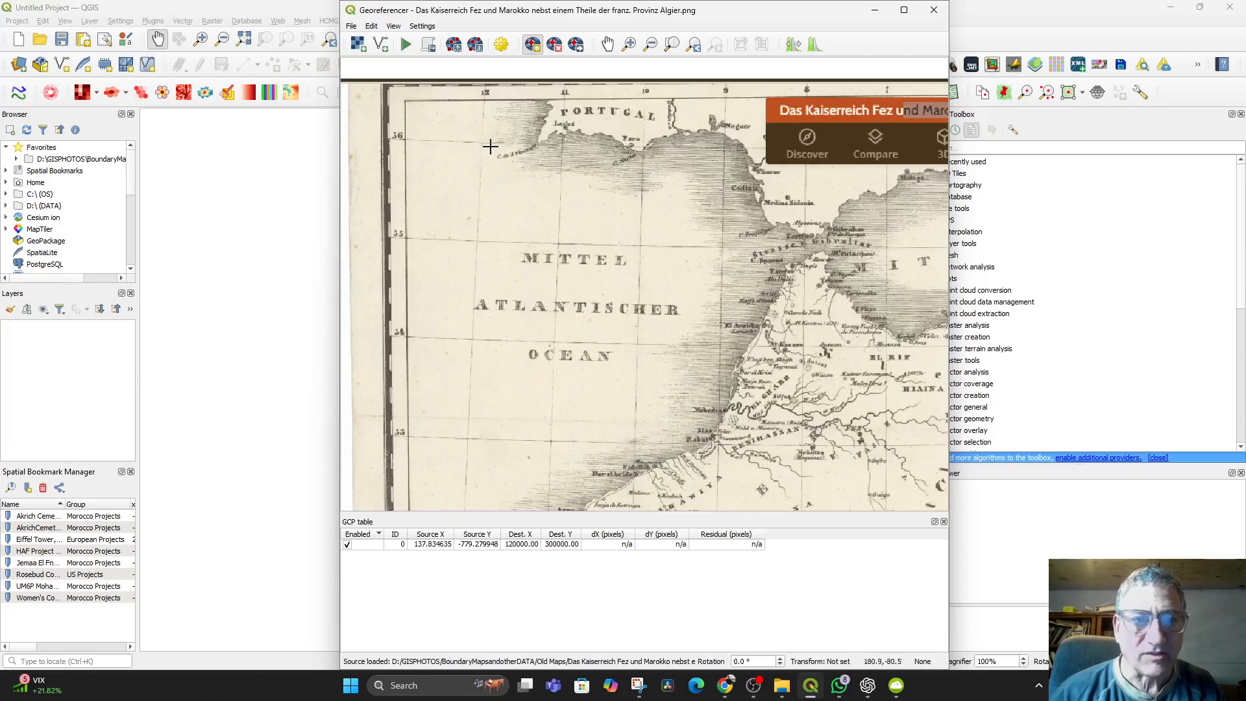
scroll(492, 161, up, 2)
drag(494, 160, 582, 348)
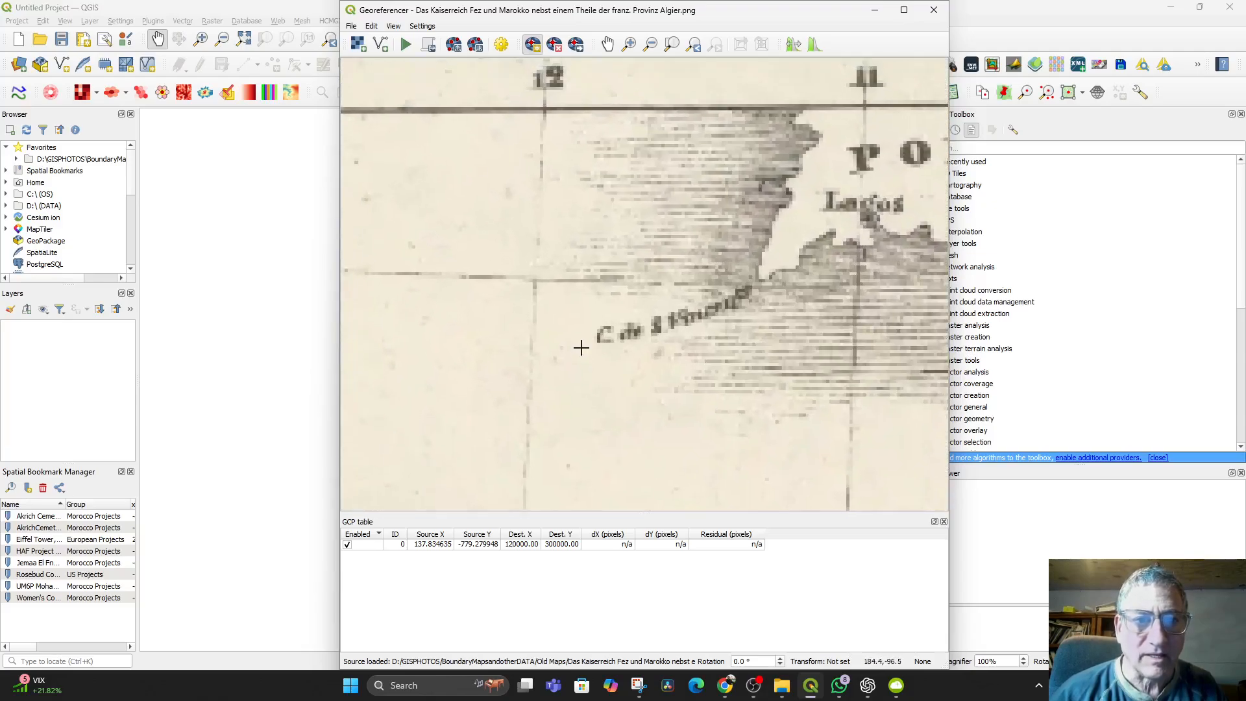
click(534, 278)
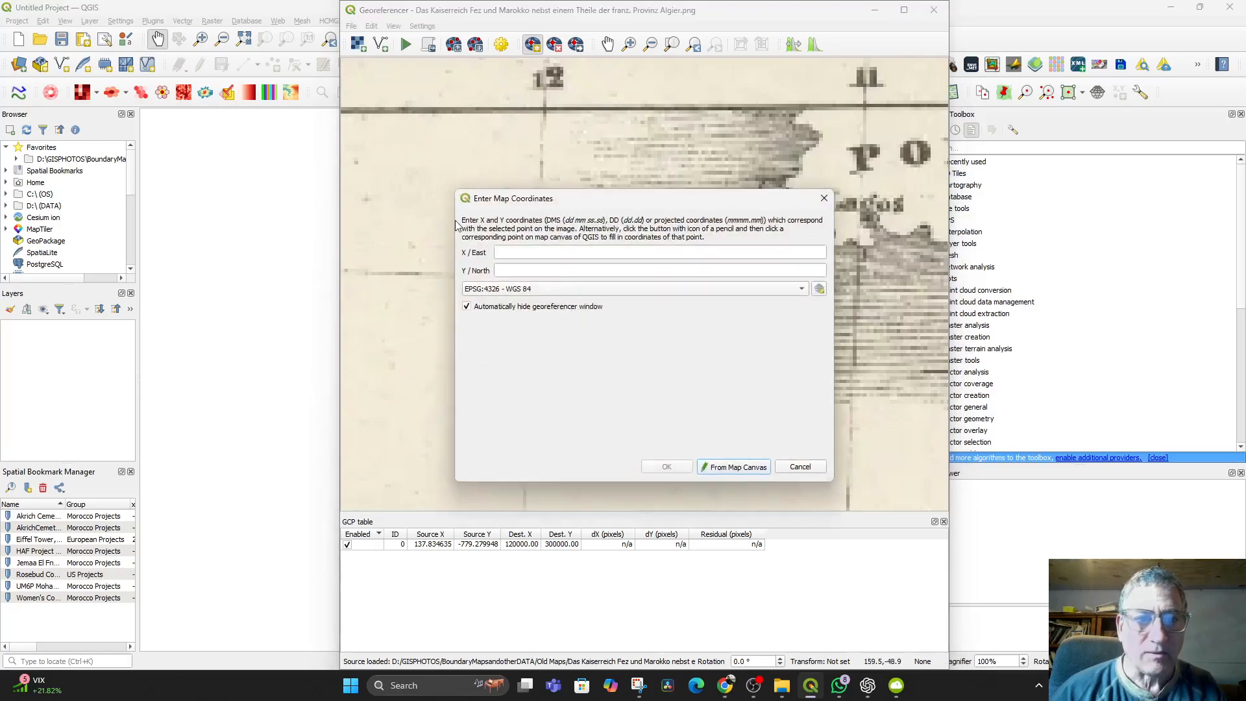
- Check the second point's alignment with the first and set its X / East coordinate to 120000
scroll(416, 203, down, 4)
drag(420, 183, 401, 106)
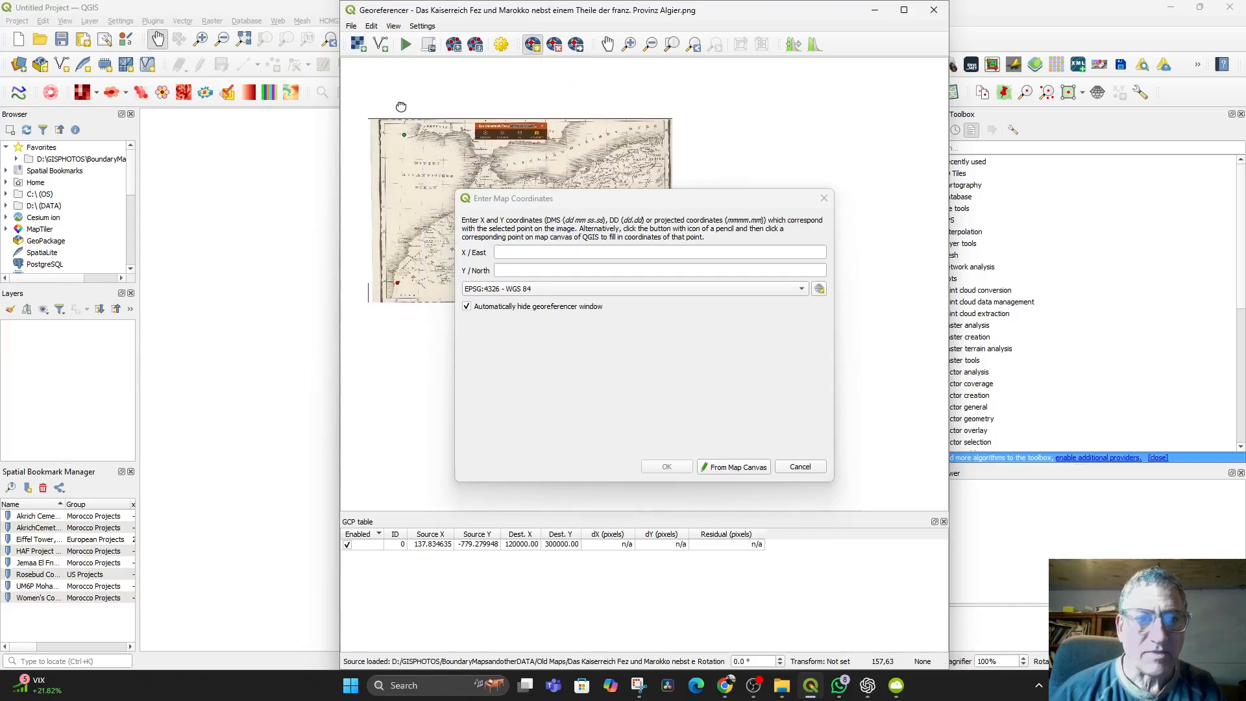
scroll(403, 246, up, 3)
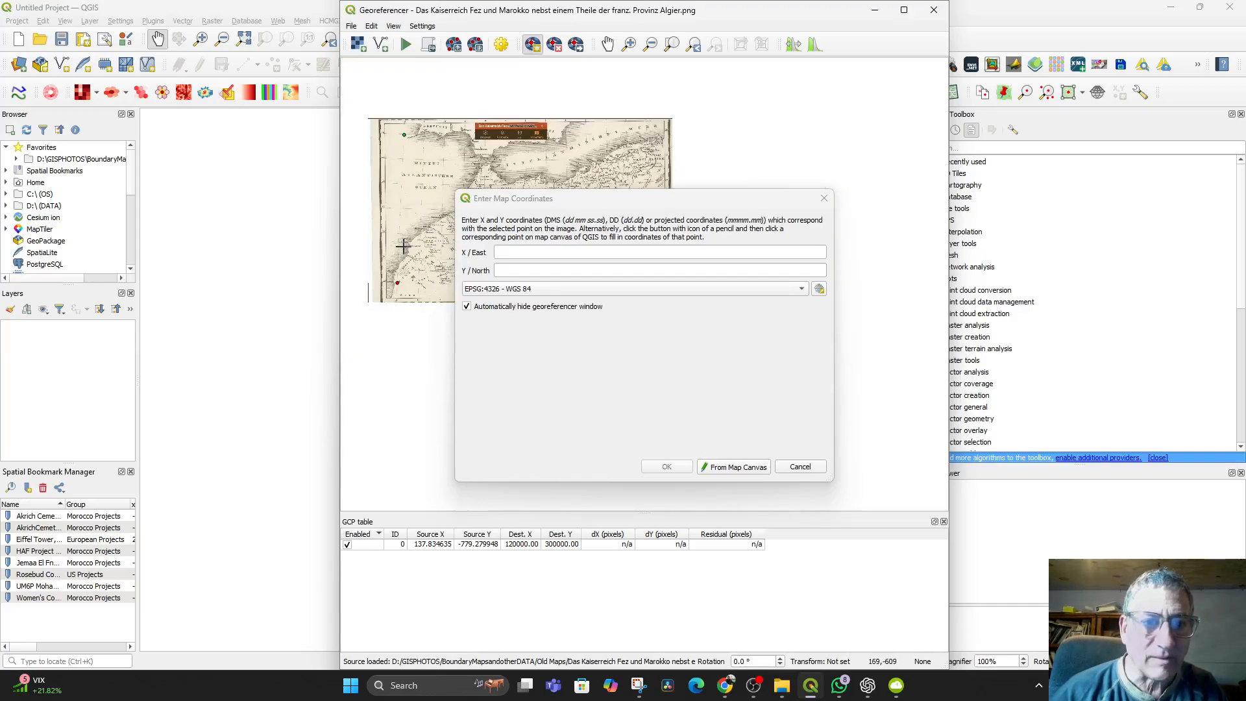
click(506, 252)
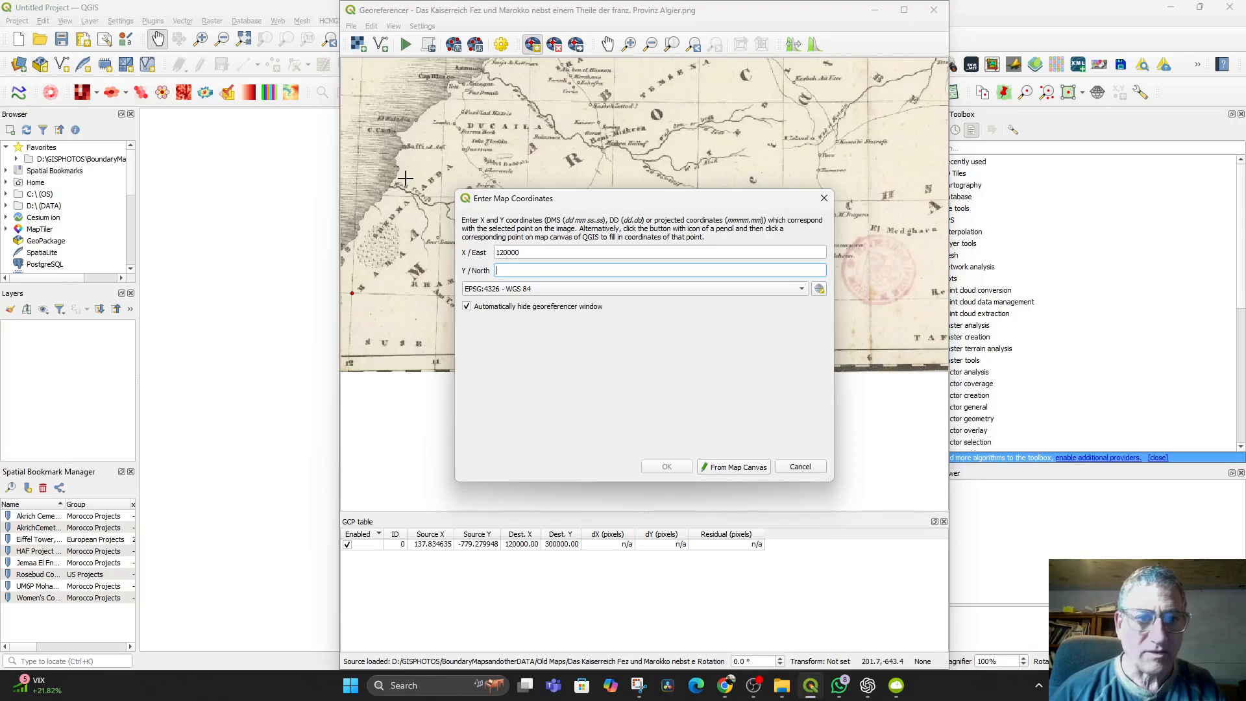
- Check the second point's latitude label, set its Y / North coordinate to 360000, and accept the point
scroll(406, 178, down, 2)
drag(405, 178, 397, 325)
scroll(376, 226, up, 3)
drag(376, 226, 440, 350)
drag(418, 270, 380, 251)
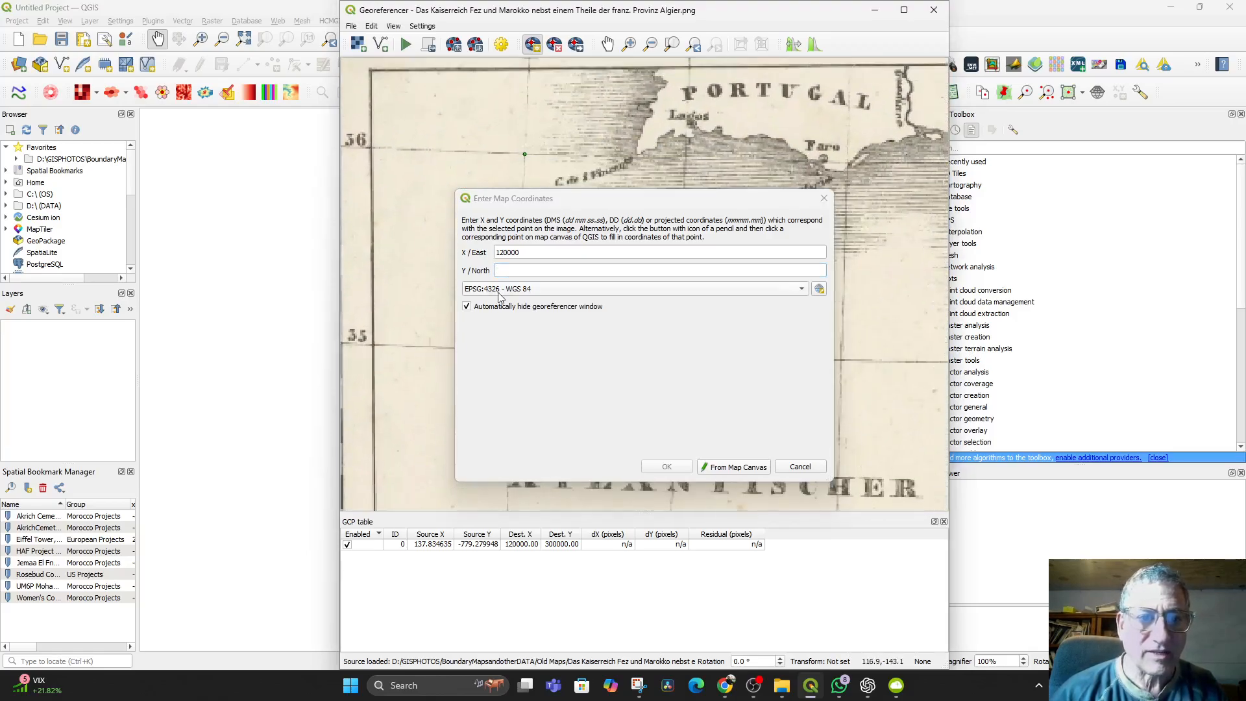
click(522, 269)
text(3)
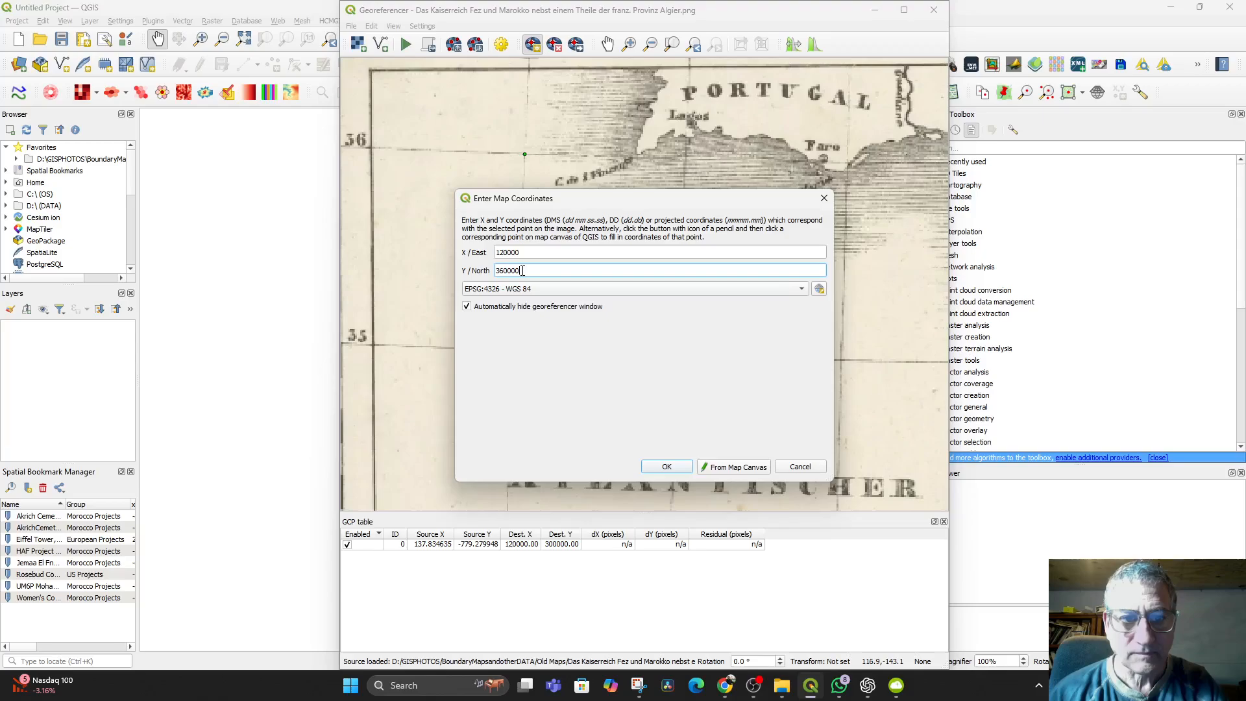
text(60000)
click(668, 468)
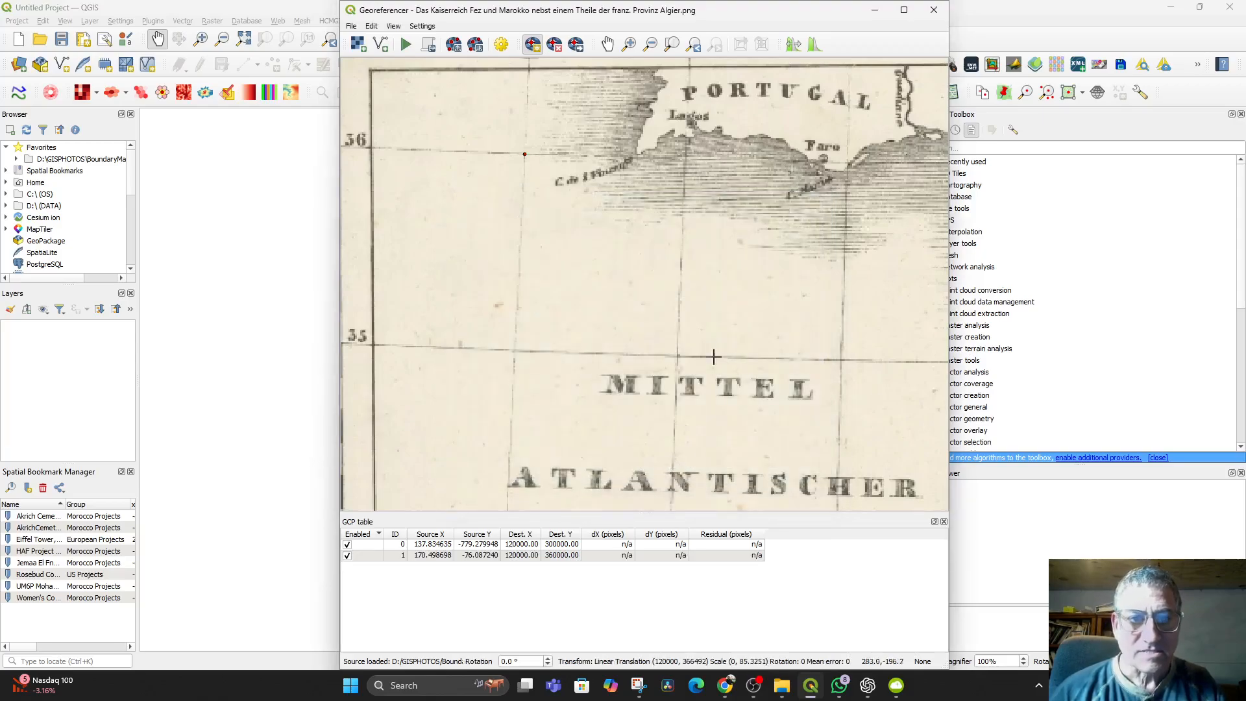
- Place a third control point where latitude line 36 meets the easternmost meridian, in the sea northwest of Algier
drag(700, 361, 683, 364)
scroll(623, 344, down, 6)
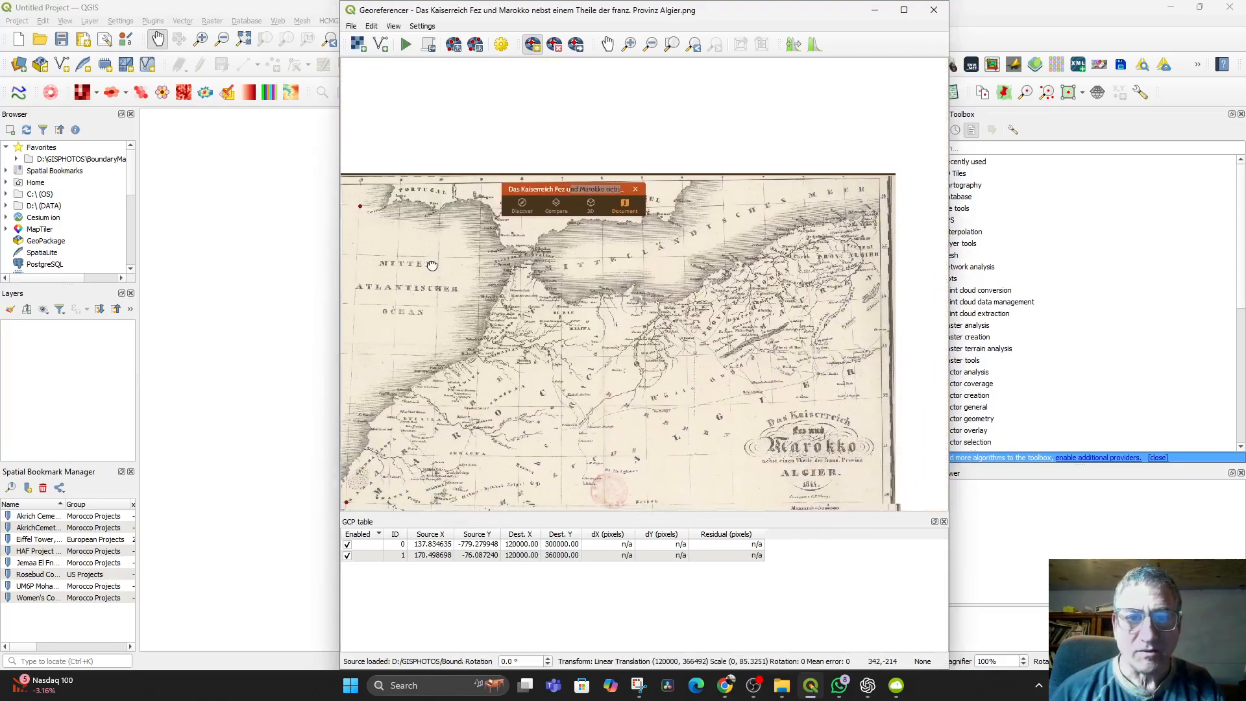
scroll(471, 253, up, 6)
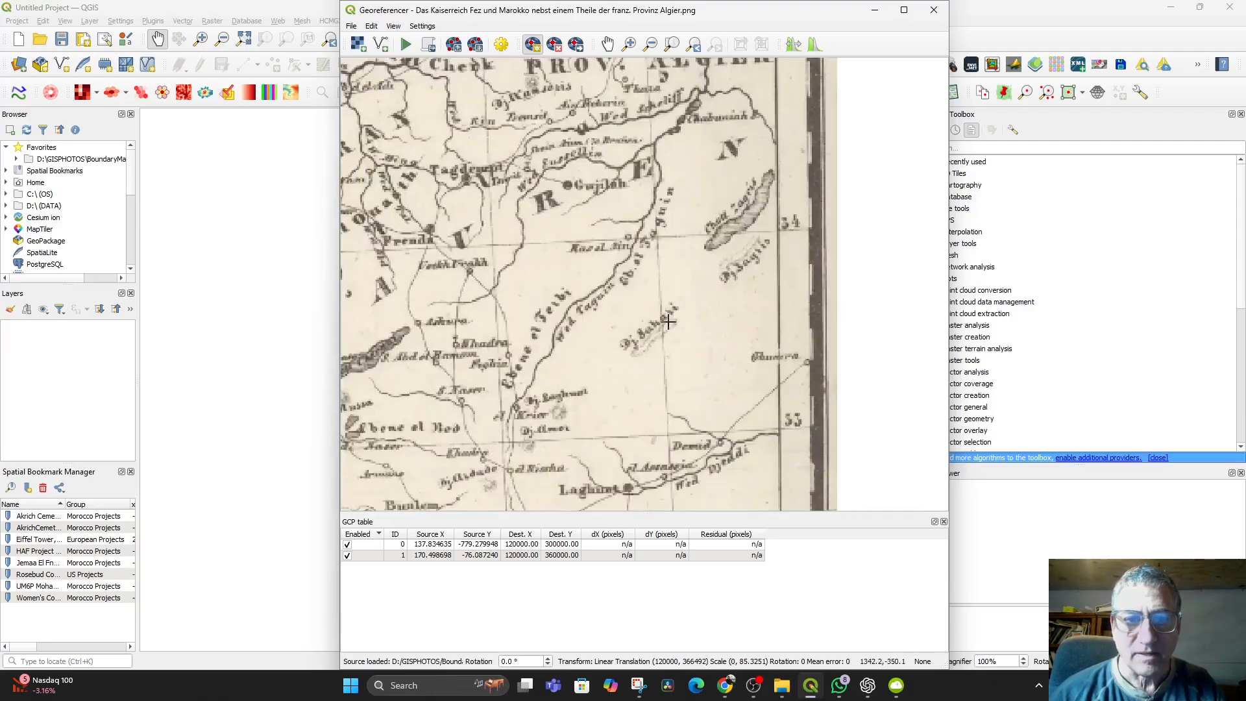
drag(698, 367, 699, 508)
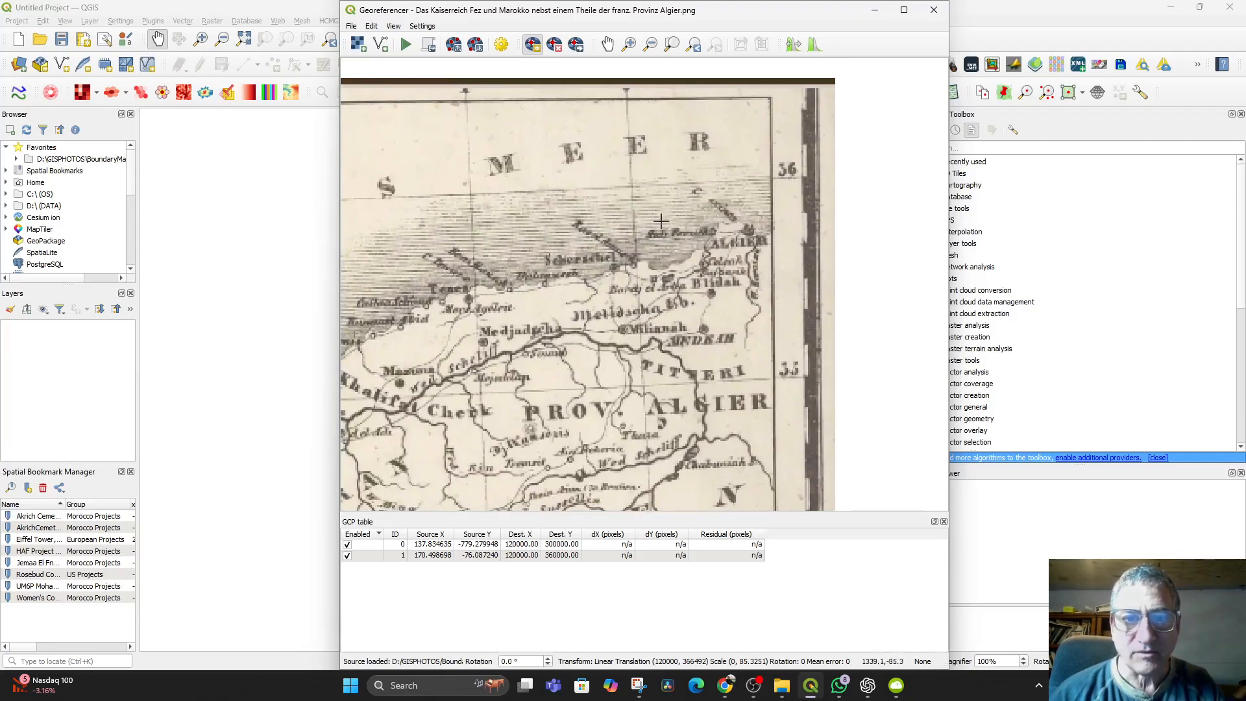
click(630, 186)
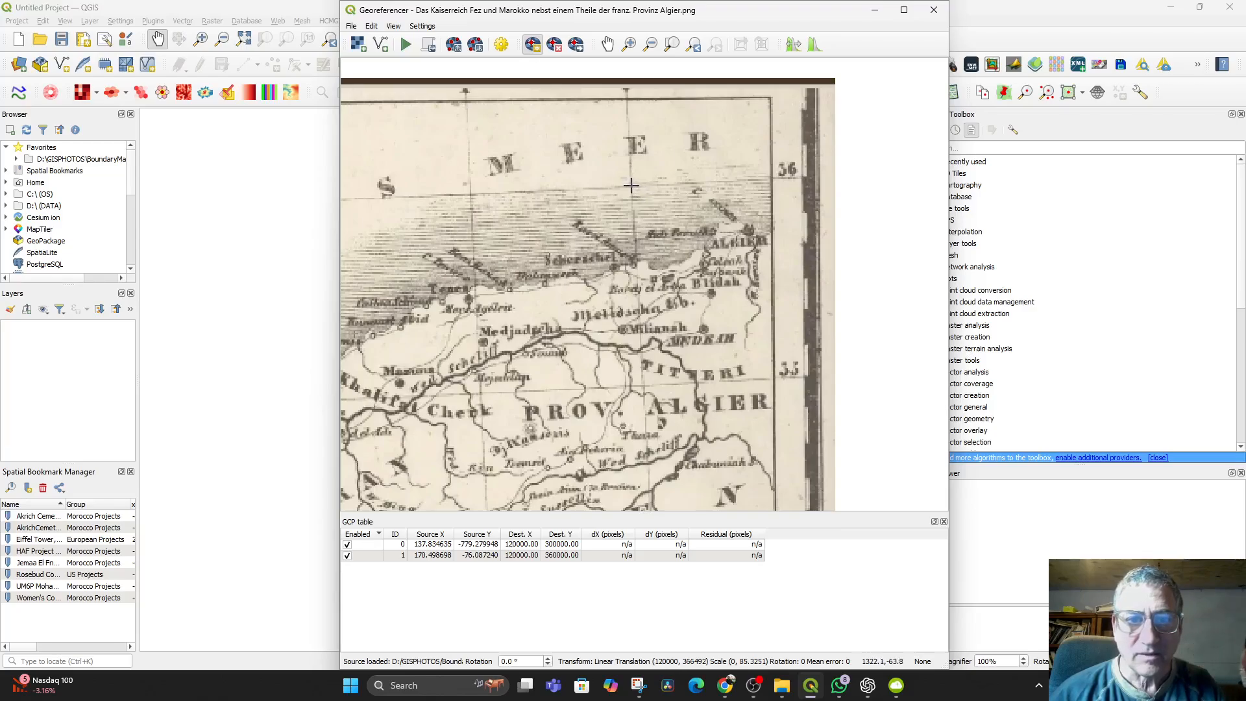
- Check the third point's longitude label along the map's southern edge and set its X / East coordinate to 00000
scroll(446, 194, down, 6)
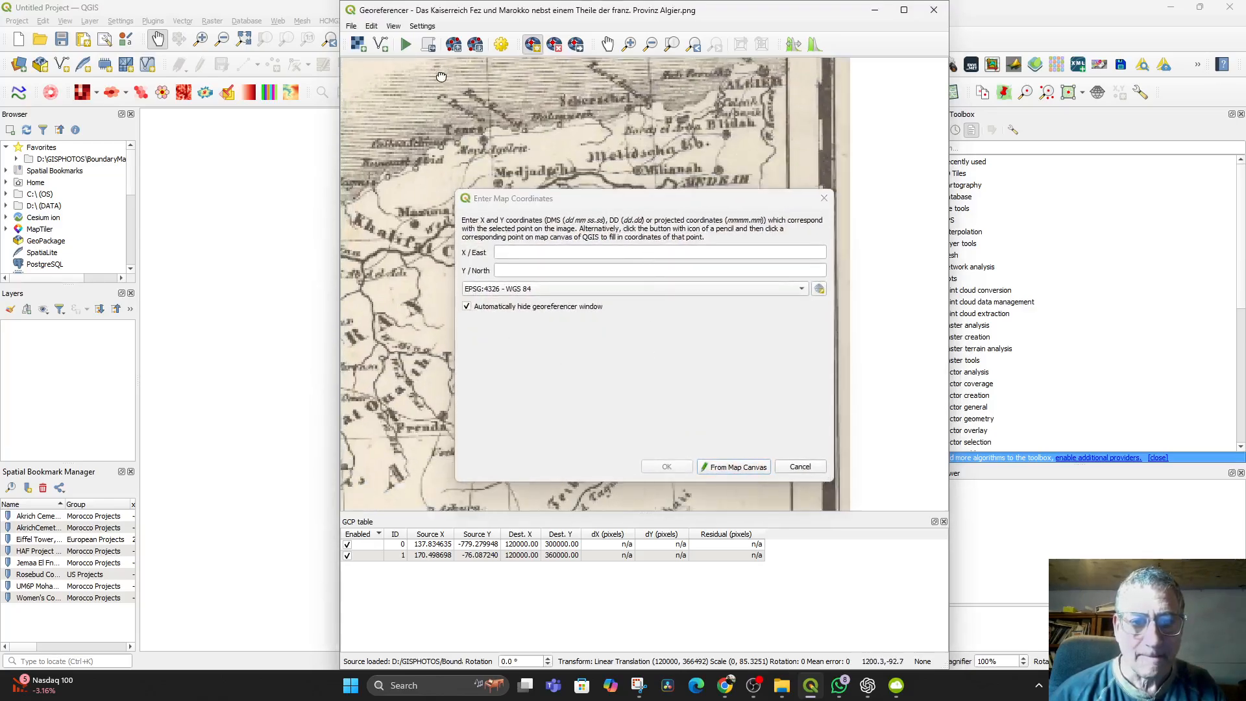
scroll(446, 149, up, 5)
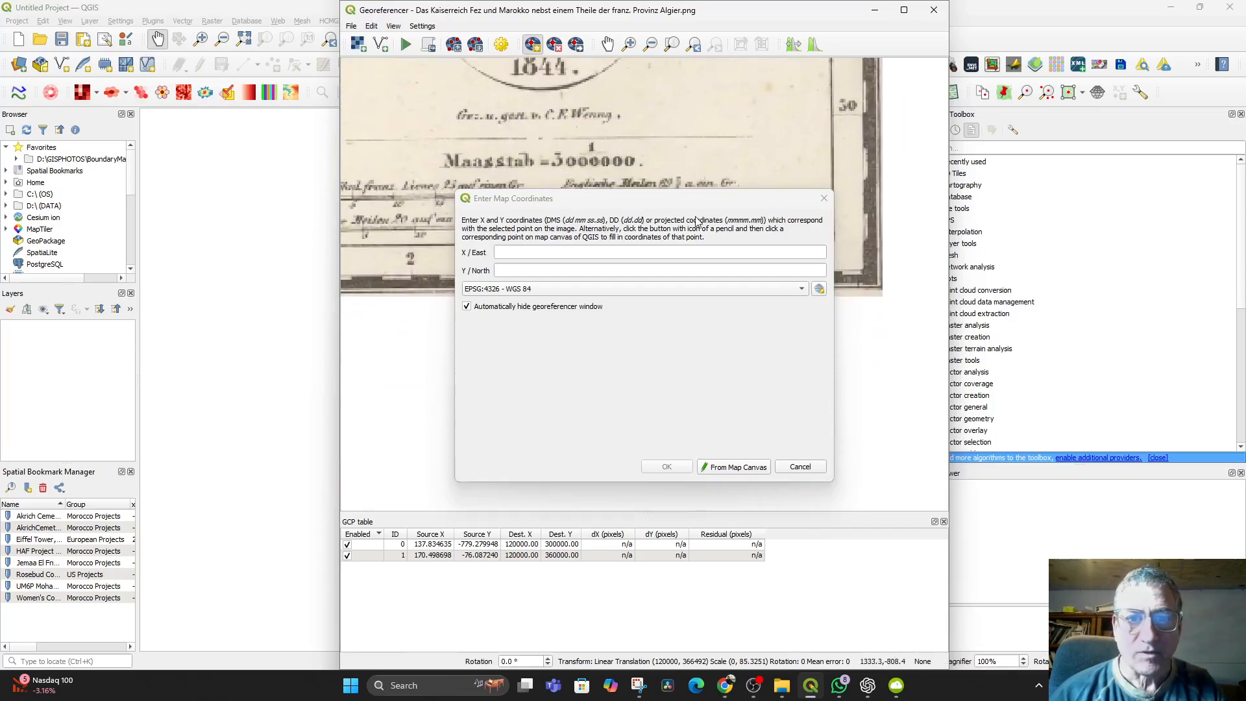
drag(707, 192, 712, 297)
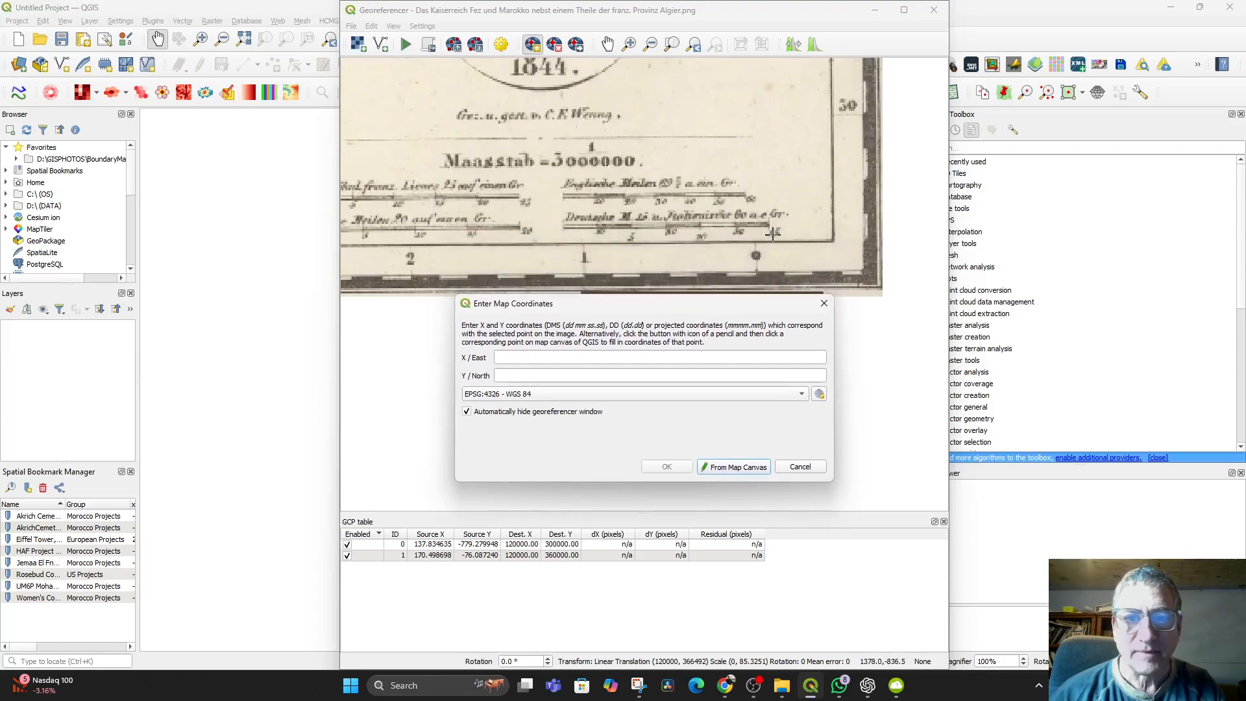
scroll(771, 230, down, 1)
drag(762, 189, 839, 699)
drag(870, 397, 853, 3)
drag(872, 204, 868, 127)
click(533, 356)
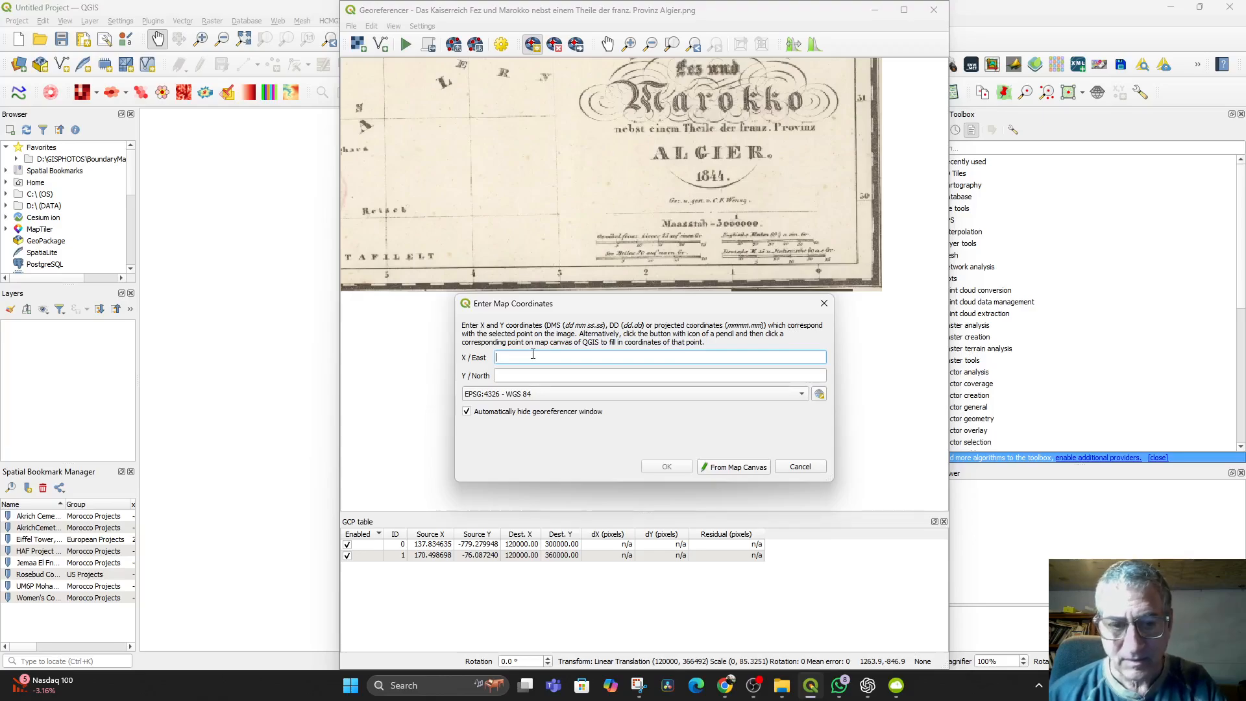
text(00)
key(BackSpace)
text(0000)
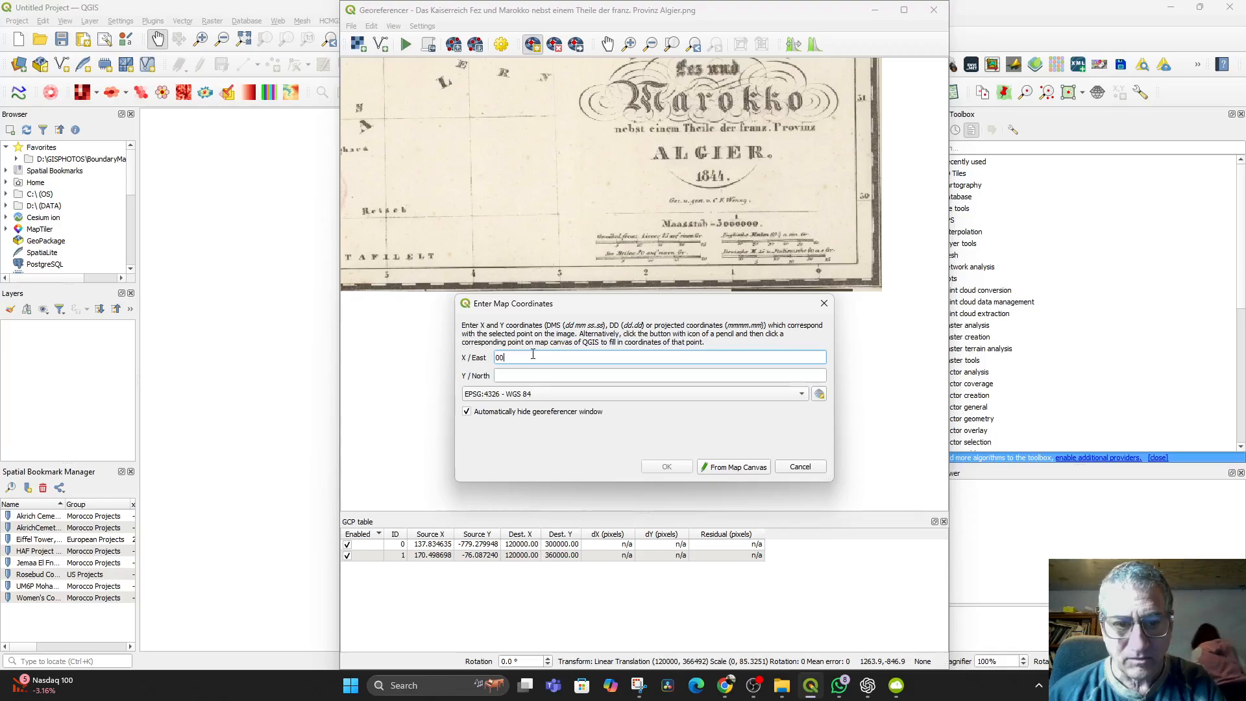
- Check the third point's latitude label, set its Y / North coordinate to 360000, and accept the point
click(537, 377)
drag(825, 261, 857, 590)
drag(892, 310, 903, 381)
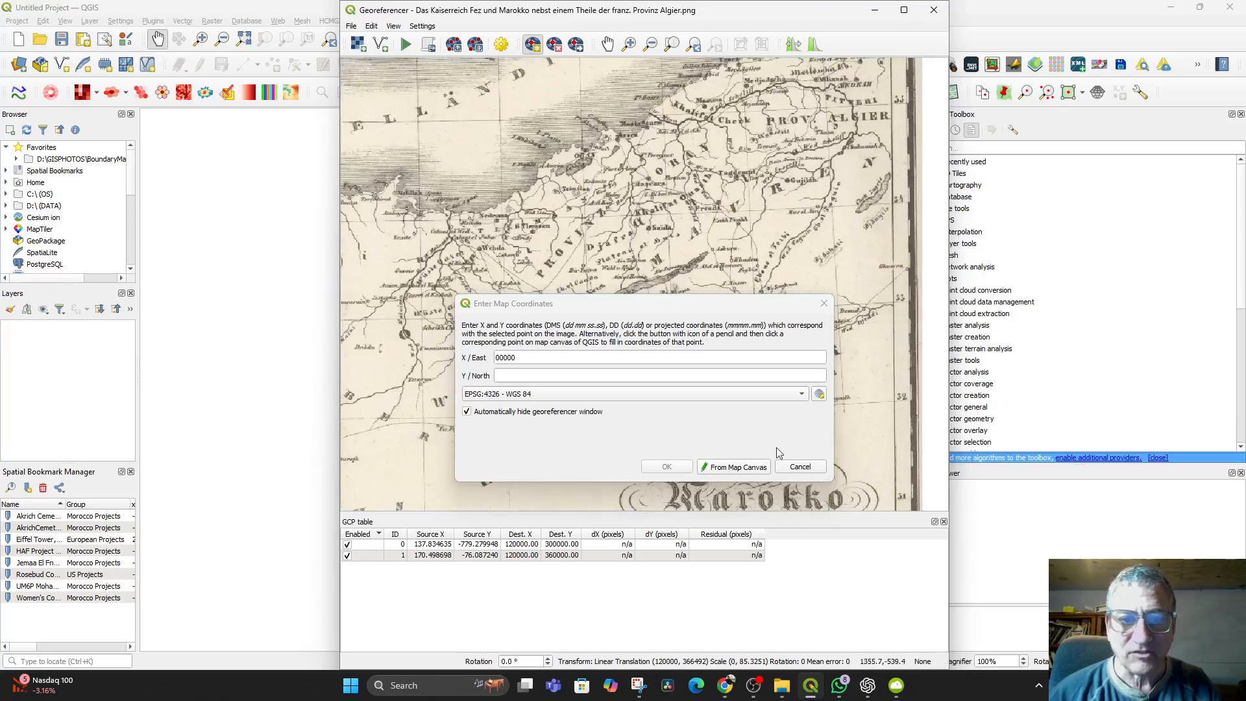
click(518, 374)
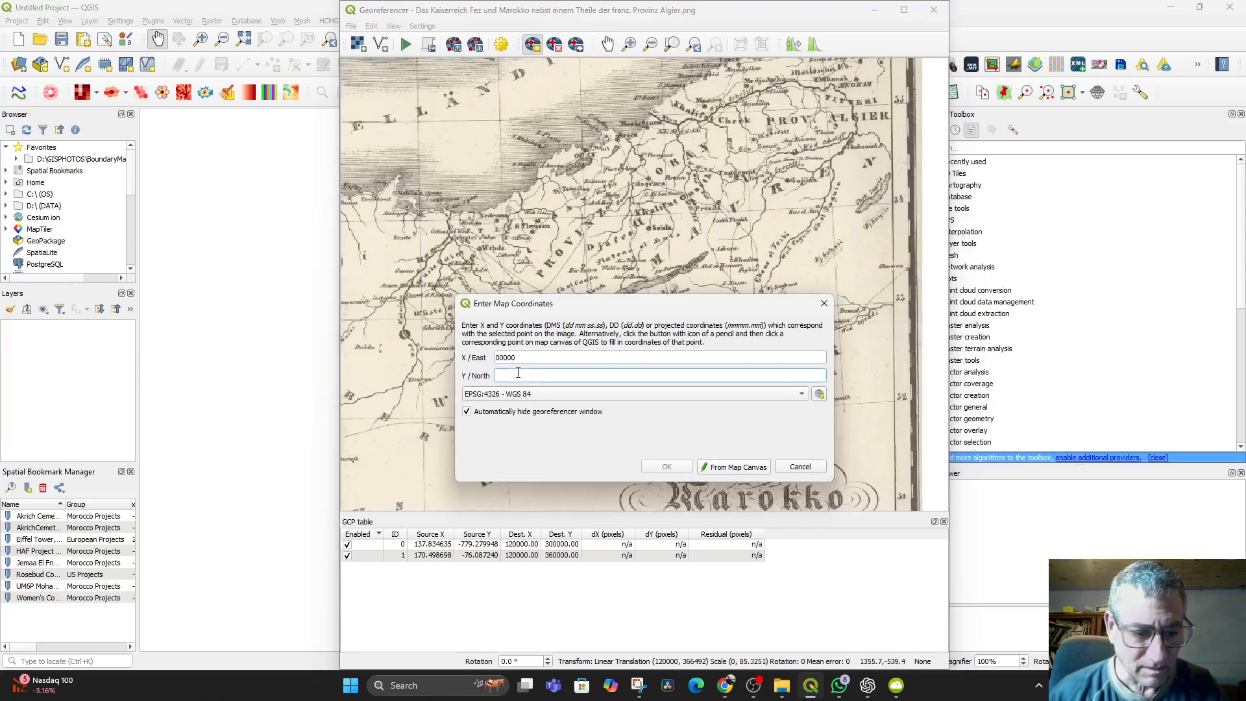
text(3)
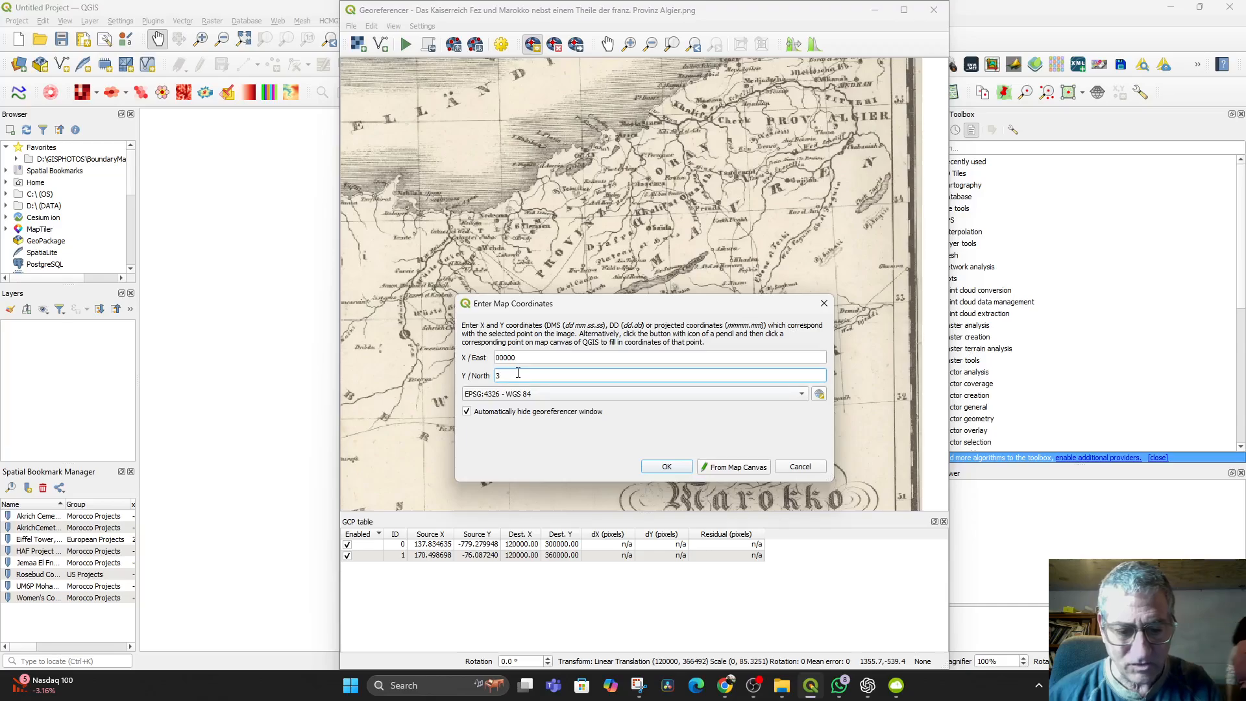
text(60000)
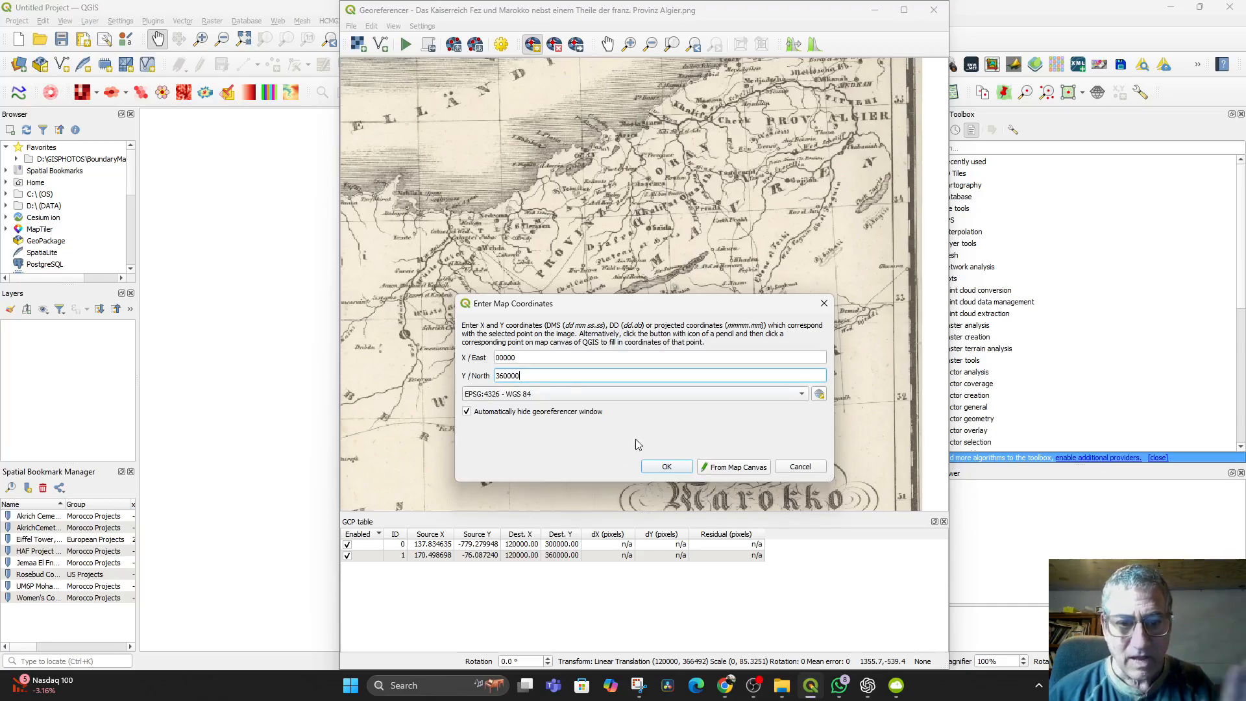
click(667, 468)
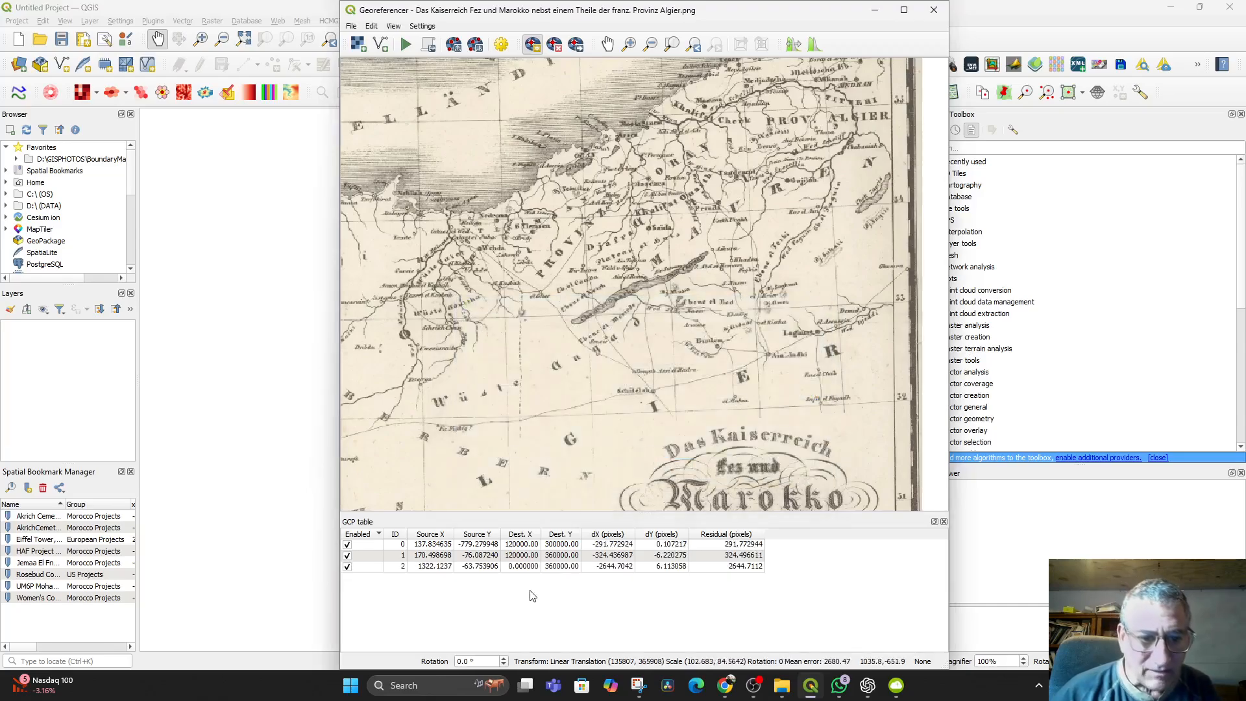
- Place a fourth control point in the map's southeast, where latitude 30 meets the 0 meridian beside the title block
scroll(727, 340, down, 5)
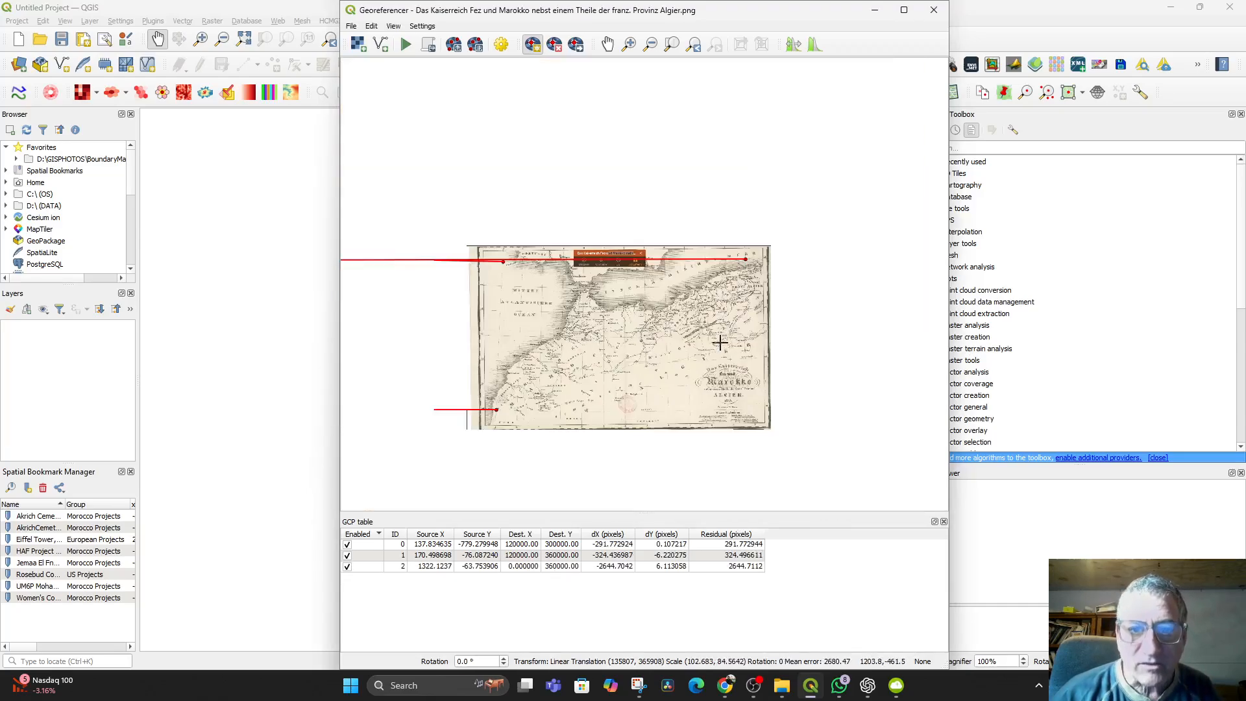
scroll(727, 265, up, 3)
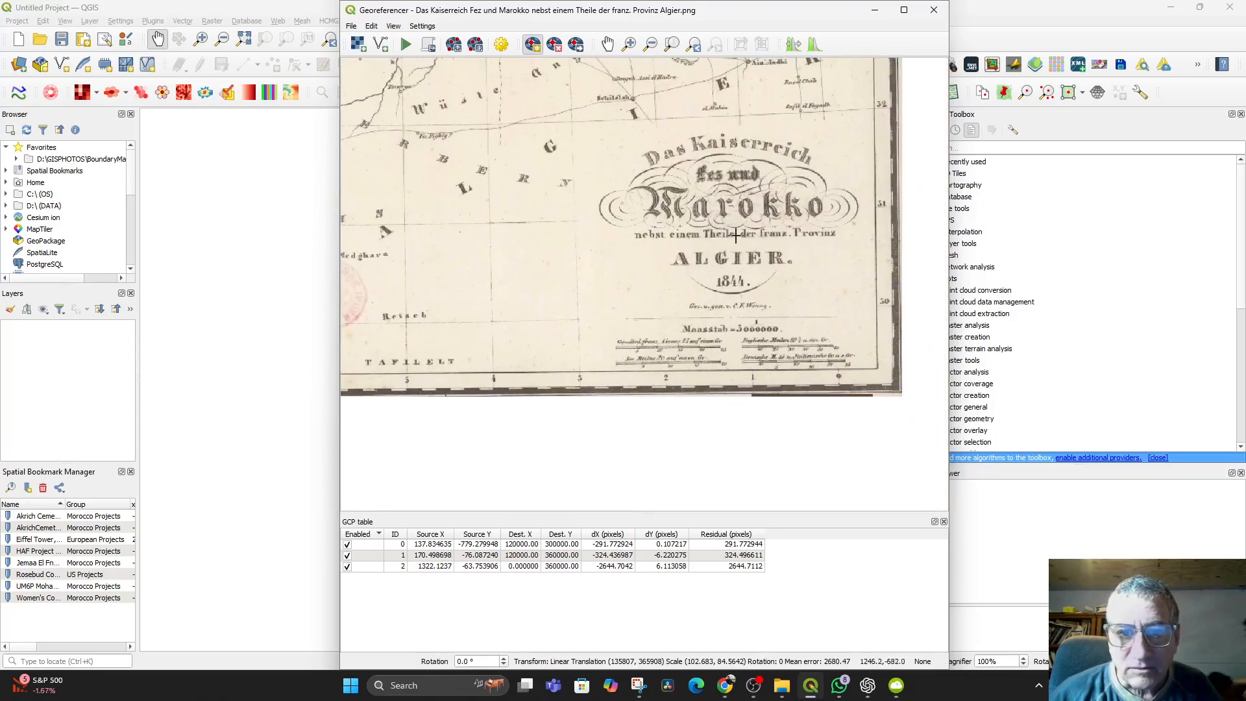
drag(740, 331, 708, 367)
drag(813, 196, 777, 221)
scroll(778, 411, down, 3)
scroll(778, 411, up, 2)
scroll(771, 303, up, 1)
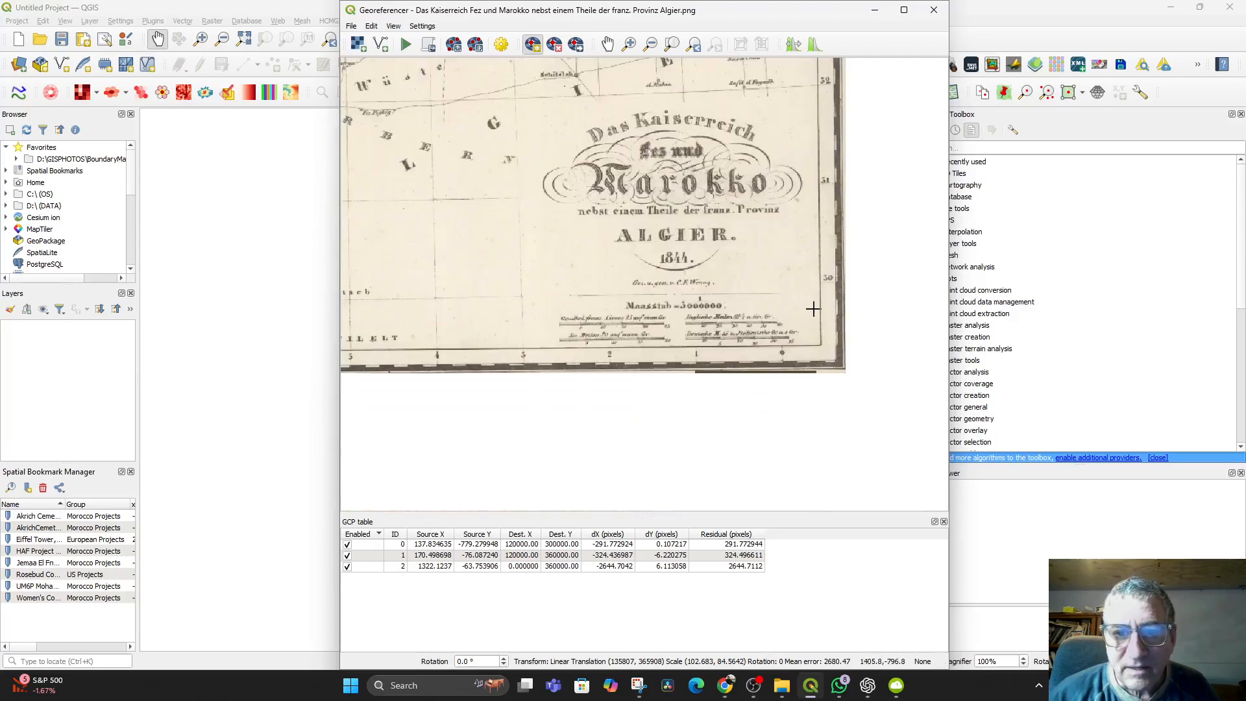
click(779, 292)
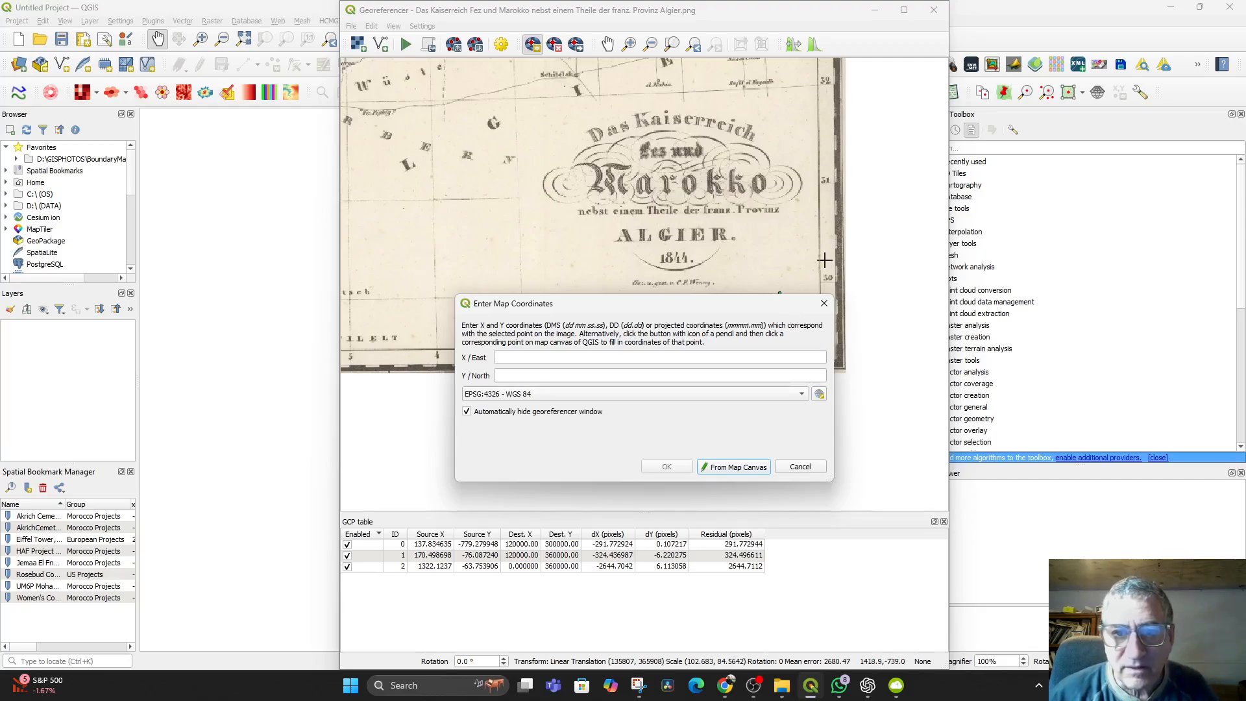
click(800, 468)
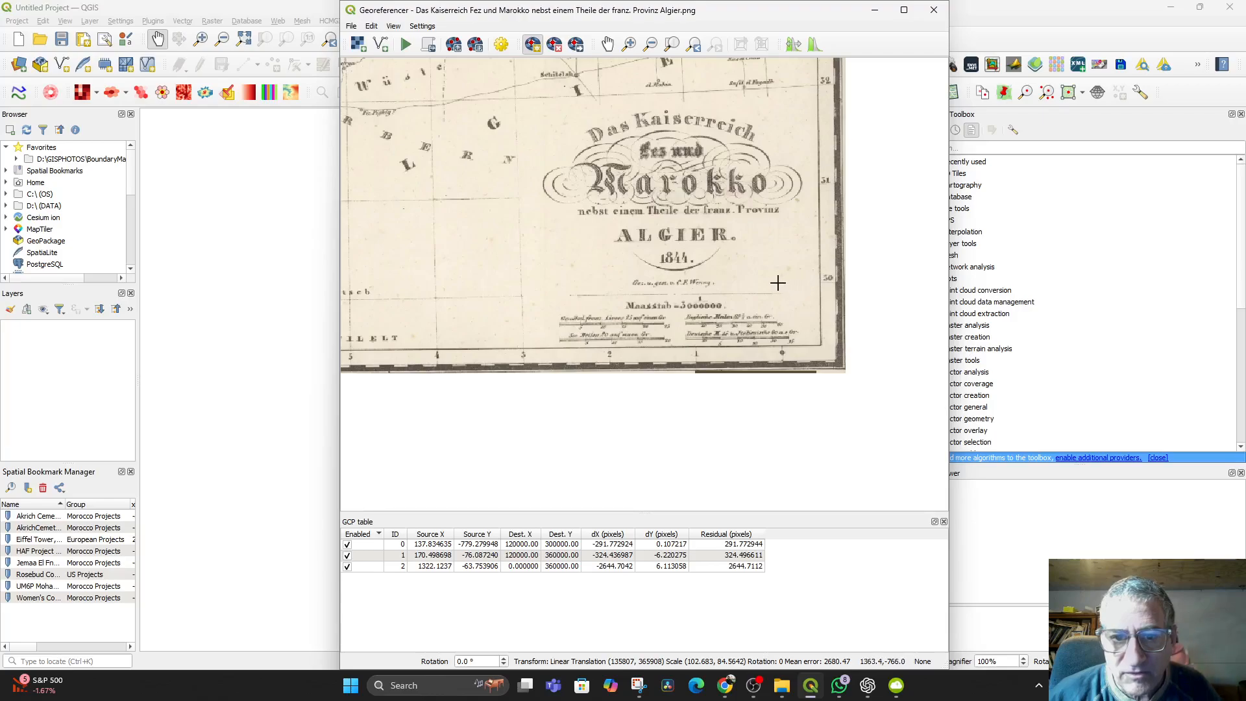
drag(778, 283, 803, 342)
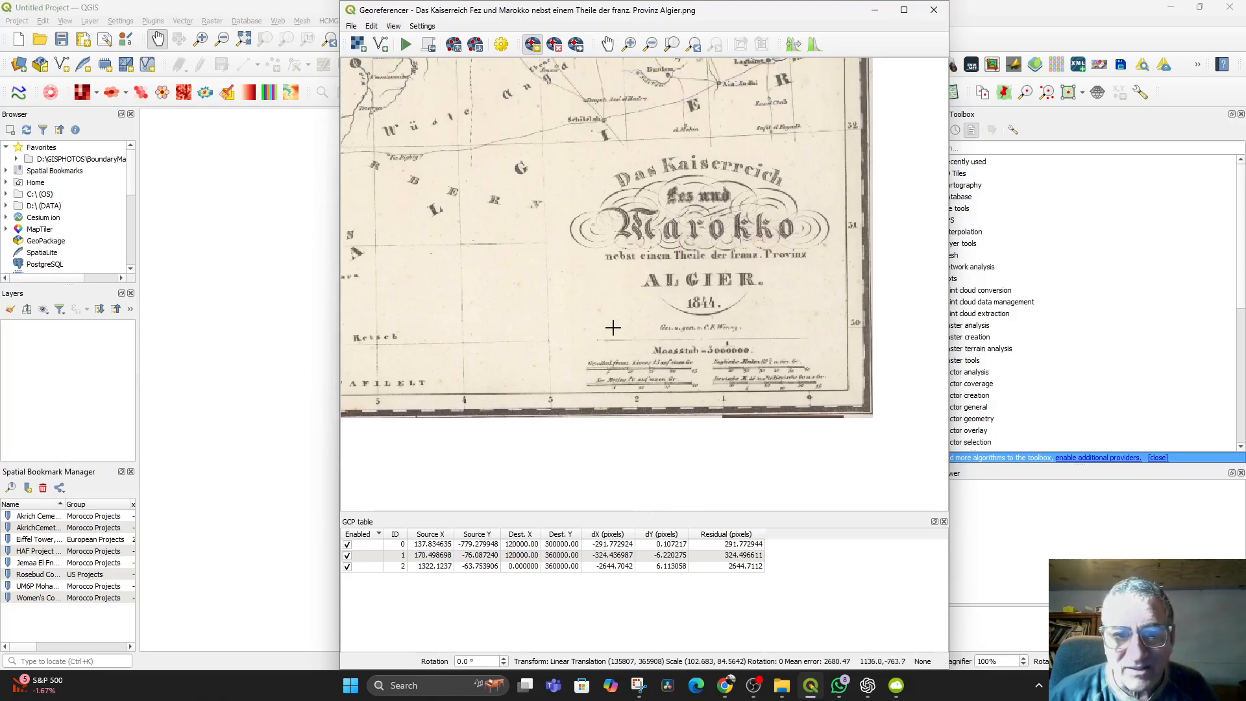
click(806, 326)
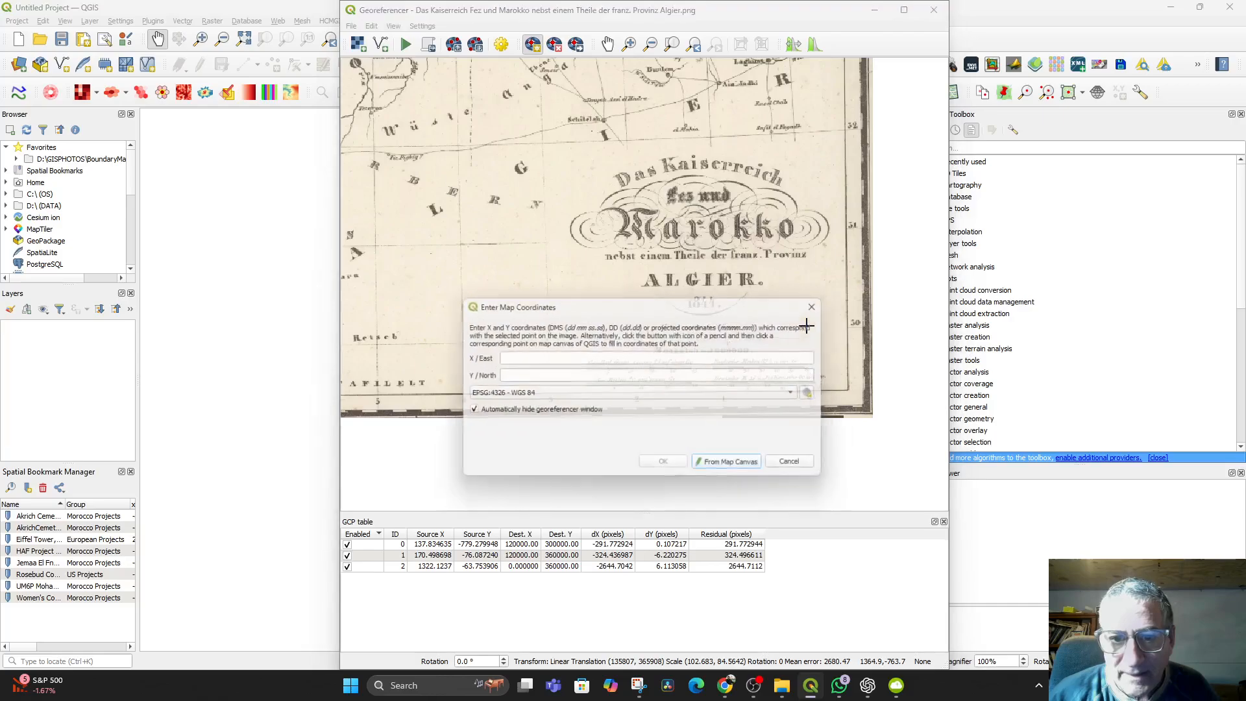
- Set the southeast point's X / East coordinate to 00000 and Y / North coordinate to 300000, and accept the point
click(574, 355)
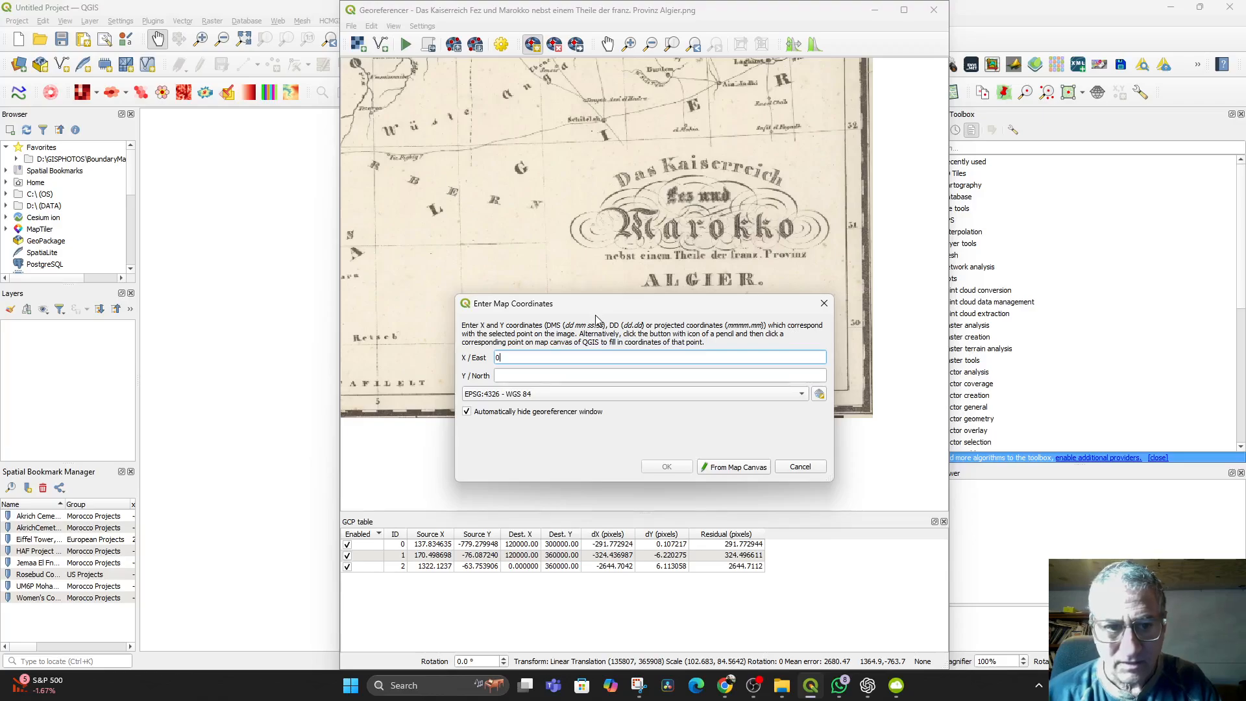
click(570, 375)
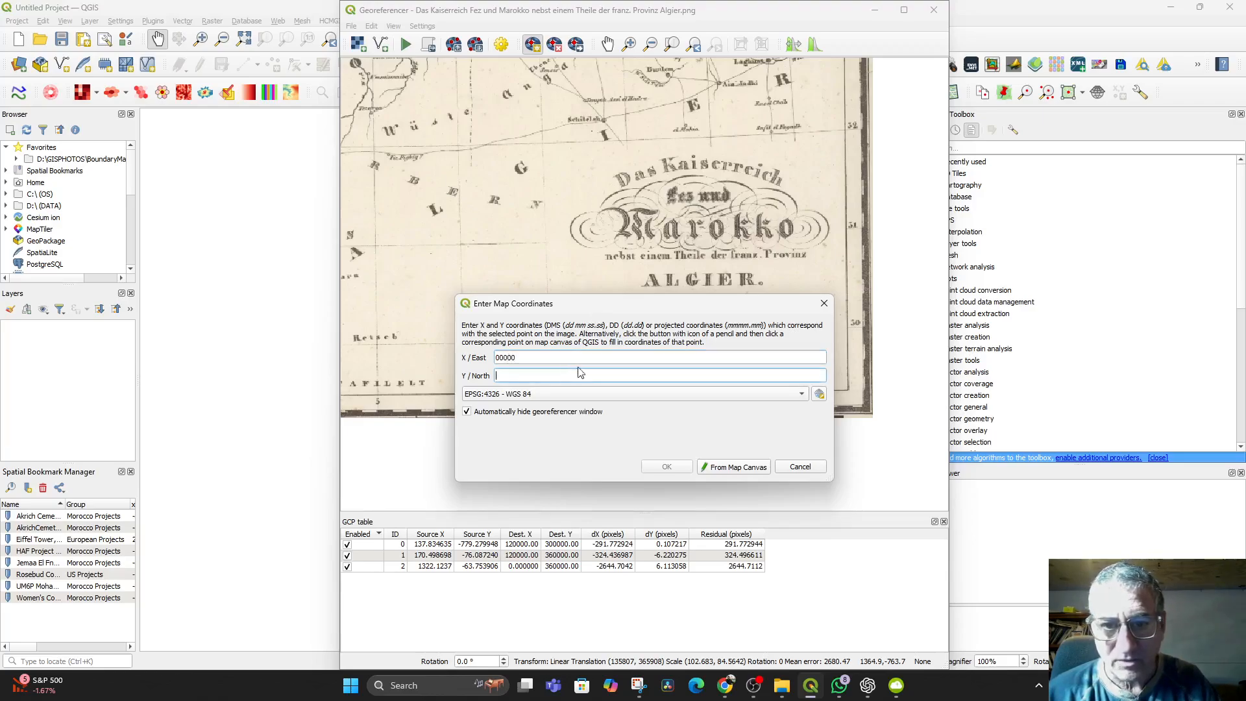
text(300000)
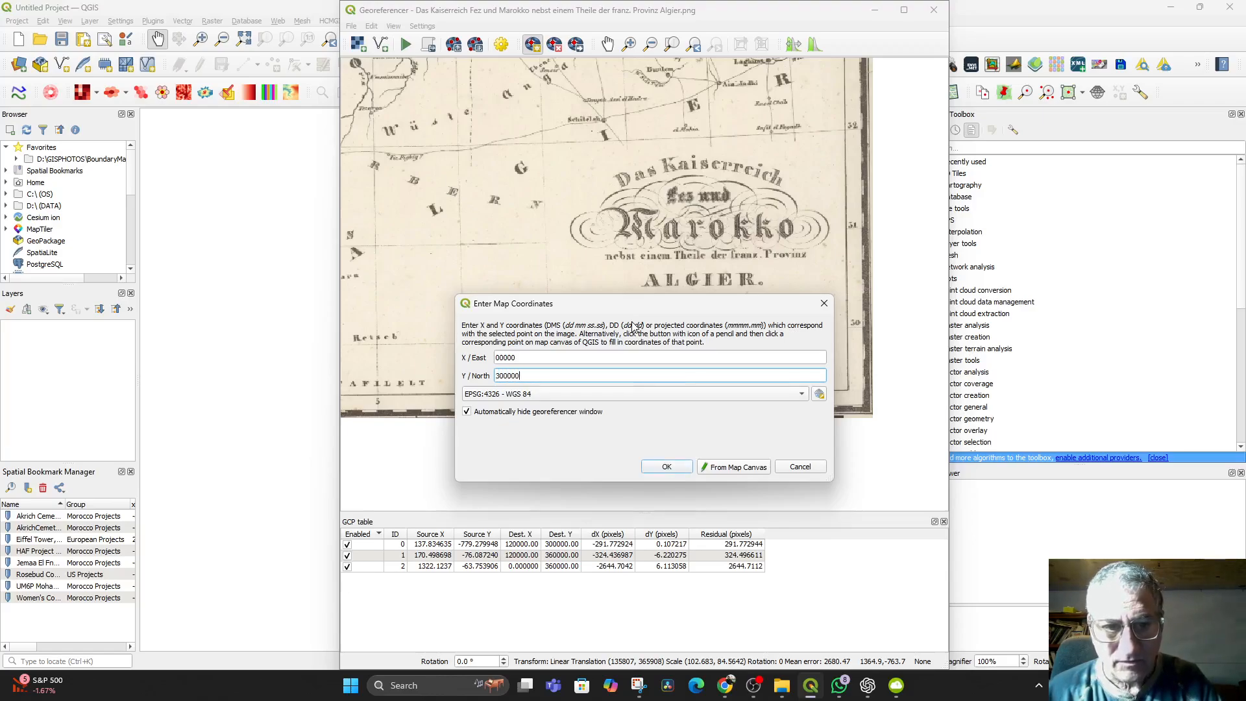
click(667, 468)
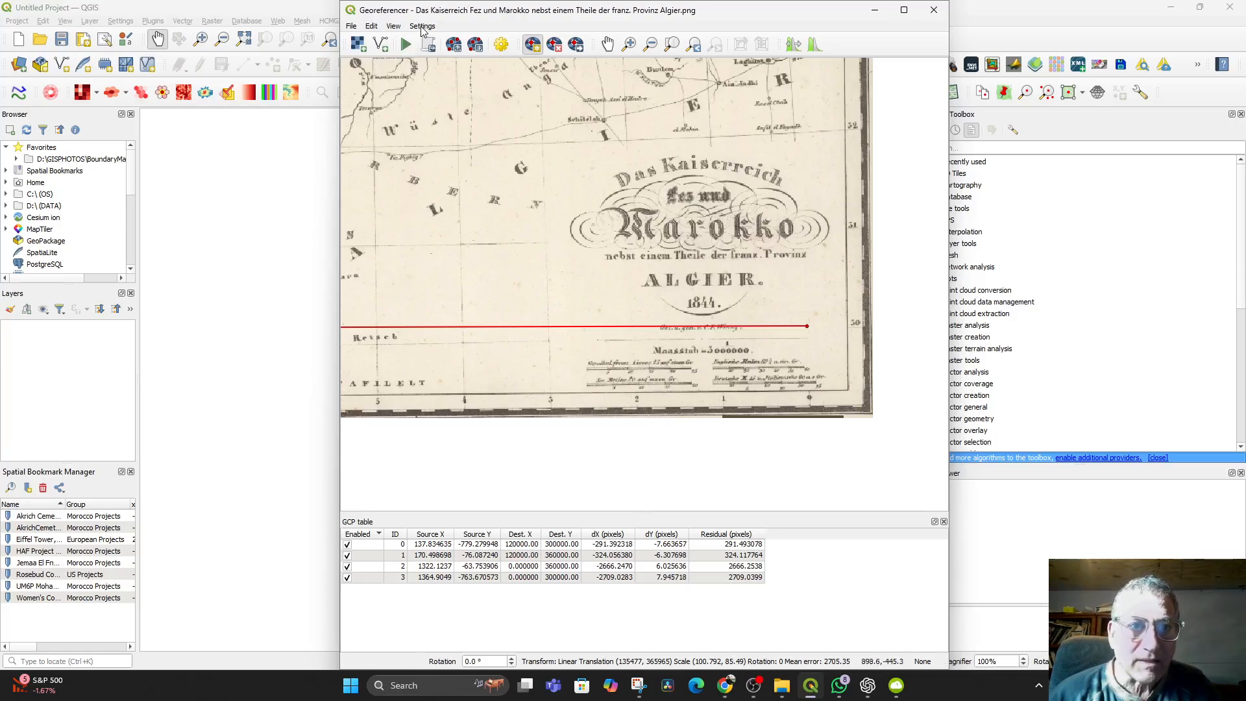
- Open the transformation settings and set the transformation type to Polynomial 1
click(422, 27)
click(496, 16)
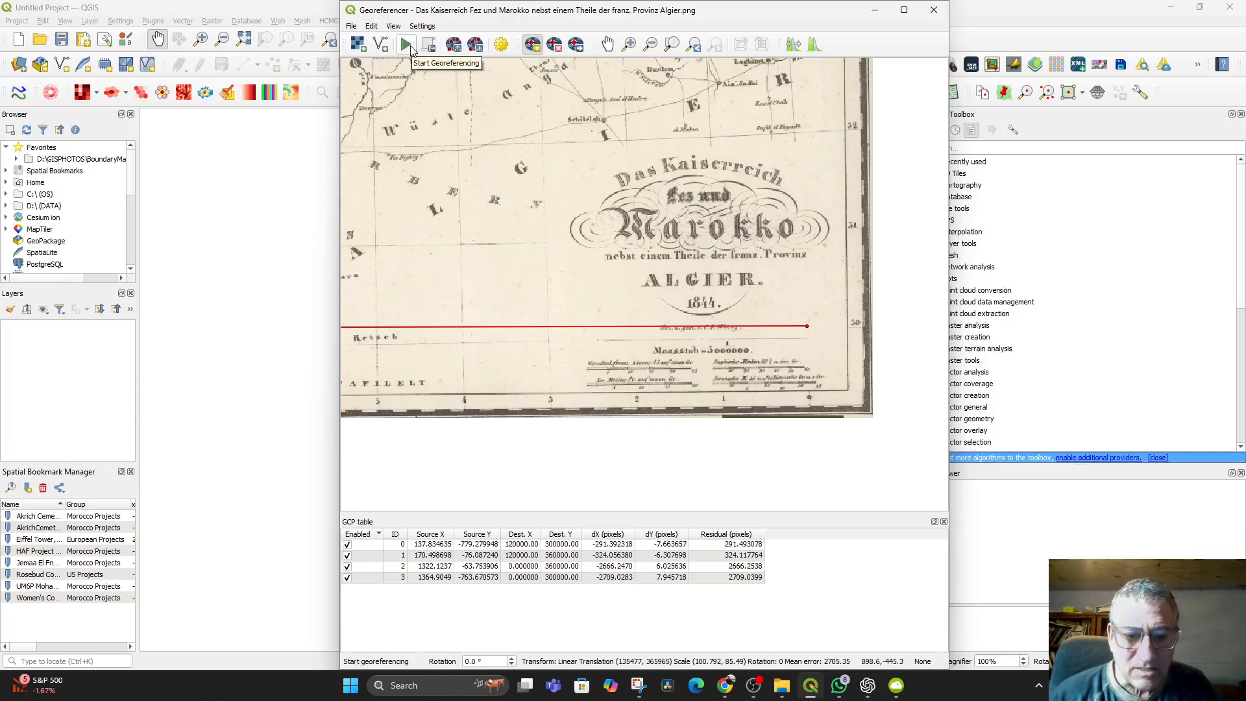
click(406, 45)
click(678, 357)
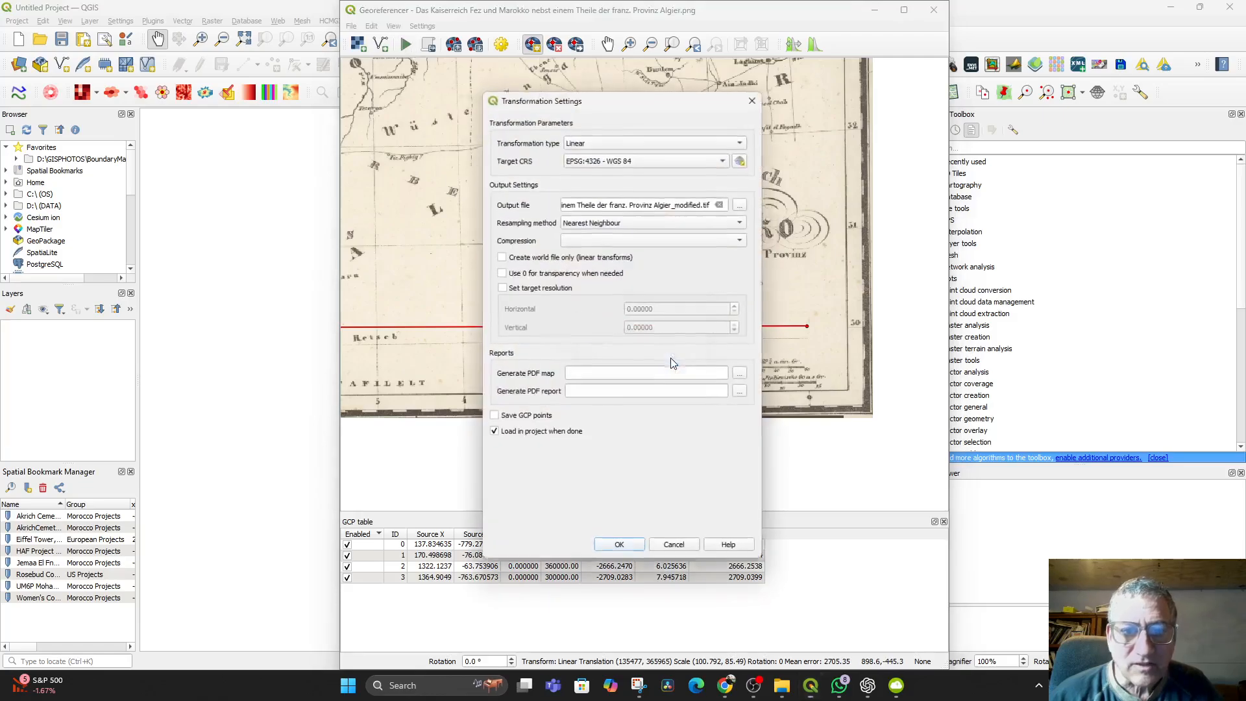
click(608, 143)
click(608, 169)
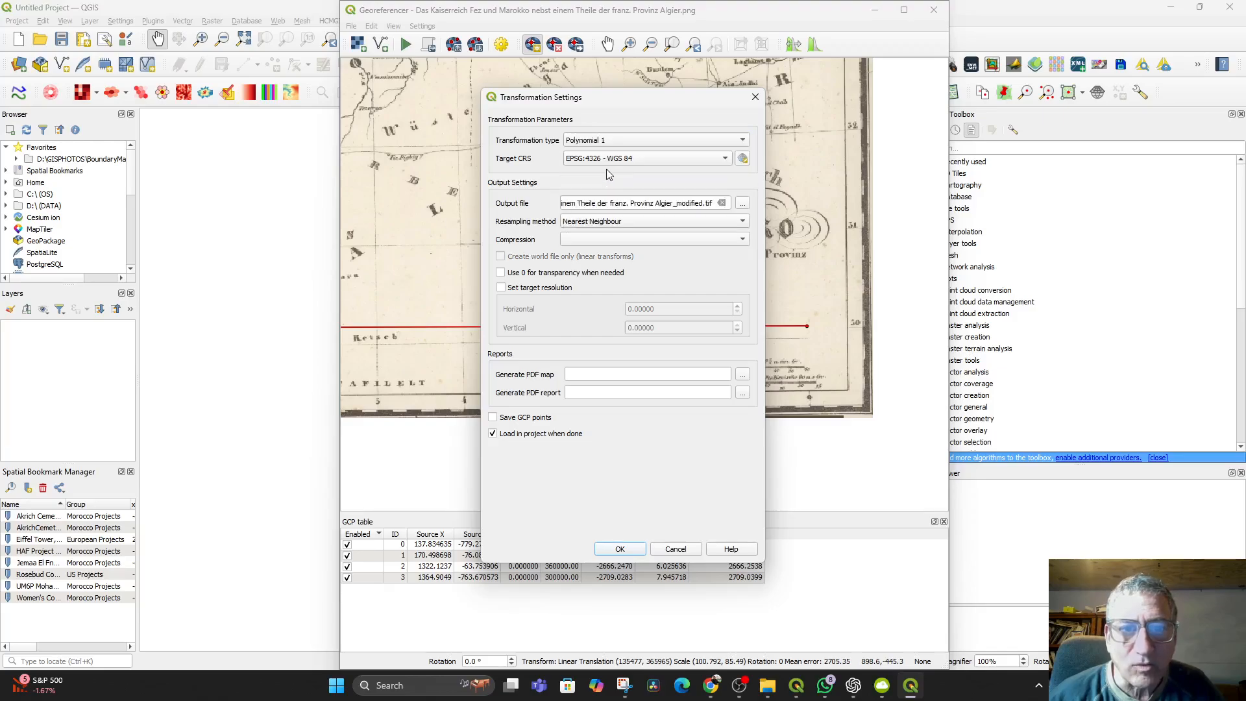
- Check the output file path, enable saving the GCP points, and accept the transformation settings
click(648, 204)
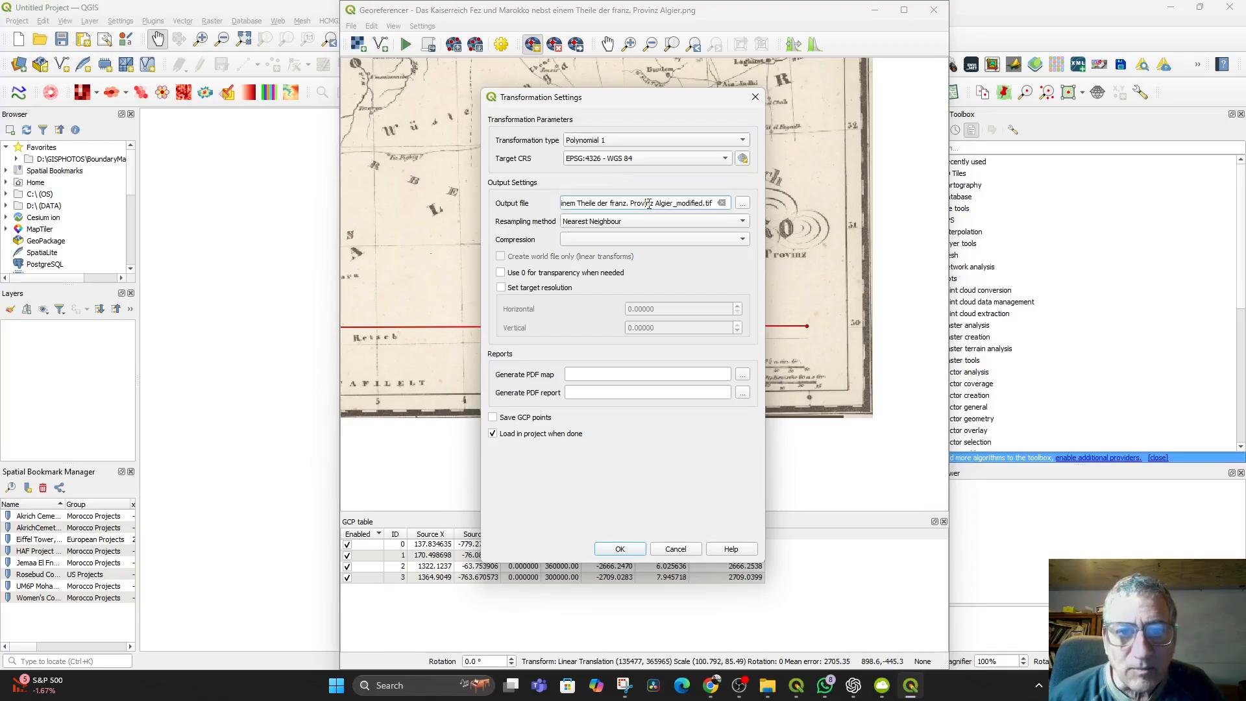
drag(621, 203, 735, 198)
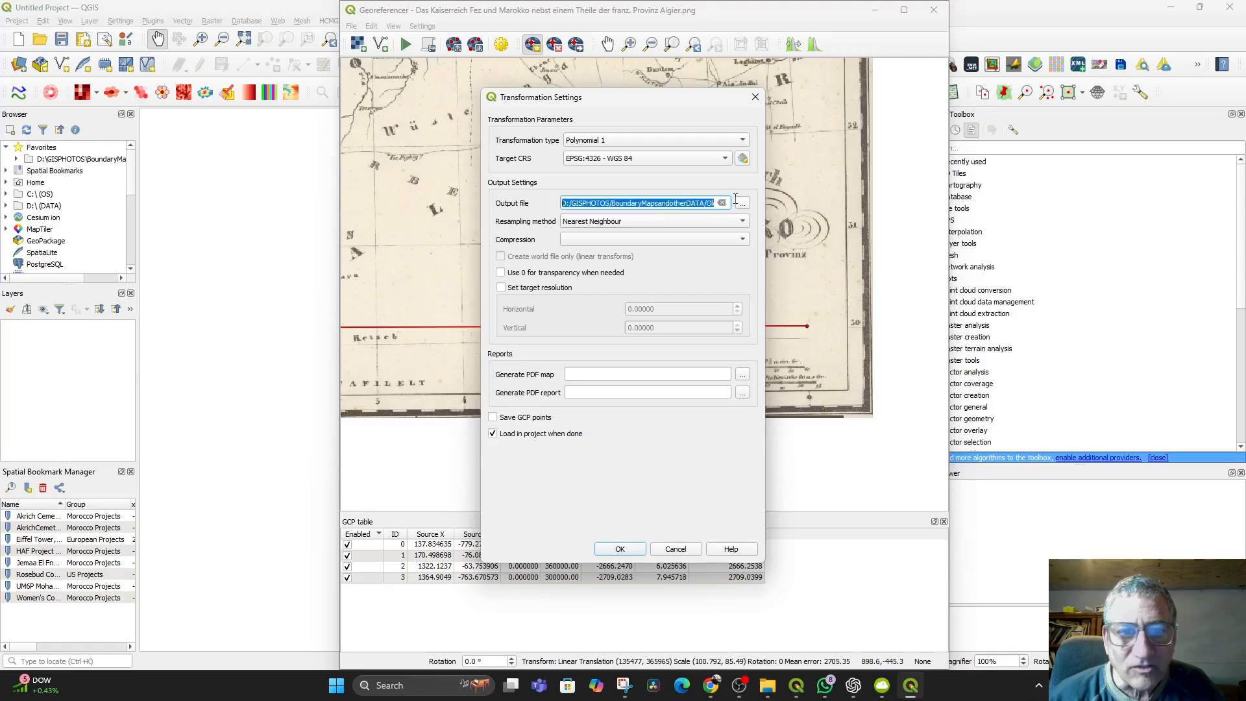
click(672, 225)
click(673, 224)
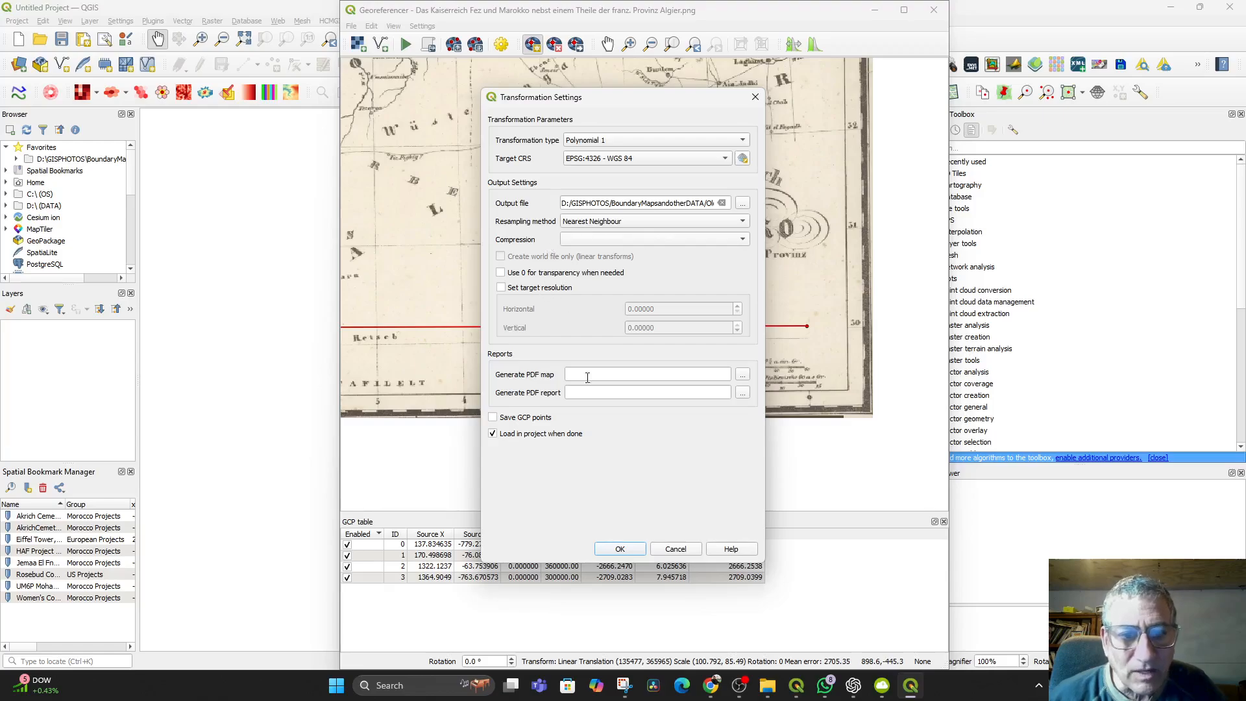
click(493, 418)
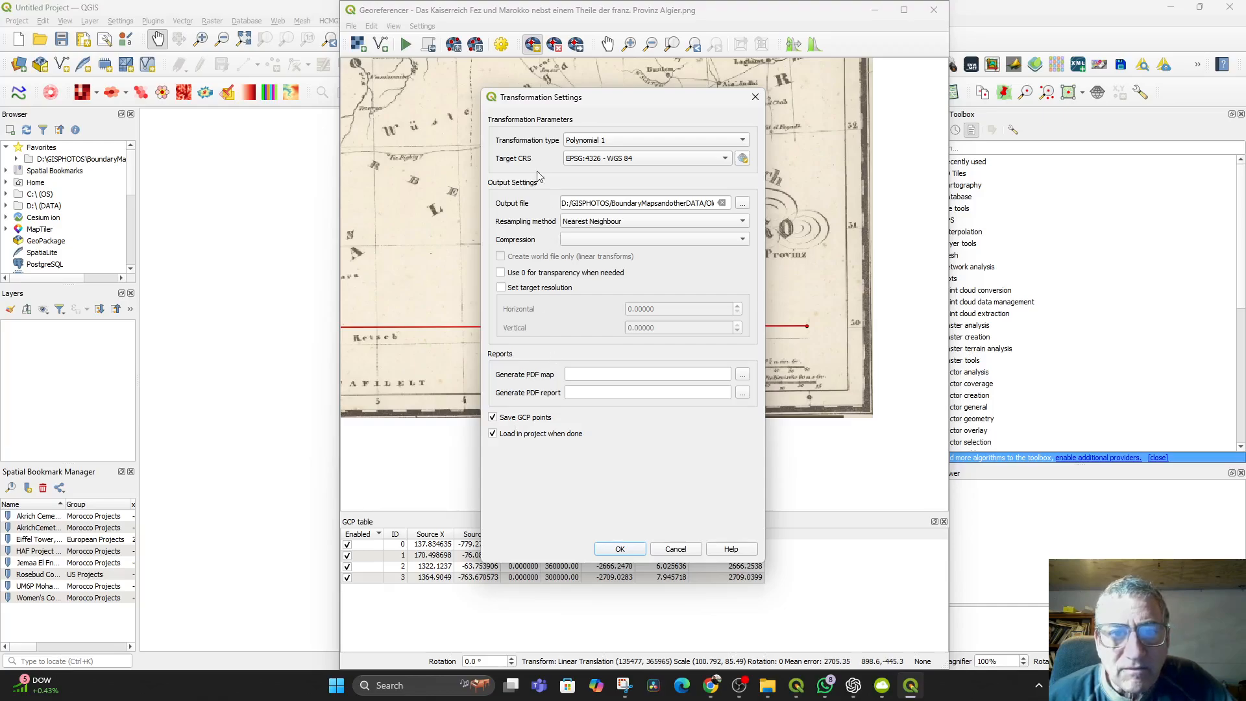
click(618, 549)
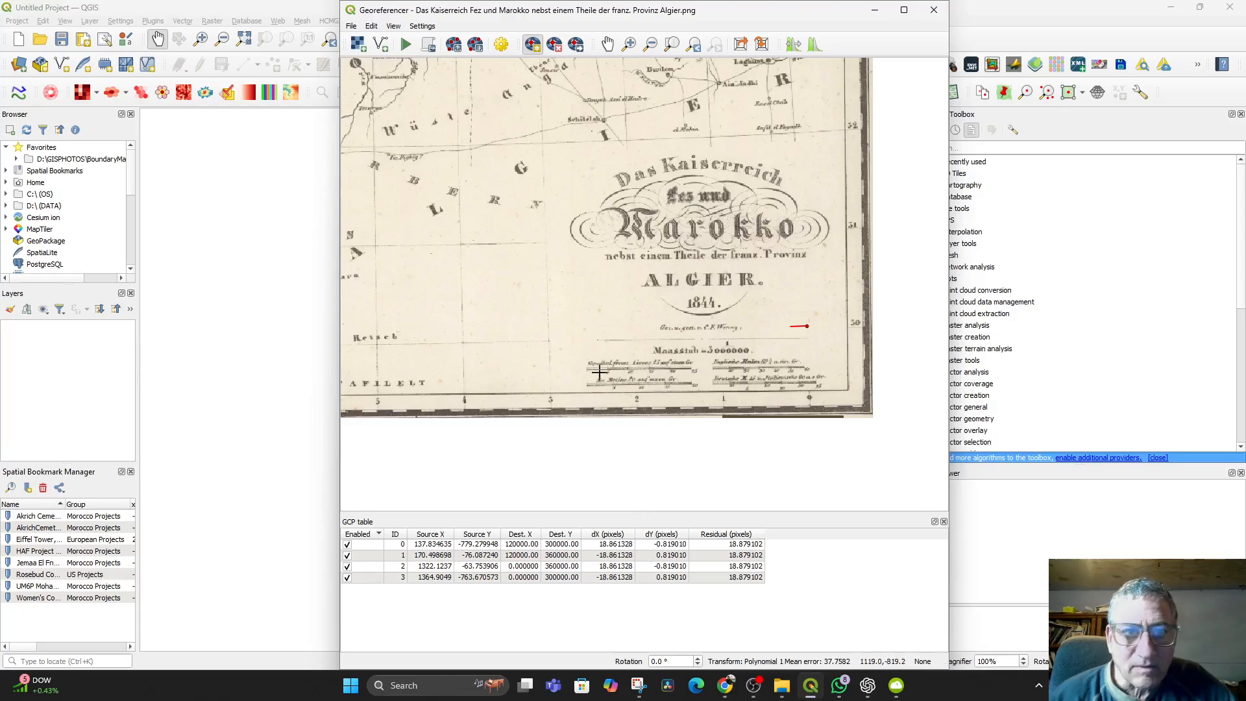
- Inspect the four control points' residual lines across the whole map and run the georeferencing
scroll(600, 371, up, 2)
scroll(599, 371, down, 5)
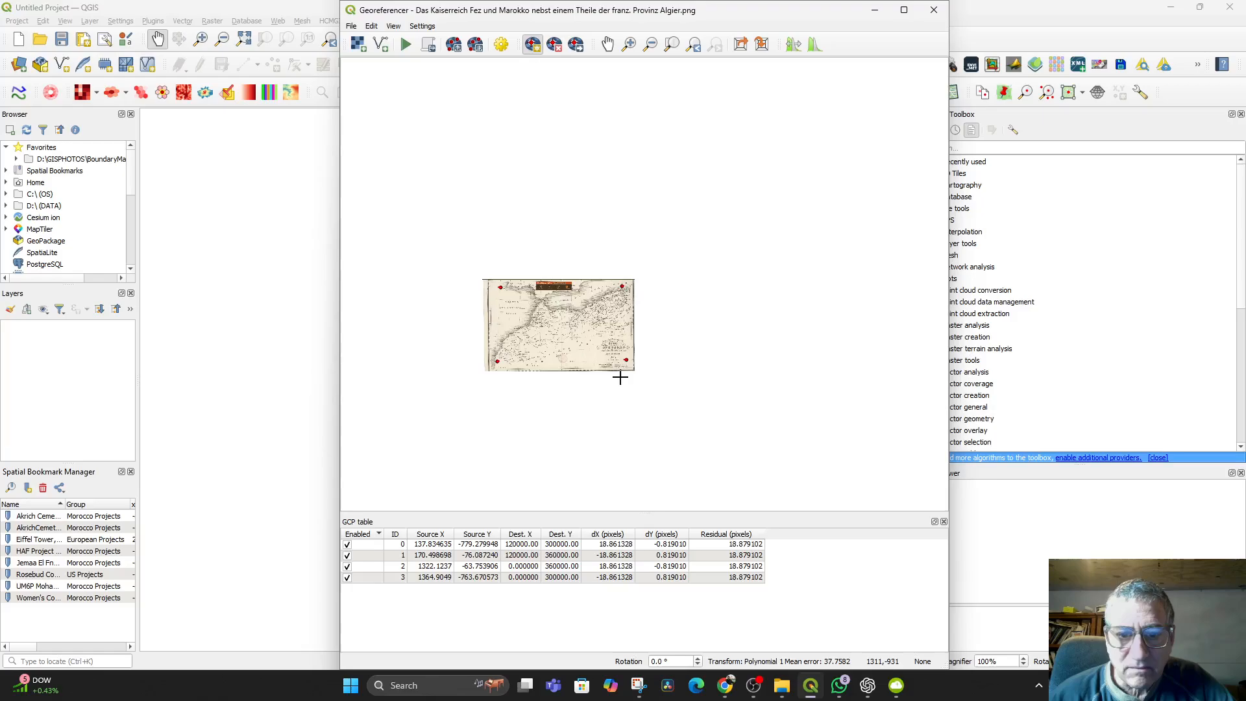
scroll(620, 377, up, 3)
drag(614, 356, 858, 466)
click(406, 44)
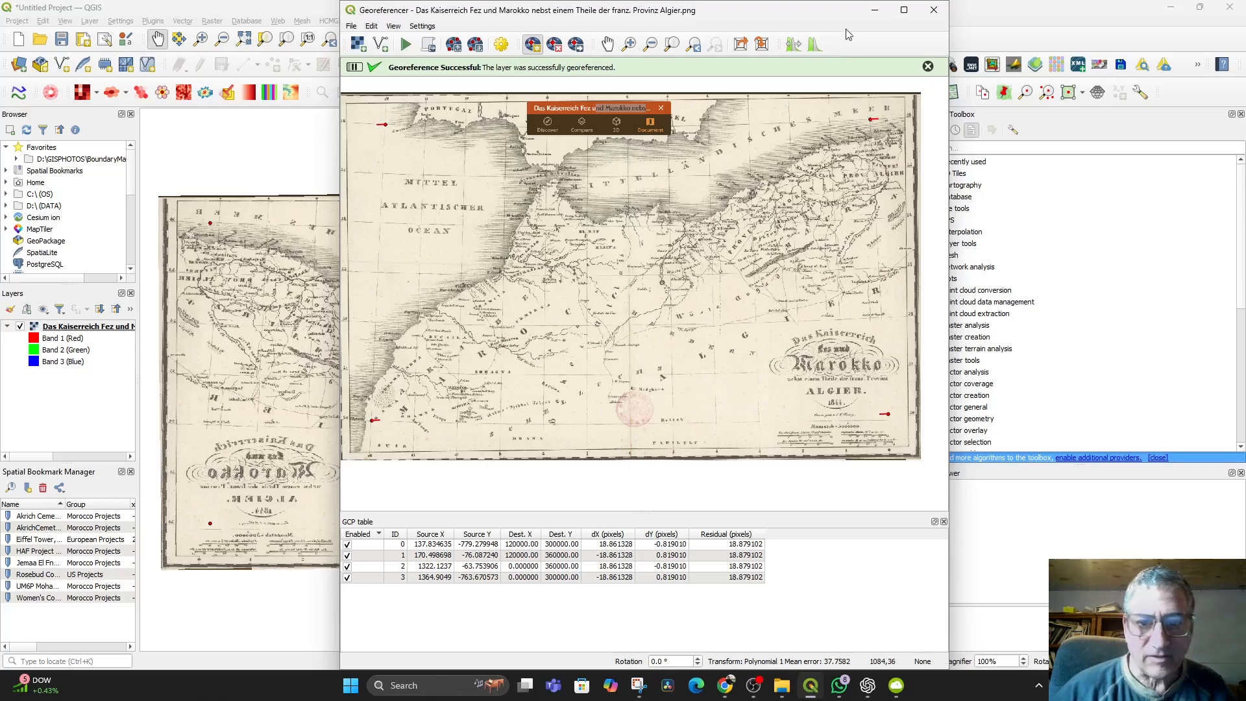
- Minimise the Georeferencer window and examine the orientation of the georeferenced Morocco map in the project canvas
click(878, 13)
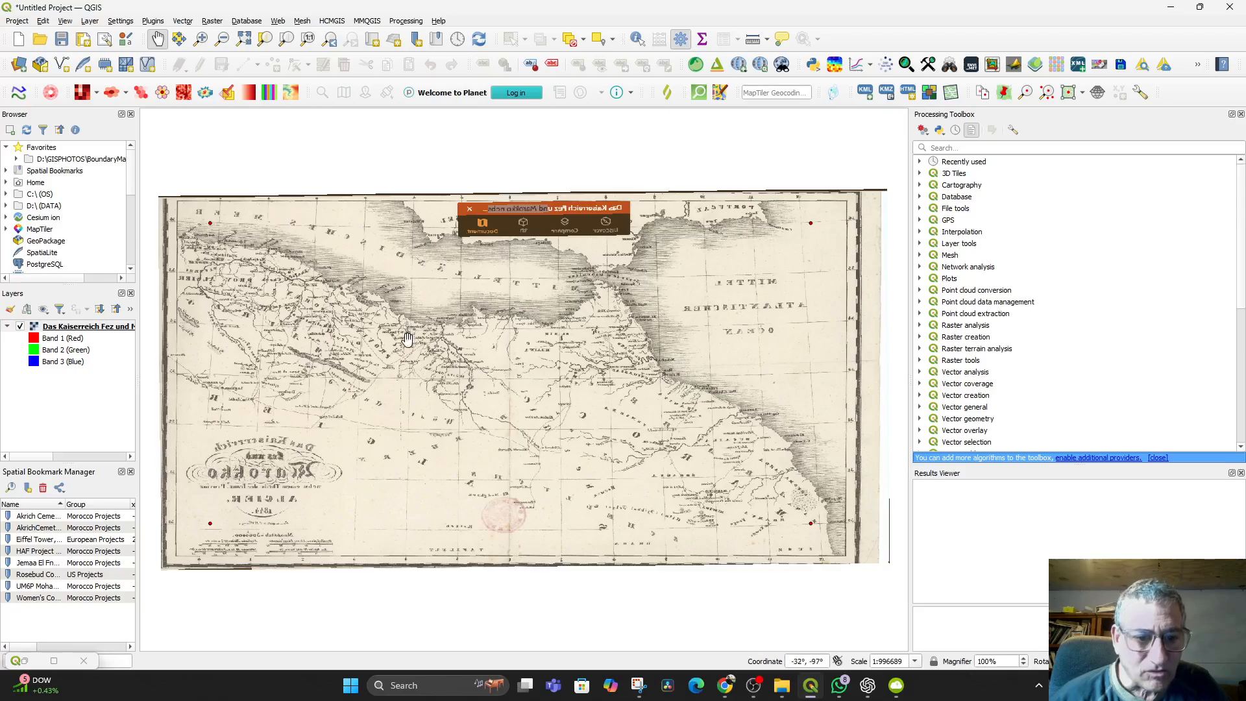
scroll(428, 388, up, 2)
scroll(428, 388, down, 3)
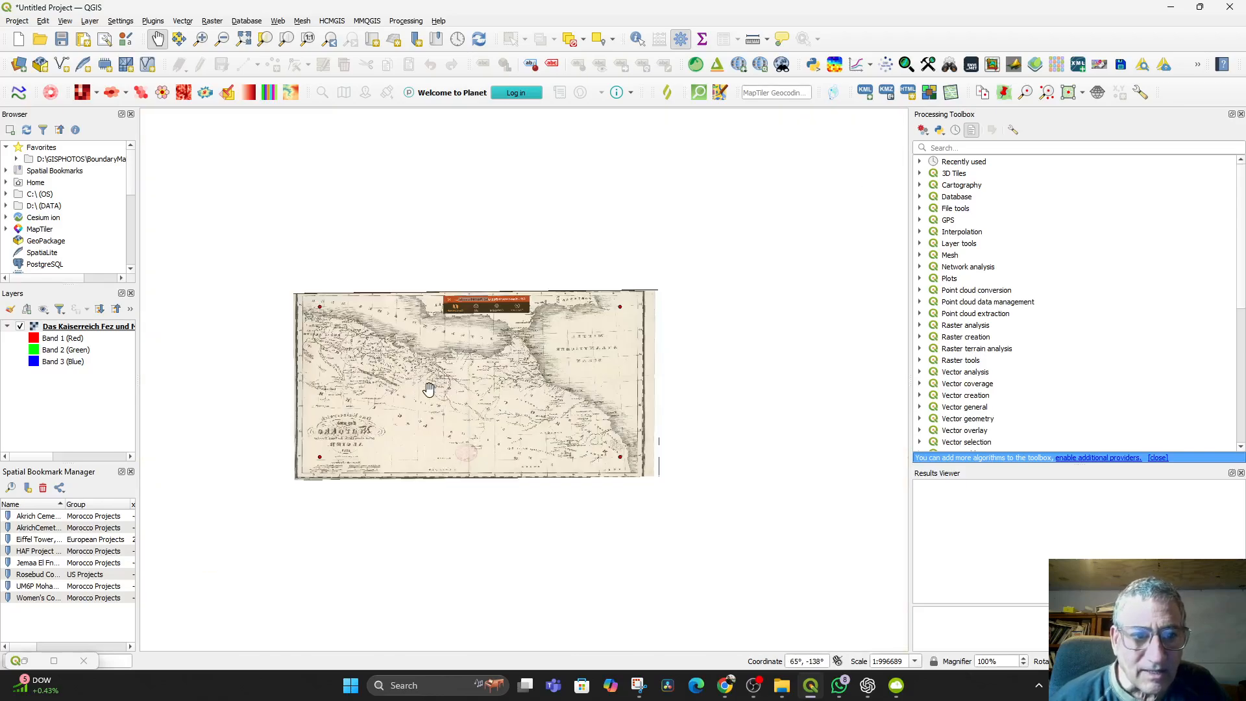
scroll(428, 388, up, 1)
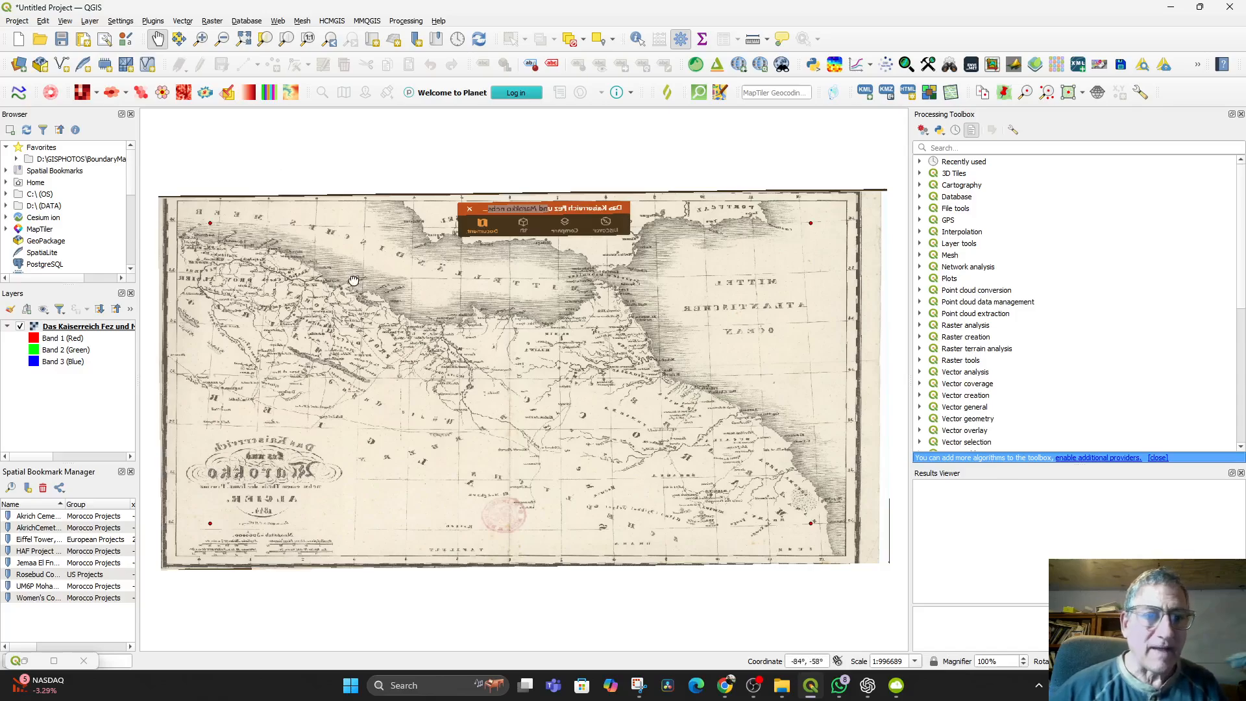
drag(353, 280, 523, 381)
- Remove the georeferenced Das Kaiserreich Fez und Marokko raster layer from the project
click(67, 332)
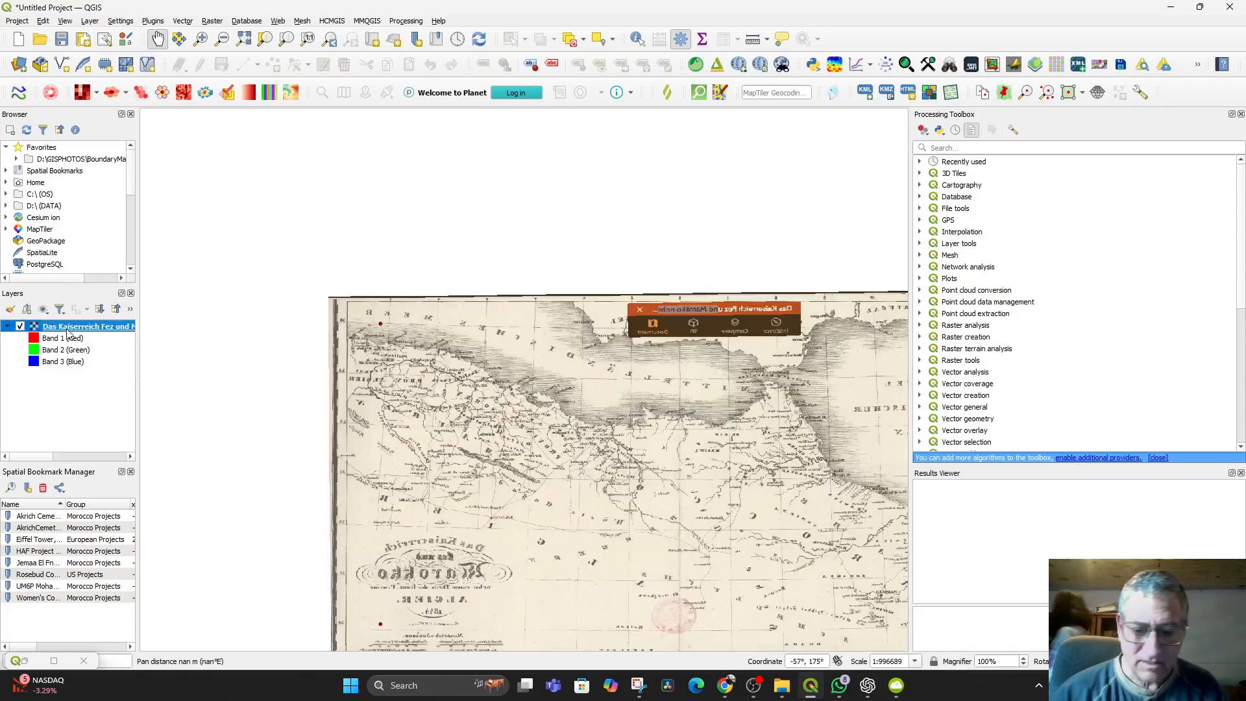
right_click(71, 328)
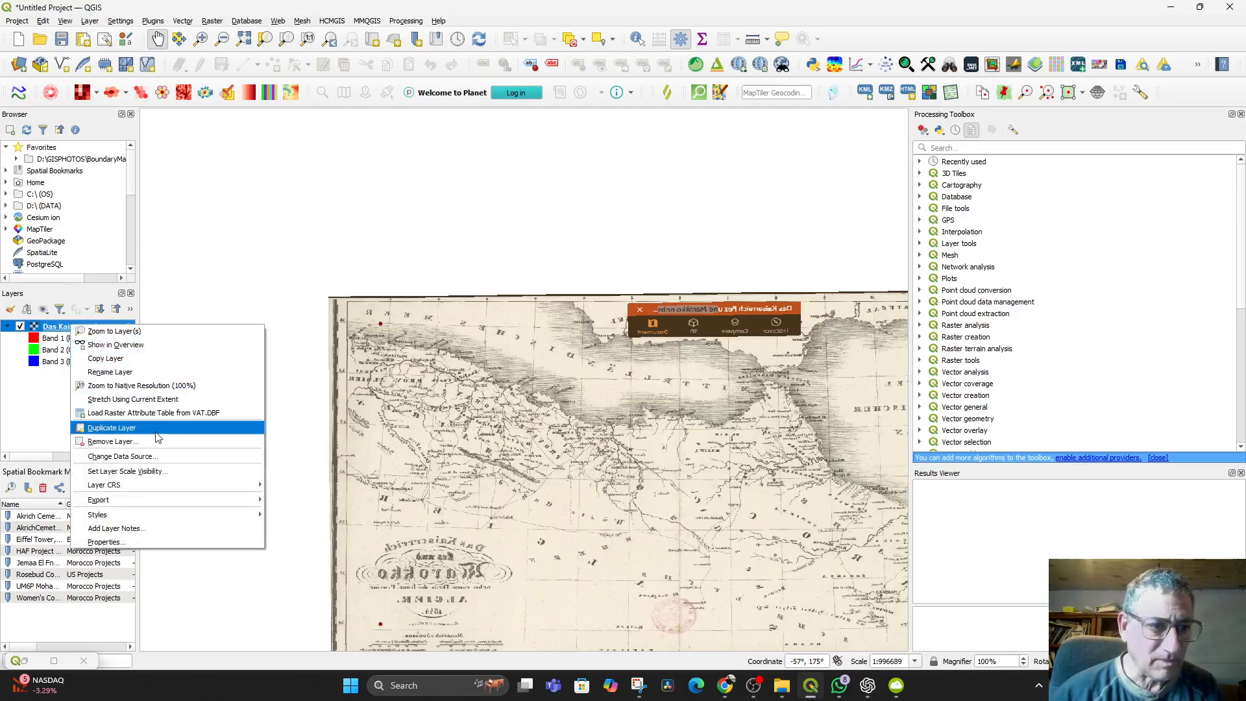
click(110, 441)
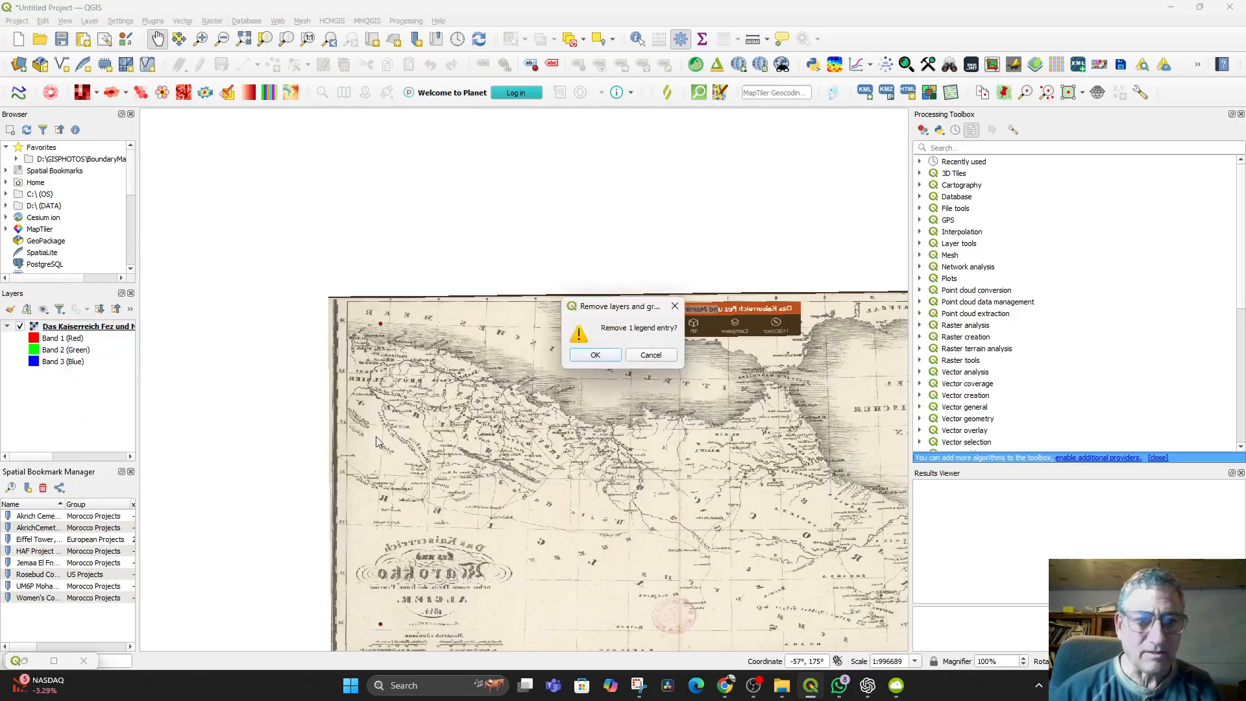
click(596, 354)
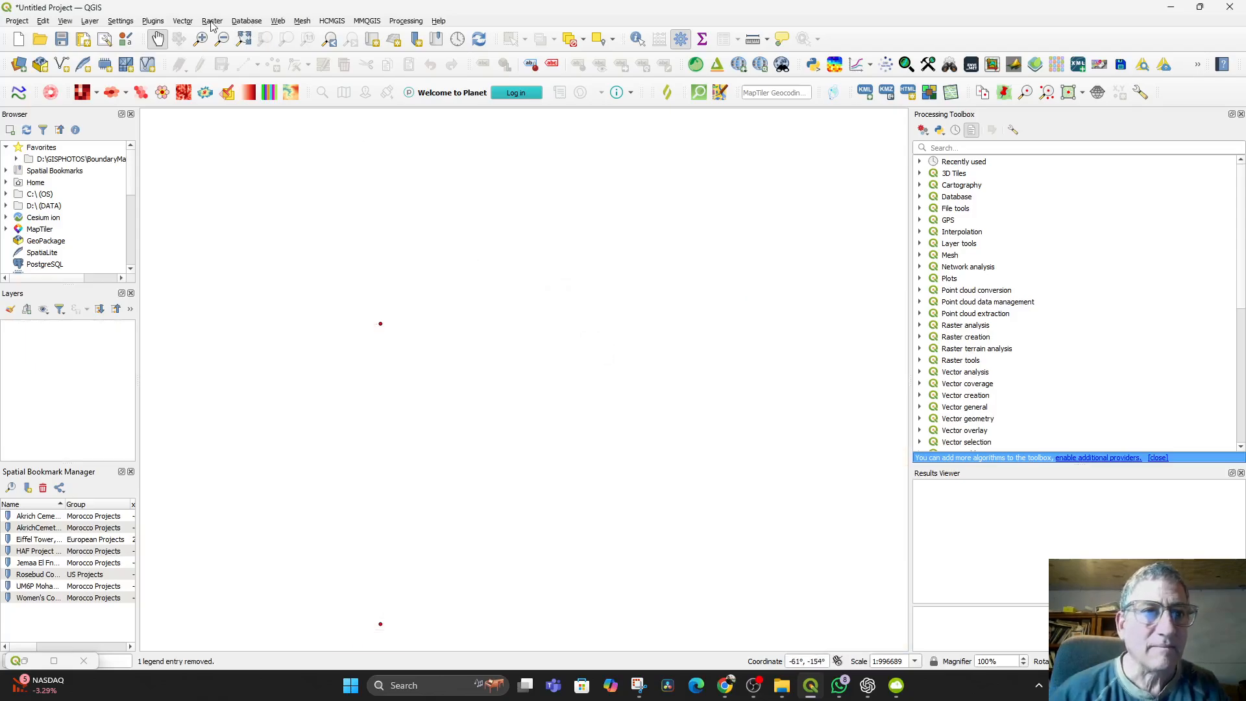
- Bring back the Georeferencer window that holds the Morocco map and its control points
click(90, 21)
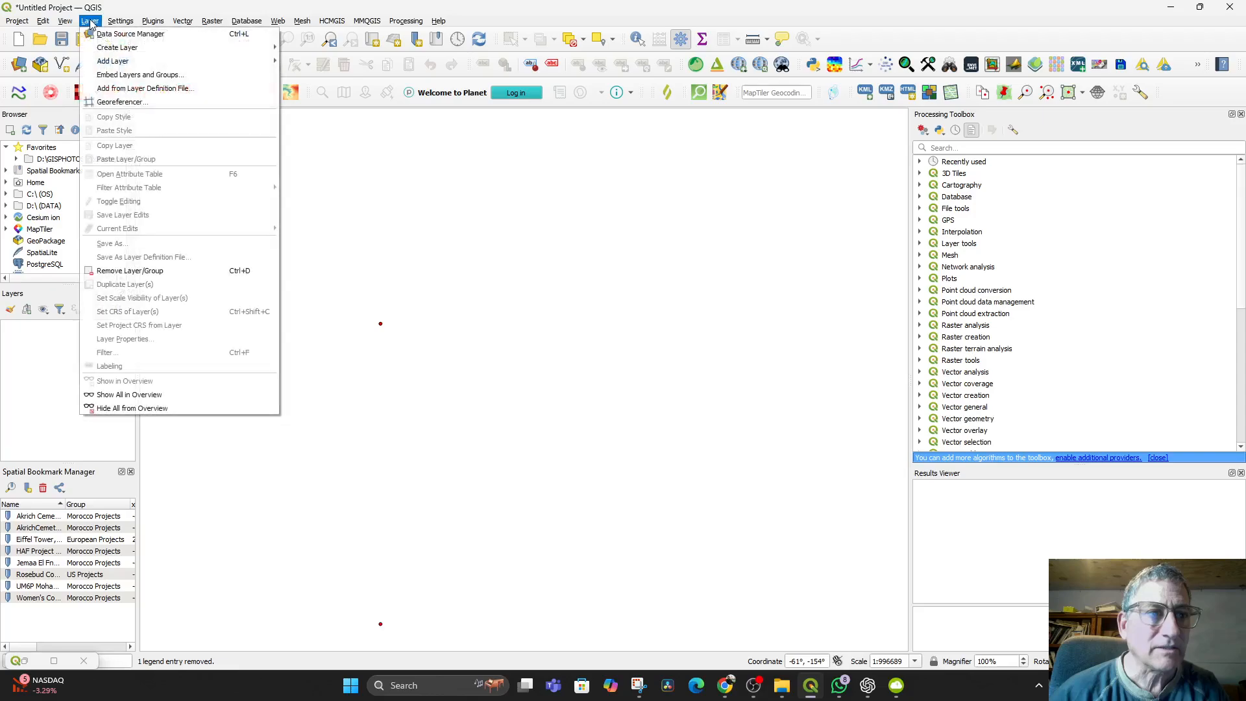
click(130, 102)
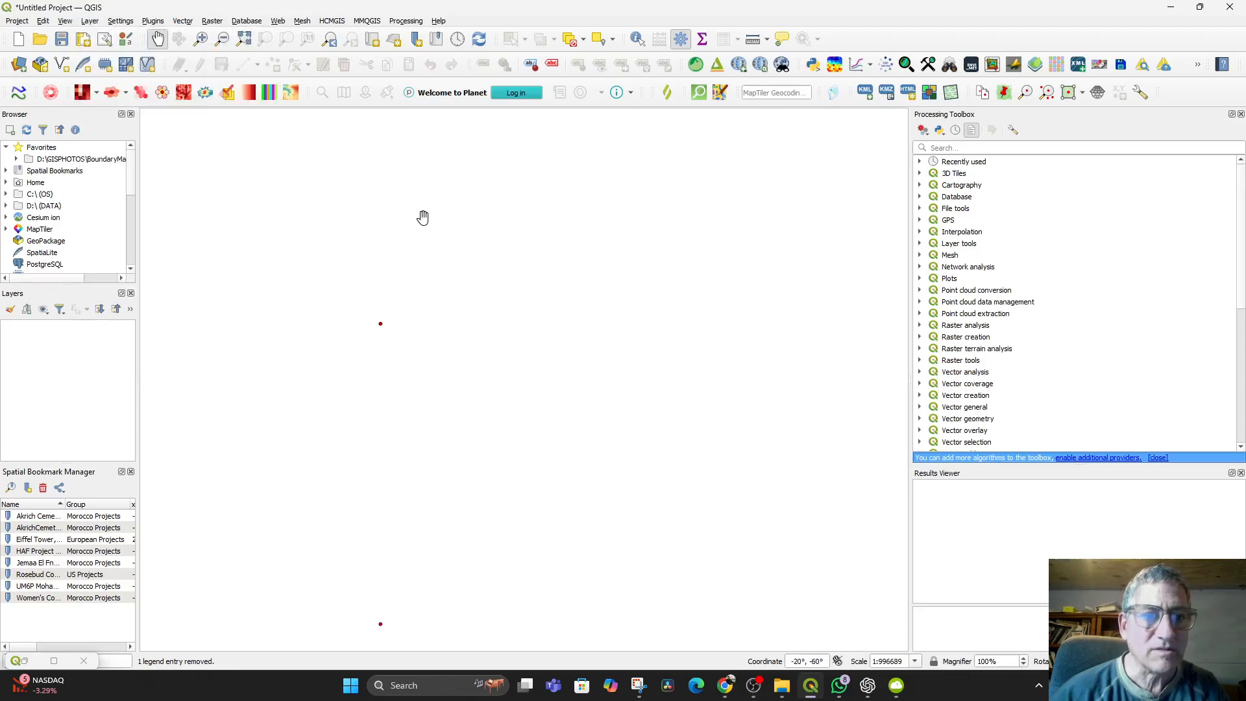
scroll(492, 364, down, 1)
drag(549, 424, 522, 413)
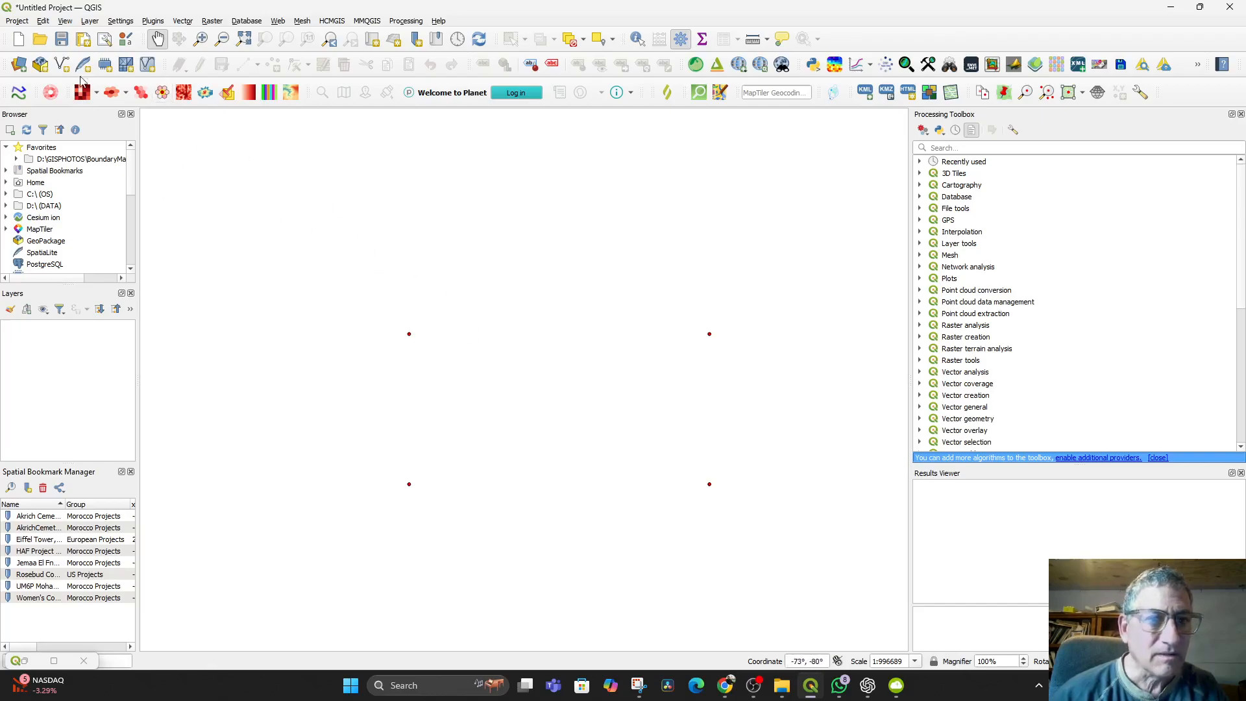
click(90, 22)
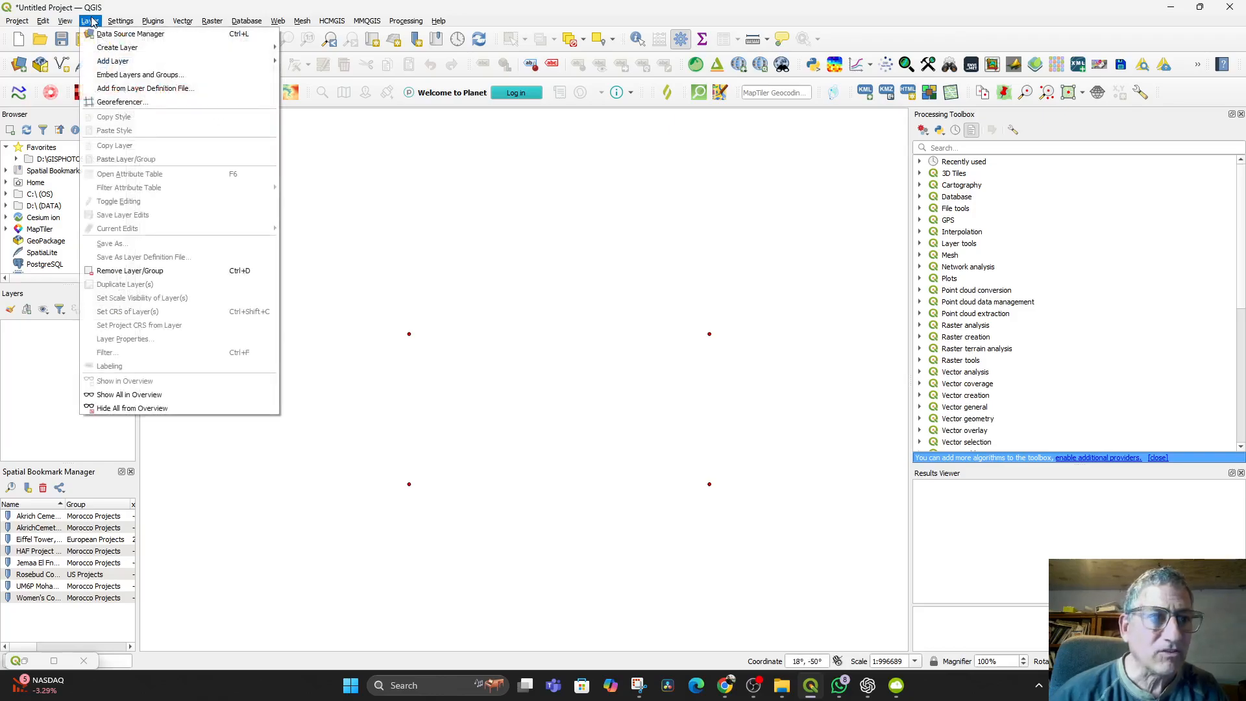
click(136, 102)
drag(355, 336, 439, 356)
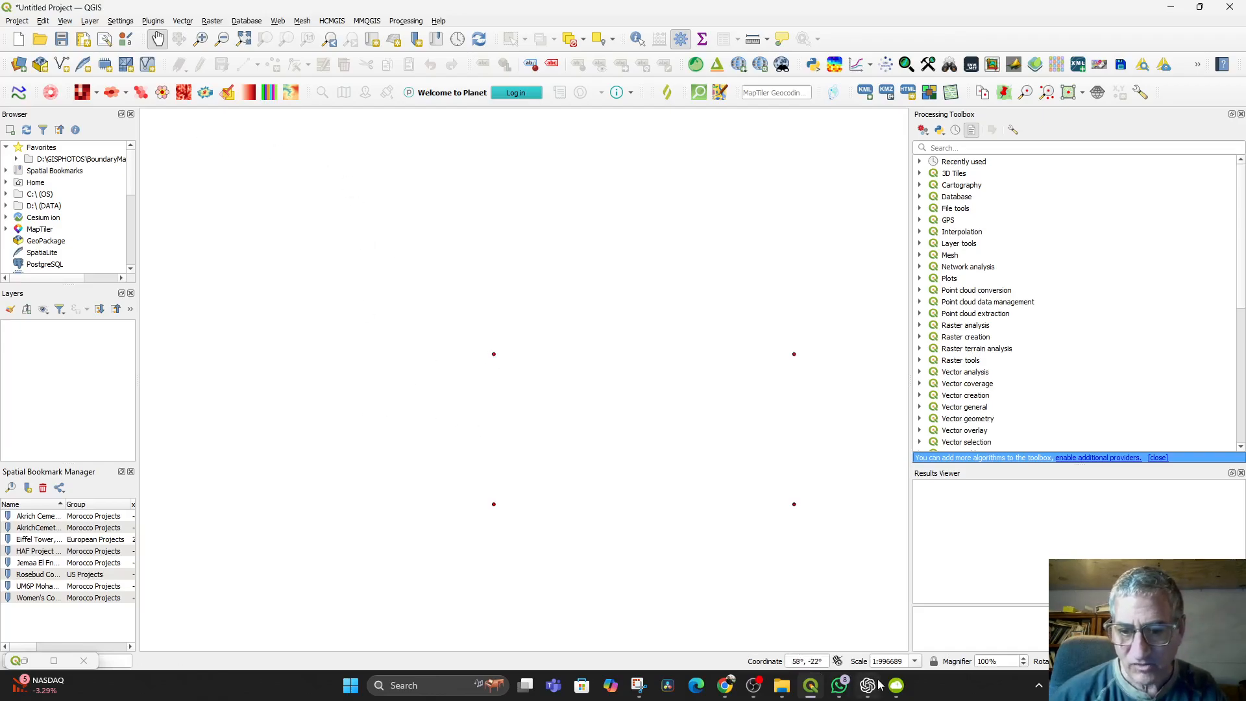
click(817, 695)
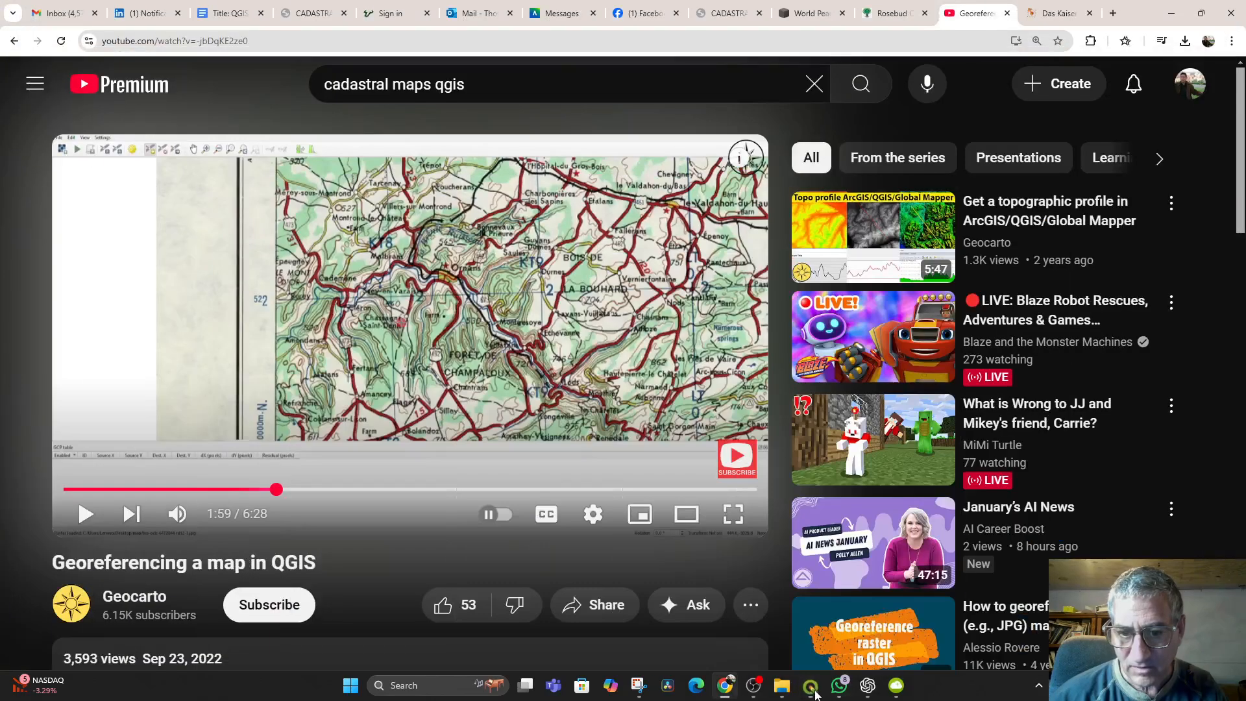
click(812, 688)
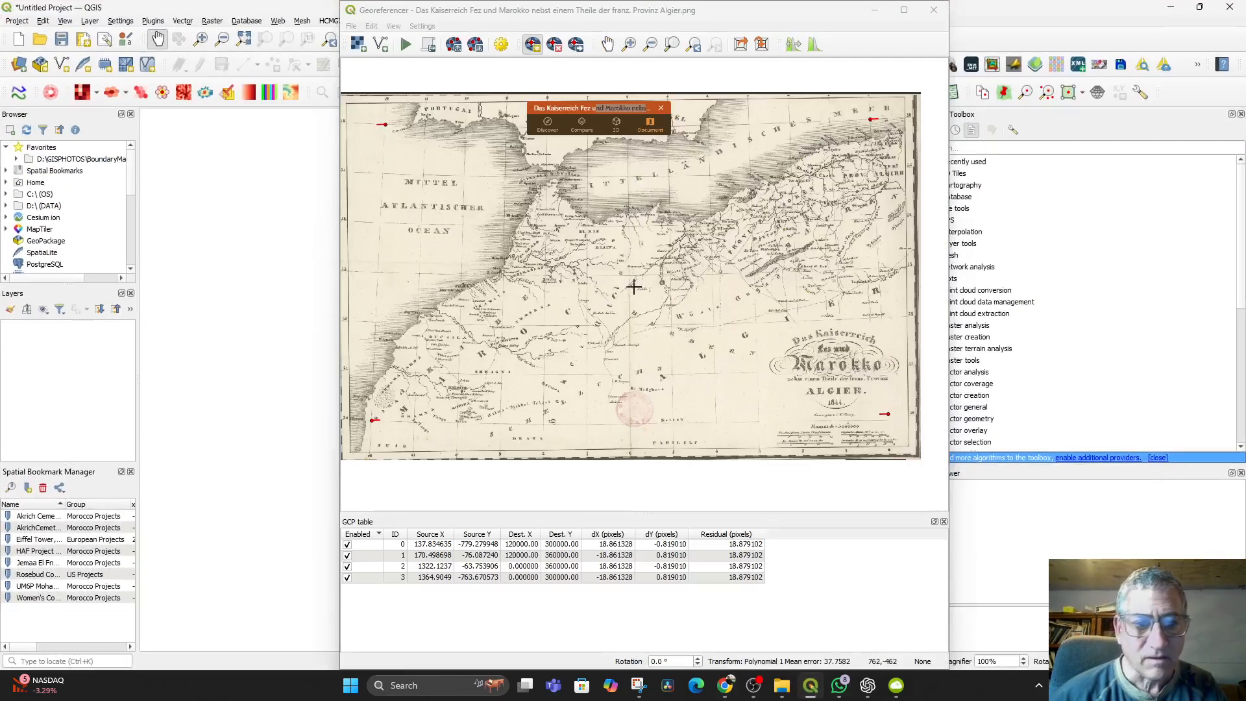
- Make the Source Y values of control points 0 and 1 positive, 779.279948 and 76.087240
scroll(570, 272, up, 2)
scroll(570, 273, down, 3)
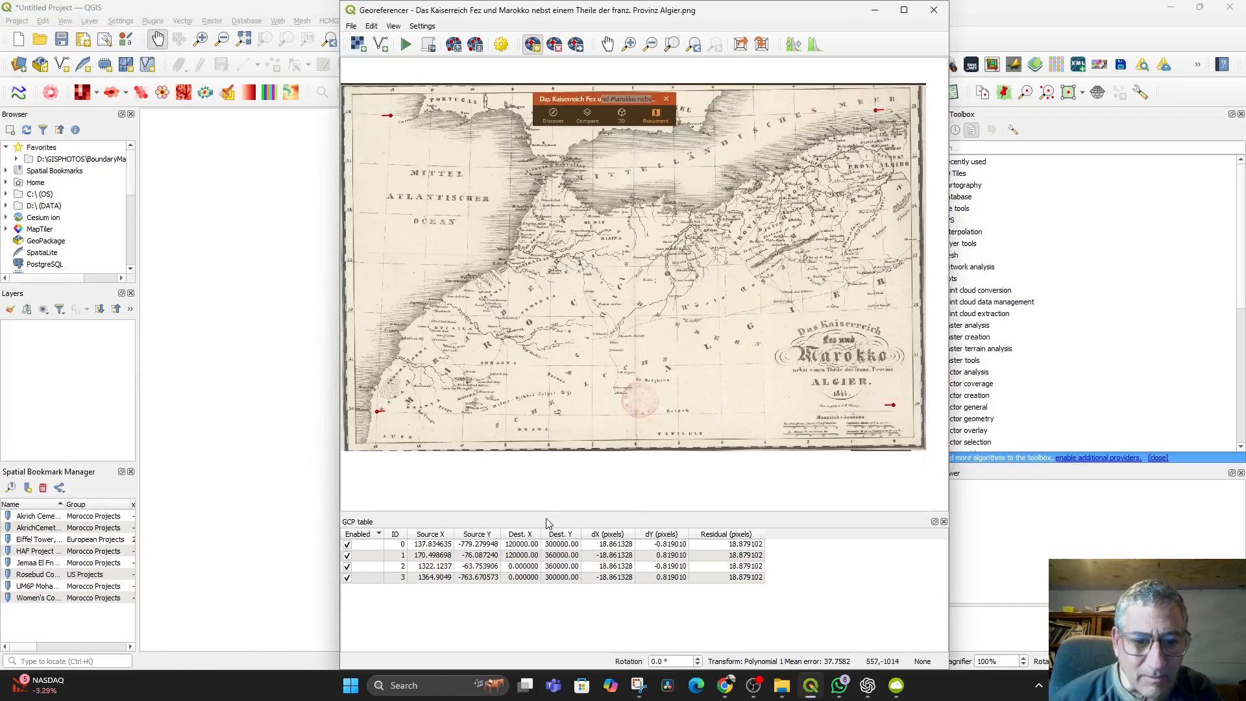
click(462, 548)
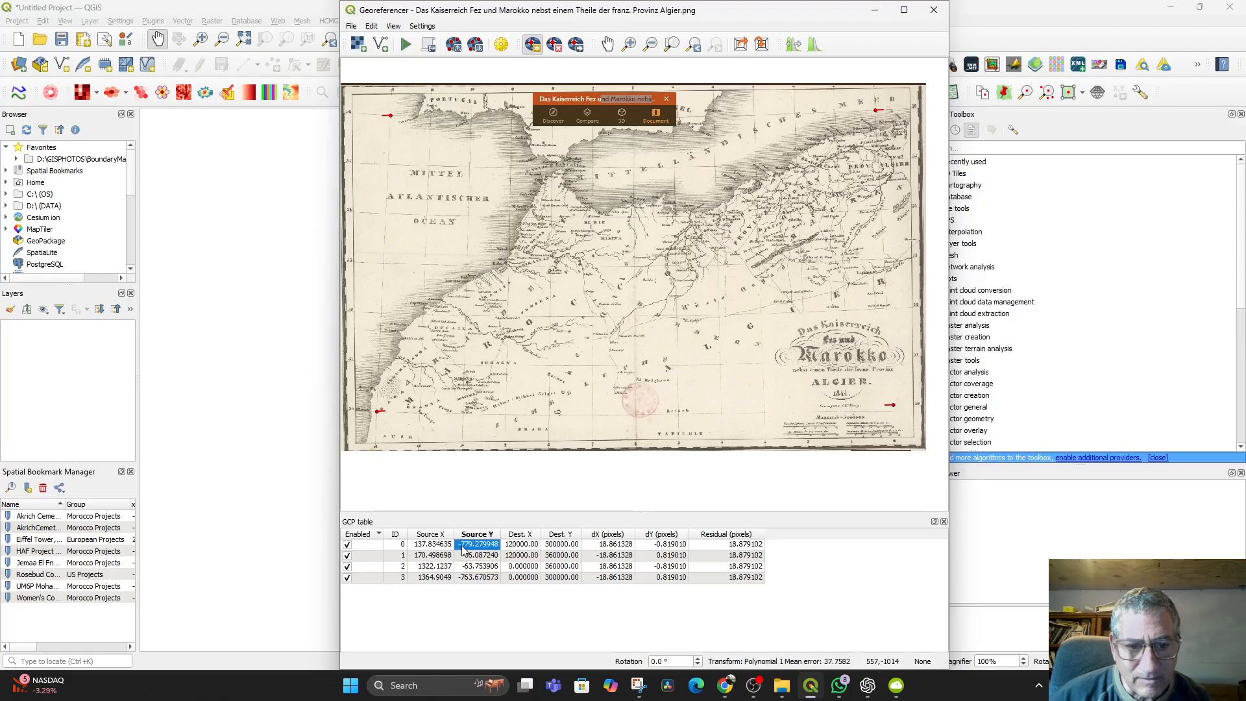
double_click(462, 548)
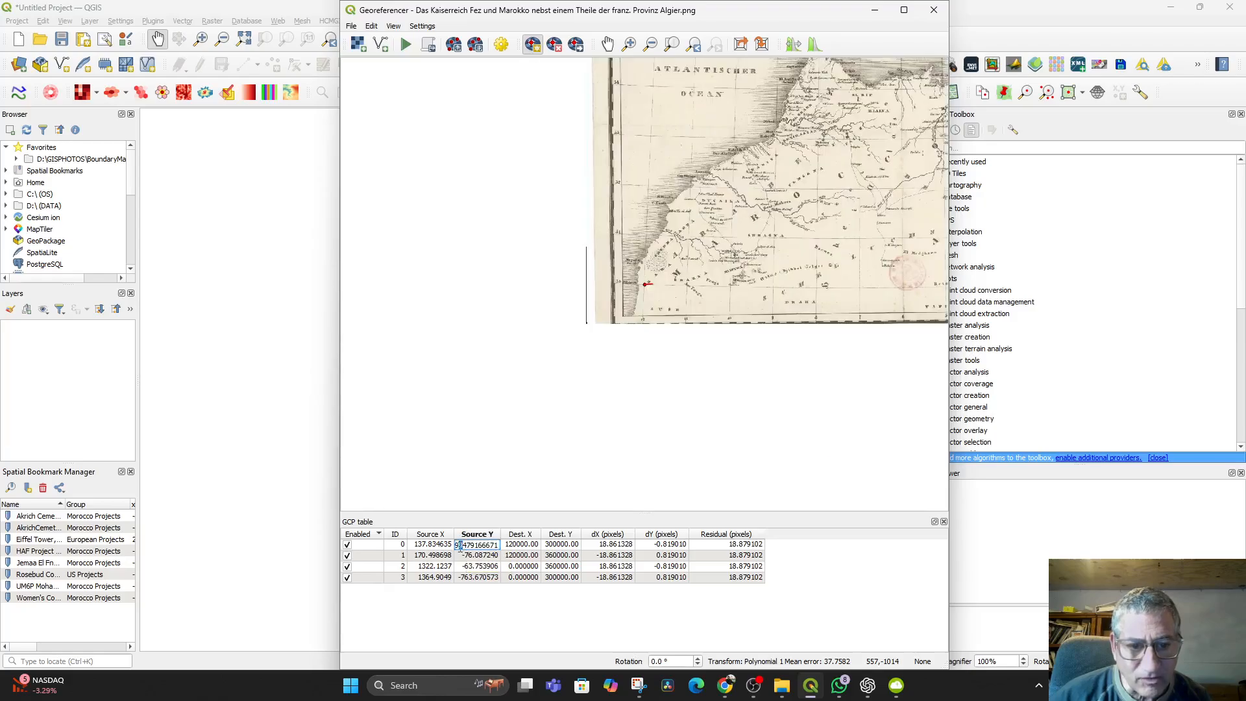
click(460, 546)
key(Delete)
double_click(464, 556)
click(456, 556)
key(Return)
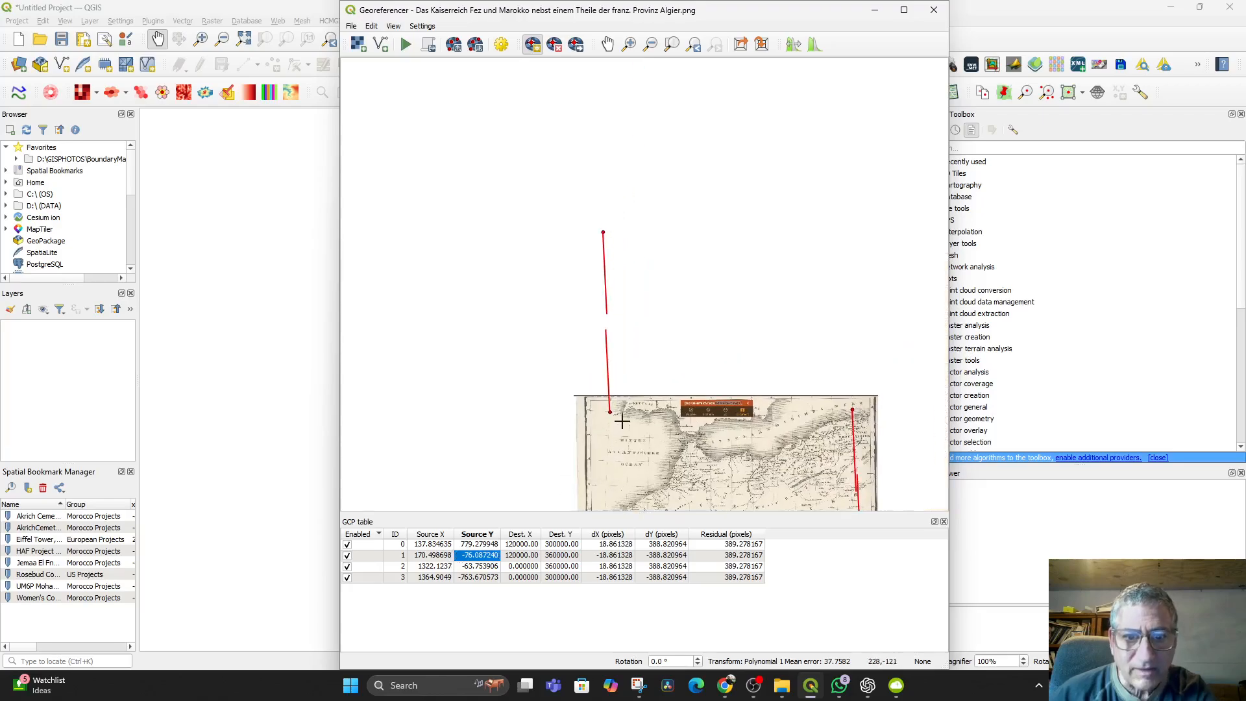
double_click(465, 558)
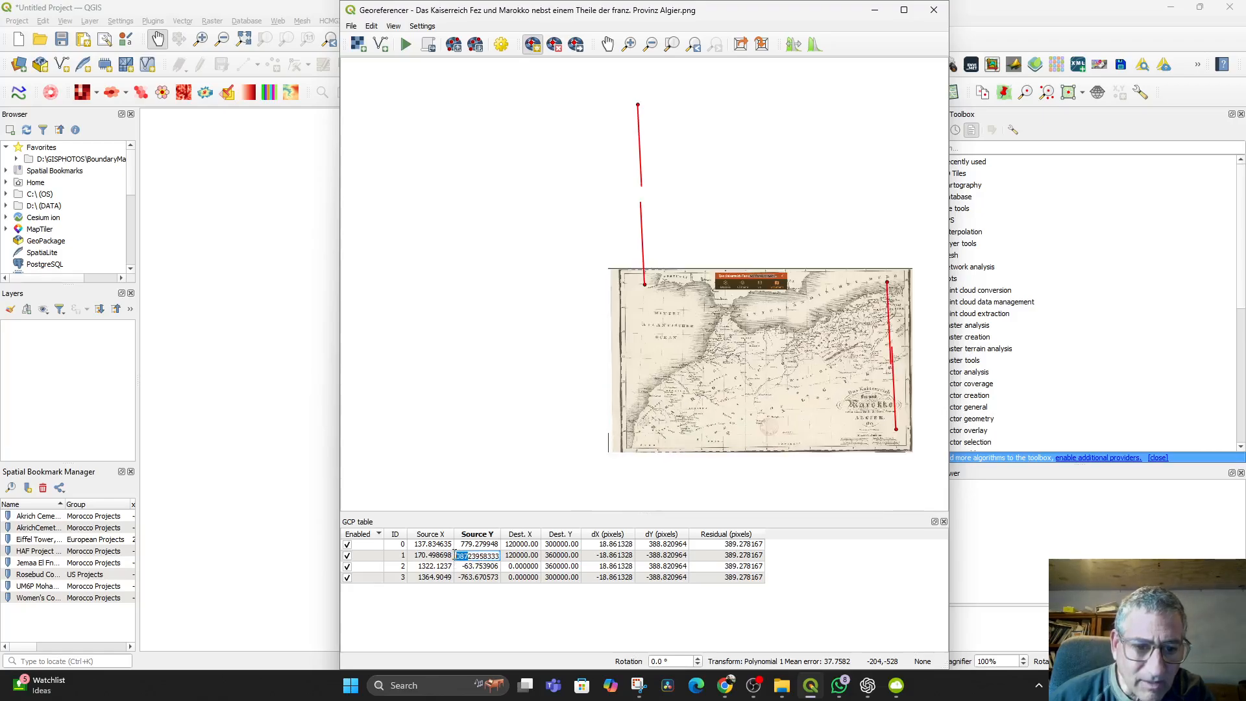
drag(464, 564, 450, 558)
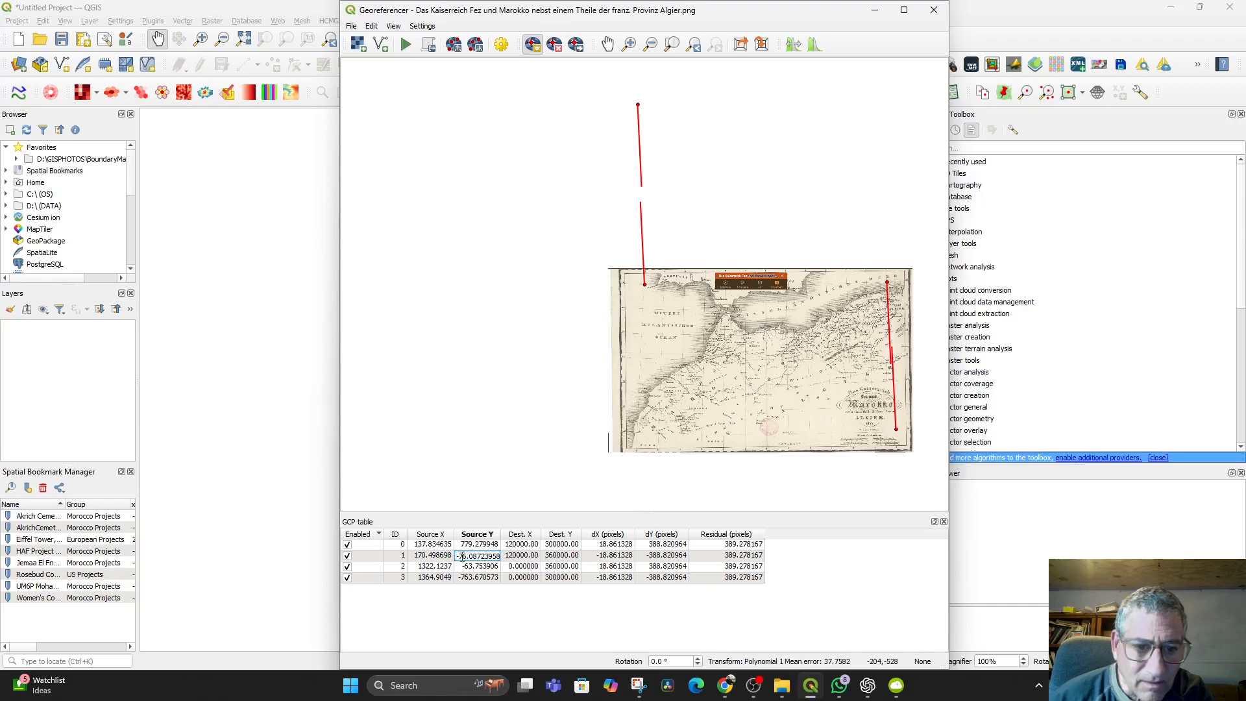
key(BackSpace)
- Make the Source Y values of control points 2 and 3 positive, 63.753906 and 763.670573
click(463, 566)
double_click(465, 569)
drag(469, 567, 452, 569)
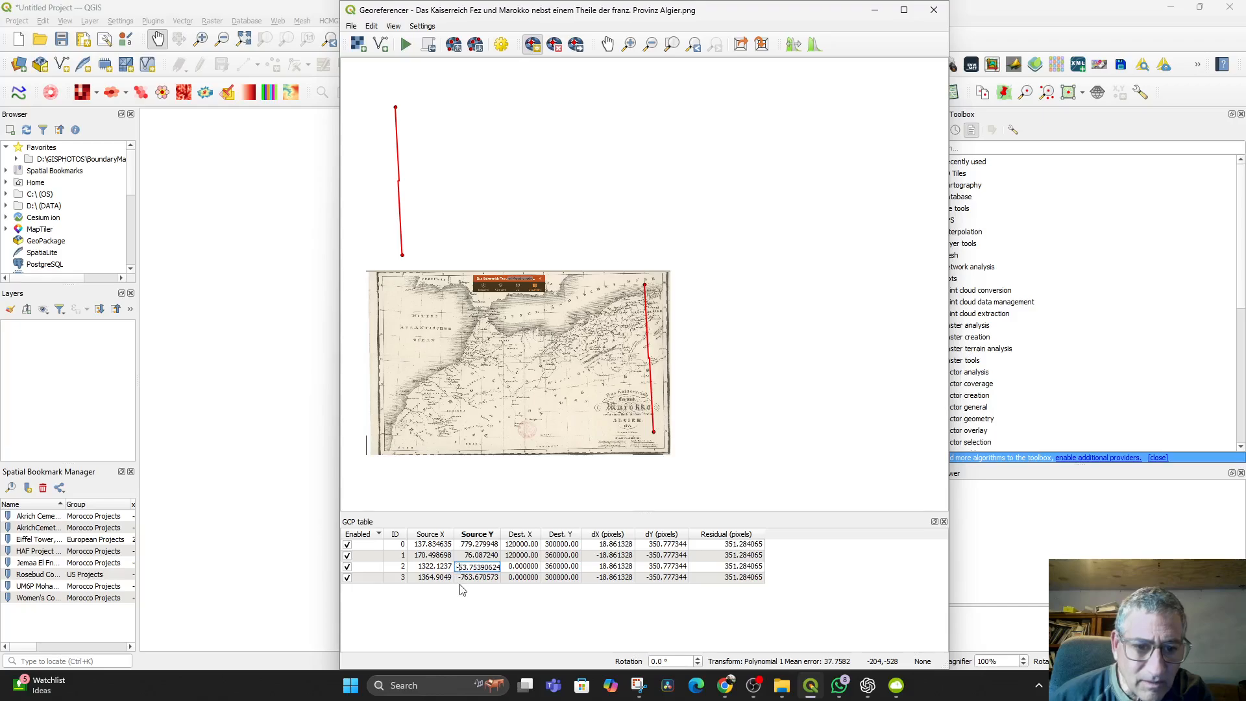
click(464, 578)
double_click(464, 578)
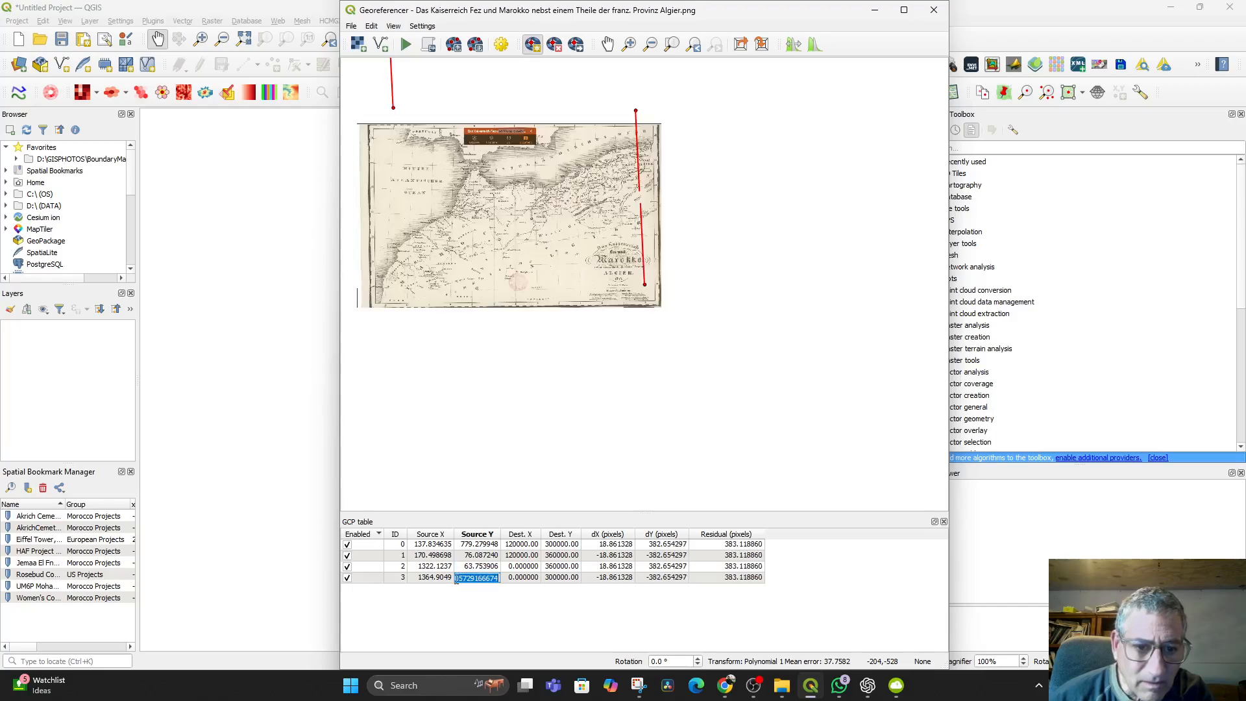
drag(457, 580, 451, 584)
click(460, 580)
key(BackSpace)
key(Return)
- Run the georeferencing with the positive Source Y values and load the result into the project
scroll(649, 425, down, 2)
scroll(650, 430, up, 3)
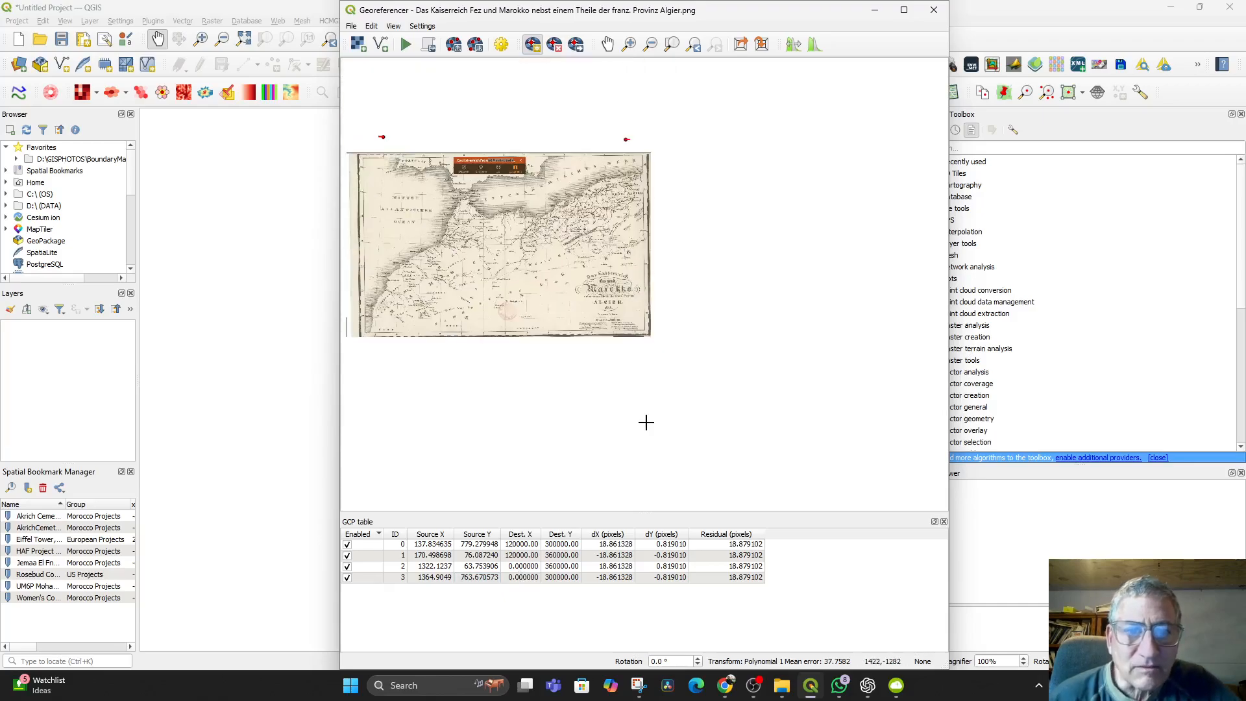
drag(628, 362, 687, 394)
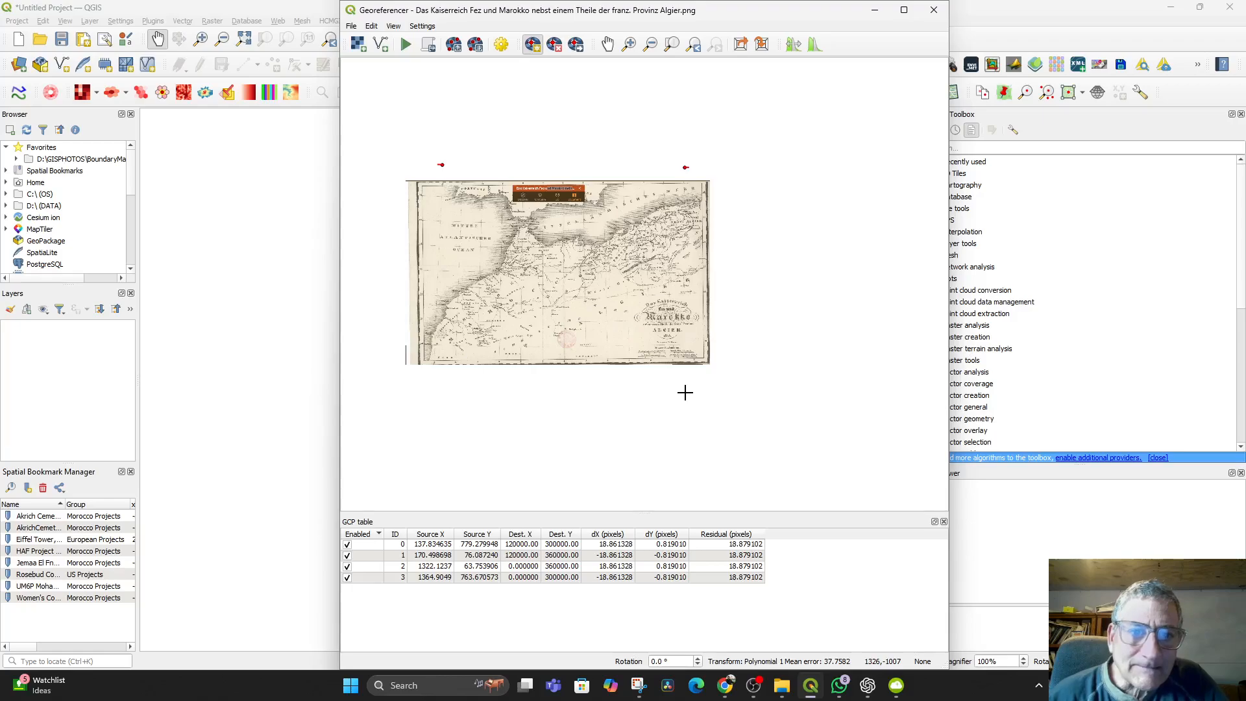
click(406, 45)
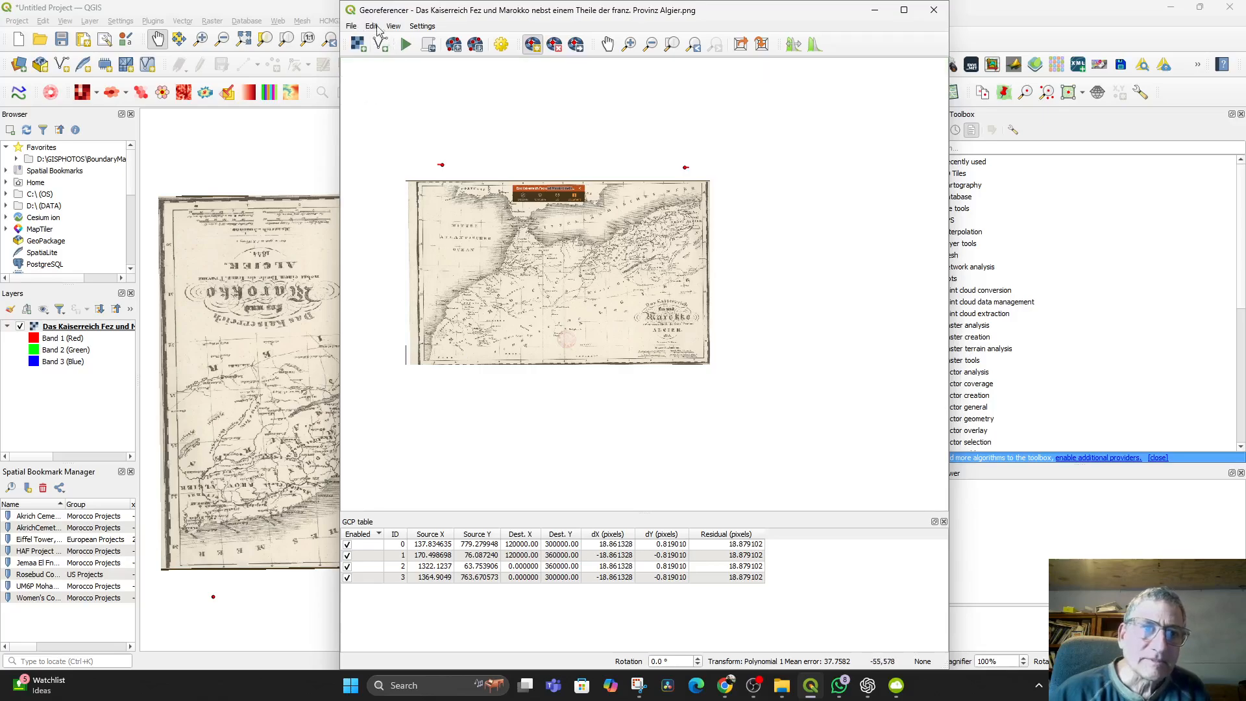
click(372, 27)
mouse_move(352, 27)
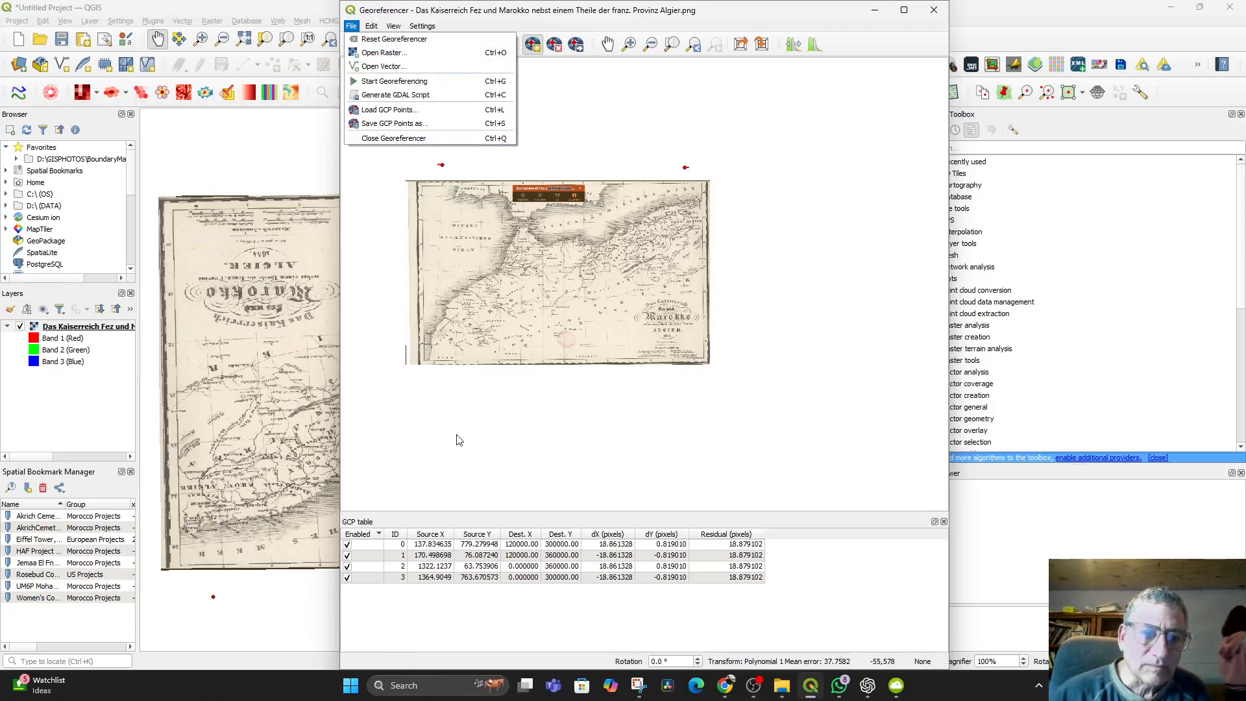
- Restore the minus signs on the Source Y values of control points 0 and 1, giving -779.279948 and -76.087240
click(464, 548)
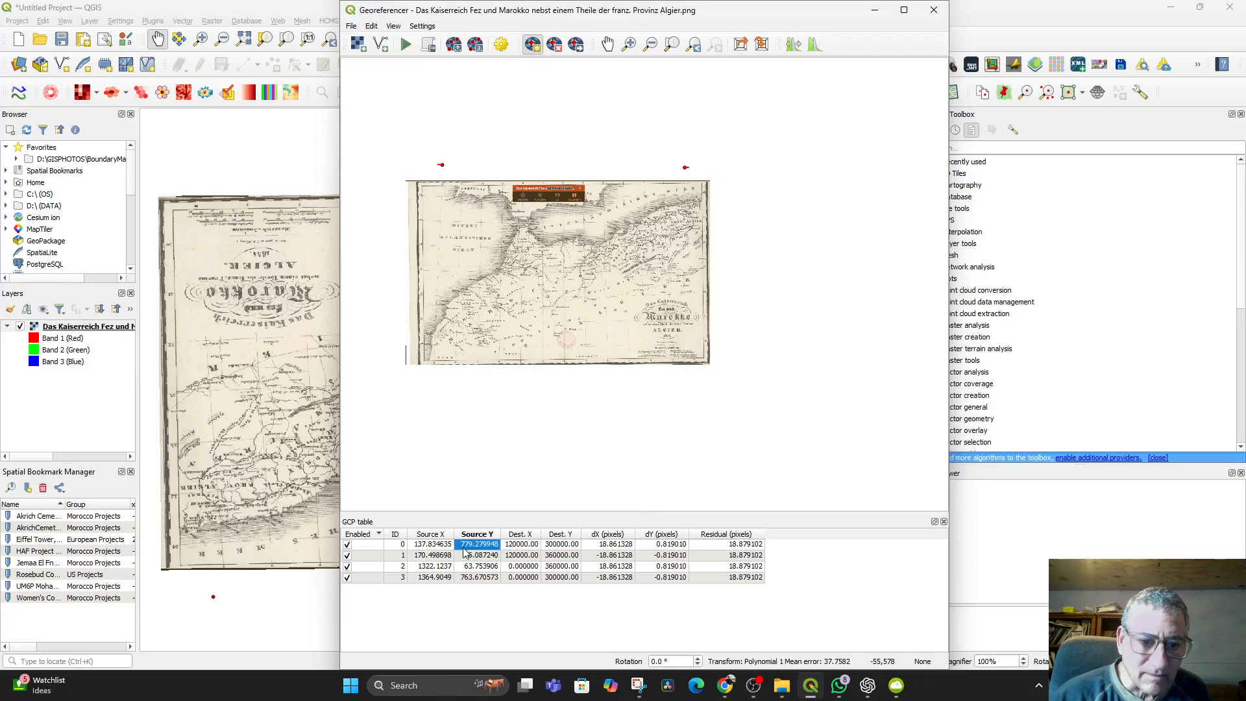
double_click(463, 549)
drag(461, 549, 452, 549)
click(458, 549)
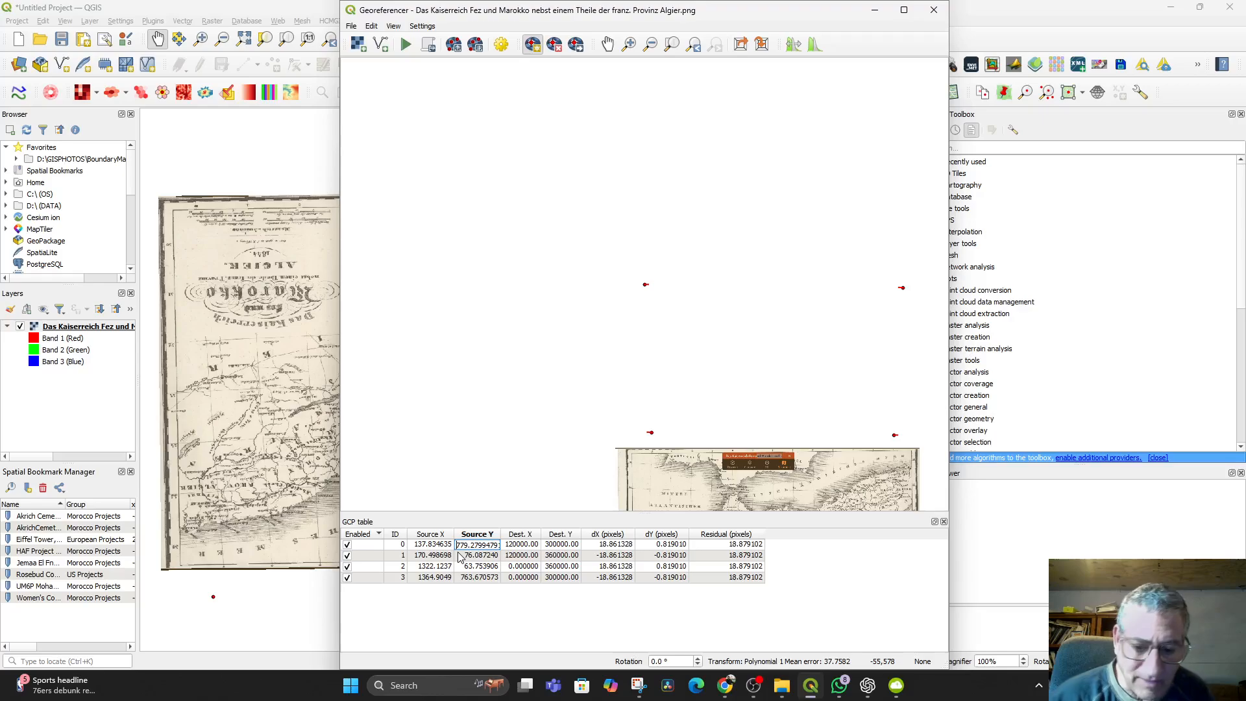
text(-)
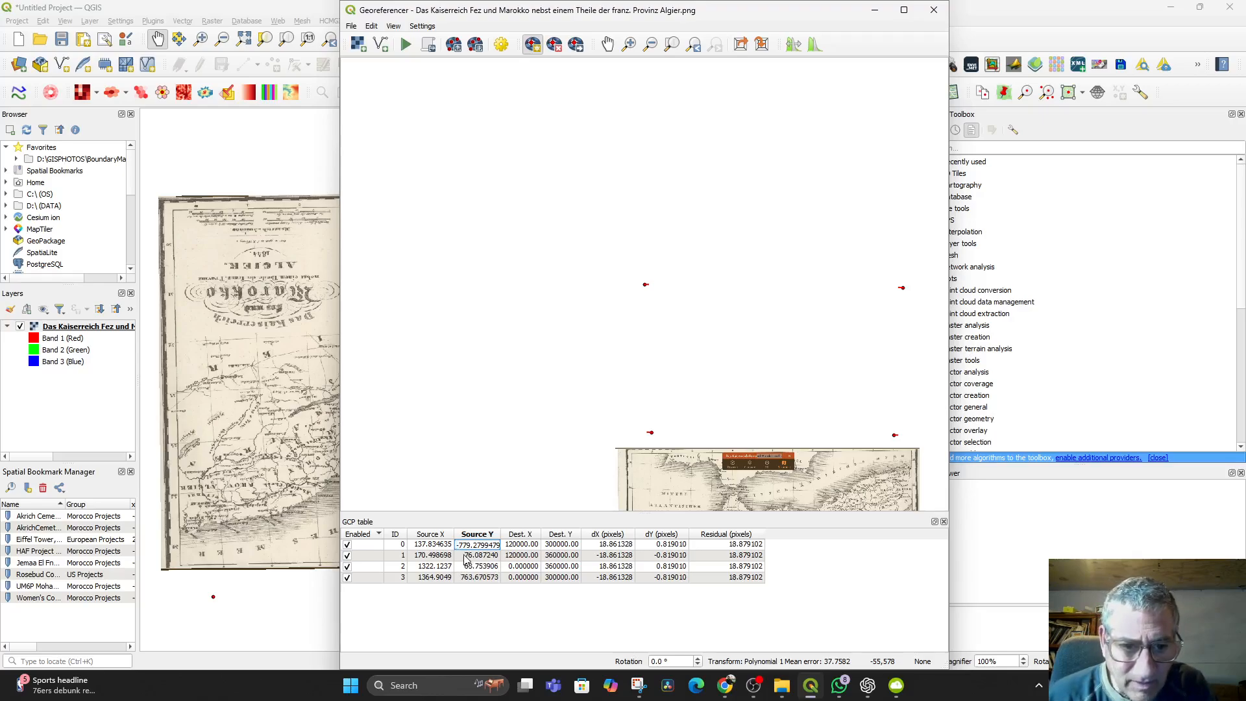
double_click(466, 557)
click(458, 556)
text(-)
- Restore the minus signs on the Source Y values of control points 2 and 3, giving -63.753906 and -763.670573
double_click(462, 566)
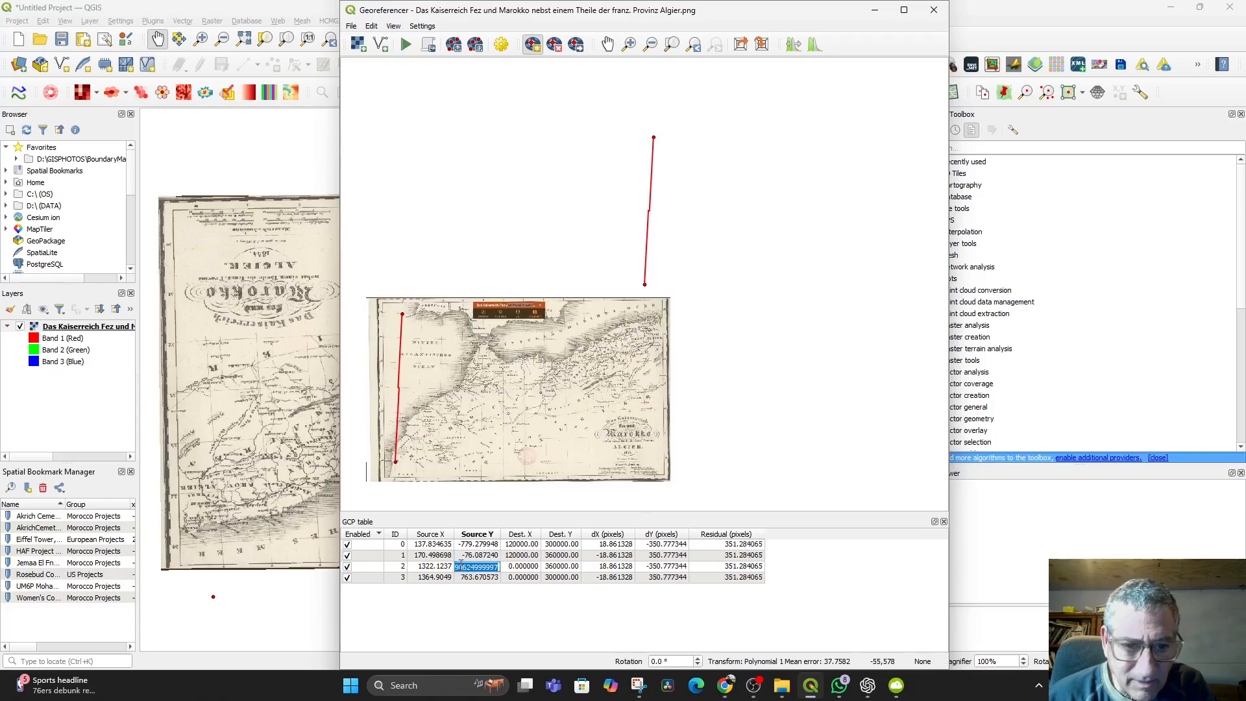
click(457, 566)
text(-63.753906)
double_click(462, 578)
double_click(458, 578)
click(458, 578)
text(-)
key(Return)
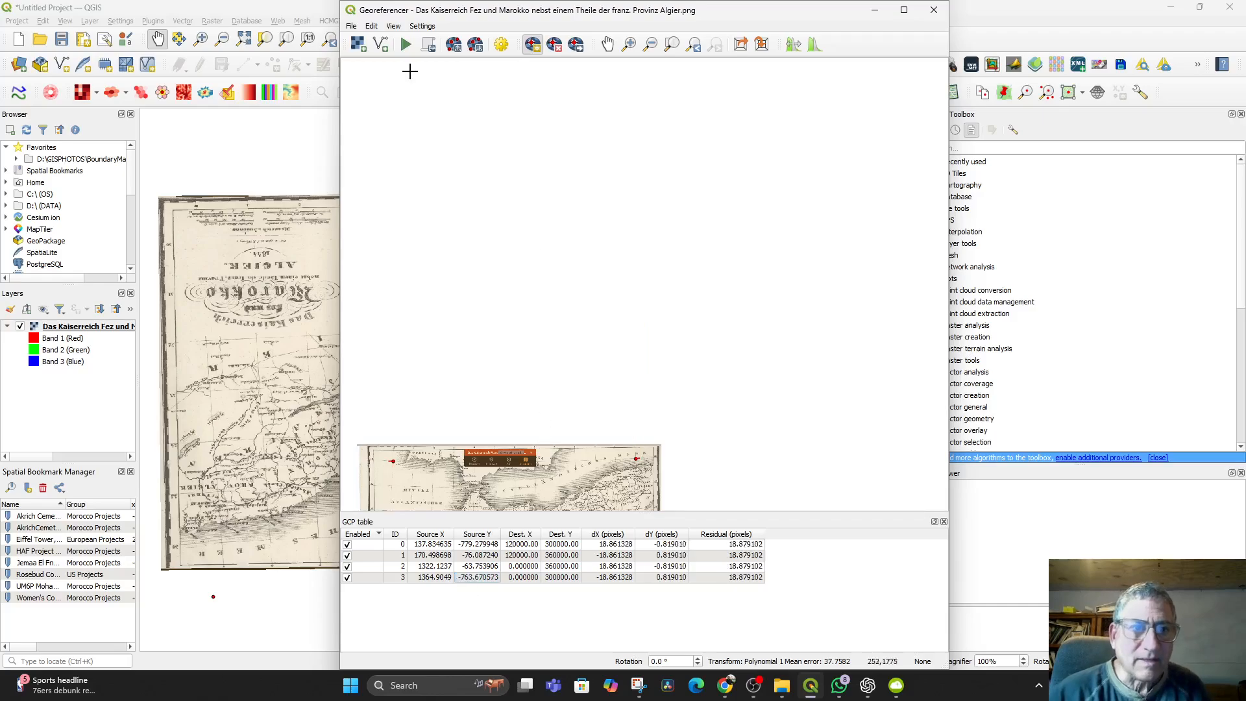
- Remove the upside-down map layer from the project and run the georeferencing again with the negative Source Y values
right_click(70, 329)
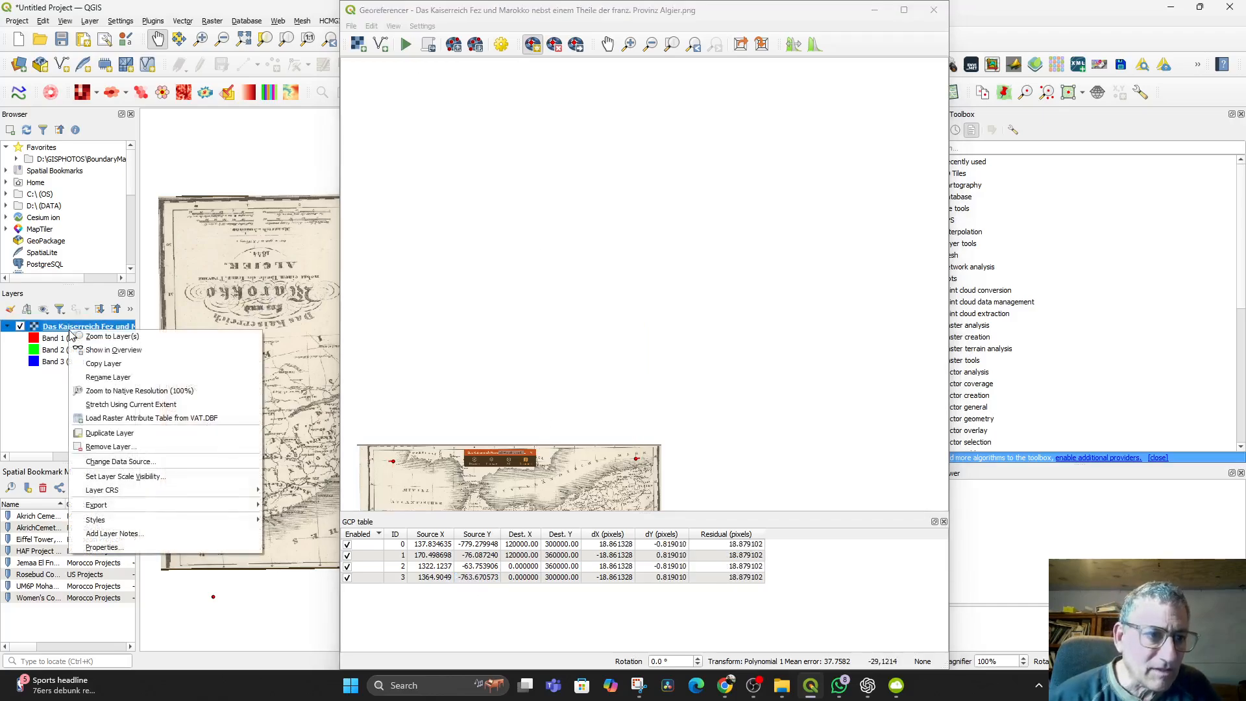
click(109, 447)
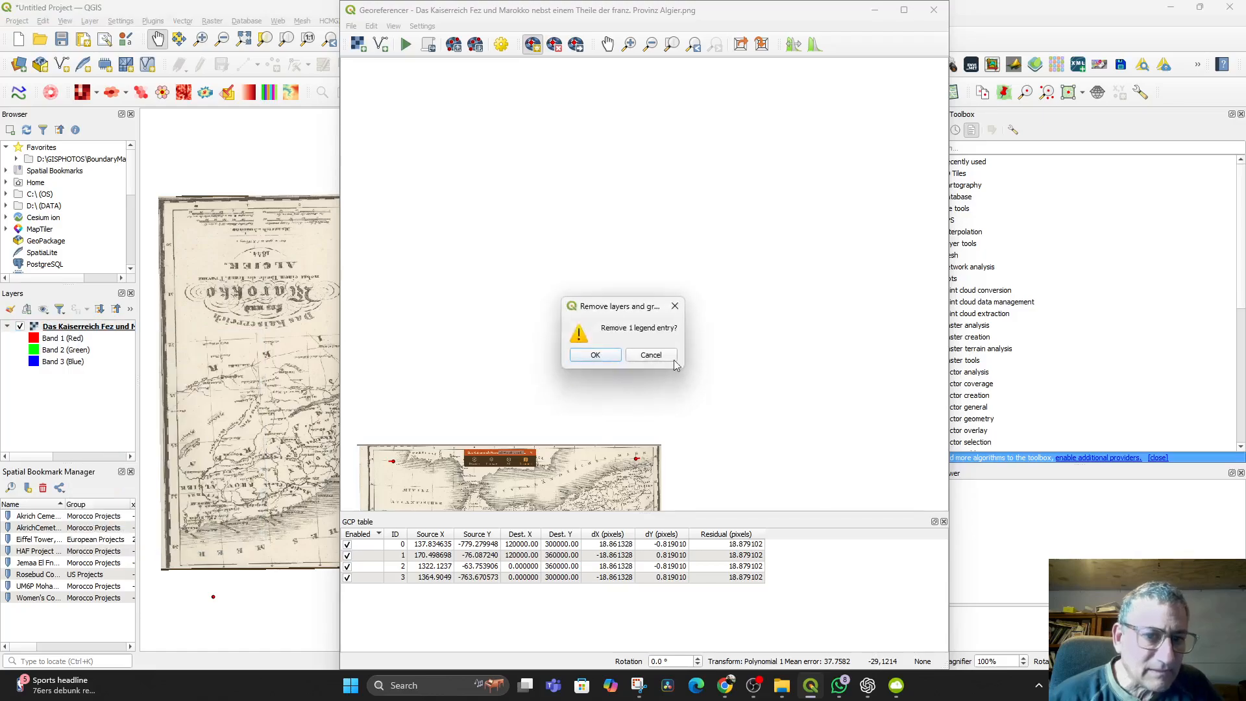
click(594, 355)
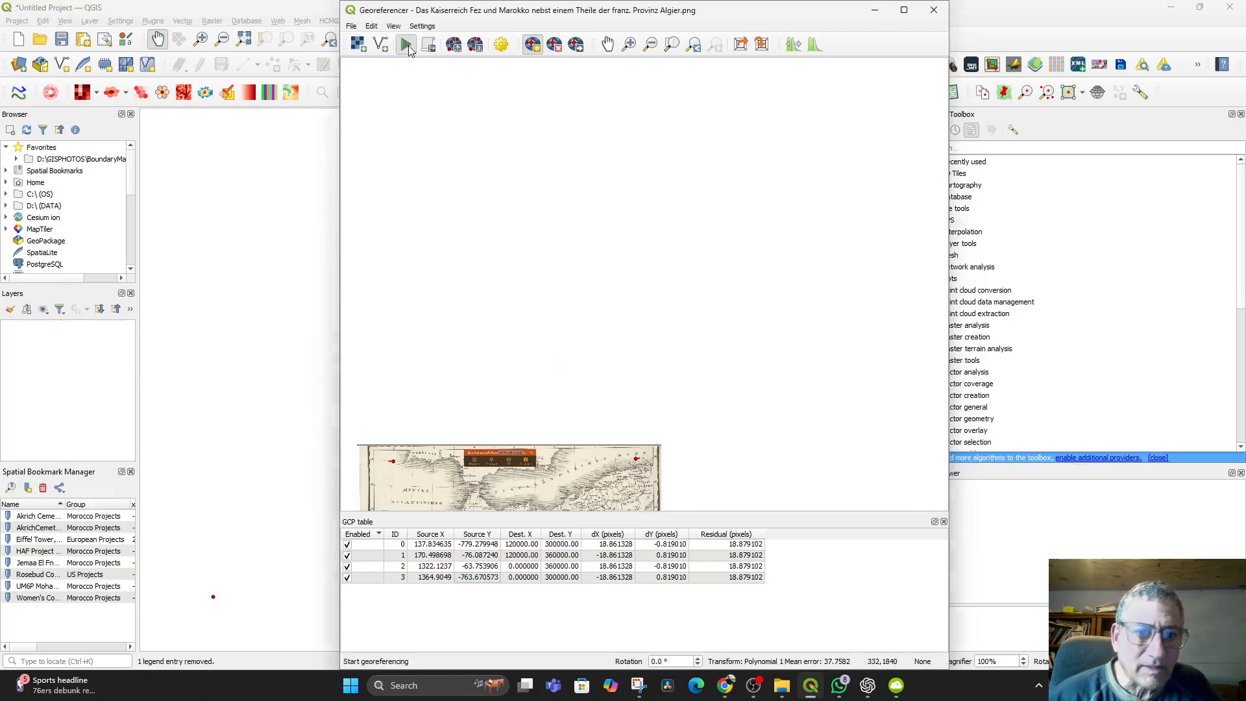
click(406, 46)
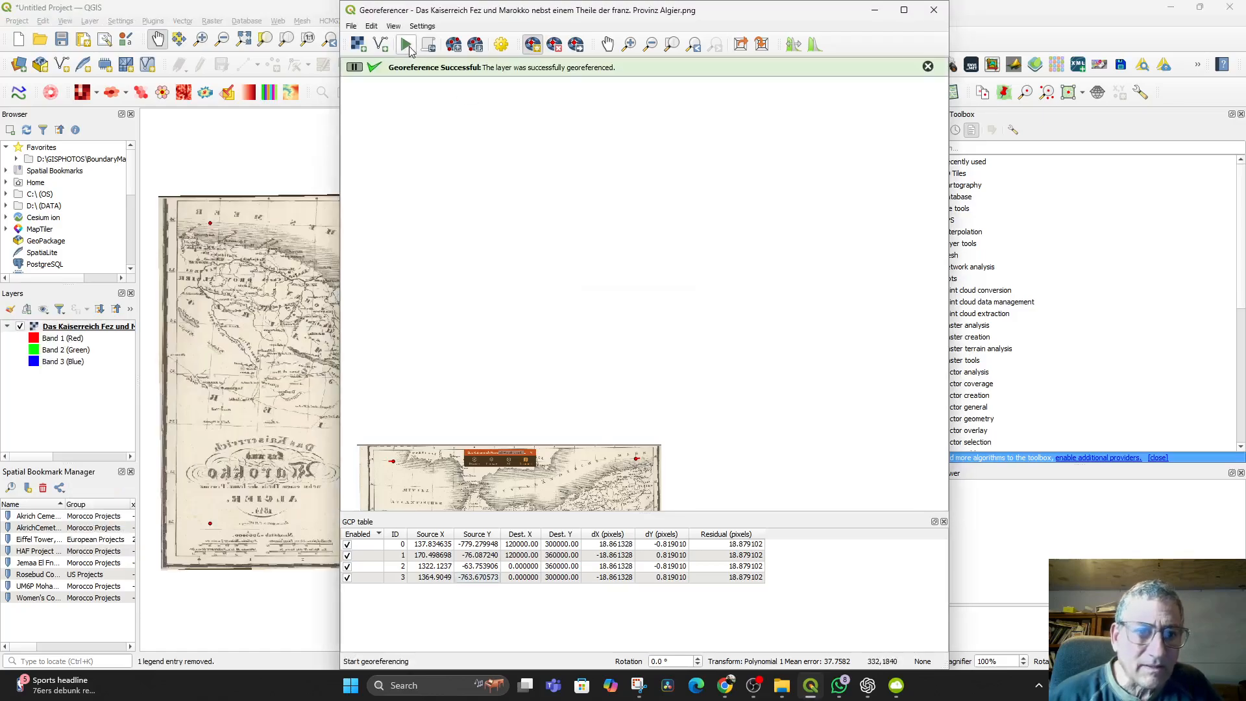
- Move the Georeferencer aside, minimize it, and examine the orientation of the georeferenced map on the main canvas
click(234, 151)
drag(533, 17, 1244, 195)
drag(510, 249, 446, 264)
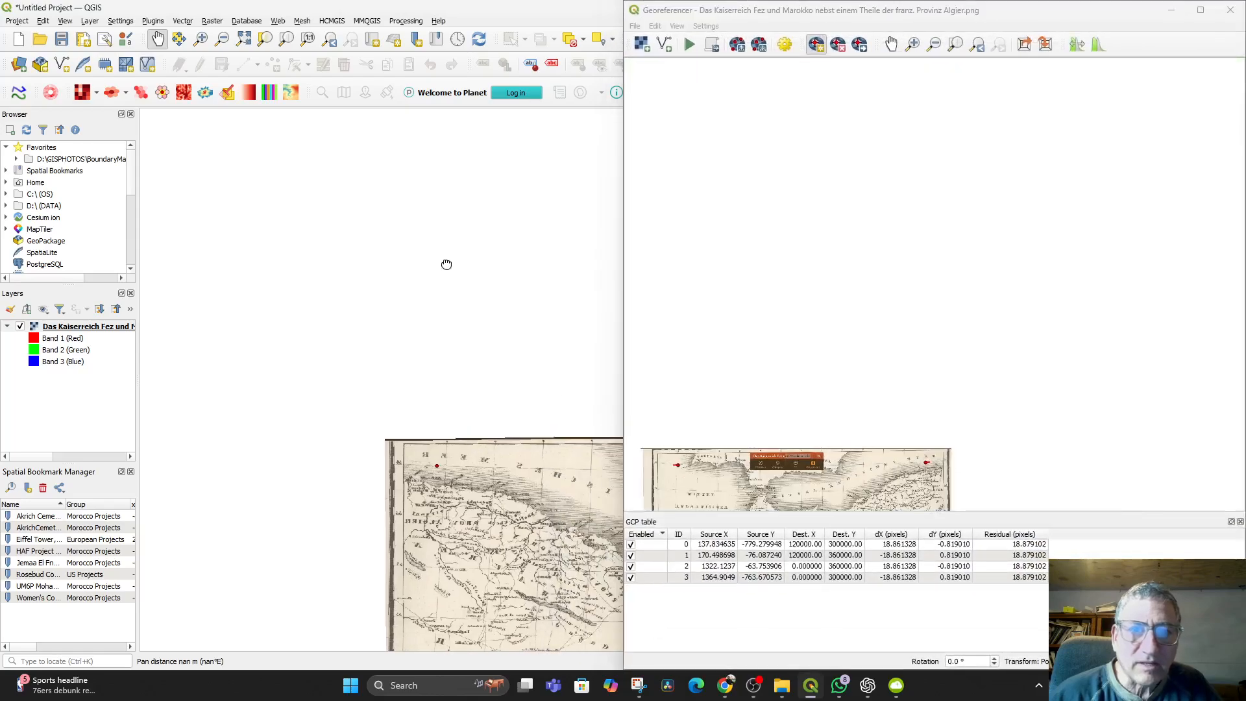
click(1171, 10)
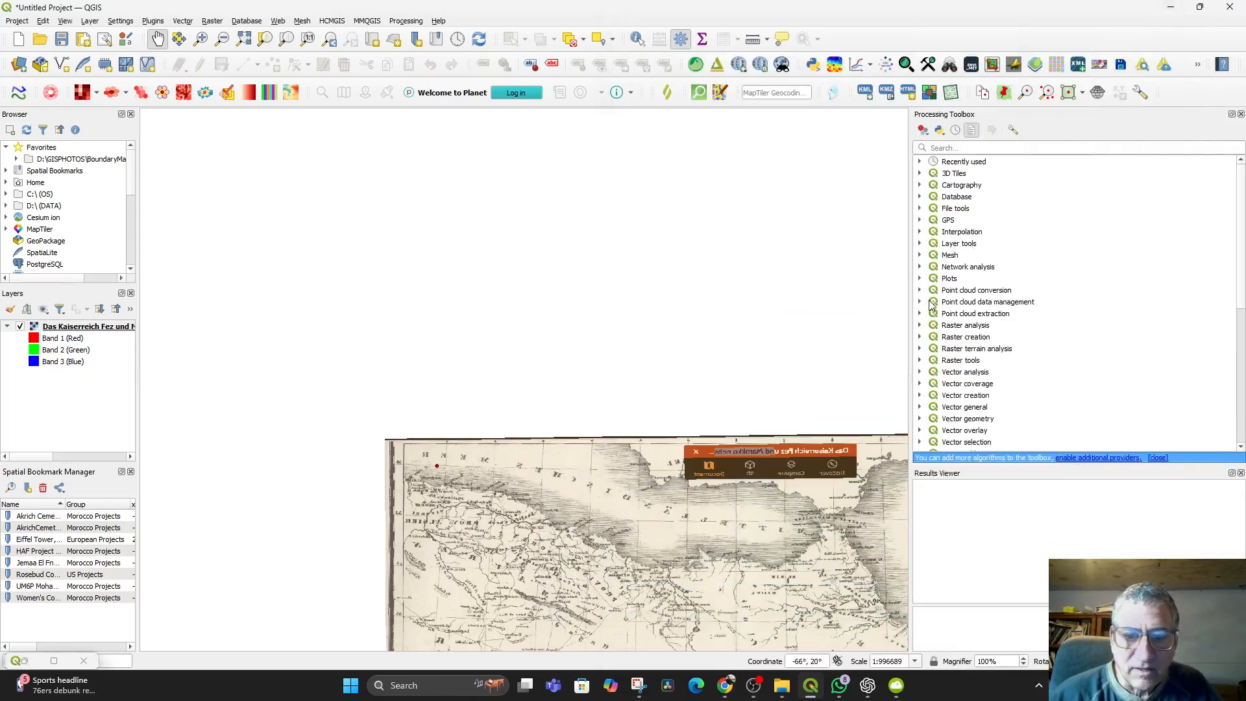
scroll(750, 362, up, 1)
drag(657, 162, 647, 109)
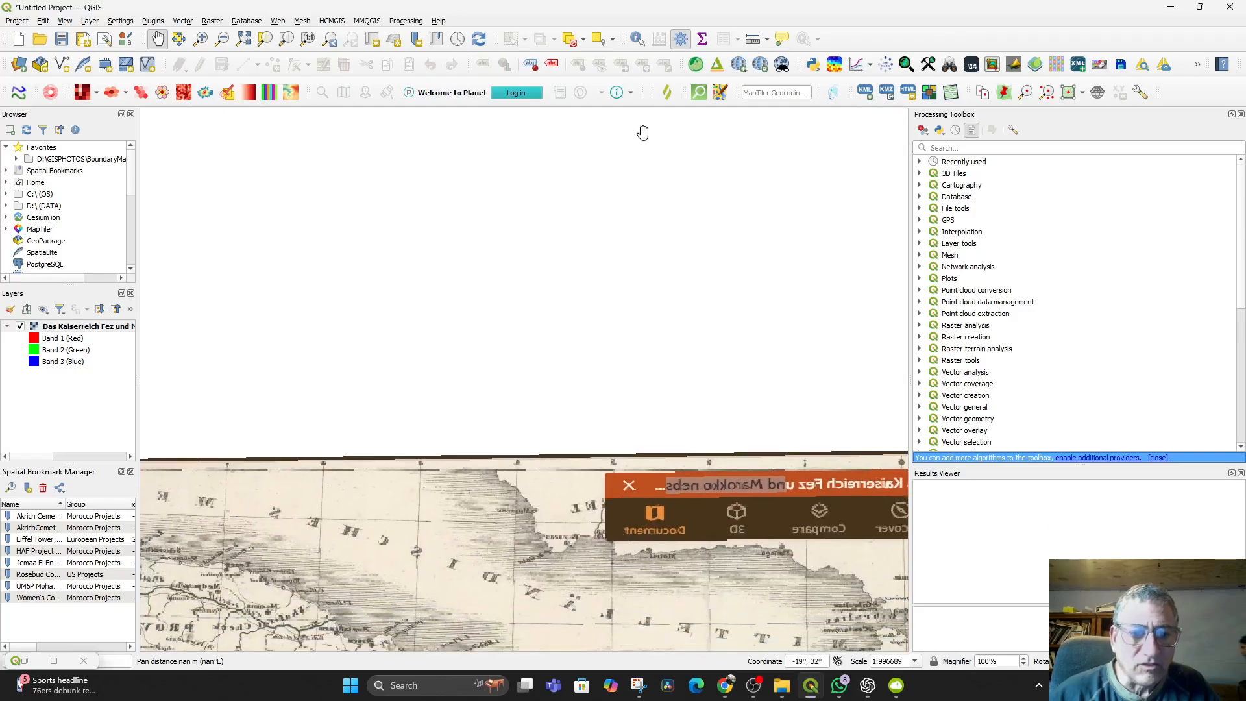
scroll(594, 311, down, 3)
drag(597, 353, 561, 364)
scroll(561, 364, up, 2)
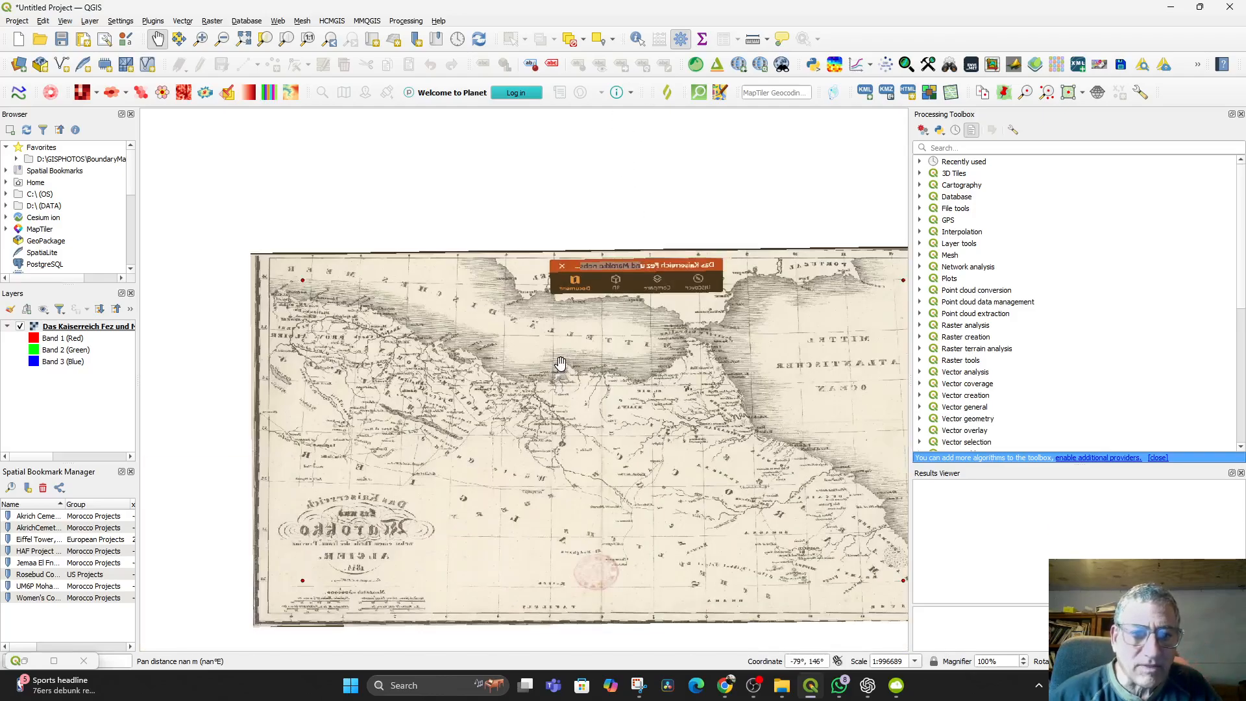
- Add the Google Satellite basemap from QuickMapServices to the project
click(279, 21)
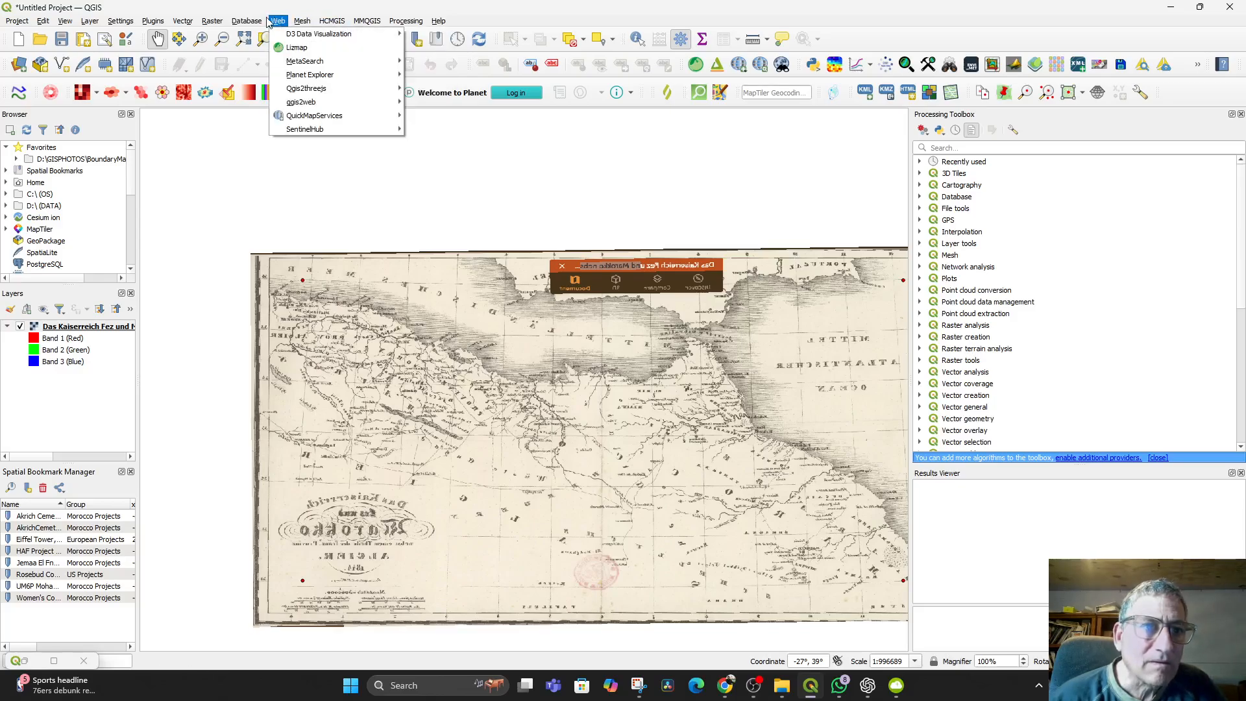
mouse_move(317, 116)
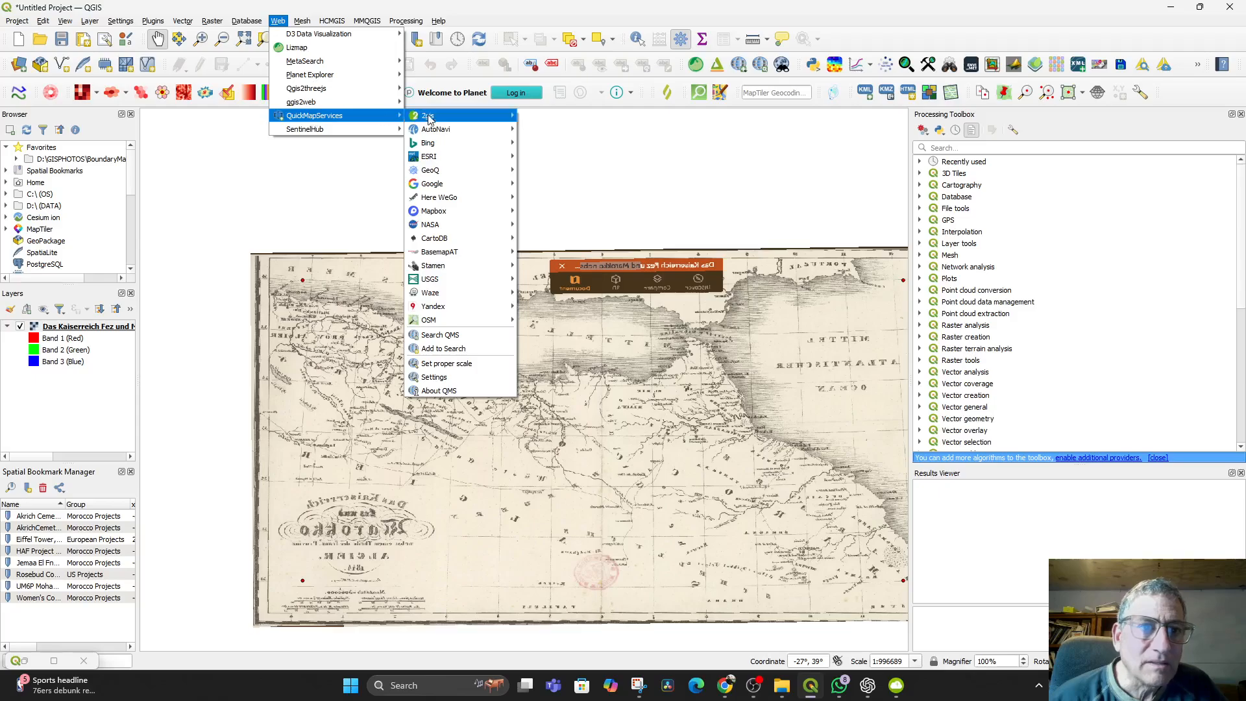
mouse_move(464, 185)
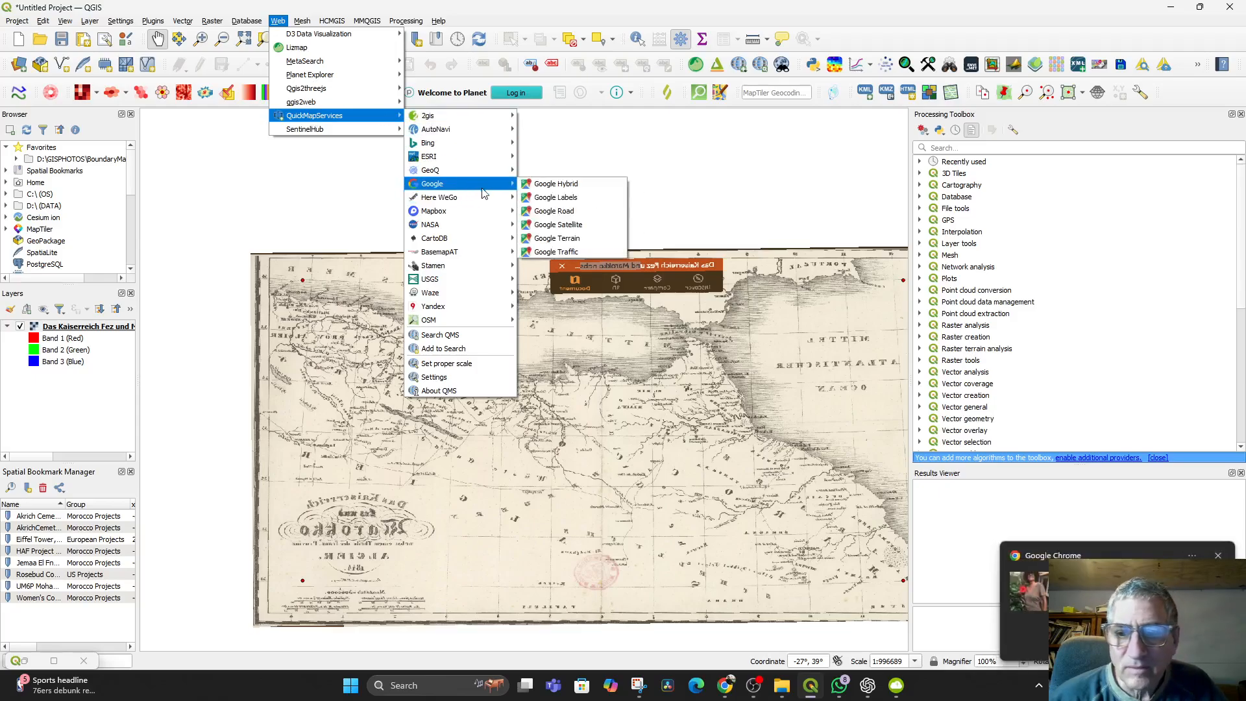
click(562, 228)
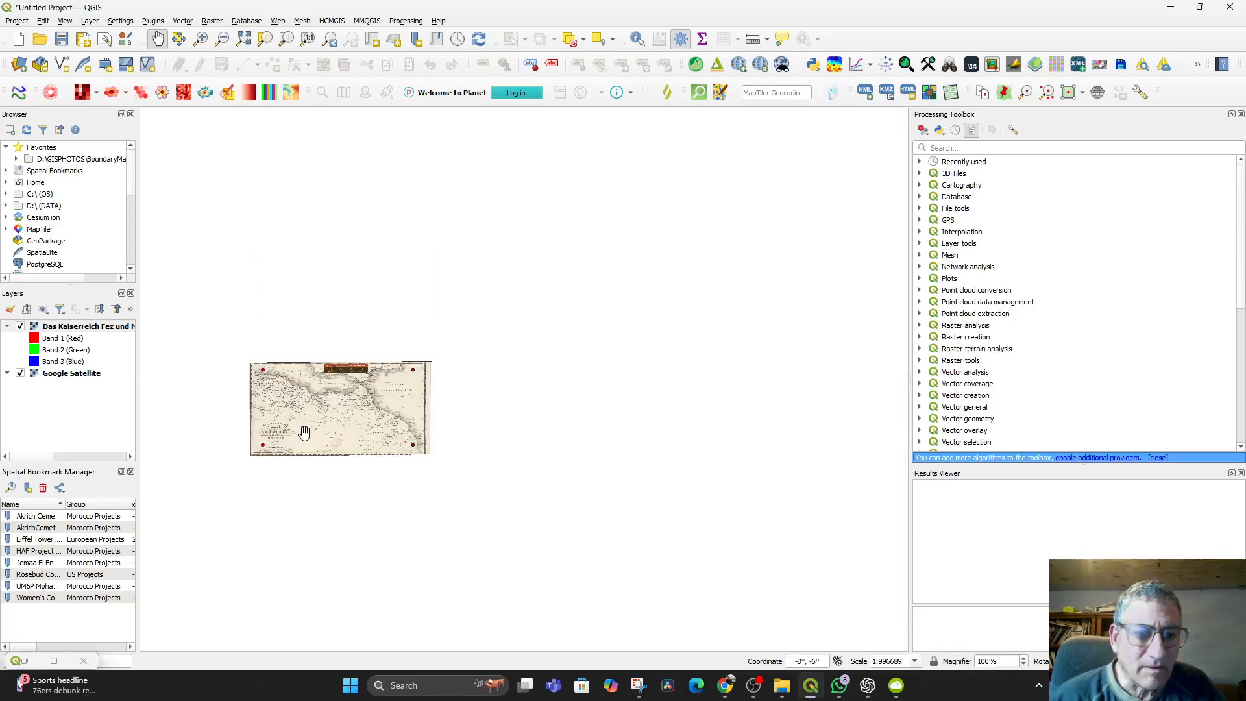
- Look for the basemap around the georeferenced map, and zoom to the extent of the Google Satellite layer
scroll(304, 432, down, 5)
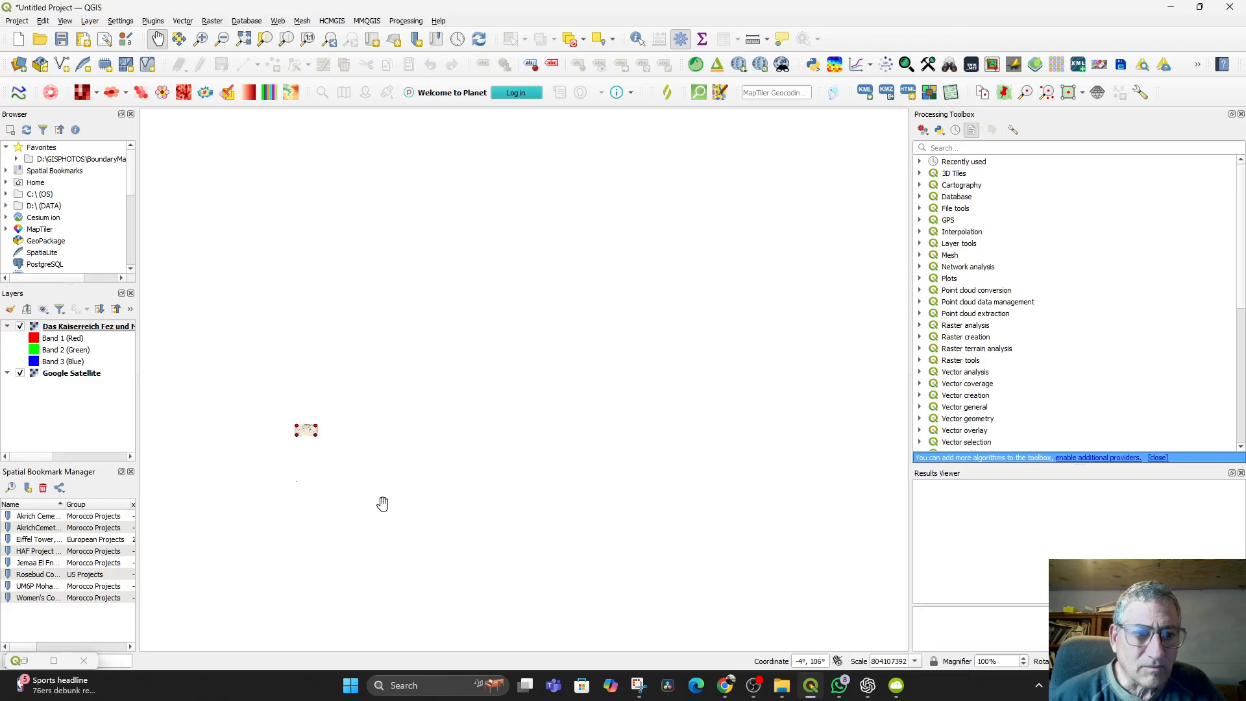
drag(383, 503, 350, 468)
drag(329, 405, 417, 489)
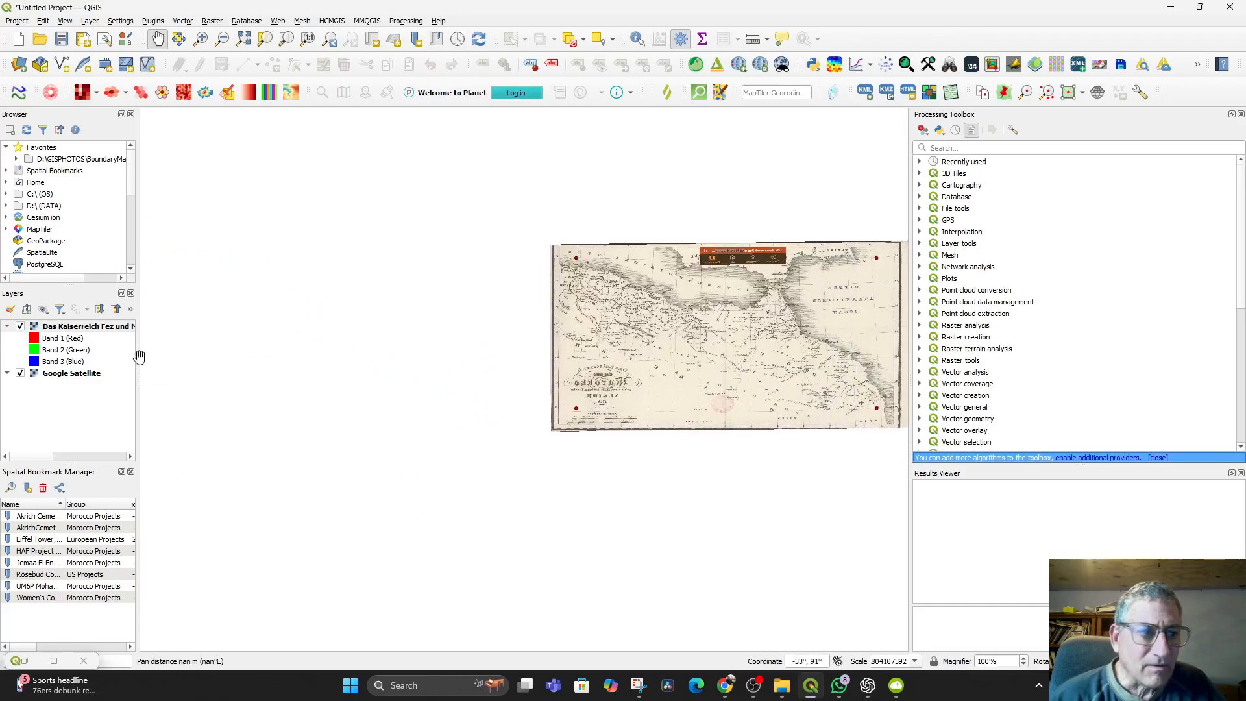
right_click(49, 375)
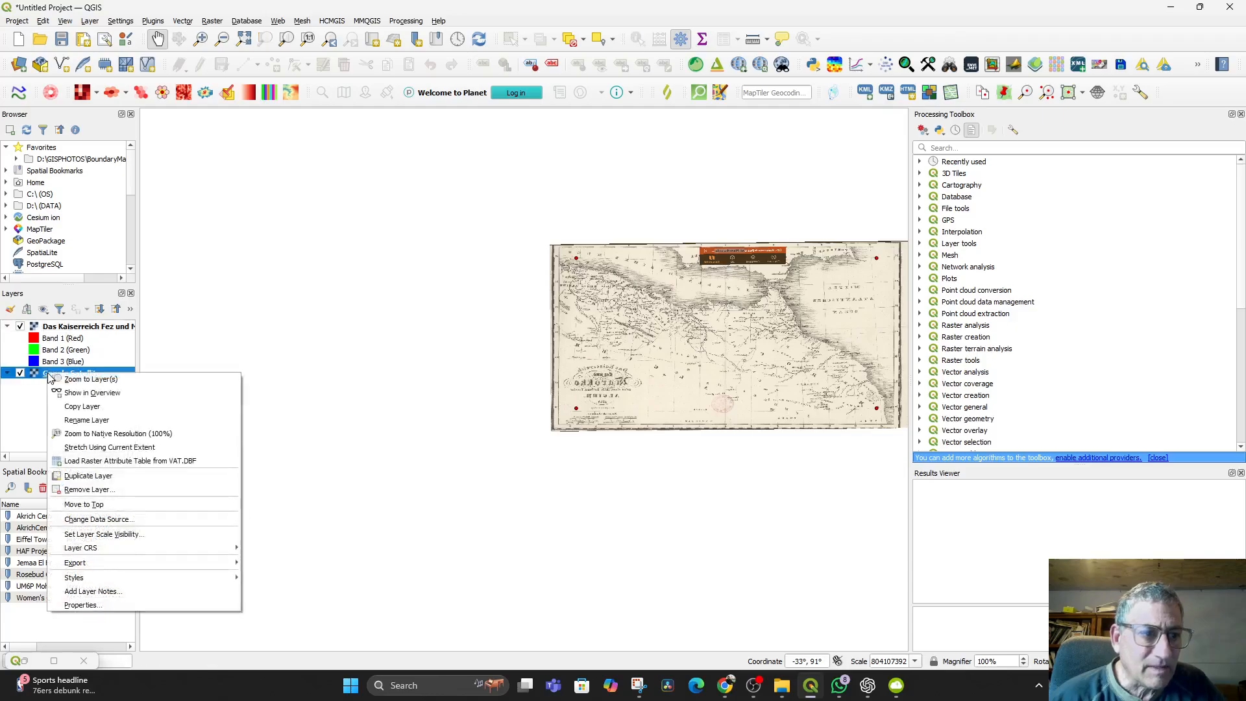
click(78, 379)
scroll(504, 409, down, 2)
scroll(504, 406, up, 3)
scroll(505, 406, down, 2)
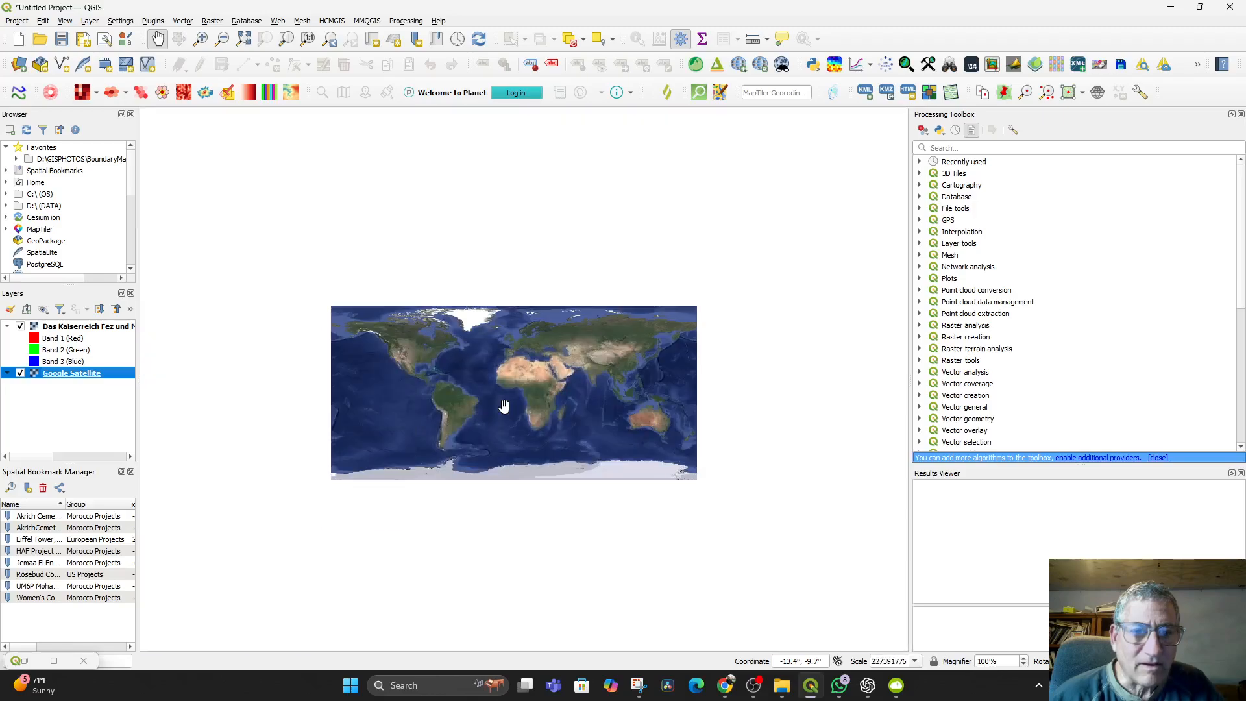
- Zoom to the georeferenced Das Kaiserreich map layer and check its location relative to the satellite basemap
click(83, 331)
right_click(96, 329)
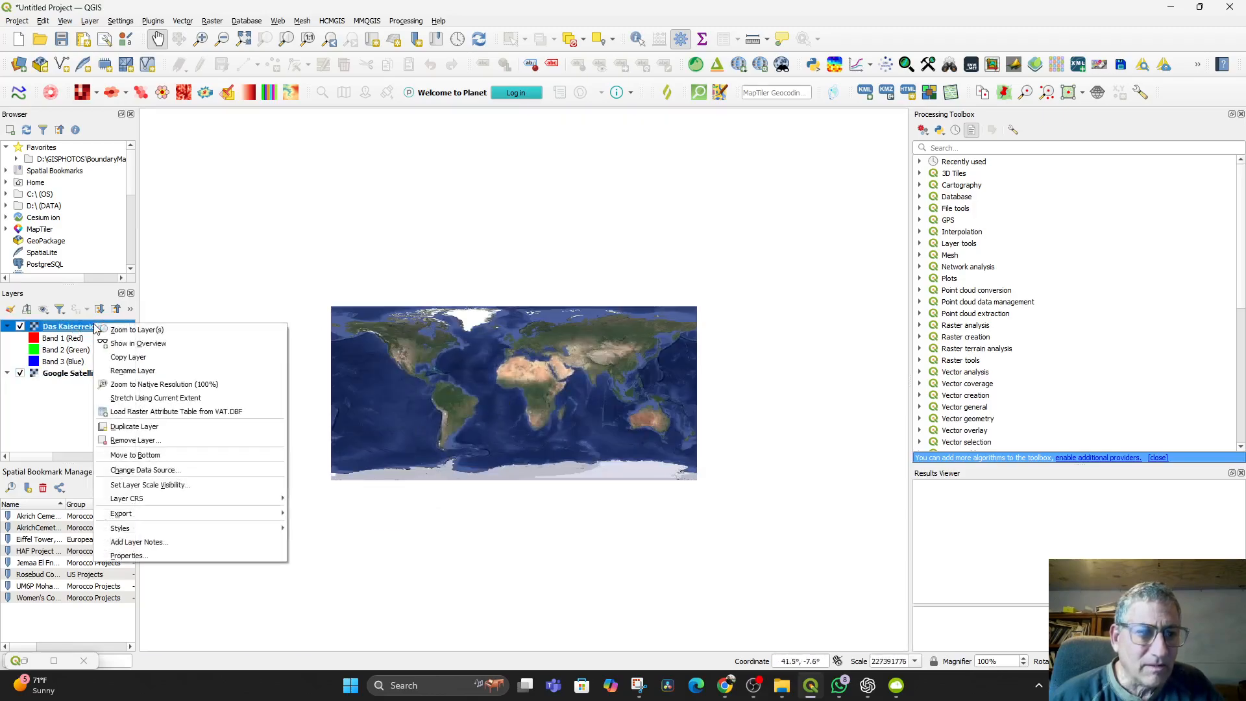
click(129, 329)
scroll(418, 406, down, 3)
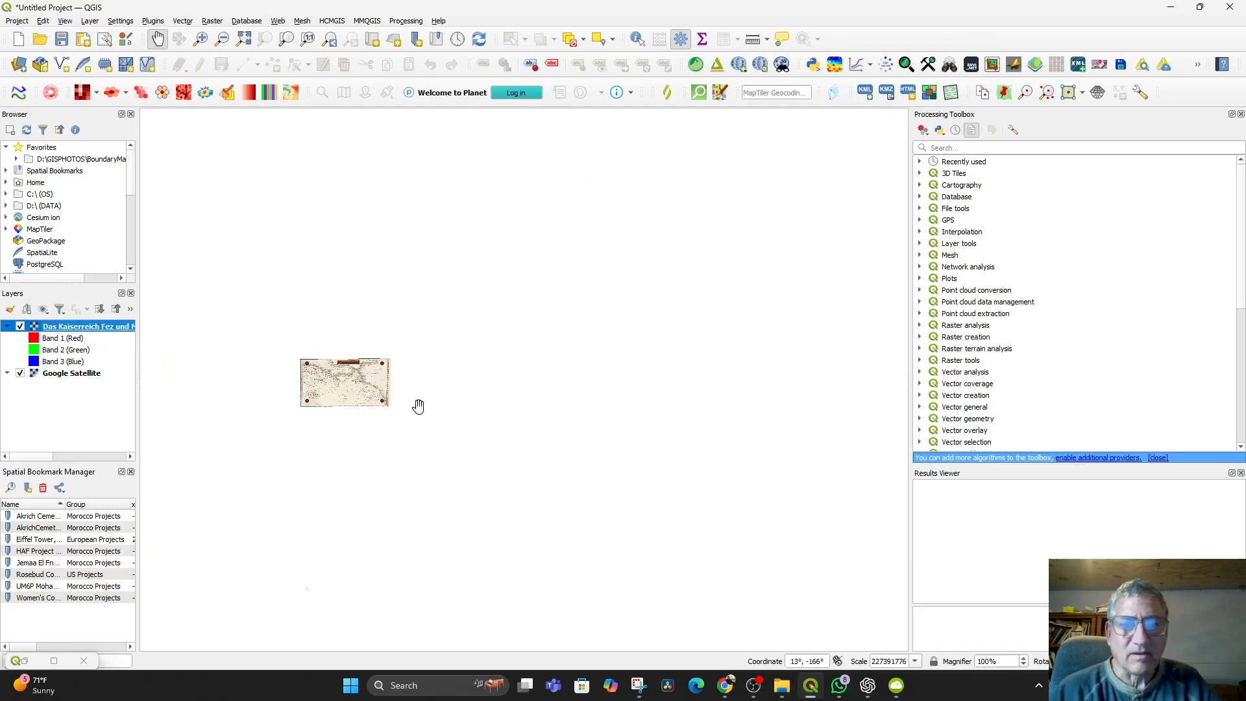
scroll(418, 407, up, 2)
drag(344, 389, 635, 435)
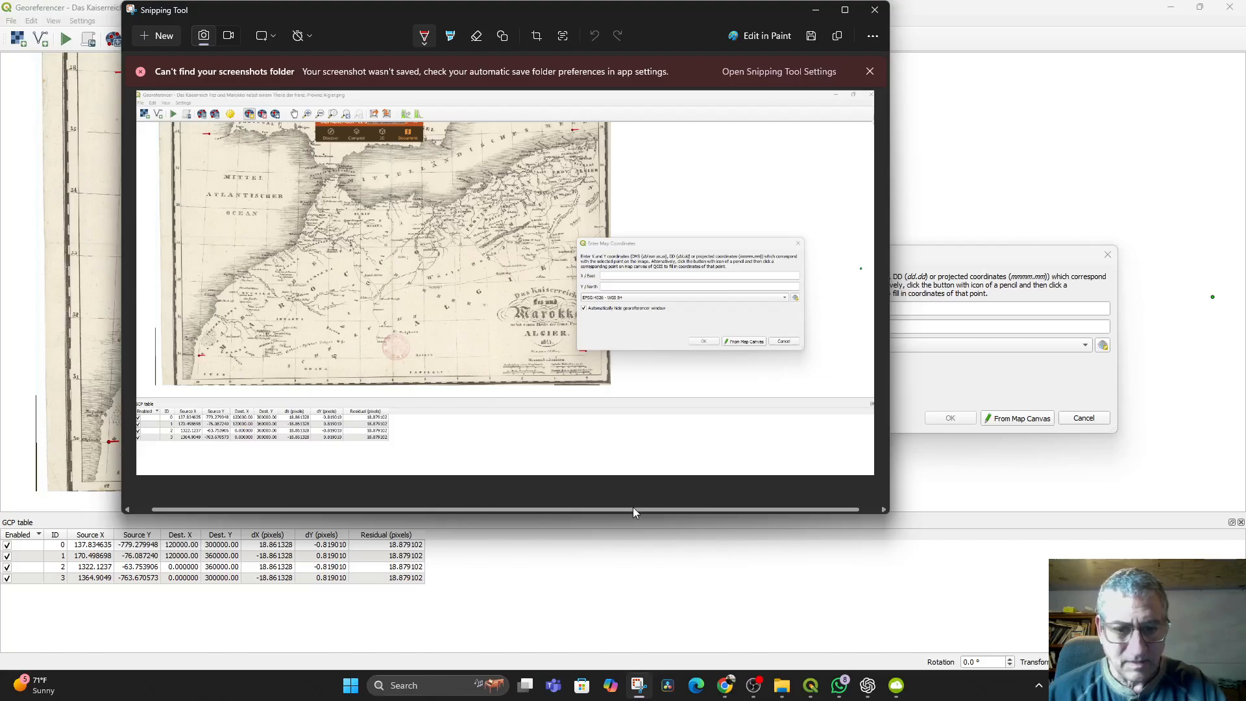
- Switch to ChatGPT, attach the copied Georeferencer screenshot to a new message, and open it with "Hey Chat,"
click(867, 687)
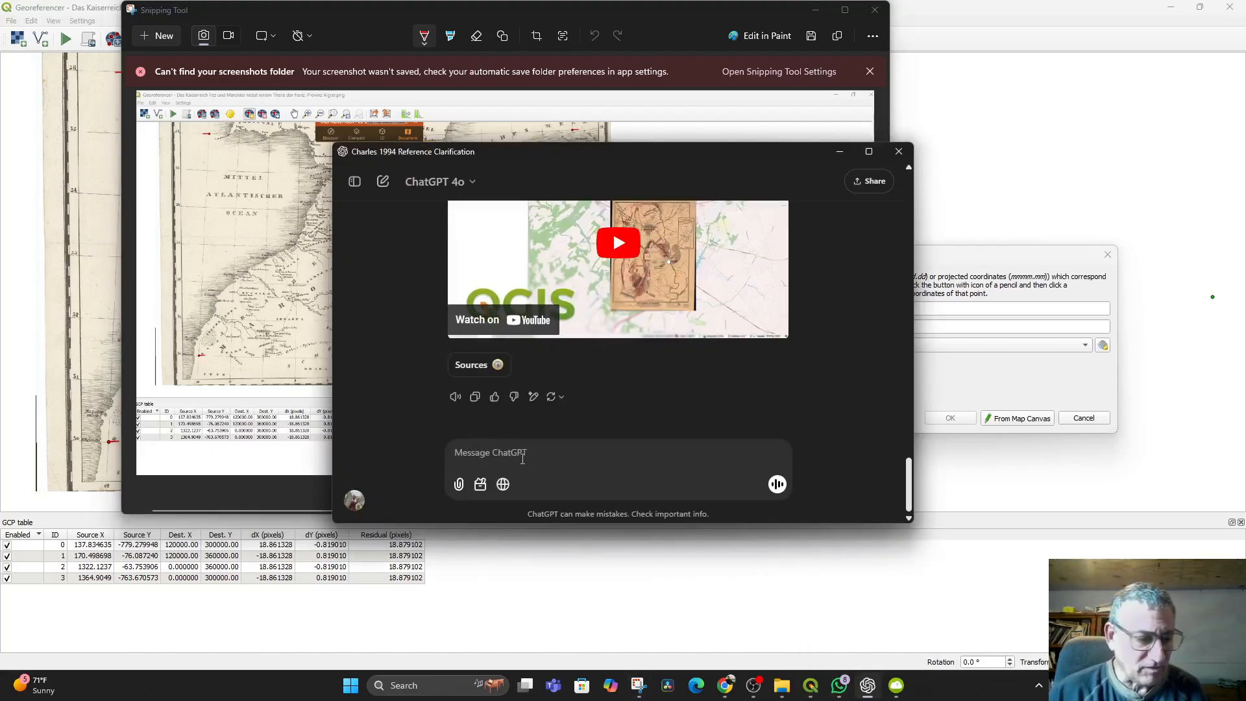
key(ctrl+v)
text(Hey Chat,)
key(shift+Return)
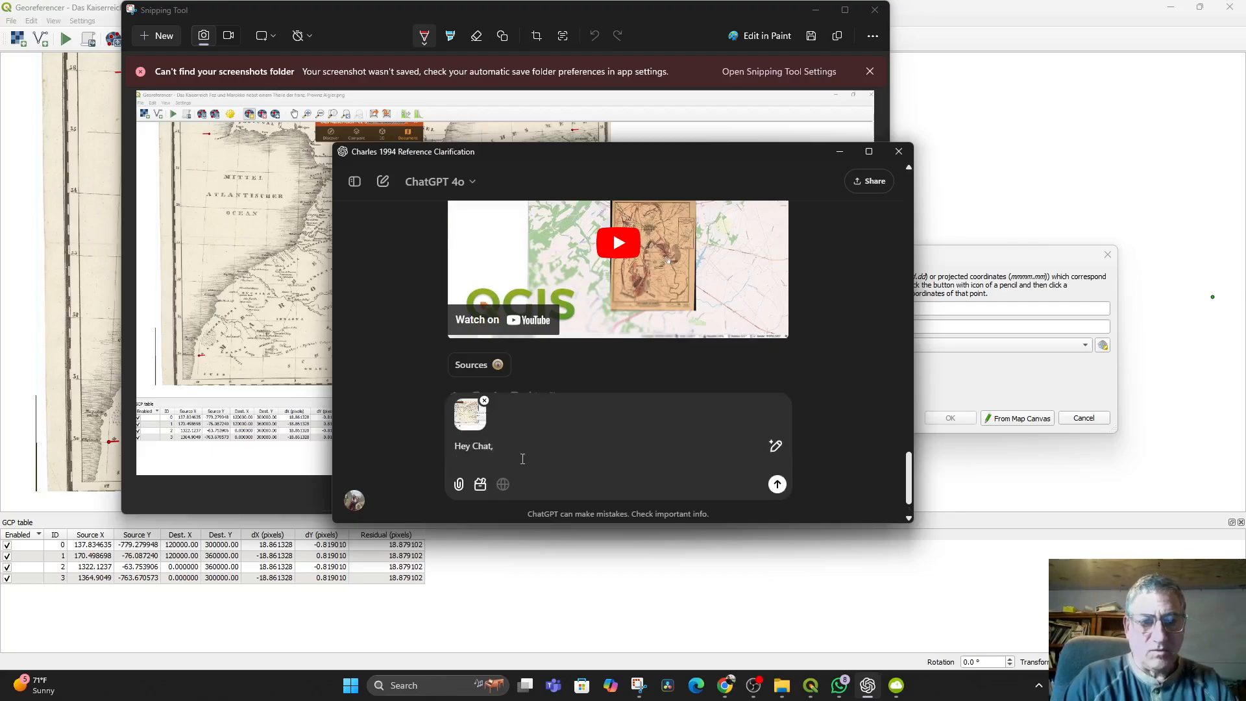
- Explain that in this first try the lat or lon may be input wrong because the map is showing up in the wrong location completely
text(I'm trying this o)
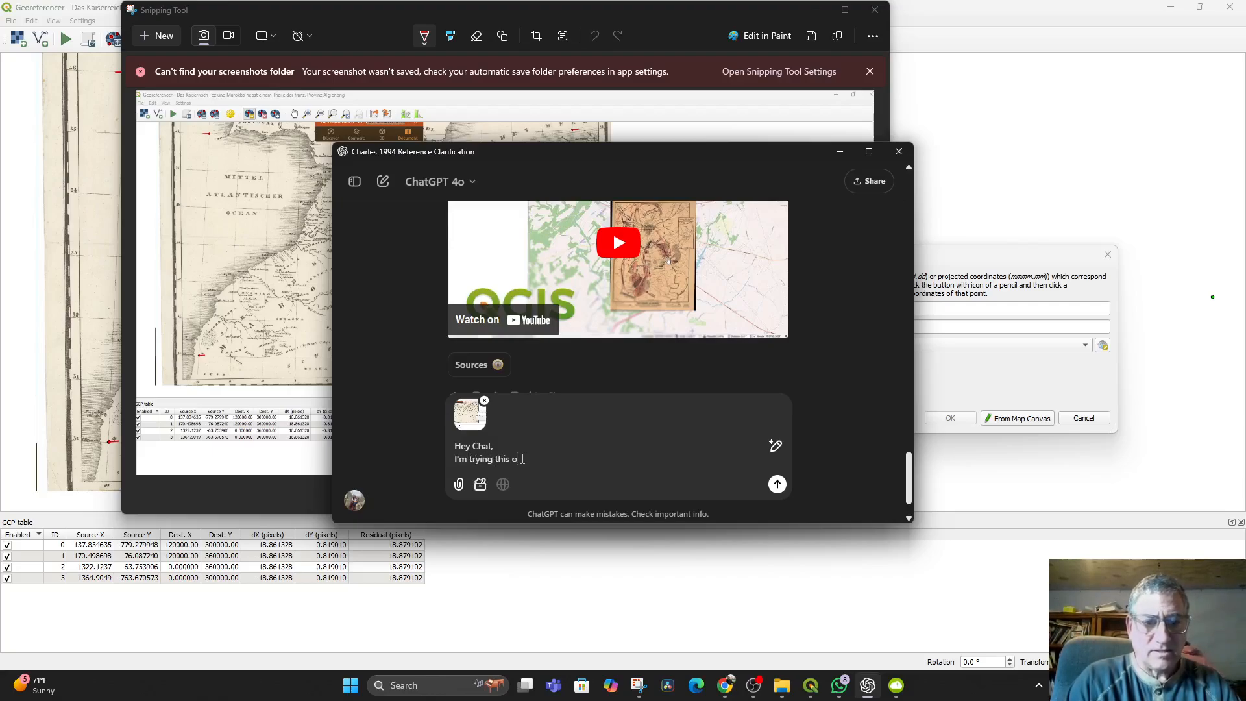
text(ut for the first time)
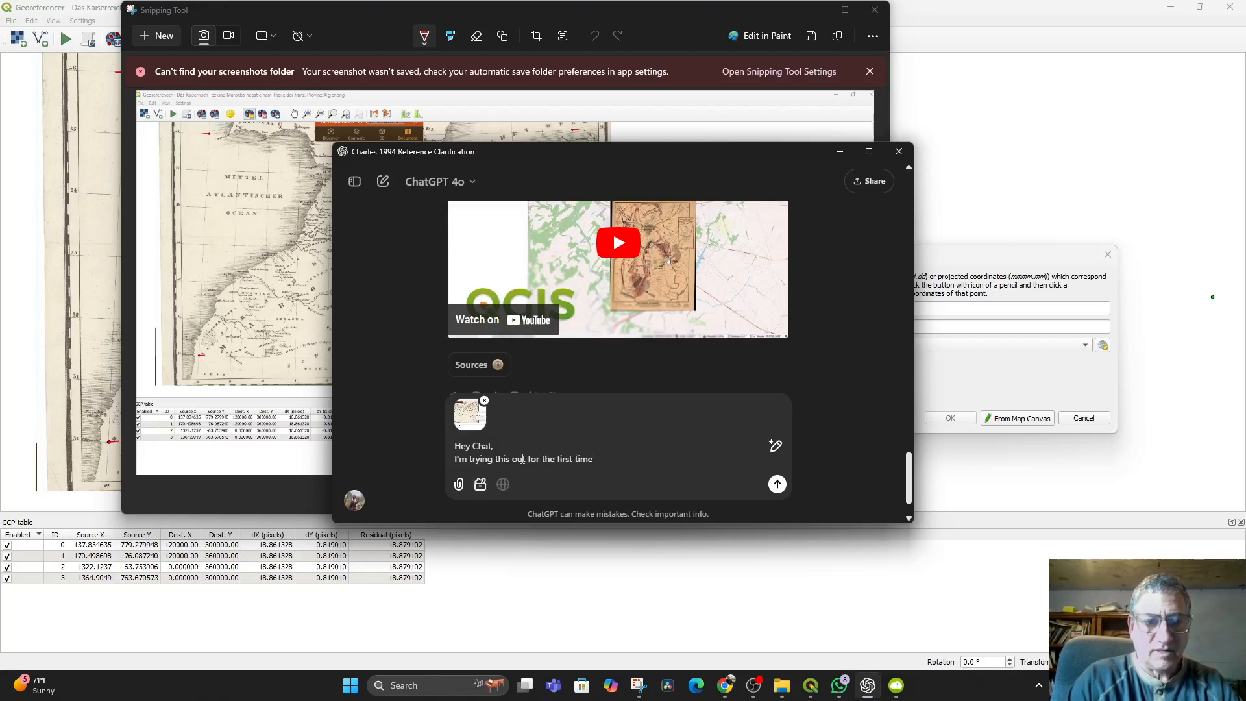
text( and I may have input the lat or lon)
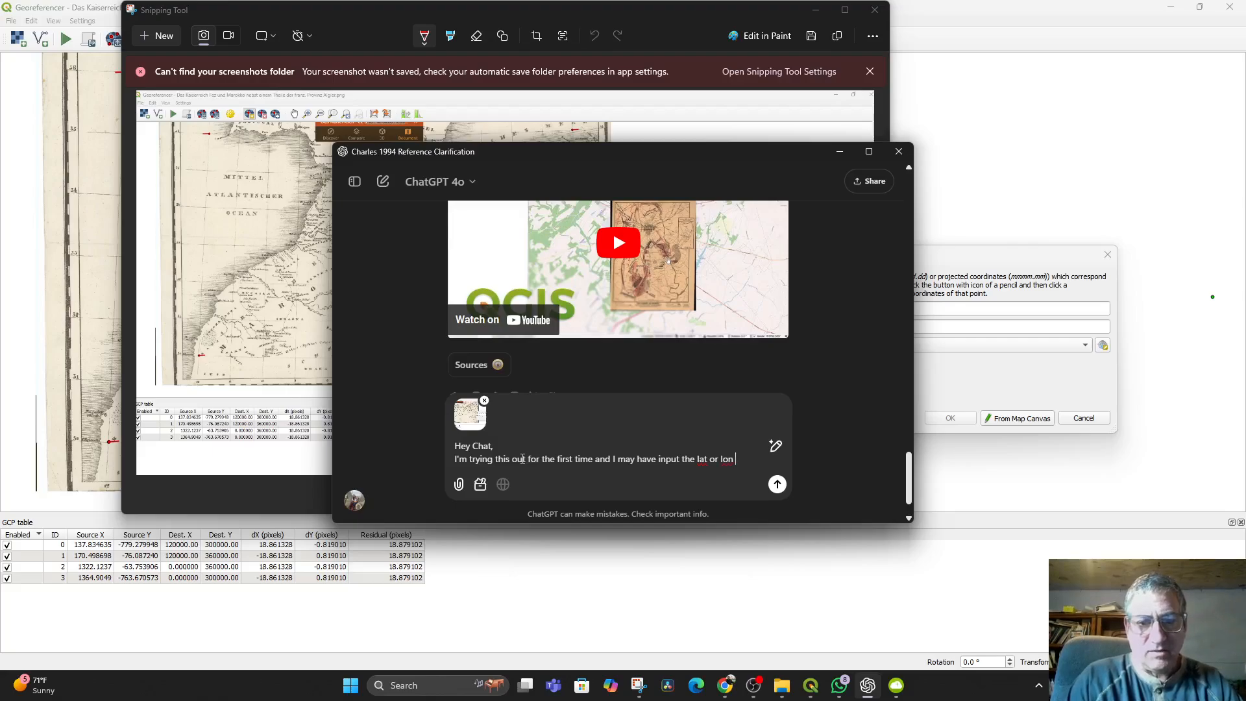
text( wrong bec)
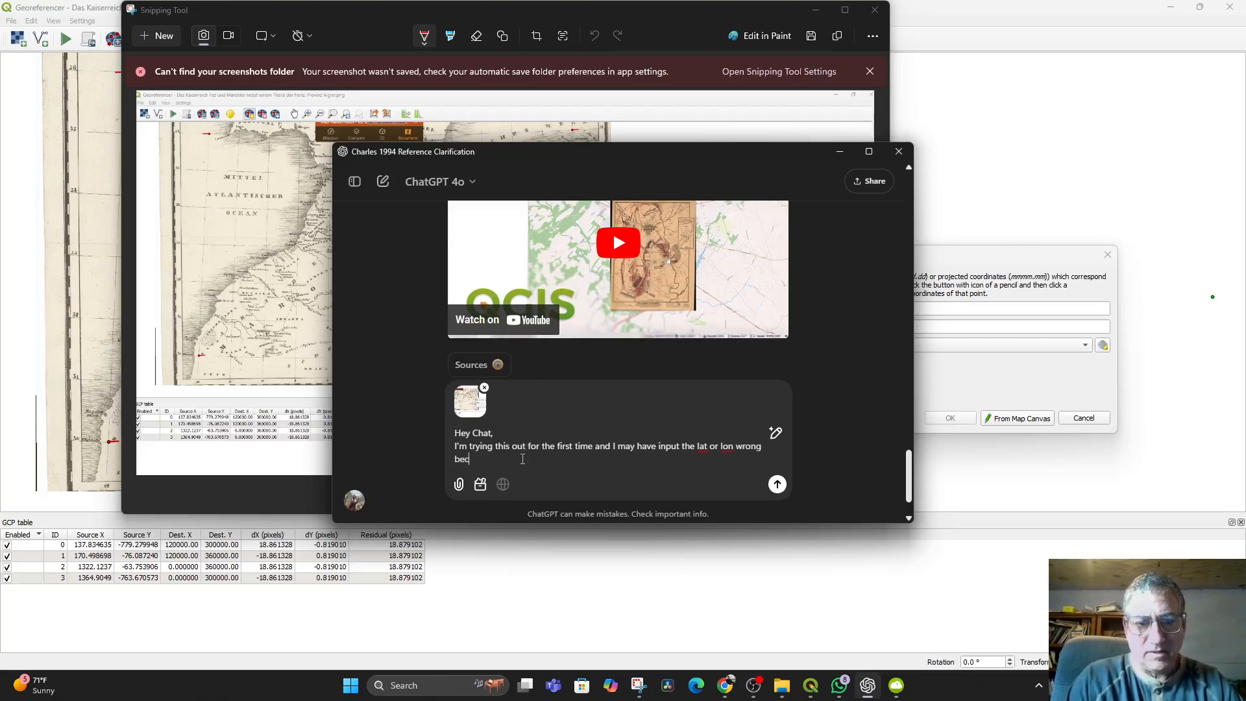
text(ause the map is showing up)
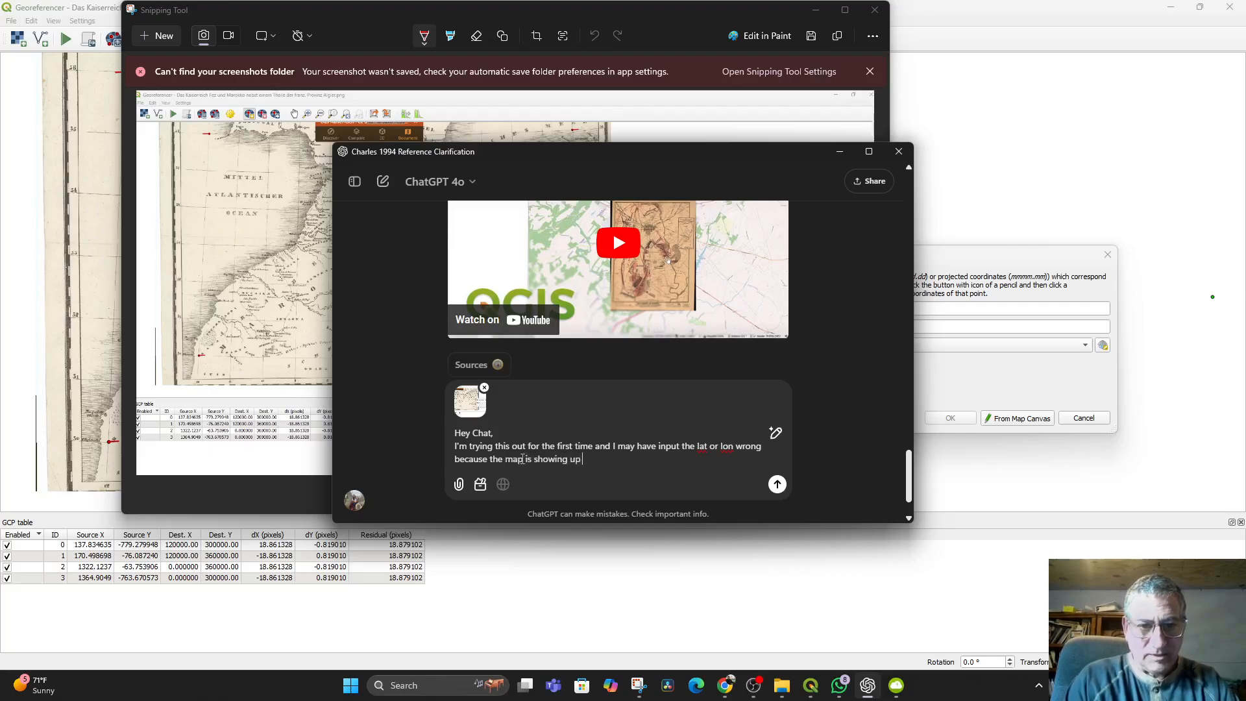
text( in the wrong location completely...)
- Add the question "Can you look at the numbers and tell me what I should be using?" on its own line
key(shift+Return)
text(Can you look at the trumbers and tell me hwhat I should be using?)
key(shift+Return)
- Add the assumption "I thought the East coordinates were the number on the bottom of the" map, with 0000 appended
text(I thought the)
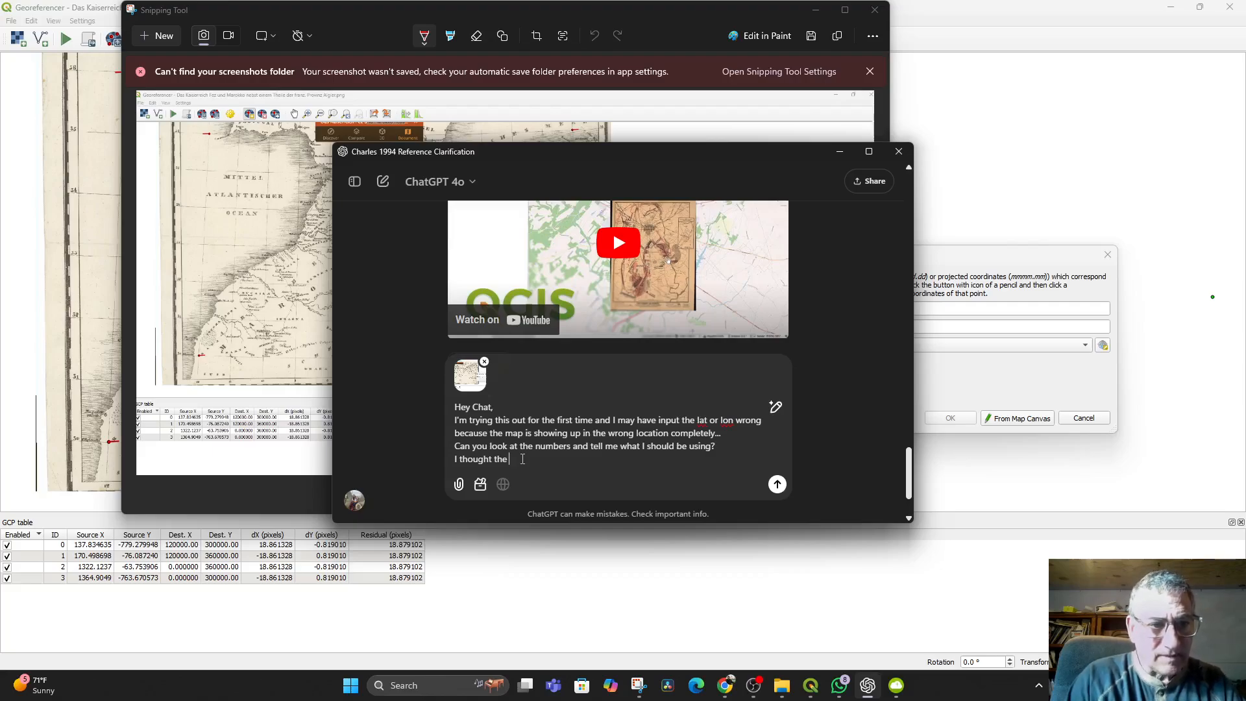
text(East coordinates wer)
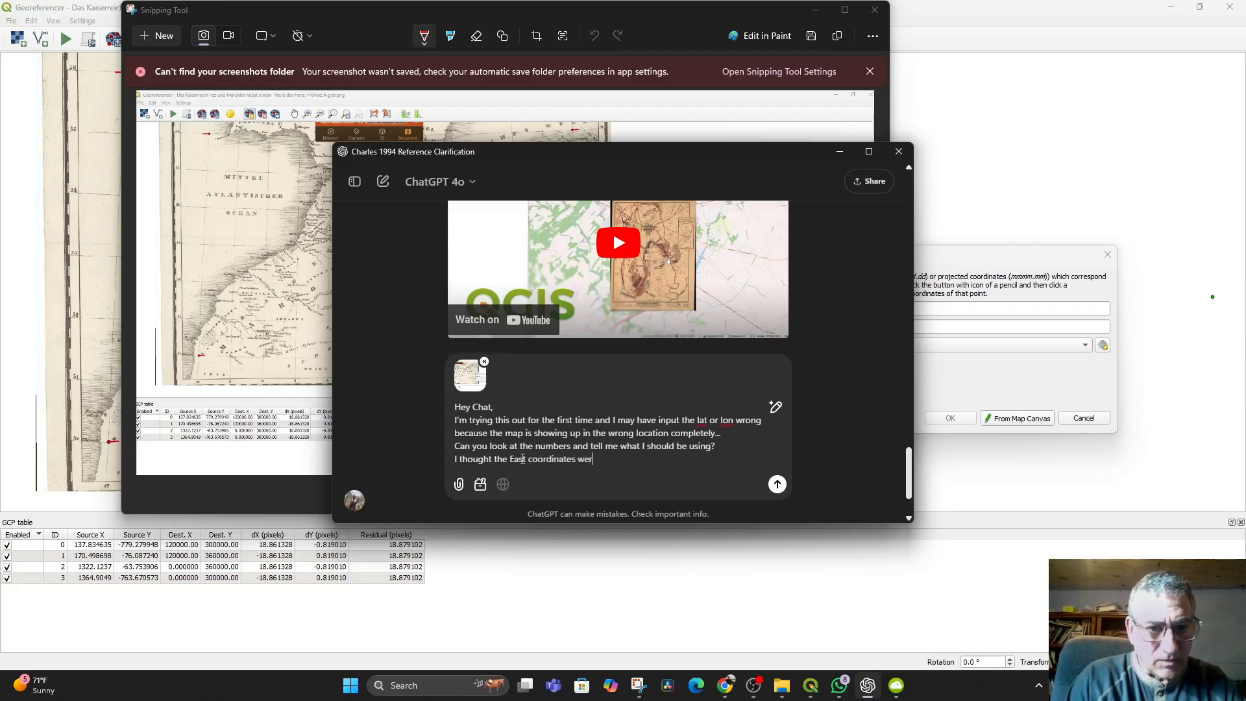
text(re the number on )
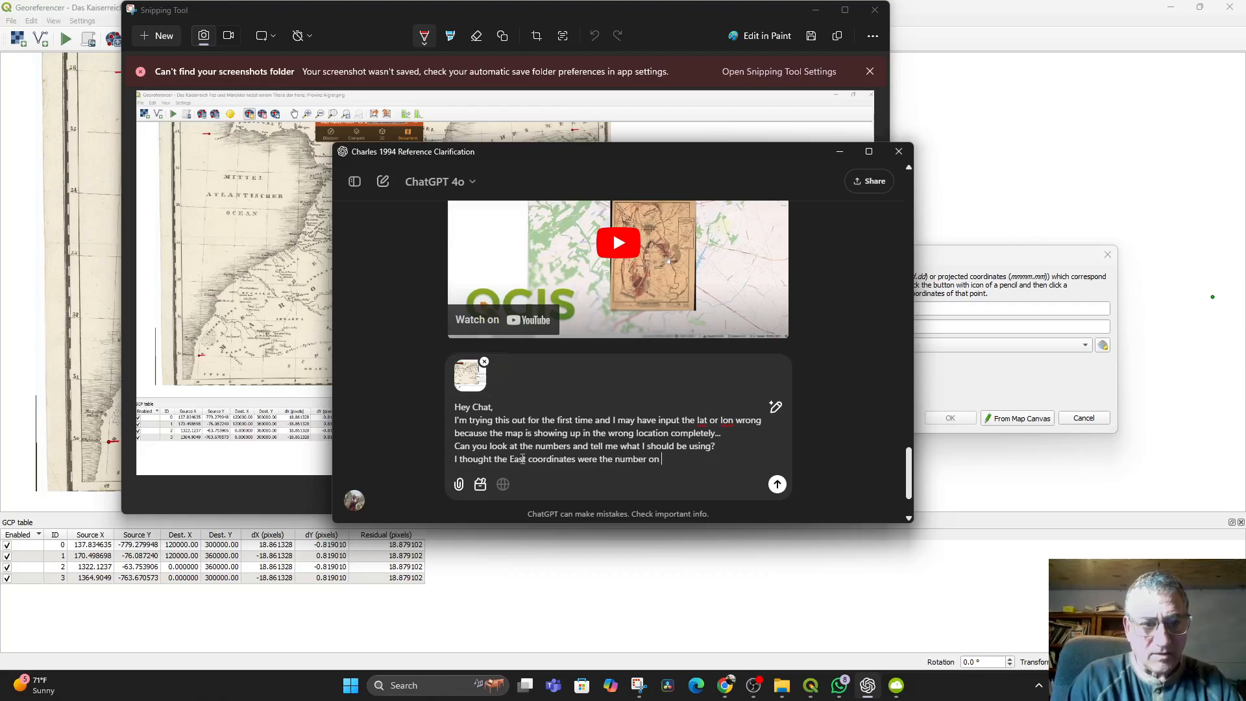
text(the tottom of hte map)
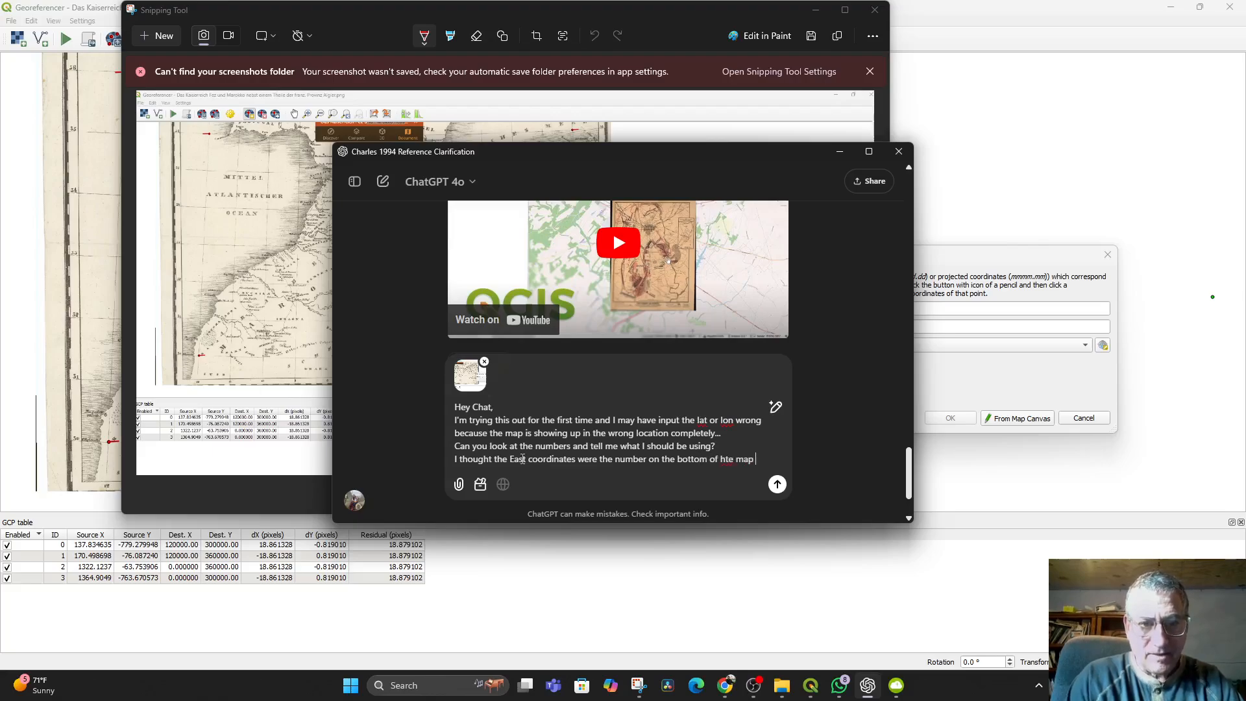
key(BackSpace)
key(BackSpace)
key(BackSpace)
key(BackSpace)
key(BackSpace)
key(BackSpace)
key(BackSpace)
key(BackSpace)
key(BackSpace)
text(the bottom of the ma)
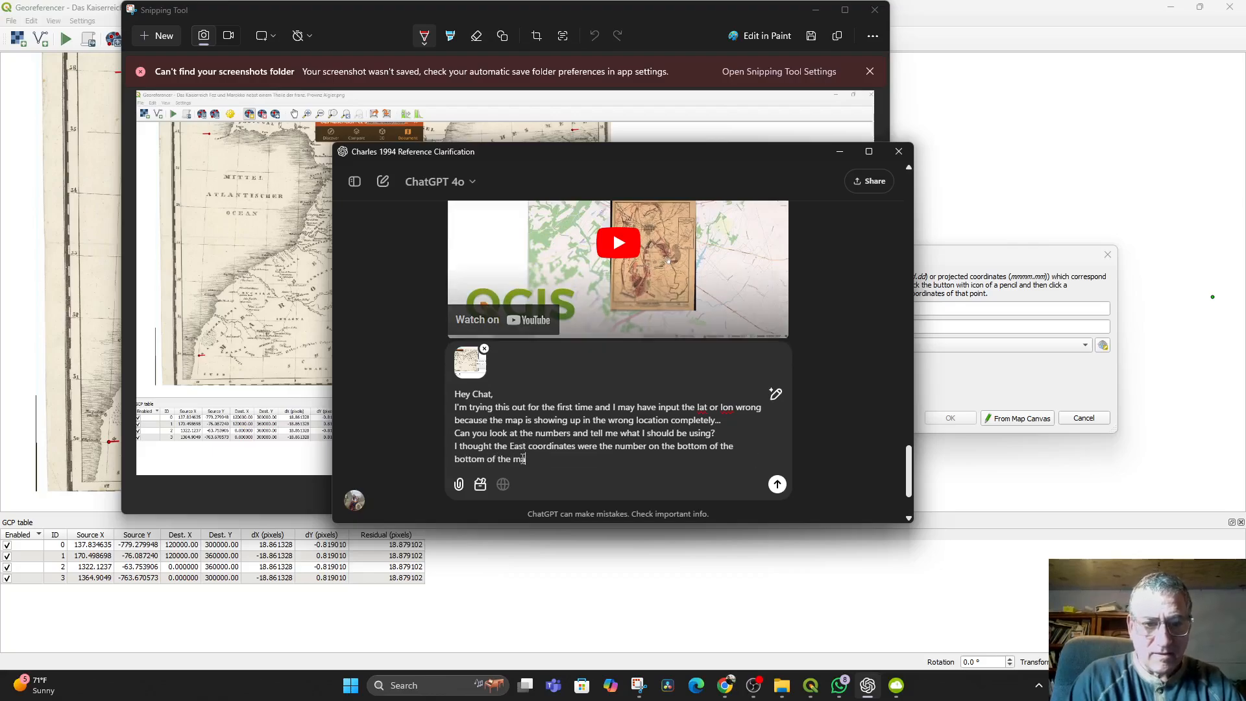
text(p with 000)
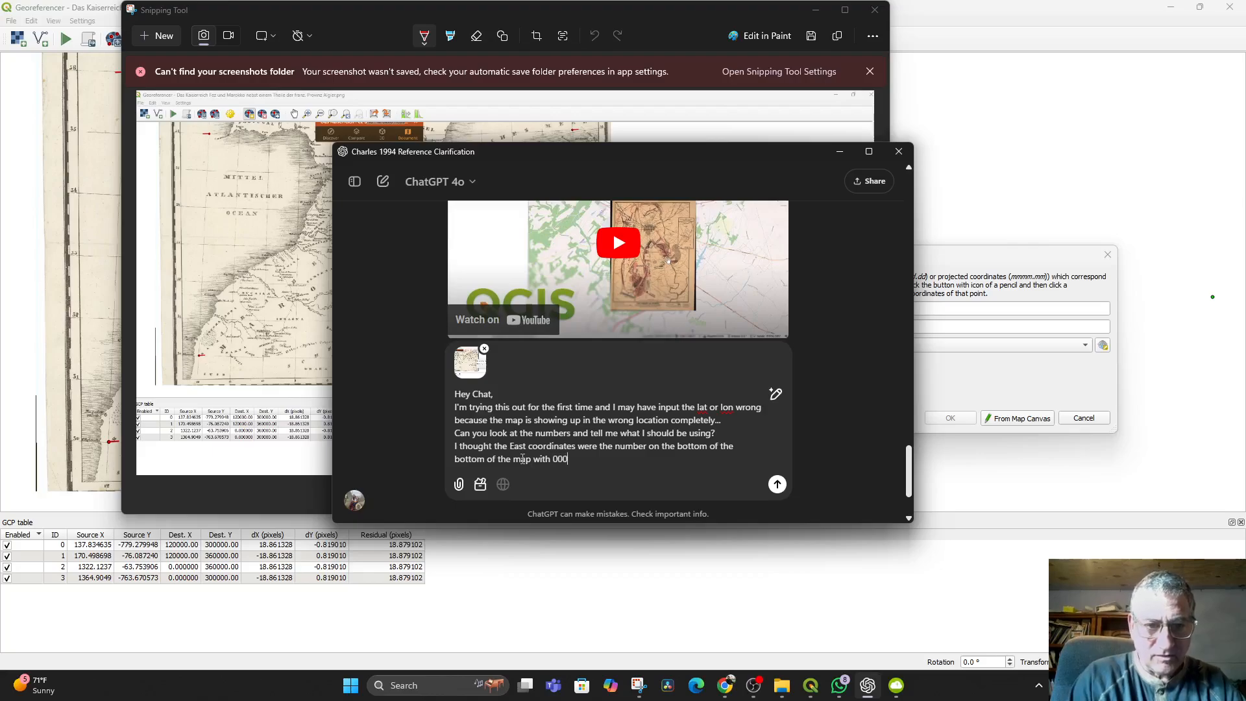
- Add the same assumption for latitude from the numbers on the map's left, for example 31 with 0000 added, ask "Am I wrong?" and send the message
text(0 added, and the same with th)
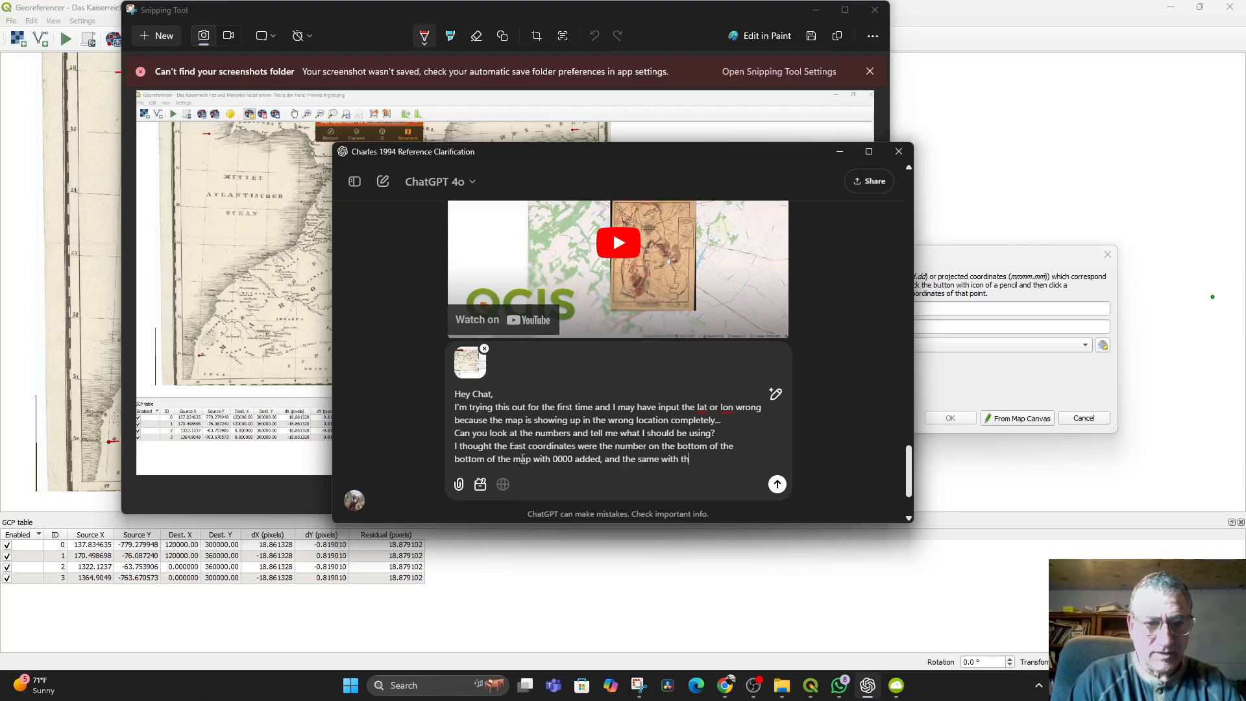
text(e numbers on the ri)
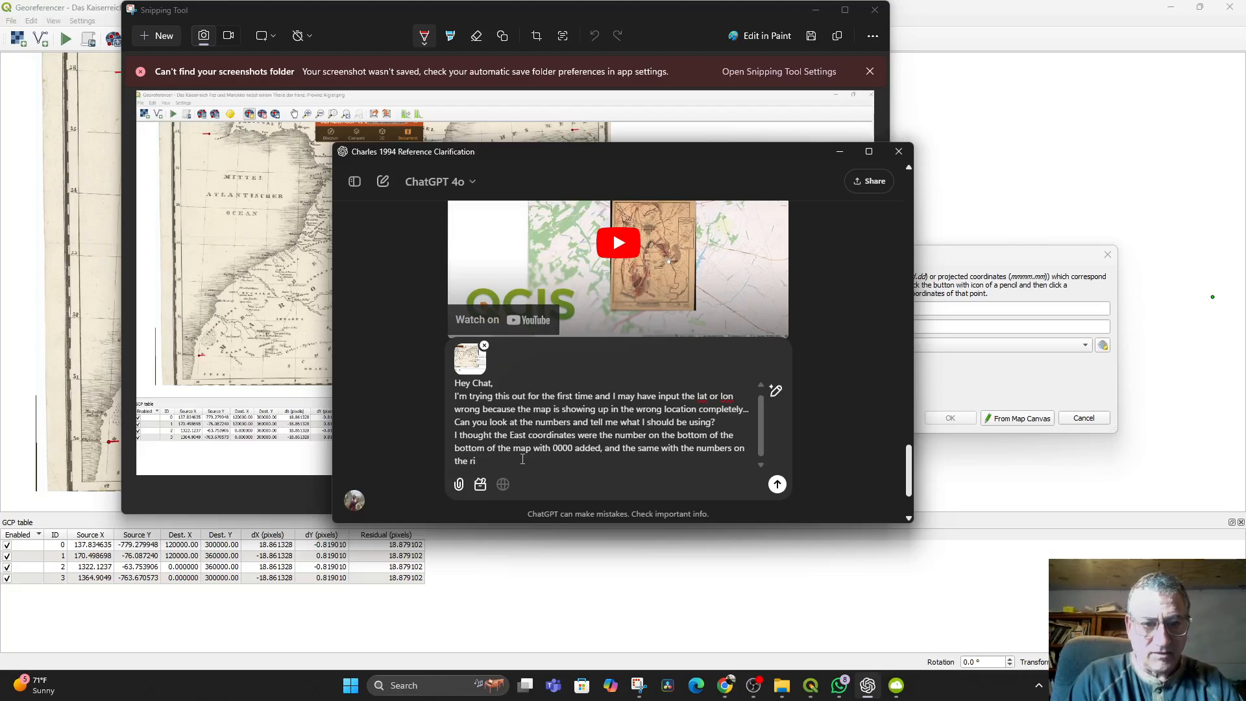
key(BackSpace)
key(BackSpace)
text(left of the map)
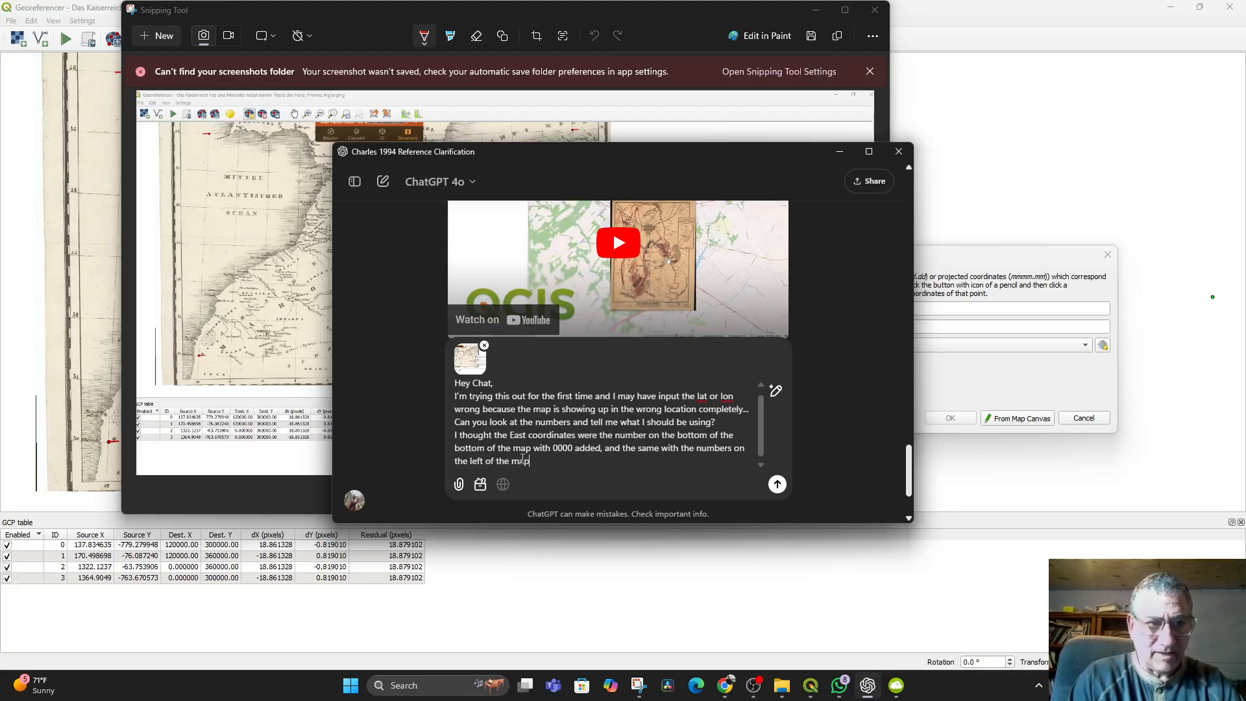
text( for lat)
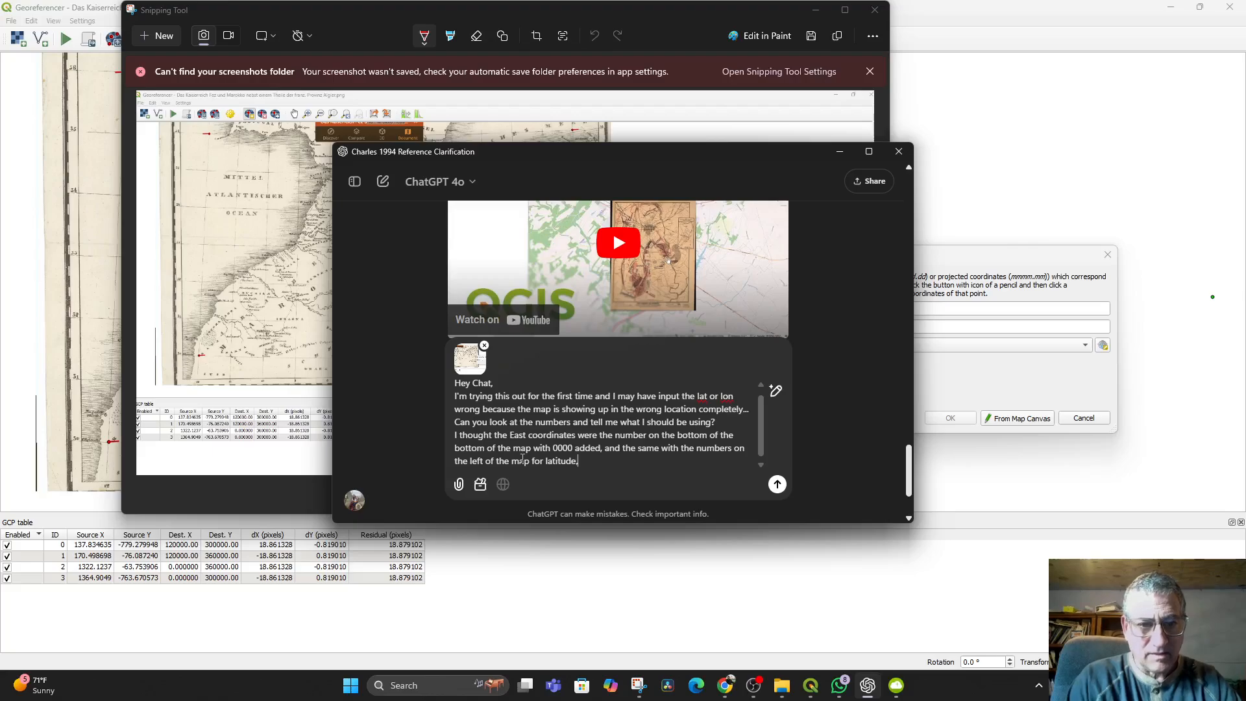
text(itude, for example 31)
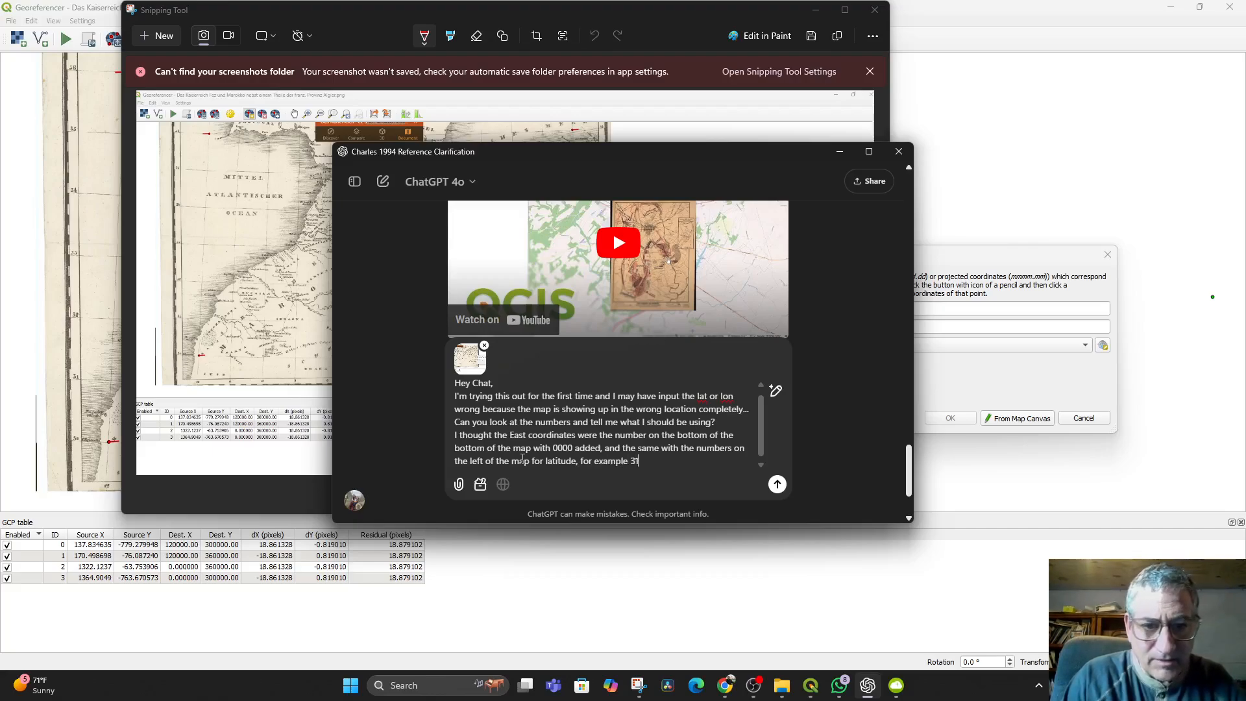
text( with 0000 added. Am I wrong?)
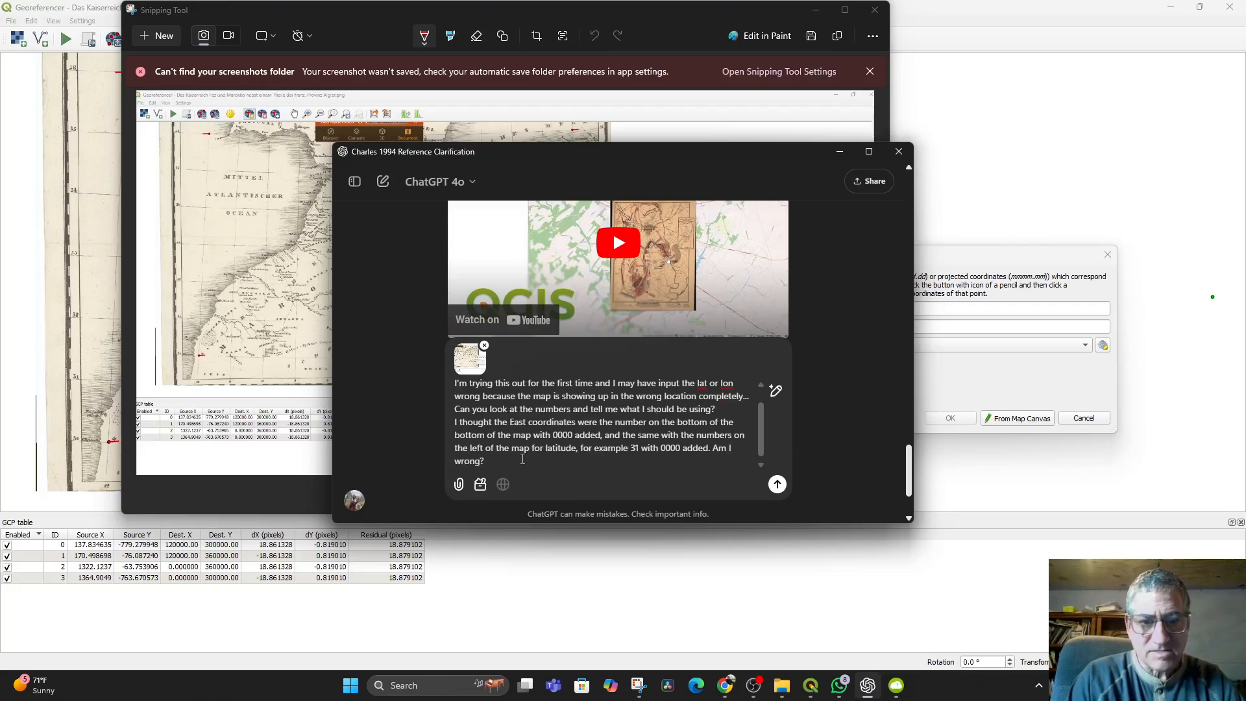
key(Return)
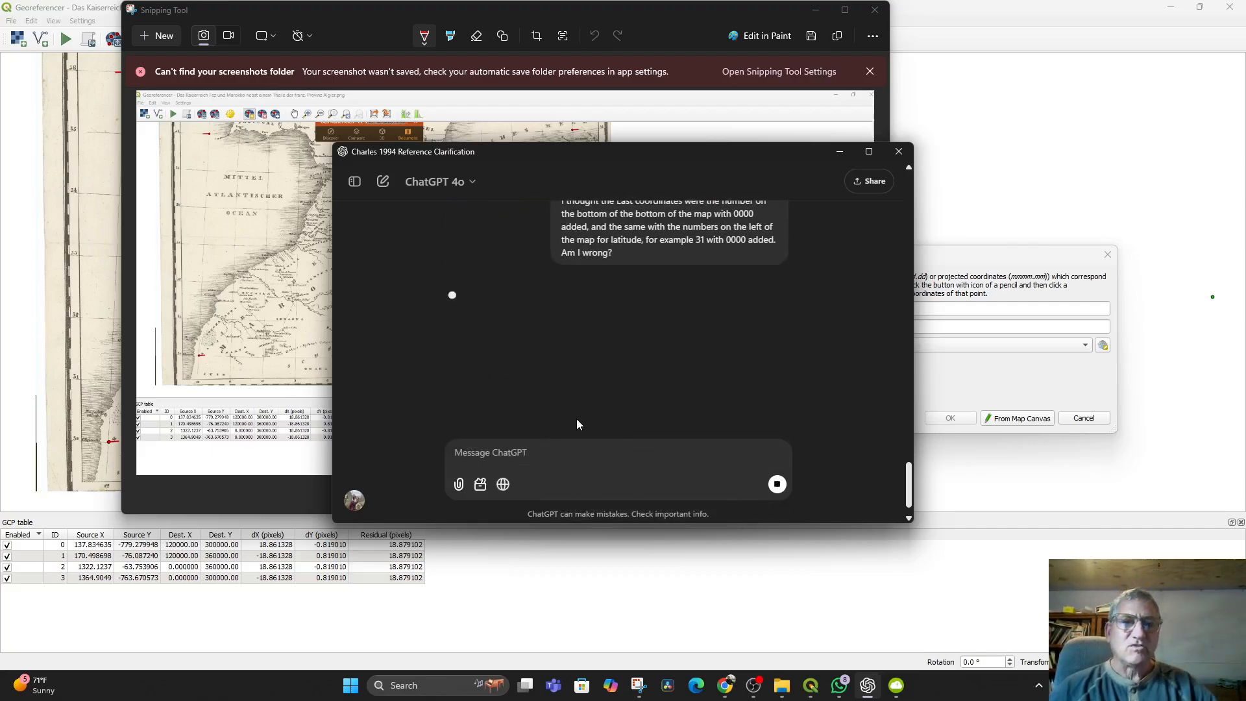
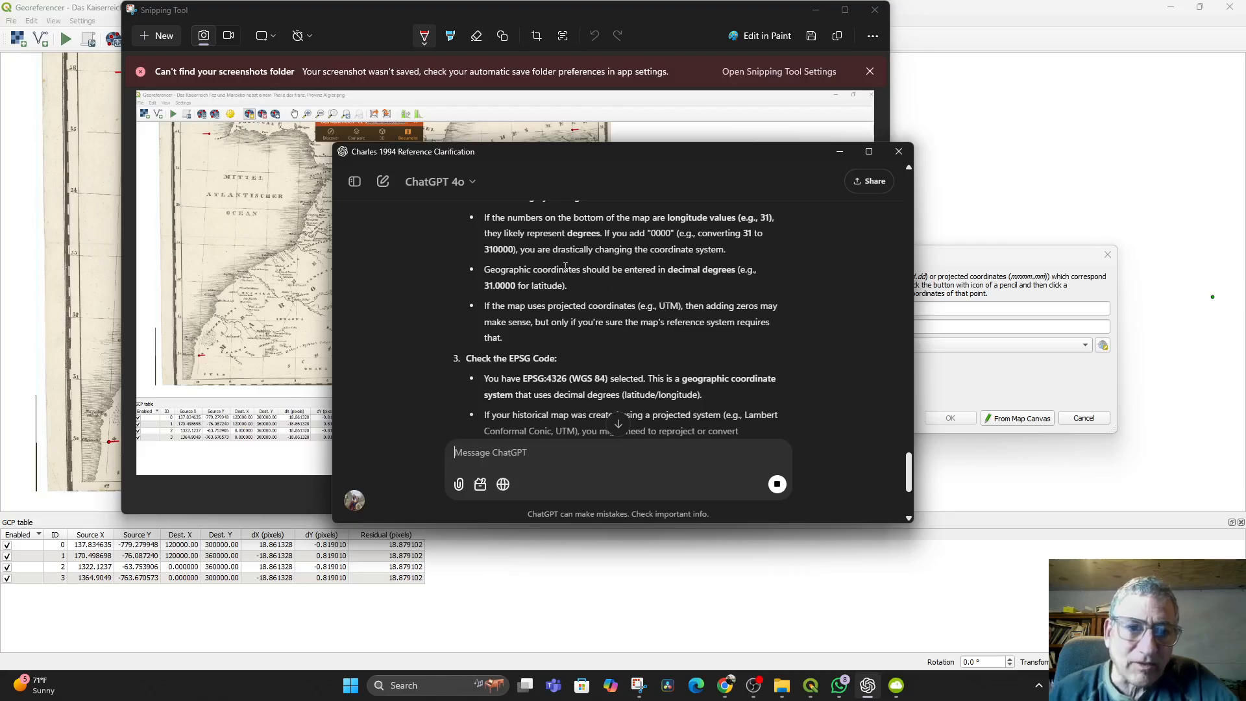
- Switch to the Chrome browser and review how the "Georeferencing a map in QGIS" video reads and enters control-point coordinates
click(724, 685)
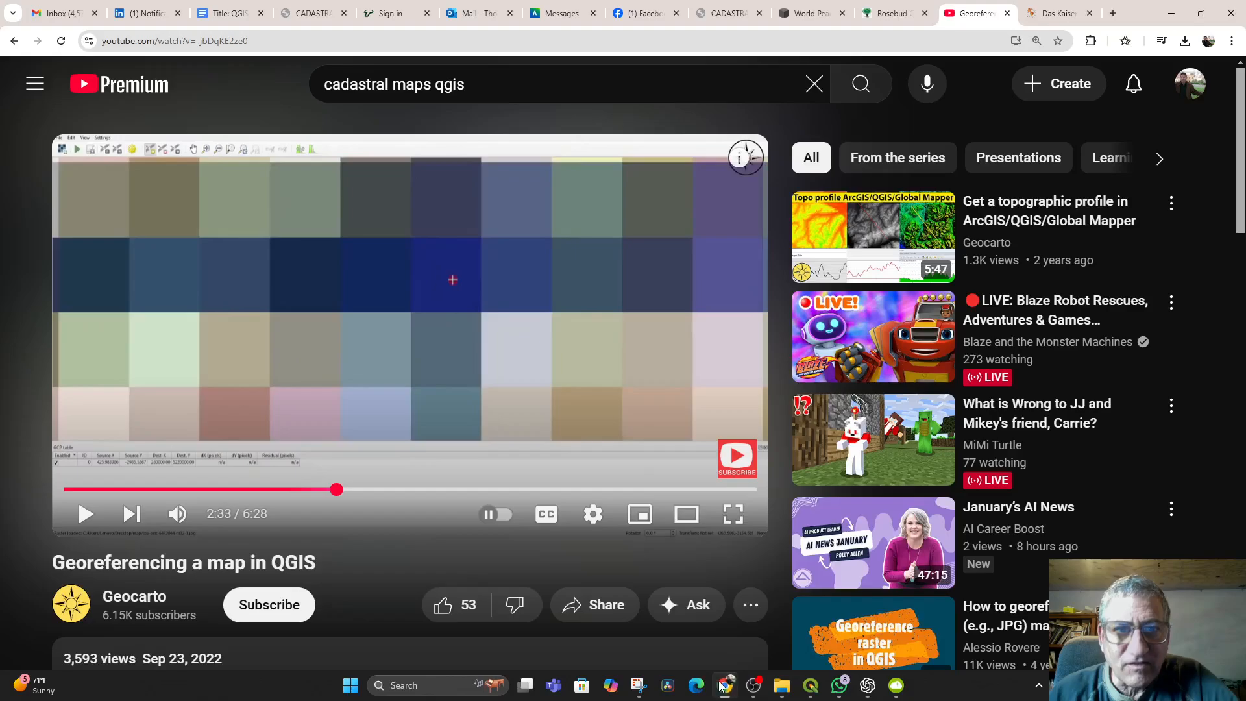
click(279, 490)
drag(349, 495, 371, 490)
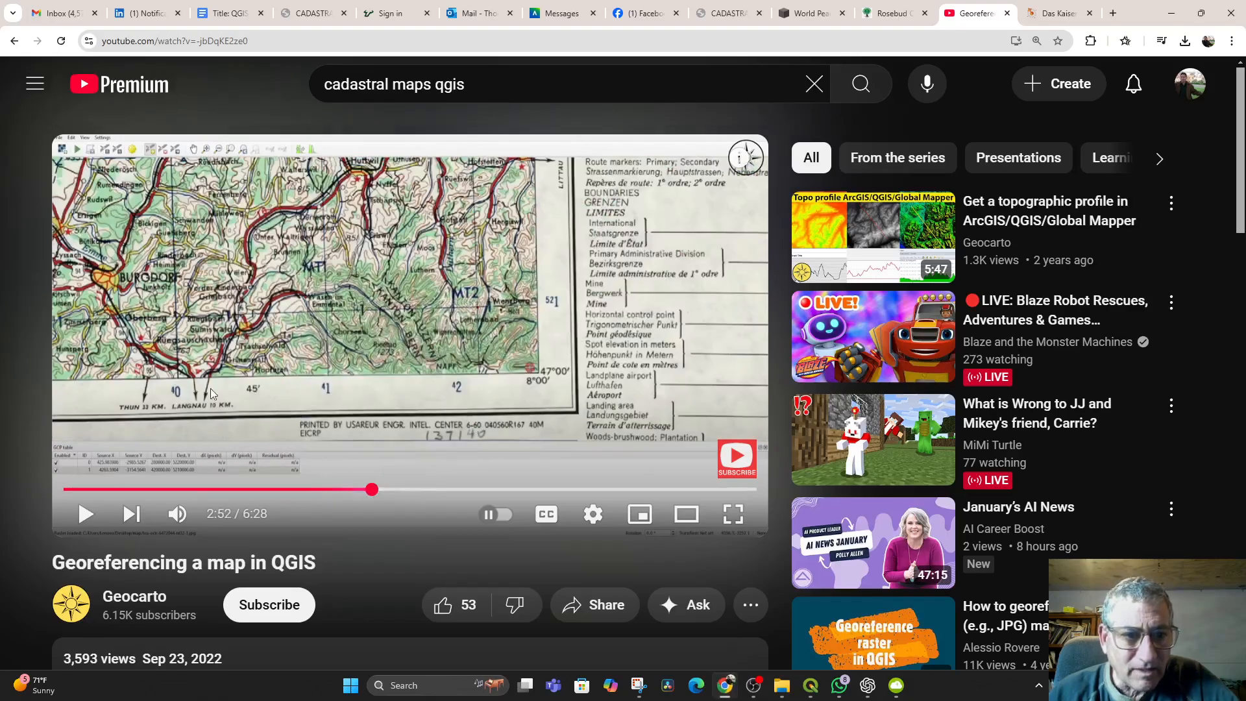
click(298, 490)
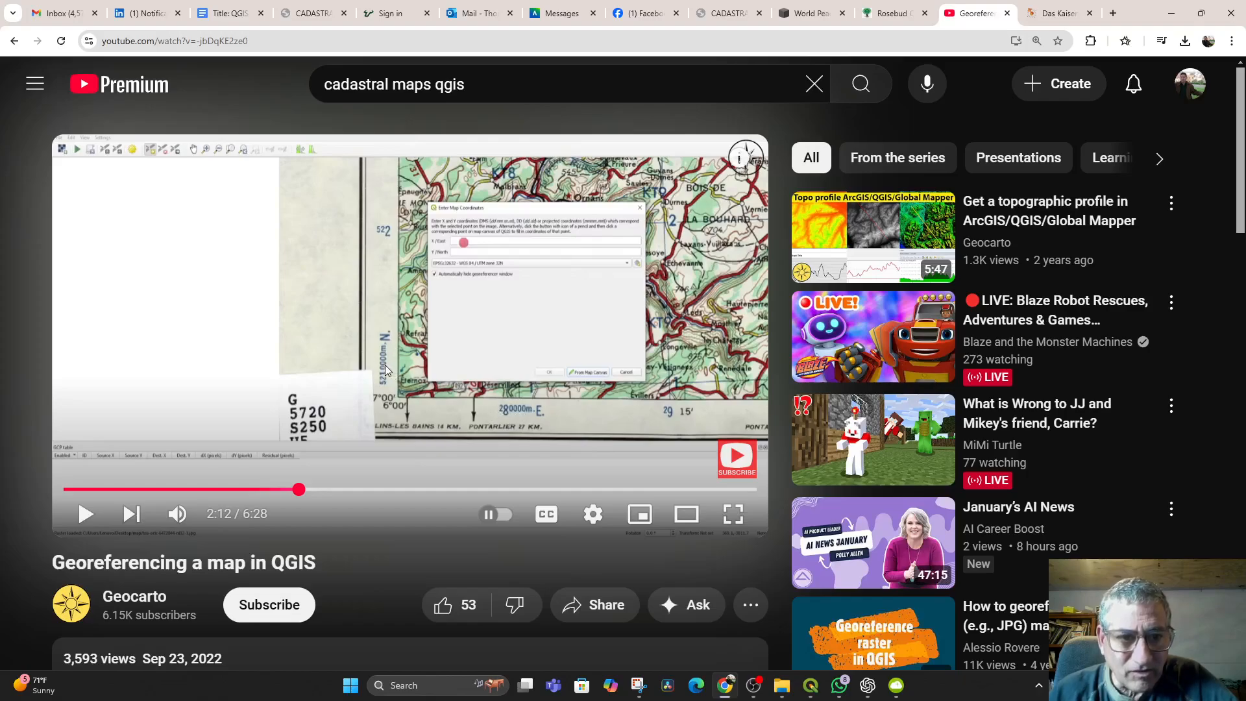
click(314, 490)
drag(338, 492, 399, 489)
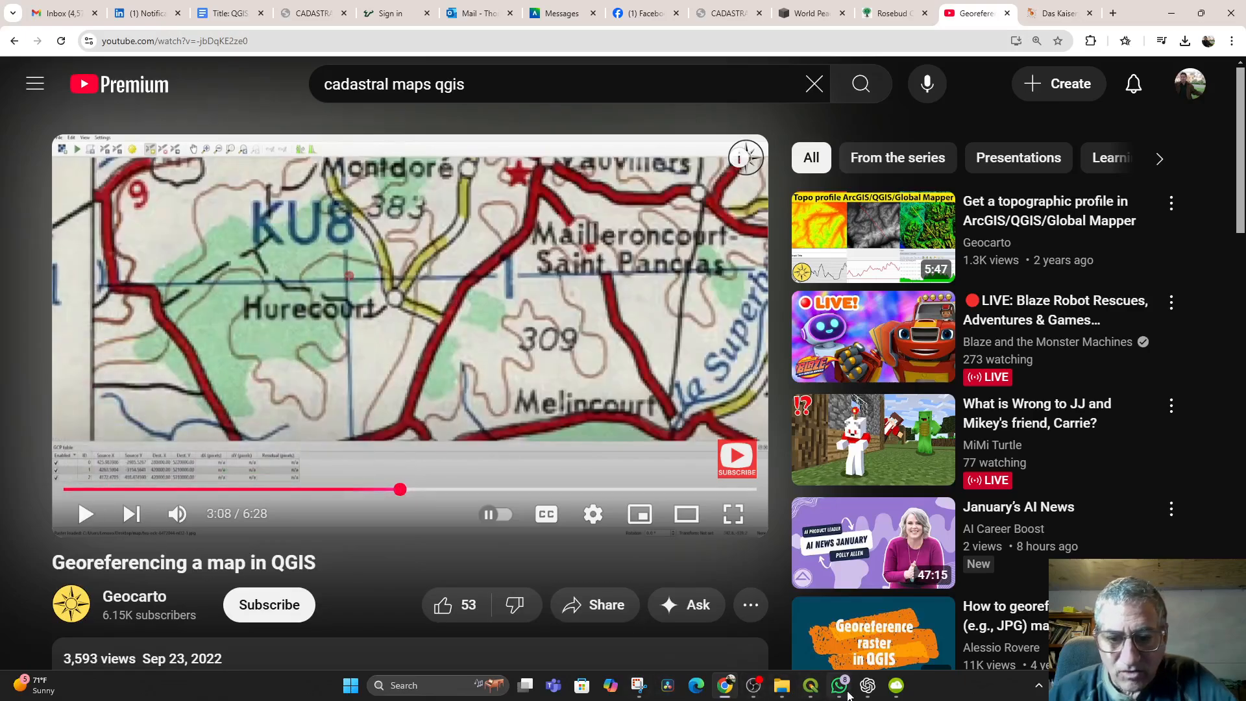
- Return to ChatGPT and read its answer on coordinate format, the EPSG code and how to fix the inputs
mouse_move(817, 692)
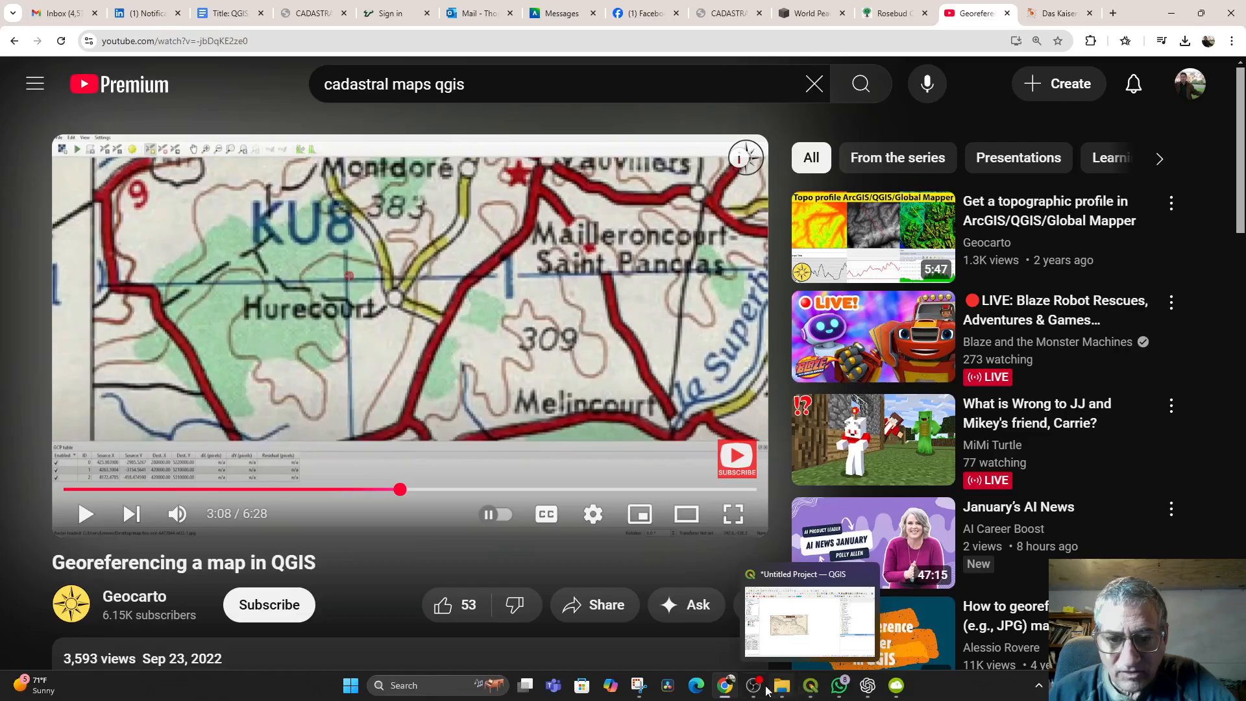
click(866, 690)
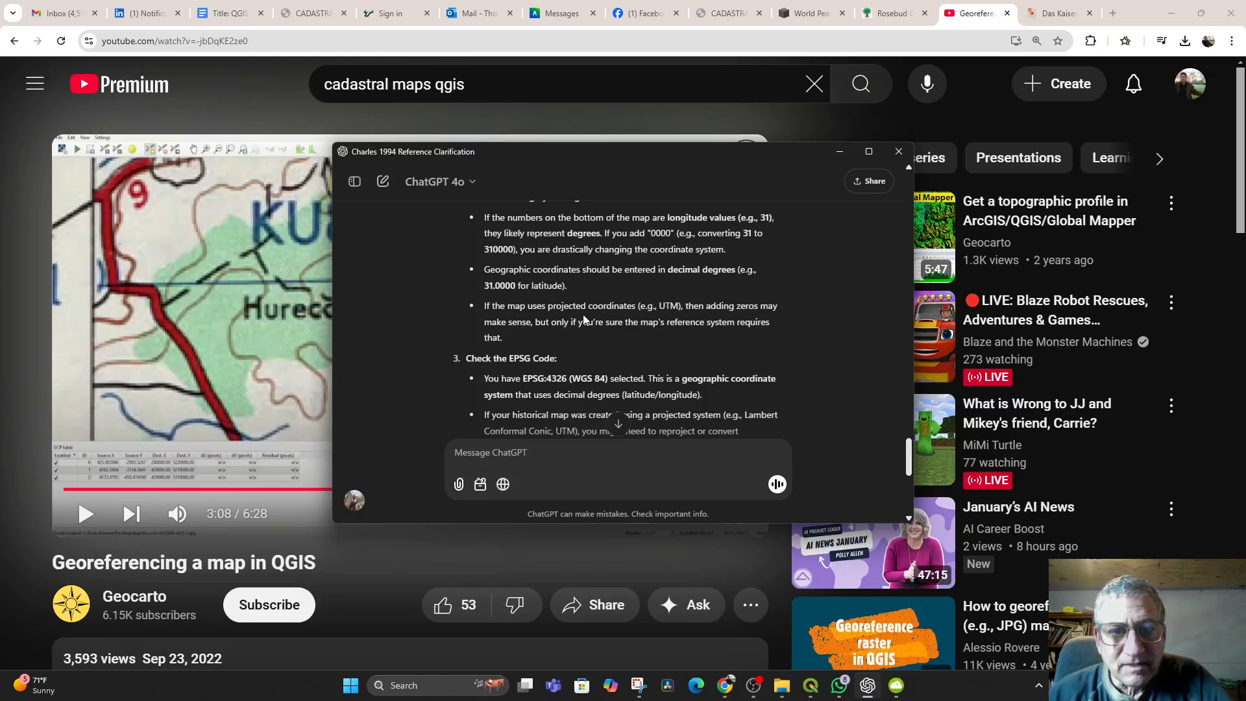
scroll(589, 316, down, 3)
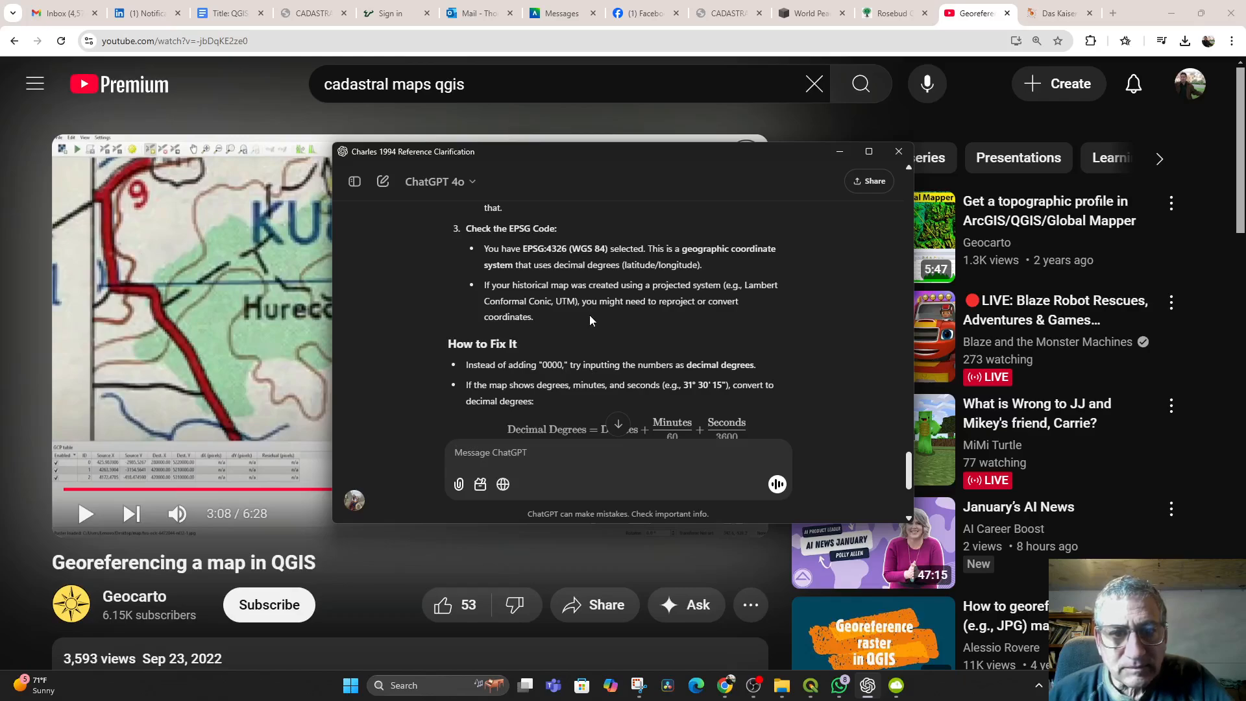
scroll(590, 318, down, 3)
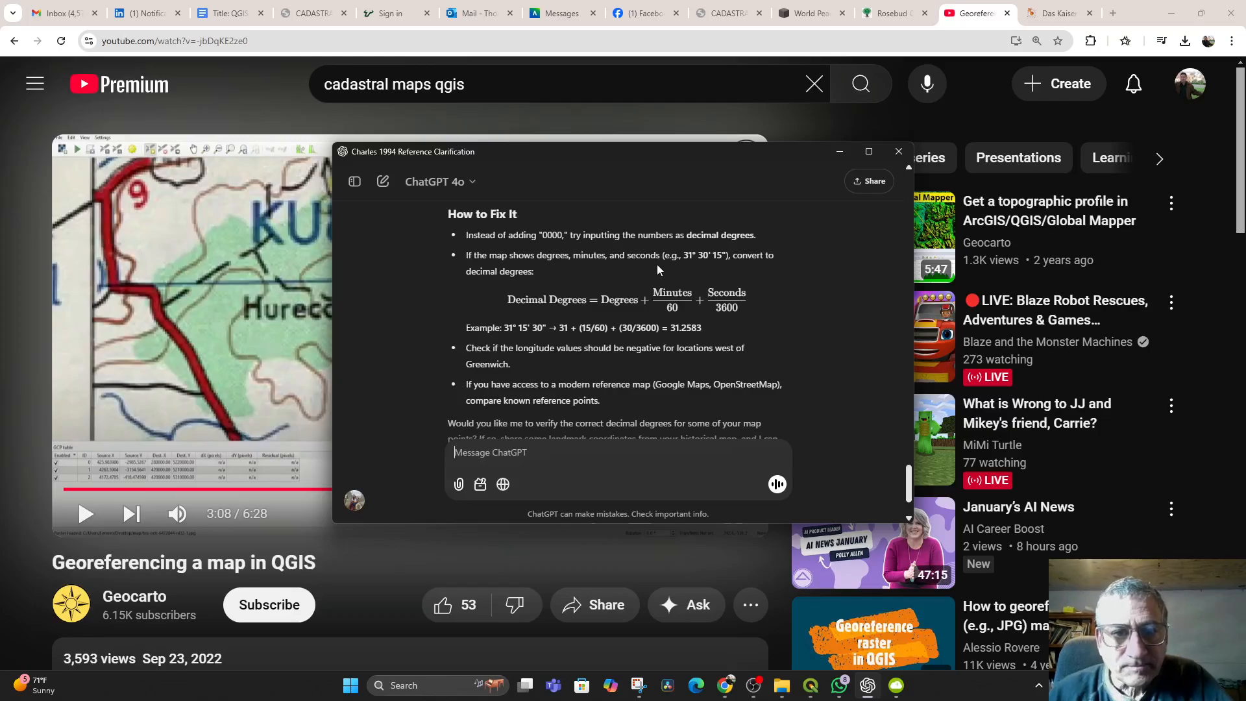
scroll(632, 283, down, 2)
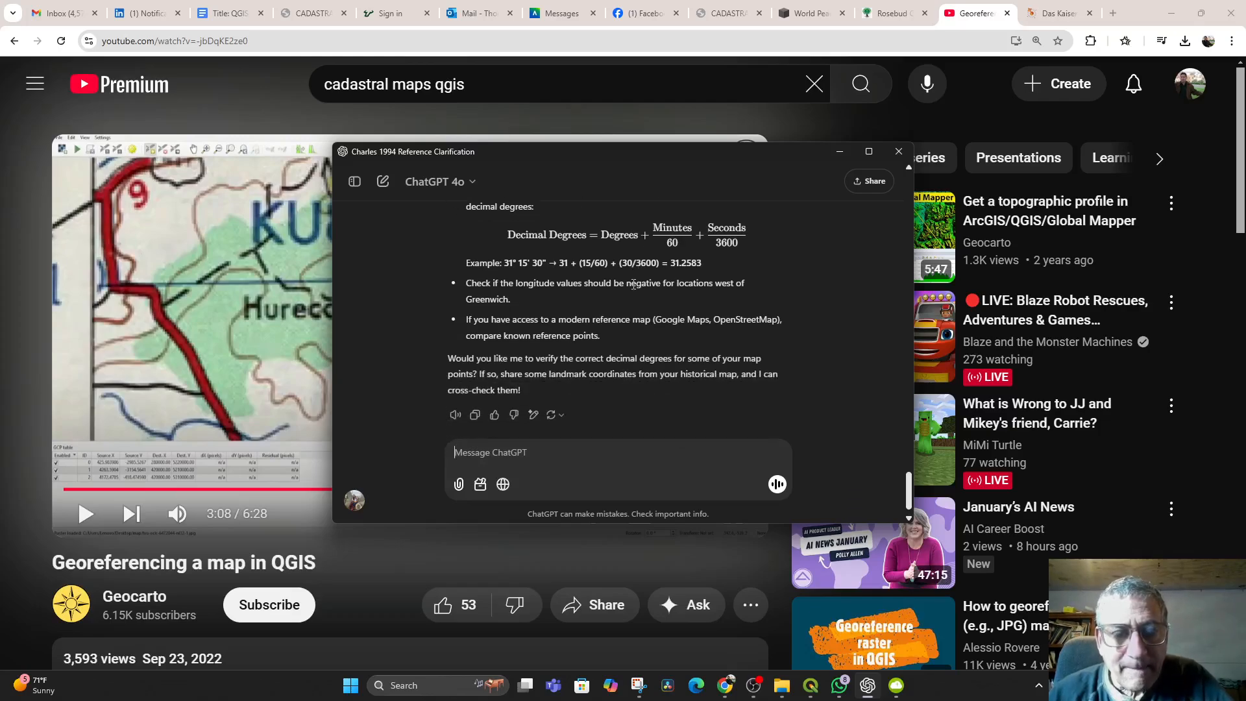
scroll(634, 284, down, 1)
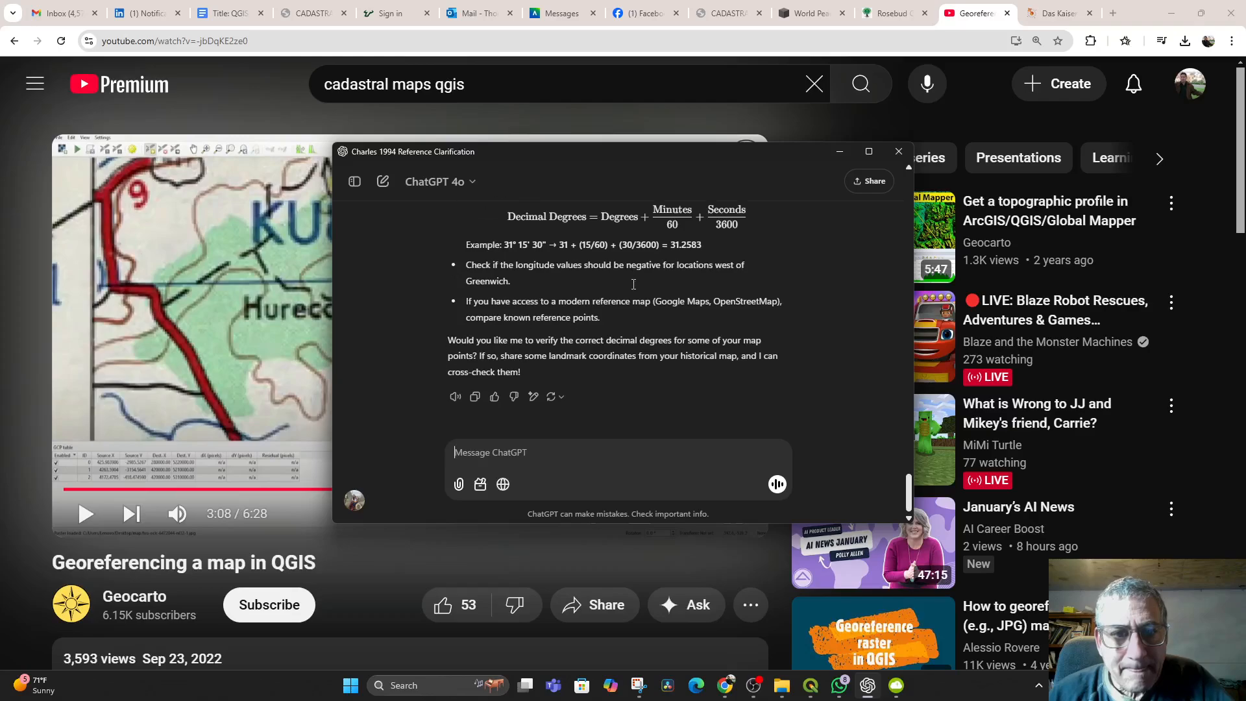
- Reply "Yes please!" to ChatGPT's offer to verify the decimal degrees for the map points
click(539, 450)
text(Yes)
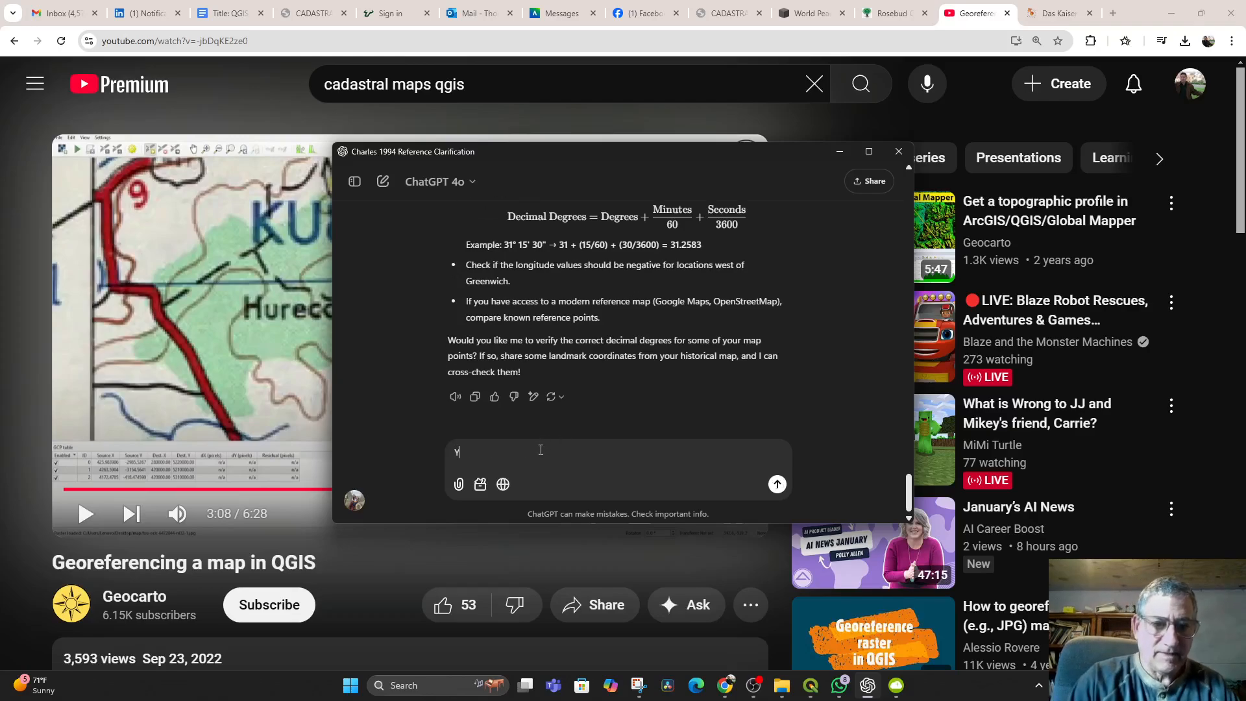
key(BackSpace)
key(BackSpace)
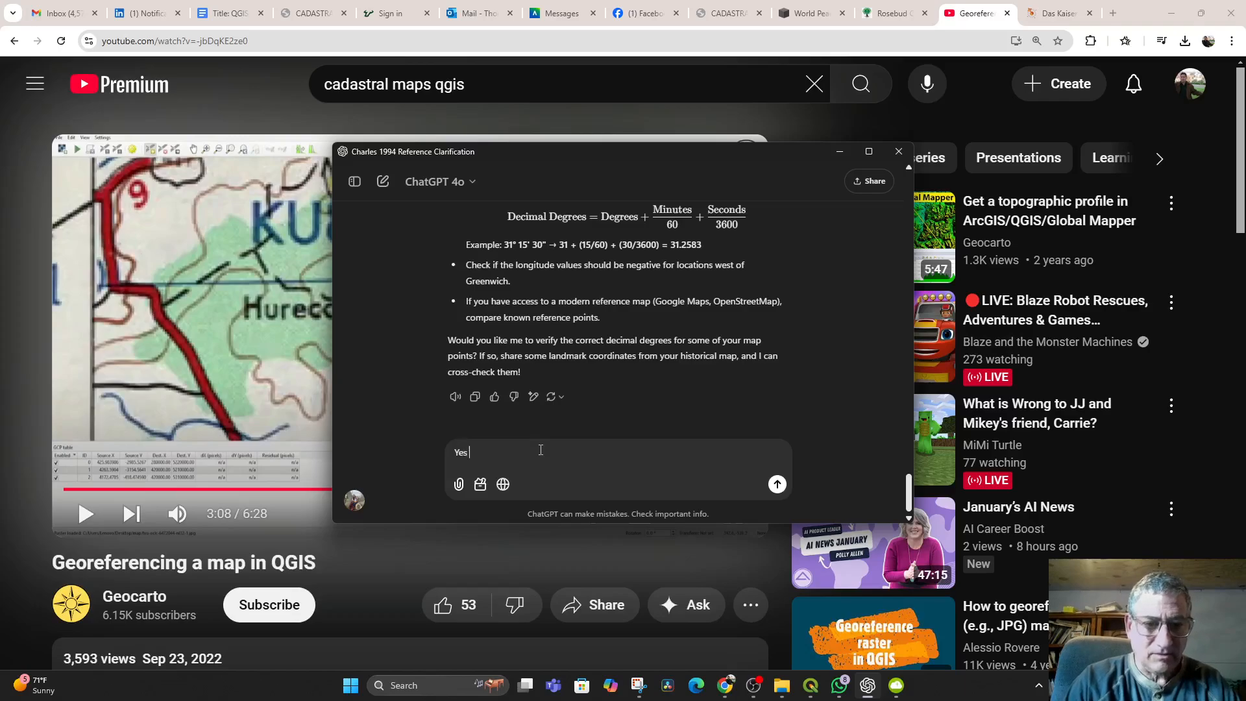
text(es please!)
key(Return)
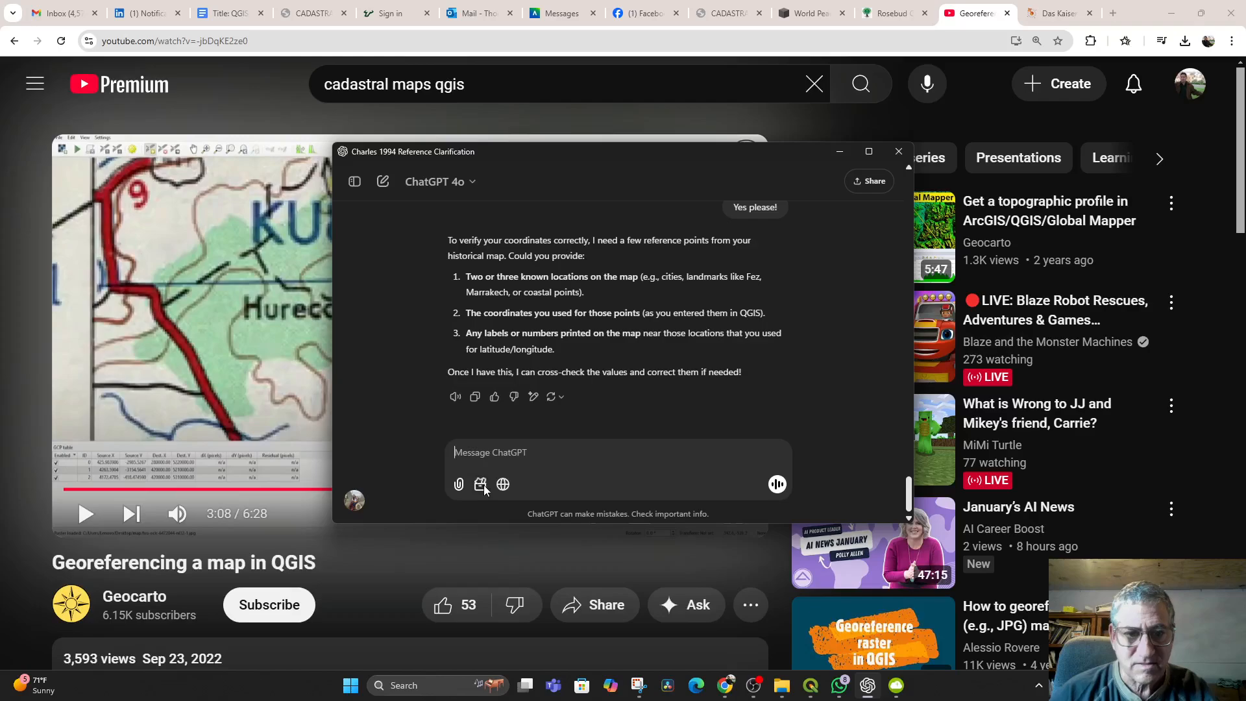
- Upload the first Das Kaiserreich Fez und Marokko image from the Old Maps folder and send it with "This is the map."
click(464, 486)
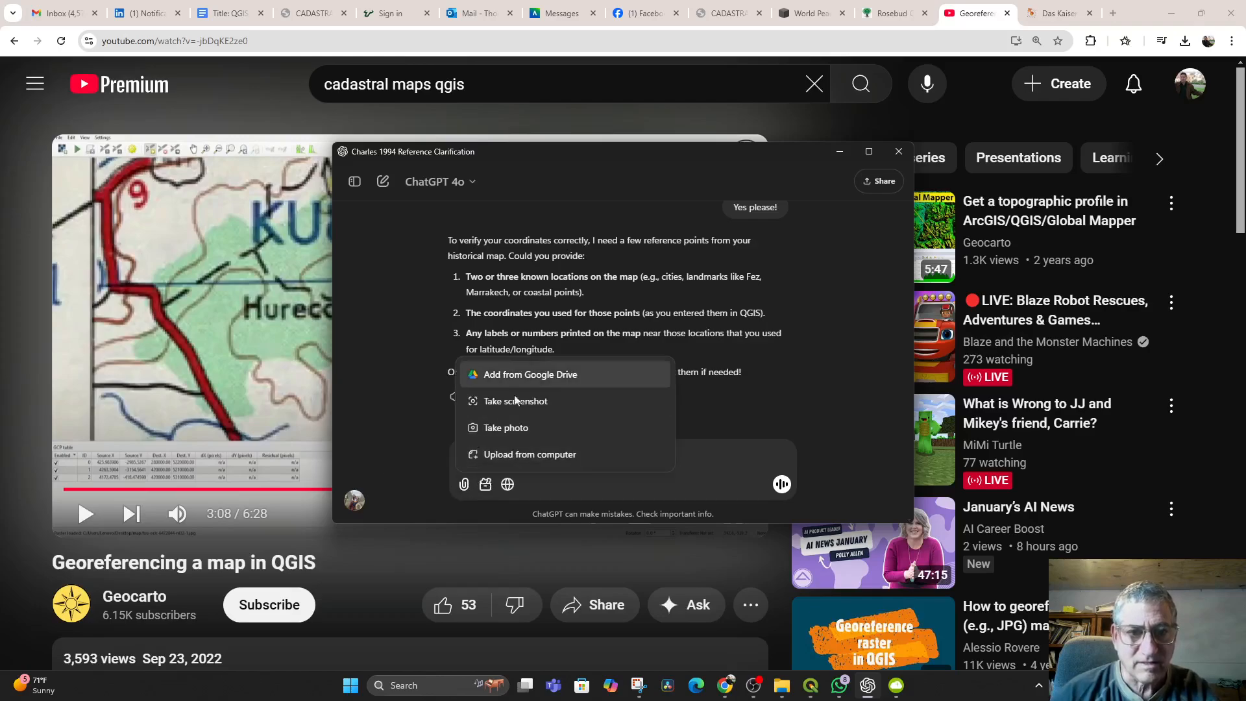
click(519, 453)
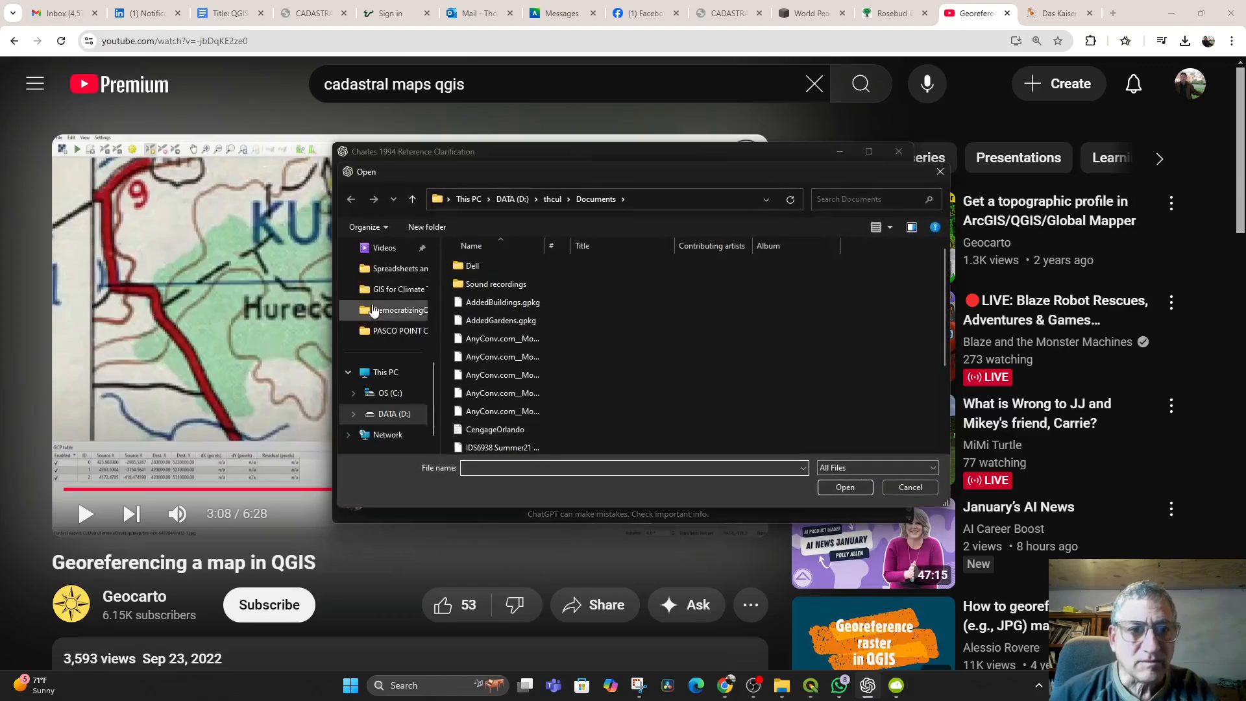
click(388, 273)
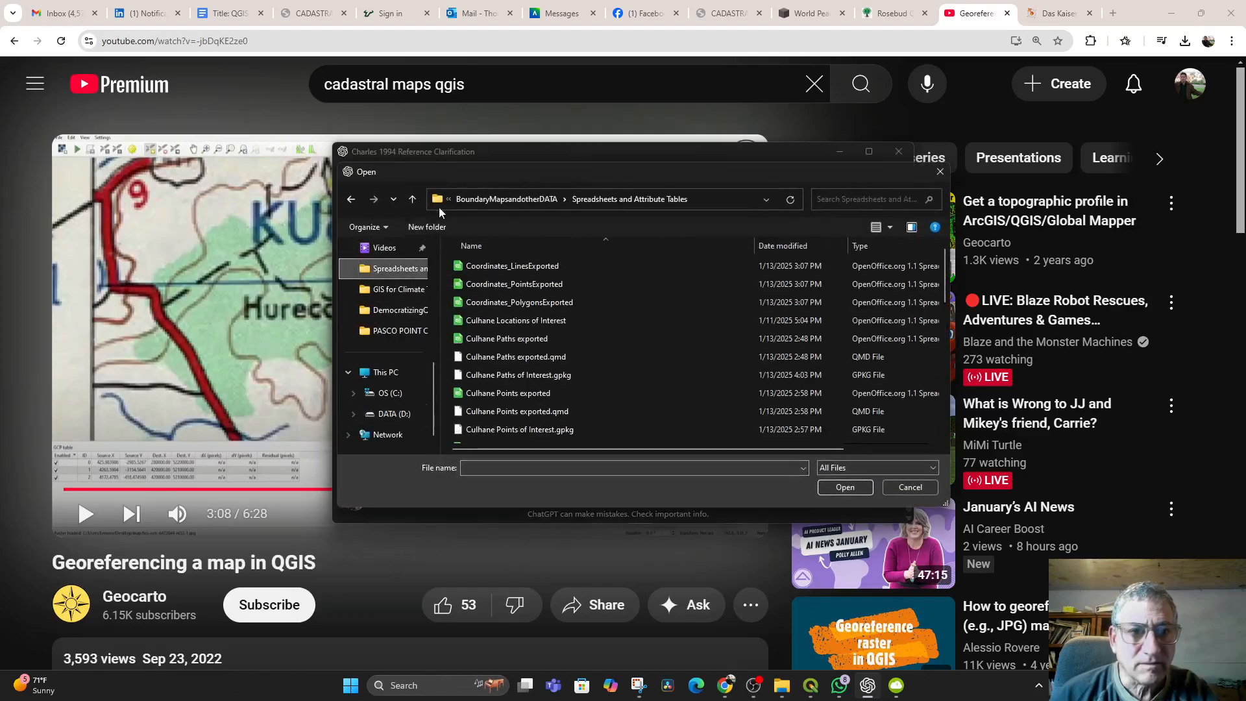
click(508, 199)
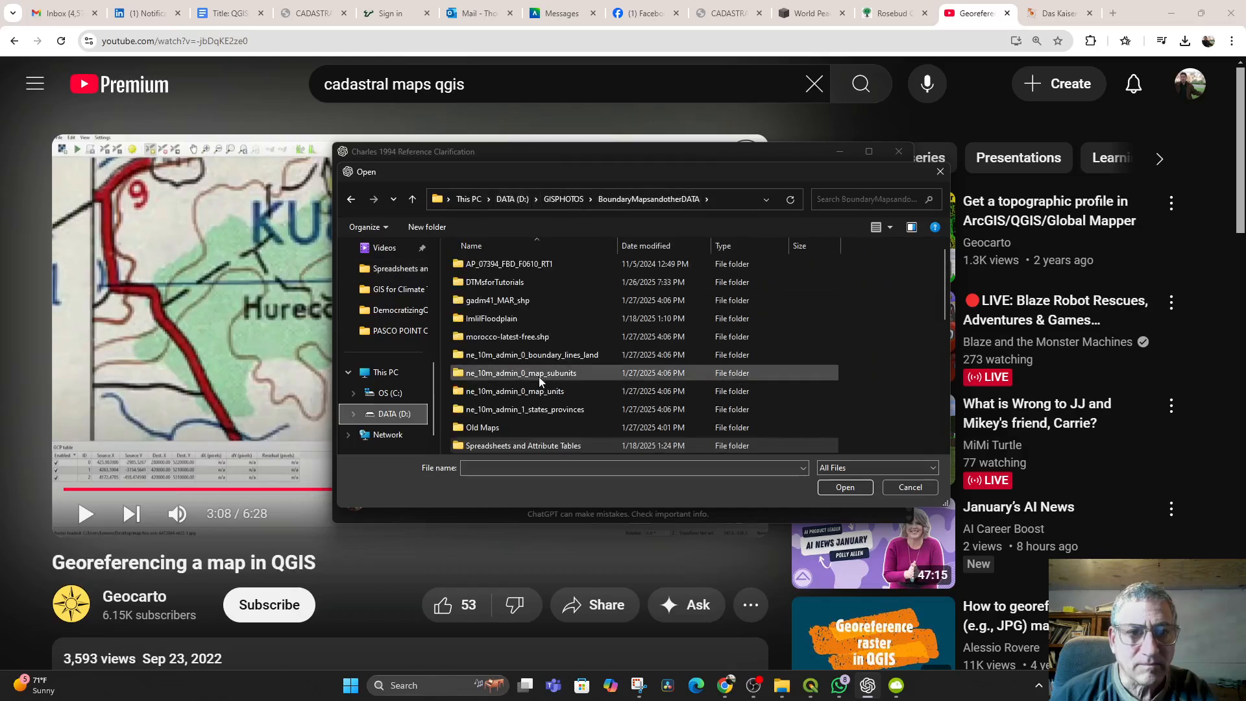
double_click(480, 318)
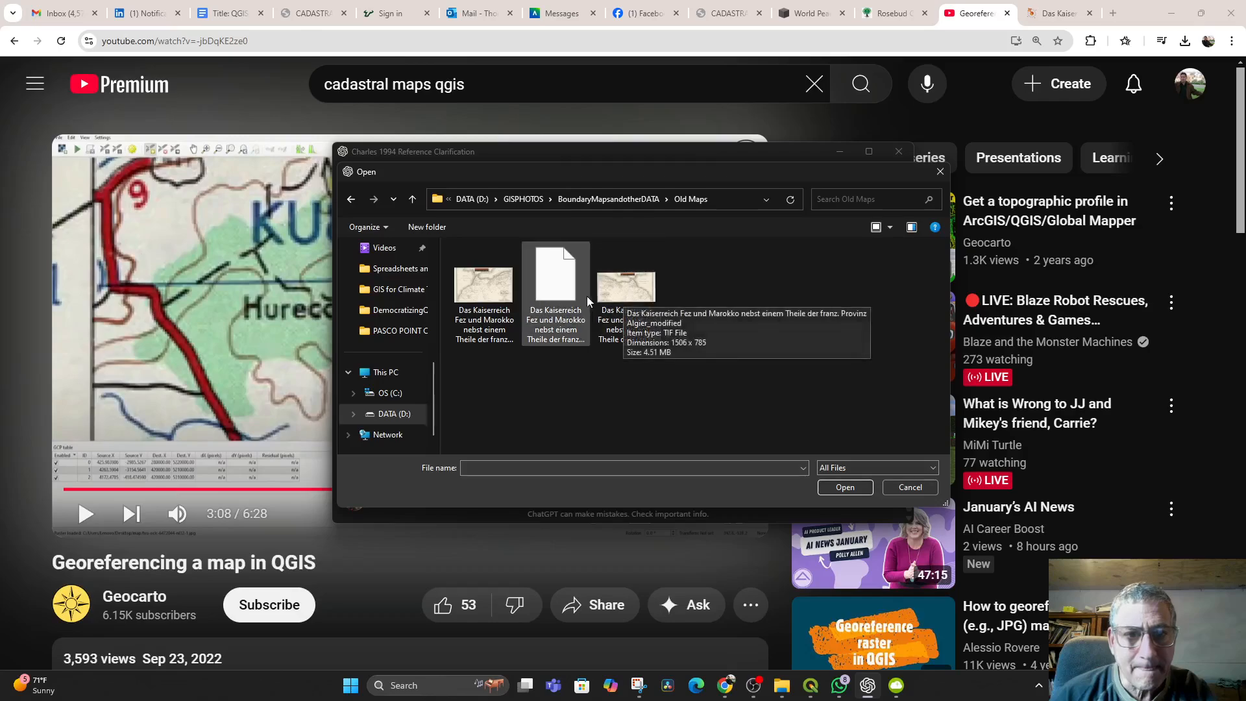
double_click(478, 290)
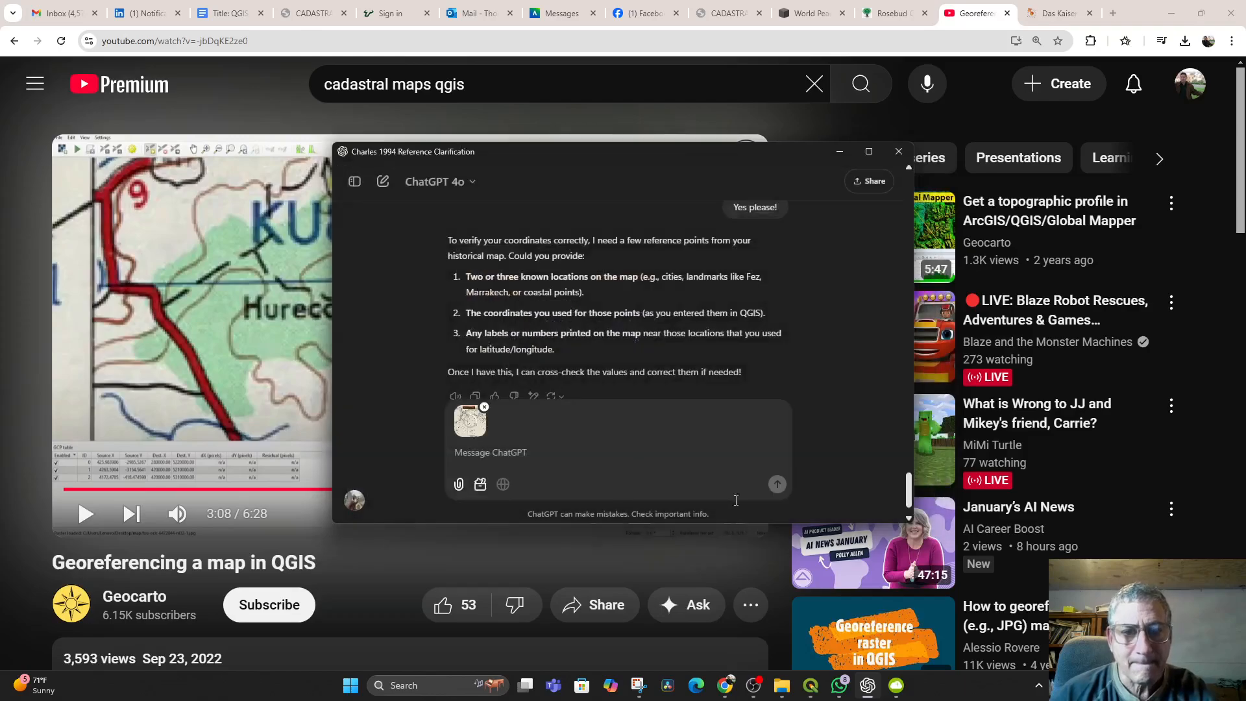
text(This is the map.)
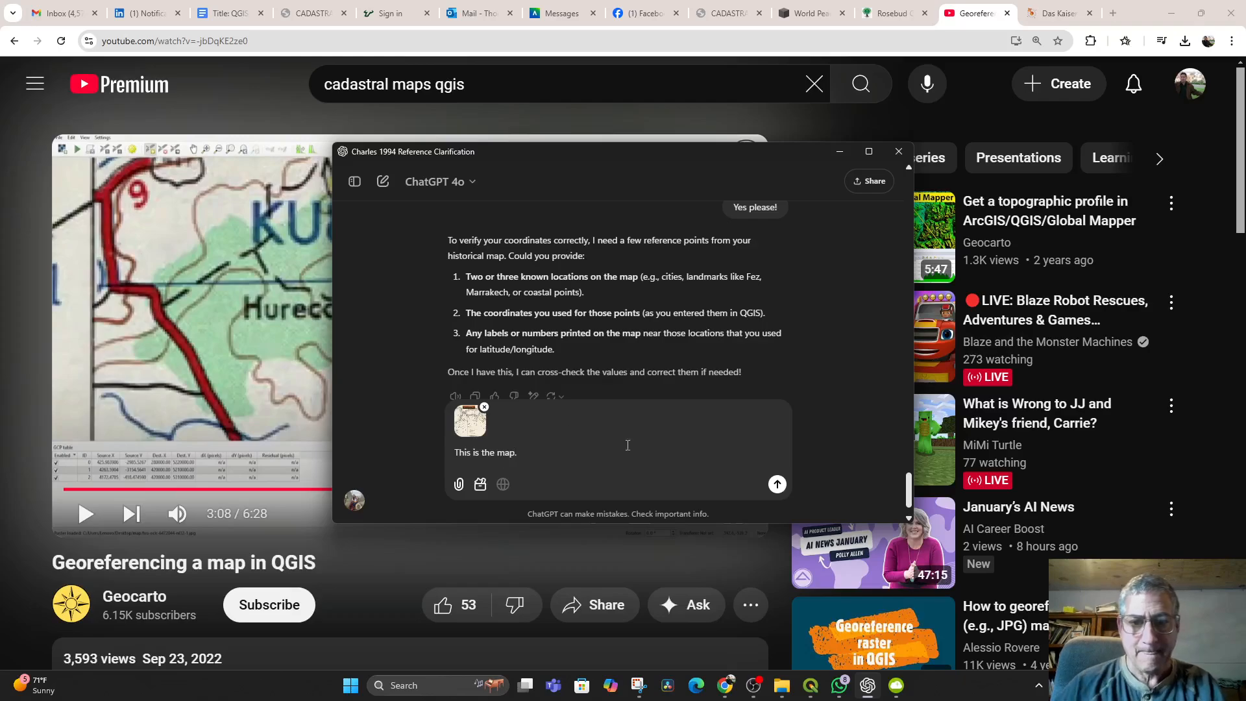
click(776, 484)
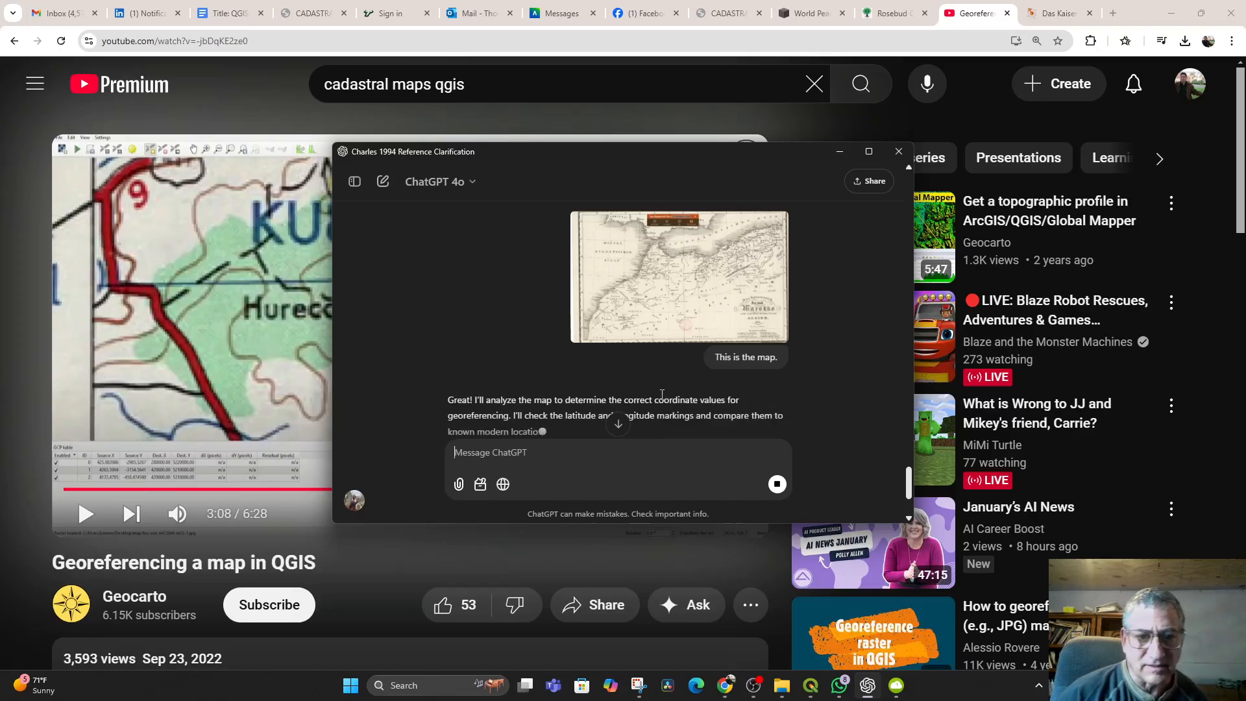
- Read ChatGPT's analysis of the map's latitude and longitude values and its corrections for georeferencing
scroll(661, 396, down, 1)
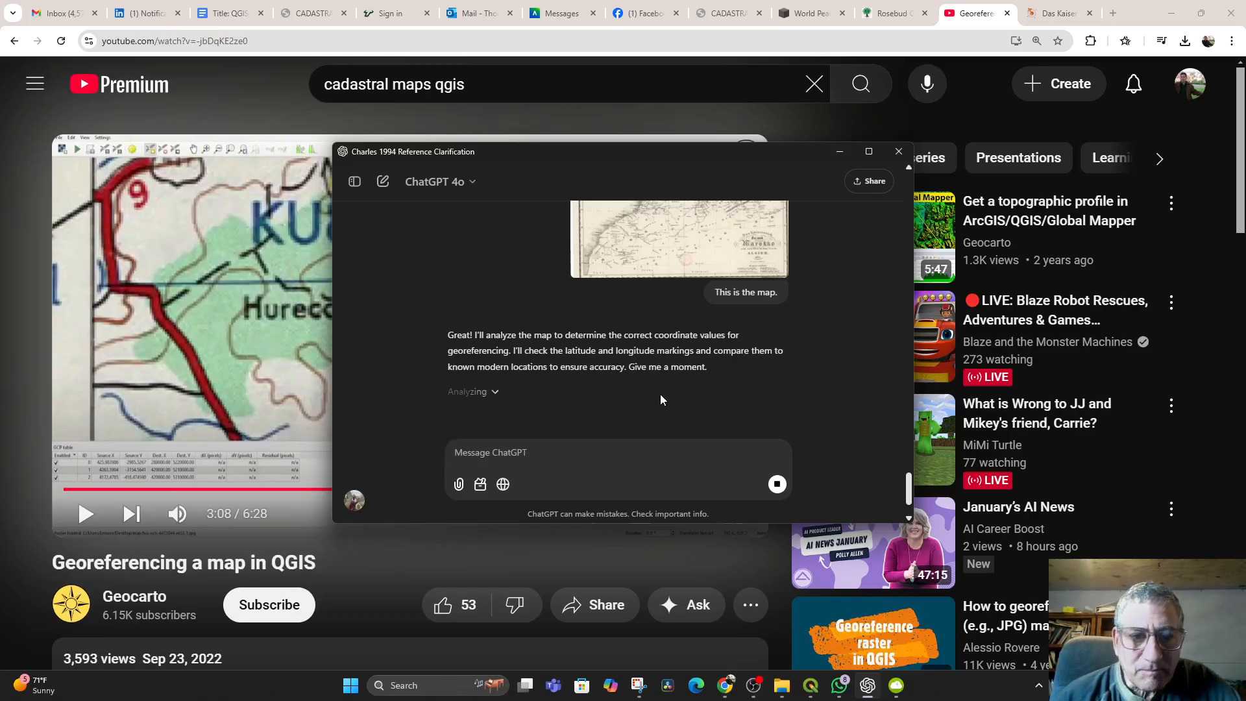
scroll(661, 394, down, 1)
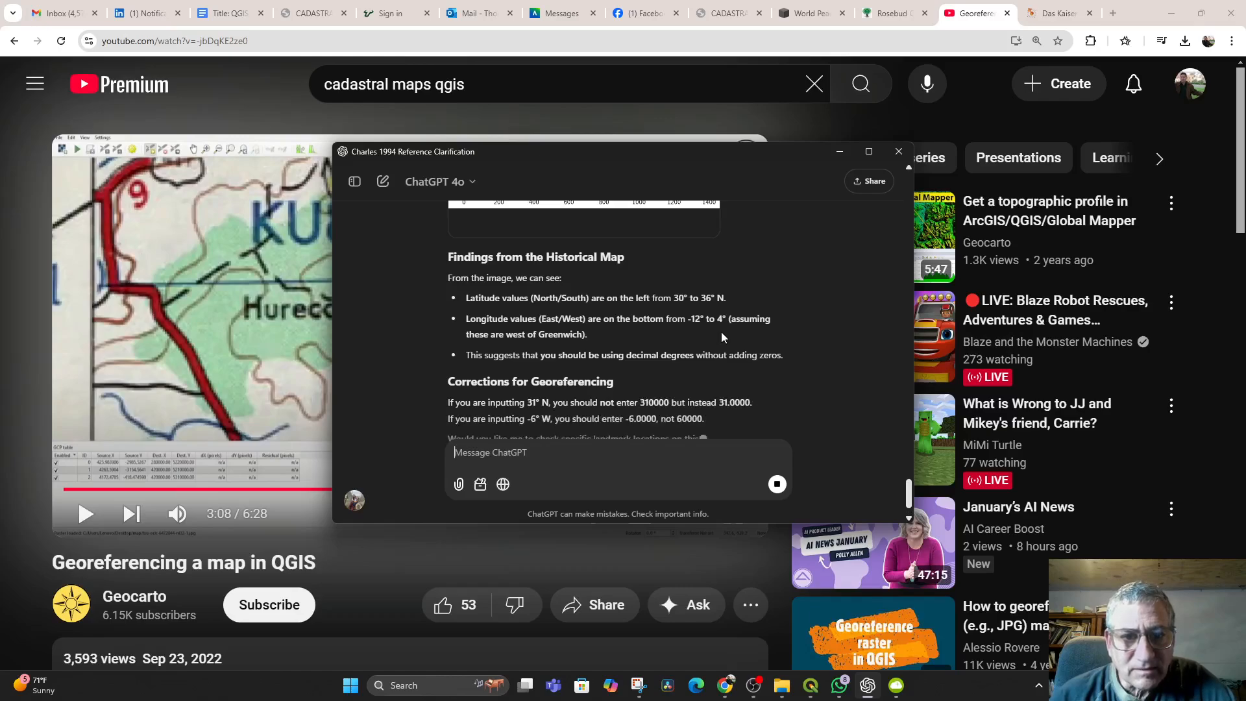
scroll(719, 334, down, 3)
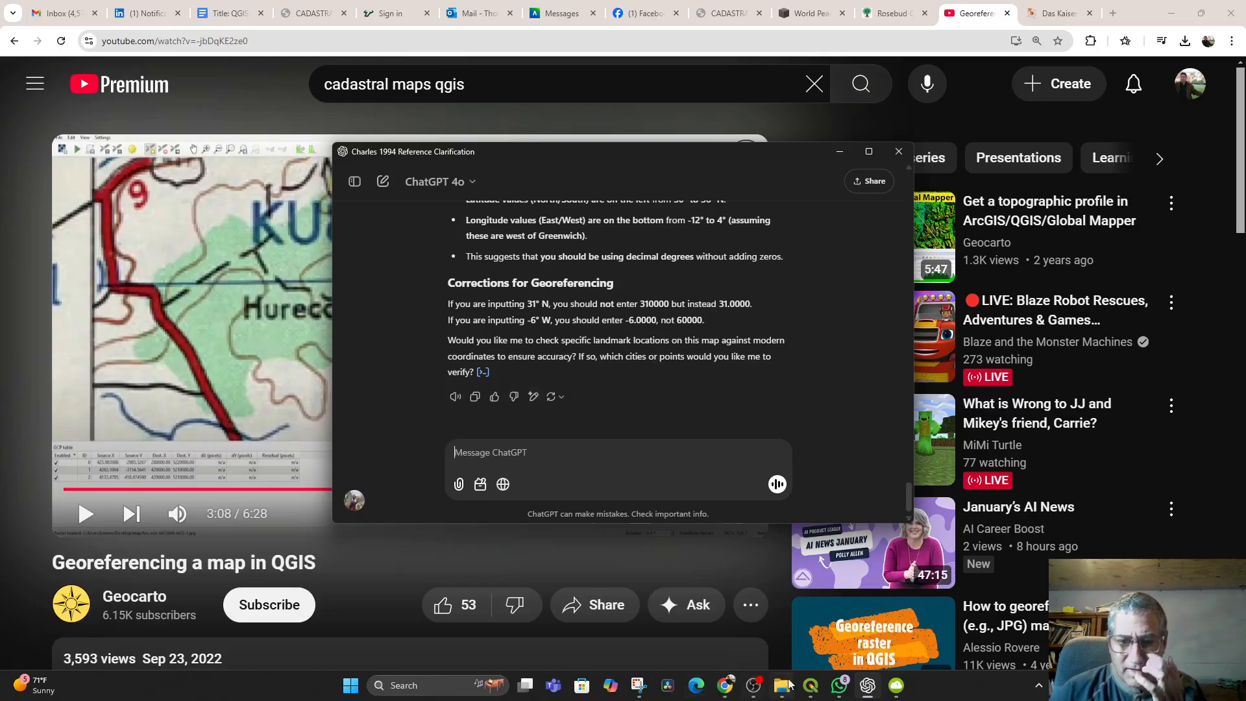
- Switch to the QGIS Georeferencer, check the first control point's row and cancel the pending map coordinate entry
click(810, 686)
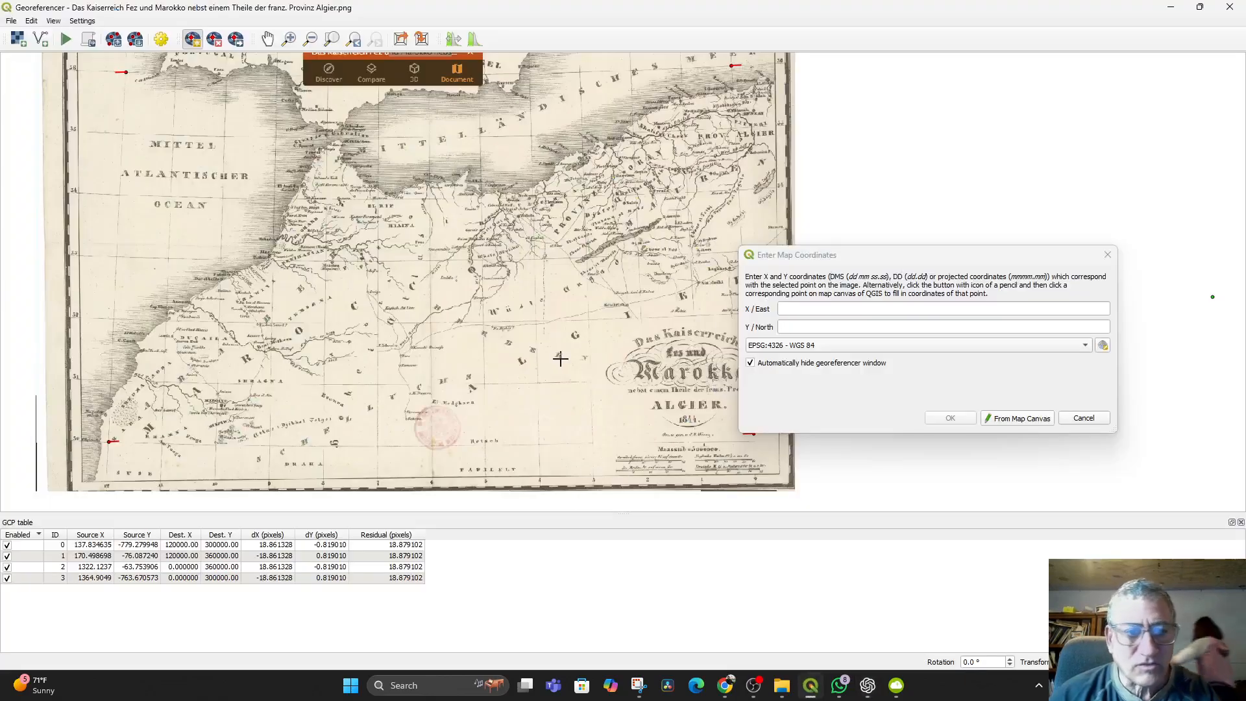
click(136, 545)
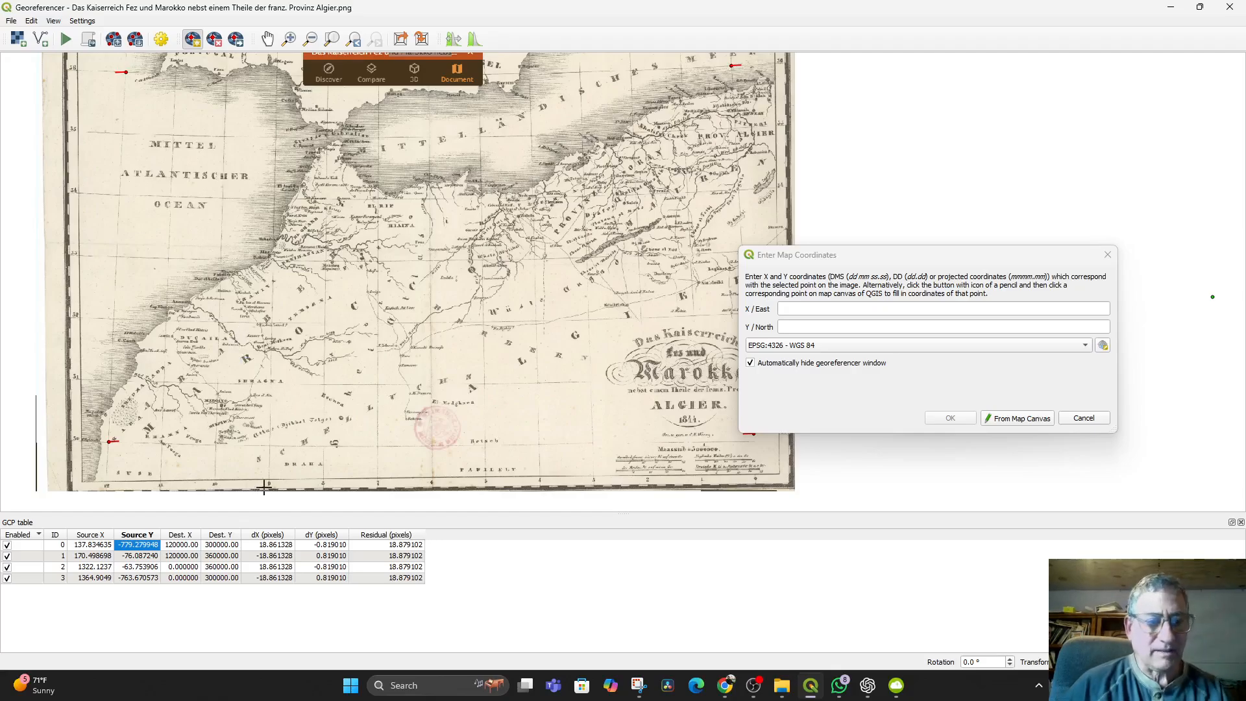
click(1082, 418)
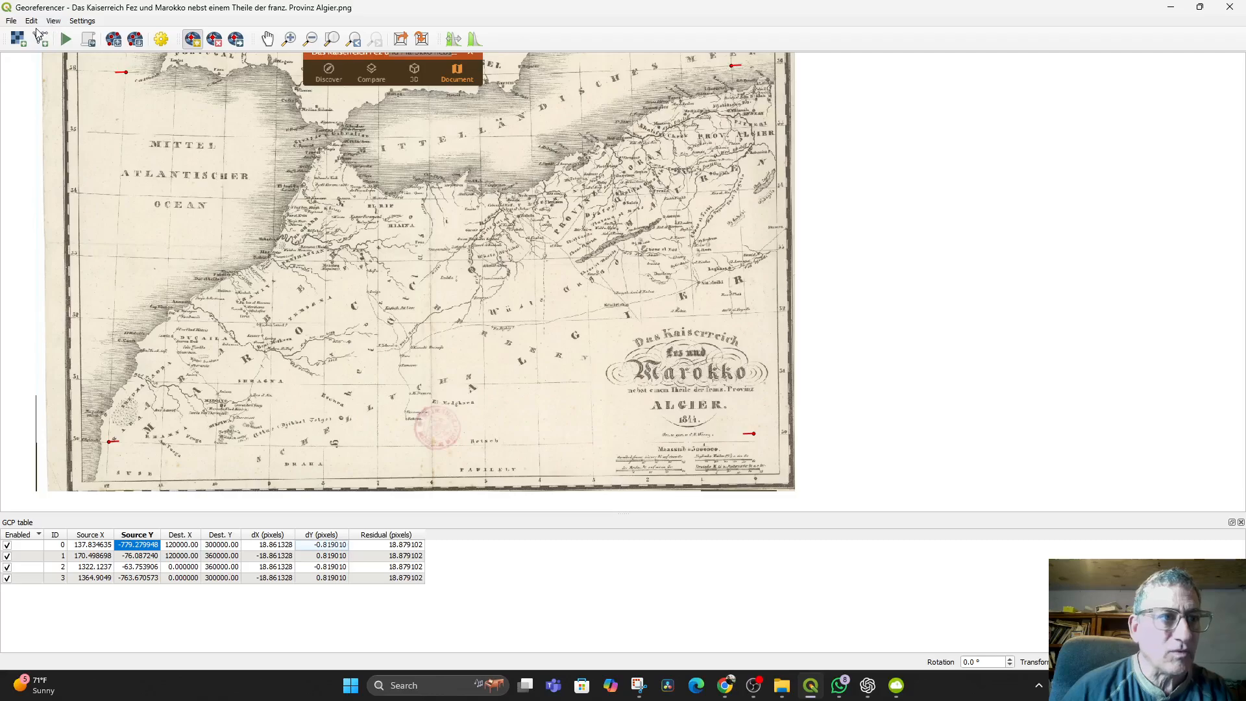
- Try to start over by resetting the georeferencer, clearing all GCP points and reopening the Das Kaiserreich Fez und Marokko raster
click(11, 21)
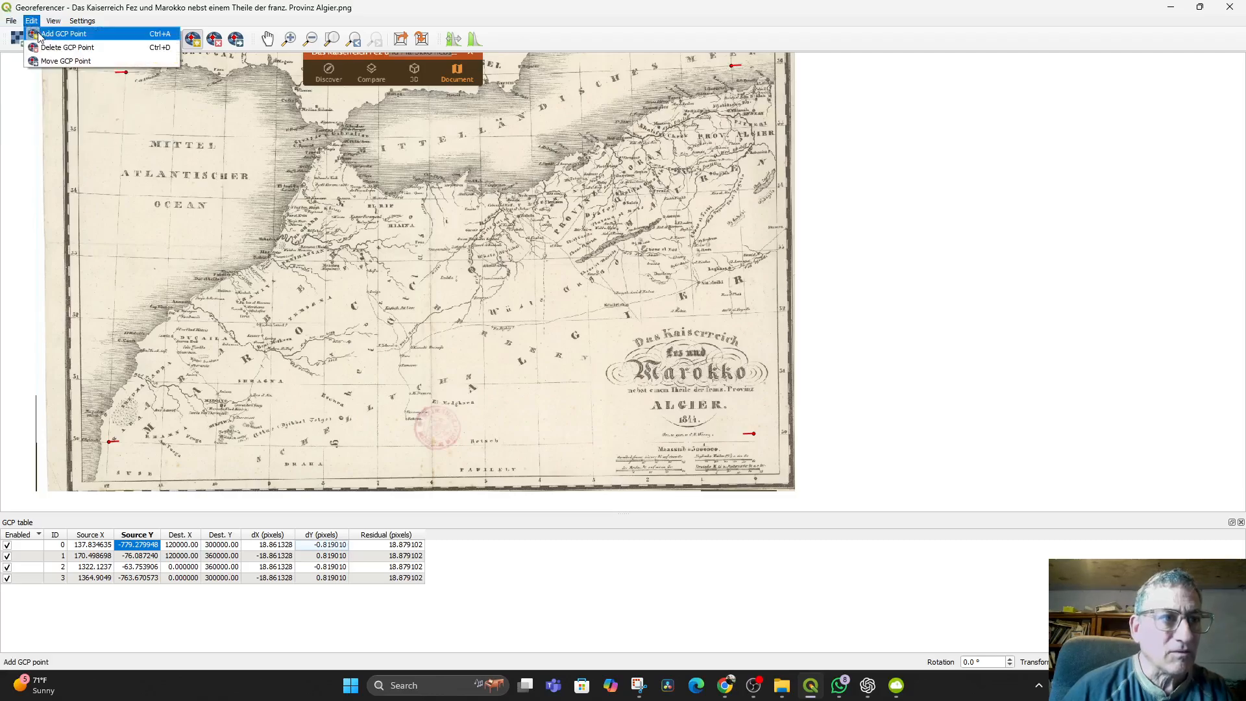
click(39, 33)
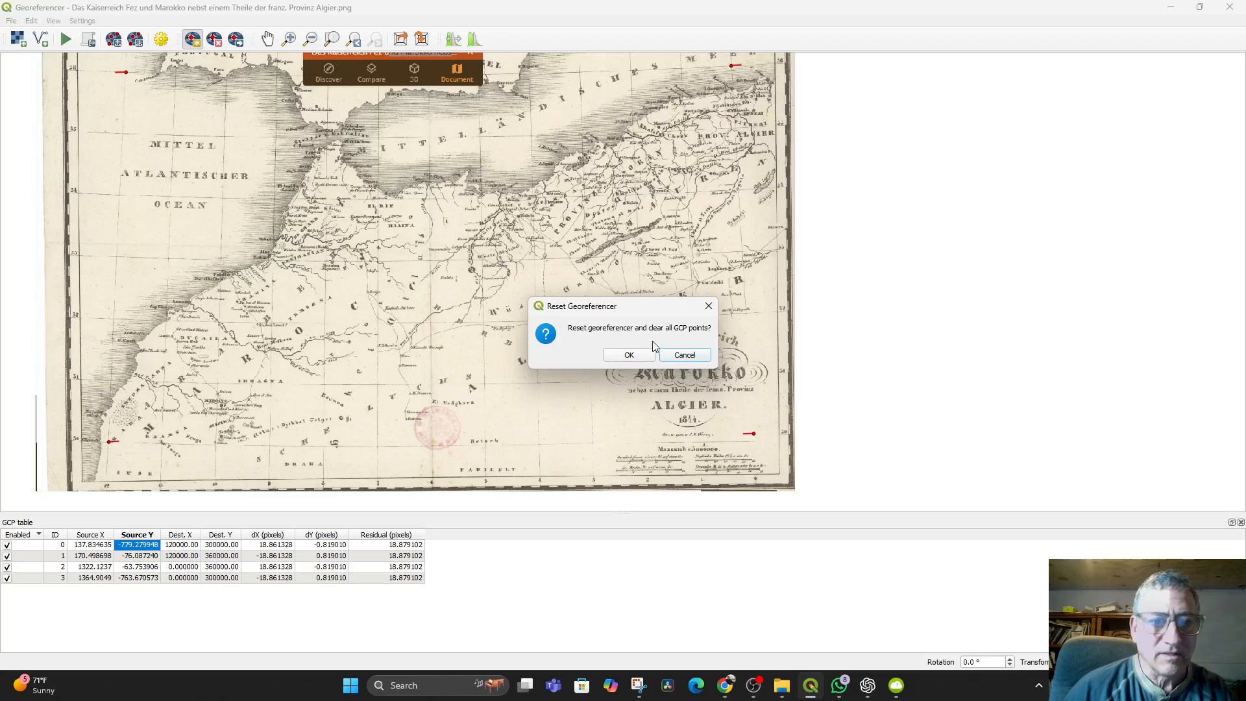
click(625, 351)
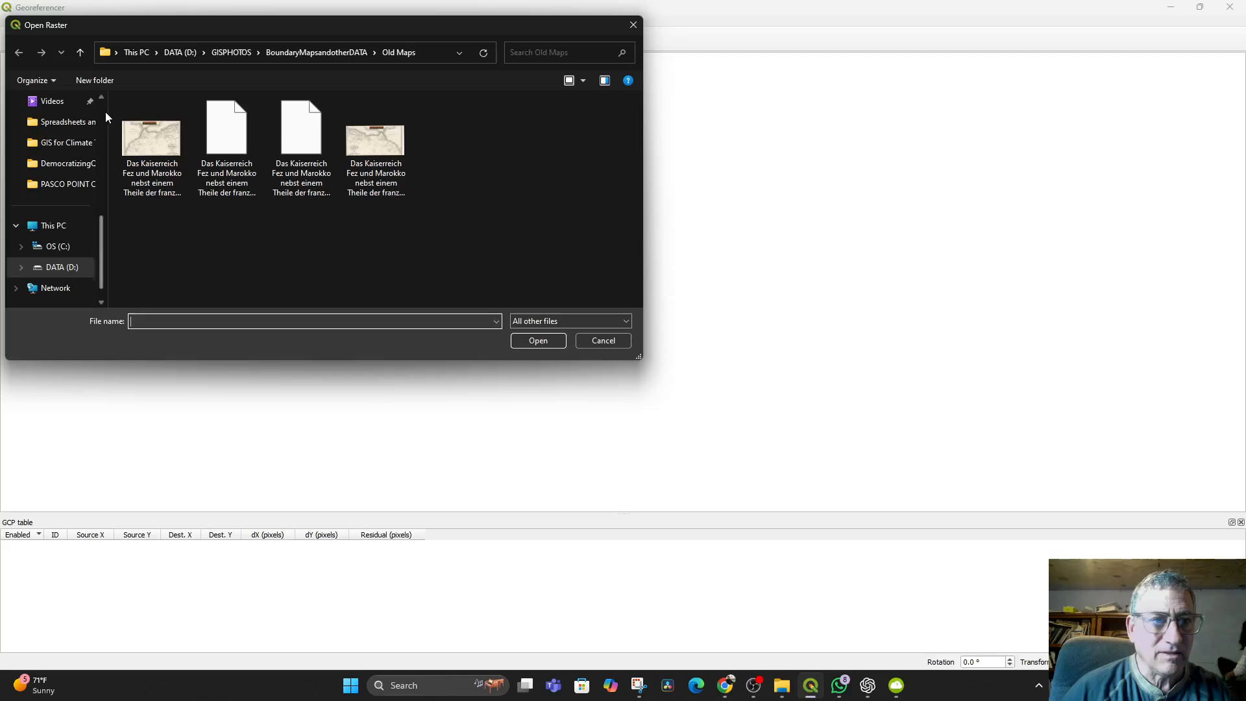
double_click(161, 143)
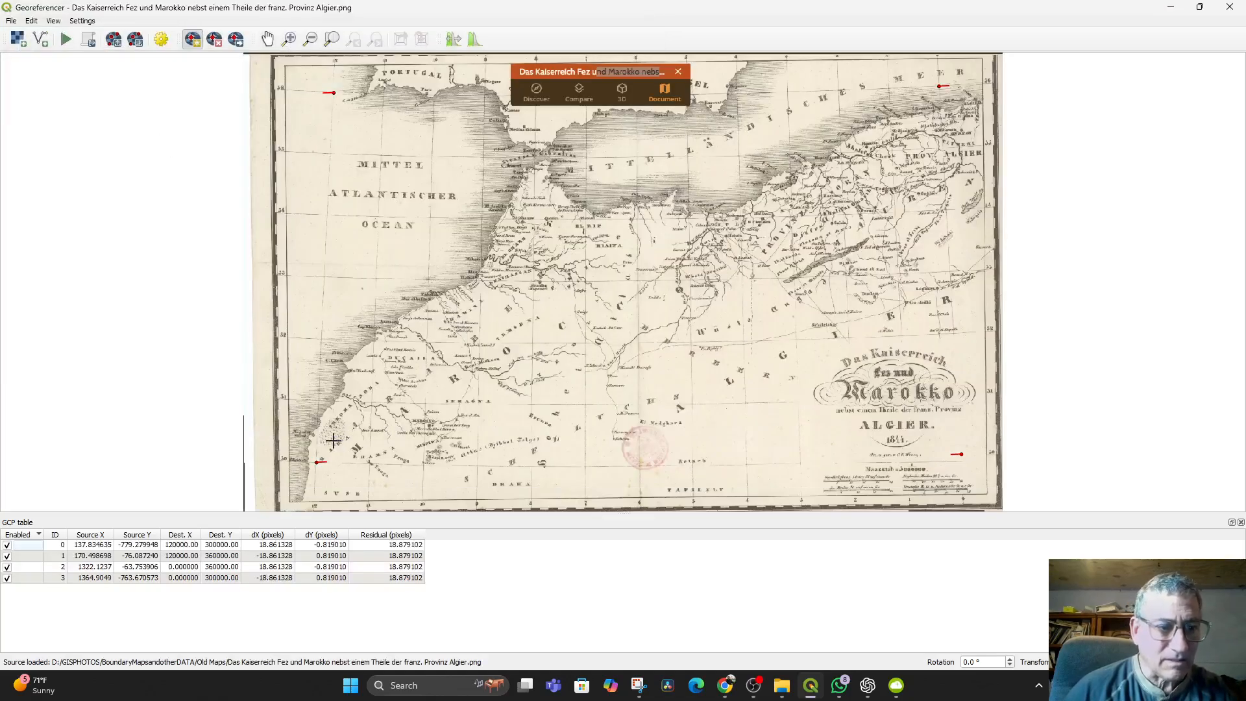
- Reset the georeferencer and clear all GCP points
click(11, 20)
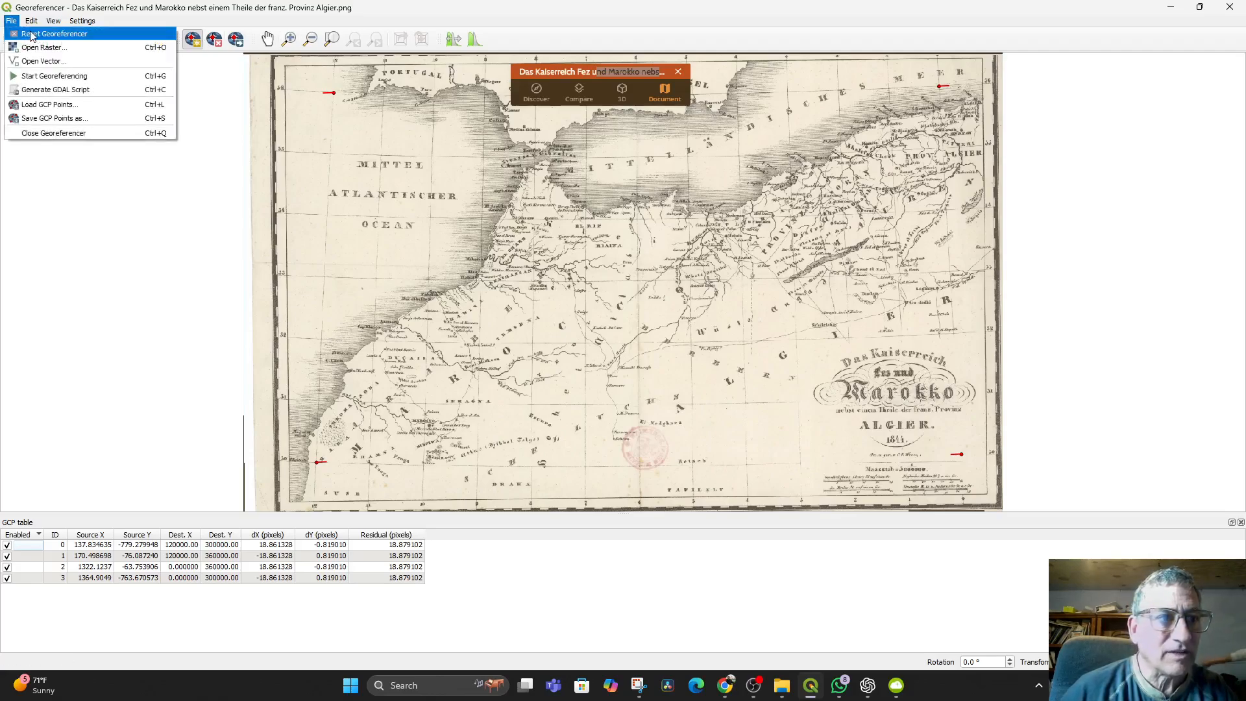
click(34, 35)
click(628, 354)
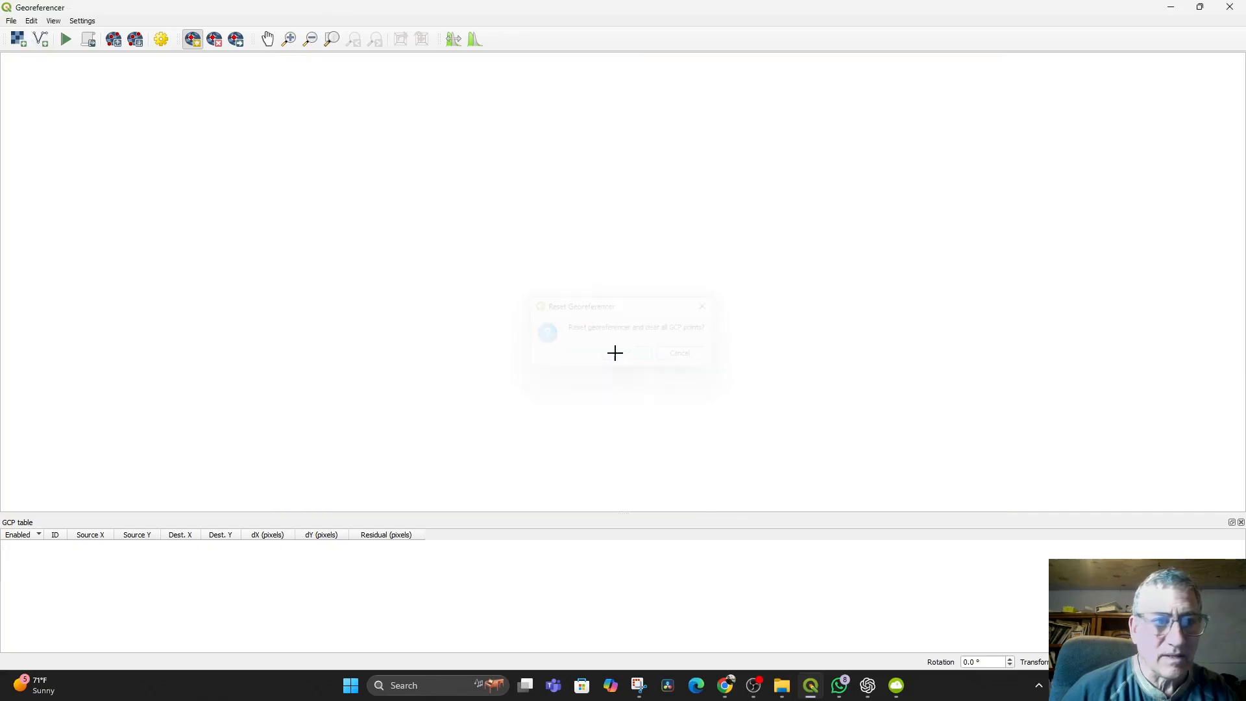
click(18, 39)
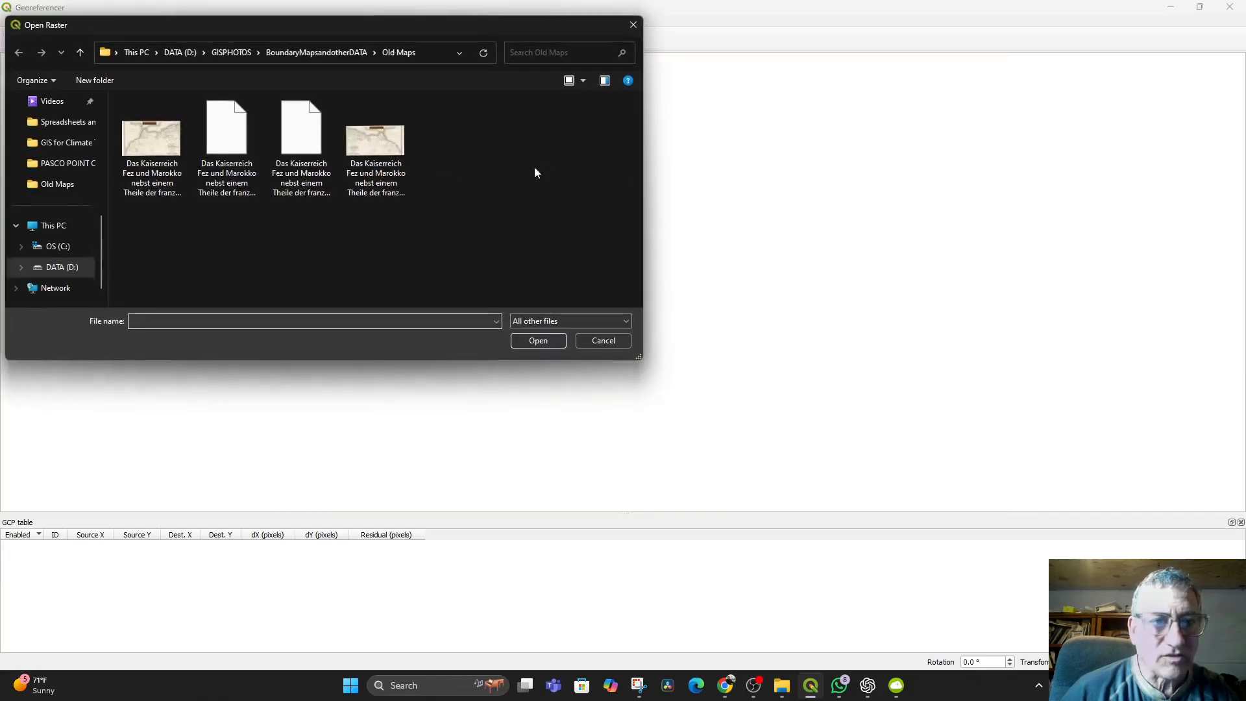
double_click(391, 150)
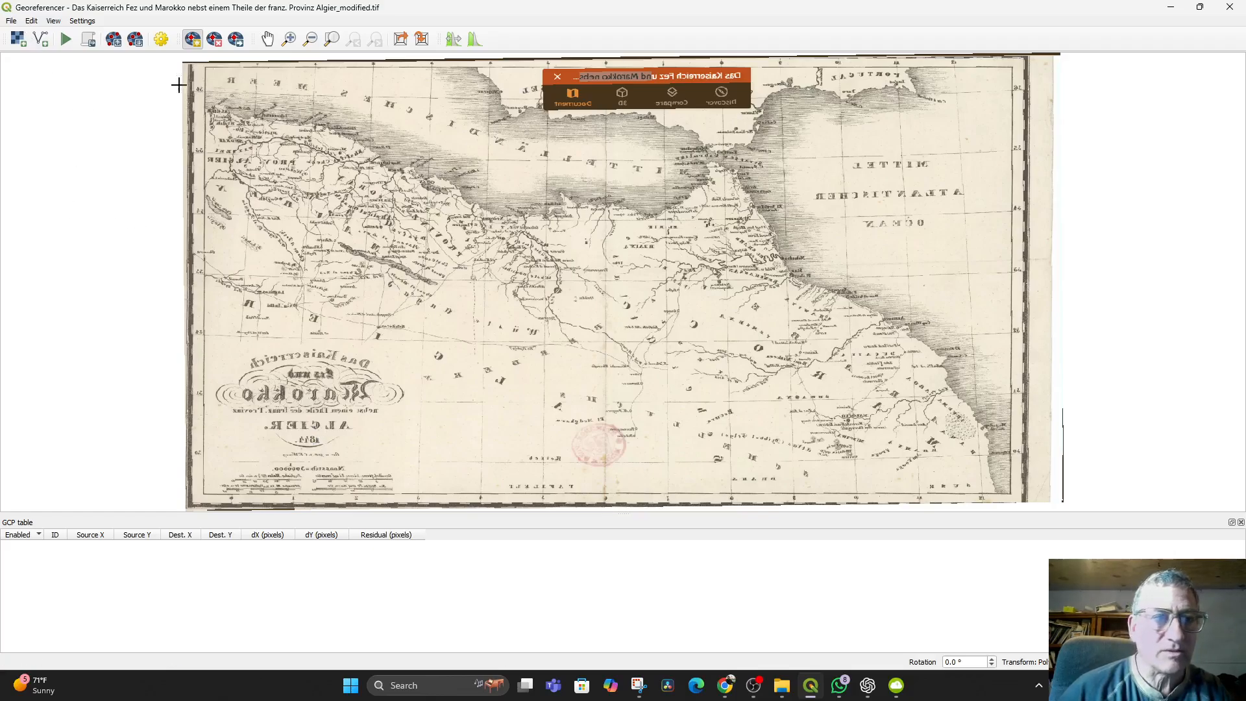
click(12, 22)
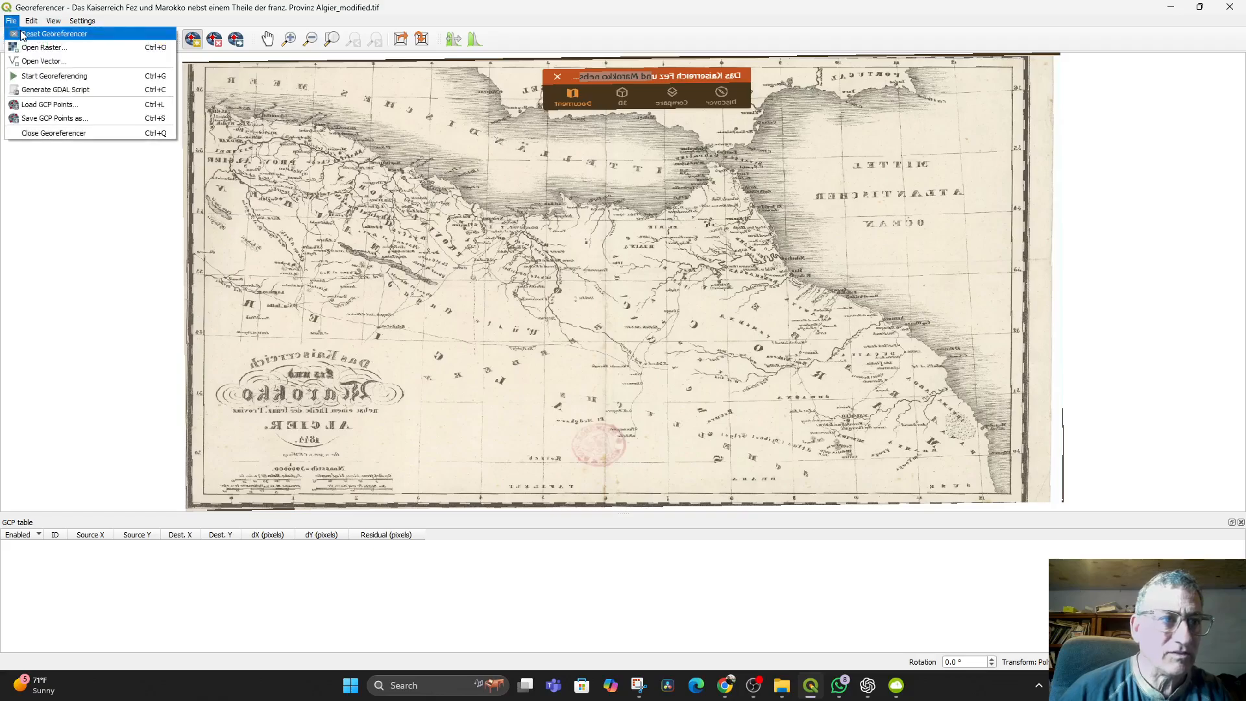
click(44, 35)
click(631, 353)
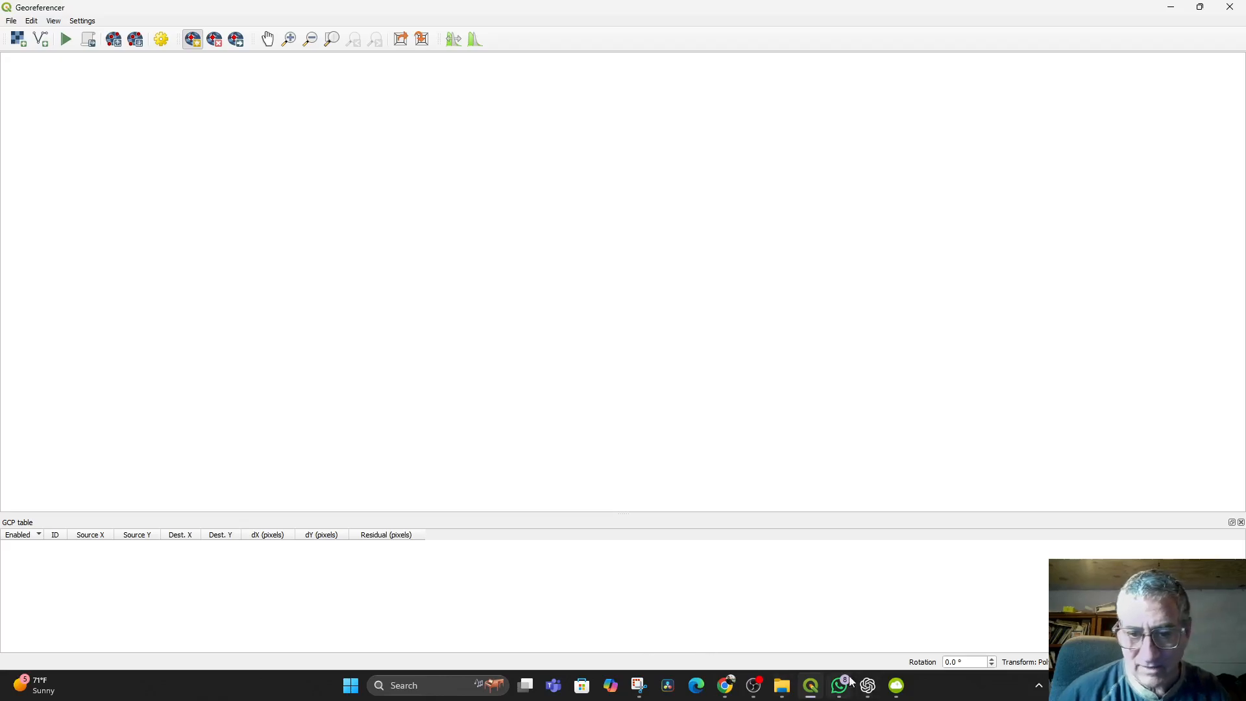
- Switch to File Explorer, widen its window and browse to the Old Maps folder inside BoundaryMapsandotherDATA
click(778, 696)
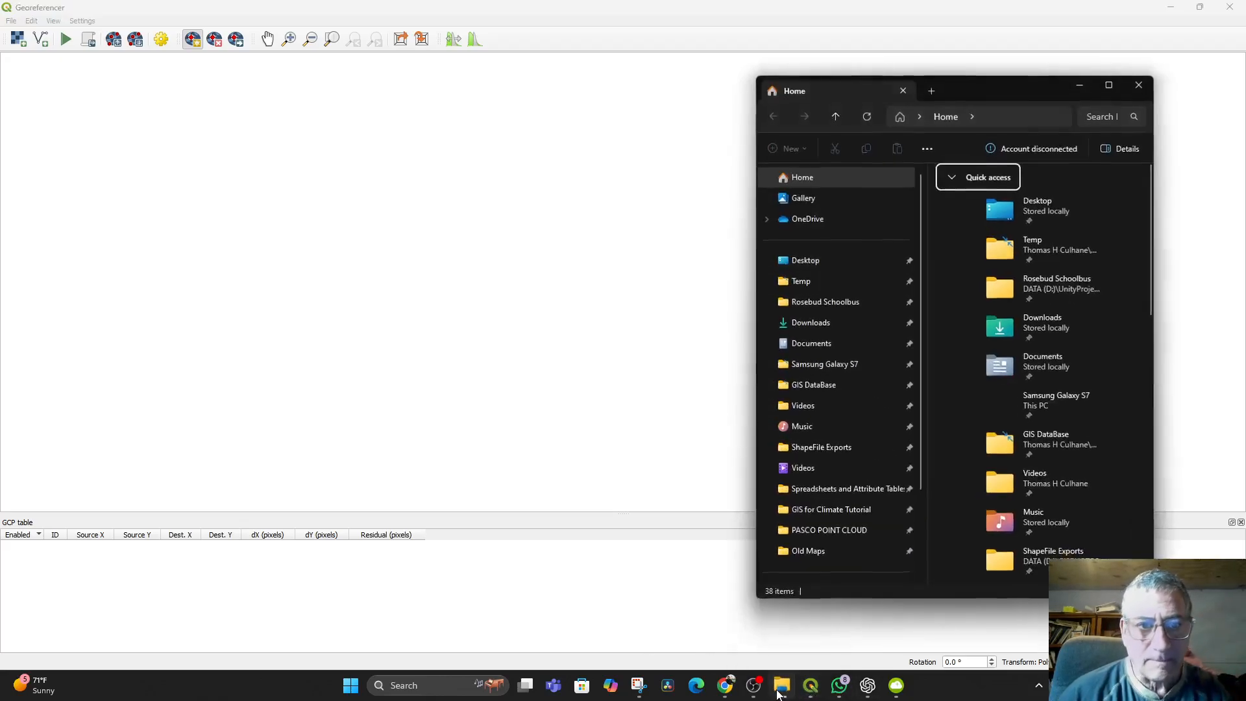
click(834, 490)
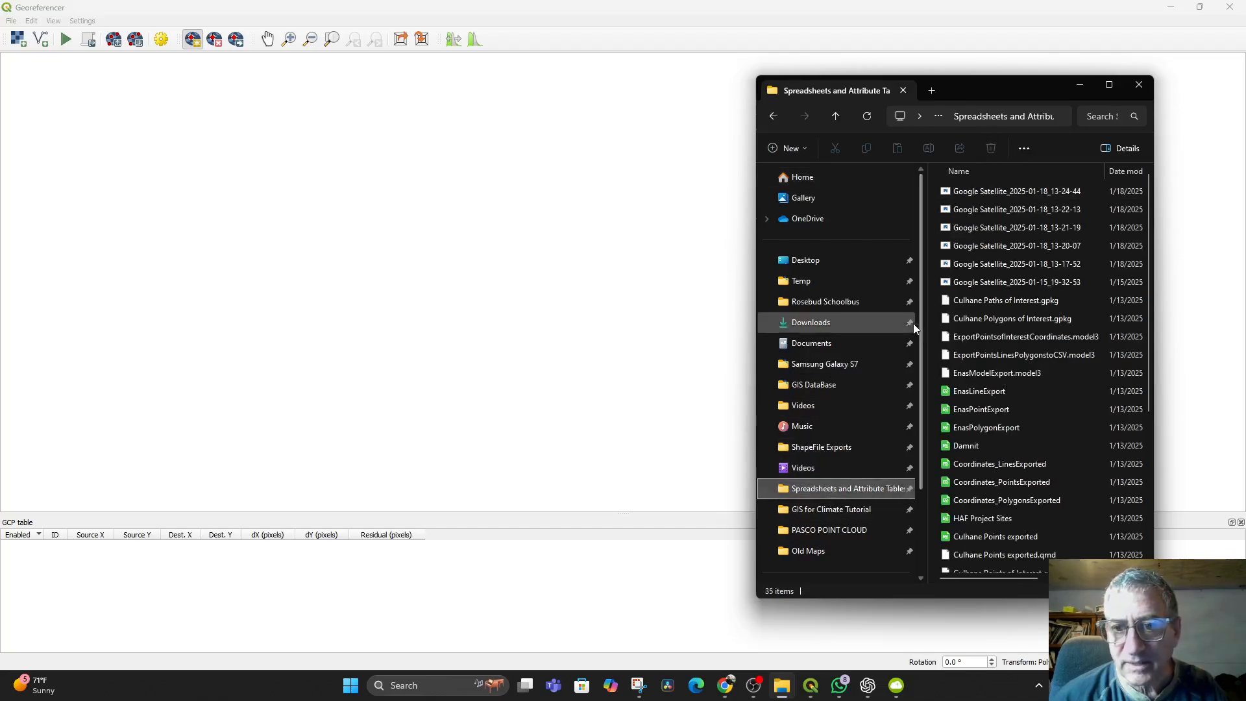
drag(967, 84, 606, 56)
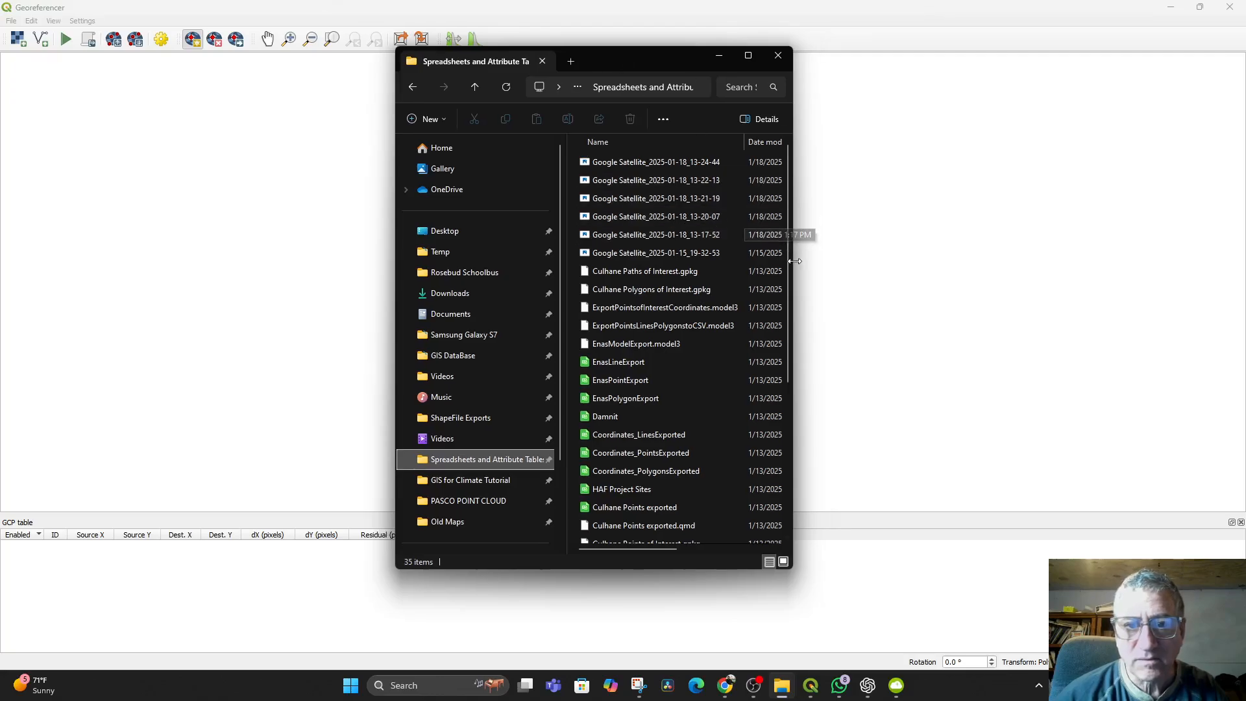
drag(792, 264, 1096, 264)
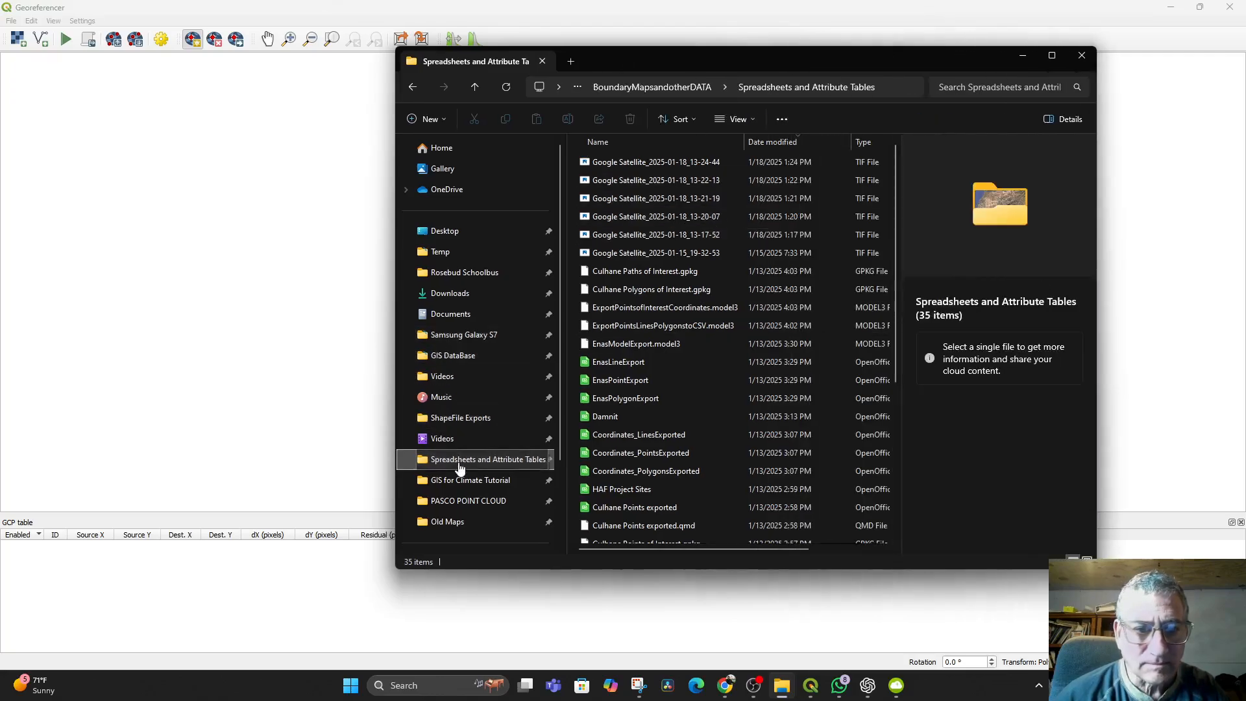
click(659, 88)
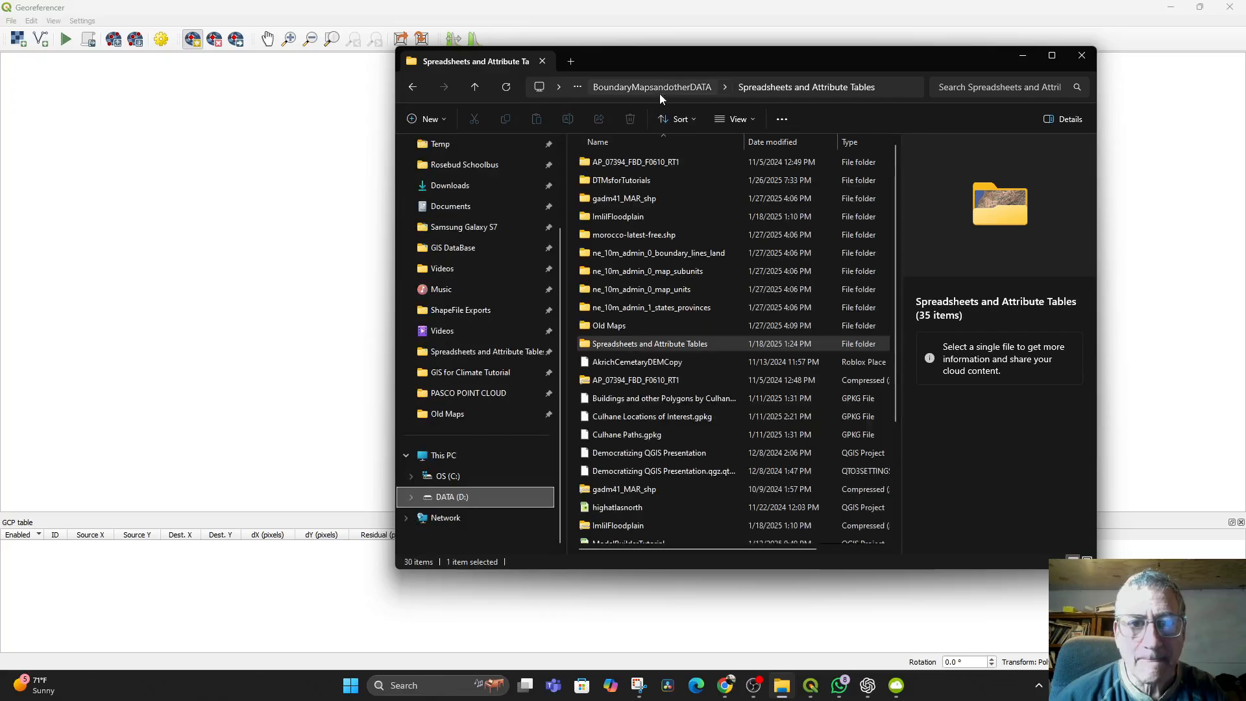
double_click(599, 327)
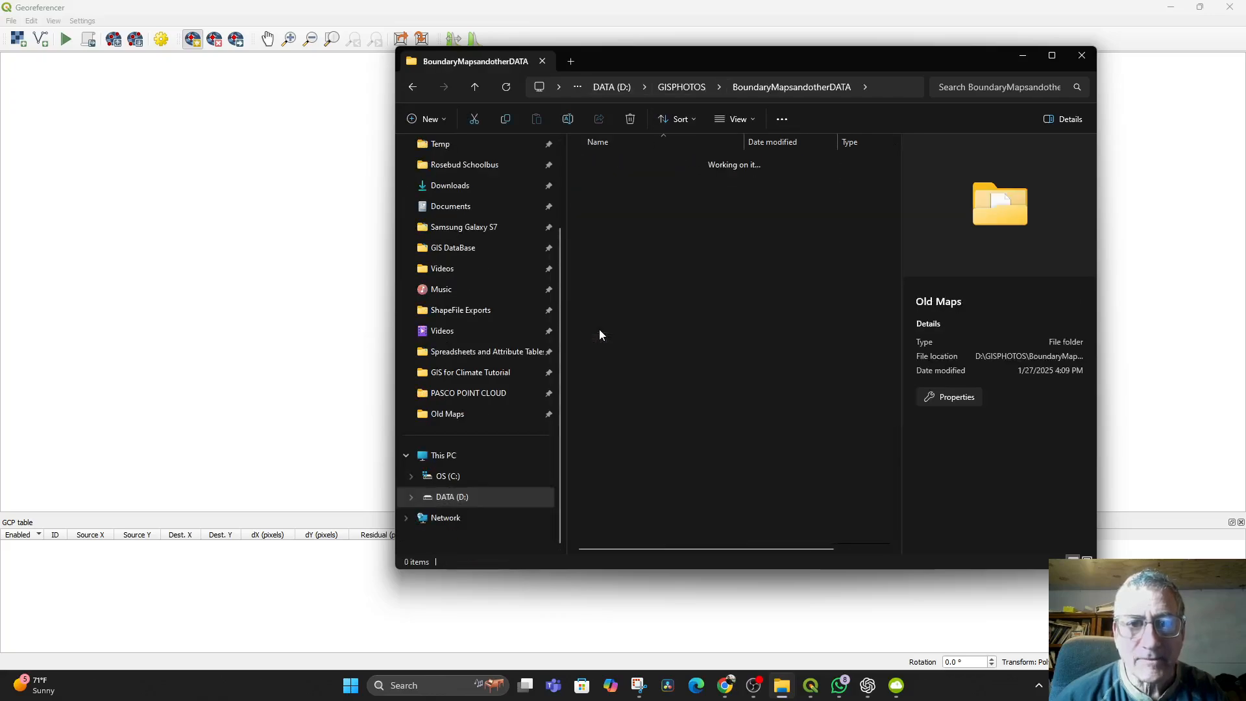
click(778, 142)
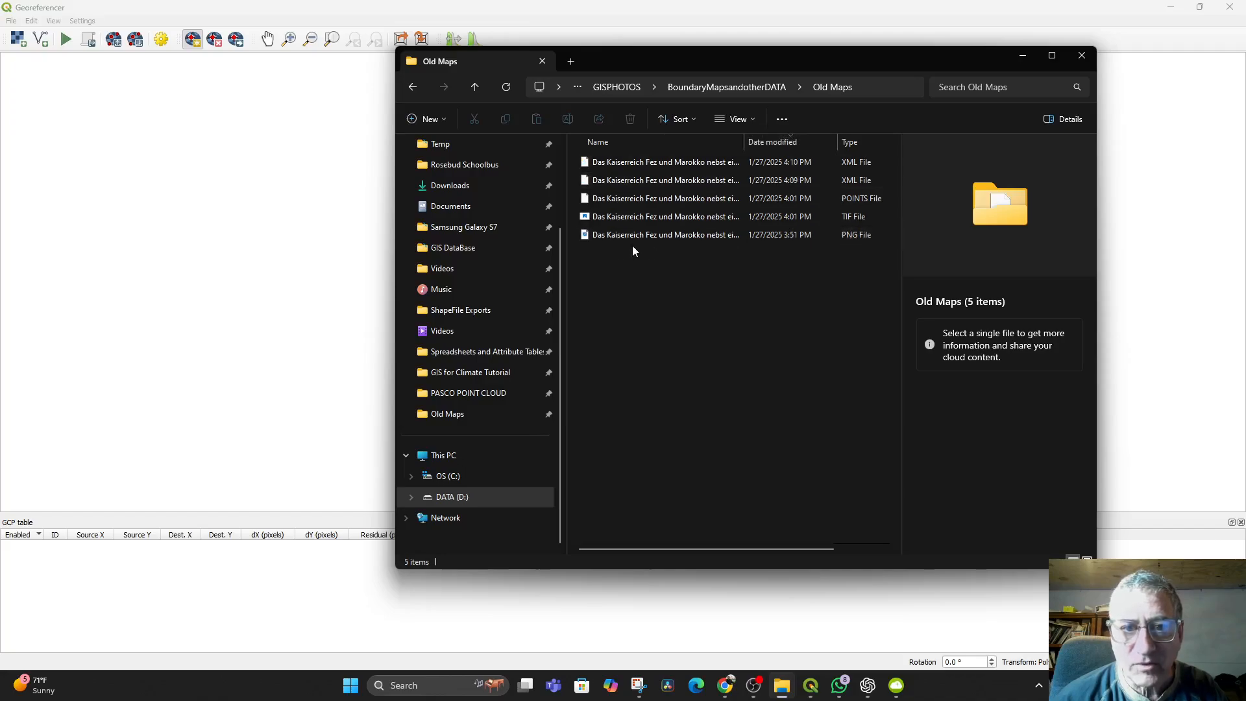
- Preview the Das Kaiserreich Fez und Marokko PNG image, close the preview and rename the file as Das Kaiserreich1
click(592, 235)
double_click(592, 235)
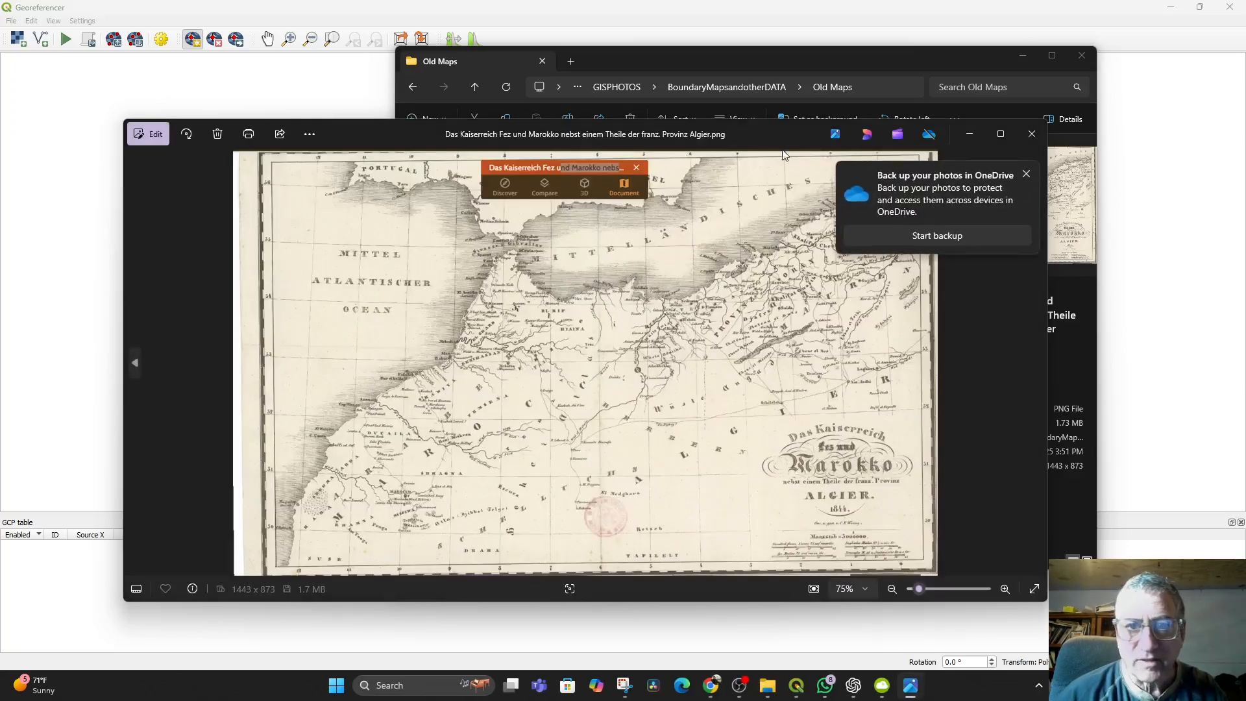
click(1031, 133)
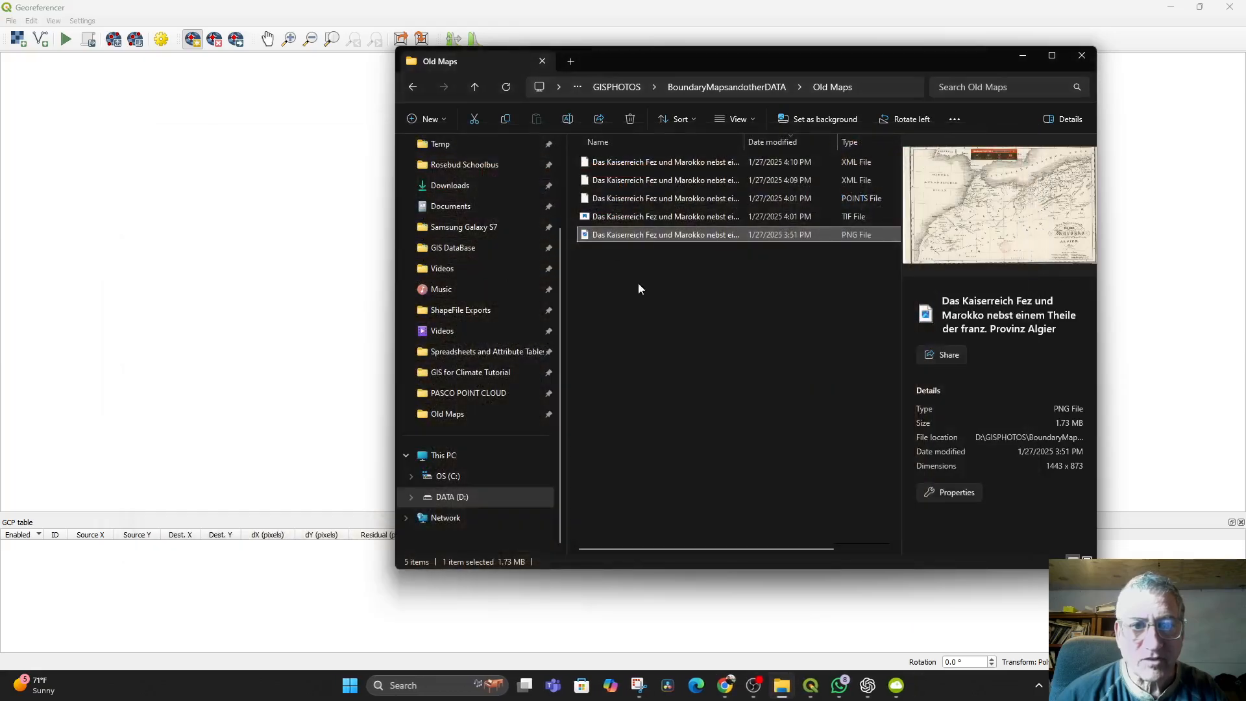
click(672, 234)
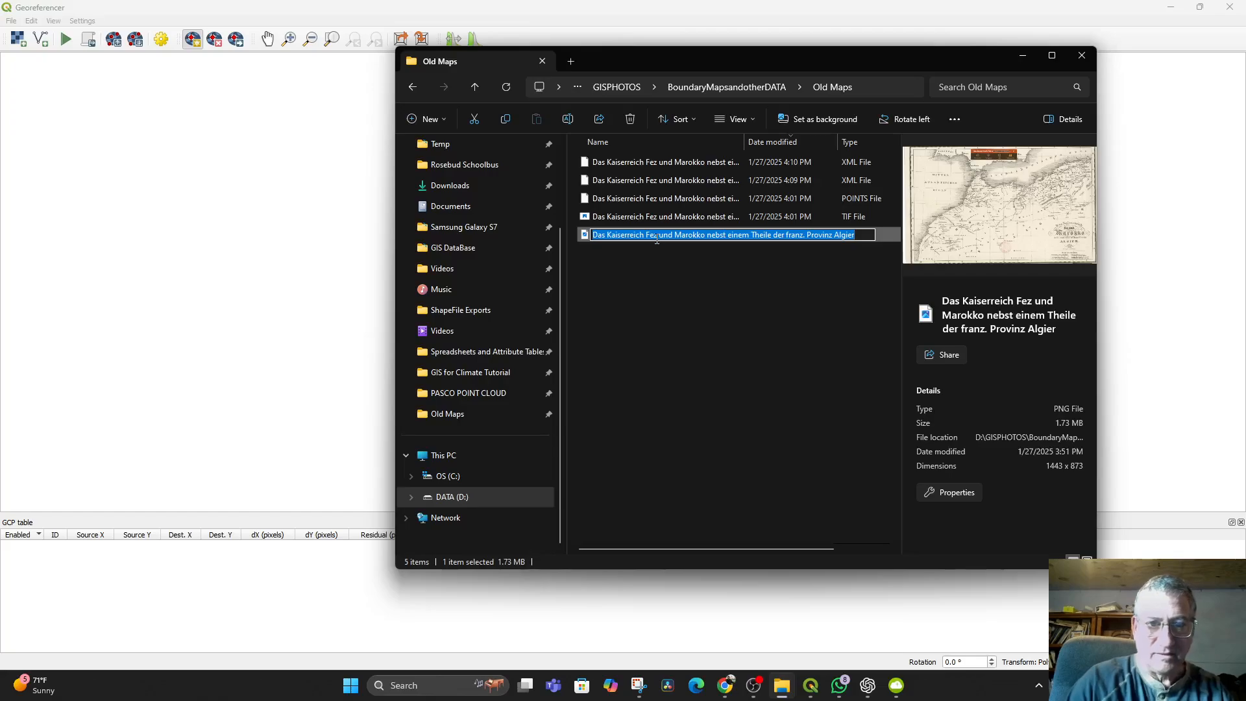
text(Das Kai)
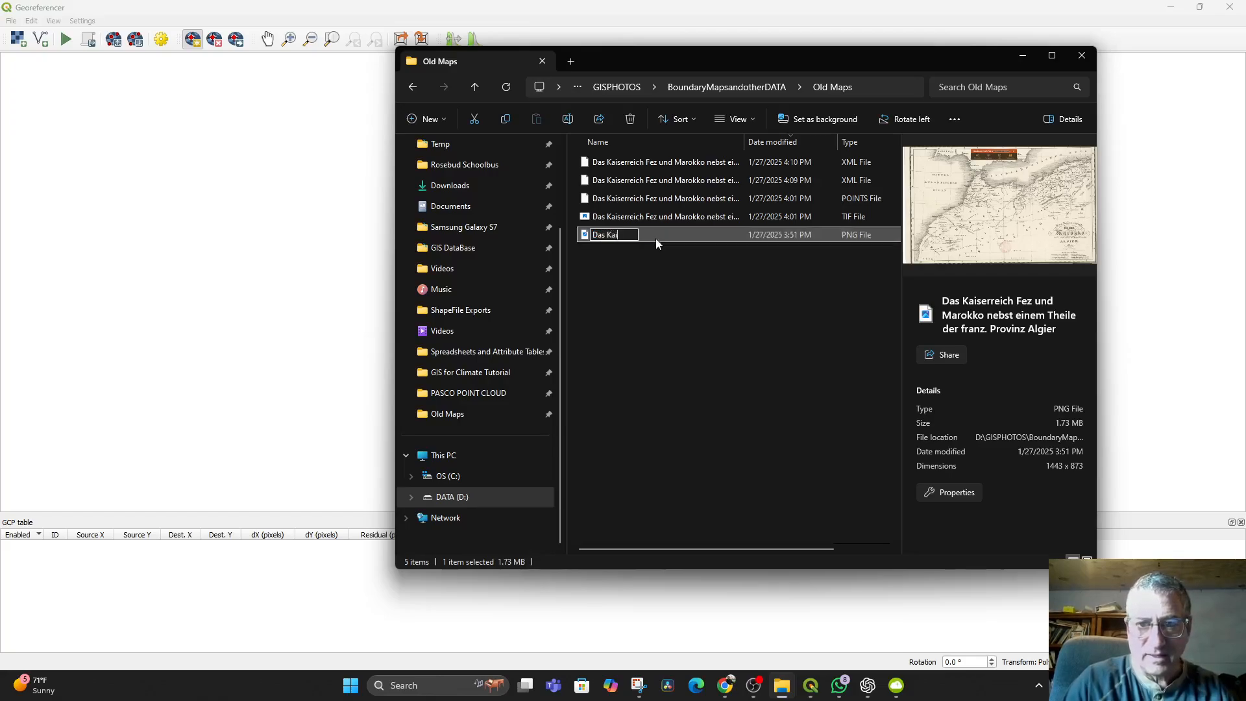
text(serreich1)
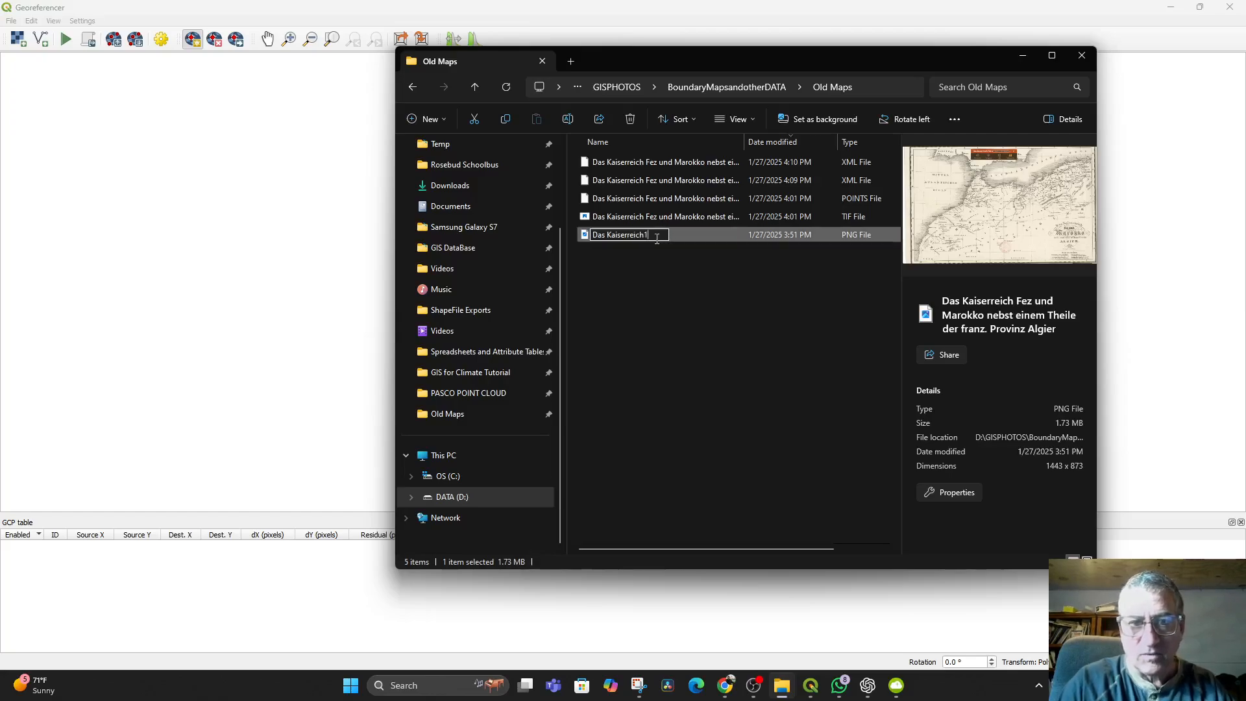
key(Return)
- Return to the QGIS Georeferencer and open the Das Kaiserreich1 PNG as the raster
click(142, 335)
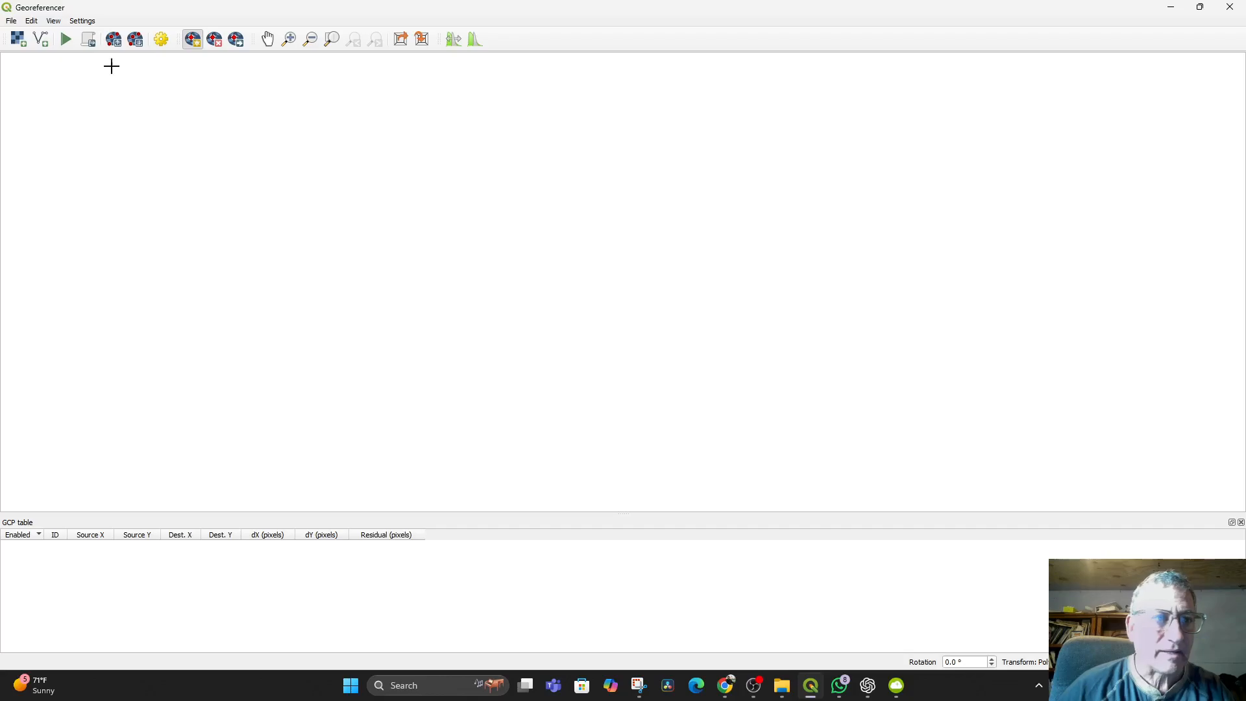
click(19, 41)
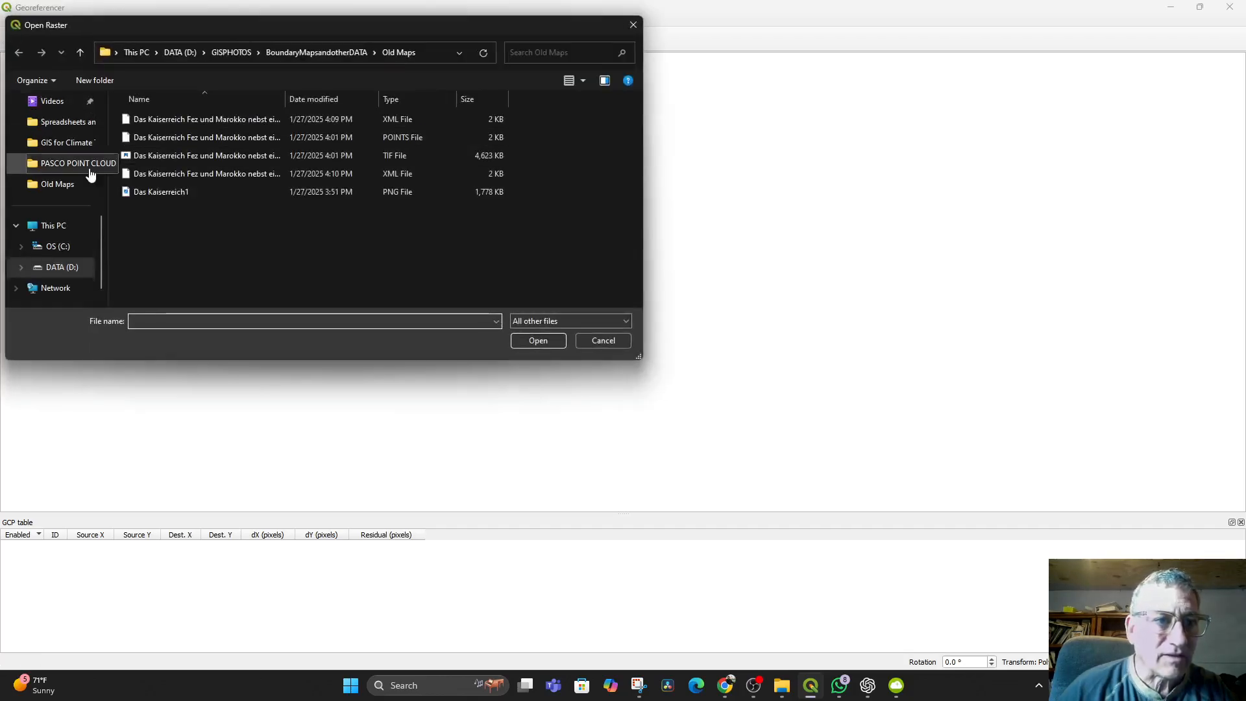
double_click(161, 192)
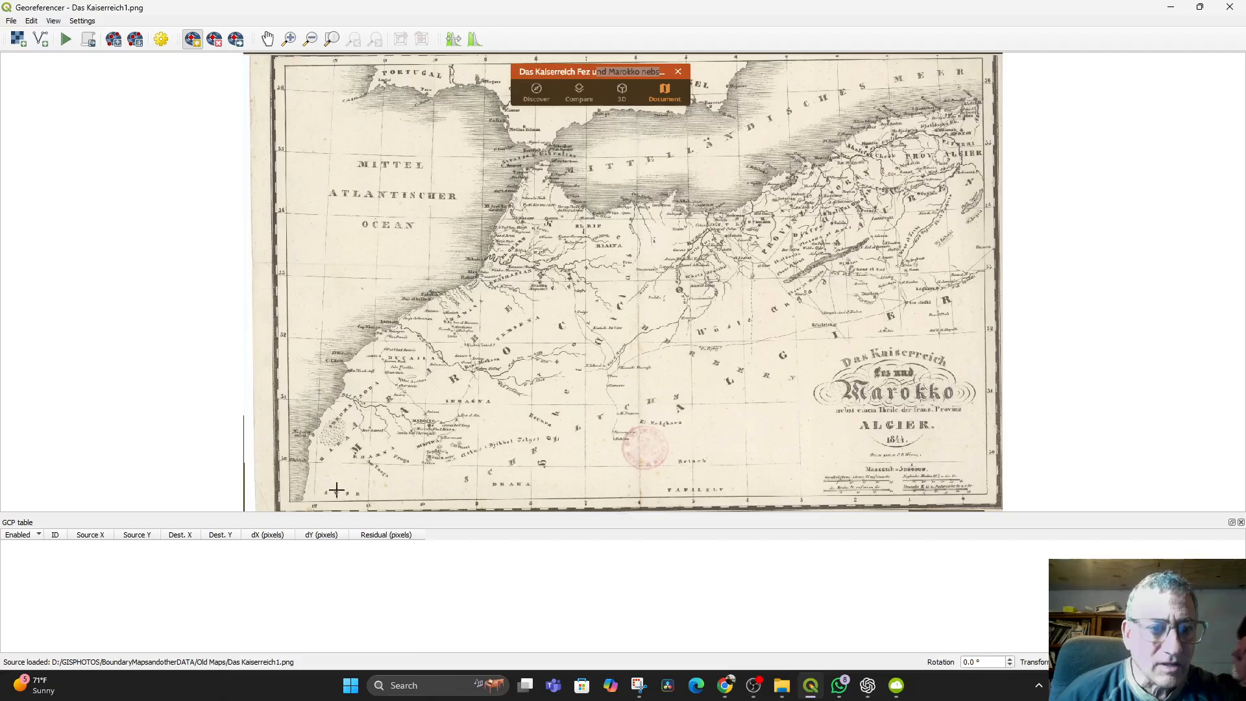
- Add a control point at the map's southwestern 12/30 grid intersection with X/East 12 and Y/North 30
scroll(317, 473, up, 3)
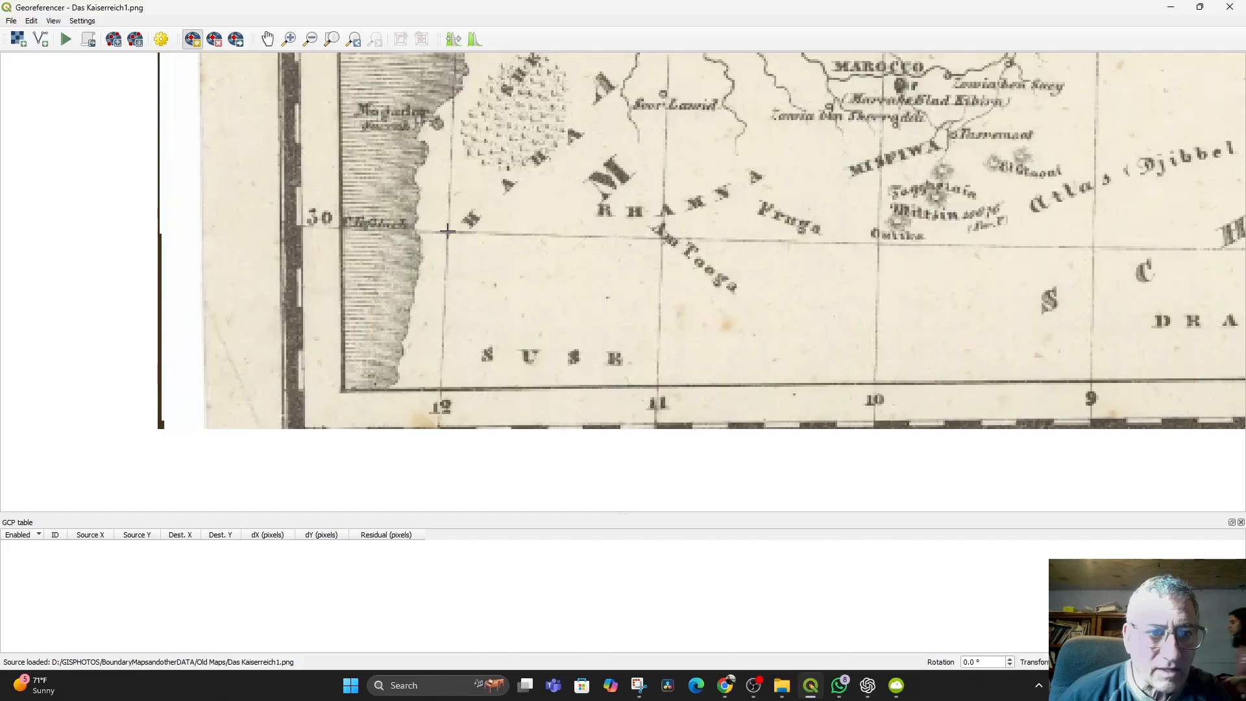
click(448, 233)
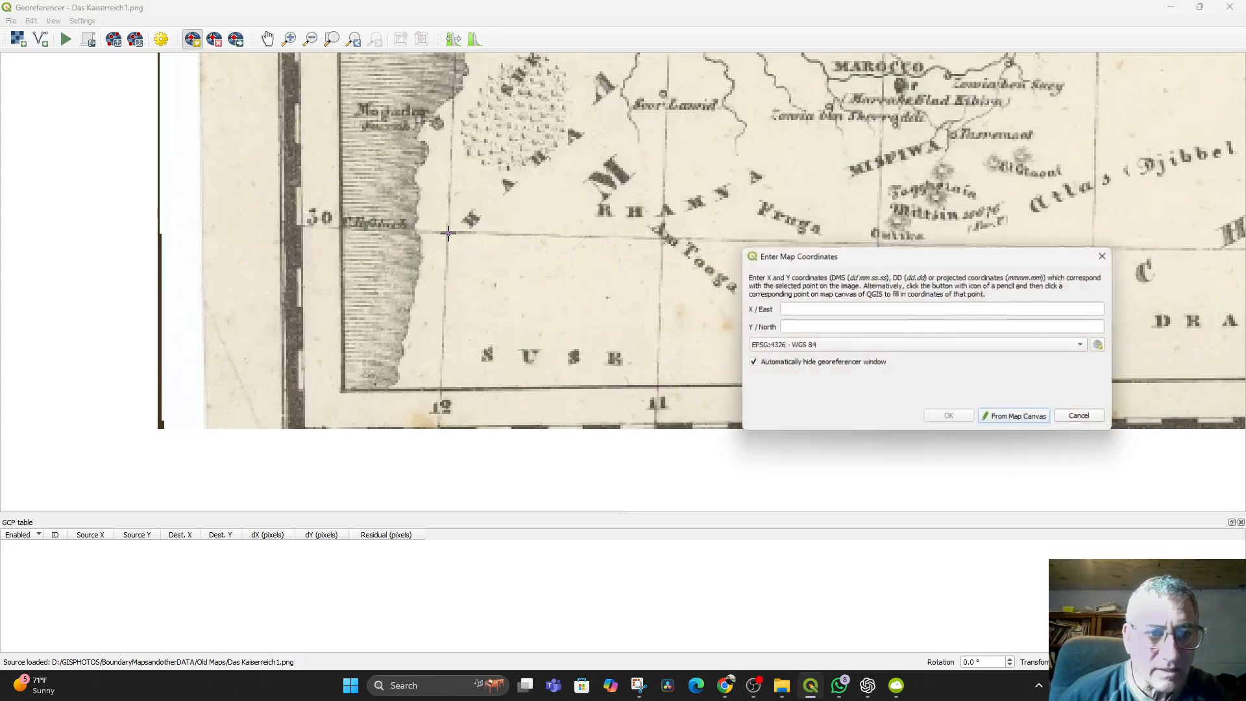
click(855, 309)
text(12)
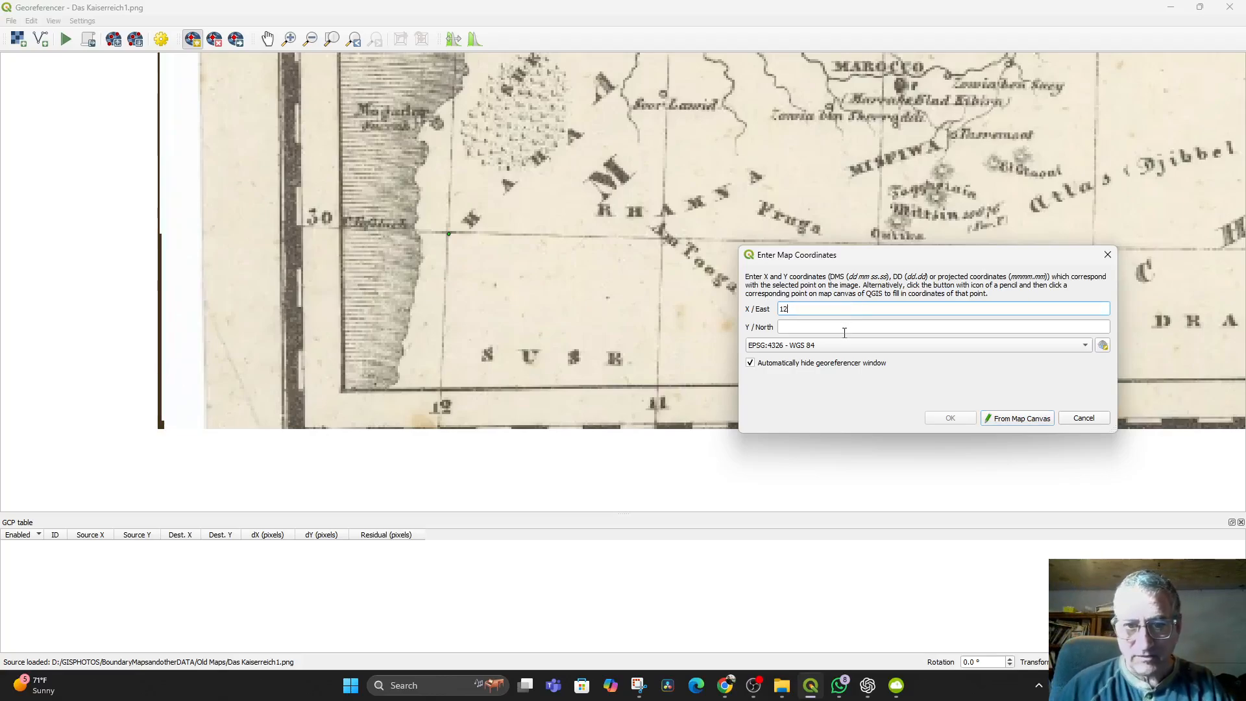
click(855, 328)
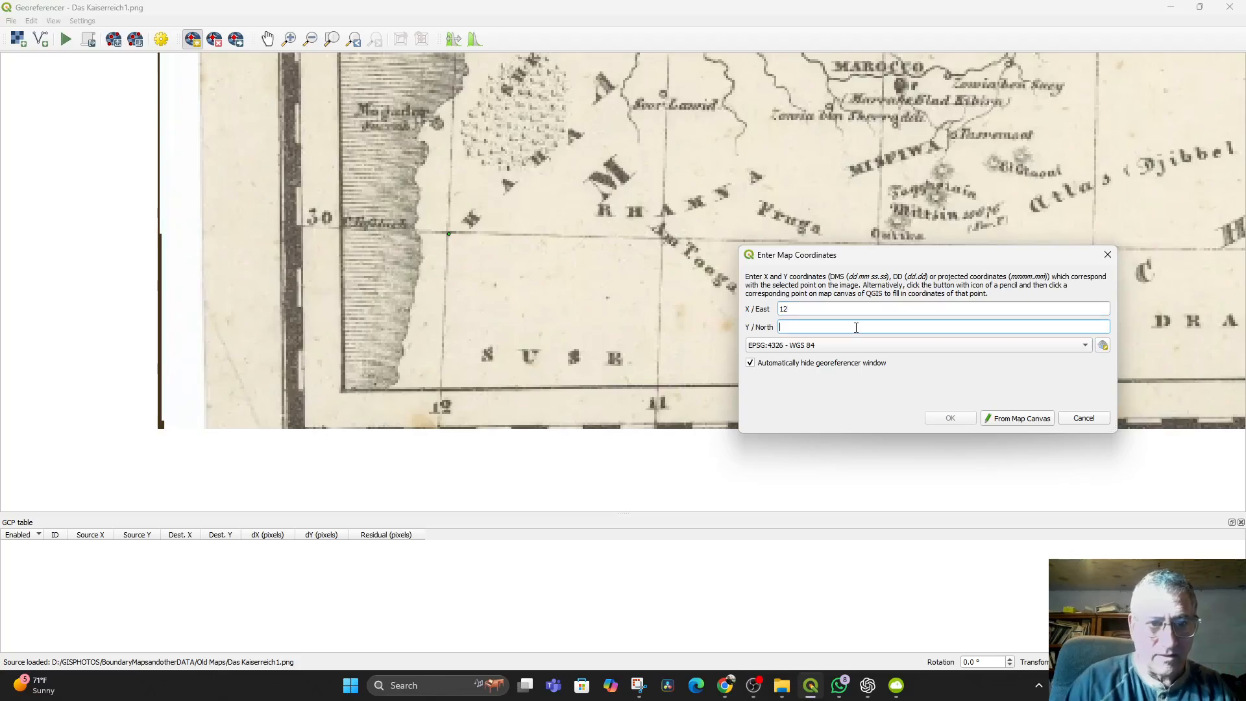
text(30)
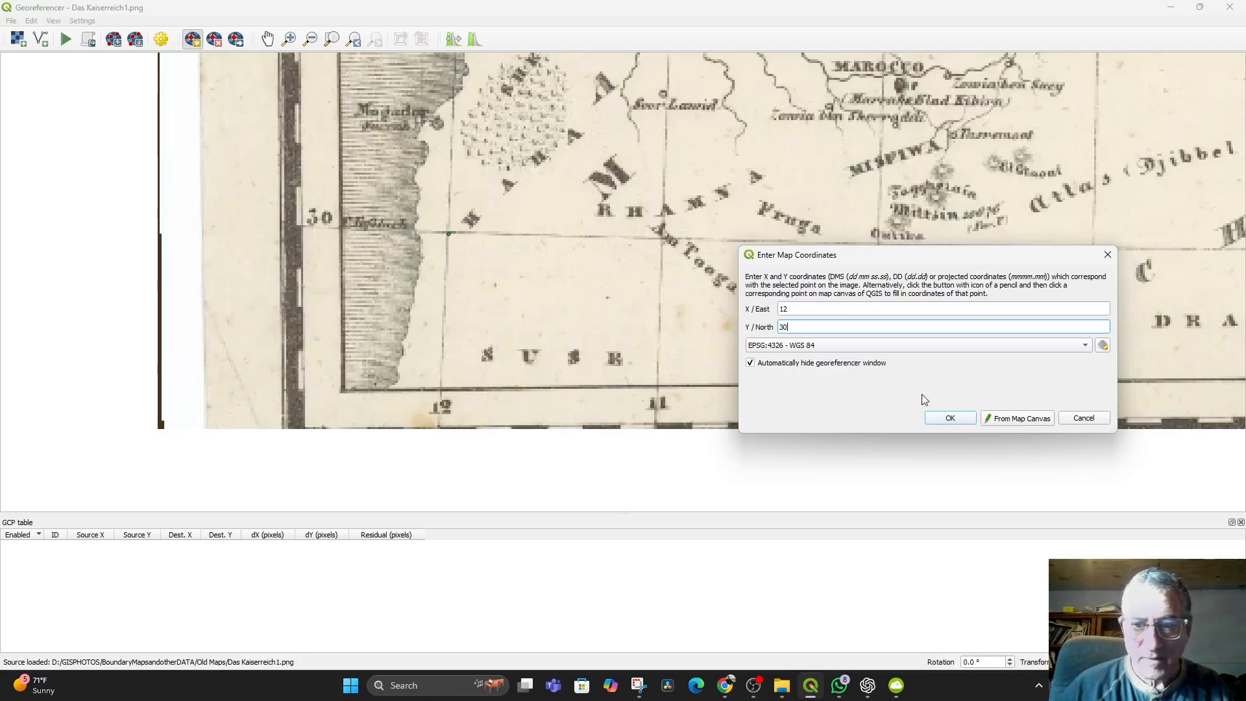
click(951, 419)
- Add a control point at the northwestern 12/36 grid intersection near Cape St. Vincent with X/East 12 and Y/North 36
drag(773, 265, 793, 403)
scroll(719, 173, down, 2)
drag(742, 199, 665, 511)
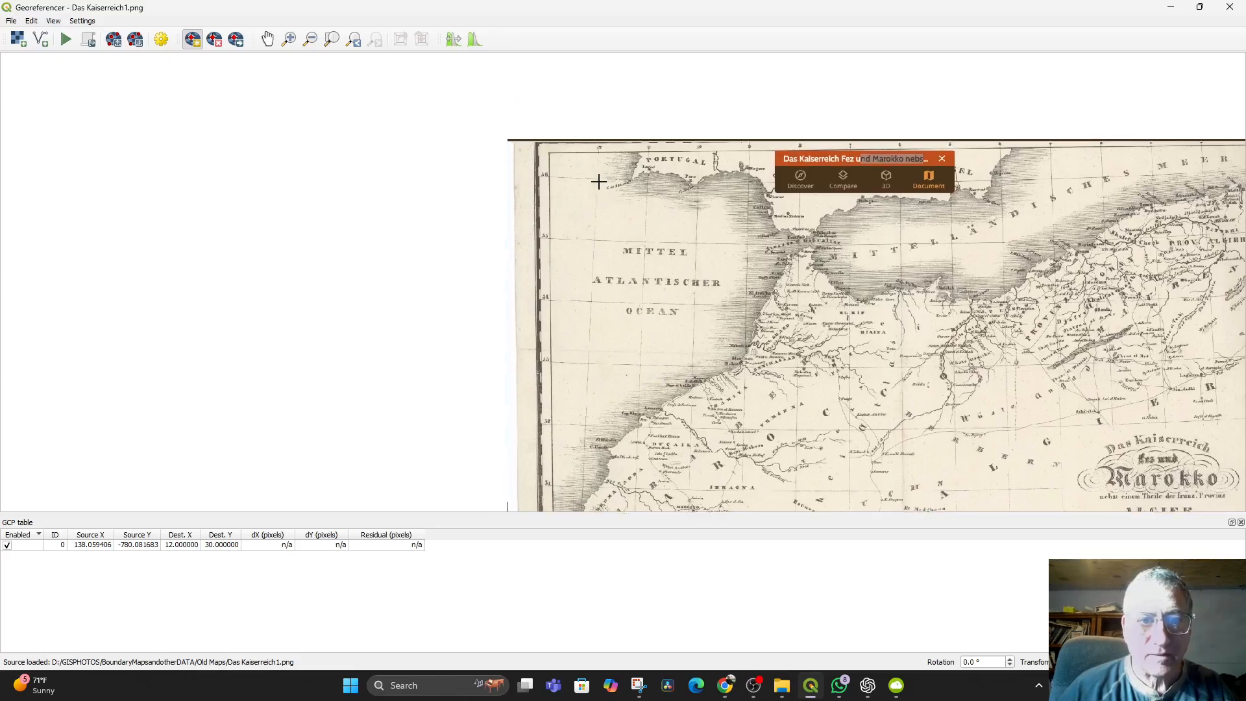
scroll(596, 178, up, 3)
drag(598, 186, 699, 368)
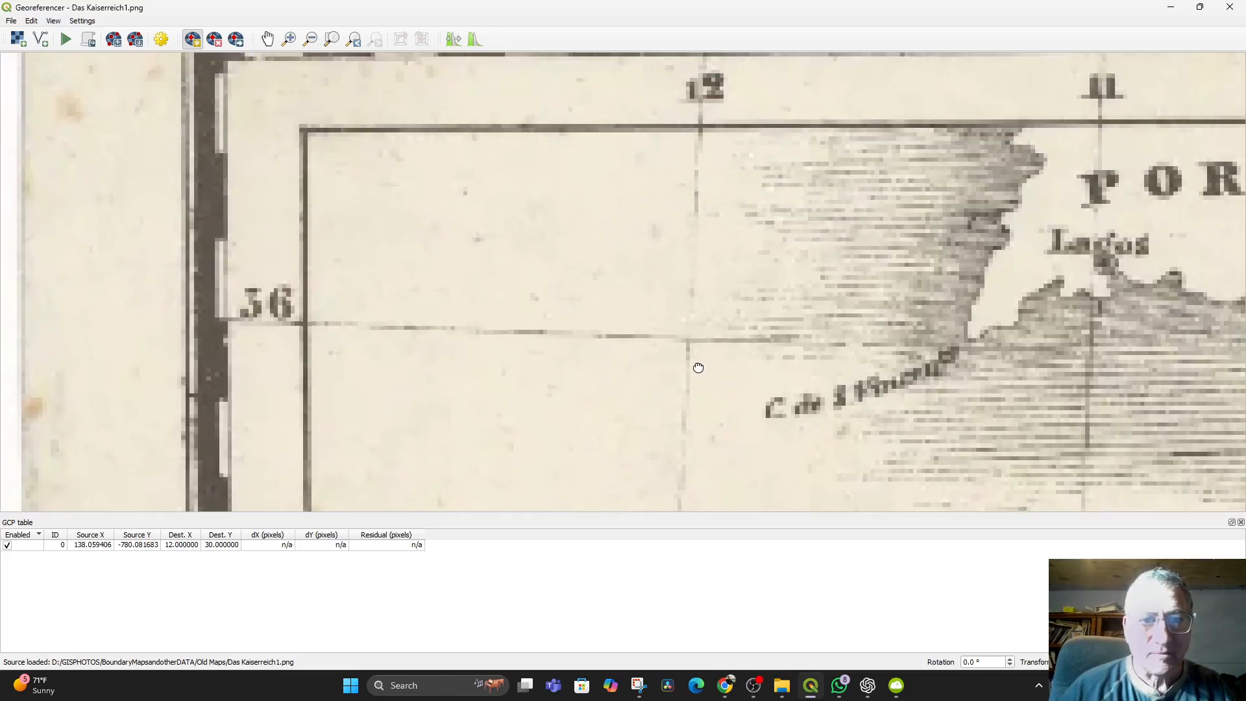
click(690, 338)
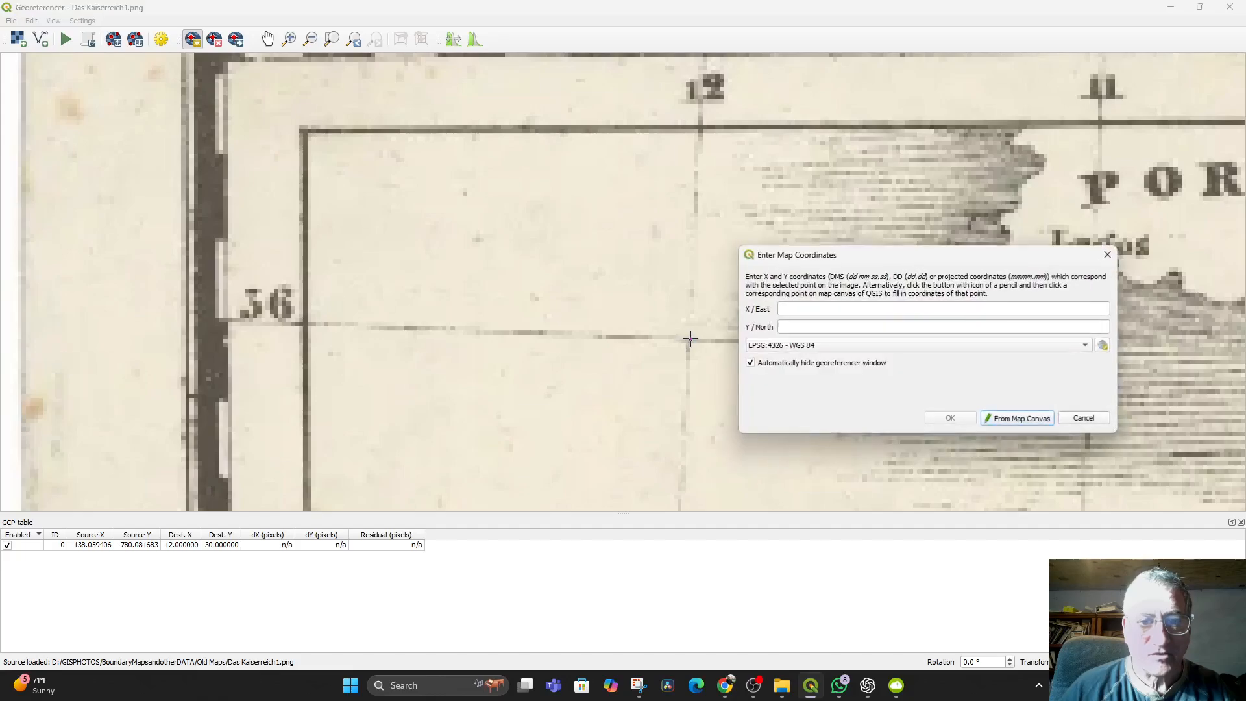
click(841, 306)
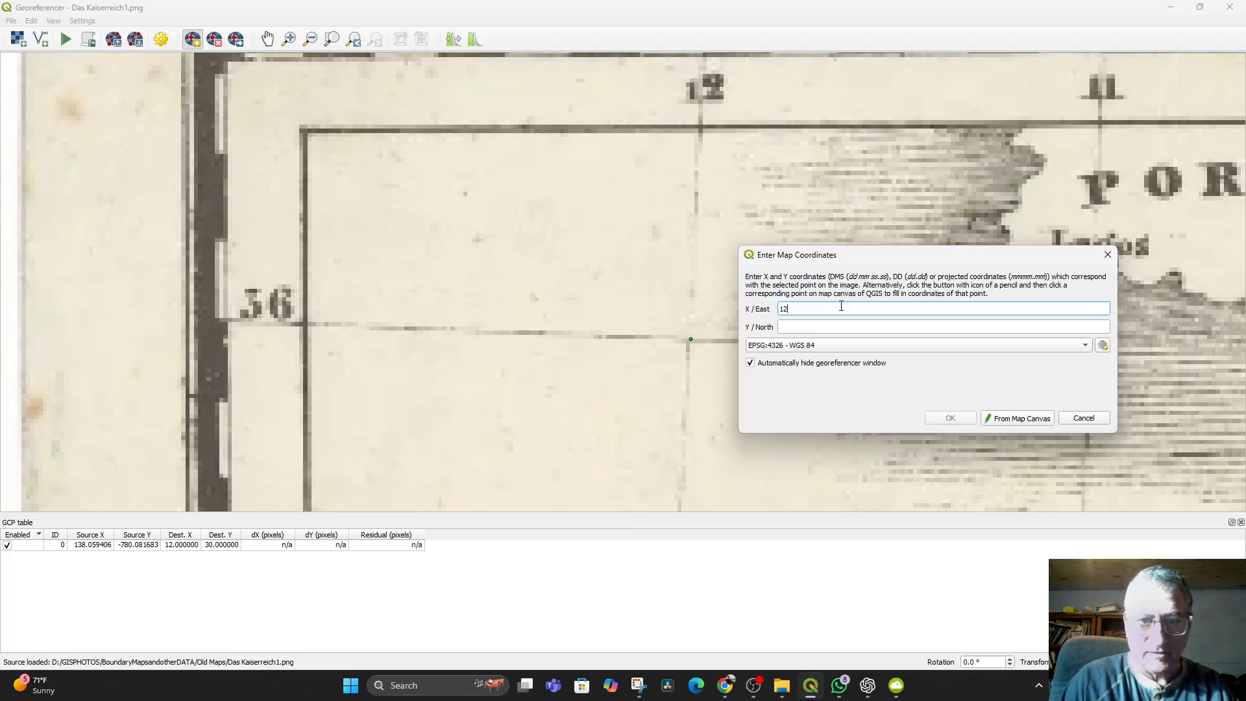
click(831, 327)
text(3)
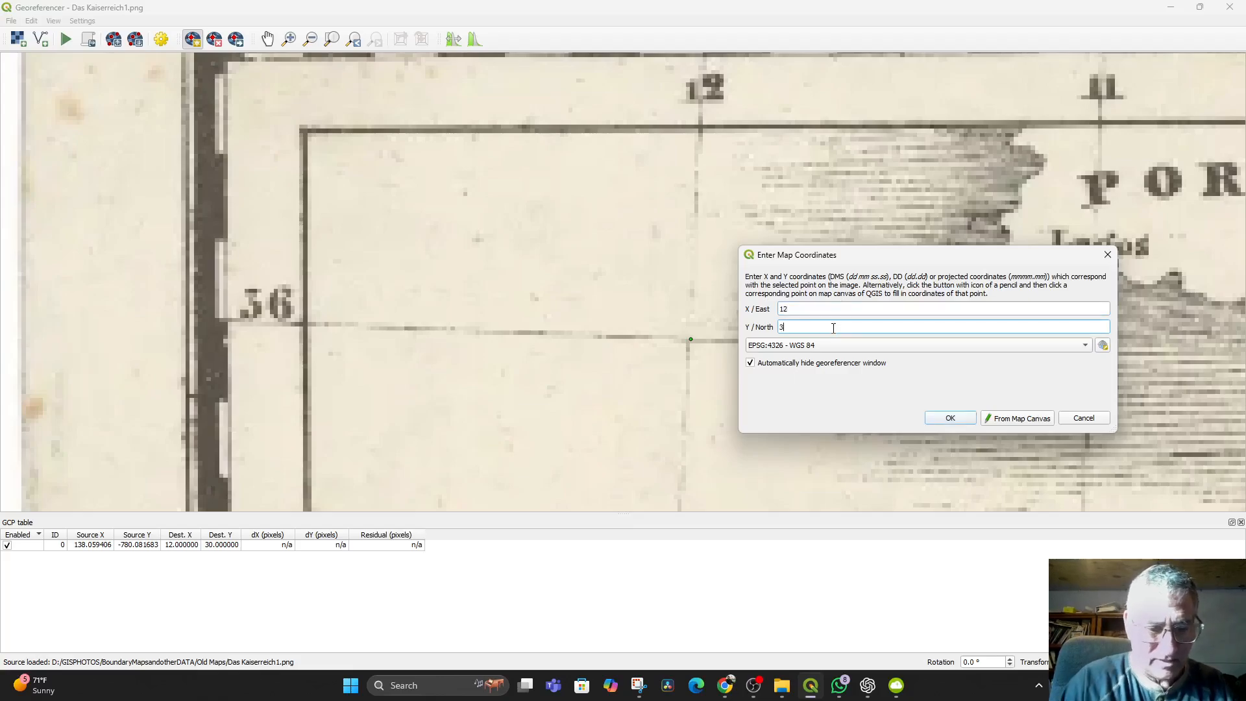
click(962, 419)
- Place a control point near the map's northeastern corner and enter X/East 0 and Y/North 36
scroll(610, 353, down, 5)
drag(661, 353, 218, 279)
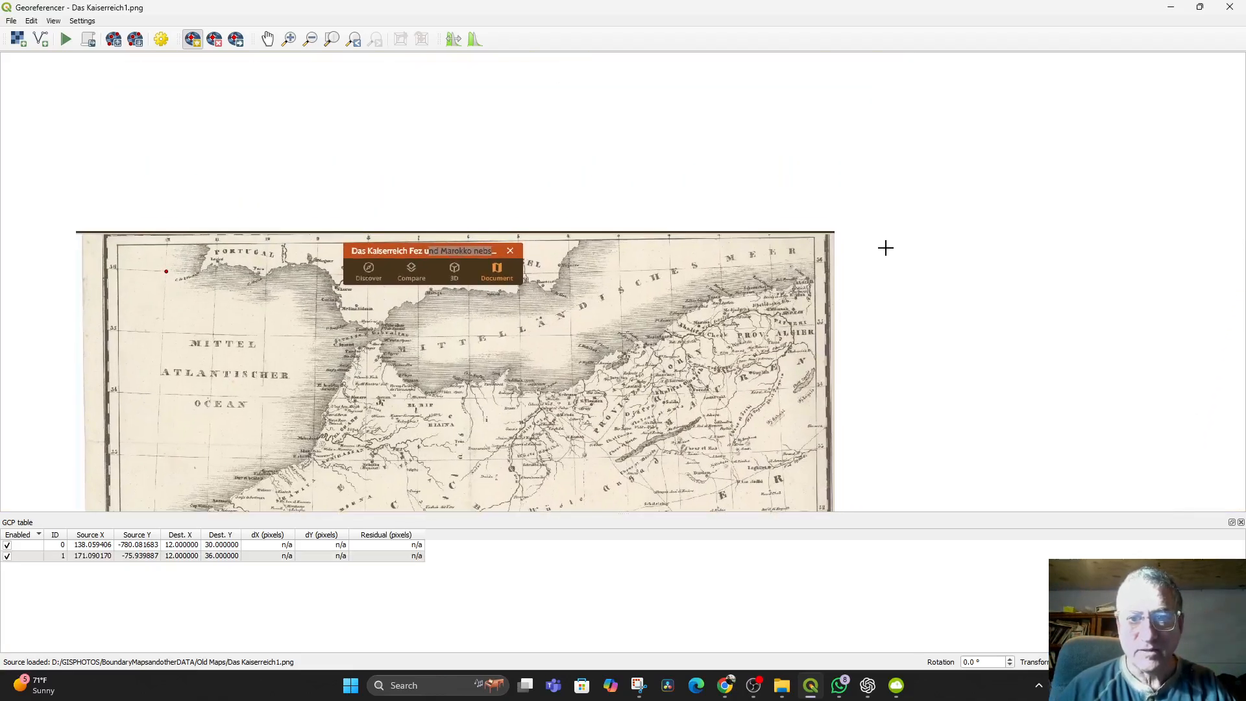
click(770, 265)
click(816, 309)
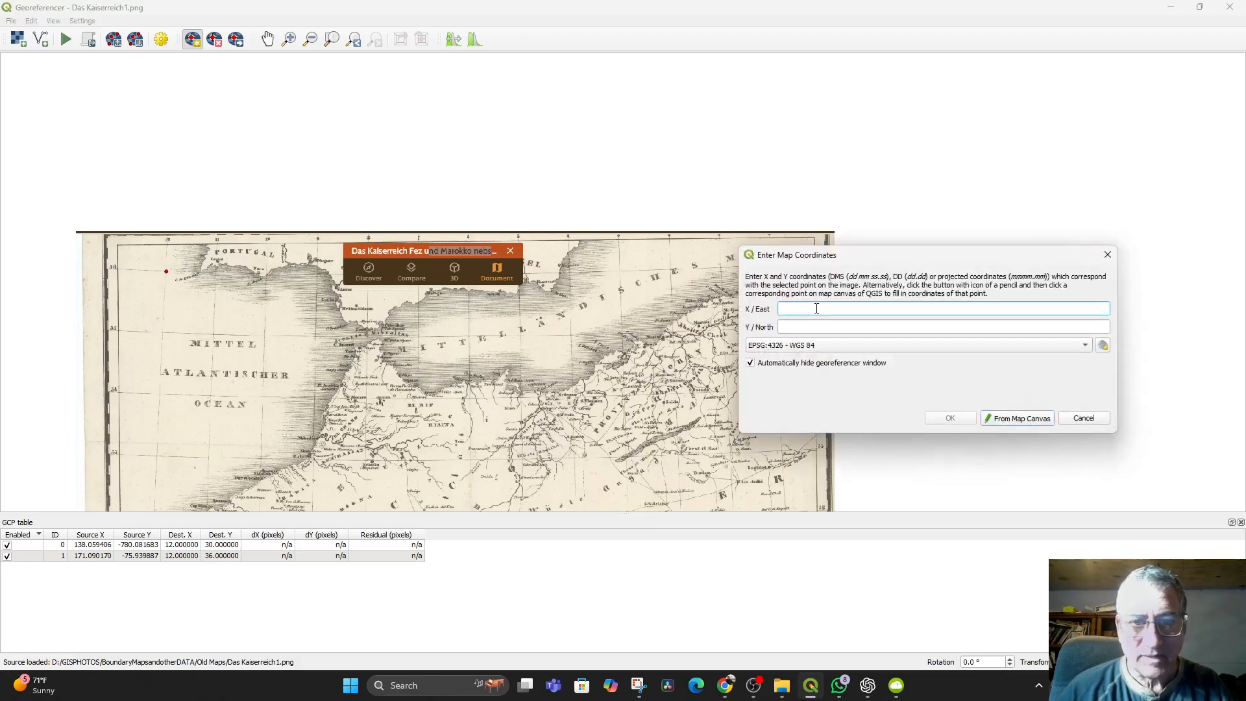
scroll(879, 484, down, 3)
drag(879, 482, 484, 554)
scroll(533, 289, up, 3)
click(816, 310)
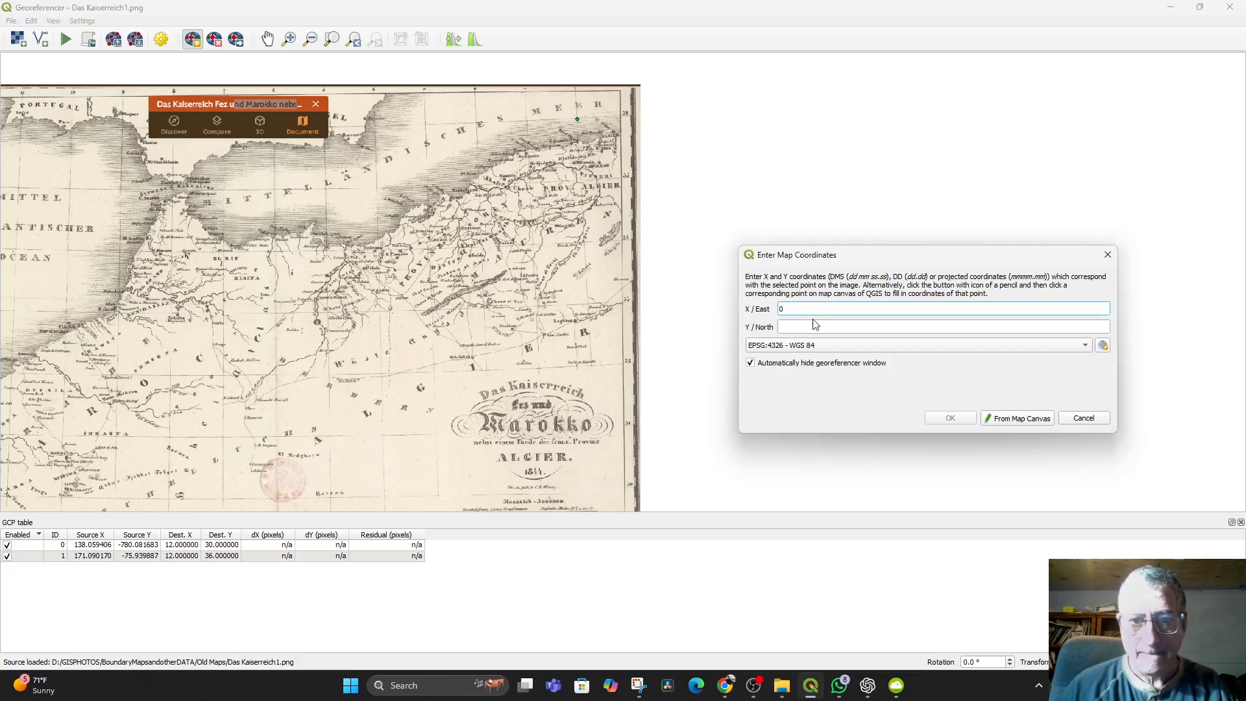
click(816, 326)
text(36)
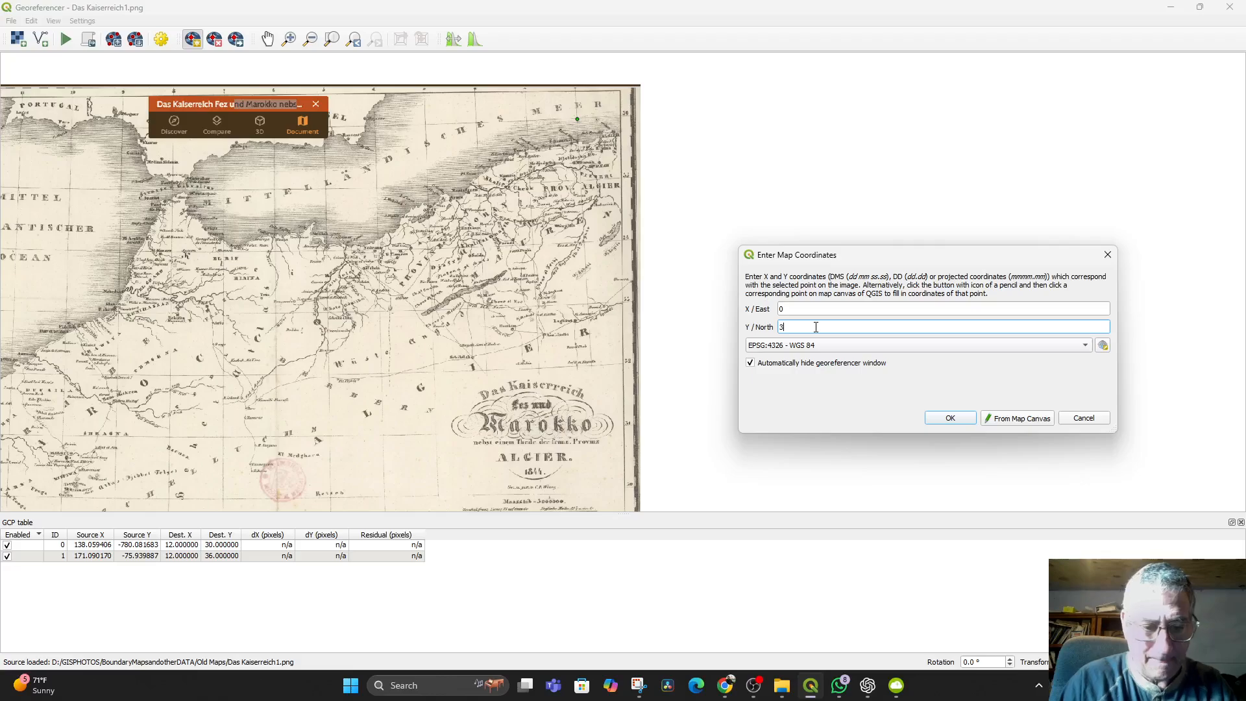
- Finish the third control point at X 0, Y 36 and add a fourth near the map's lower-right corner at X 0, Y 30
click(950, 419)
scroll(556, 139, up, 3)
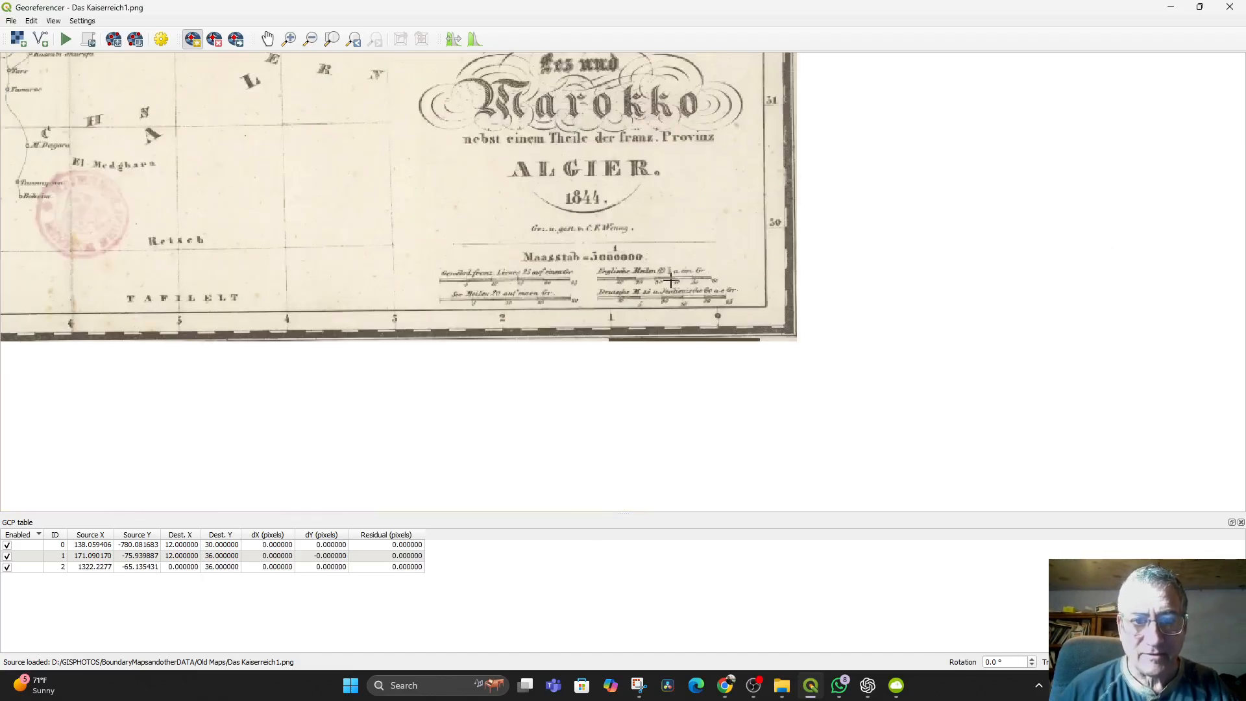
click(712, 226)
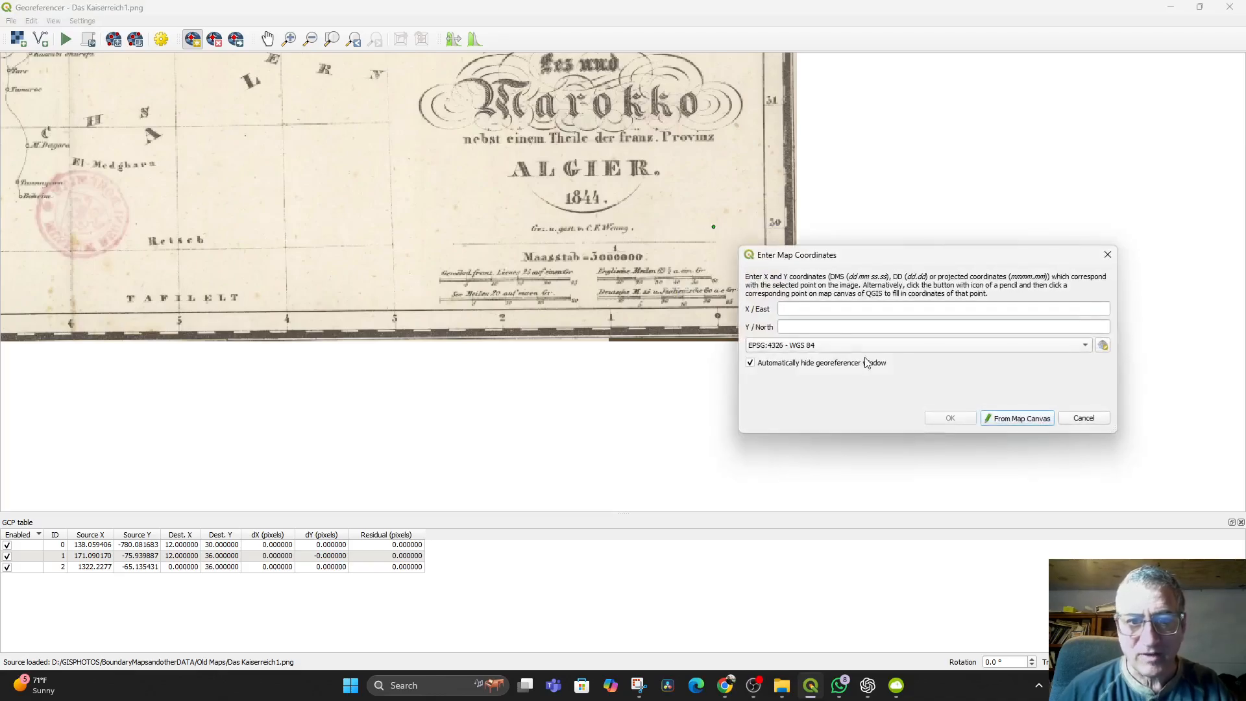
click(794, 310)
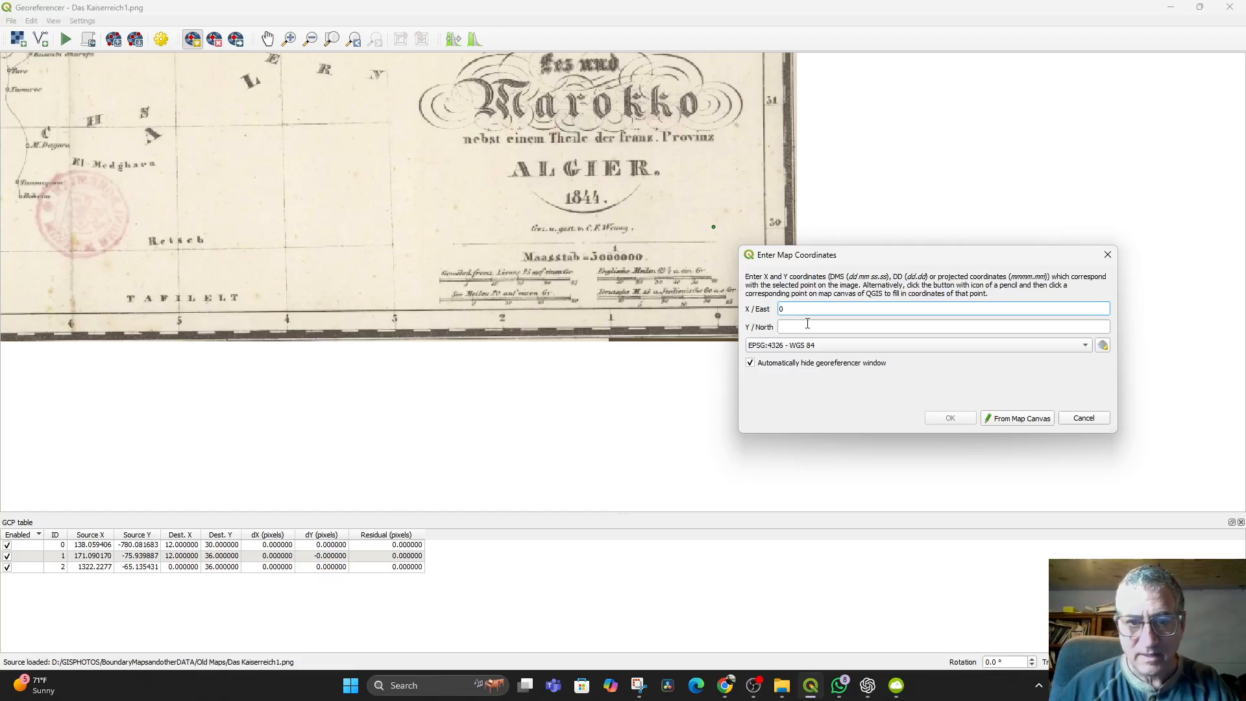
click(808, 325)
text(30)
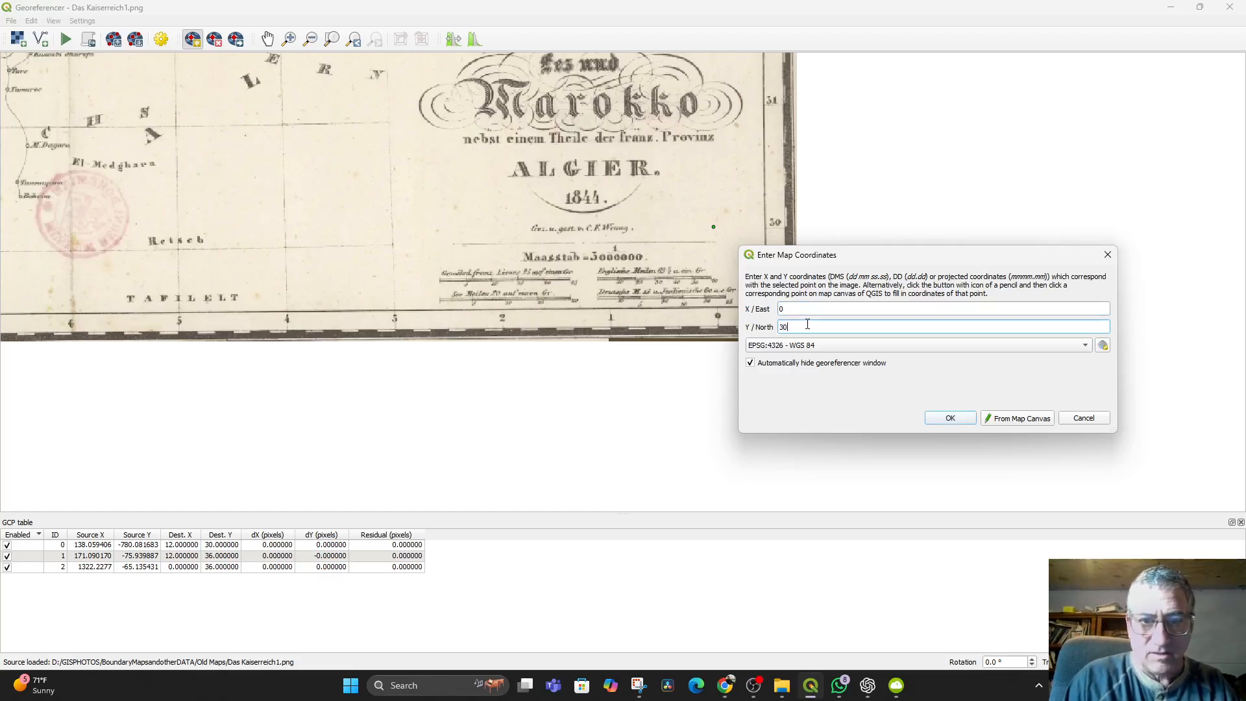
click(950, 419)
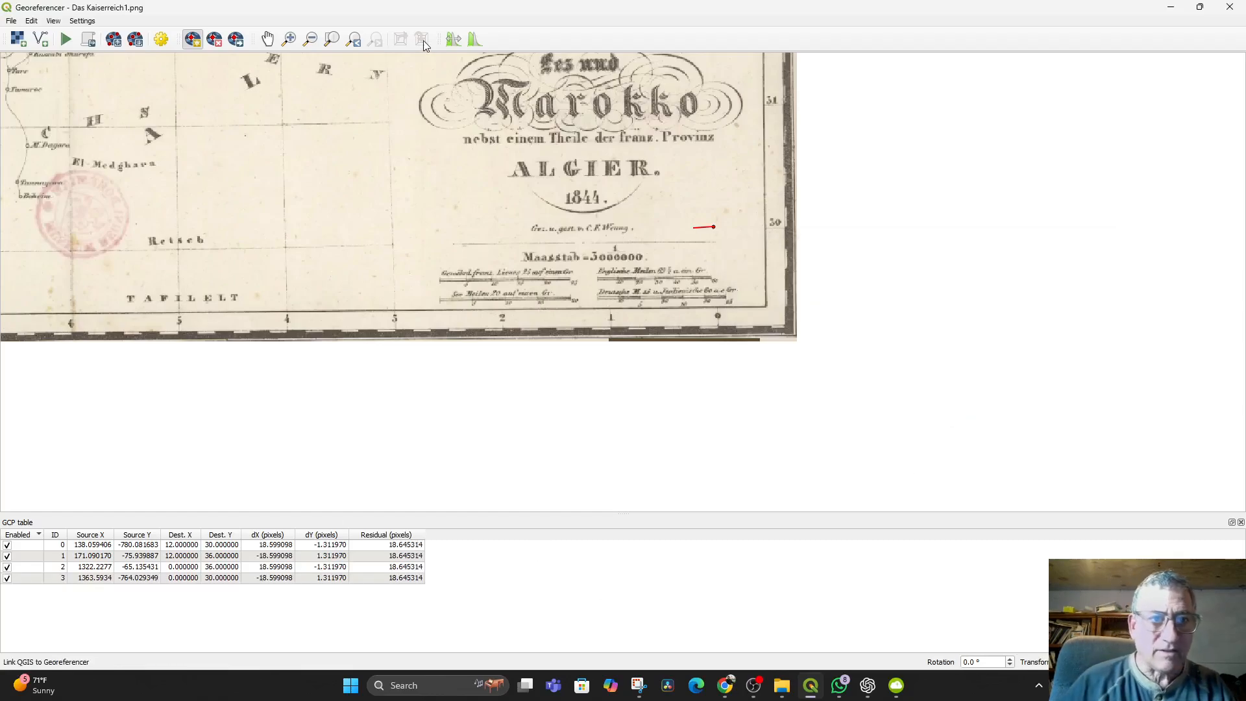
- Accept the transformation settings with Polynomial 1, target CRS EPSG:4326 - WGS 84, Nearest Neighbour resampling and output file Das Kaiserreich1_modified.tif
drag(520, 261, 842, 460)
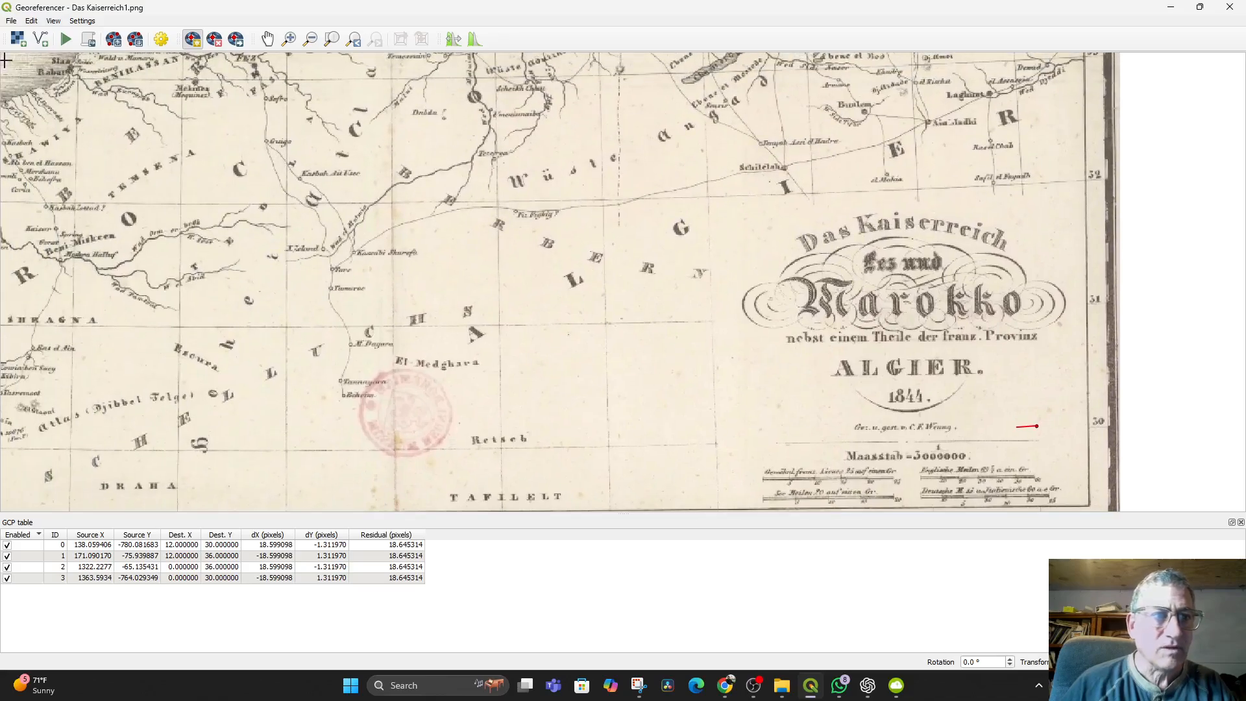
click(60, 44)
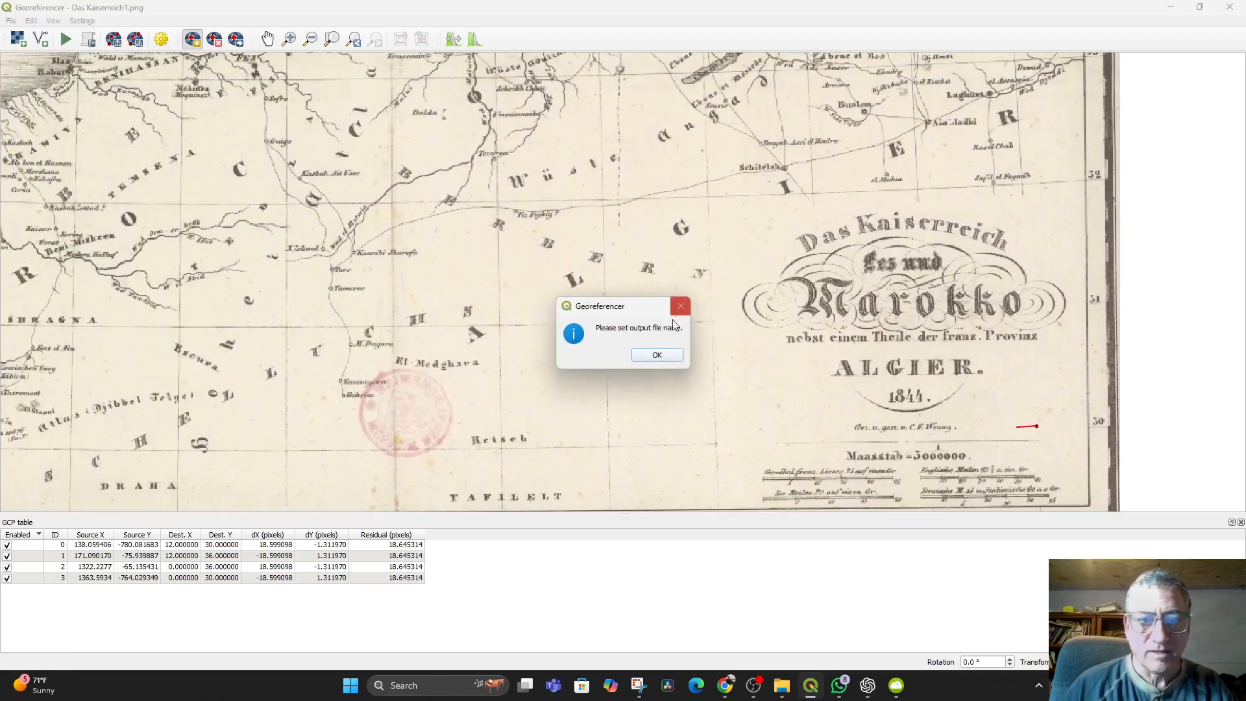
click(662, 354)
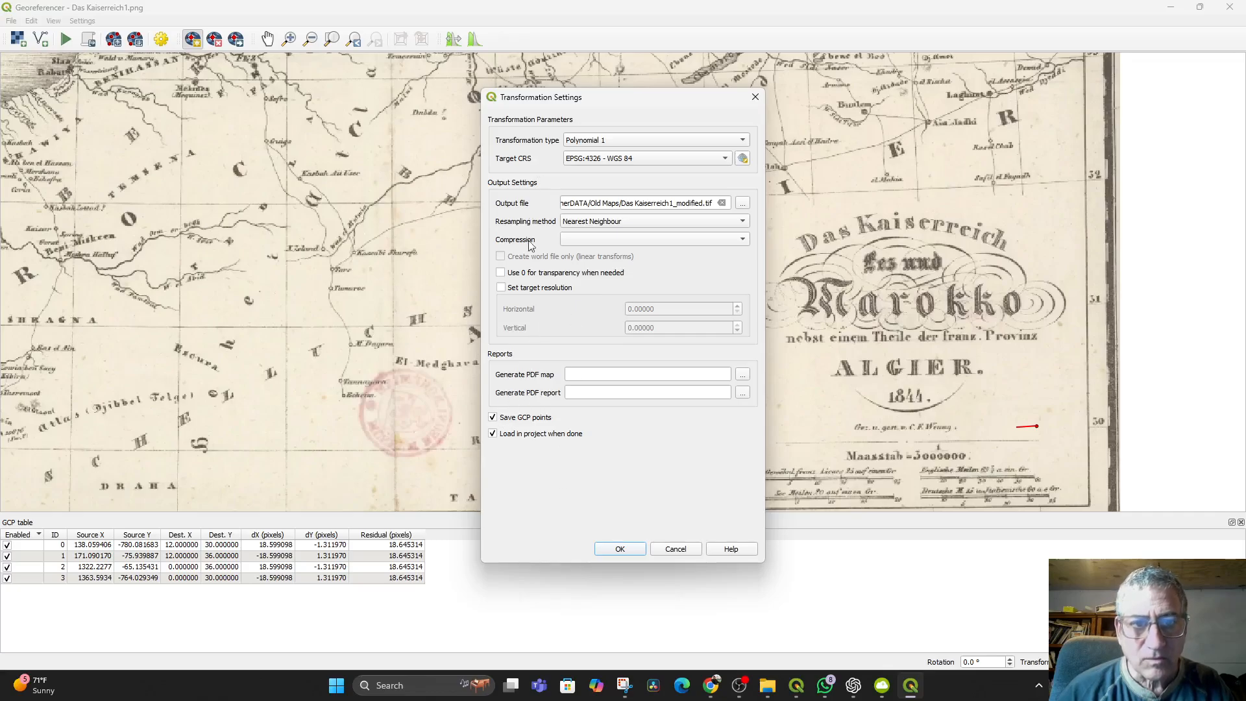
click(629, 551)
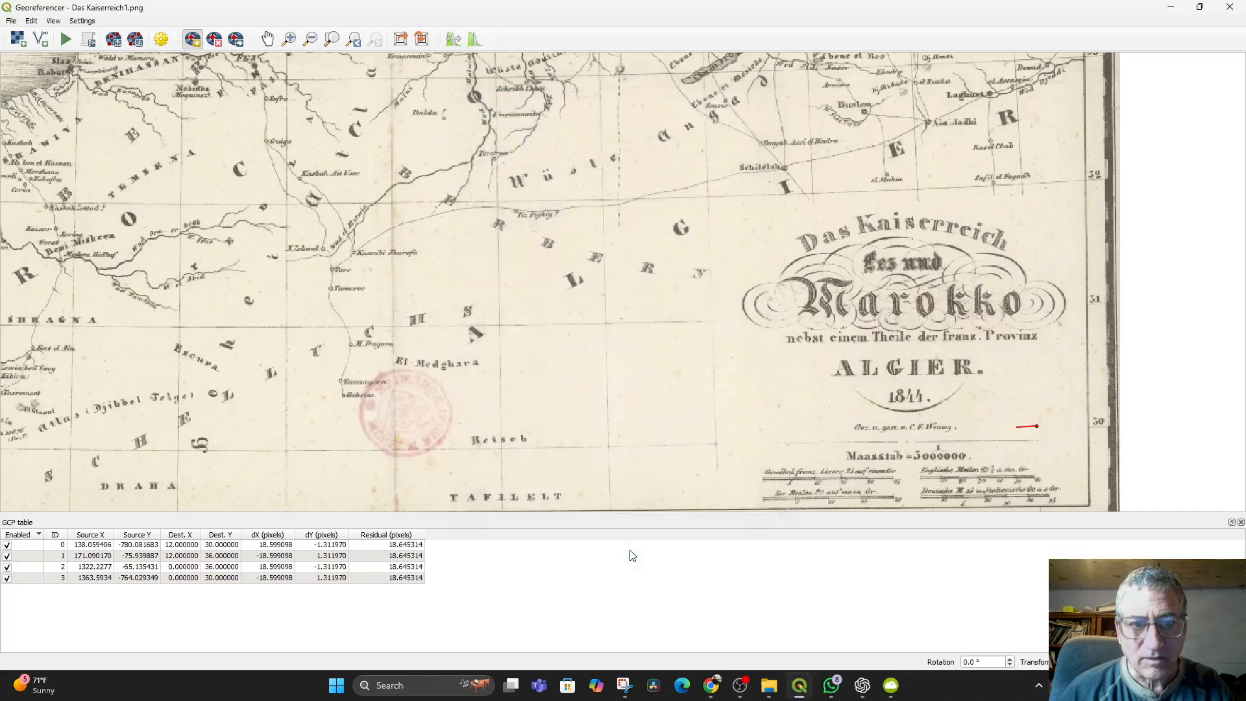
- Return to the main QGIS window and remove the old Das Kaiserreich Fez raster layer from the project
click(1171, 7)
drag(390, 335, 520, 304)
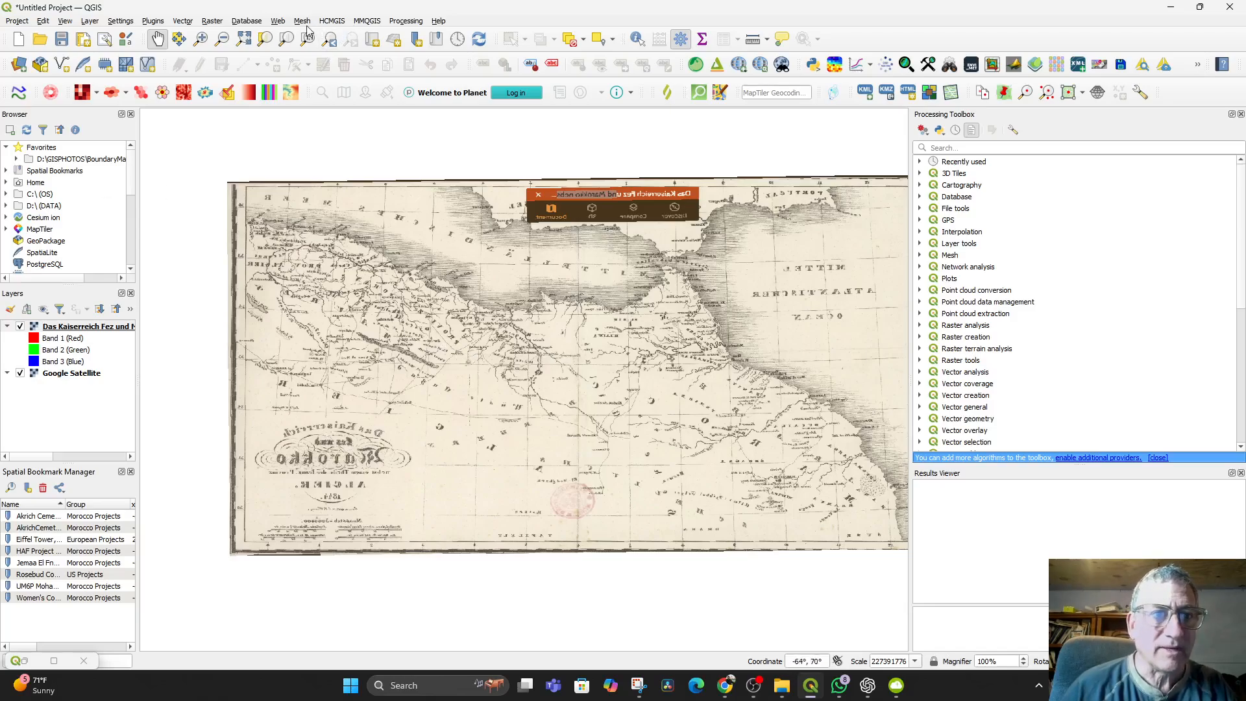
click(278, 20)
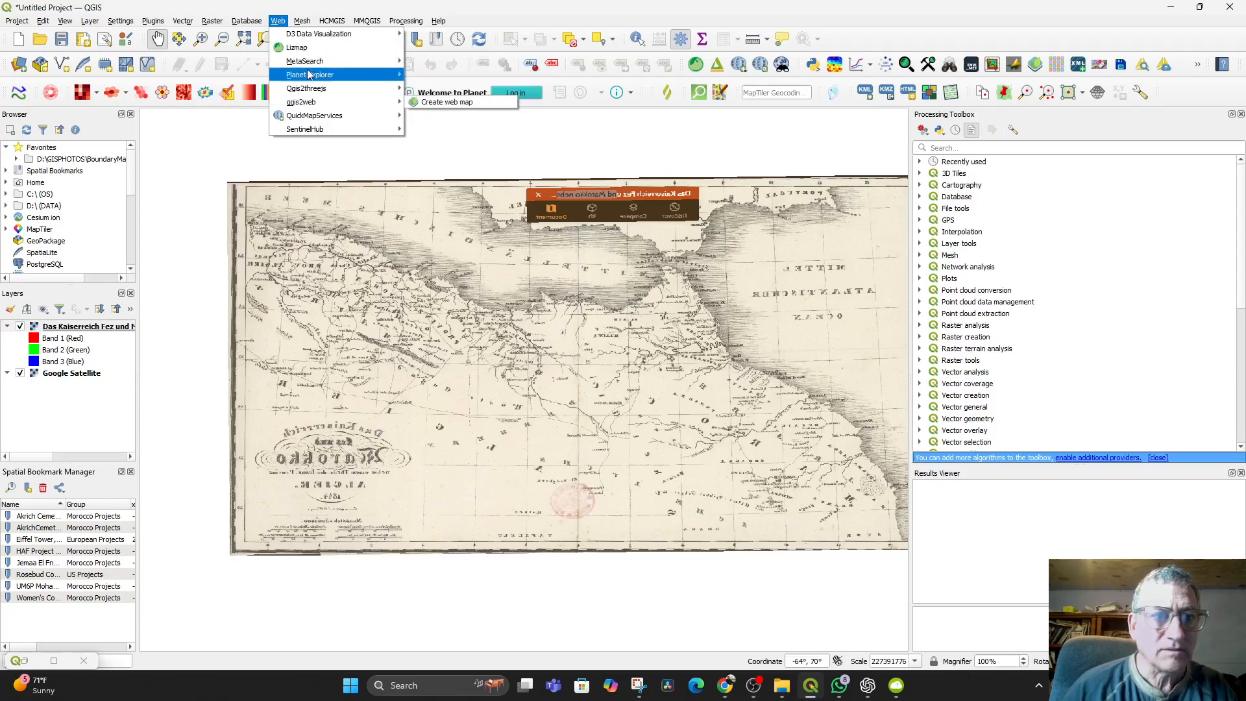
click(74, 328)
right_click(74, 328)
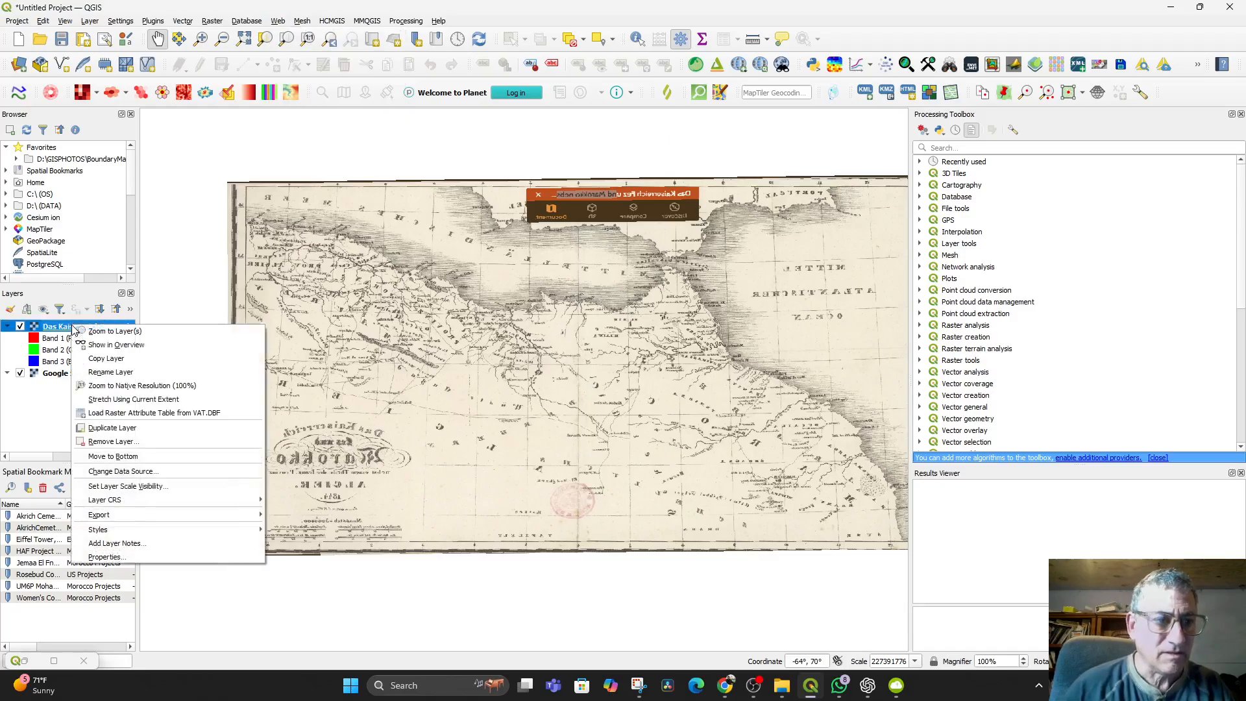
click(110, 441)
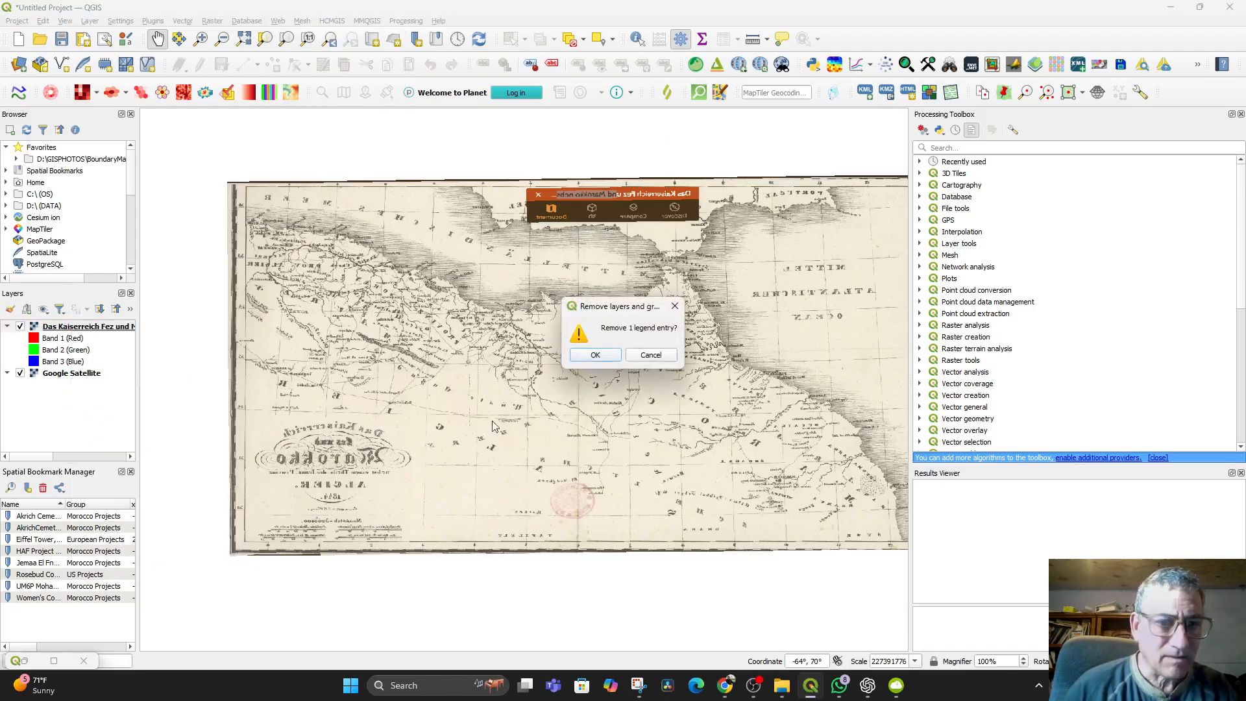
click(588, 356)
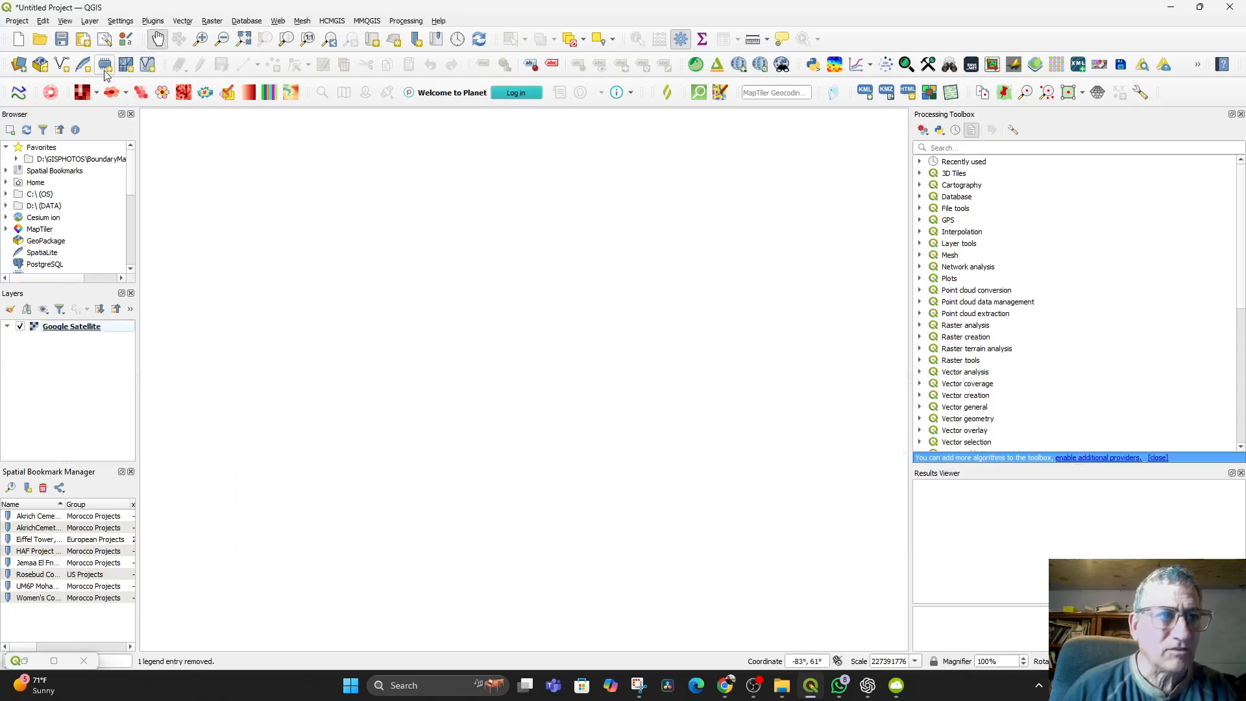
- Bring the Georeferencer window back and run the georeferencing of Das Kaiserreich1.png
click(90, 22)
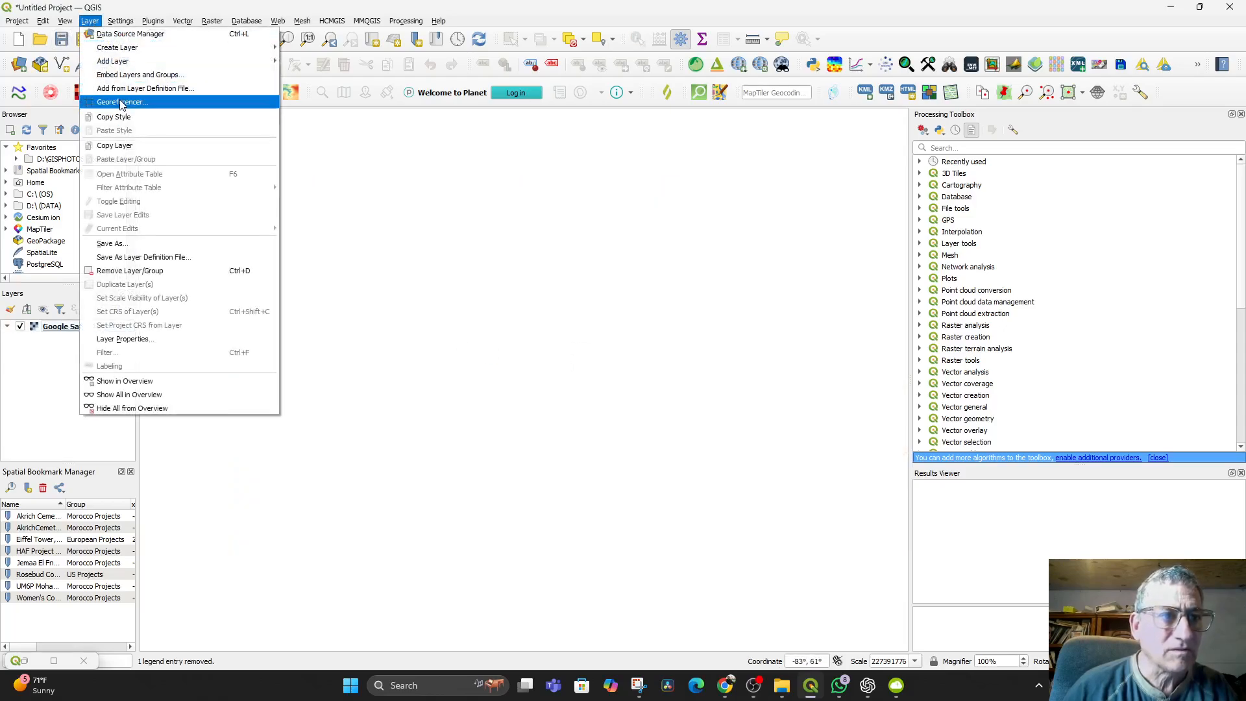
click(118, 102)
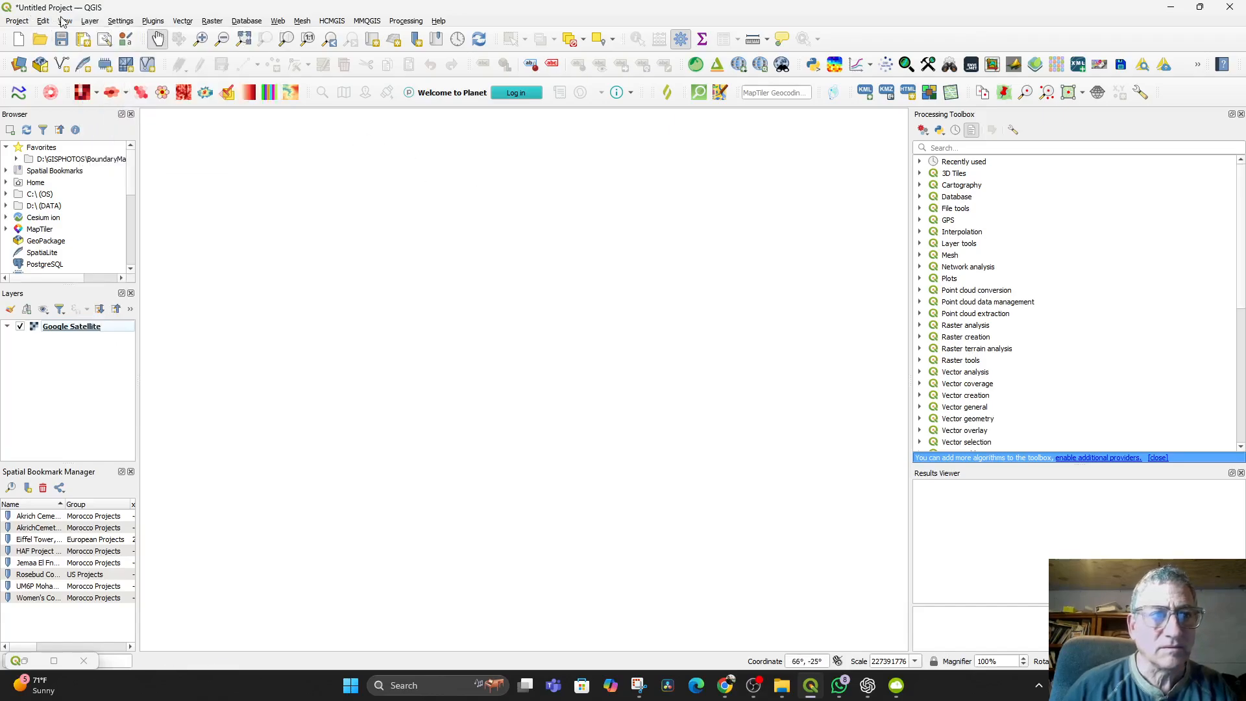
click(89, 22)
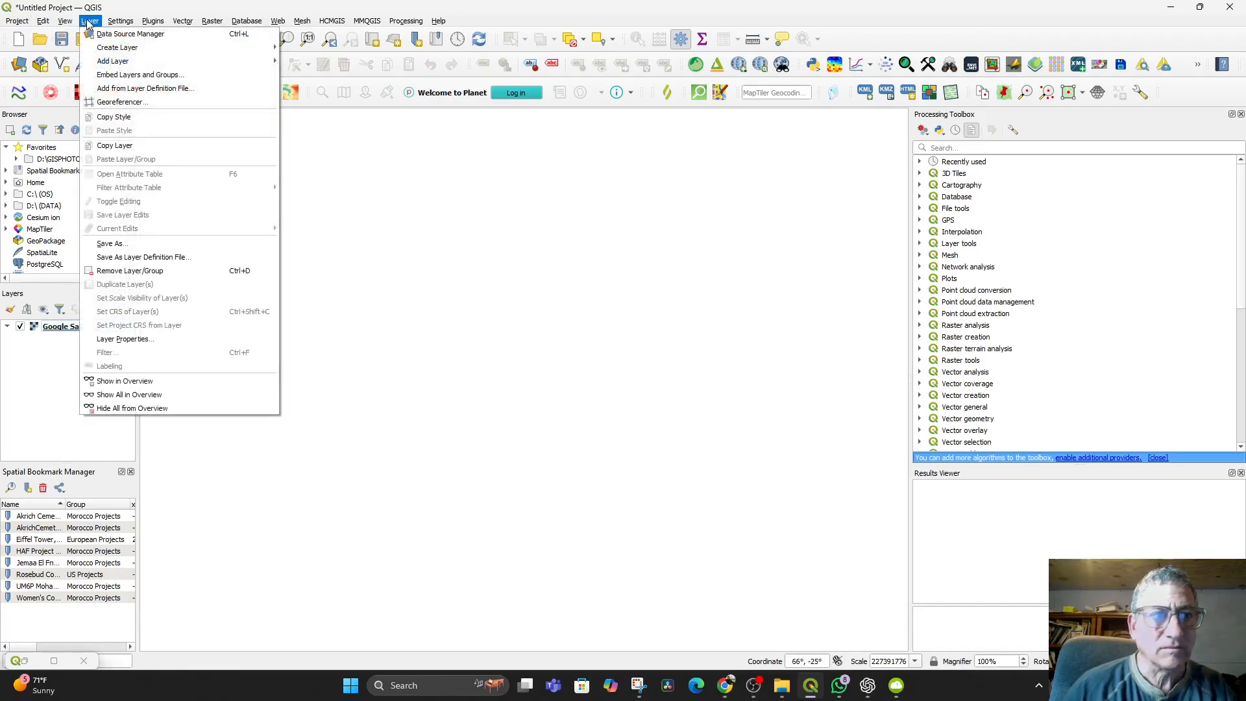
click(120, 100)
drag(715, 339, 410, 437)
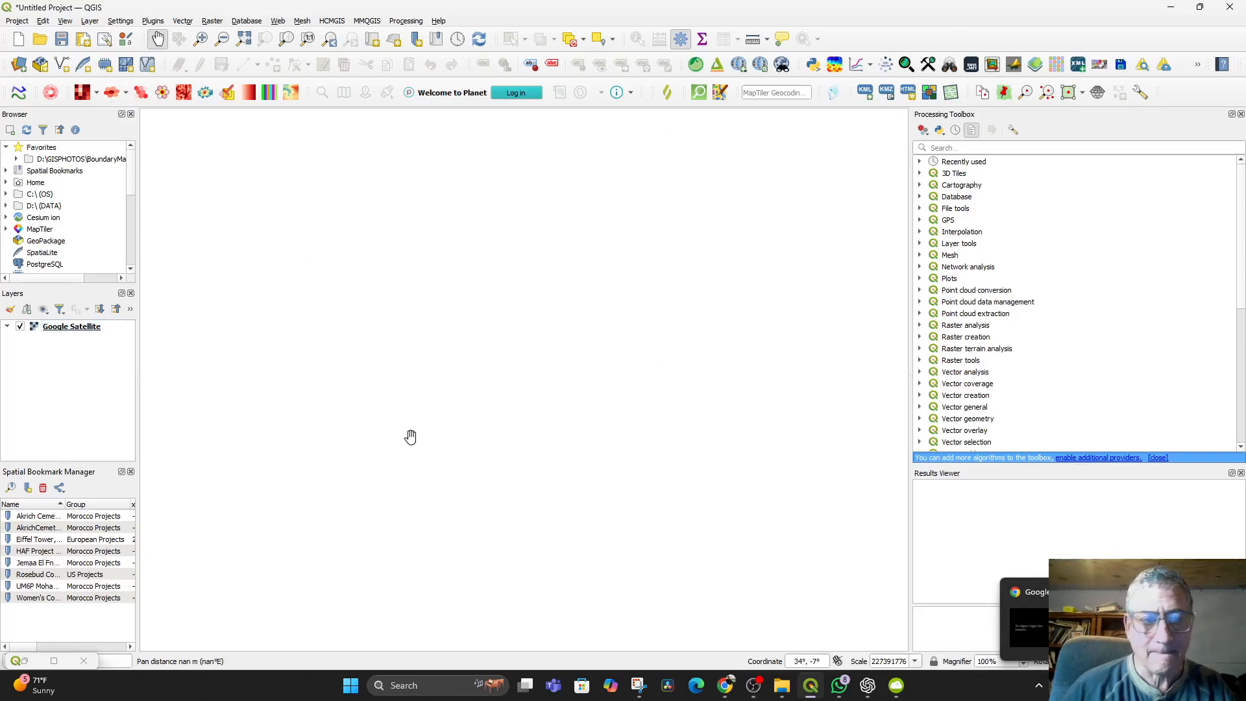
click(812, 688)
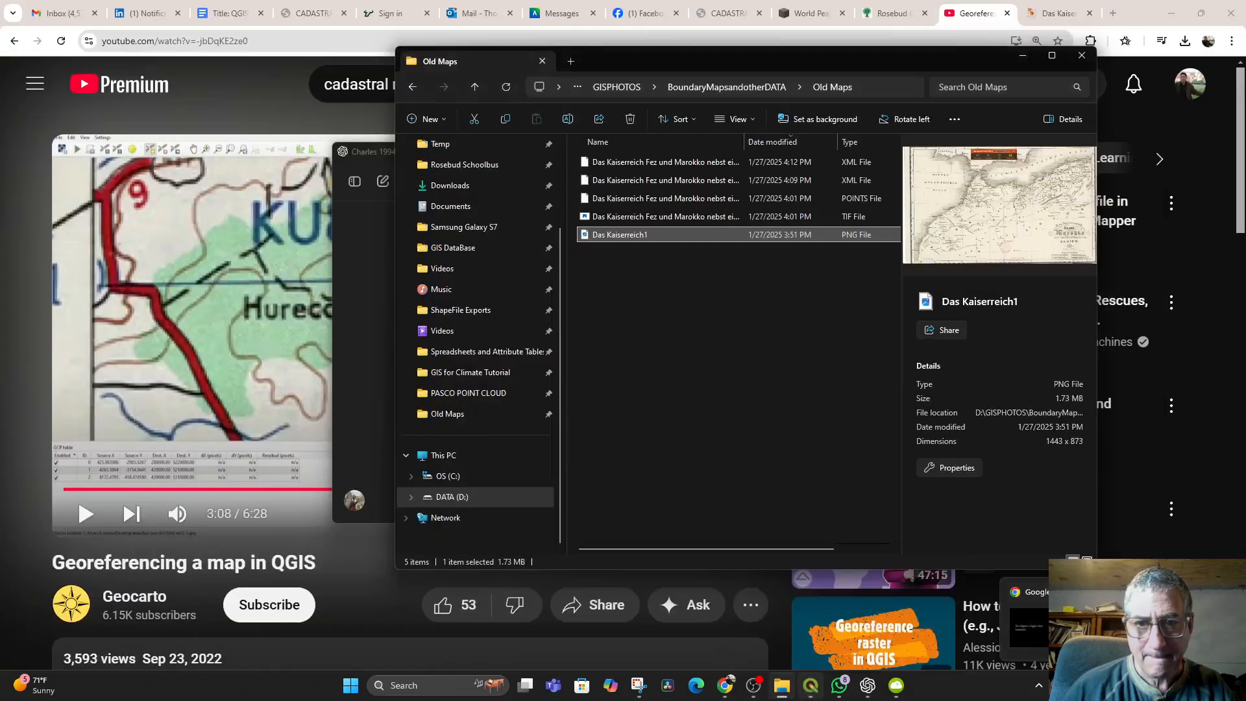
click(821, 696)
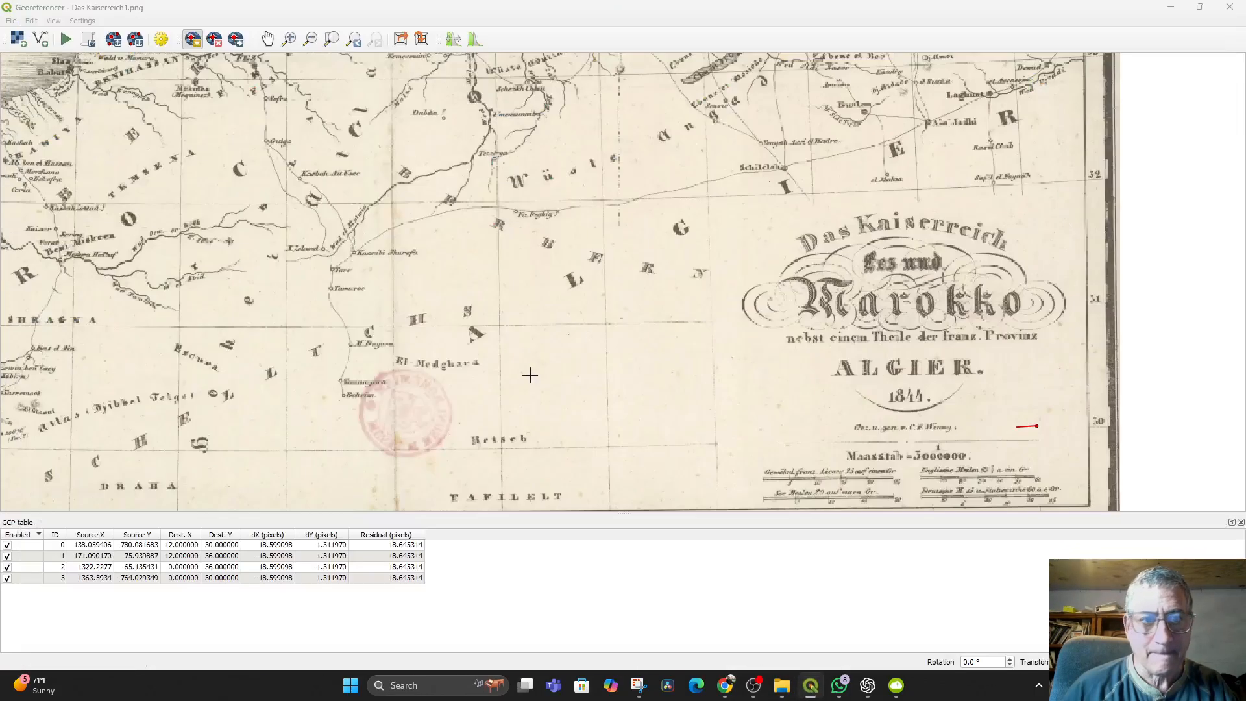
scroll(533, 409, down, 3)
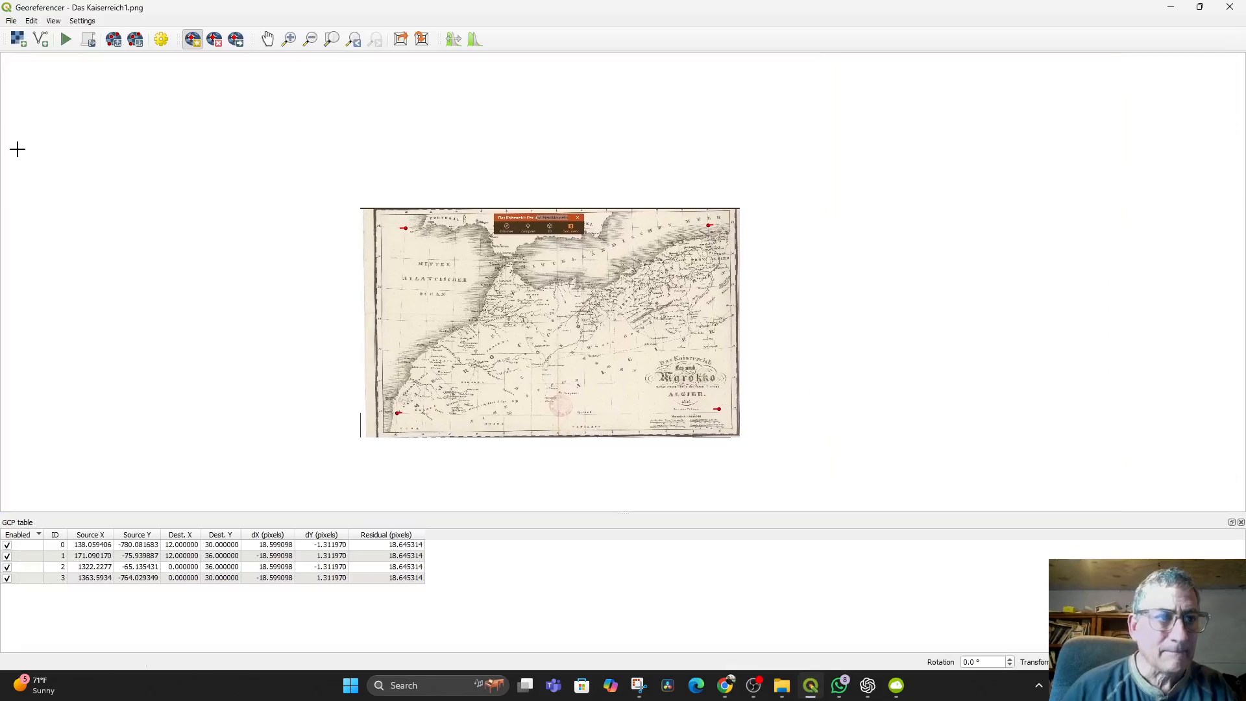
click(65, 40)
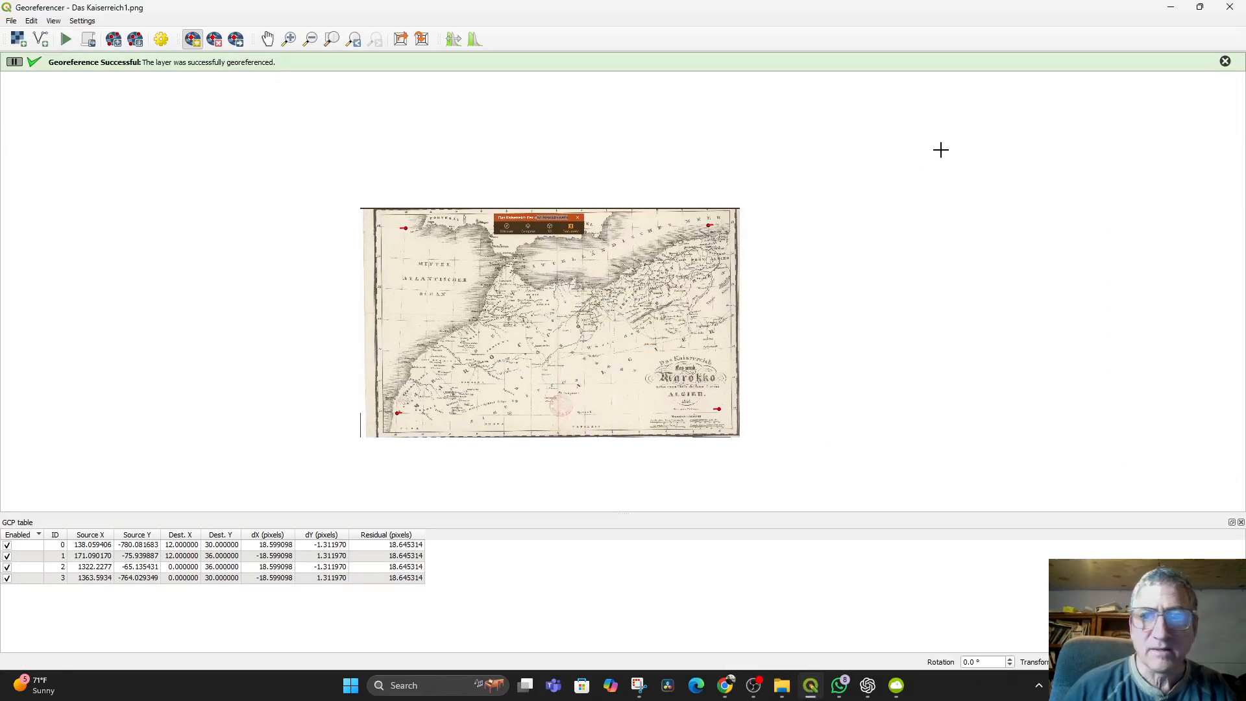
- Zoom to the Das Kaiserreich1_modified layer in the main QGIS window and examine its placement over the satellite imagery
click(1171, 8)
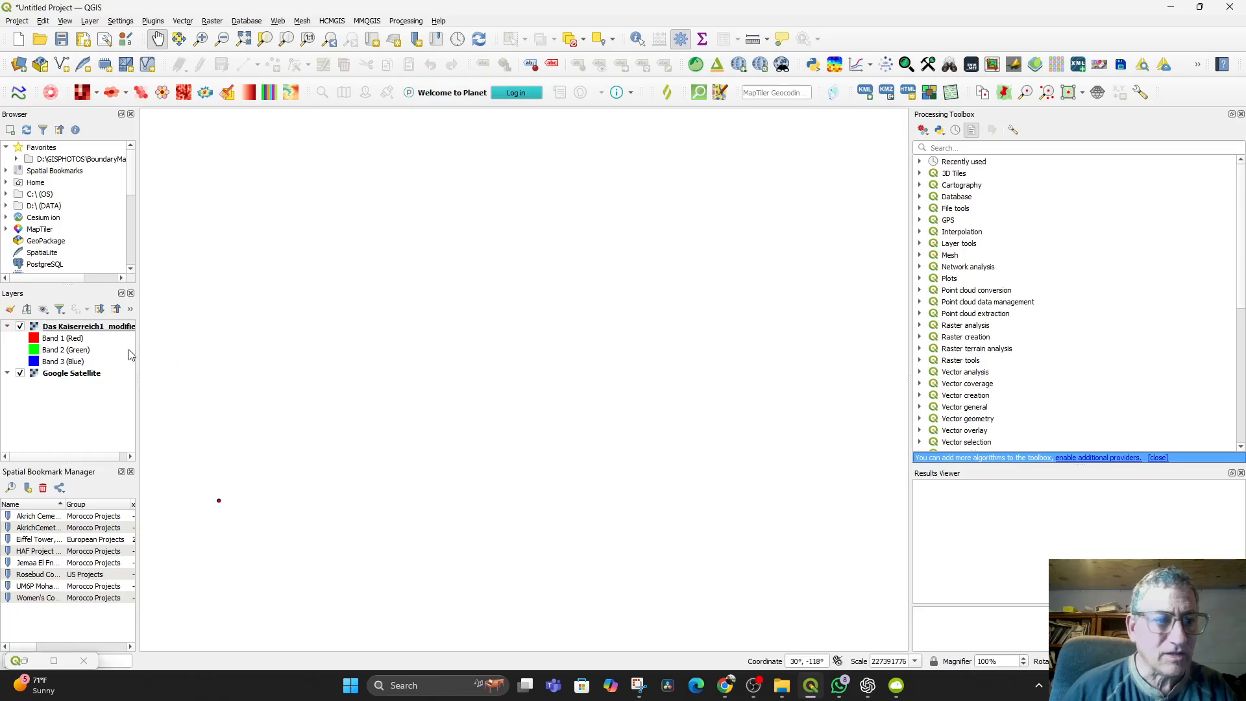
right_click(91, 331)
click(126, 335)
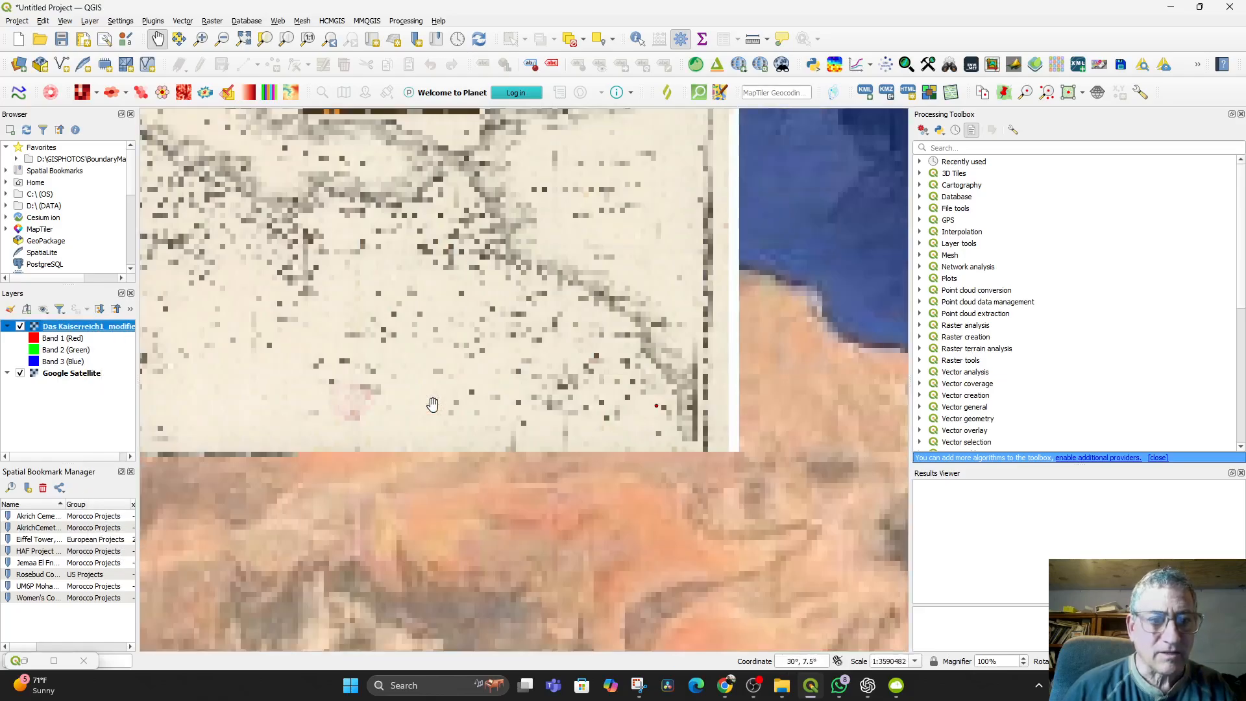
scroll(432, 405, down, 1)
drag(416, 422, 551, 437)
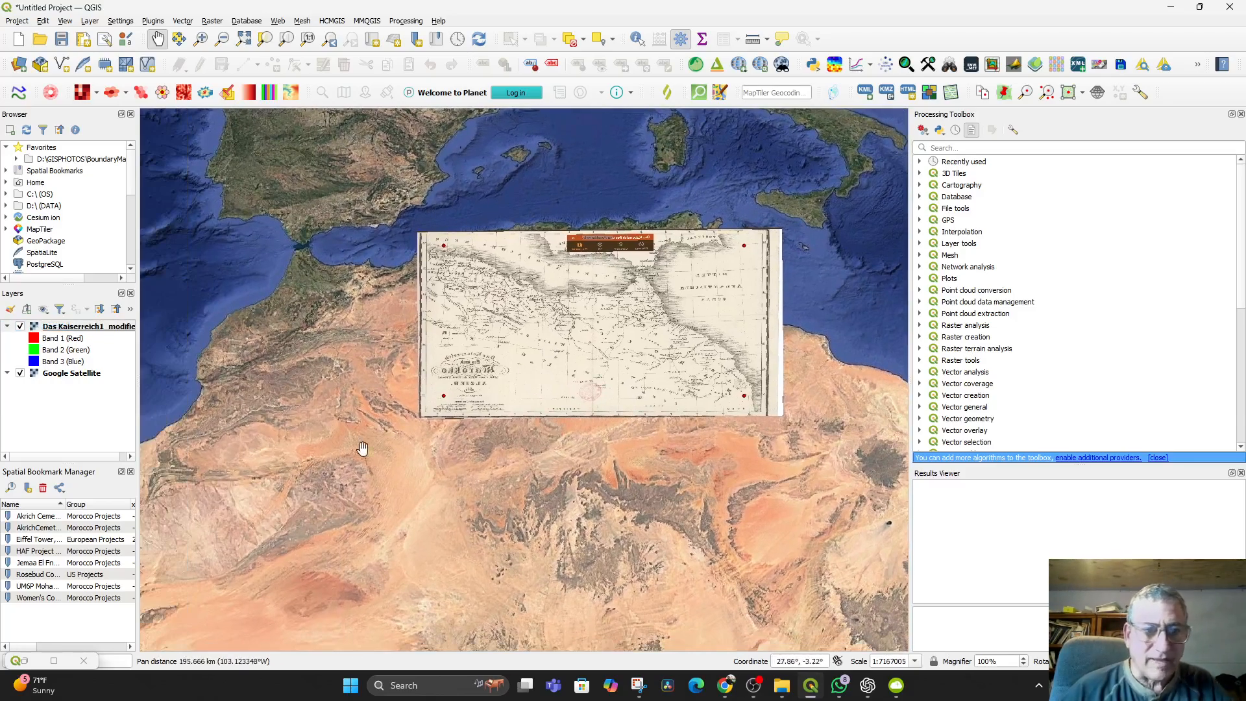
drag(390, 522, 430, 499)
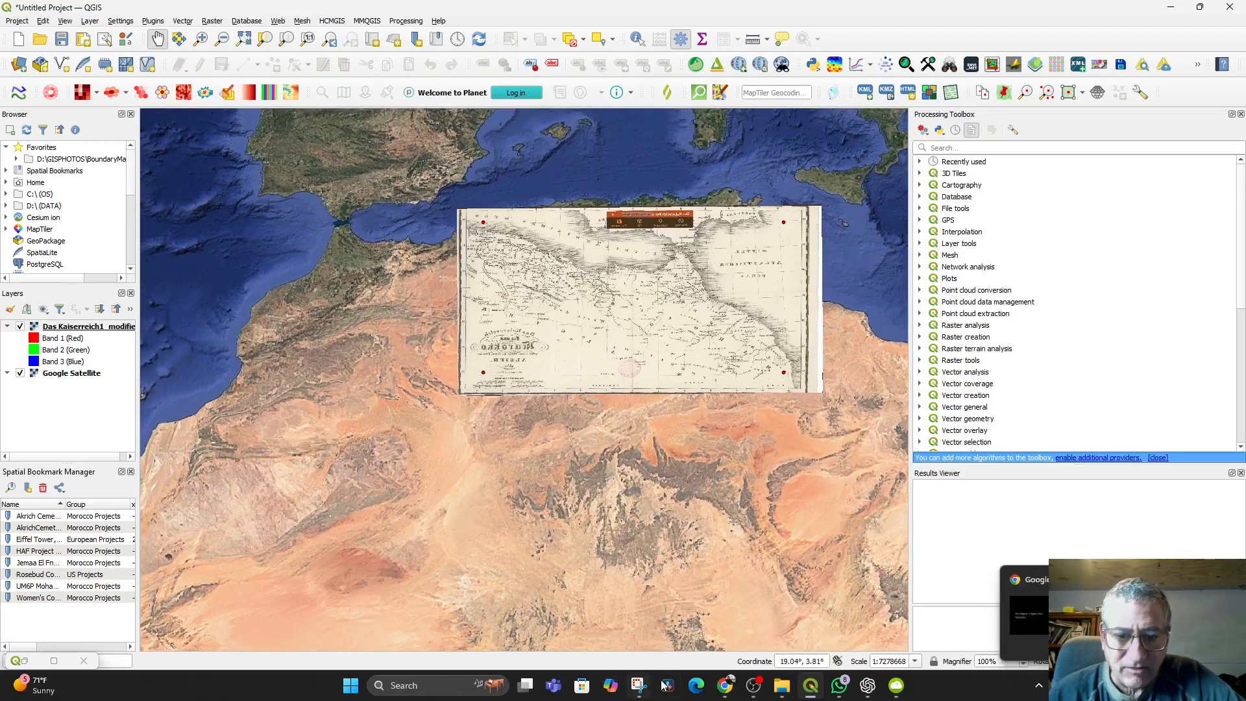
- Switch to Snipping Tool, capture the QGIS window with the misplaced map and copy the screenshot
click(638, 685)
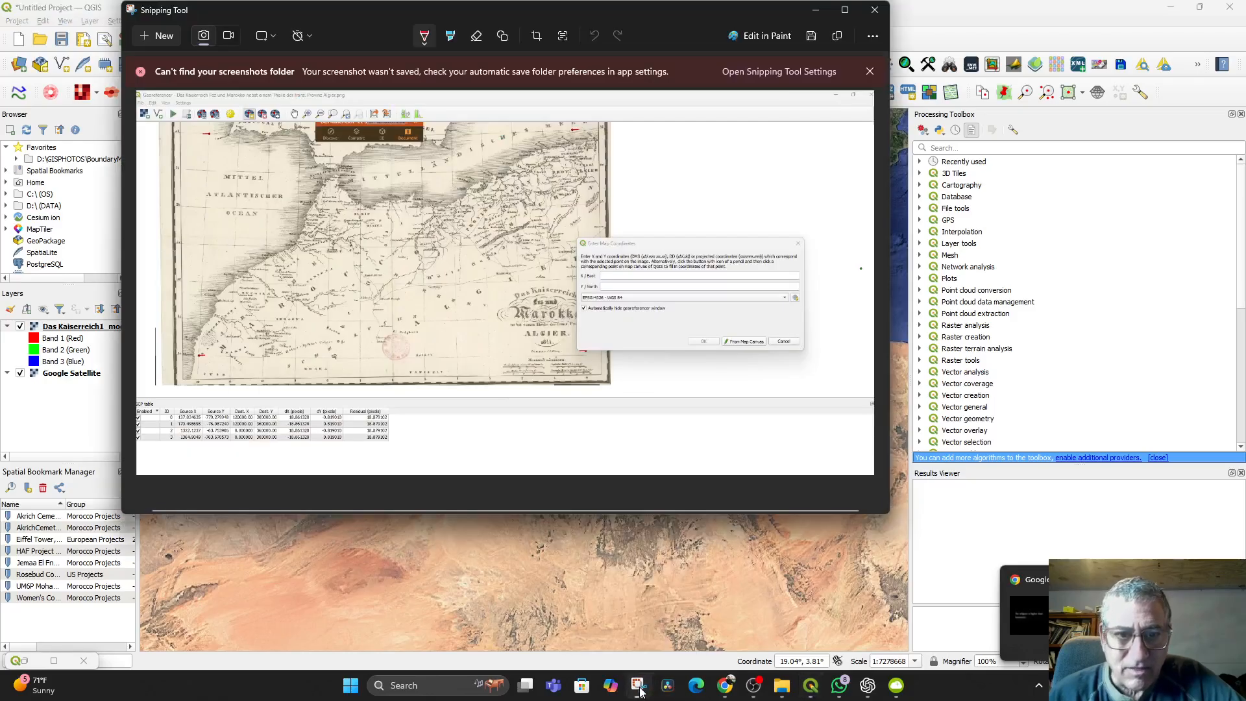
click(161, 36)
drag(1, 2, 876, 626)
click(1025, 589)
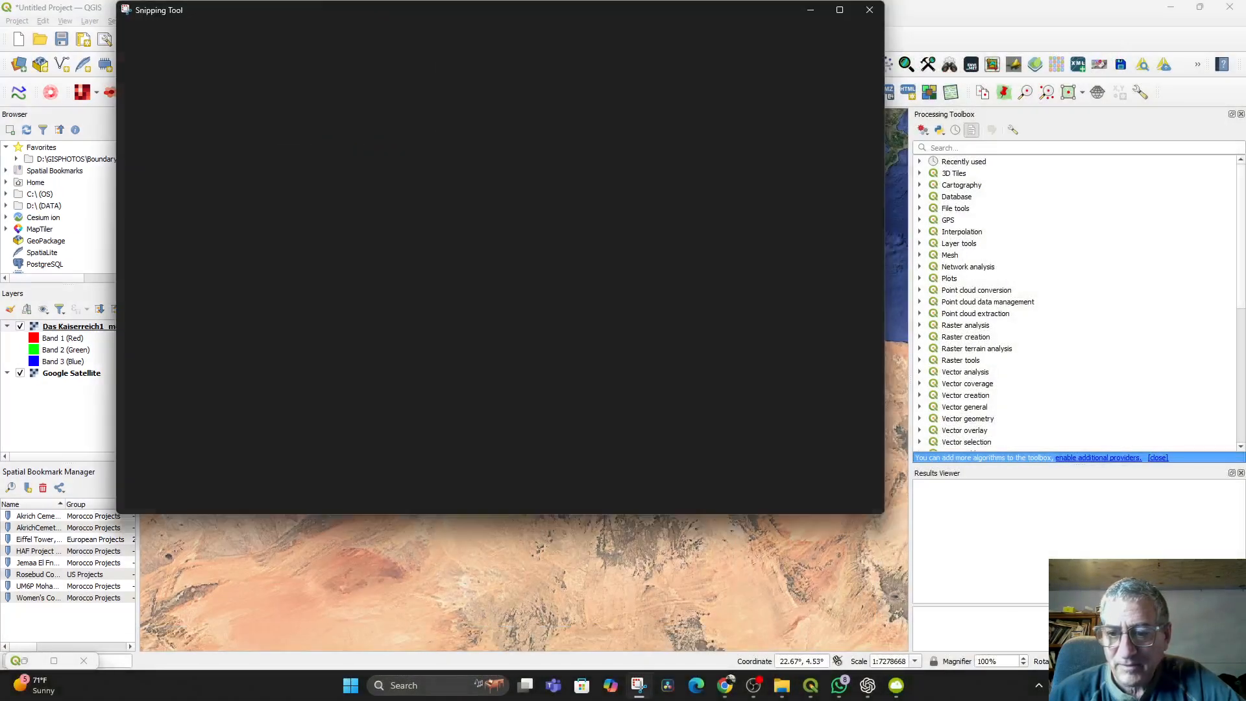
click(146, 38)
drag(2, 3, 1233, 672)
right_click(587, 384)
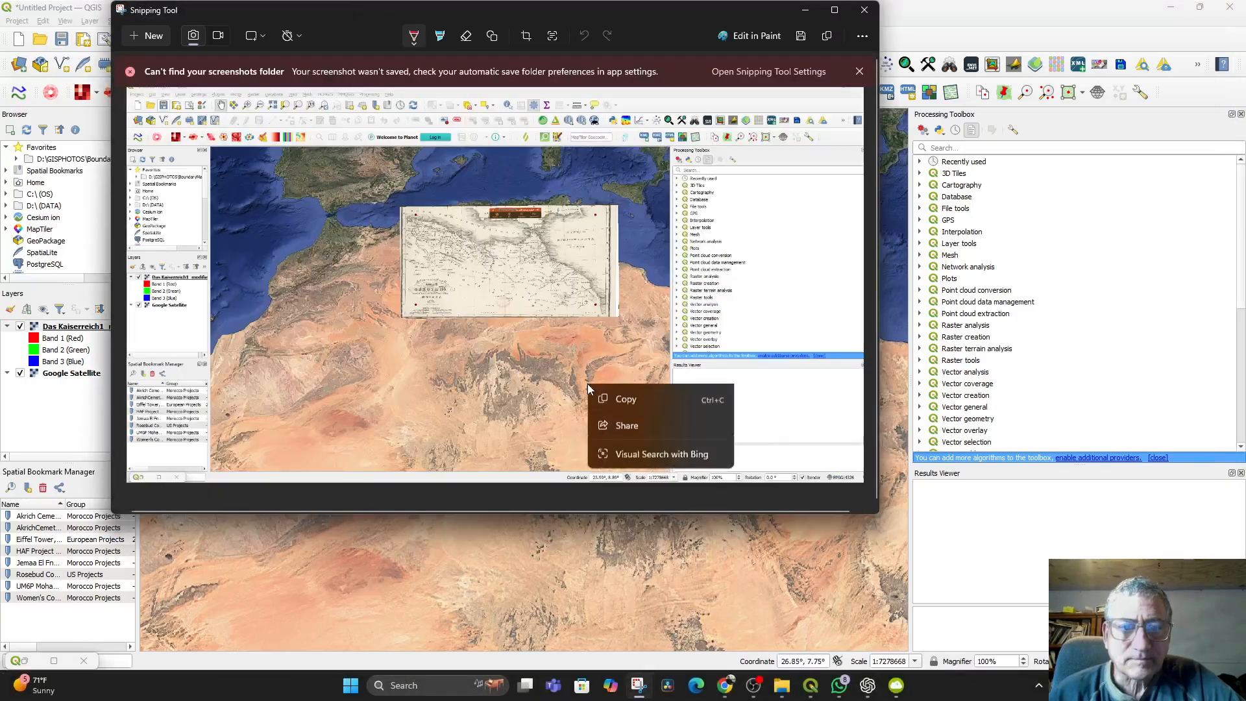
click(628, 419)
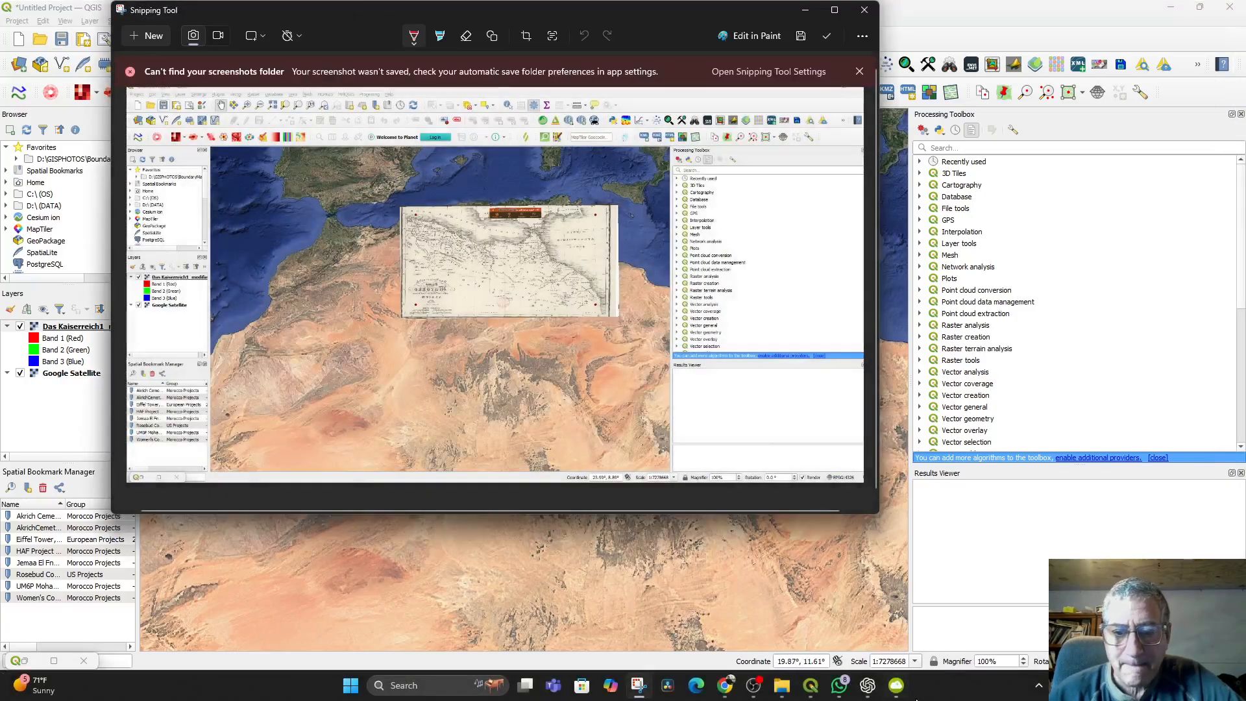
- Switch to ChatGPT, paste the screenshot and ask "It kind of worked but the map is flipped over to the right. What may I have done wrong?"
click(868, 685)
click(490, 450)
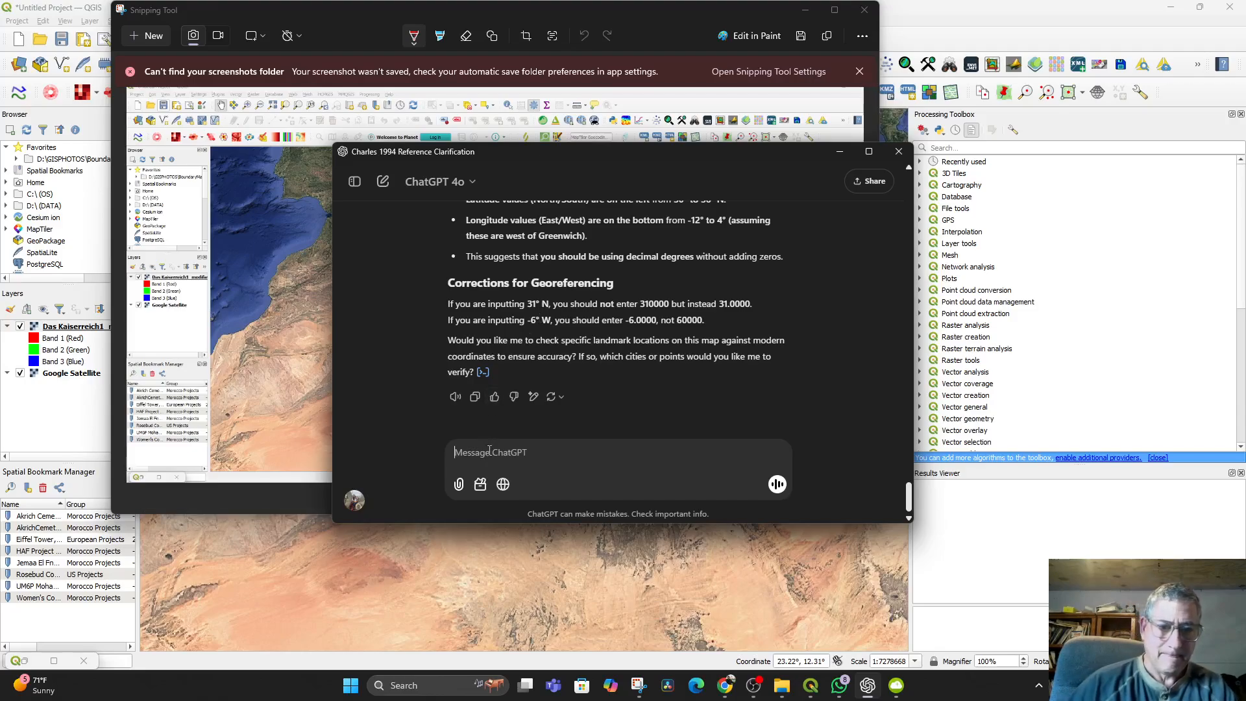
key(ctrl+v)
text(K)
key(BackSpace)
key(BackSpace)
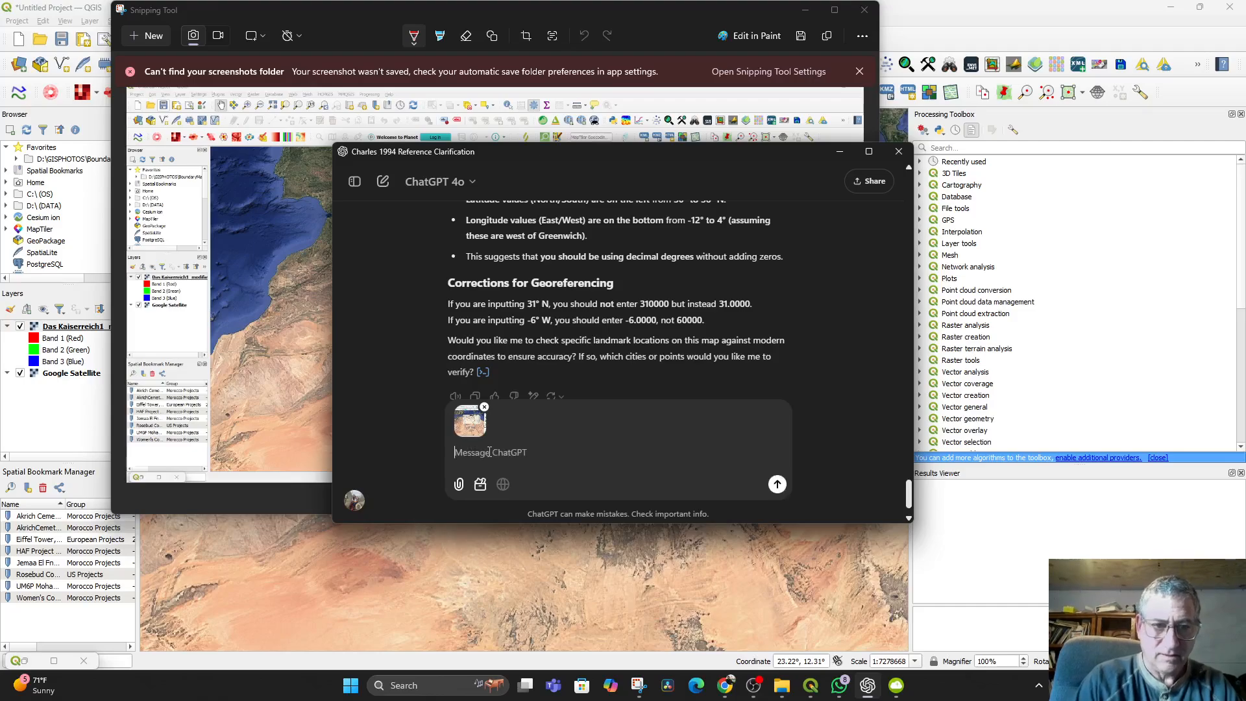
text(It kind of worked but the map )
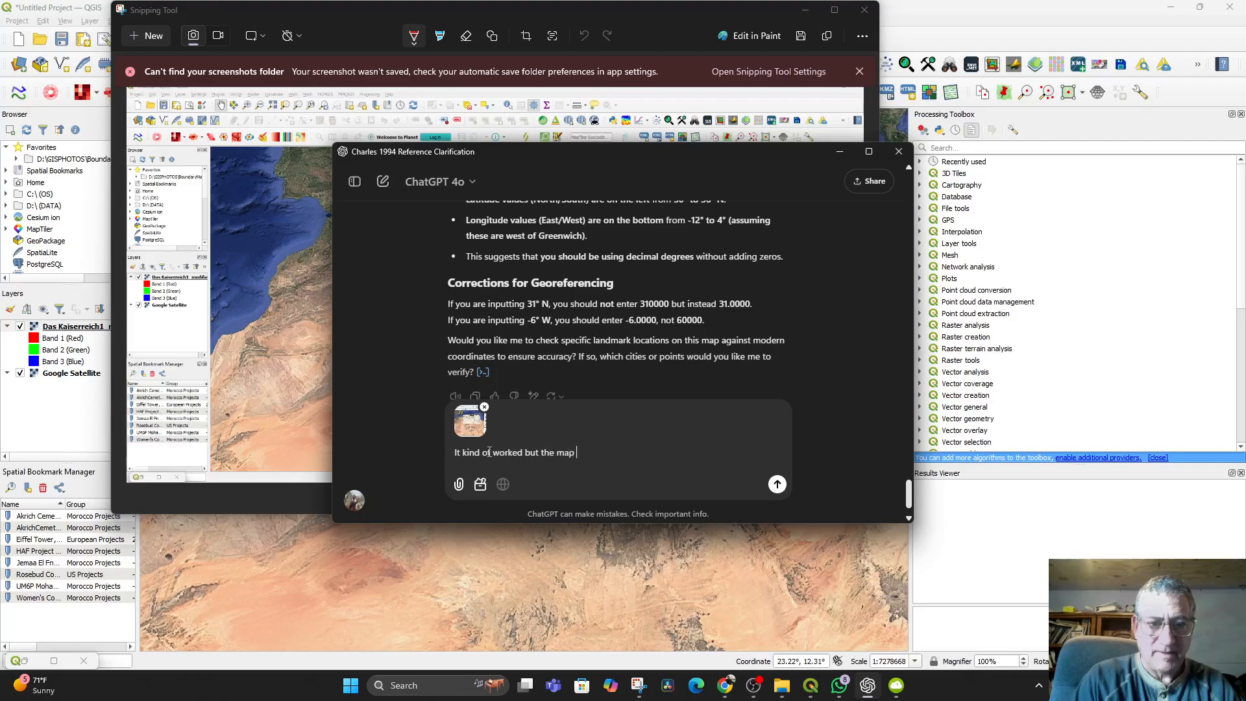
text(is flipped over to the right)
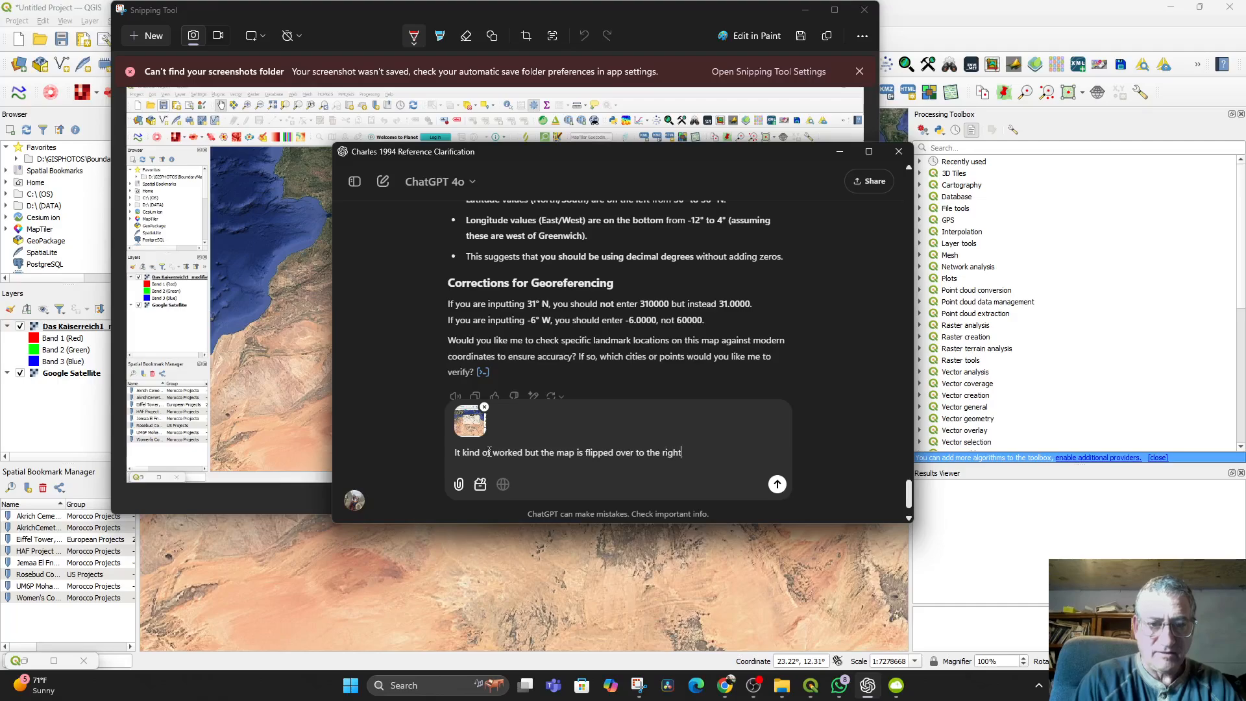
text(.  What may I have )
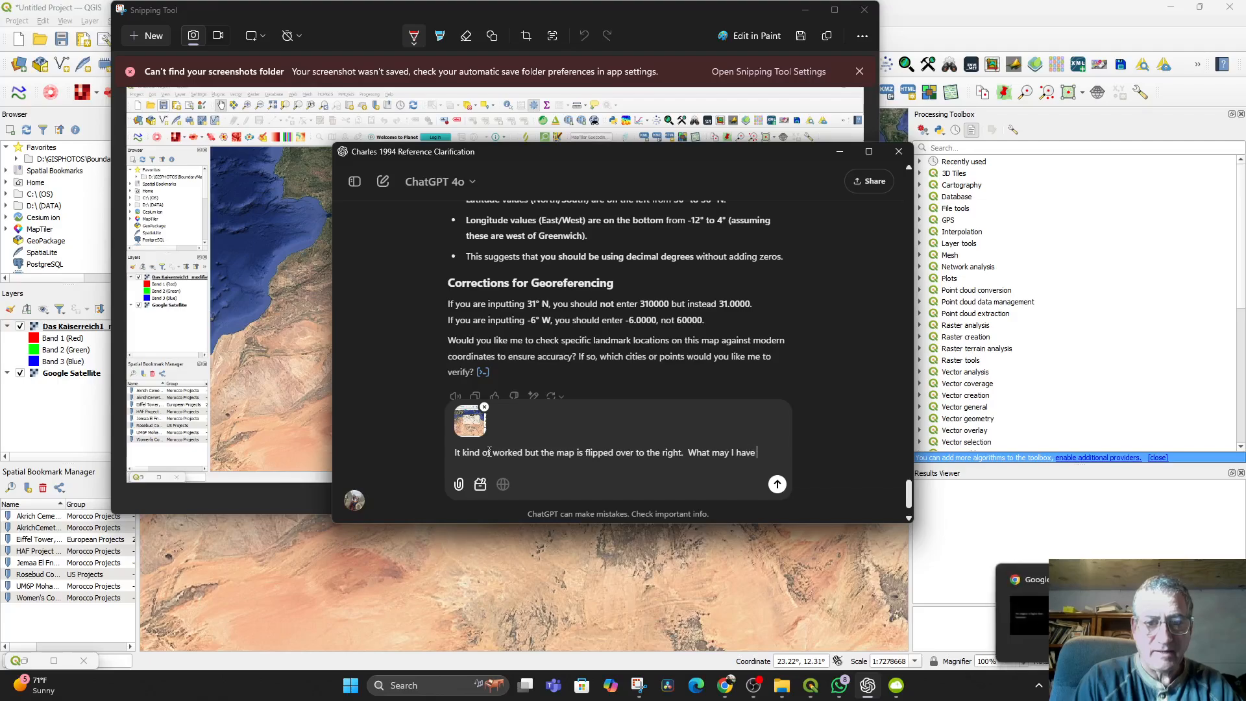
text(done wrong?)
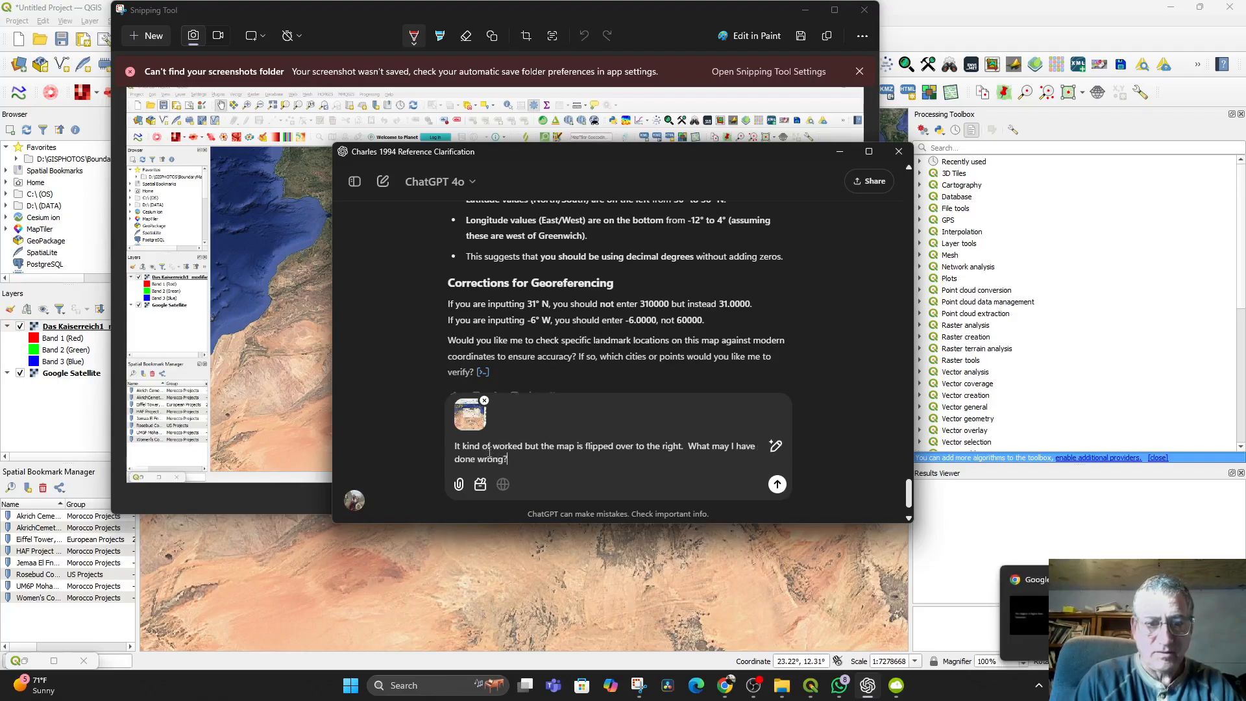
key(Return)
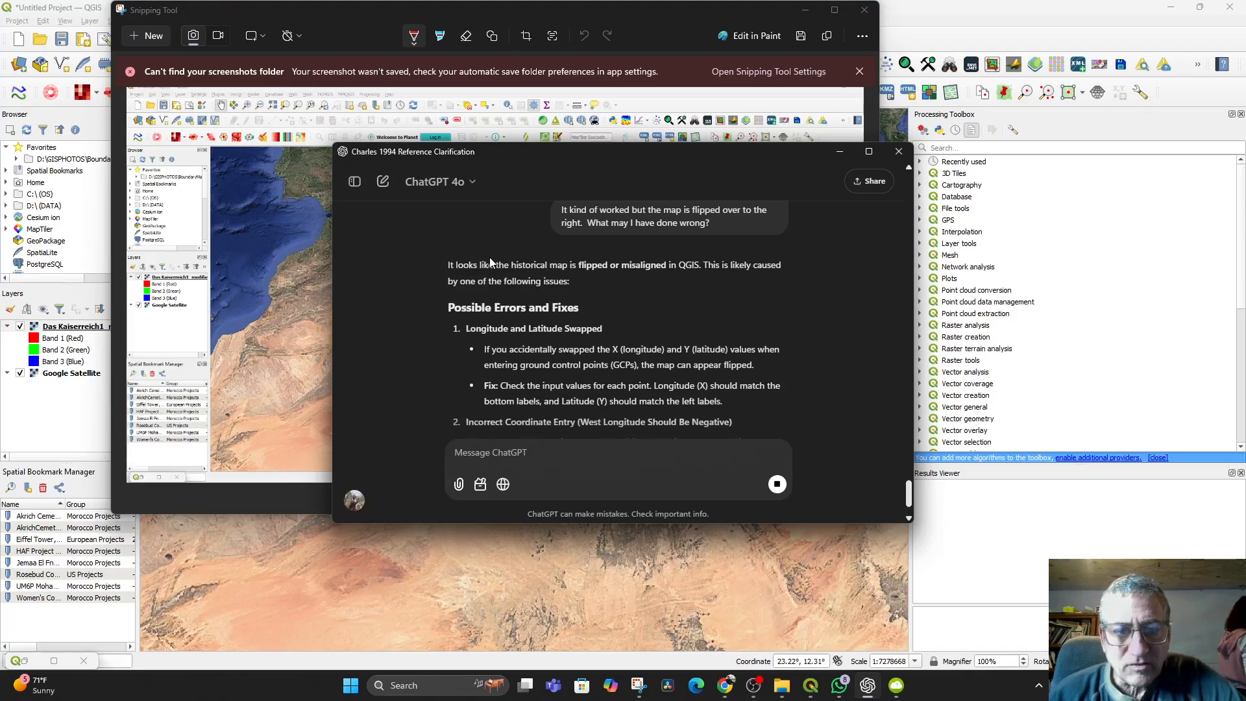
- Read through ChatGPT's reply on possible errors and fixes for the flipped map, down to its suggested next steps
scroll(506, 314, down, 2)
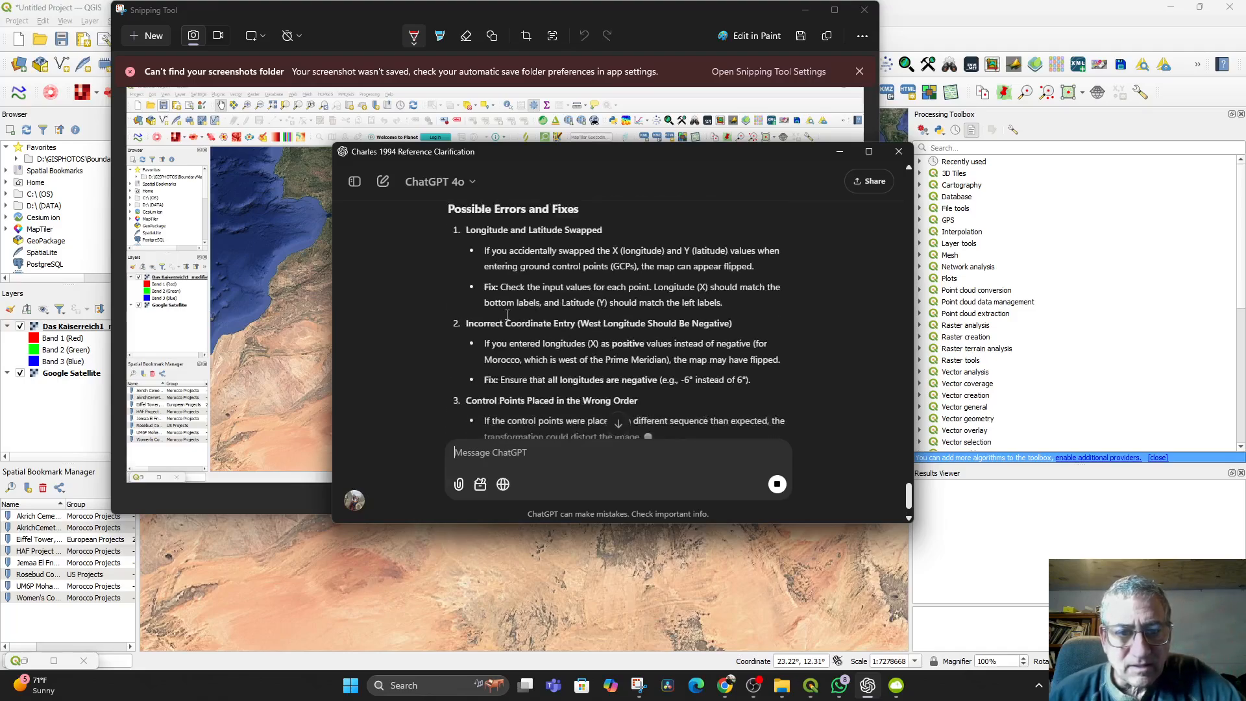
scroll(507, 314, down, 1)
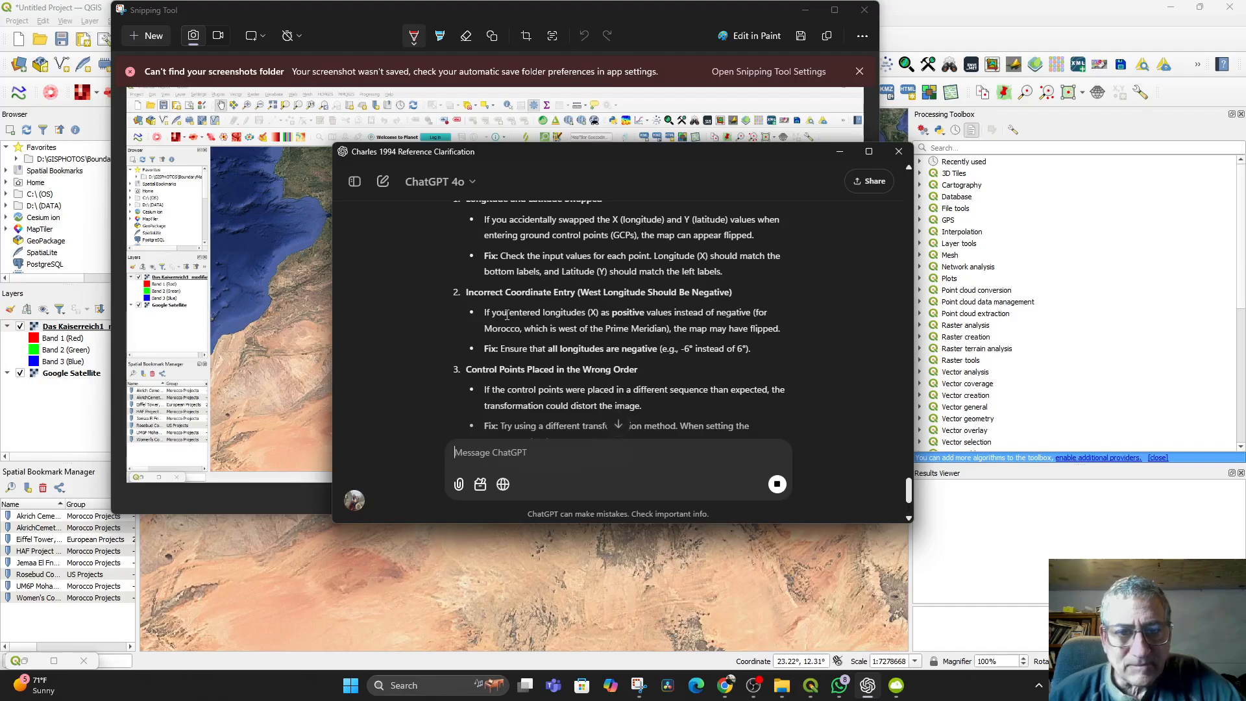
scroll(507, 315, down, 2)
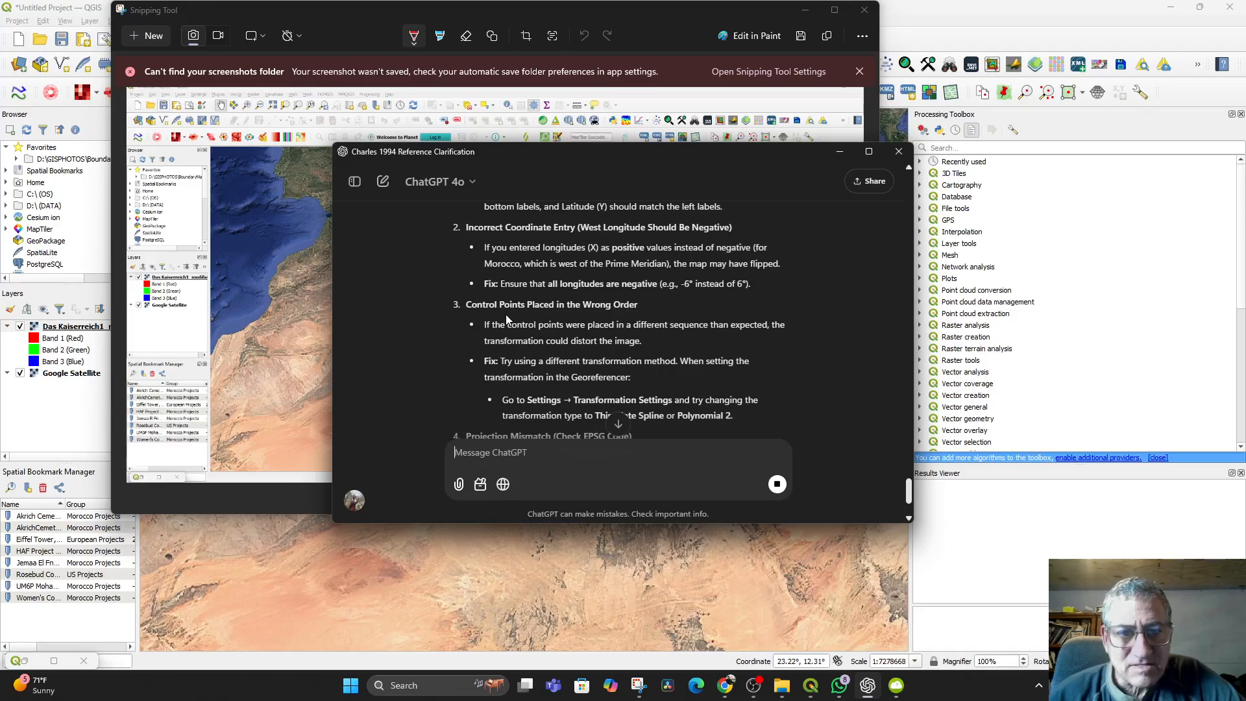
scroll(507, 318, down, 3)
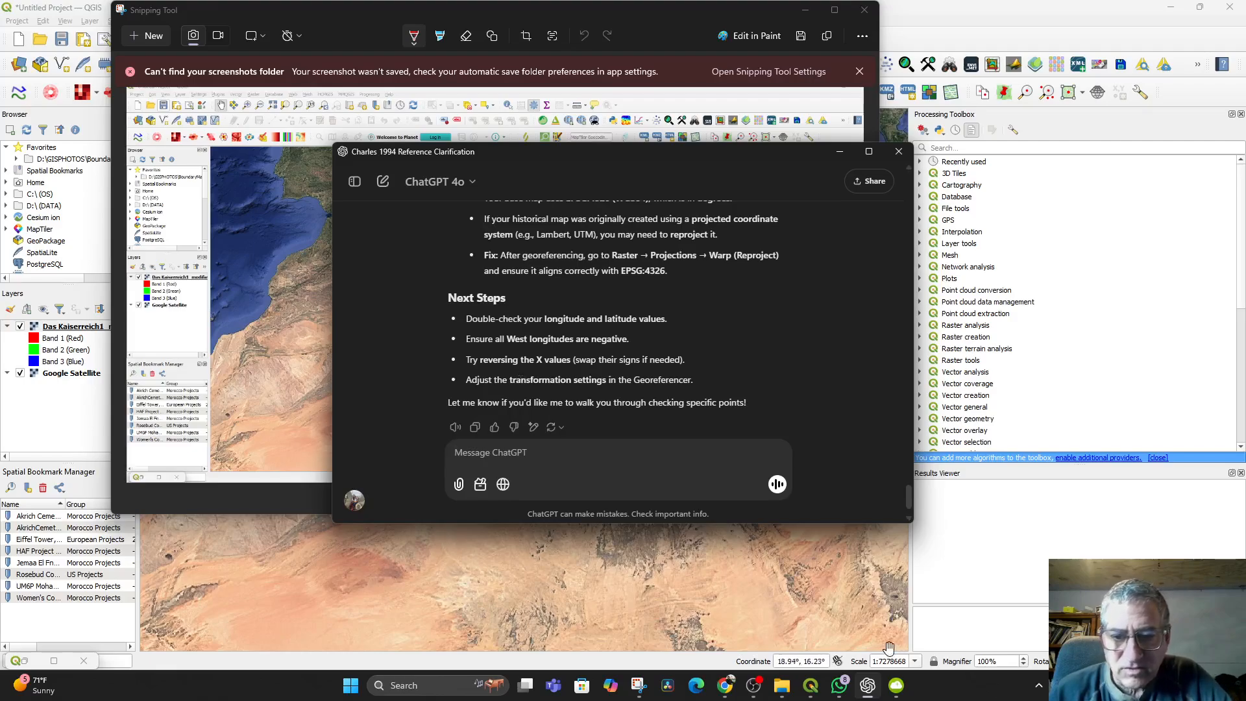
- Switch back to QGIS and bring up the Georeferencer window showing Das Kaiserreich1.png and its GCP table
click(810, 685)
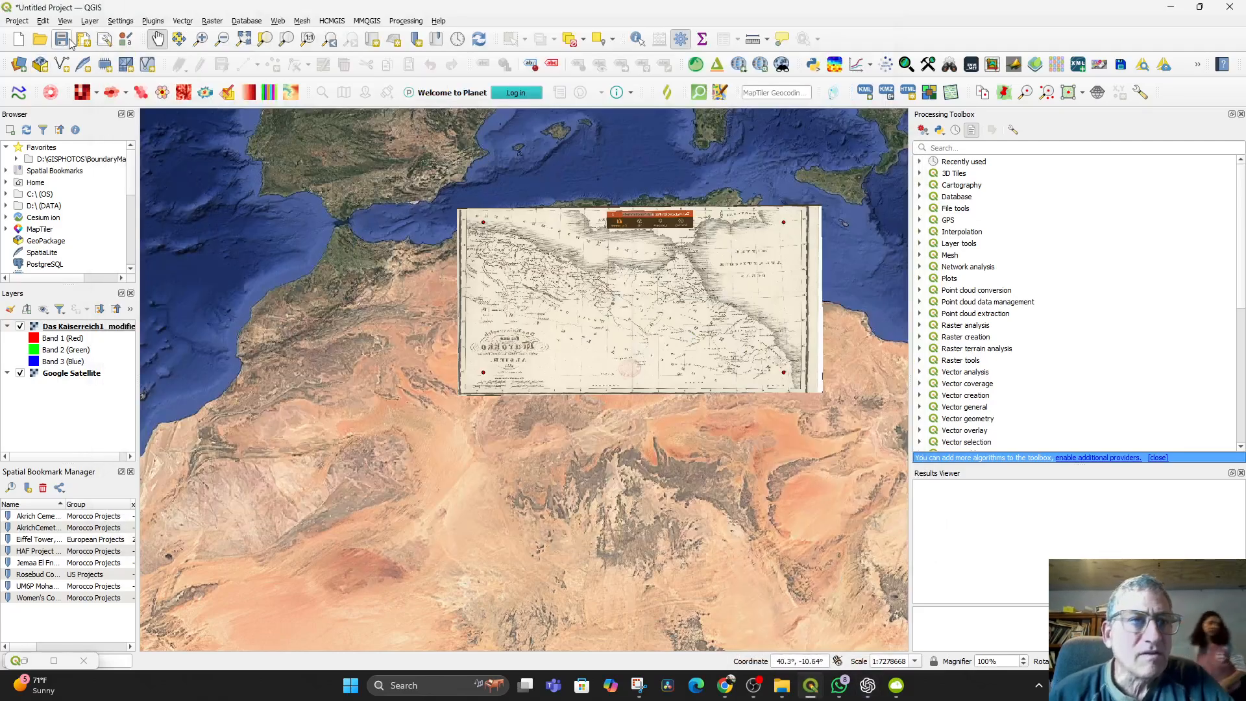
right_click(66, 329)
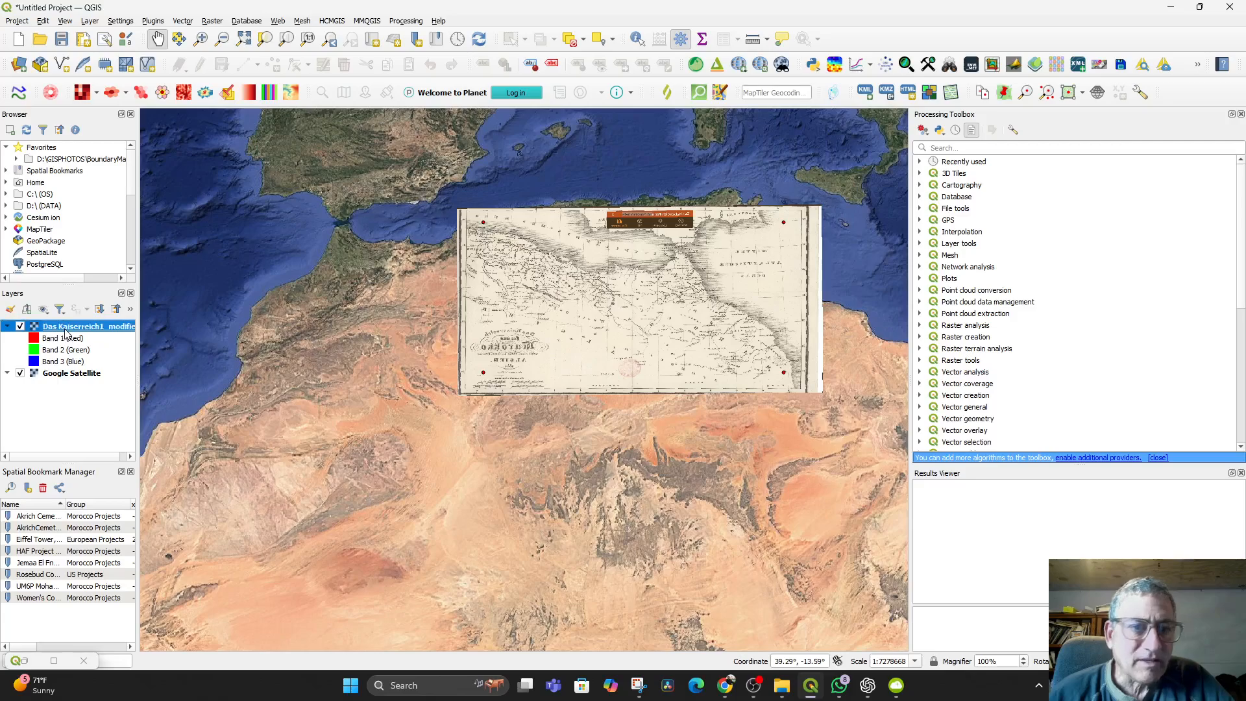
click(14, 350)
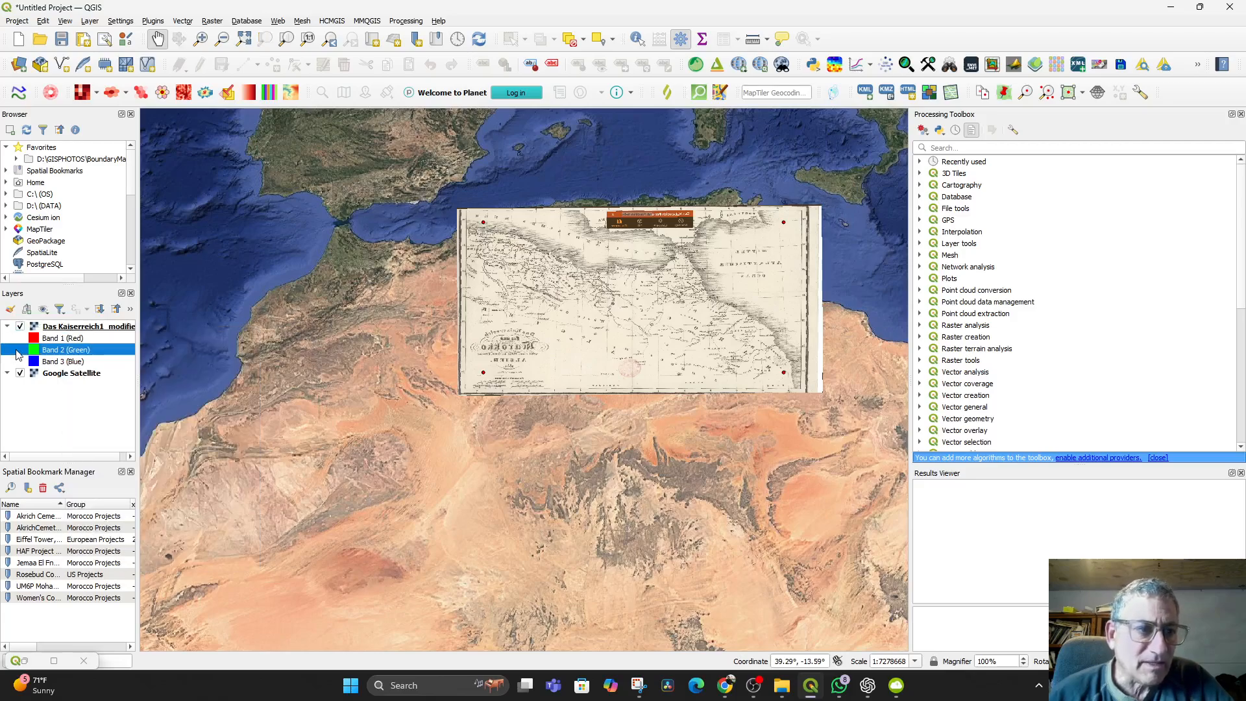
click(89, 22)
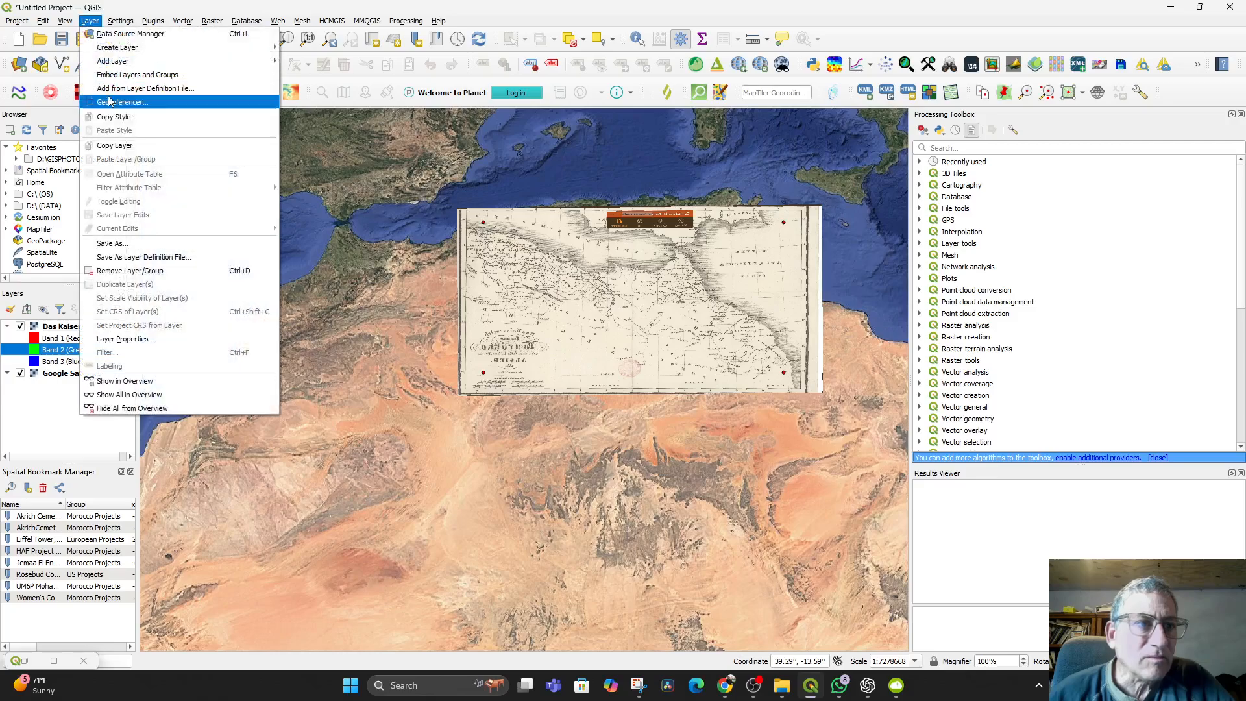
click(118, 101)
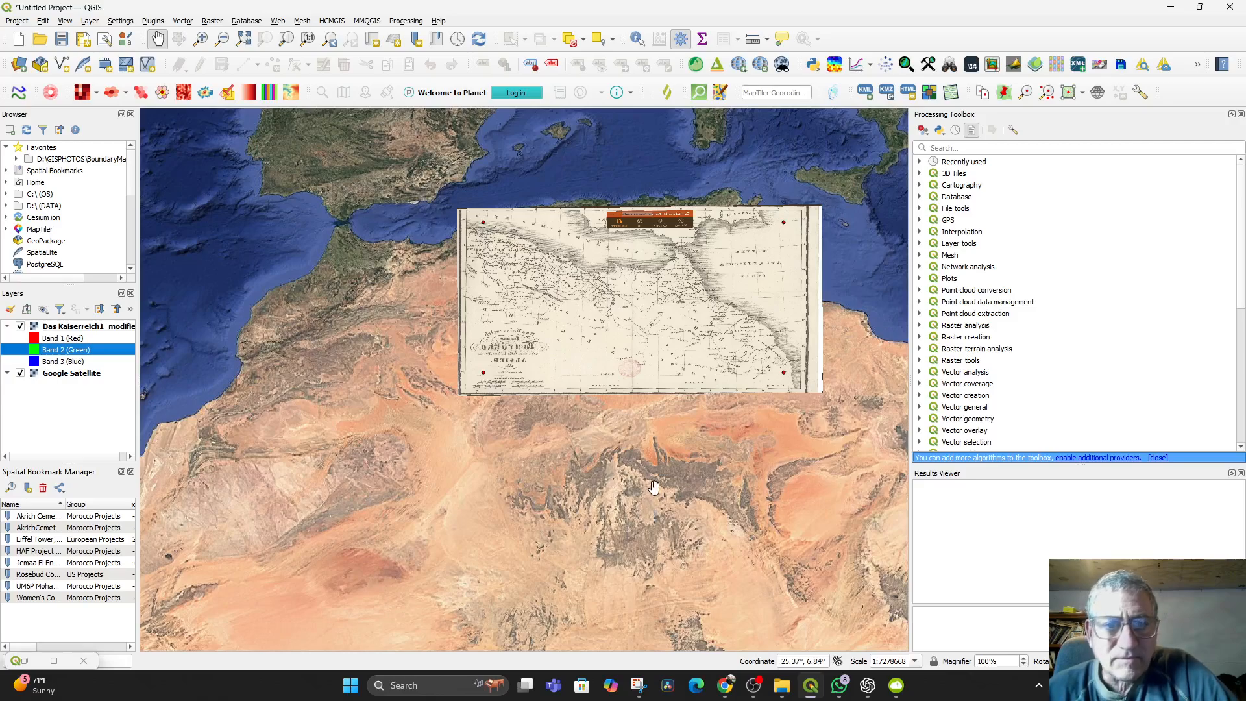
click(811, 688)
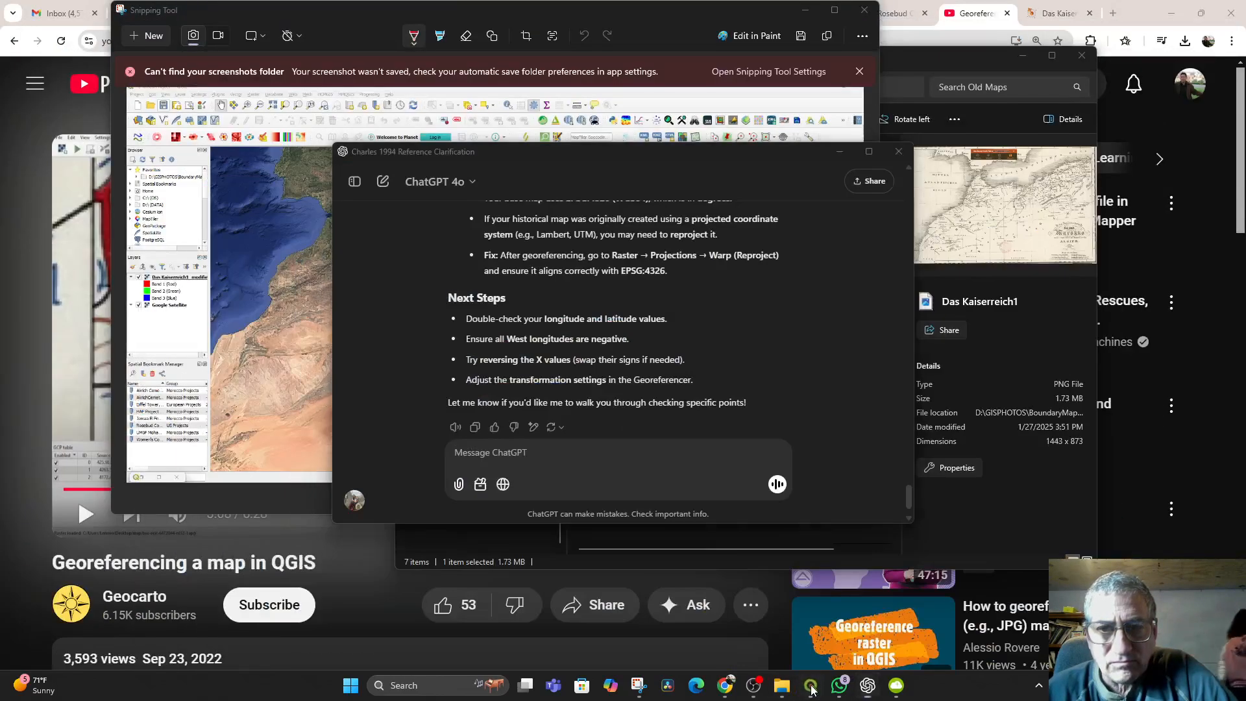
click(811, 688)
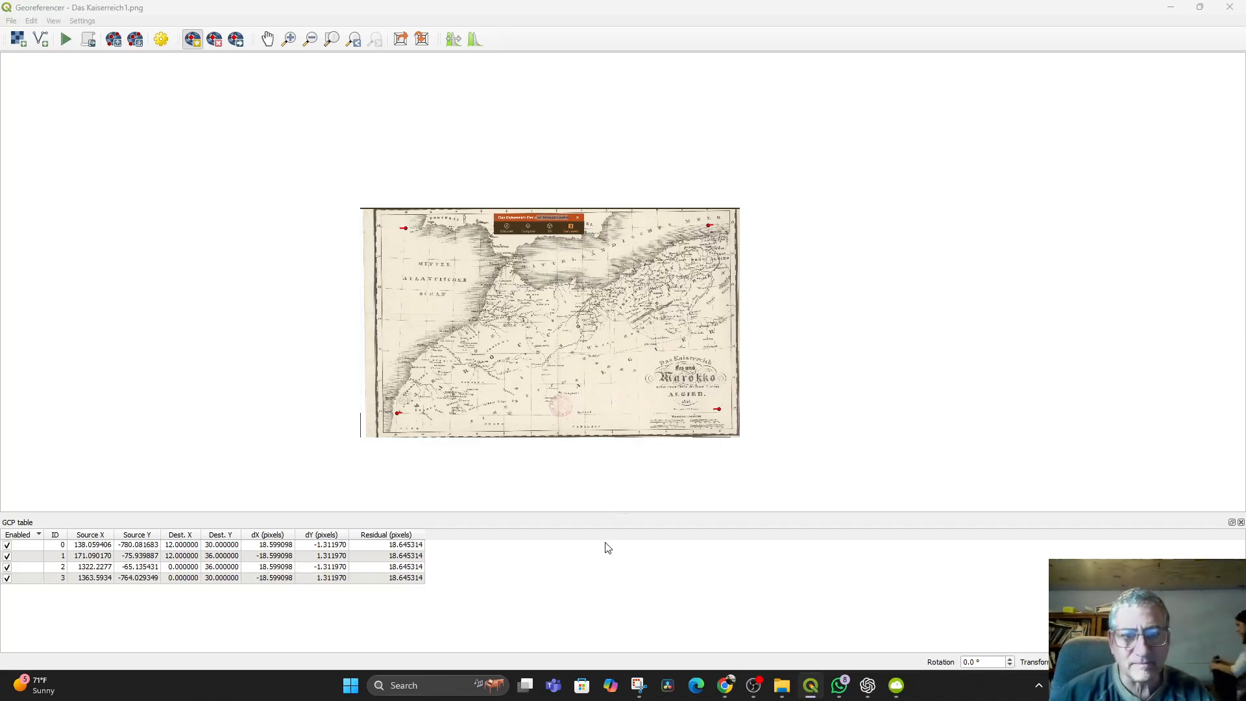
- Switch to Snipping Tool, capture the Georeferencer map together with its GCP table and copy the screenshot
click(639, 685)
click(134, 40)
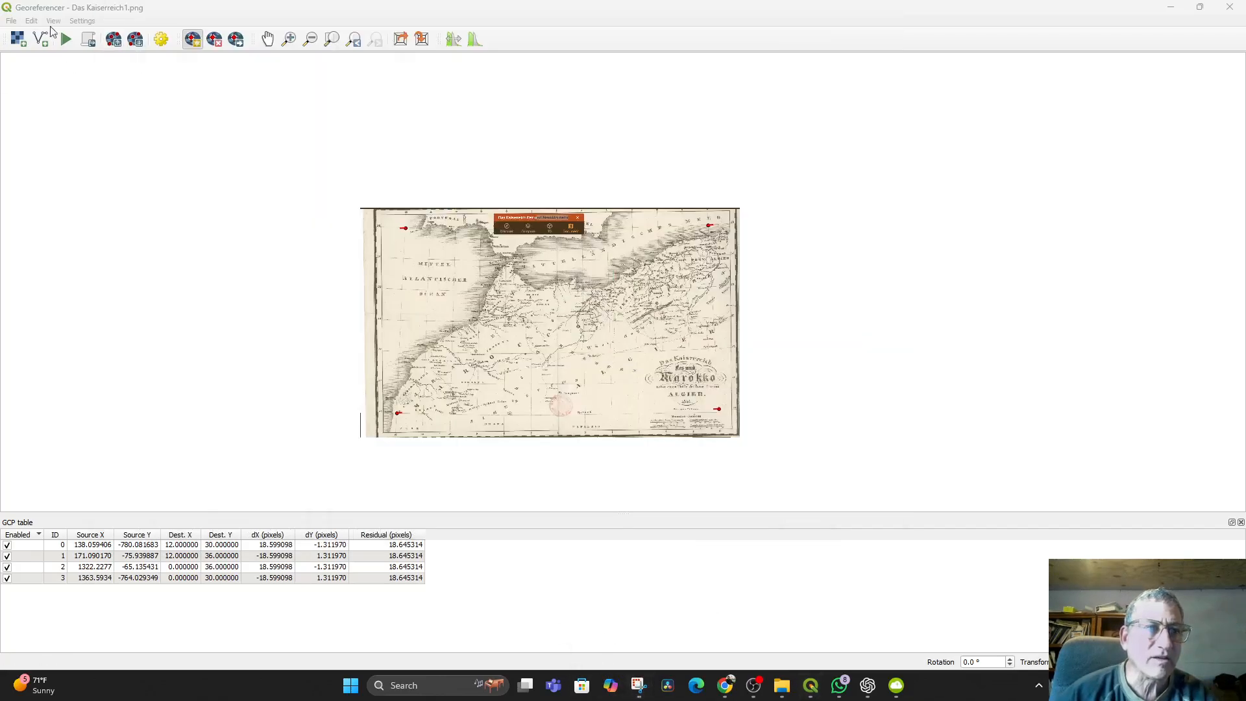
drag(7, 5, 800, 627)
right_click(415, 371)
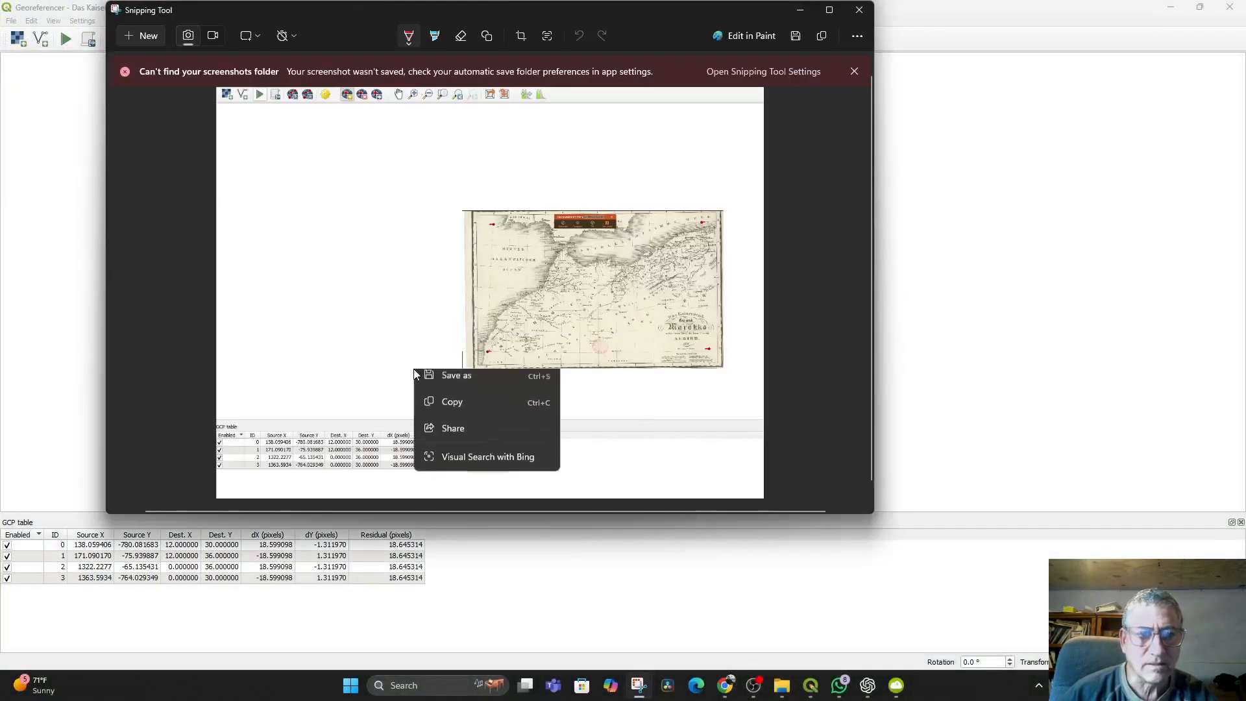
click(443, 411)
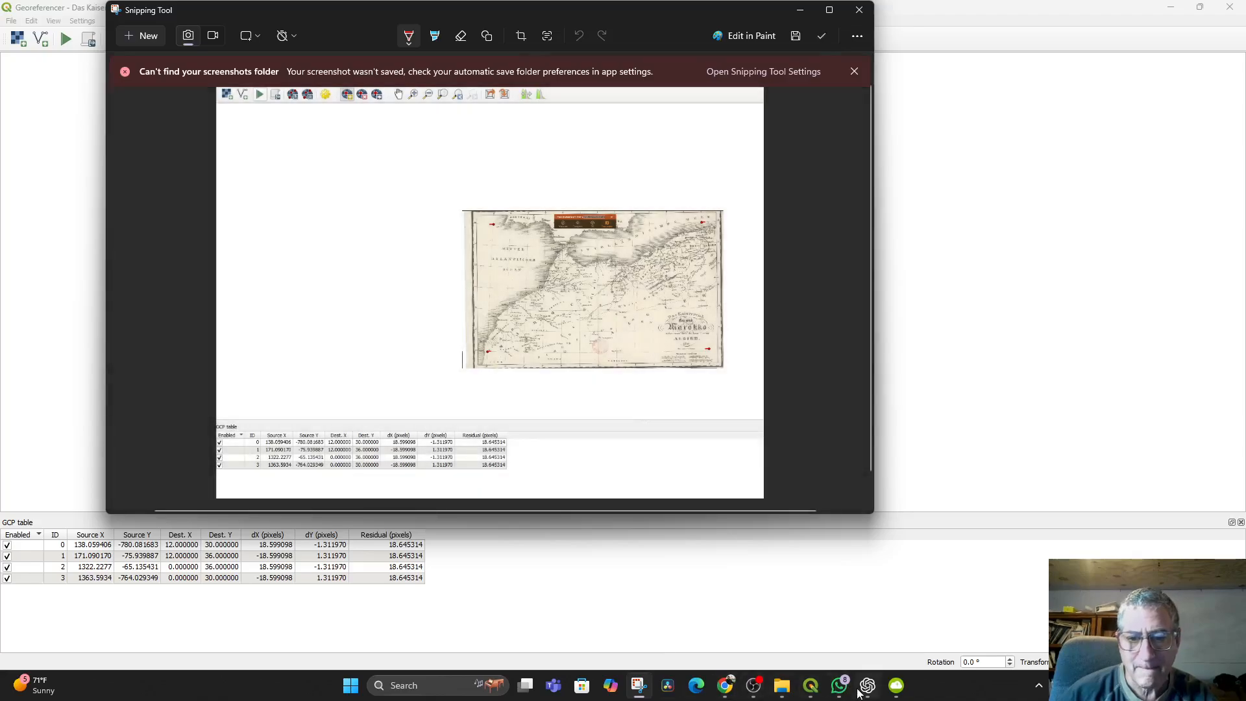
- Paste the screenshot into ChatGPT with "Look at this... I just need to flip the map on the vertical left edge back over the left -- imagine that"
click(867, 688)
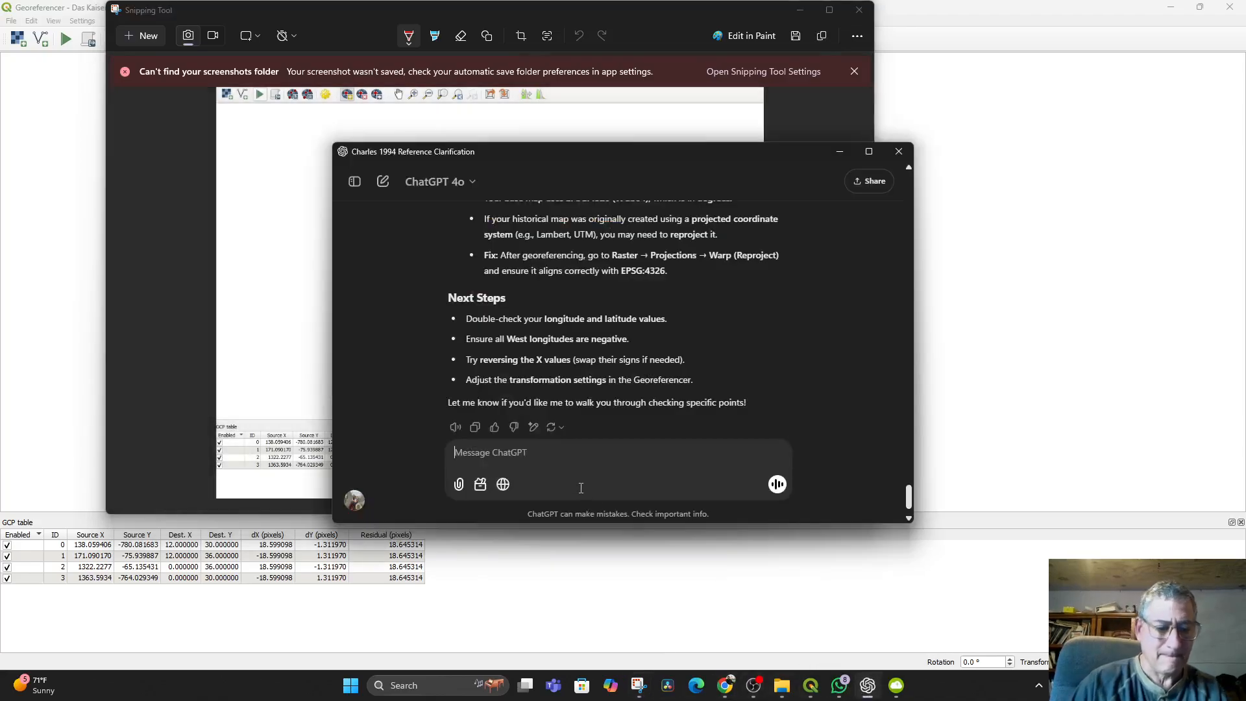
key(ctrl+v)
text(L)
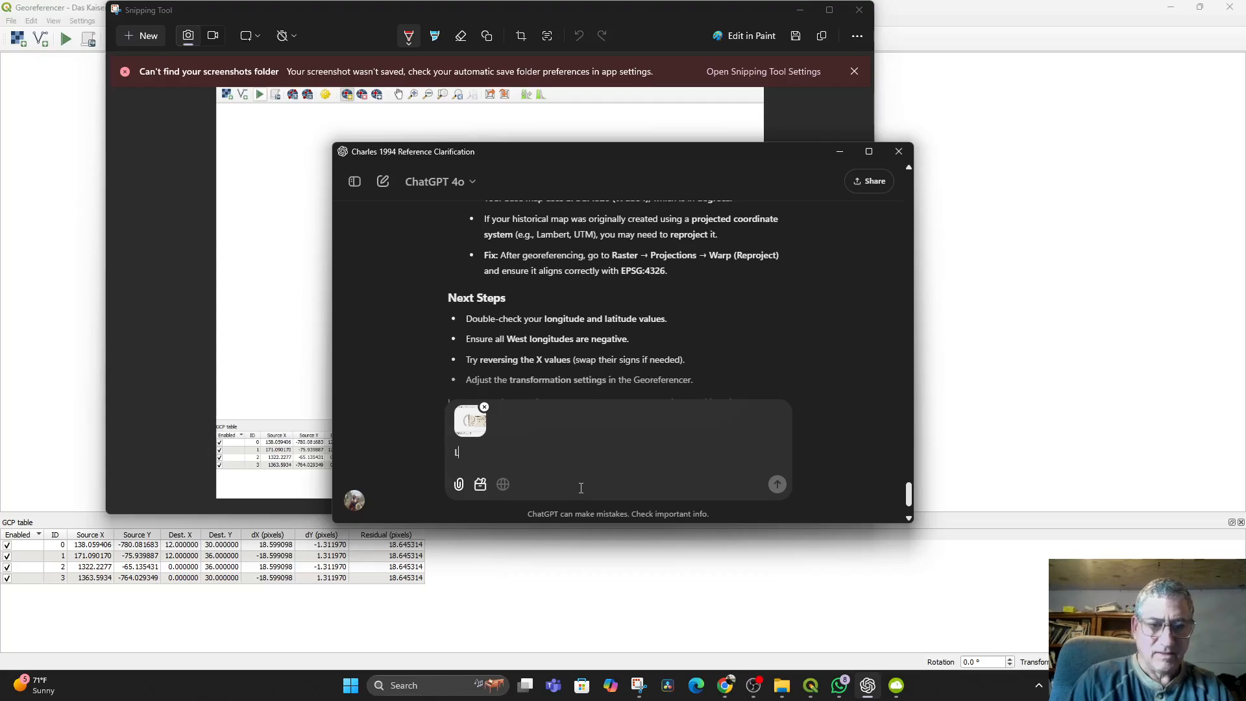
text(ook at this...)
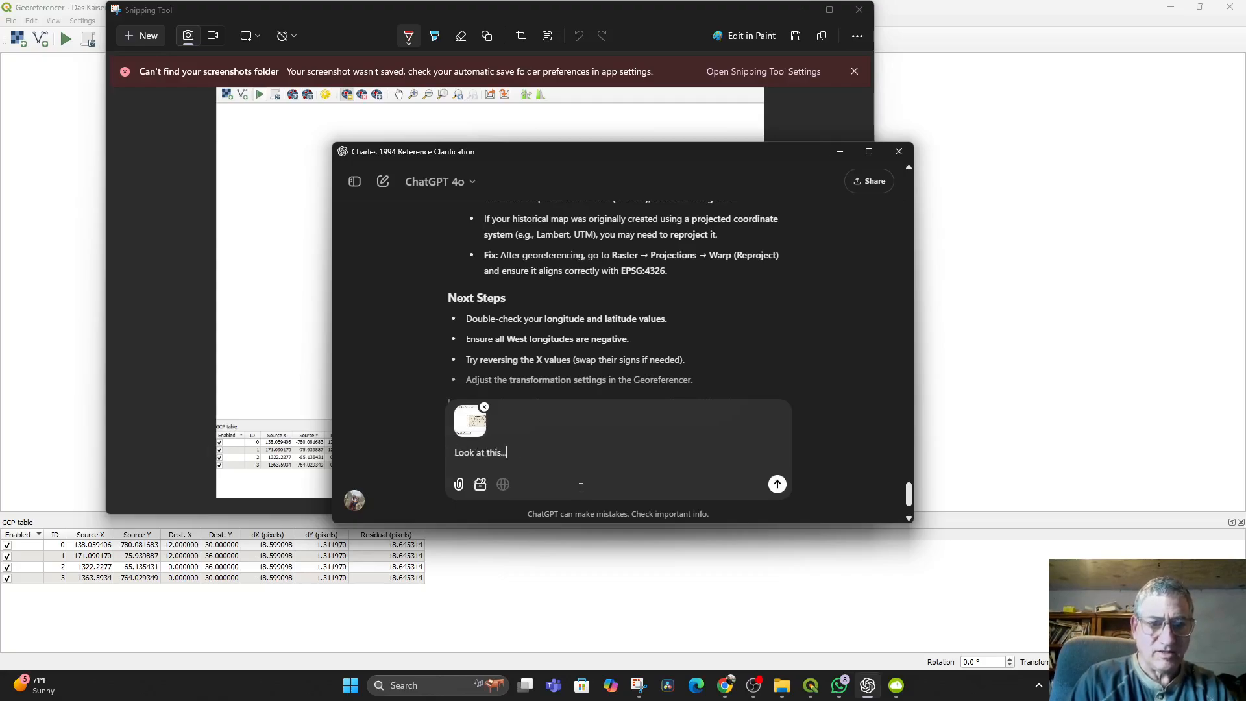
text( I just need to flip the map on the vertical left)
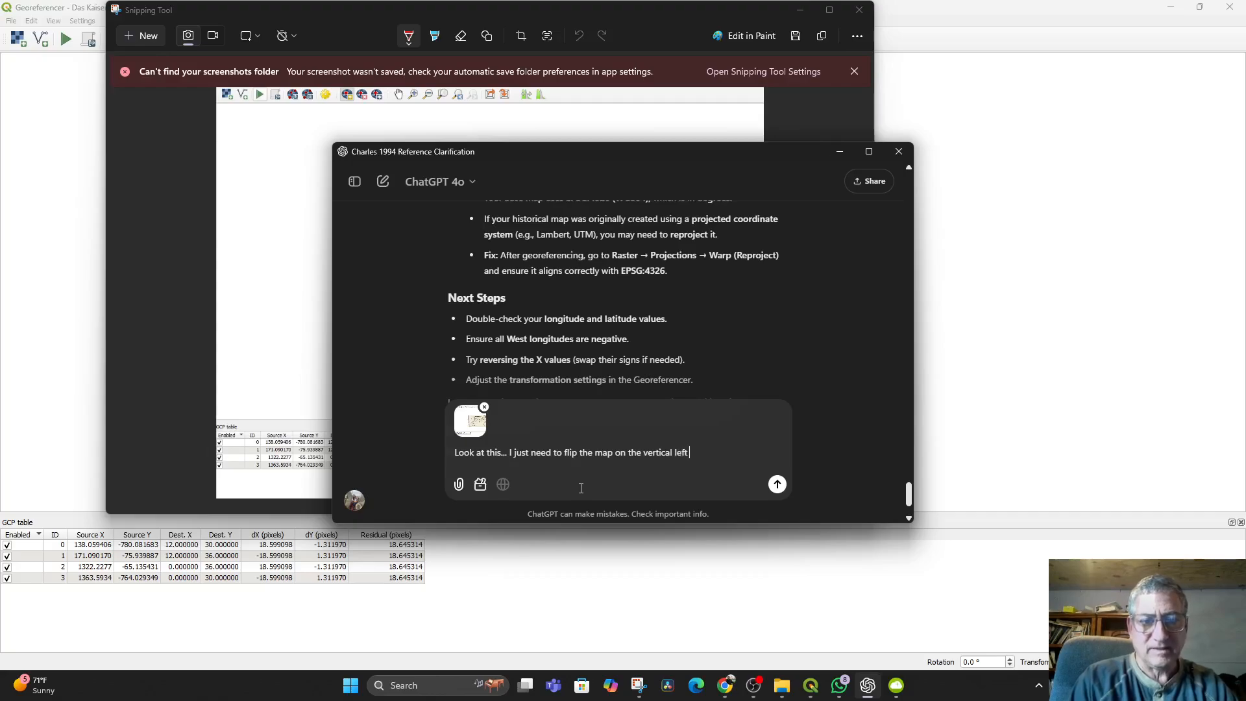
text(edge b)
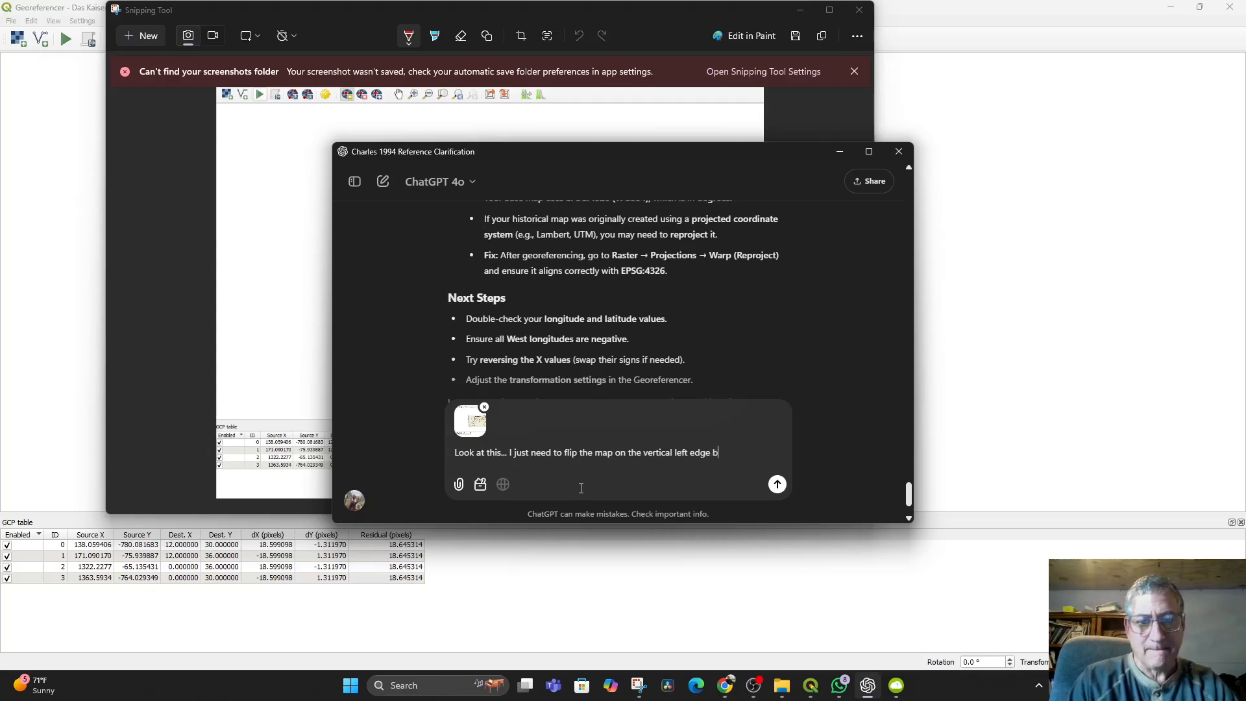
text(ack over)
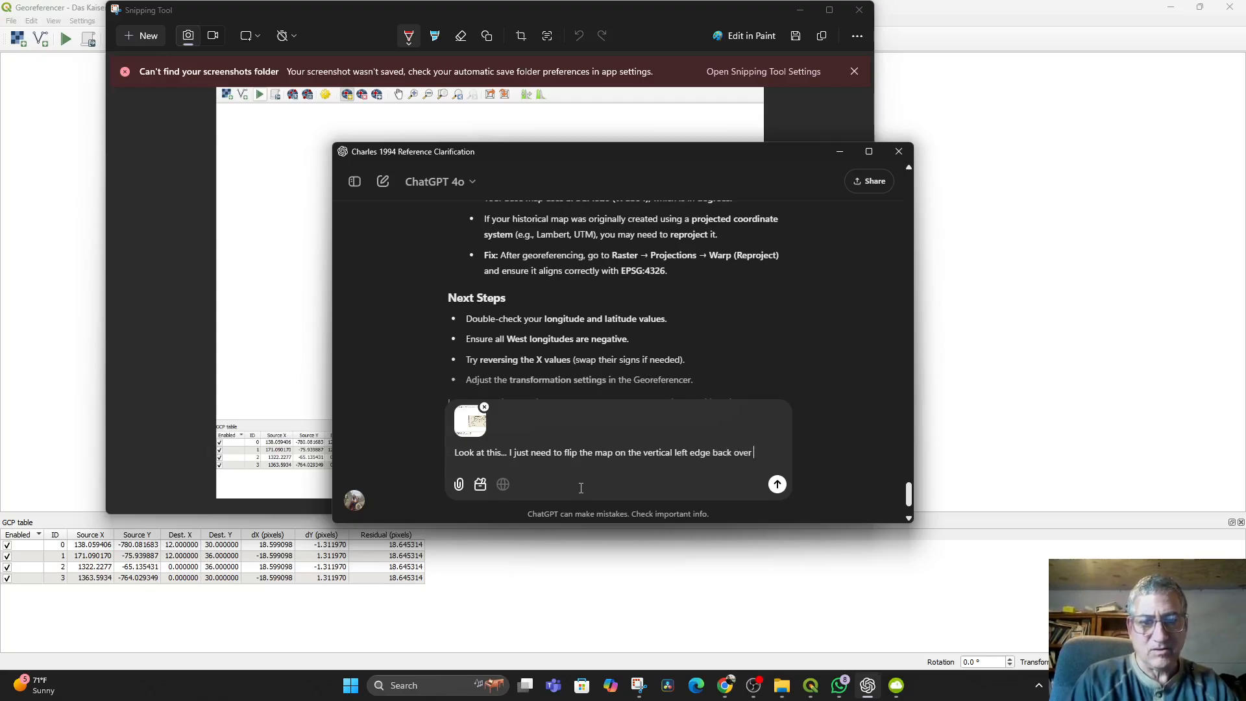
text( the)
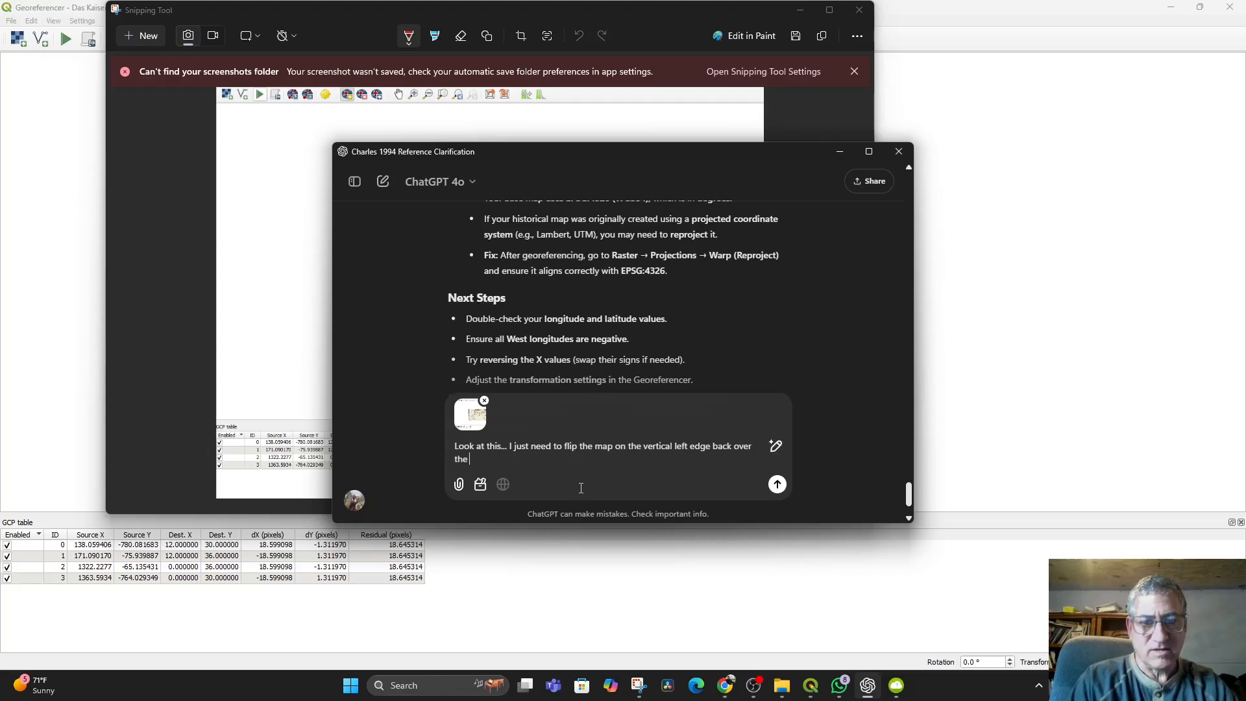
text( left -- imagine that )
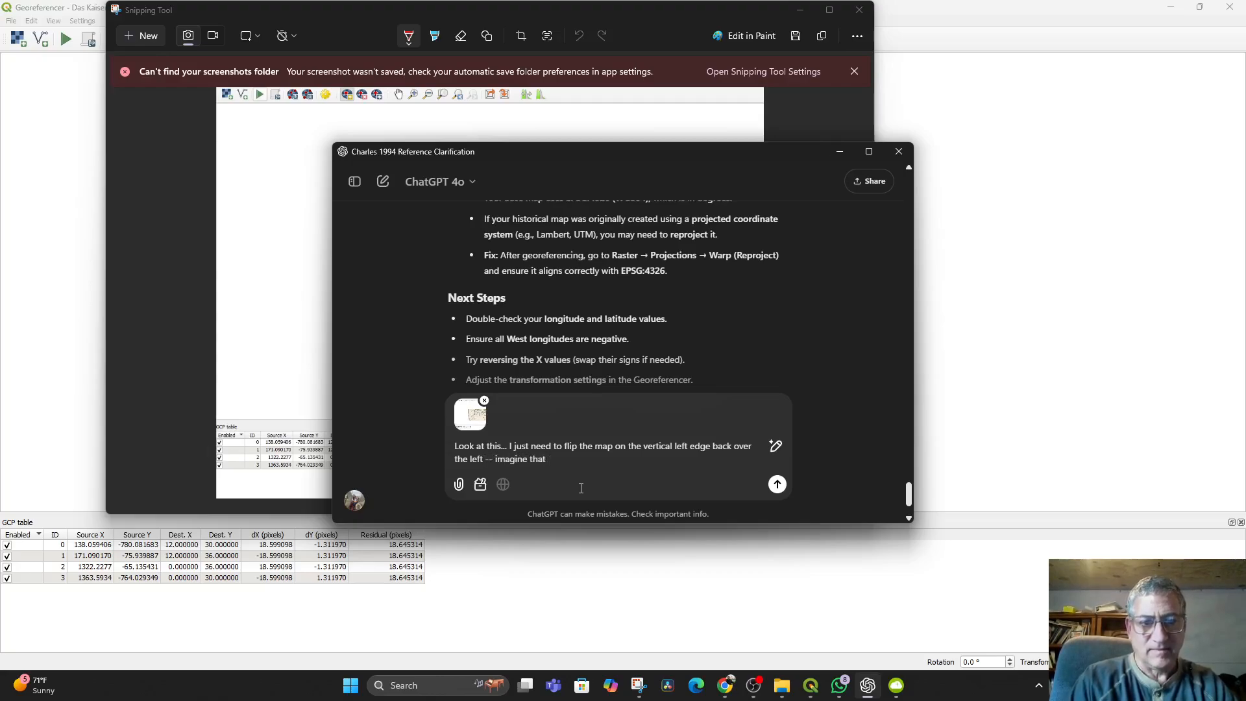
- Continue the ChatGPT prompt with "what is now the right side of the map needs to be on the left side"
text(the)
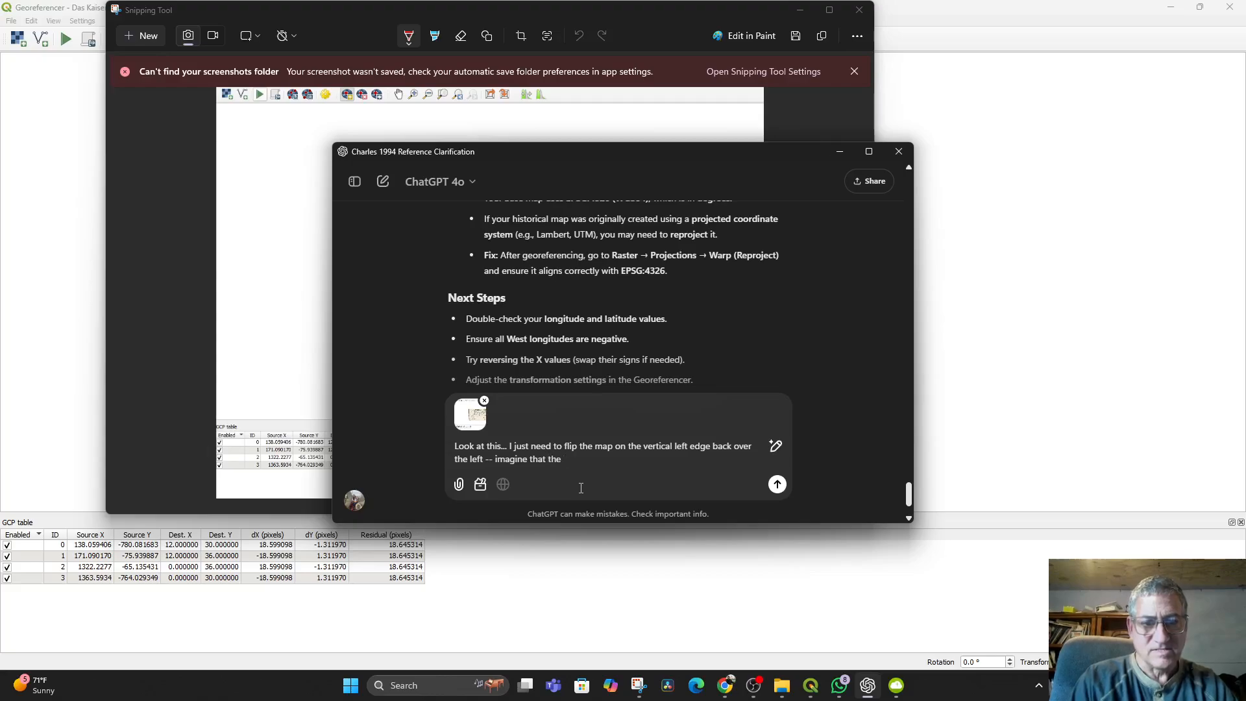
key(BackSpace)
key(BackSpace)
key(BackSpace)
text(what is now the right side of hte)
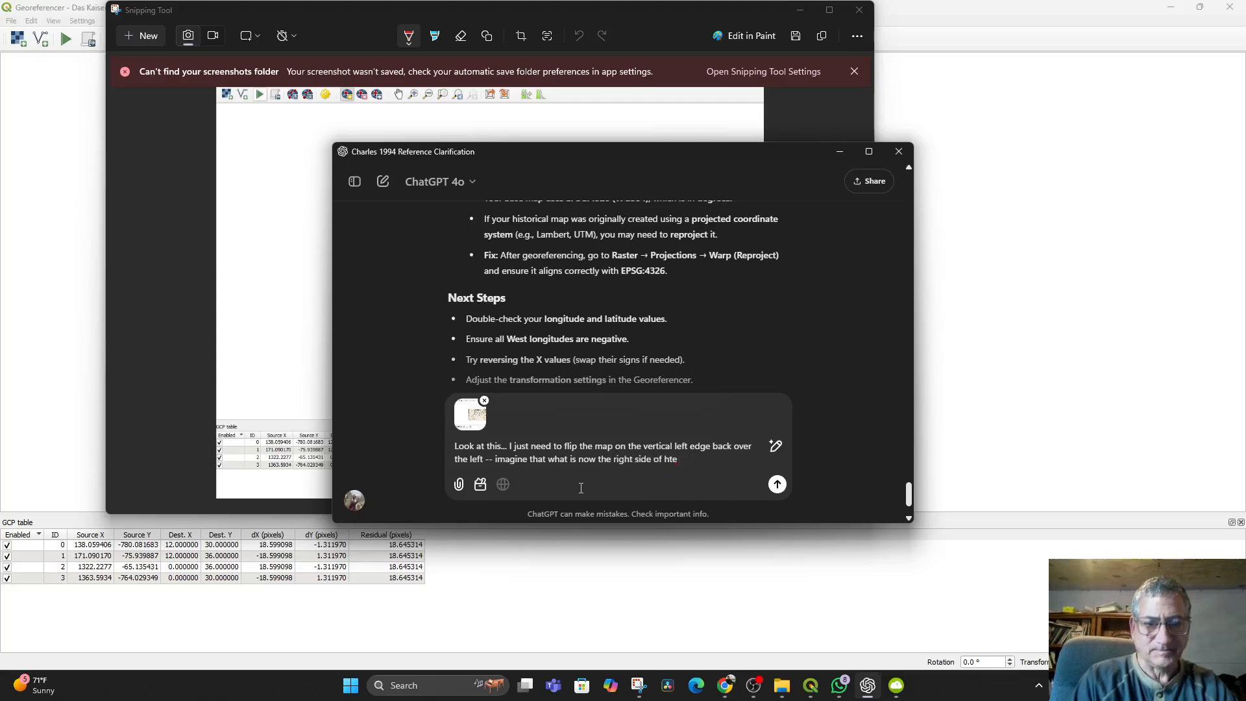
text( mathe map nbe)
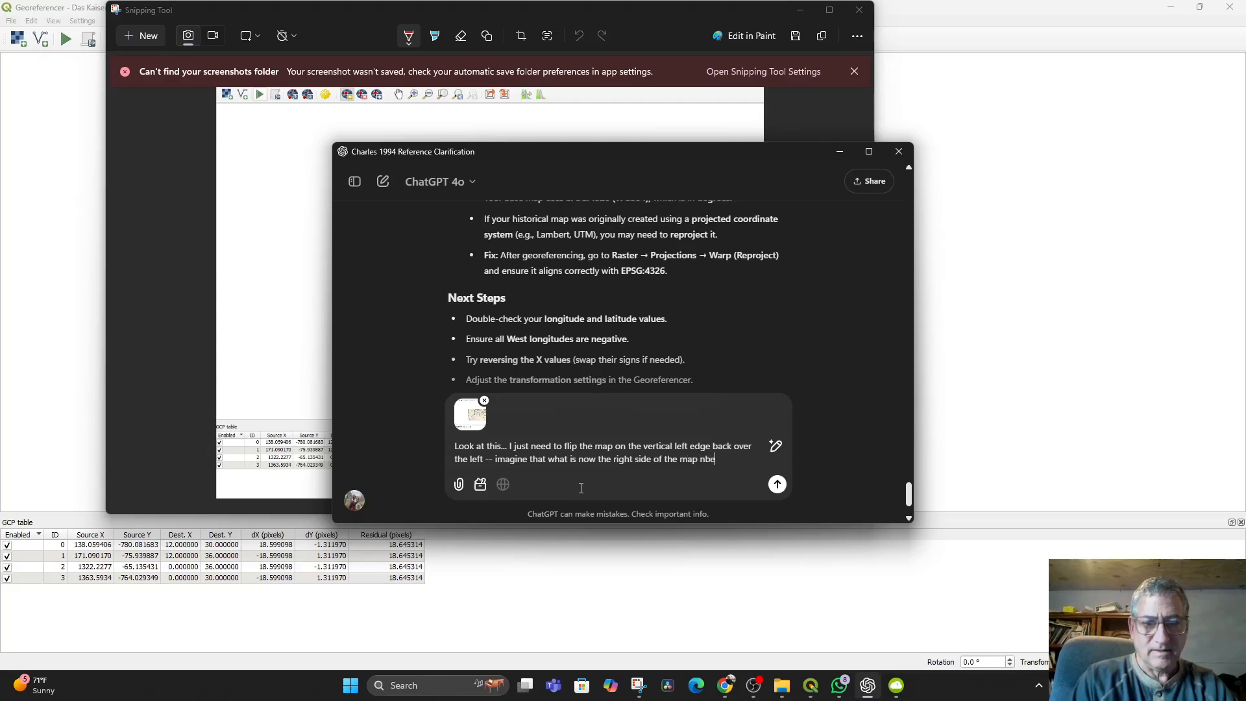
key(BackSpace)
key(BackSpace)
text(eeds to be)
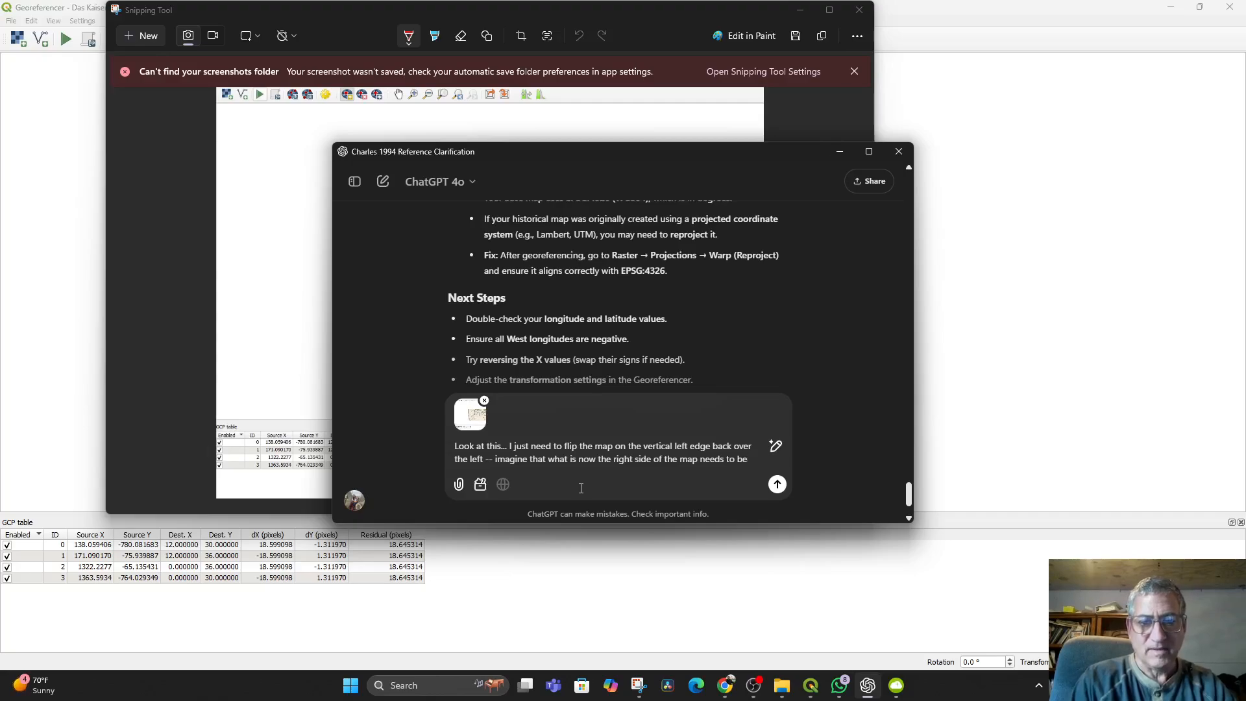
text( on the)
text( left side)
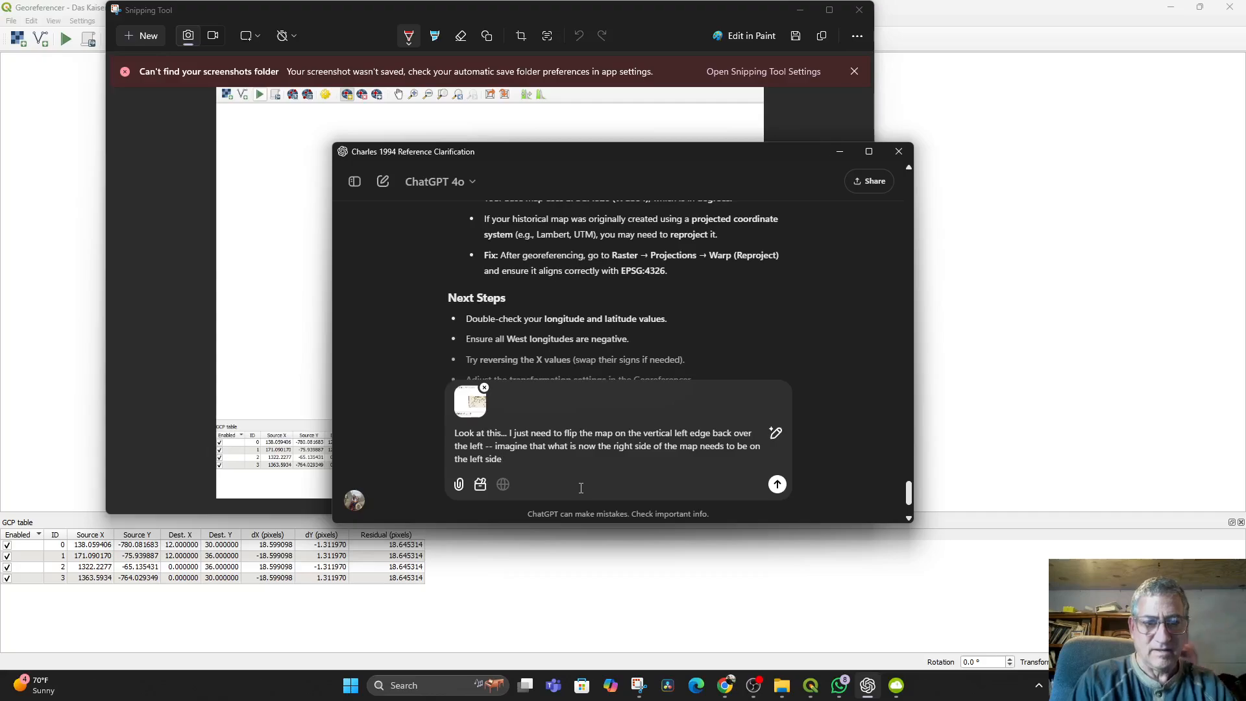
- Complete the prompt with "as if the whole thing was rotated about the left edge by 180 degrees." and send it
text( as if the )
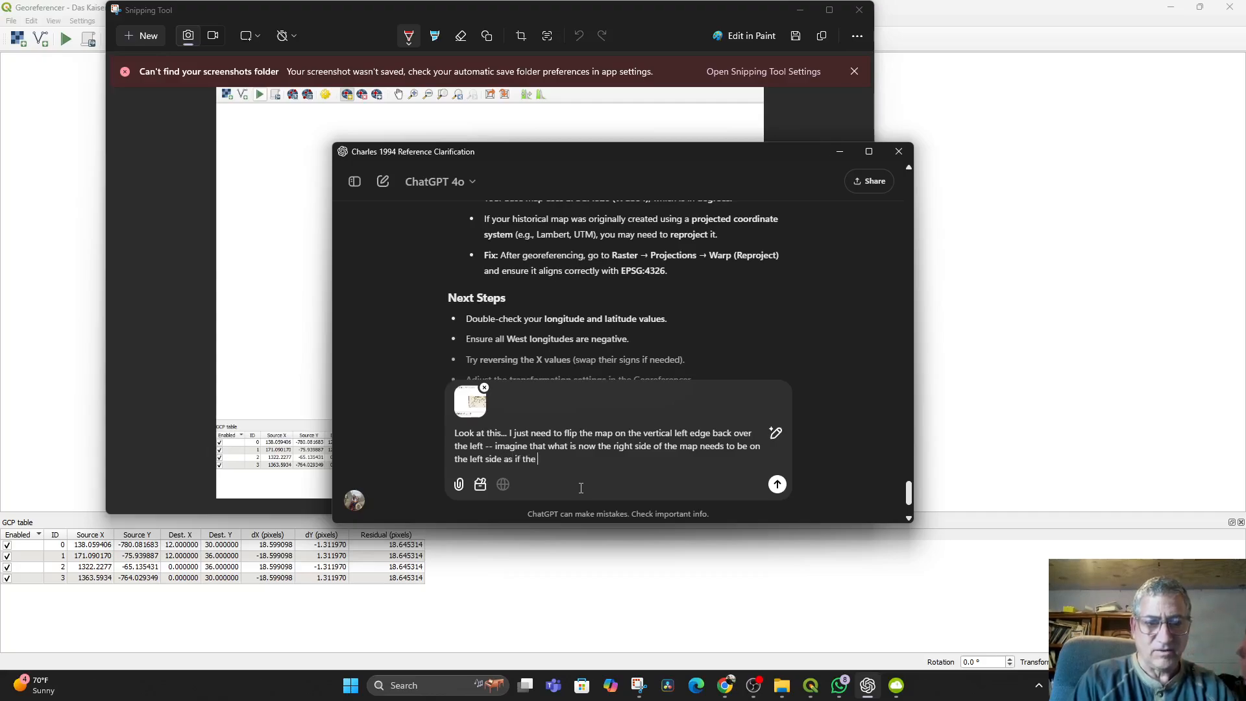
text(whole thing was rotated about the left e)
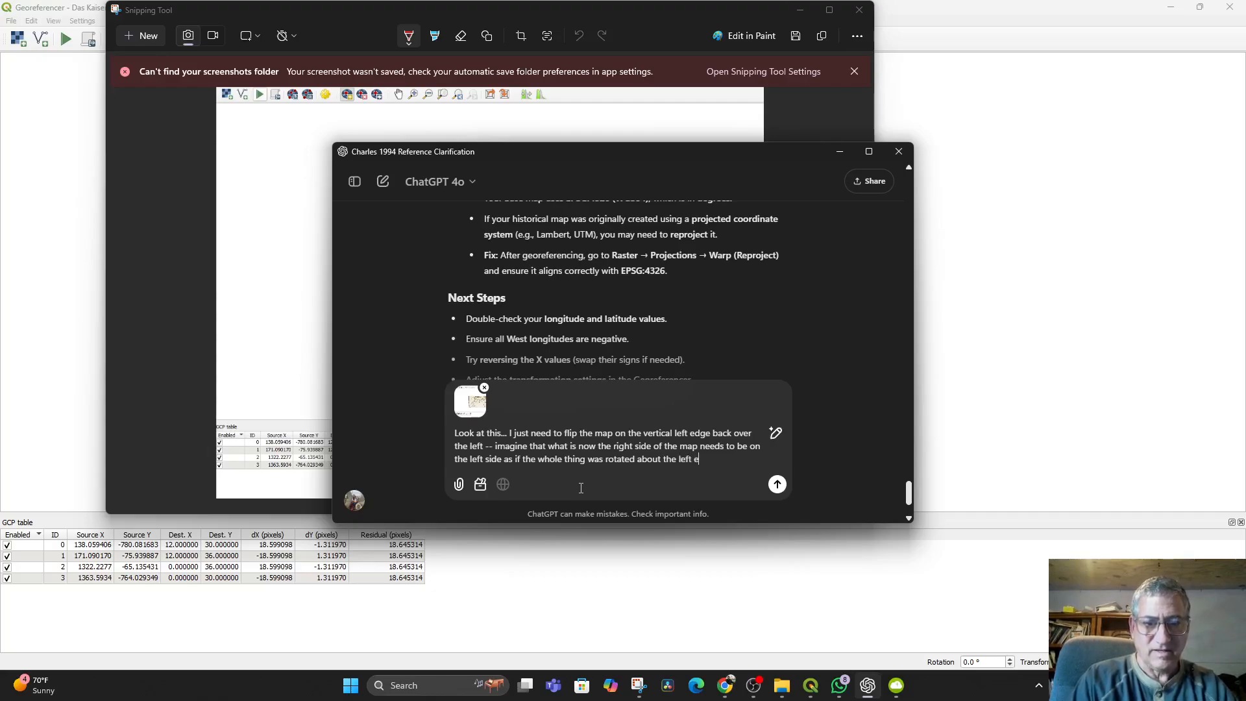
text(dge by 180 degrees)
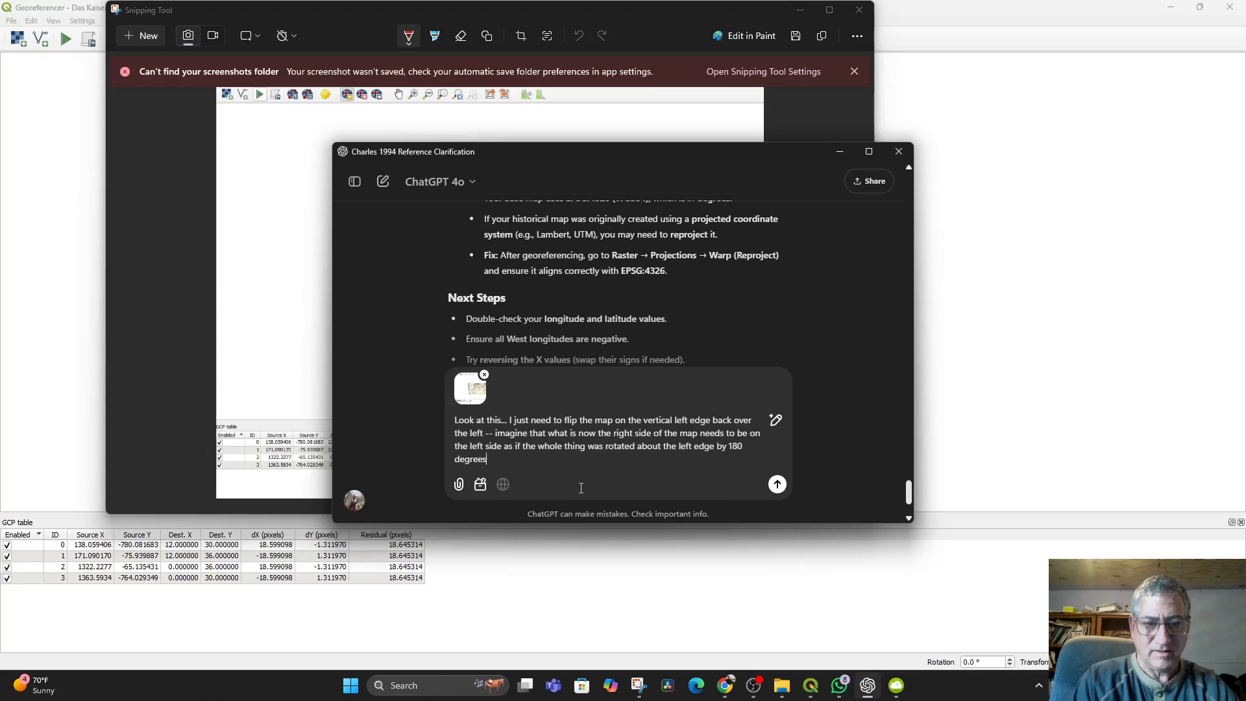
text(.)
key(Return)
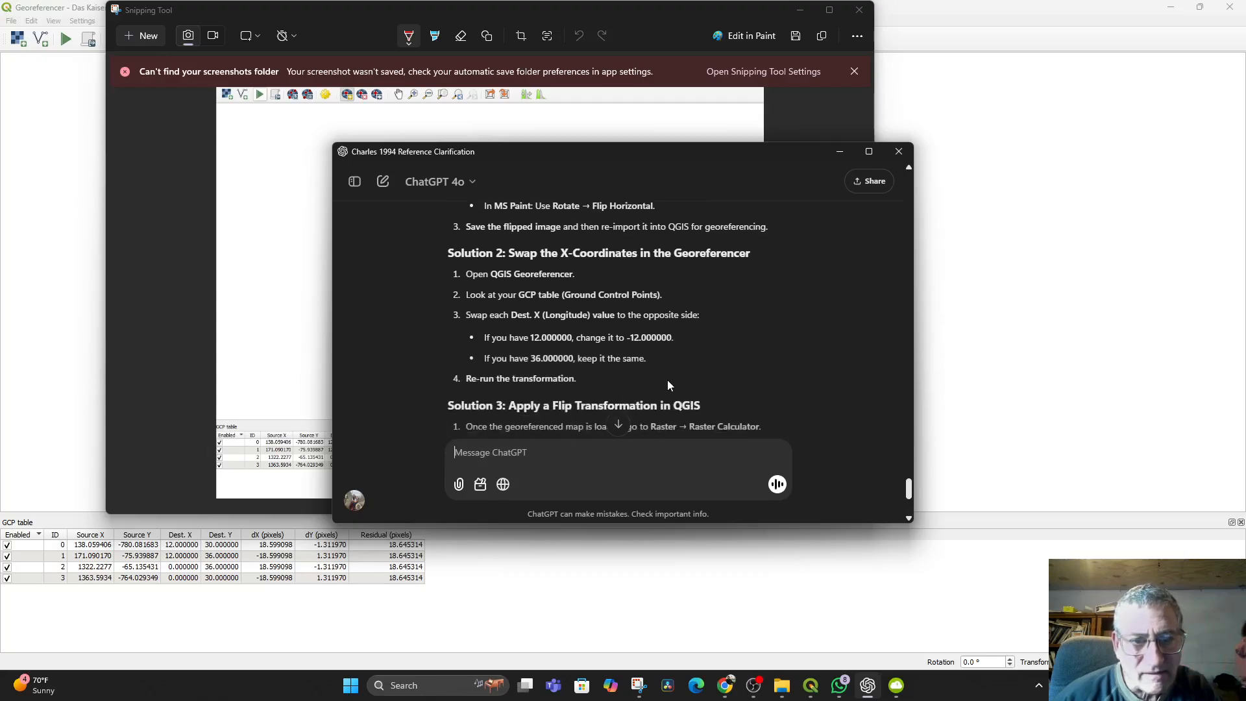
- Read ChatGPT's proposed solutions and, in the QGIS Georeferencer's GCP table, set Dest. X of points 0 and 1 to -12
scroll(668, 383, down, 3)
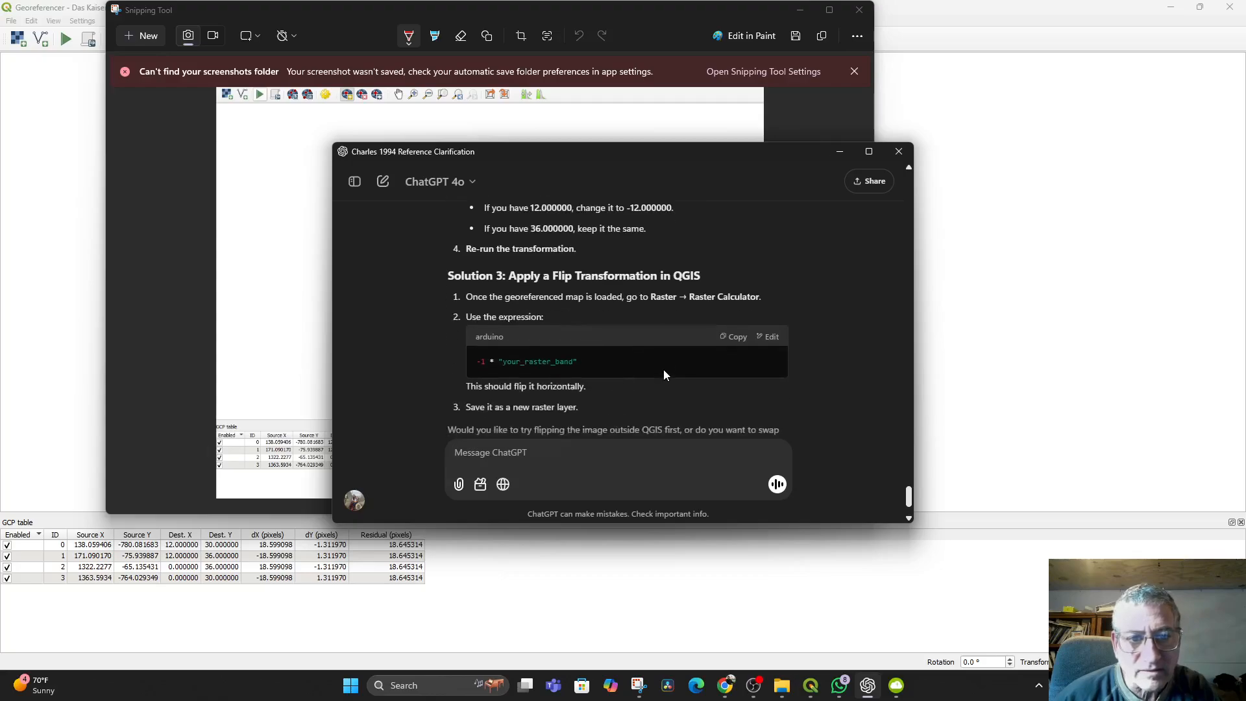
scroll(663, 375, down, 1)
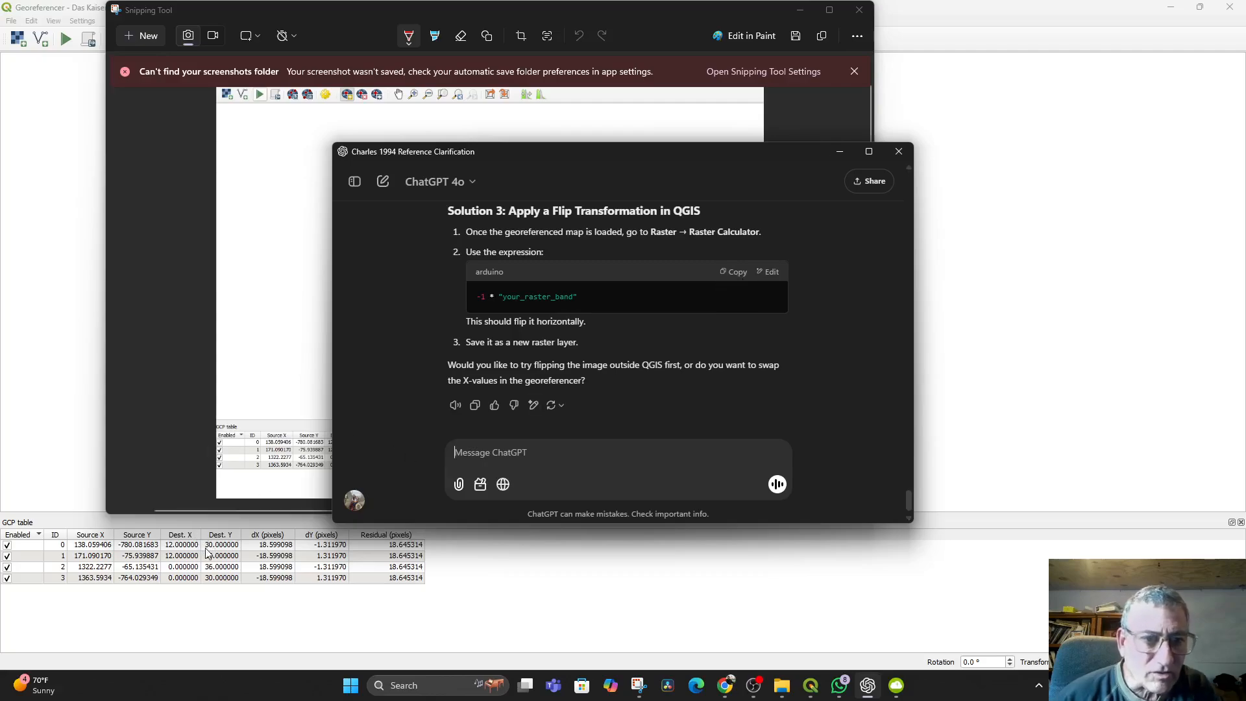
scroll(595, 351, up, 2)
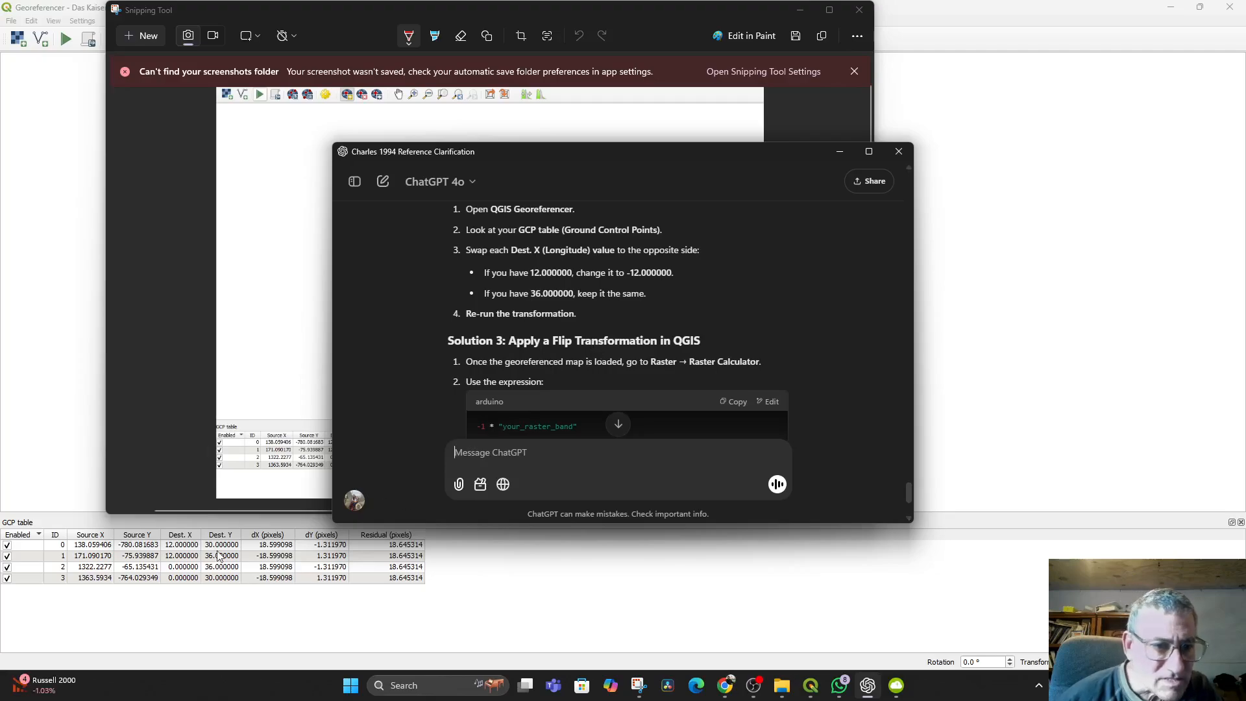
click(166, 547)
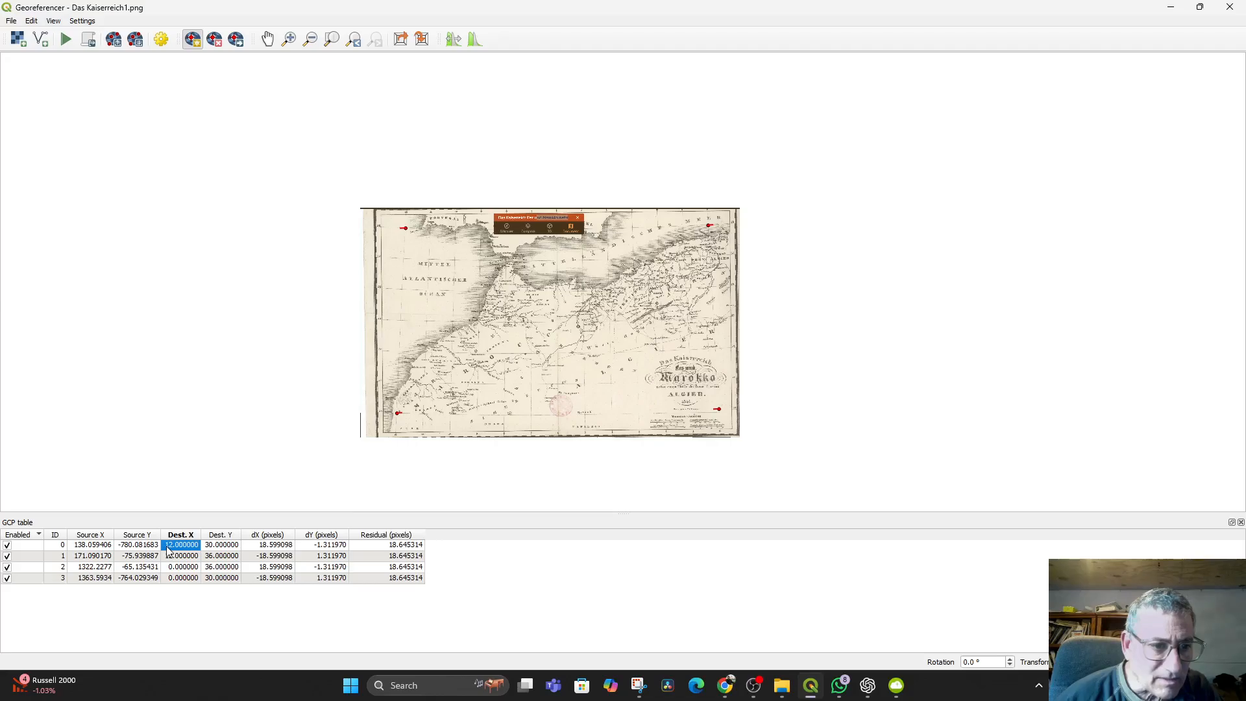
click(165, 546)
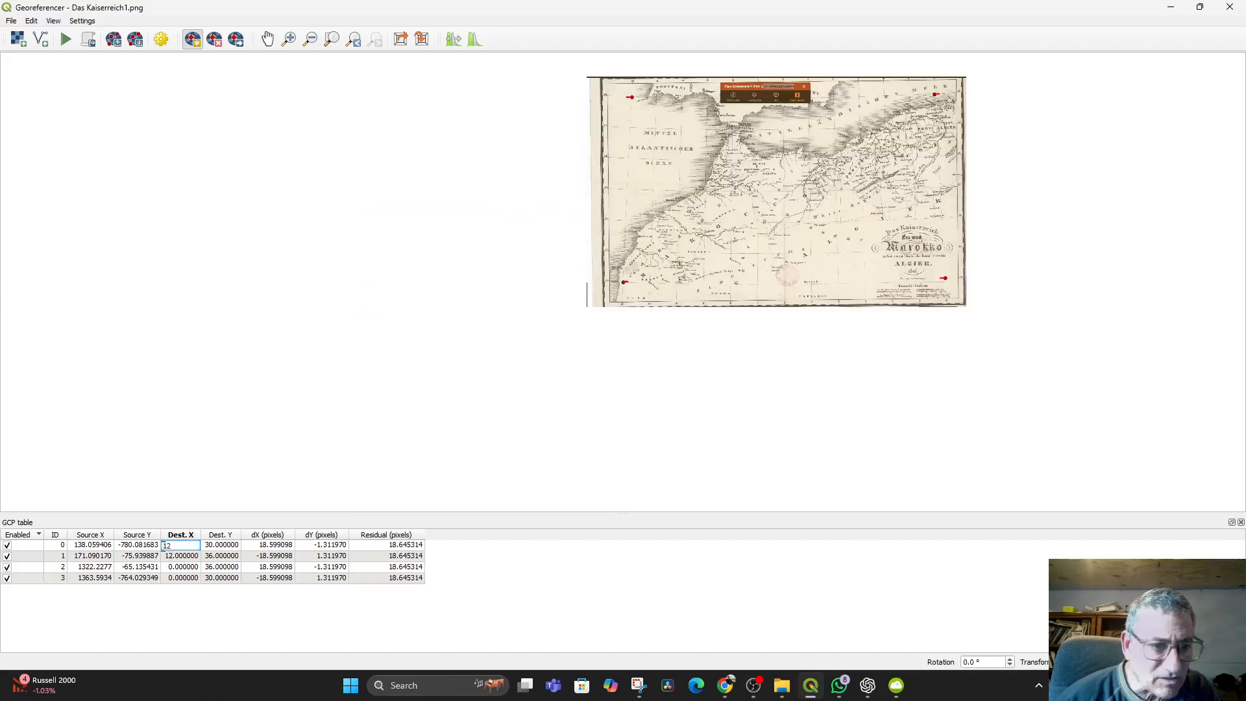
text(-)
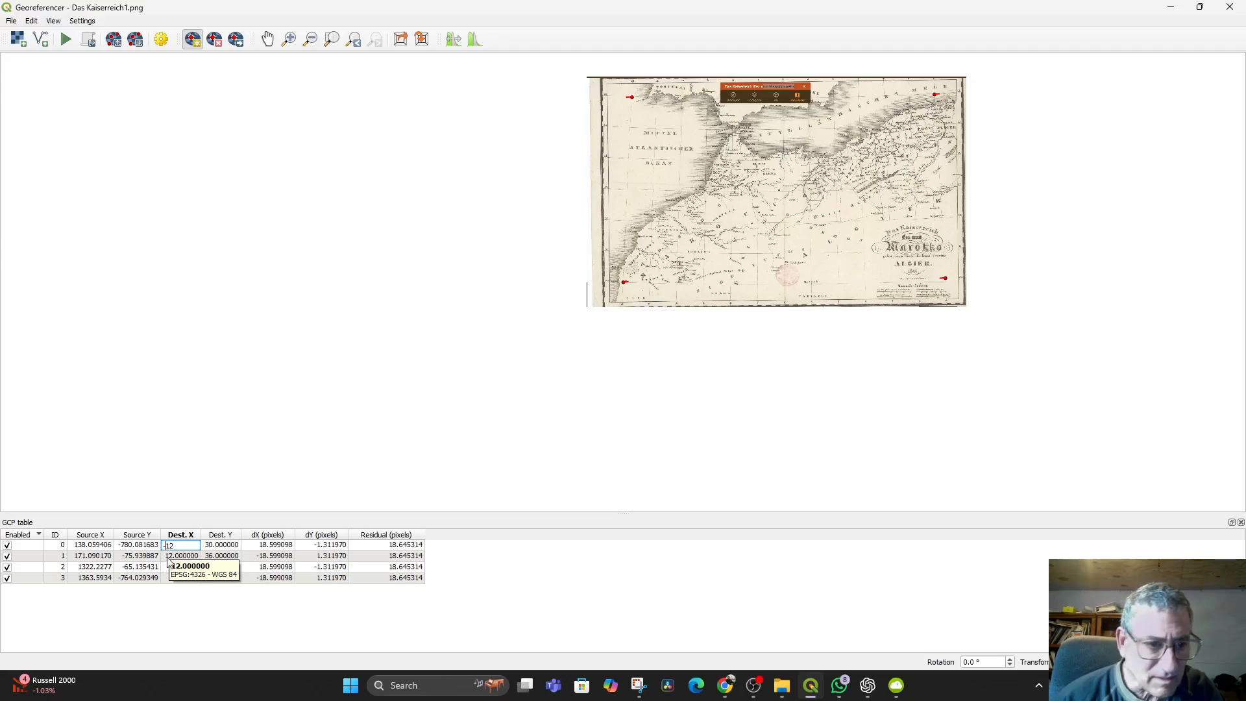
click(166, 556)
click(167, 556)
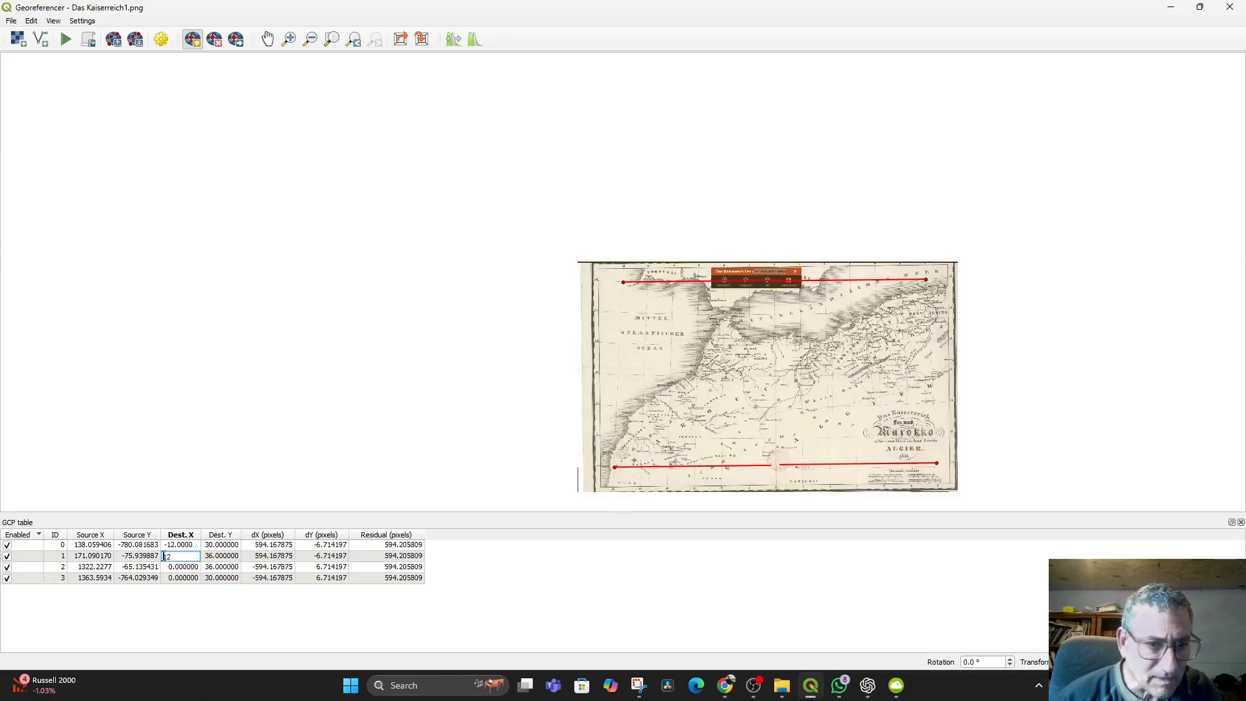
key(Return)
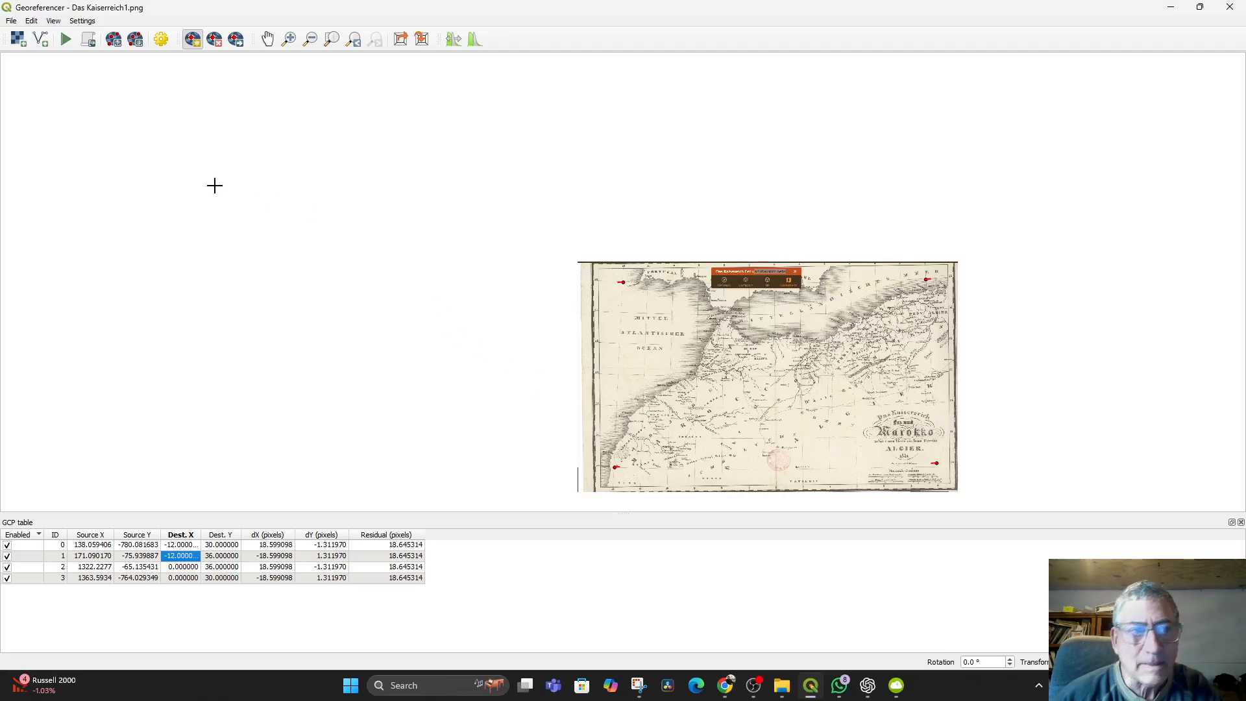
- Run the georeferencing with the negative longitudes and minimize the Georeferencer to return to the main QGIS map
click(65, 40)
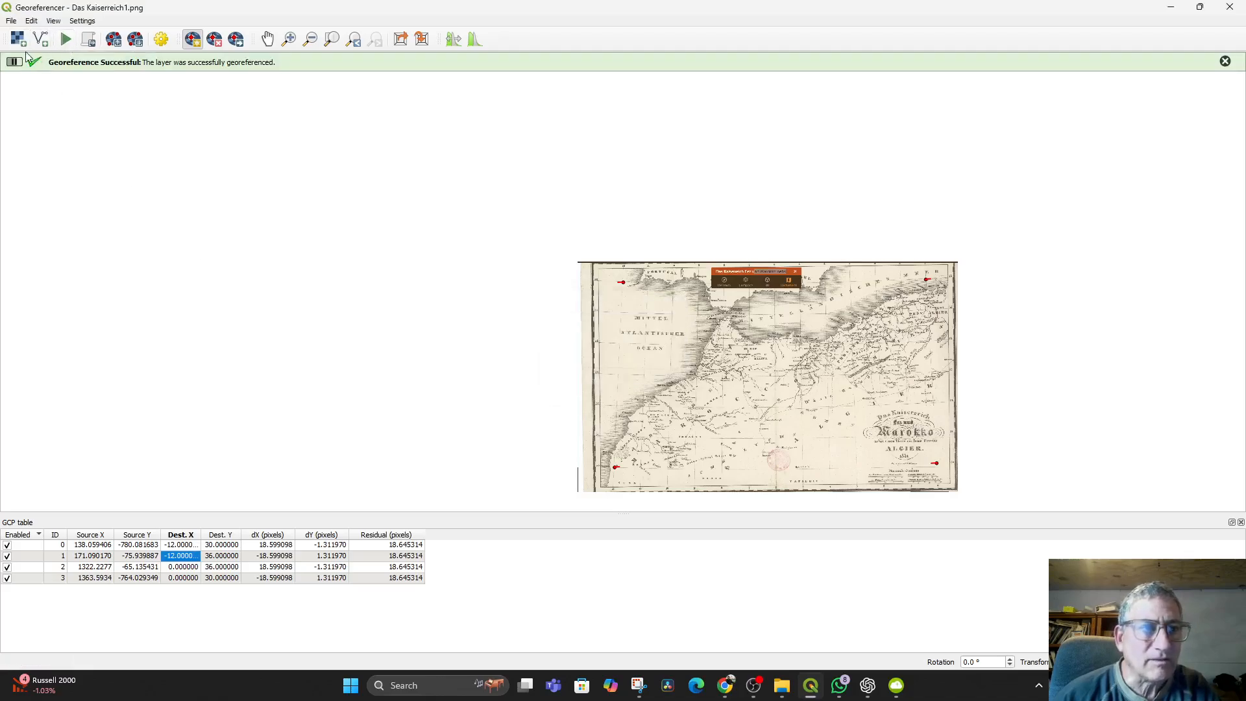
click(292, 393)
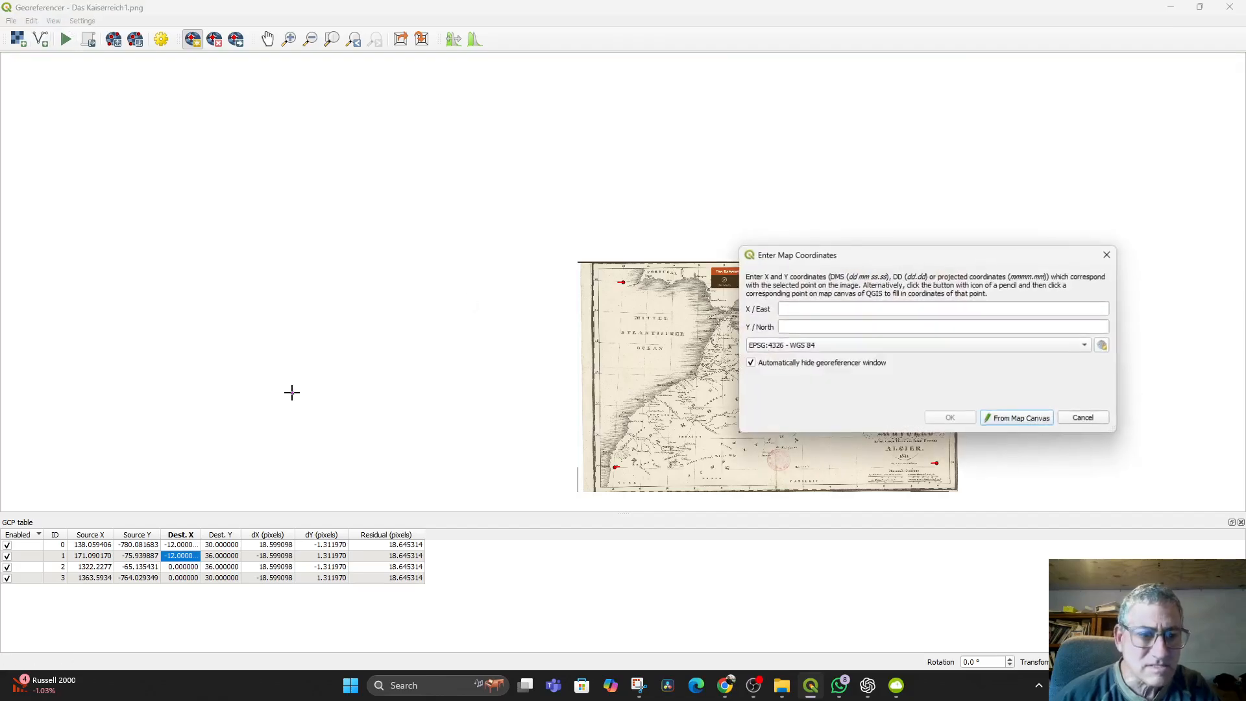
click(1082, 419)
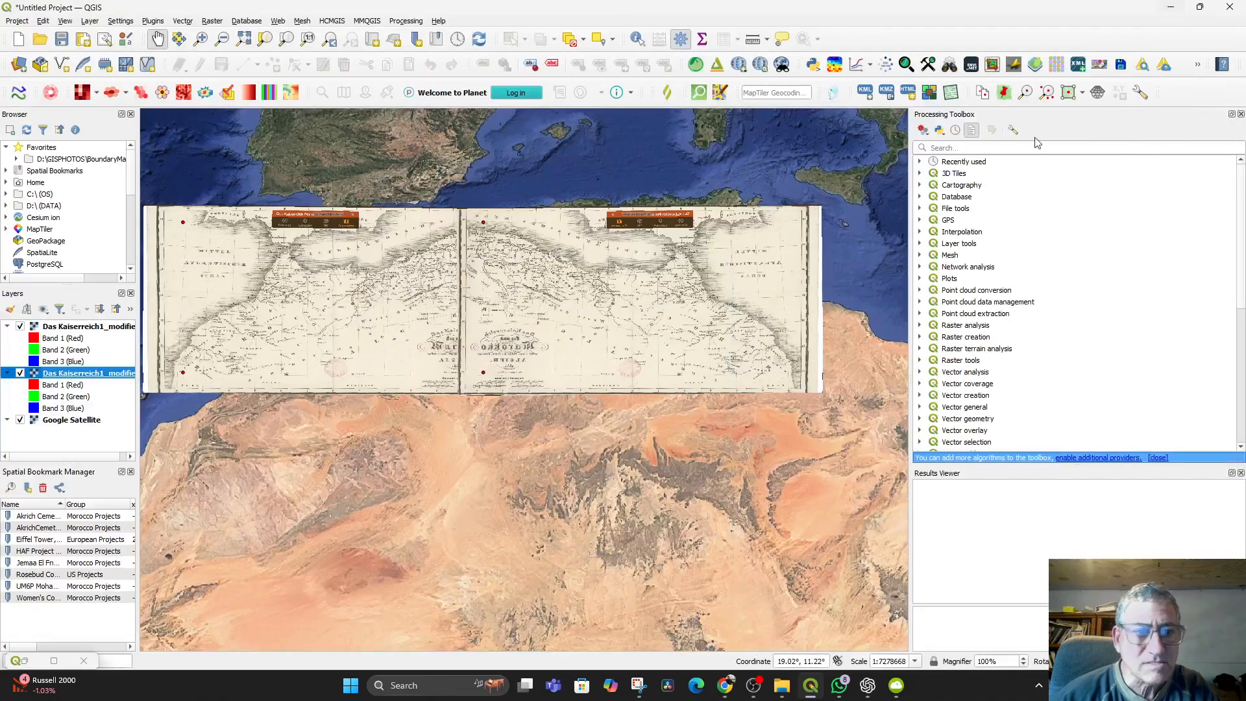
click(1170, 8)
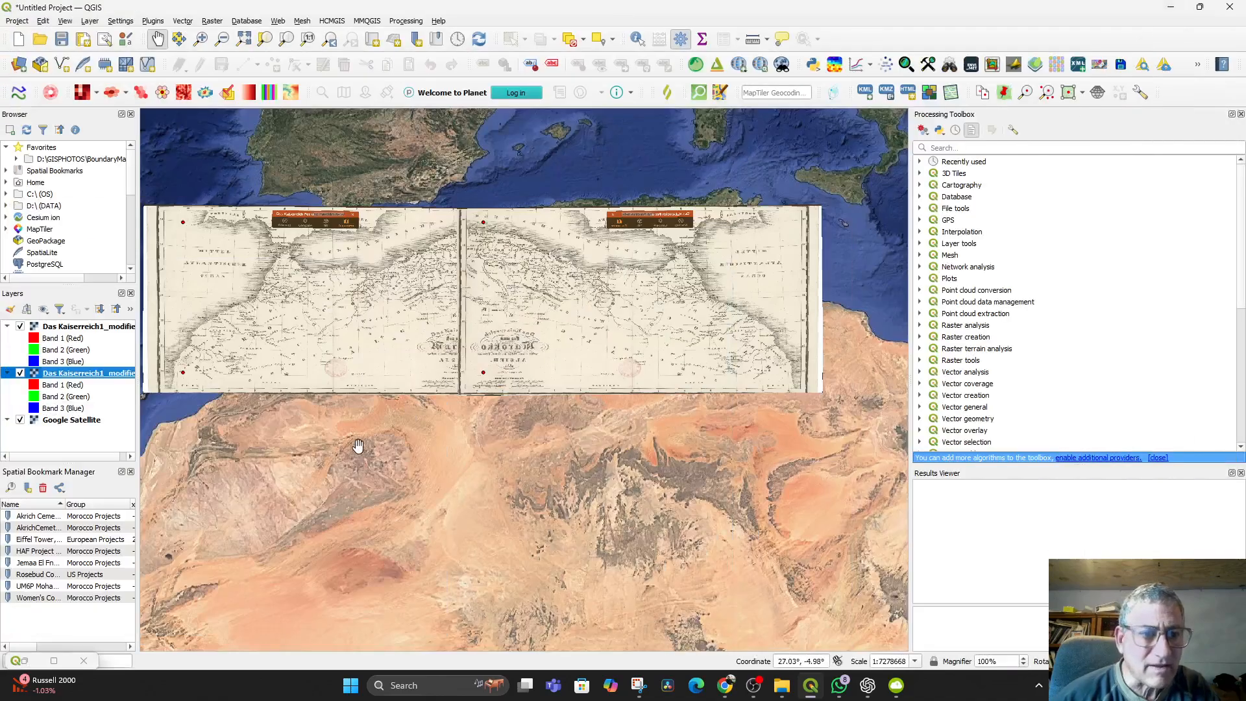
- Remove both mirrored Das Kaiserreich1_modified raster layers from the project, keeping only Google Satellite
right_click(53, 379)
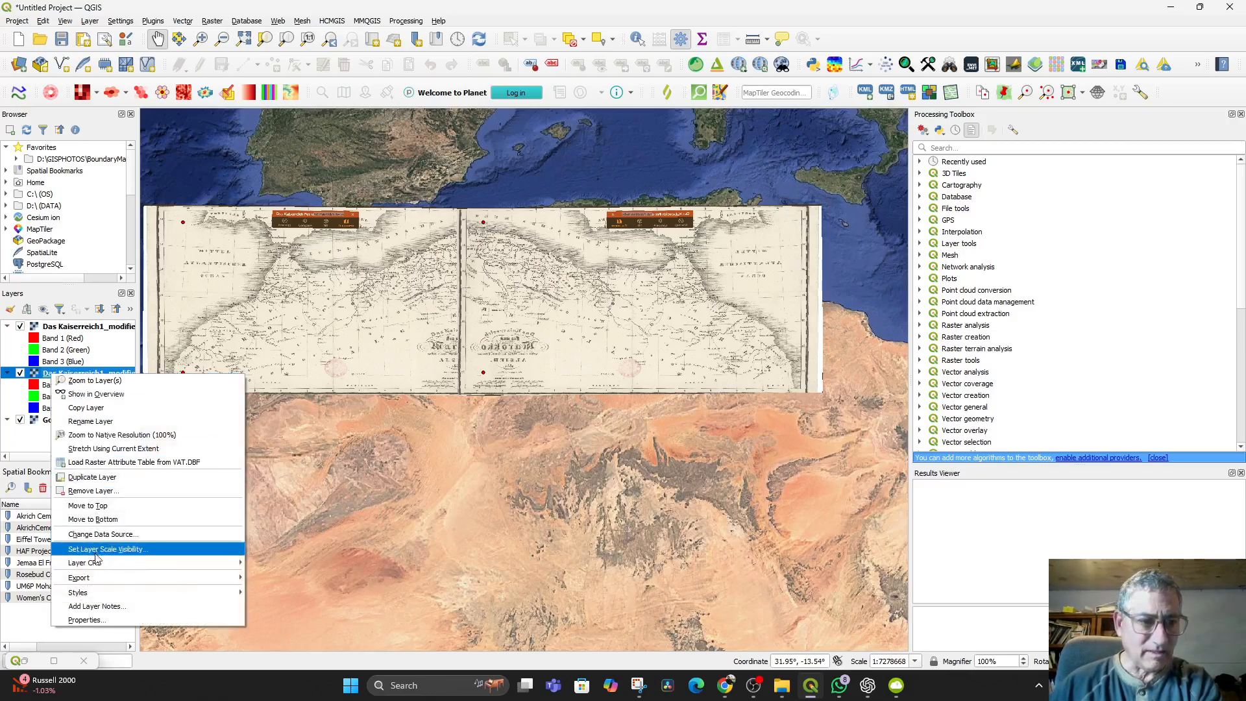
click(97, 491)
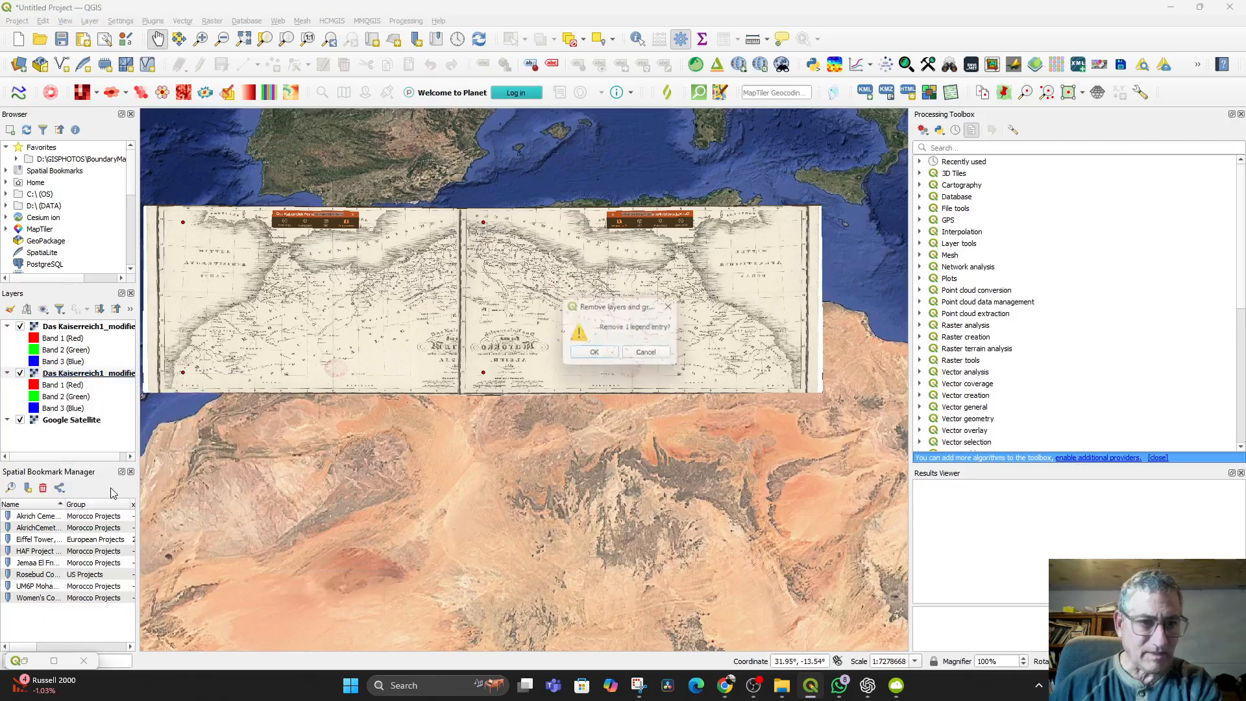
click(596, 355)
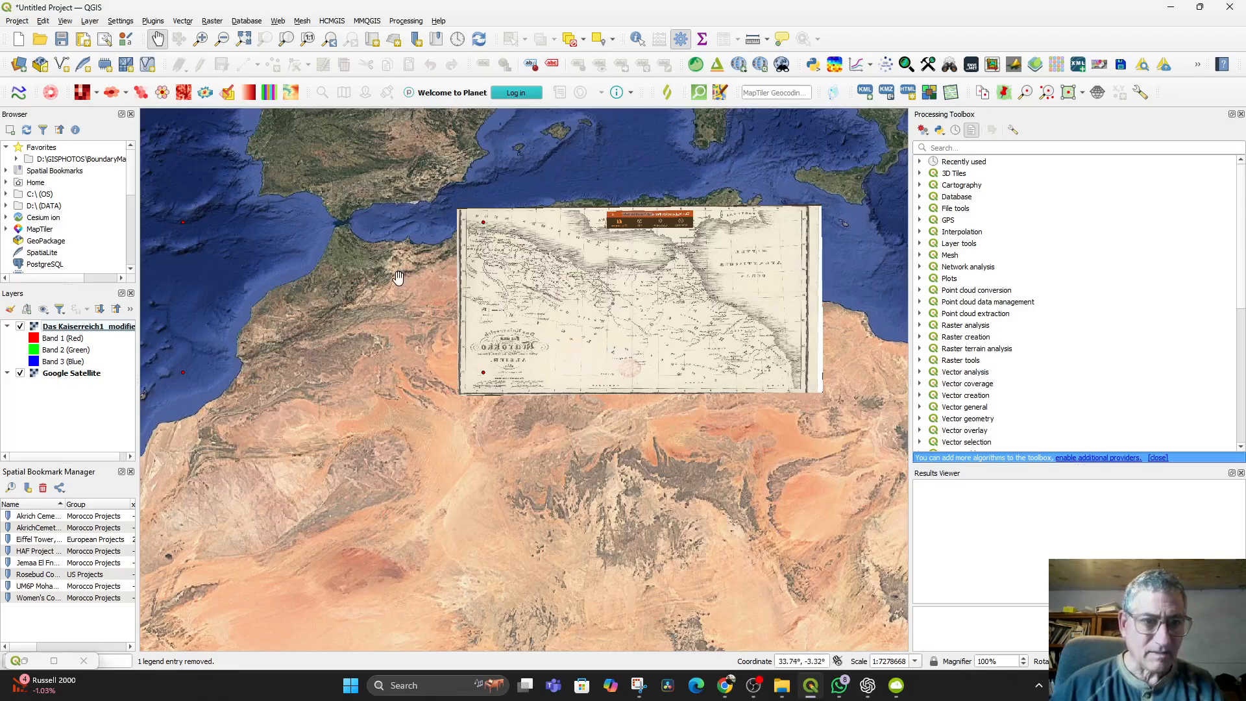
click(41, 22)
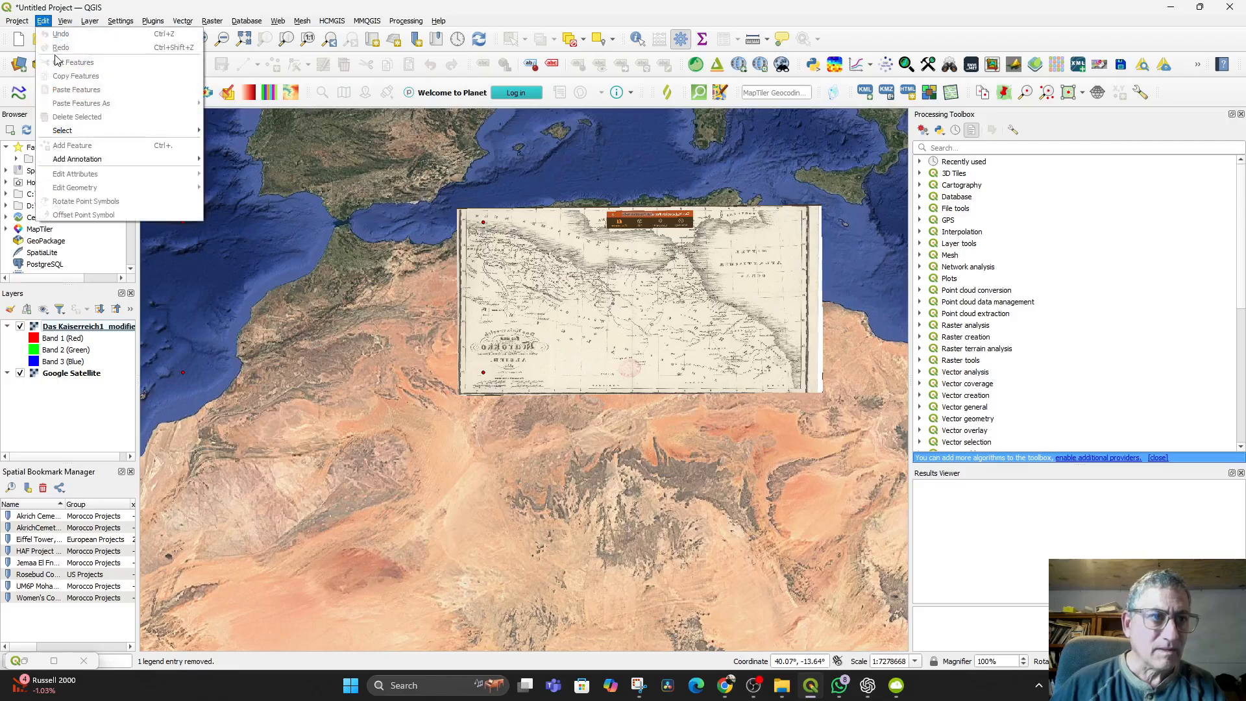
click(86, 414)
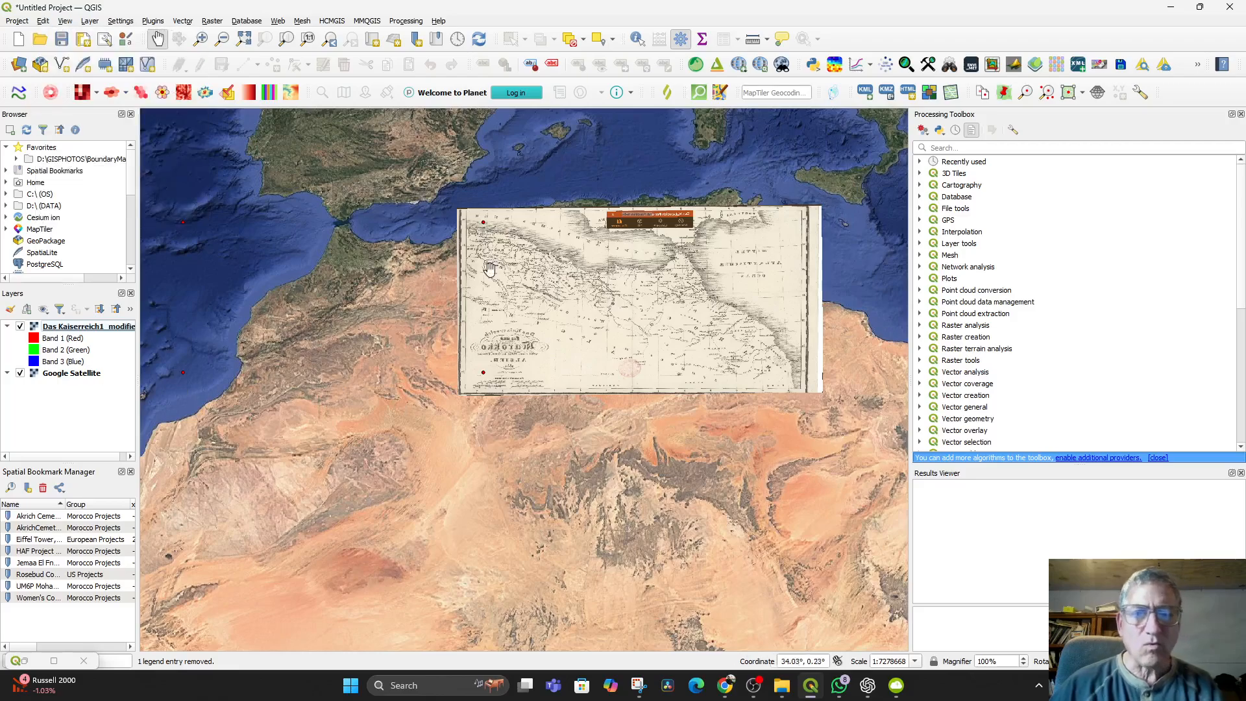
click(70, 328)
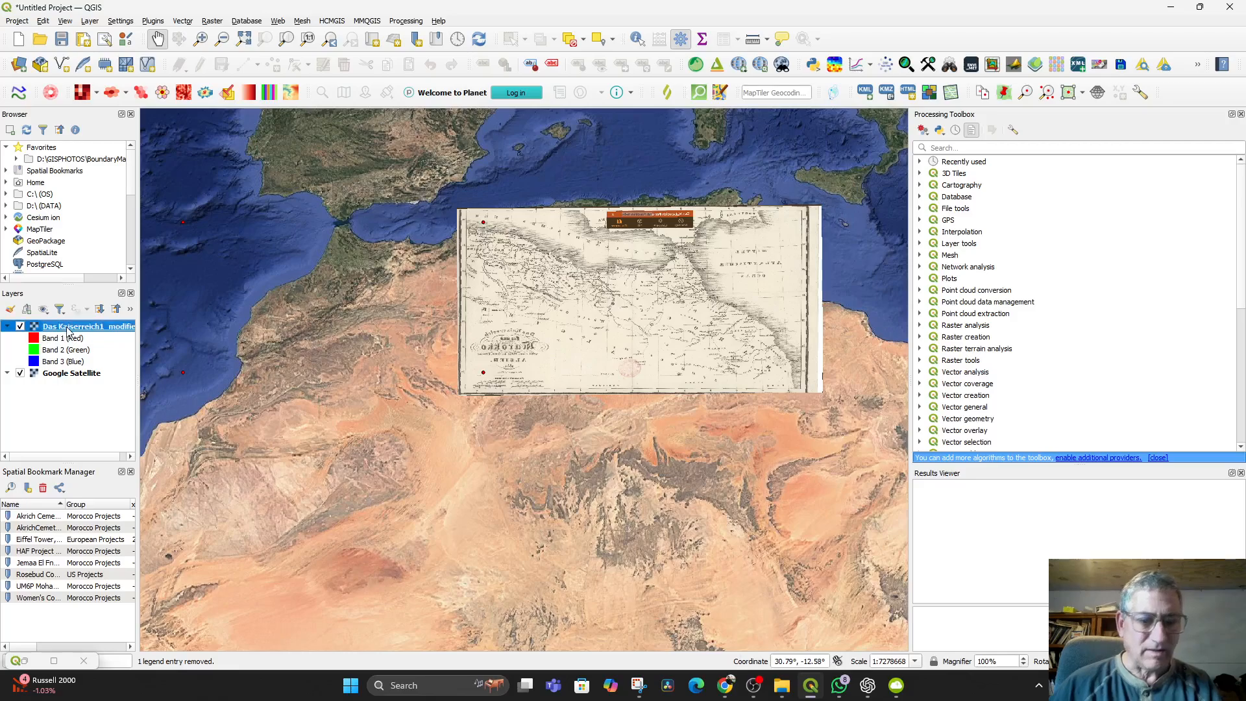
right_click(70, 331)
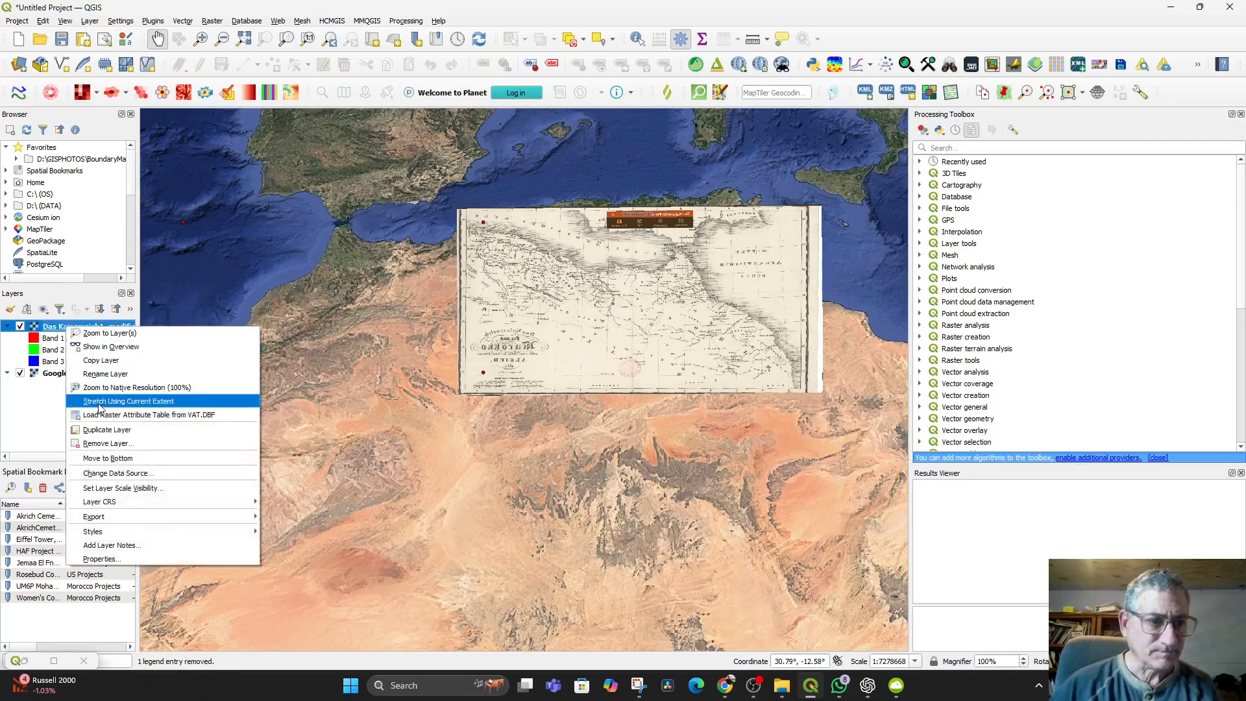
click(106, 444)
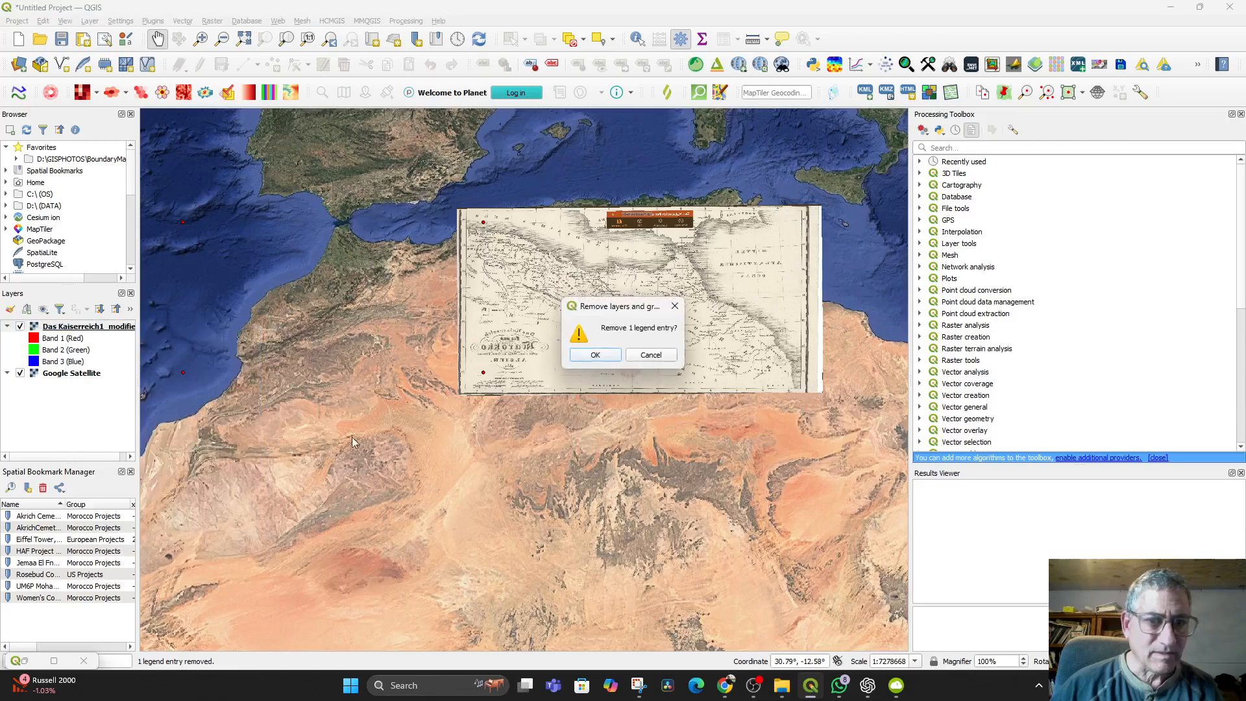
click(596, 356)
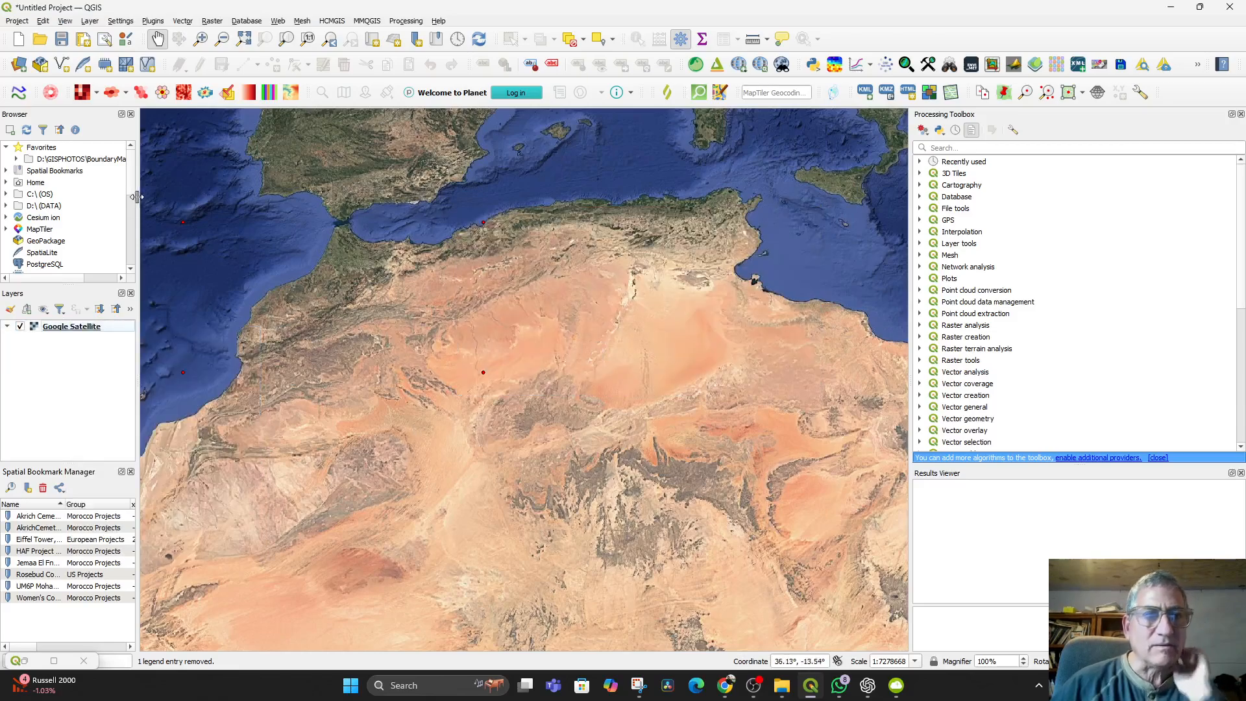
- Bring the Georeferencer window with Das Kaiserreich1.png and its GCP table back to the front
click(89, 21)
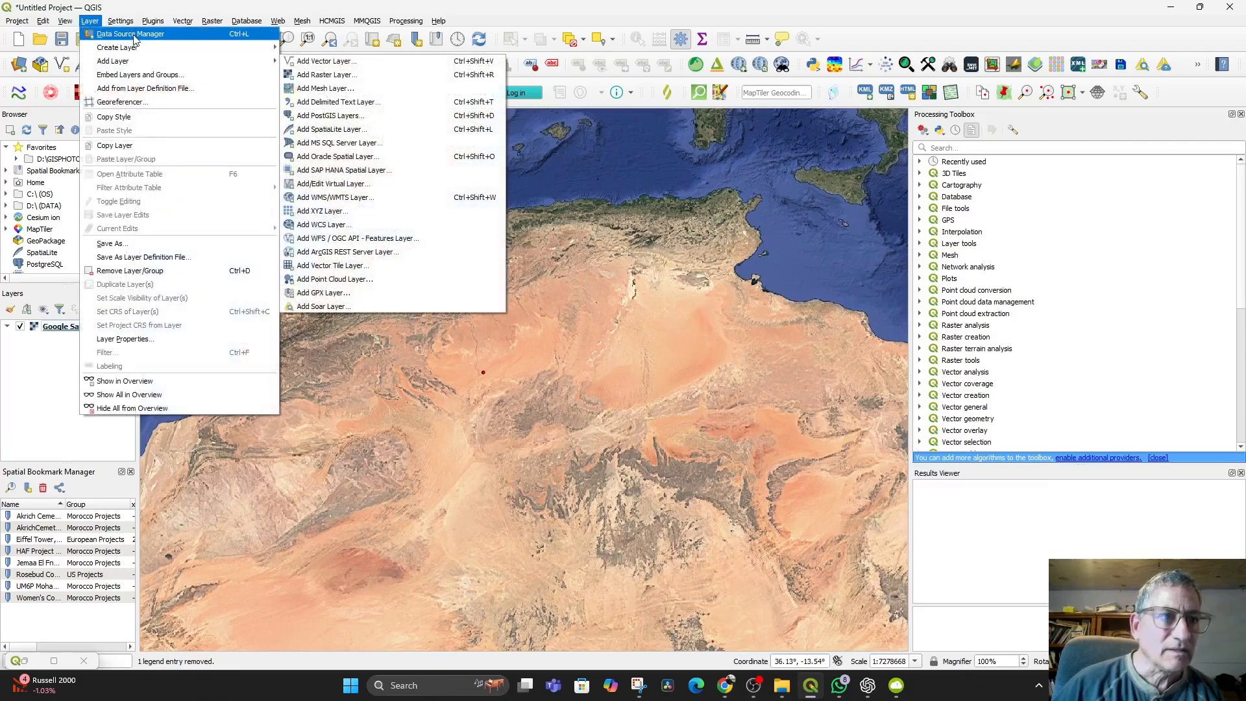
click(135, 102)
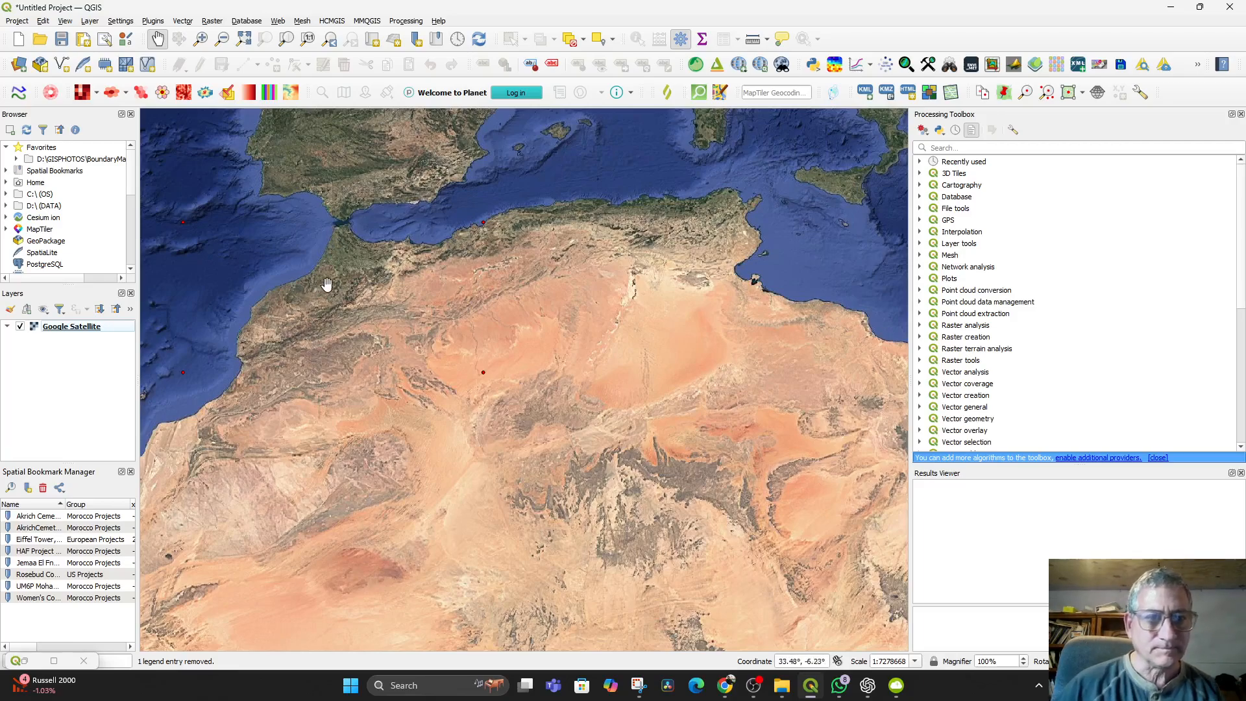
scroll(326, 285, down, 1)
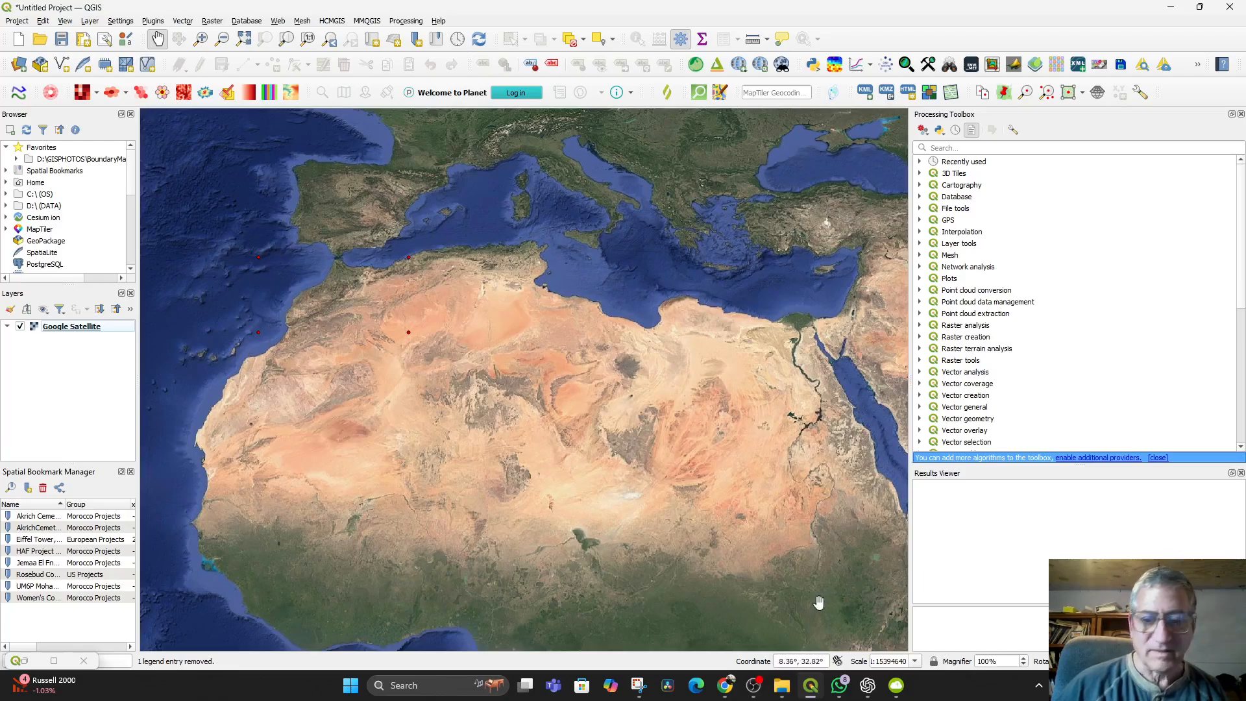
click(821, 685)
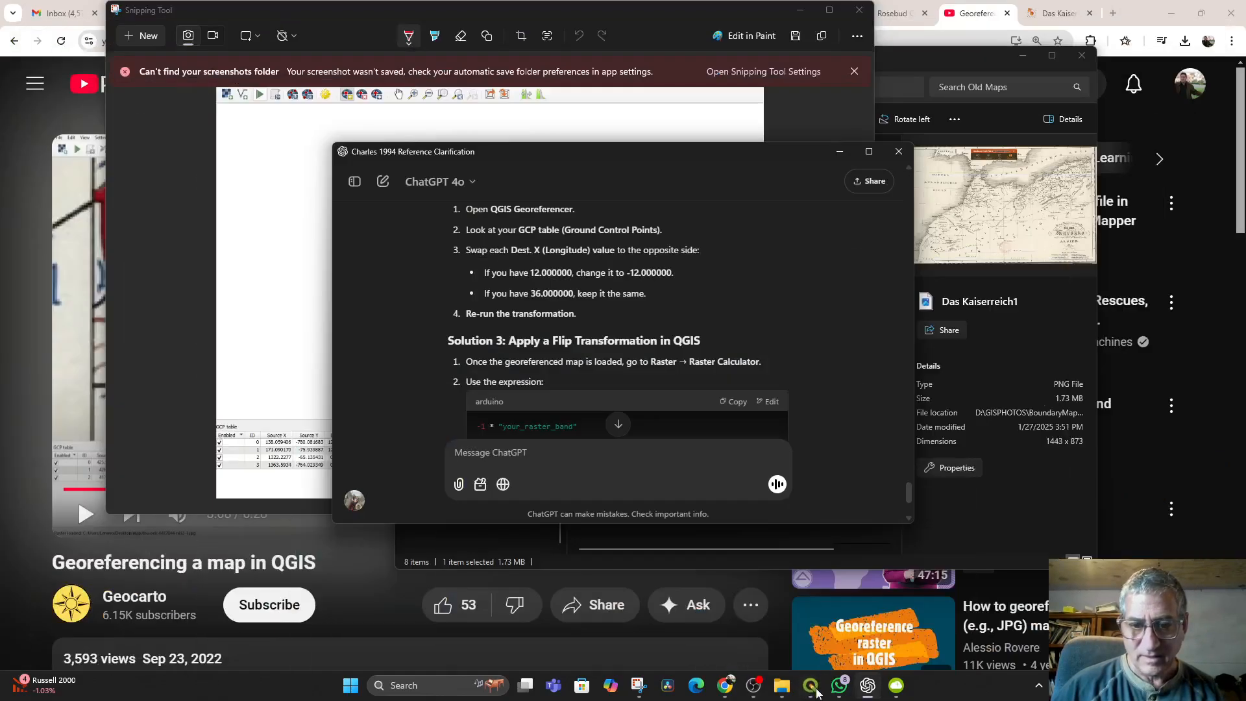
click(817, 692)
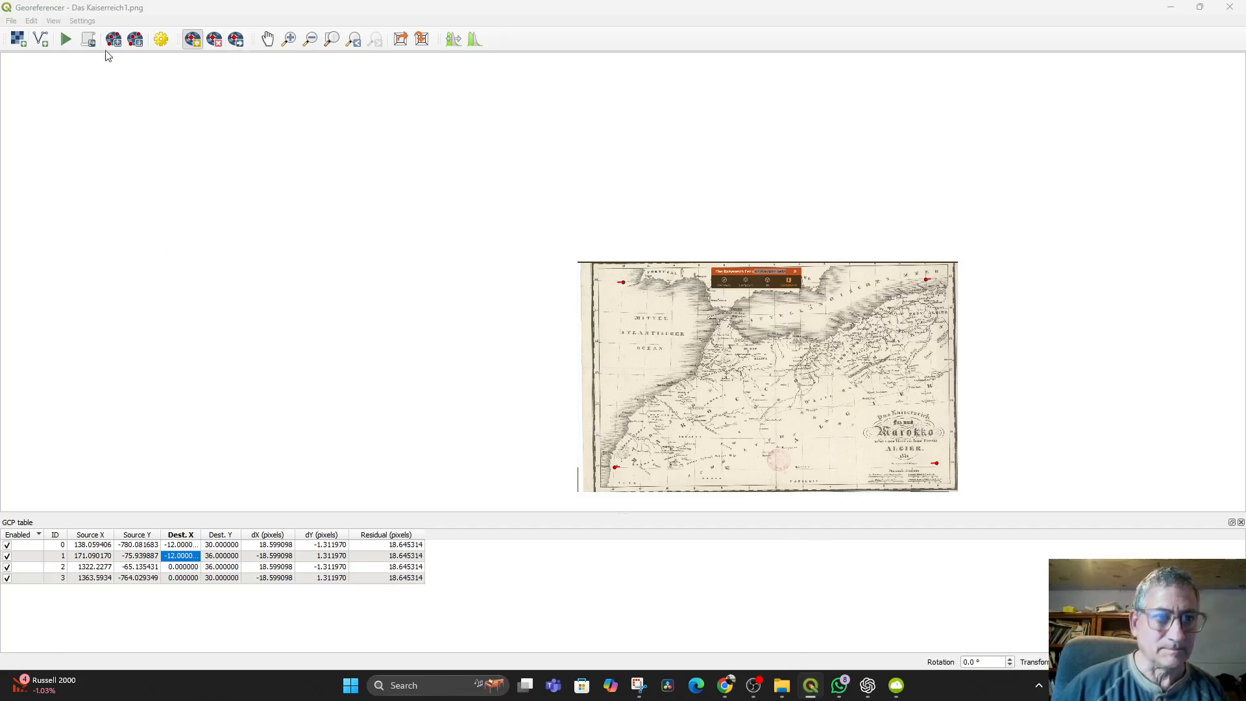
- Rerun the georeferencing of Das Kaiserreich1.png with the corrected longitudes and return to the main QGIS map
click(61, 40)
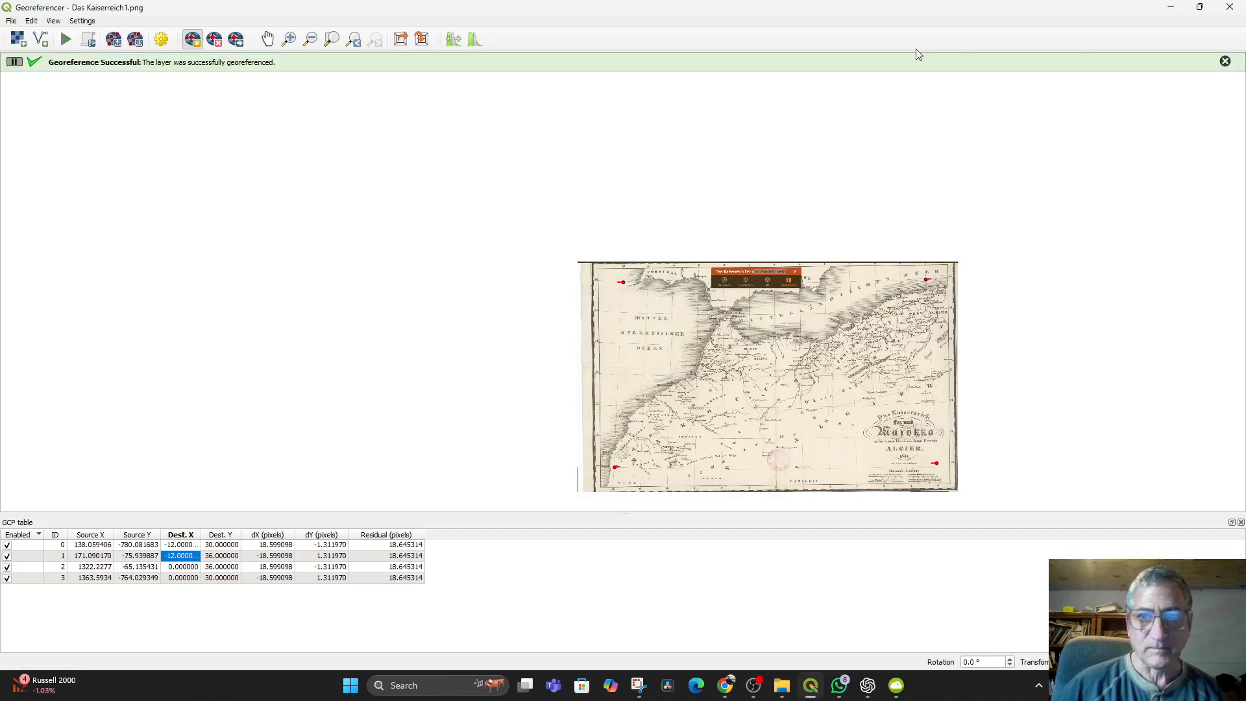
click(1170, 6)
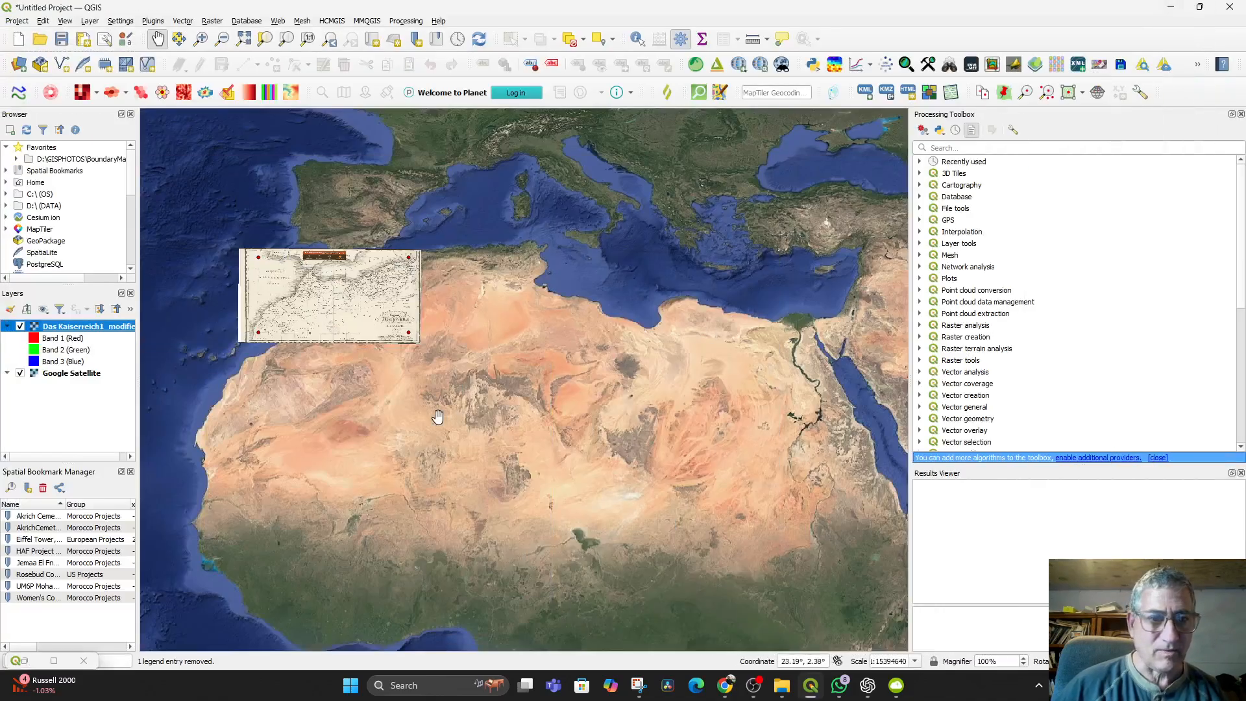
- Examine how the georeferenced Das Kaiserreich1_modified raster lines up with the Moroccan and Spanish coastlines on Google Satellite
scroll(438, 417, up, 1)
drag(438, 416, 746, 646)
drag(665, 642, 687, 592)
drag(637, 466, 543, 541)
scroll(589, 519, up, 1)
scroll(590, 517, down, 1)
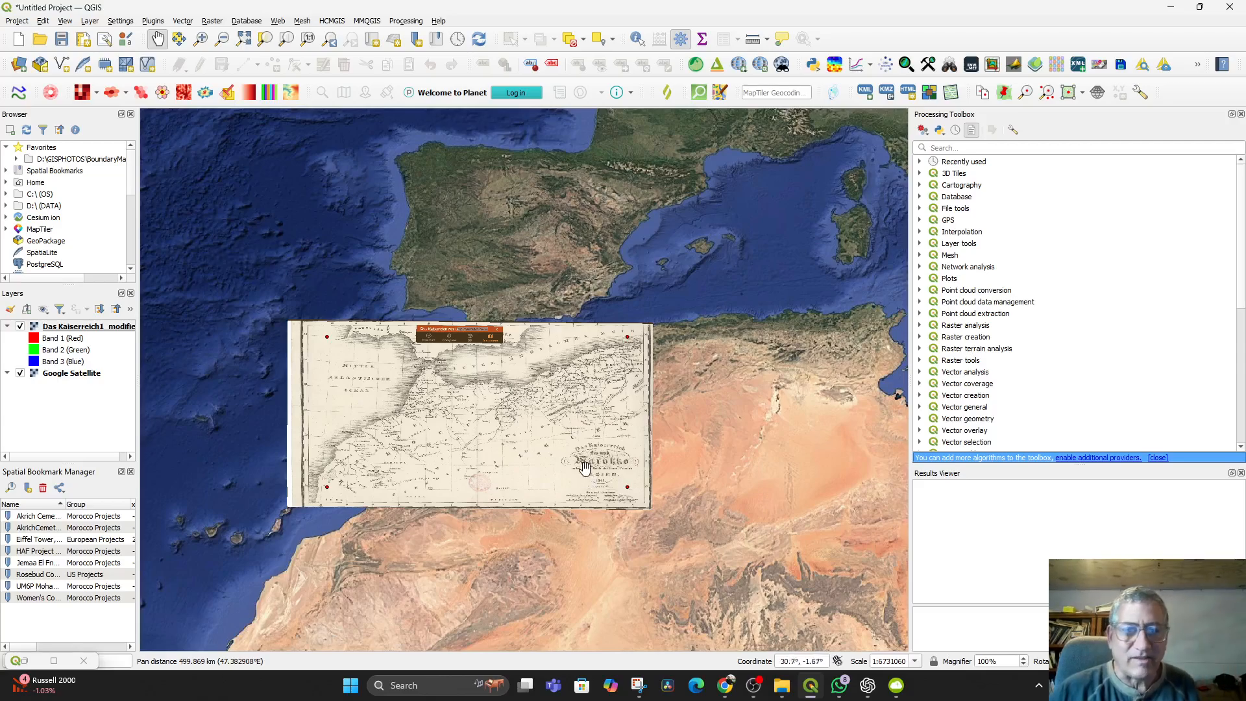
drag(544, 548, 556, 469)
scroll(560, 493, up, 1)
scroll(560, 494, down, 2)
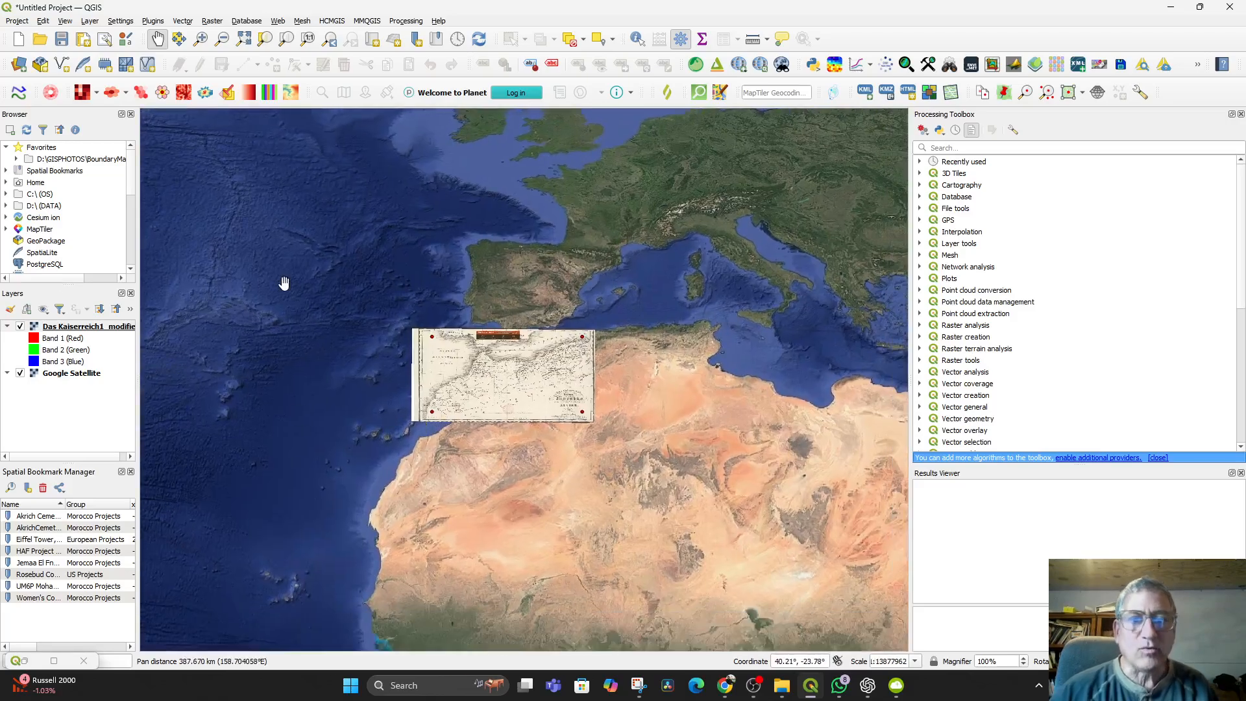
- Switch to the OldMapsOnline page in Chrome and show the 1844 Morocco map in Discover mode with its list of related maps
mouse_move(775, 692)
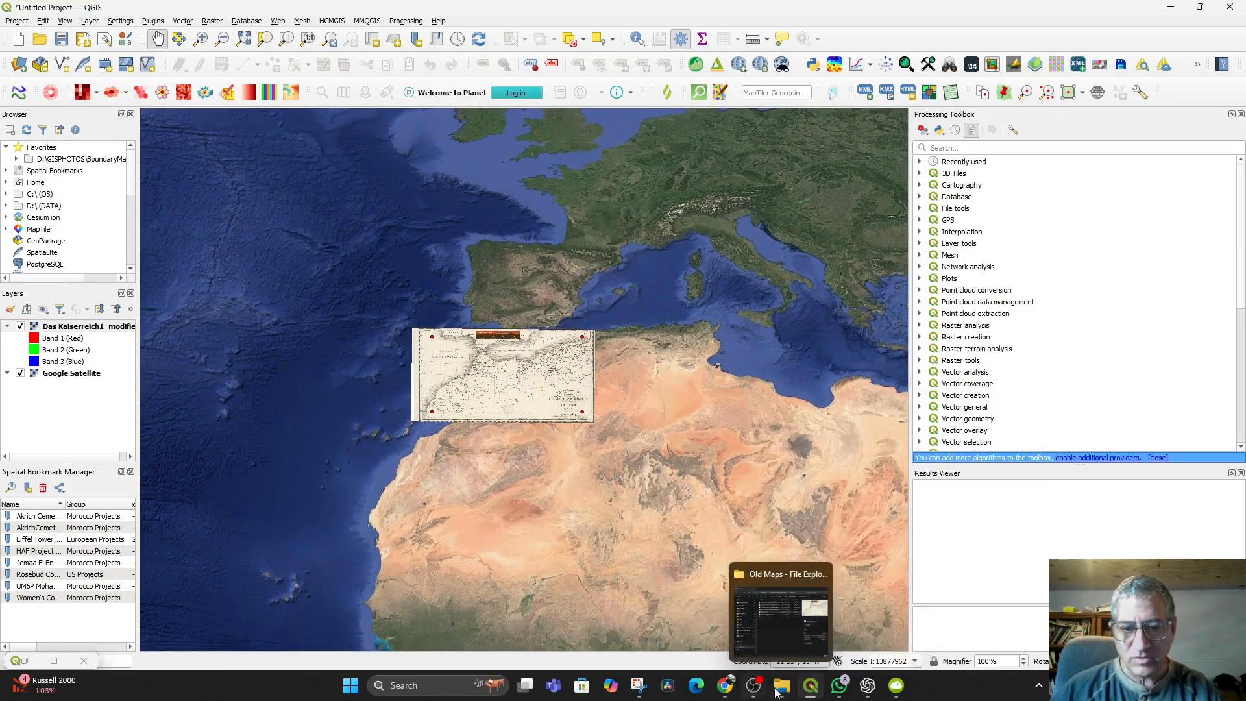
click(780, 647)
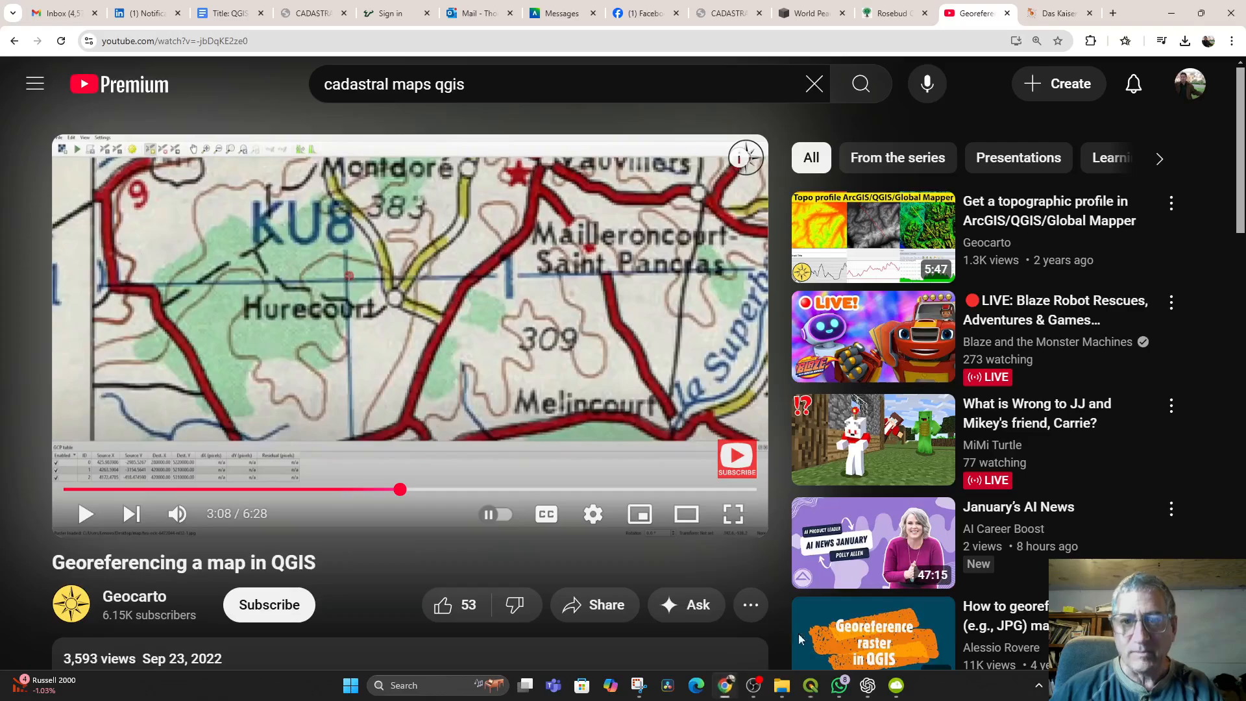
click(1058, 13)
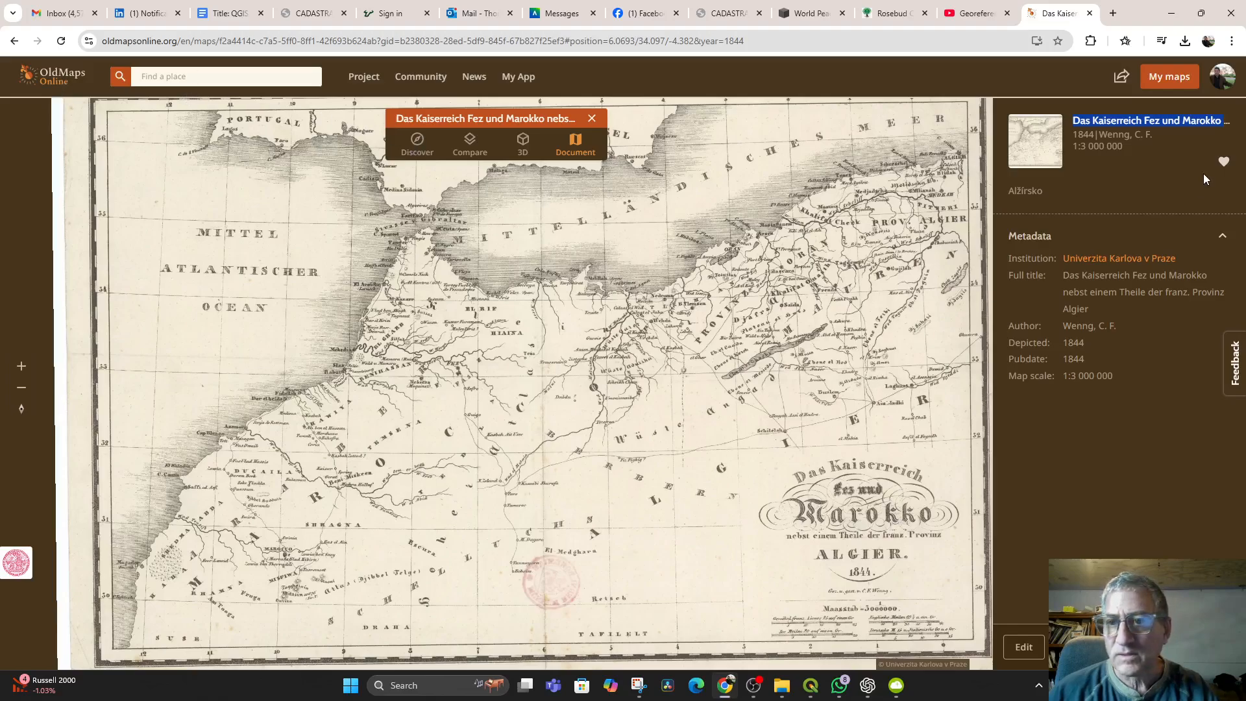
click(418, 151)
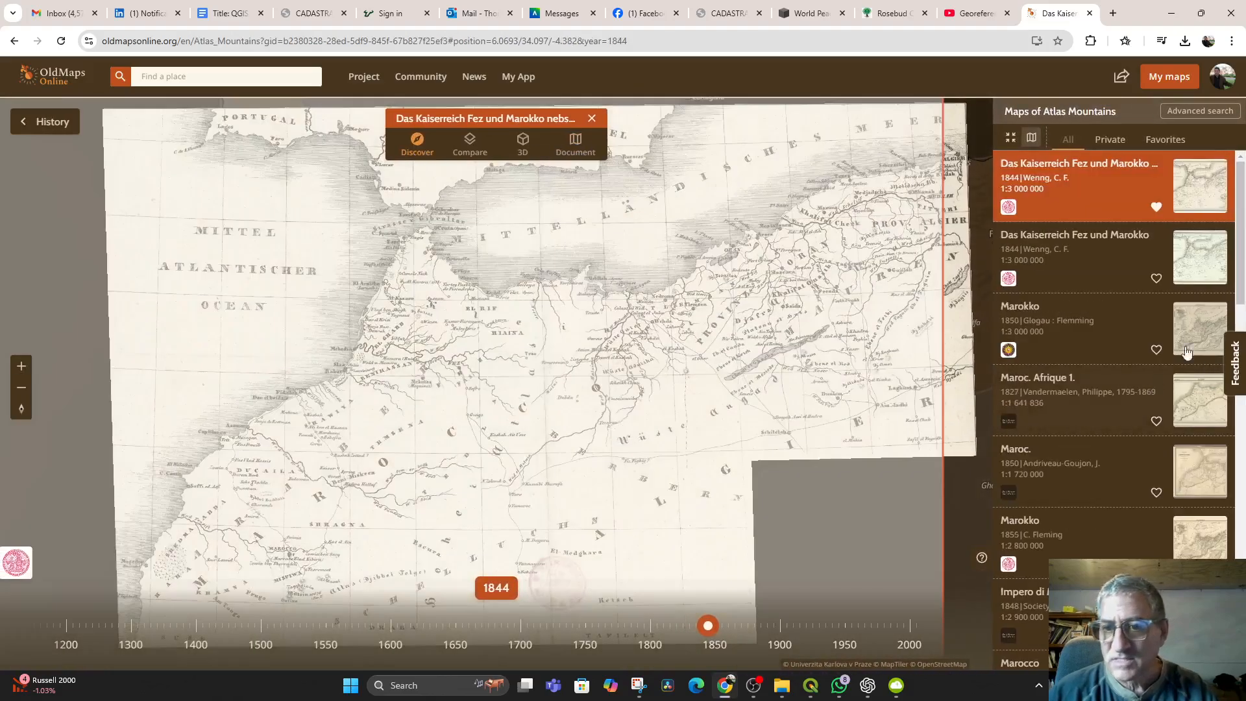
- Browse the related maps, display the 1828 North Africa map, and check its coverage of Morocco
scroll(1109, 382, down, 12)
scroll(1123, 431, up, 3)
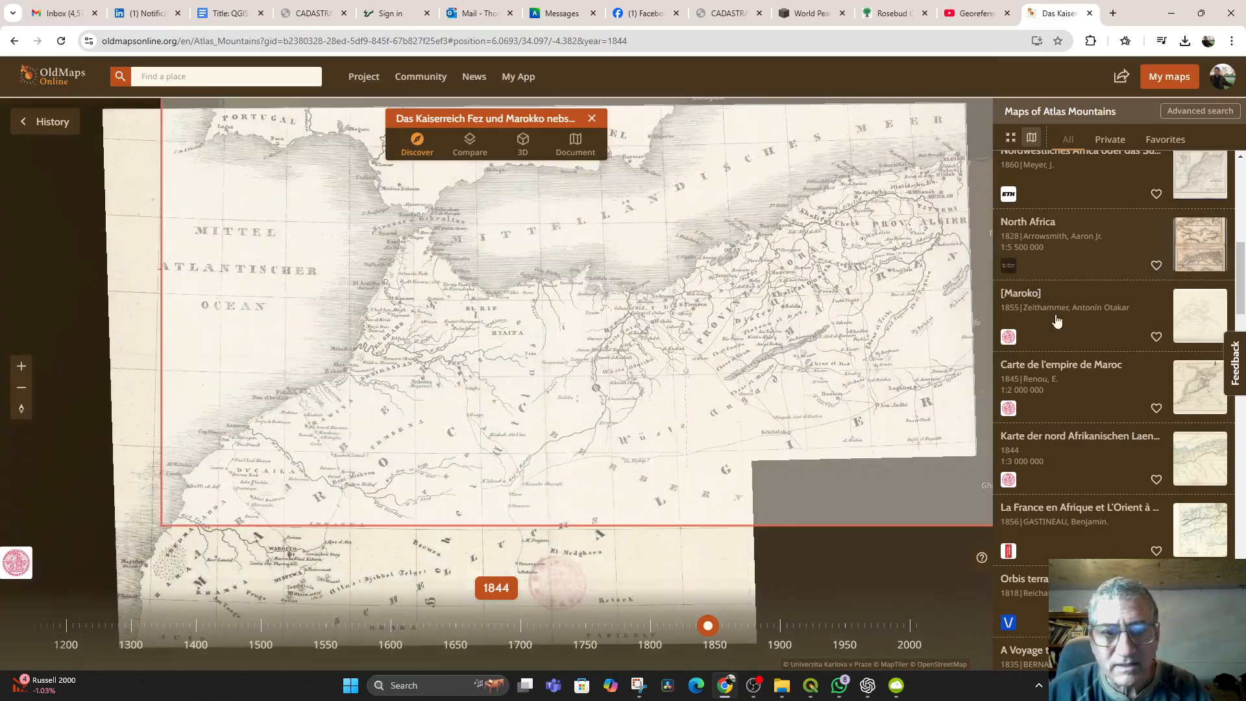
click(1096, 257)
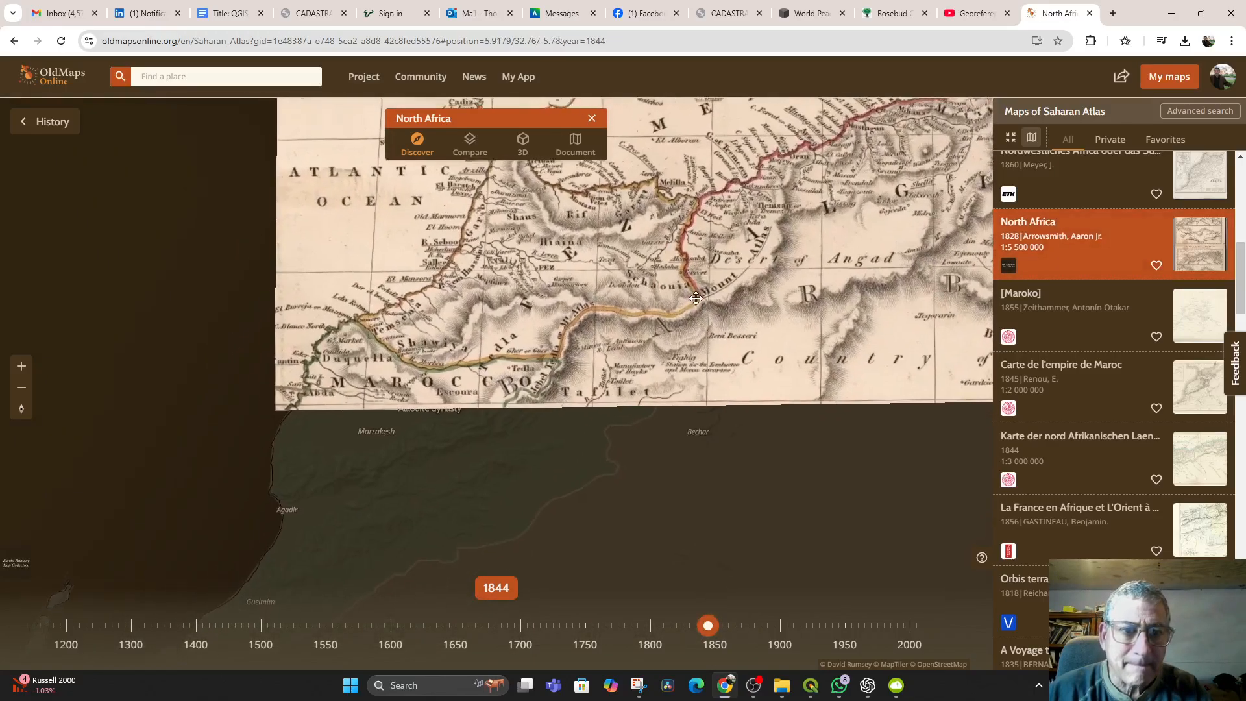
drag(670, 342, 554, 380)
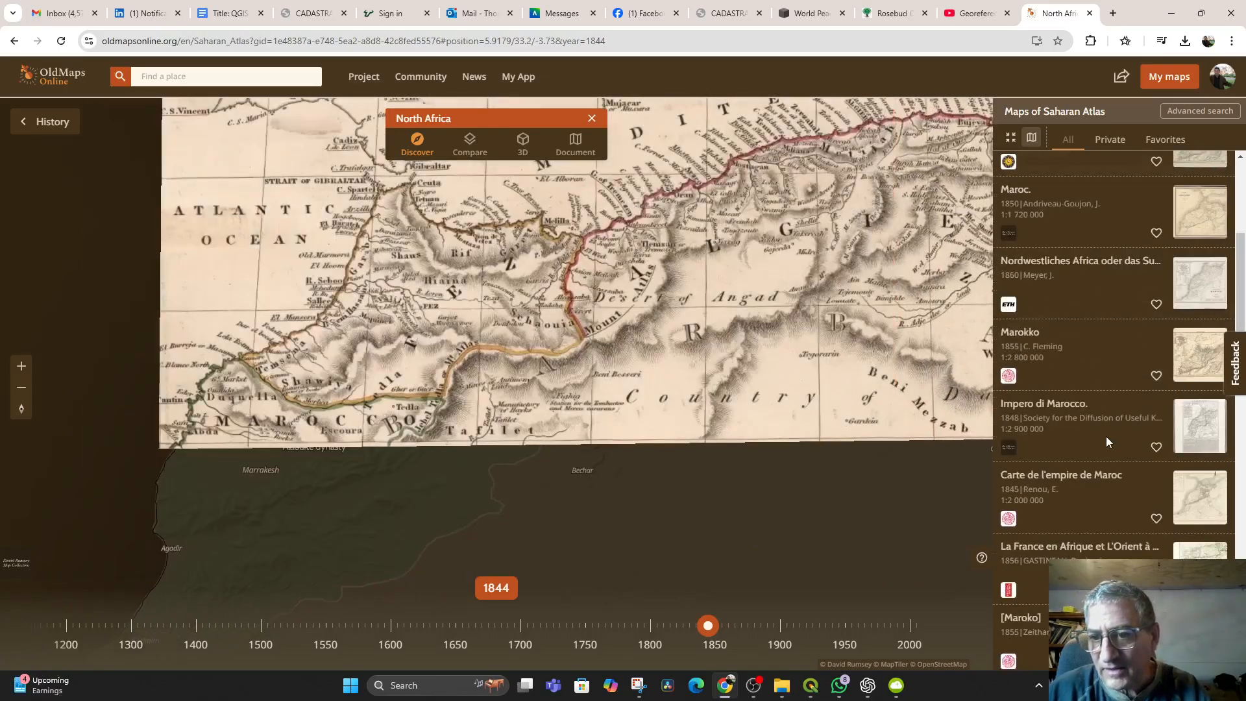
- Look further through the Saharan Atlas map list and display the 1856 Algeria Colonie Francaise map
scroll(1103, 438, down, 6)
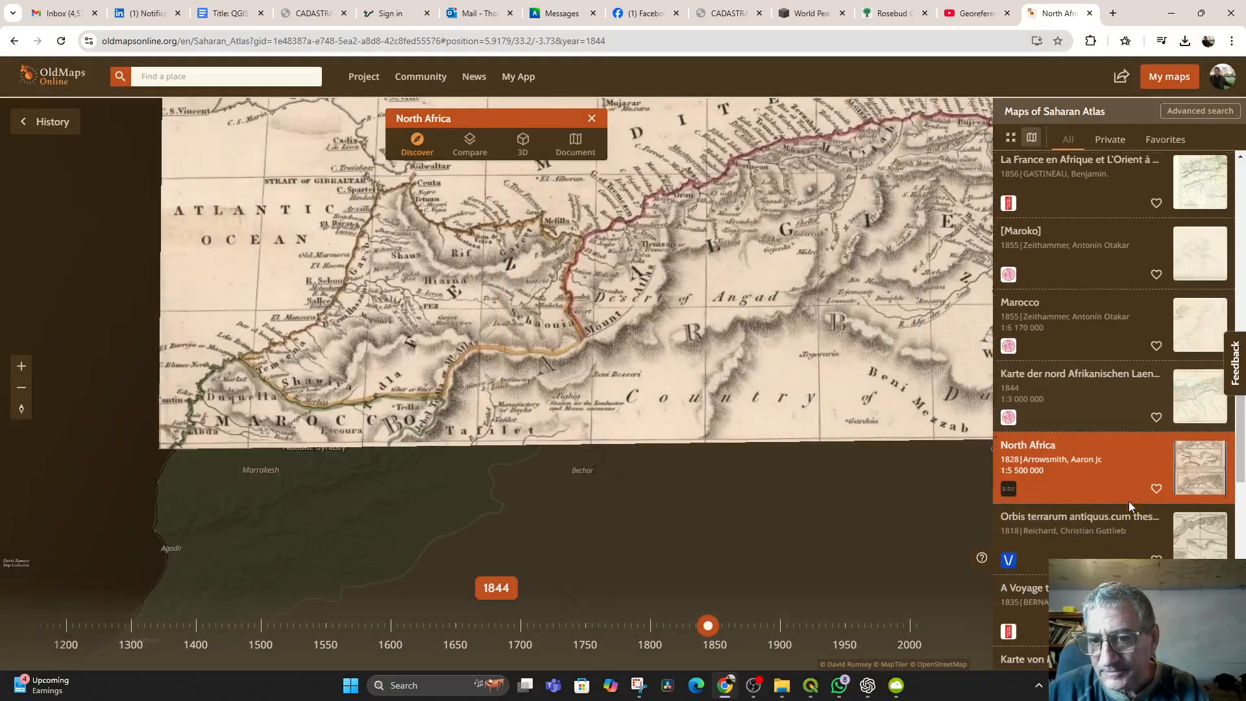
scroll(1132, 477, down, 9)
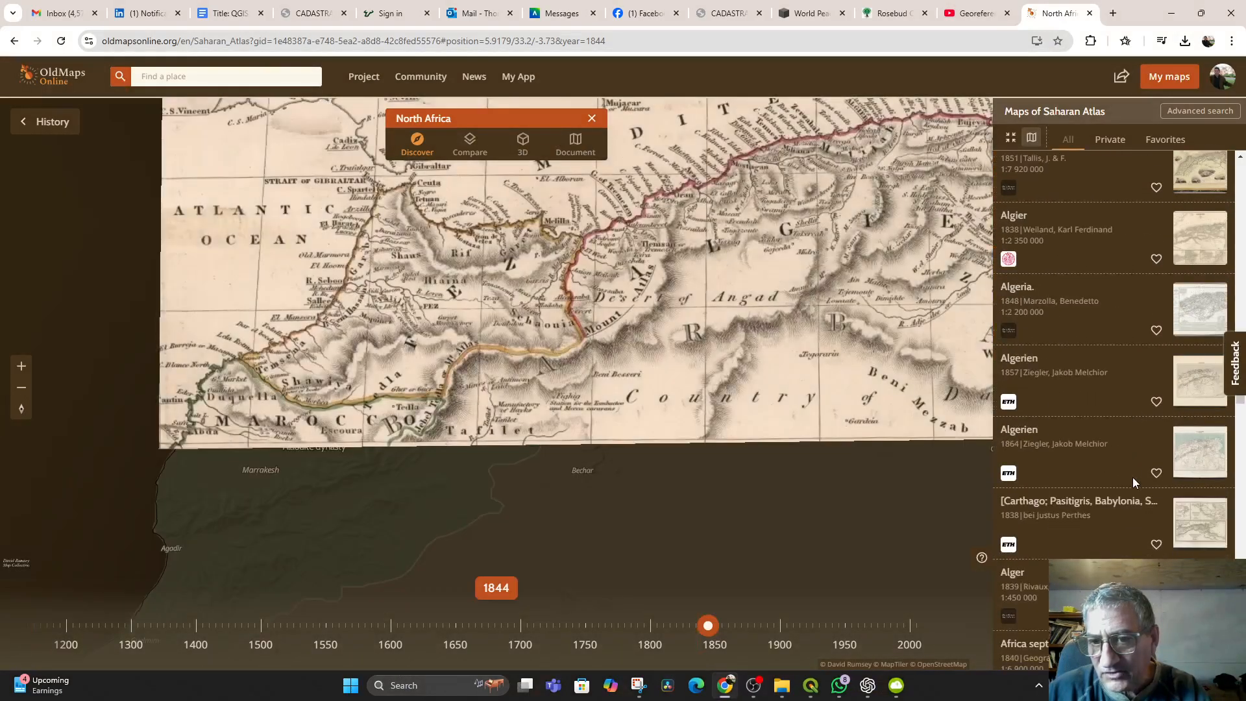
scroll(1132, 477, down, 8)
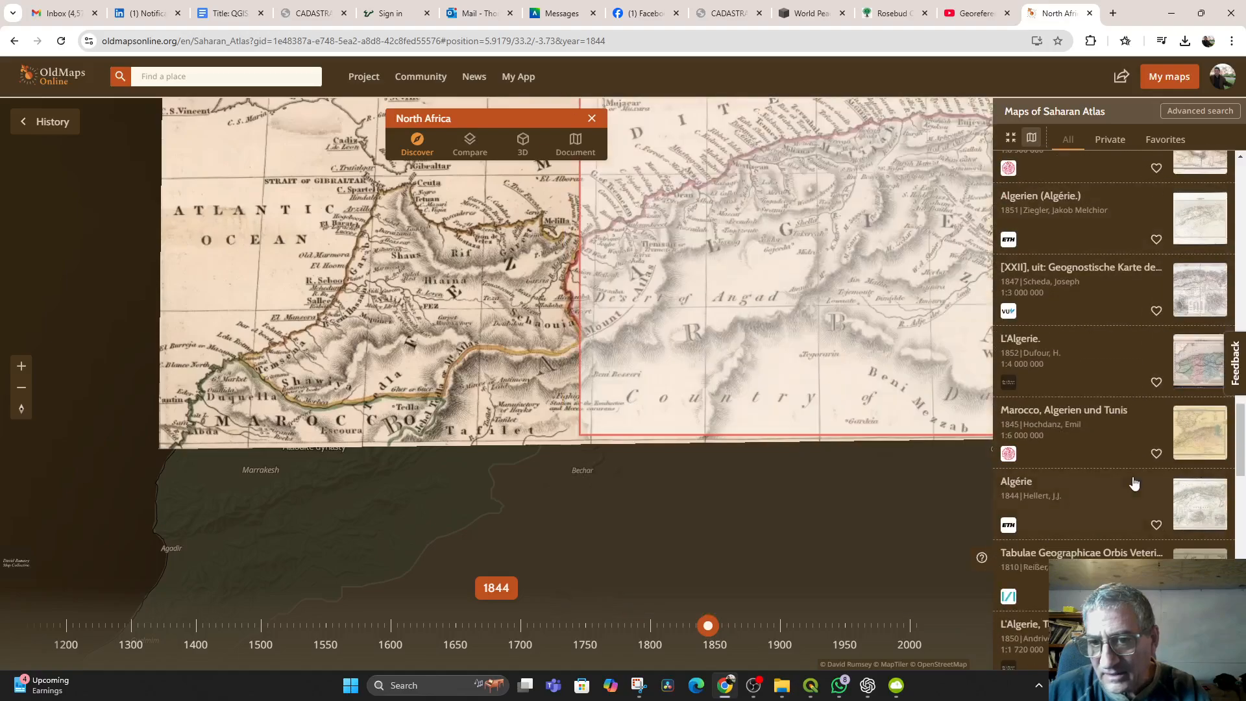
scroll(1131, 454, down, 5)
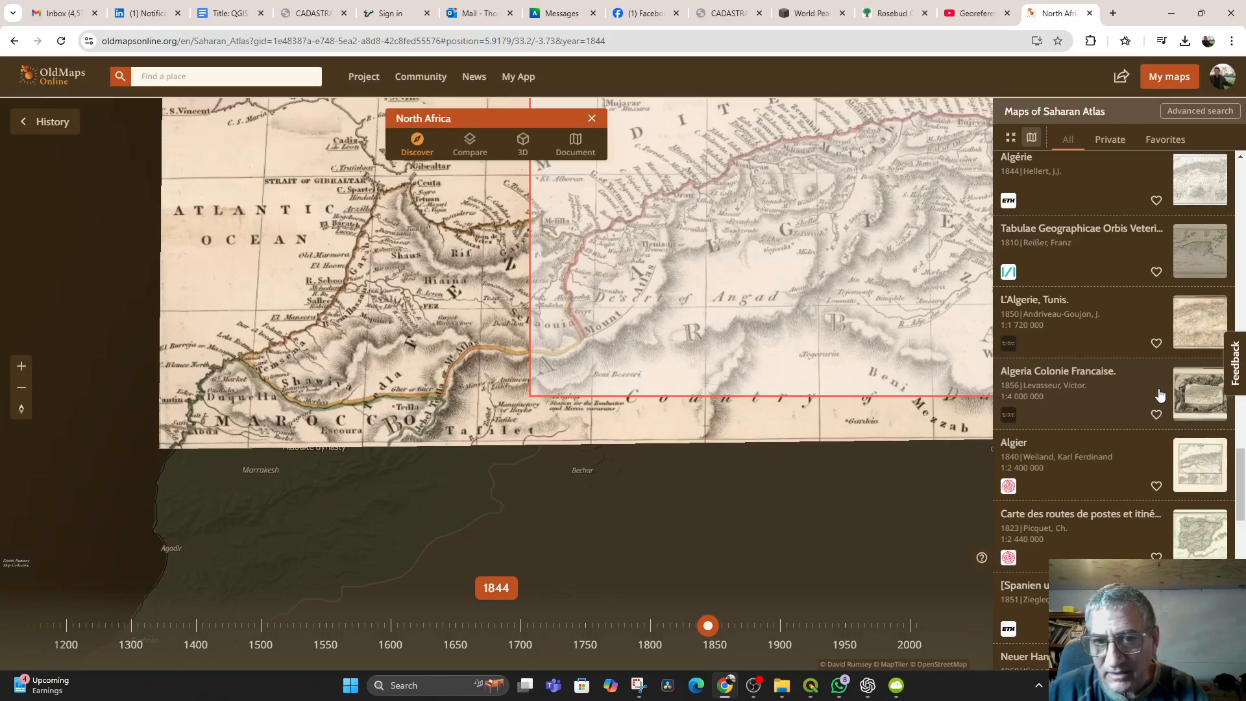
click(1179, 394)
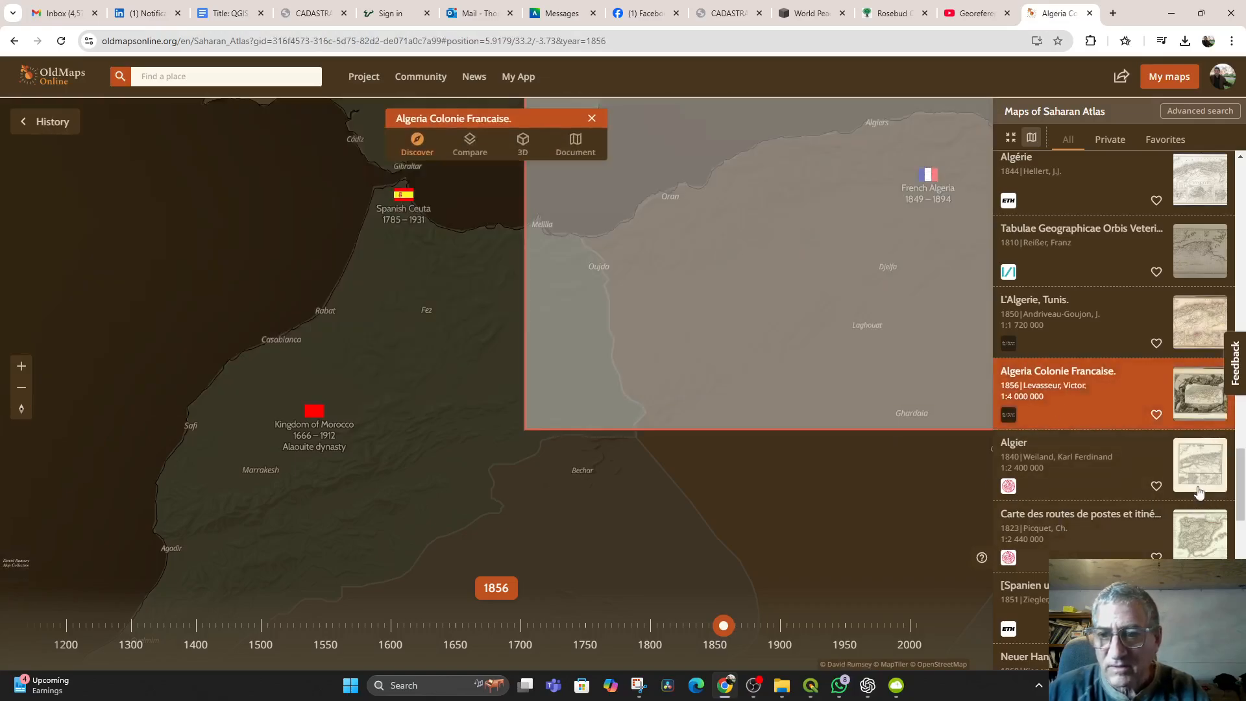
click(799, 343)
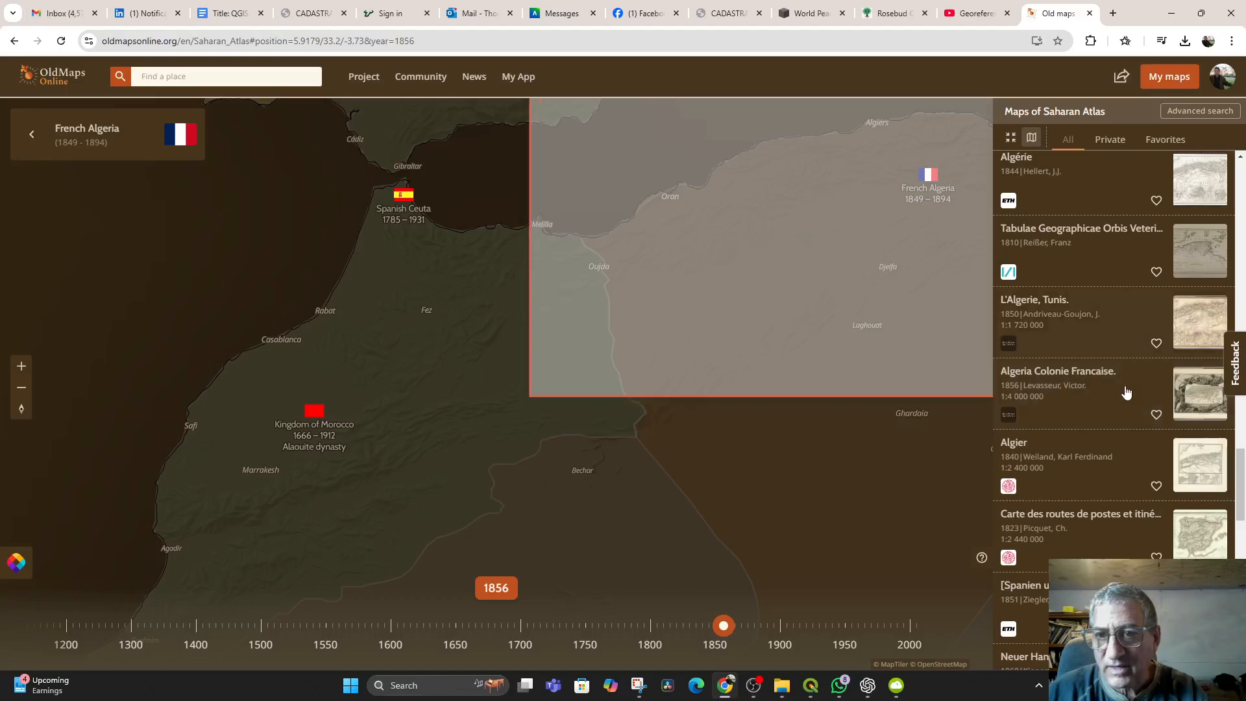
click(1130, 388)
- Find and select the 1828 map from The ancient history of the Egyptians, and bring its whole extent into view
scroll(1140, 510, down, 2)
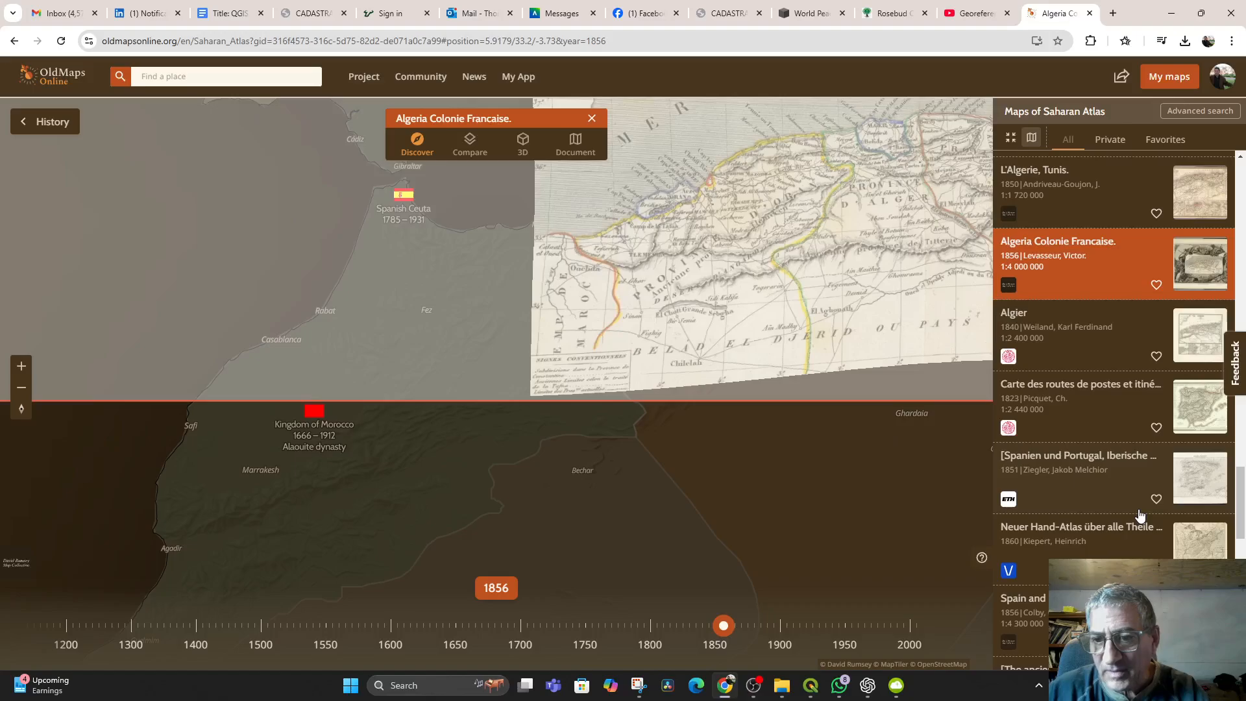
scroll(1141, 513, down, 1)
scroll(1140, 512, down, 3)
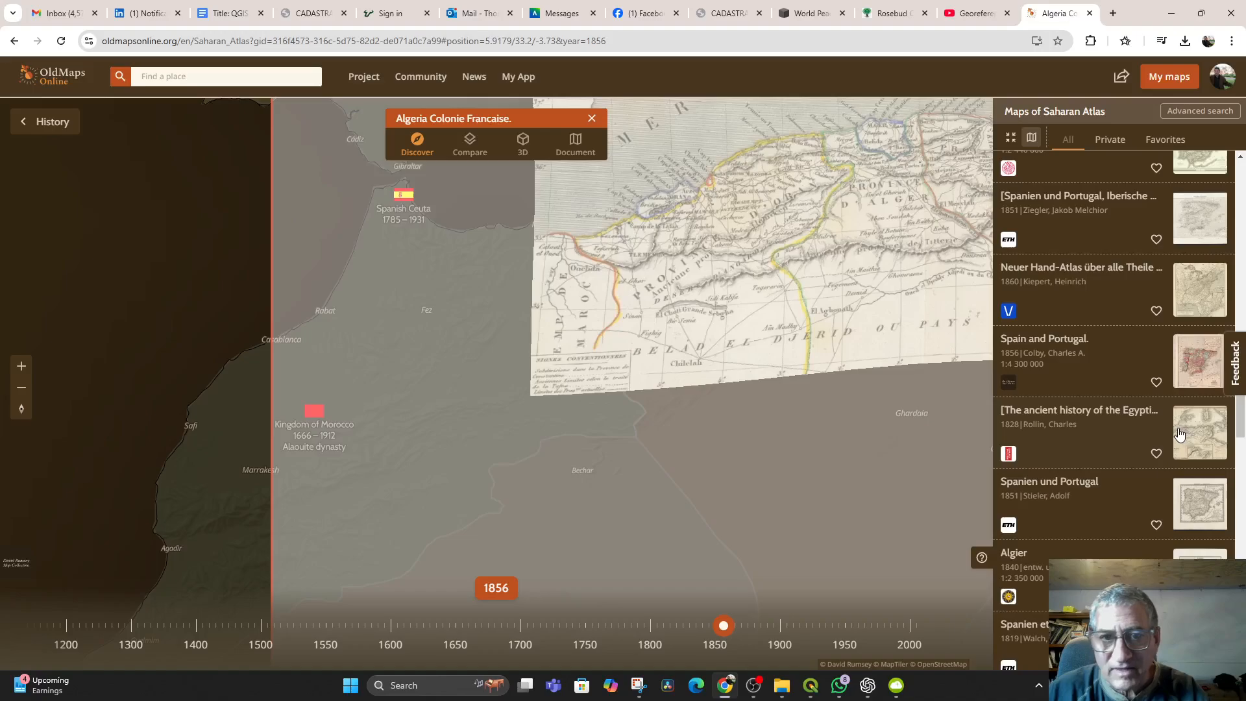
click(1178, 431)
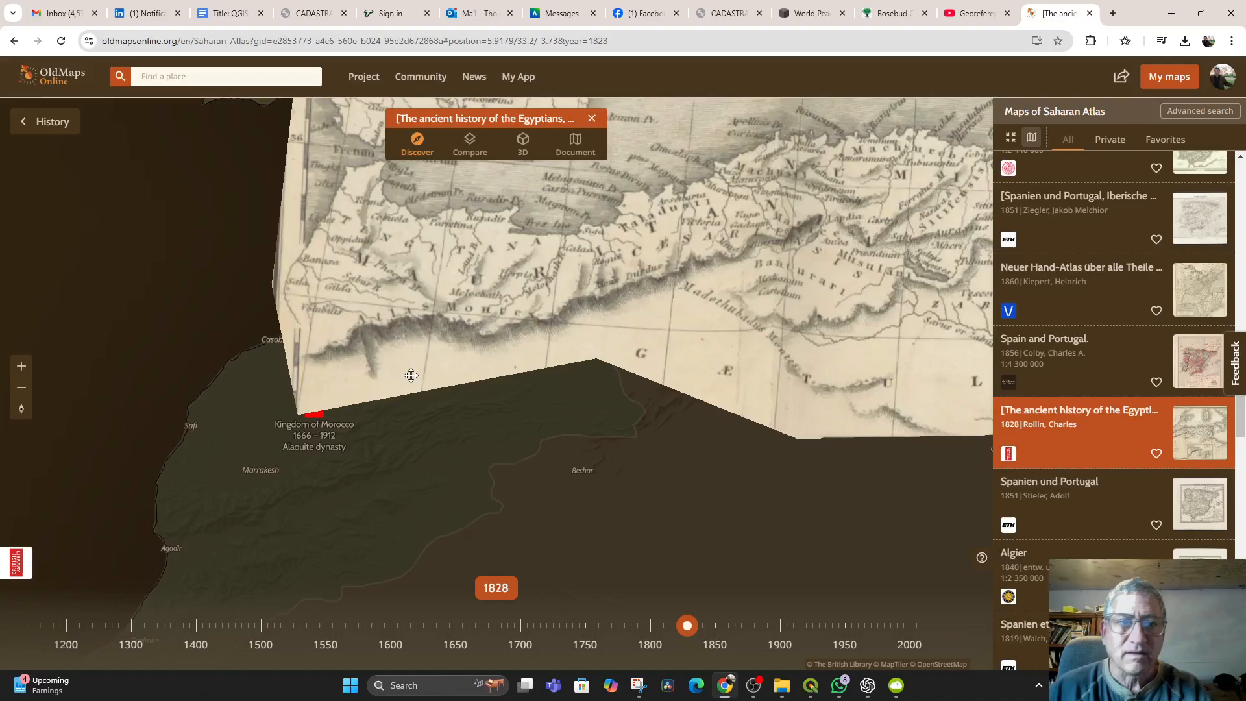
scroll(426, 363, down, 3)
scroll(426, 363, down, 4)
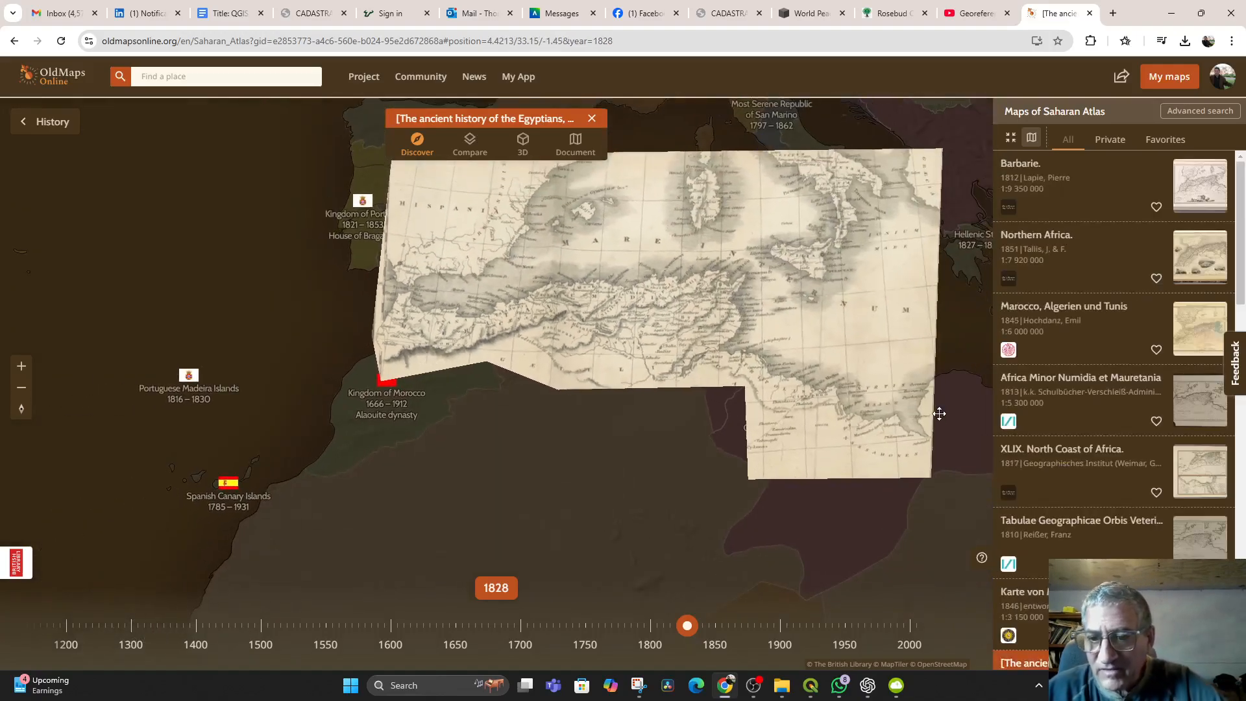
scroll(1137, 544, down, 1)
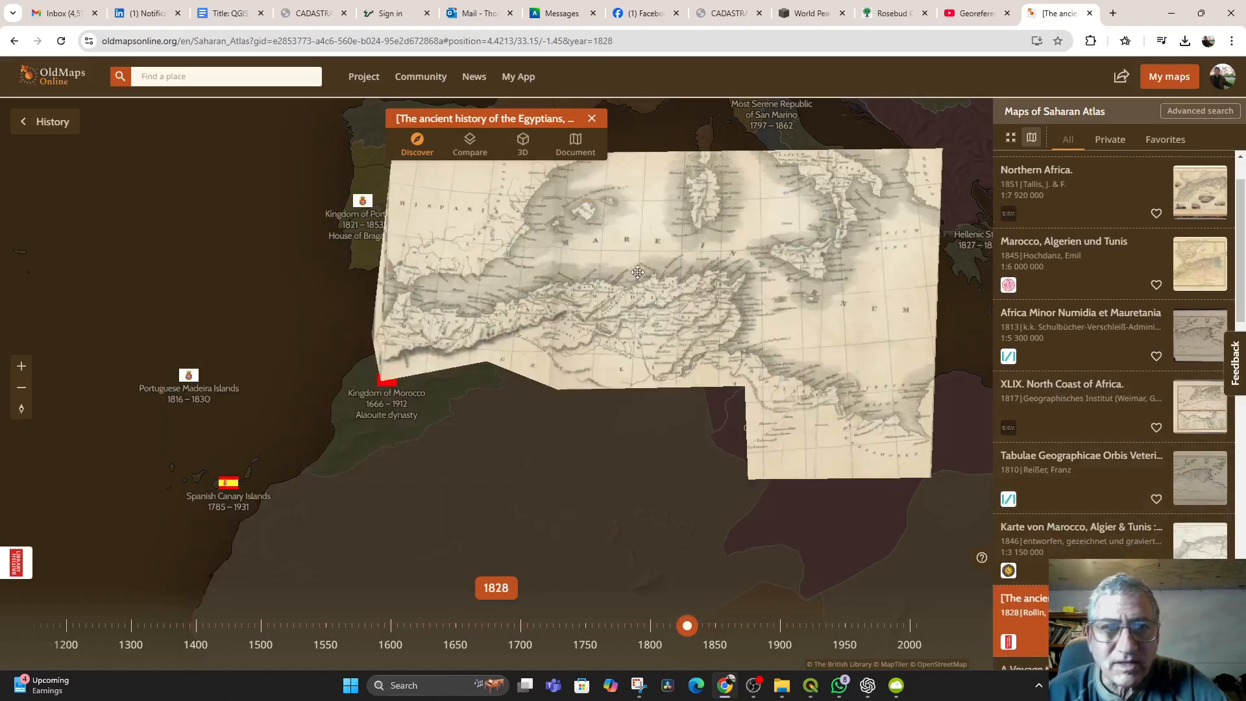
scroll(647, 283, up, 1)
- Inspect the 1828 ancient history map in 3D, dismiss the Beylik of Tunis article, and return to Discover mode
click(528, 150)
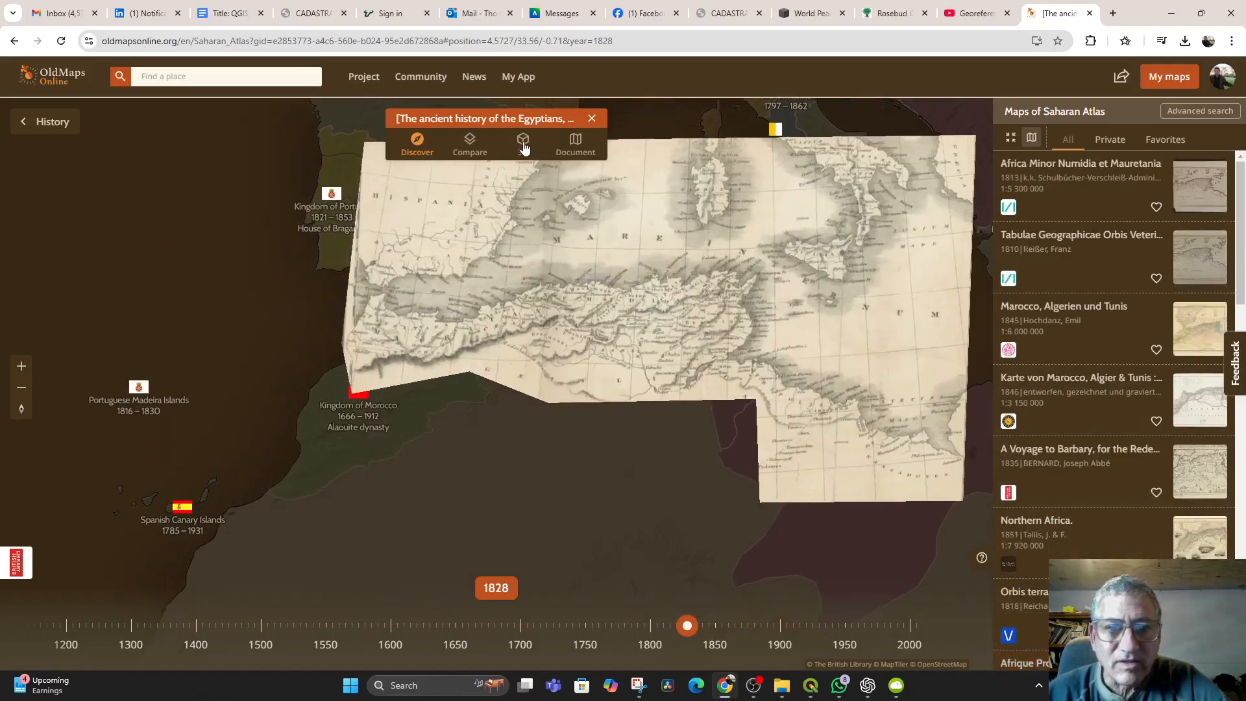
click(700, 359)
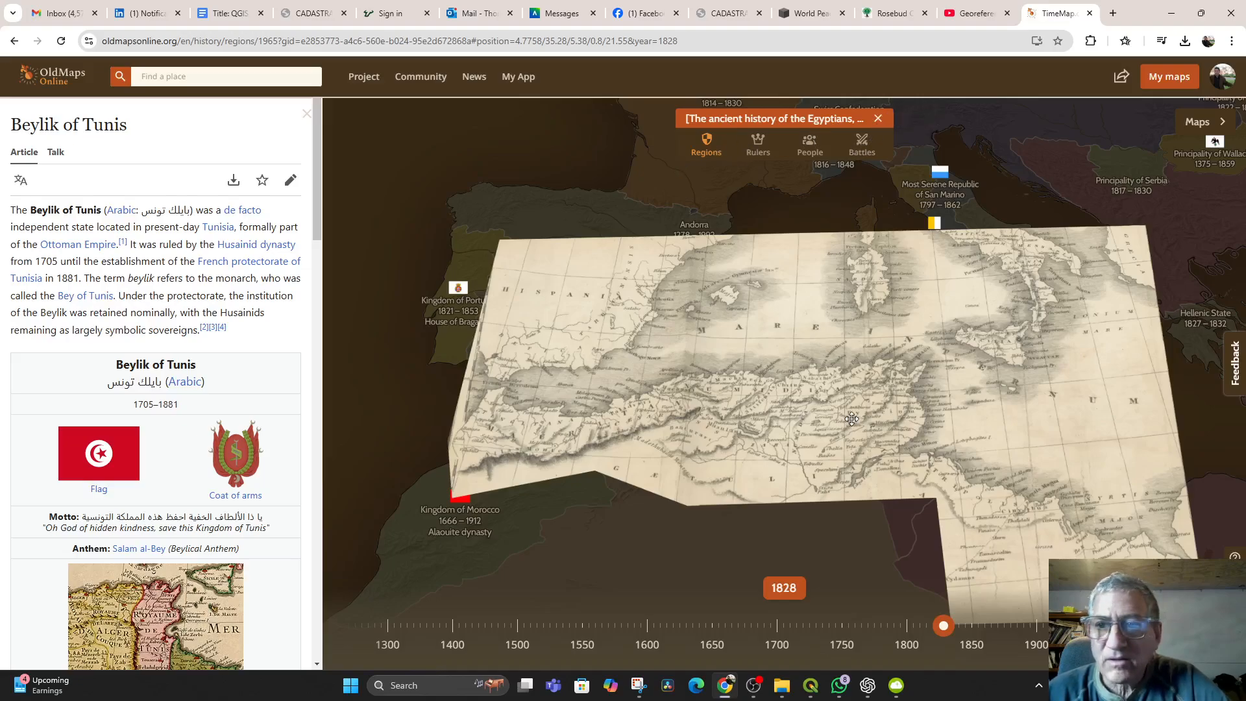
click(306, 119)
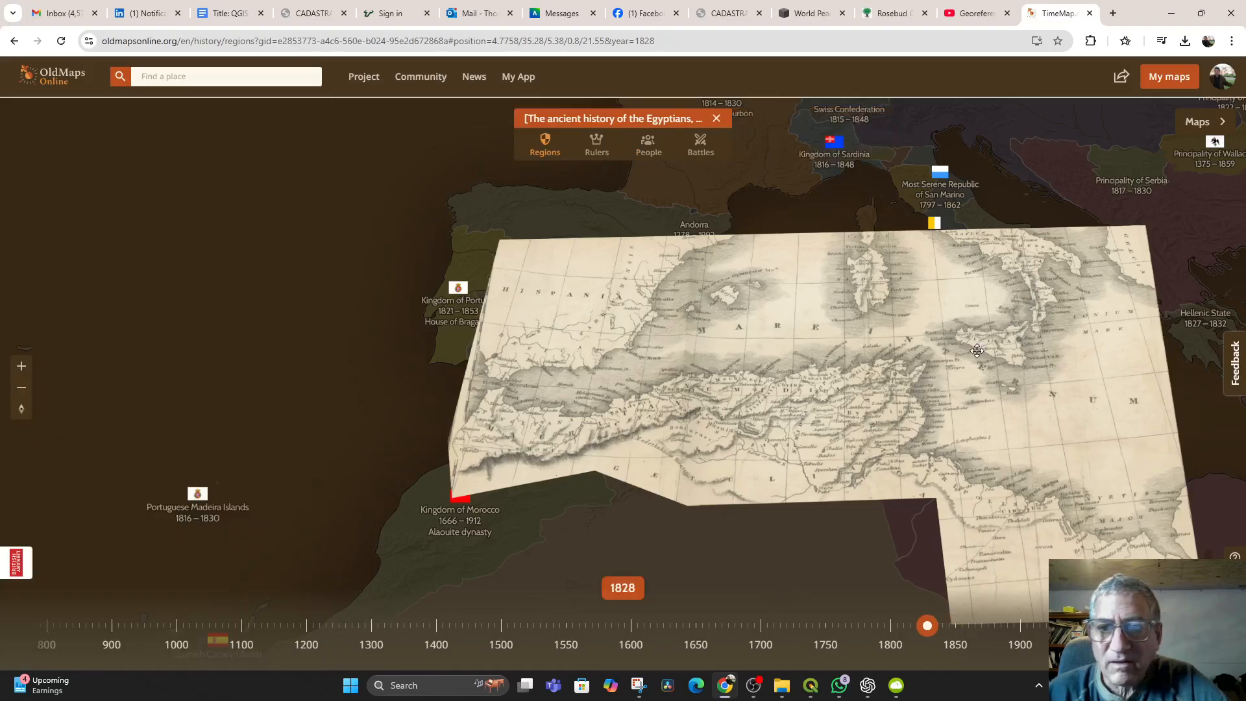
scroll(711, 302, up, 5)
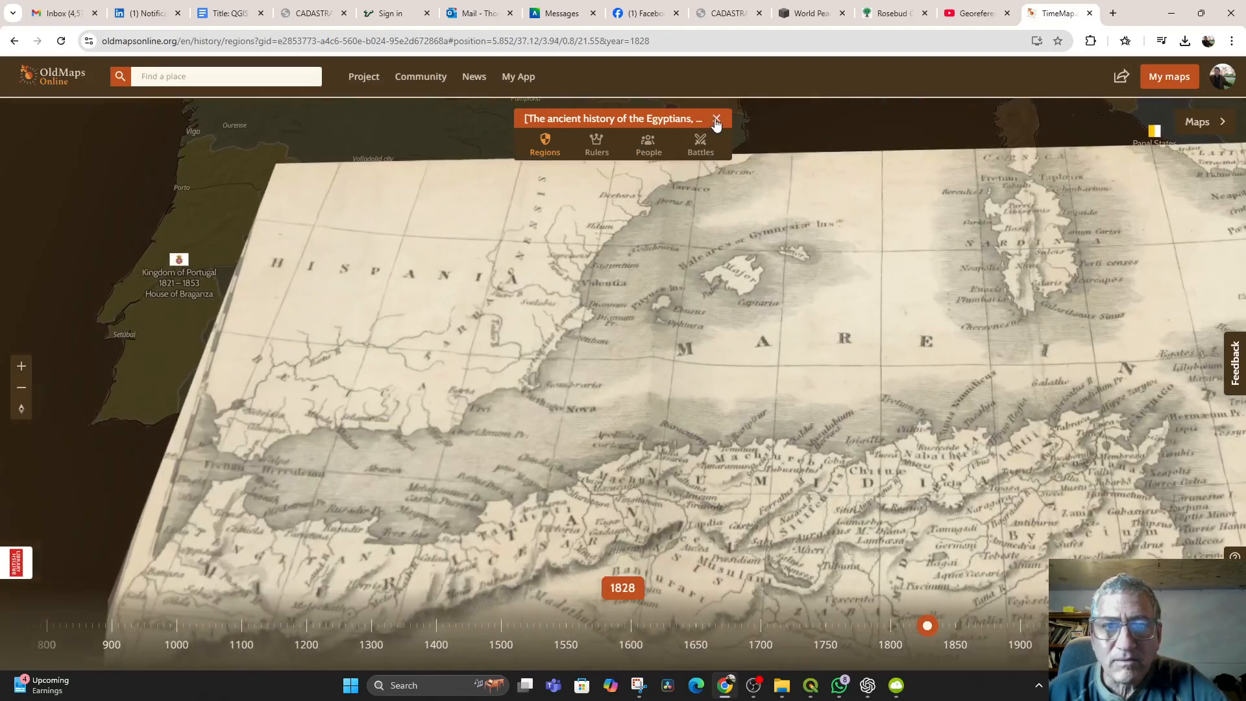
click(716, 118)
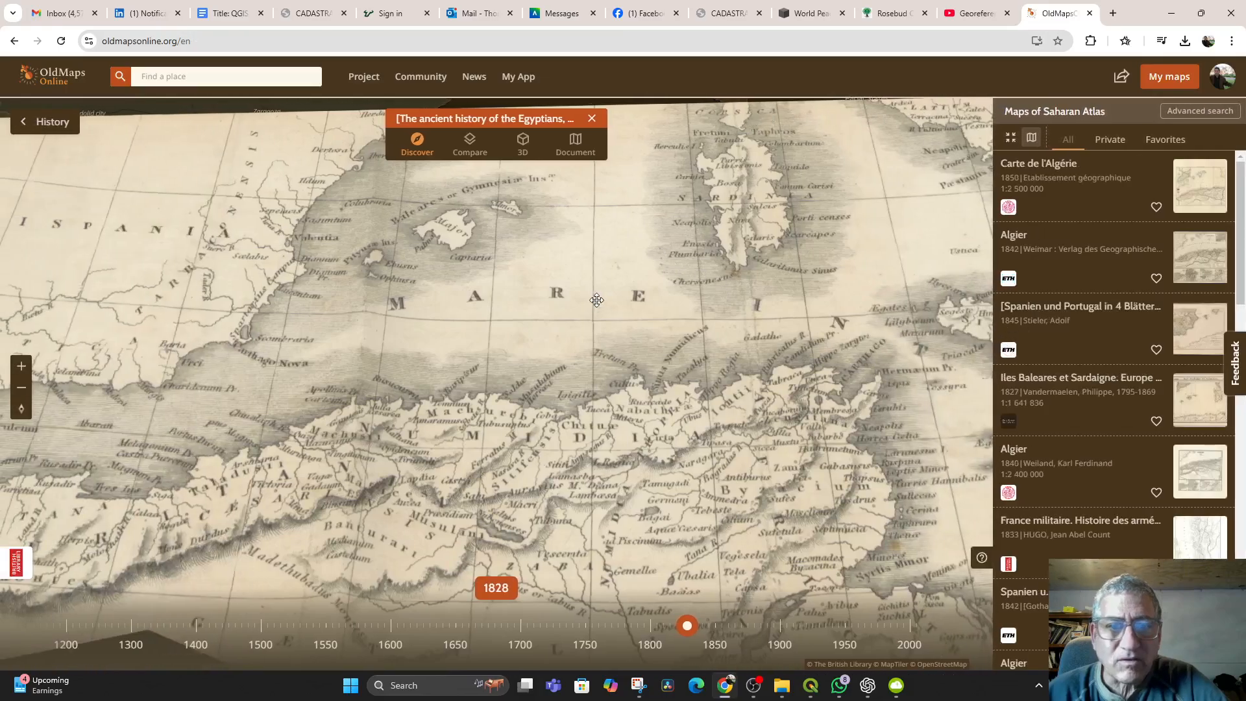
- Show the original scan of the 1828 ancient history map in Document mode
scroll(602, 303, down, 3)
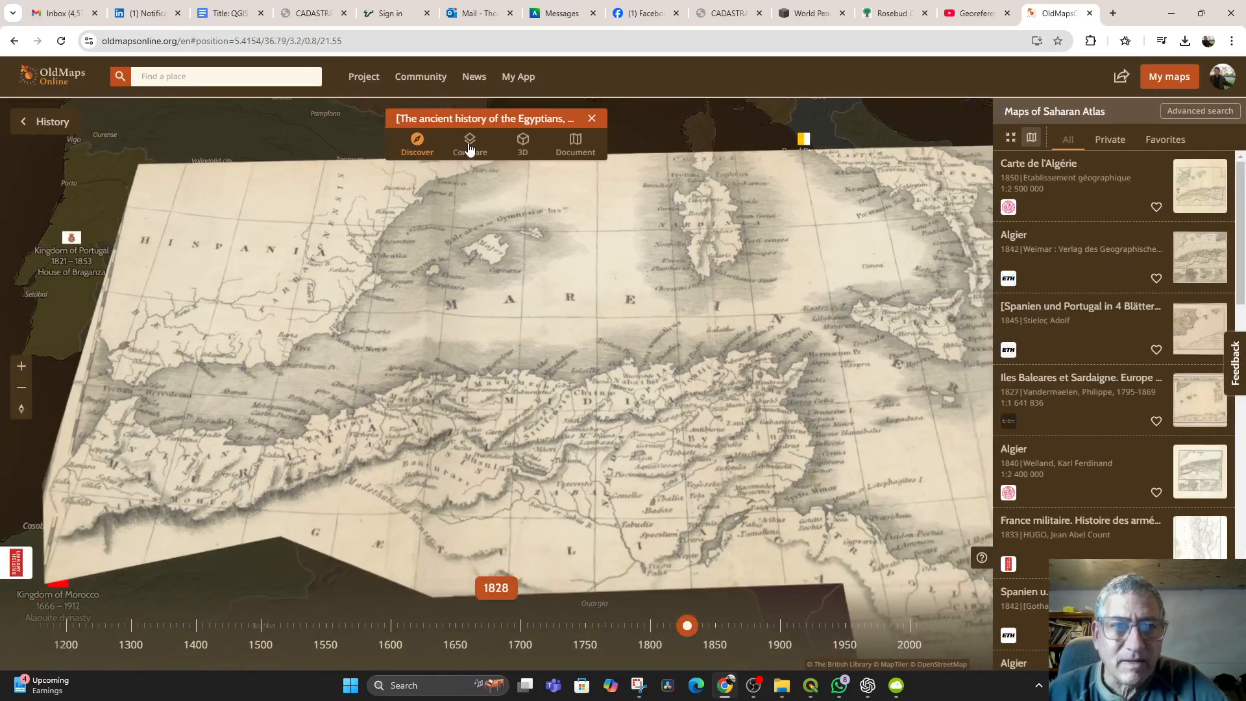
click(575, 144)
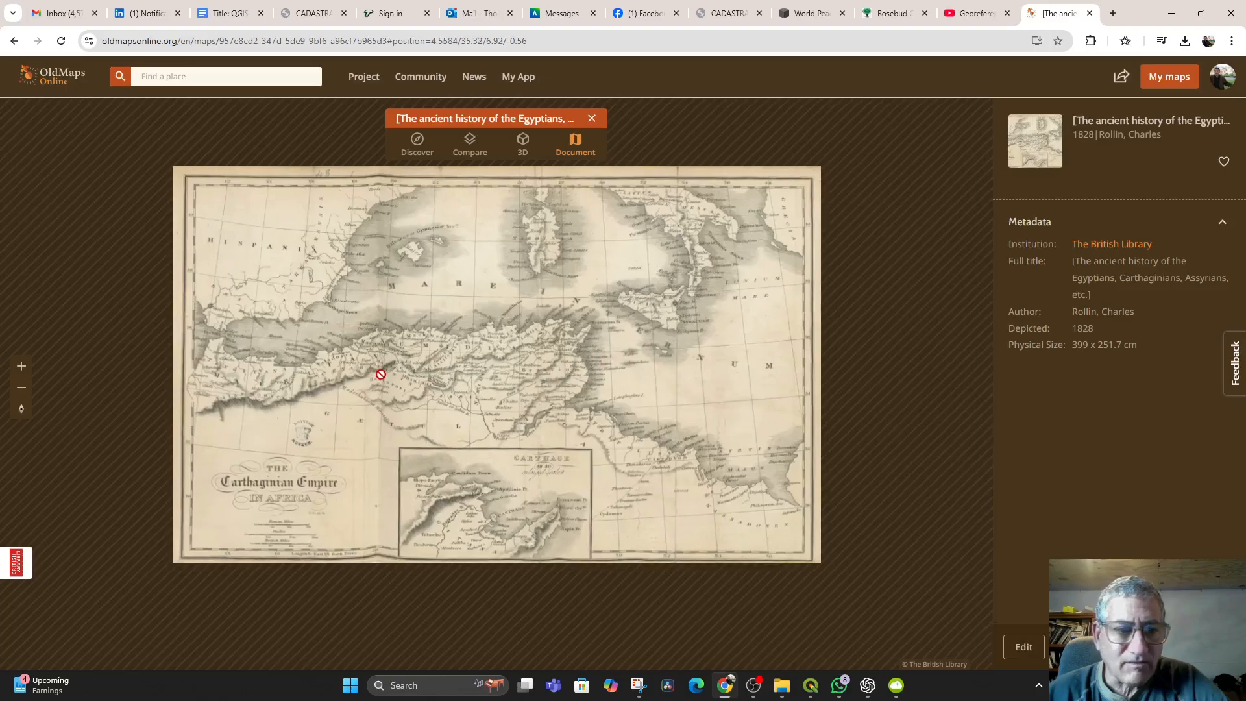
click(529, 686)
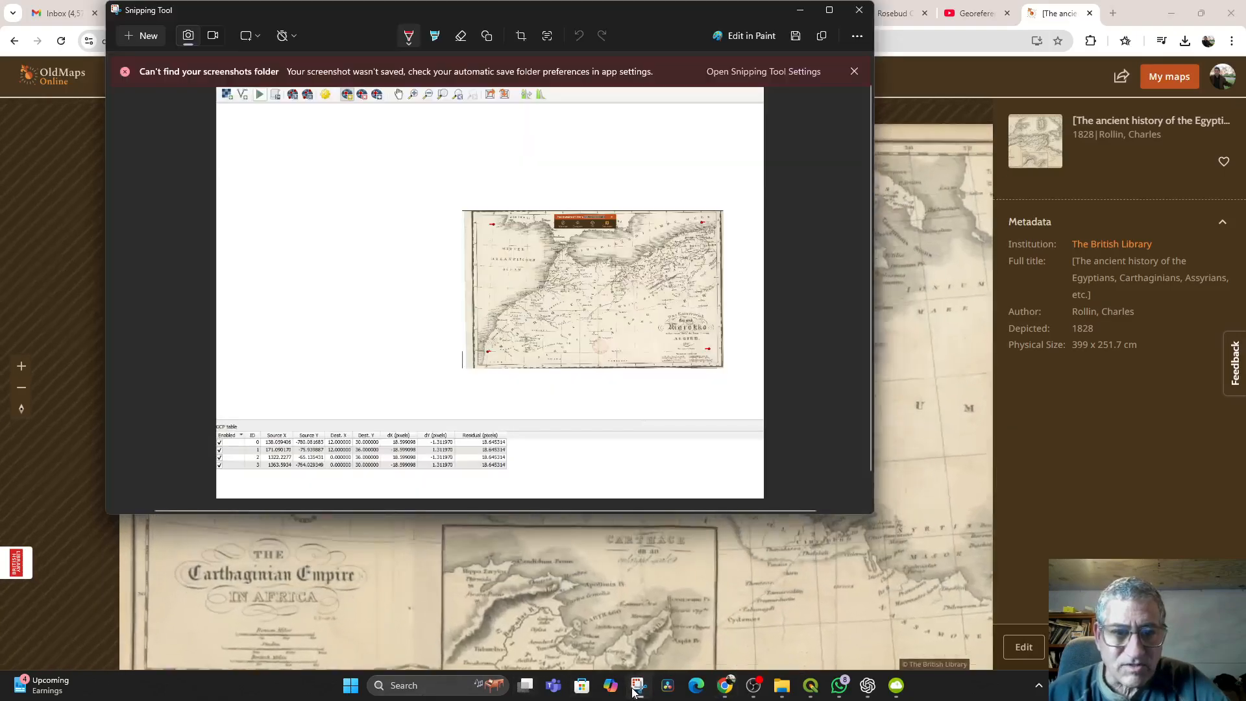
click(139, 36)
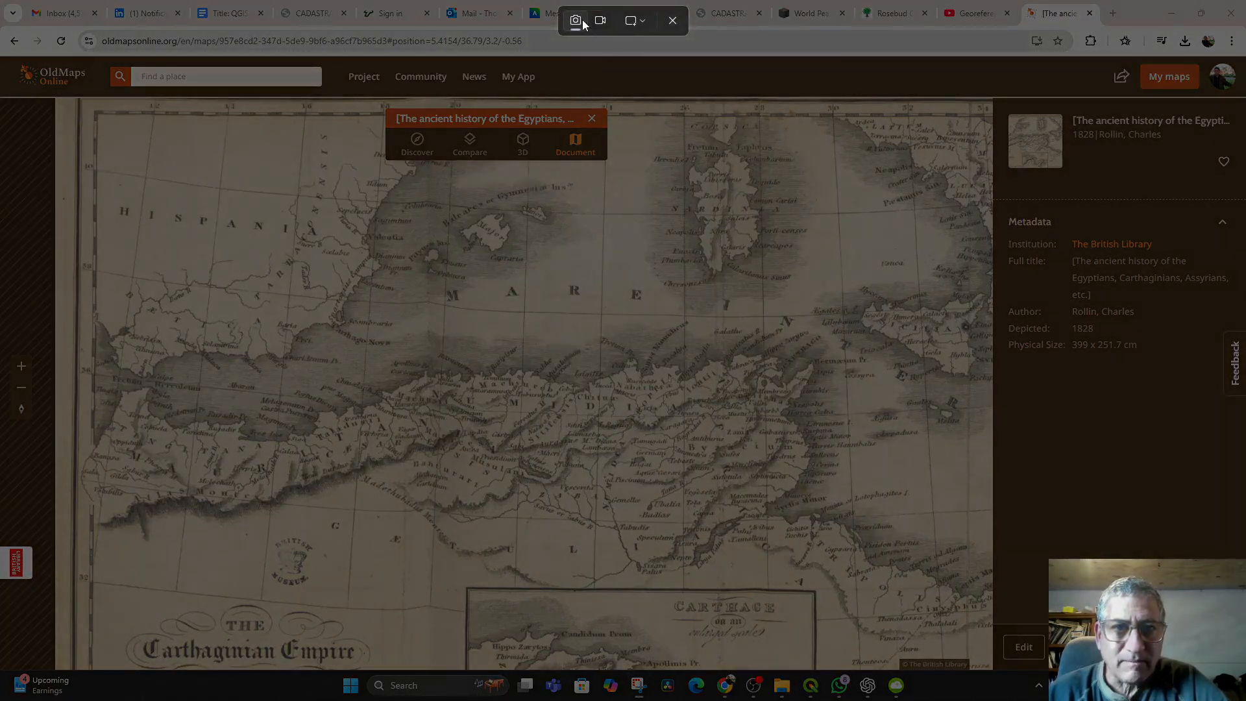
click(673, 20)
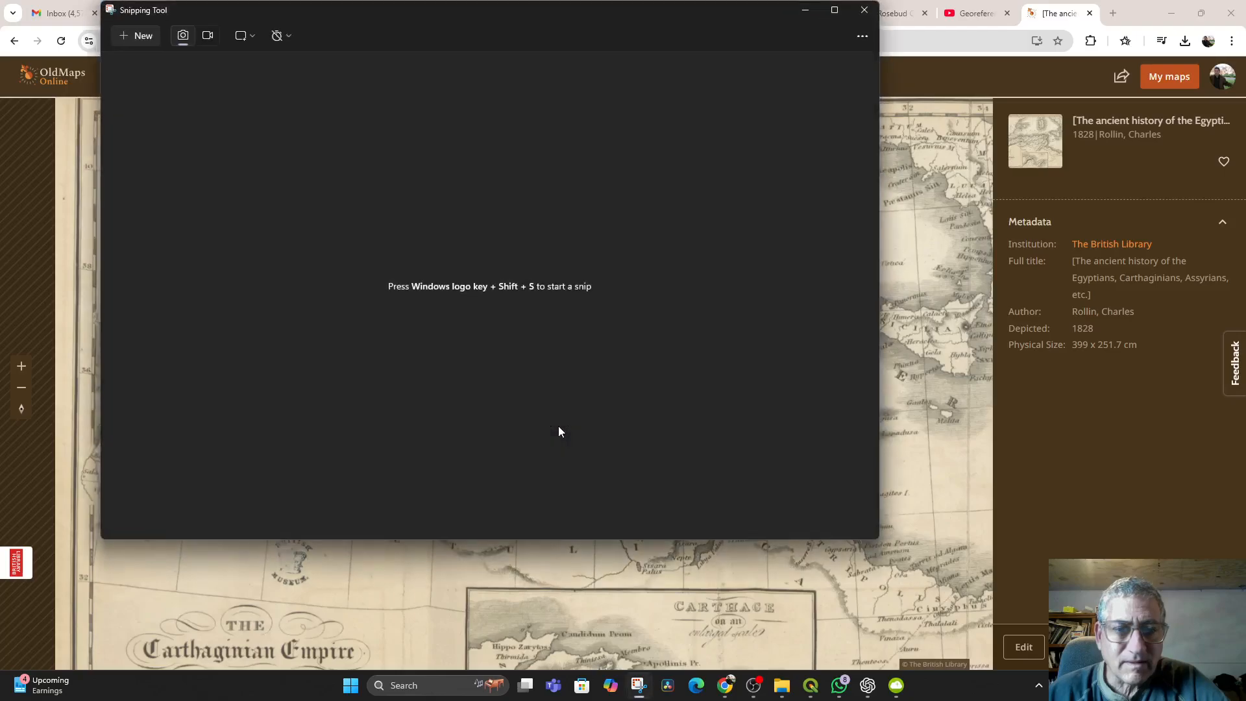
click(864, 9)
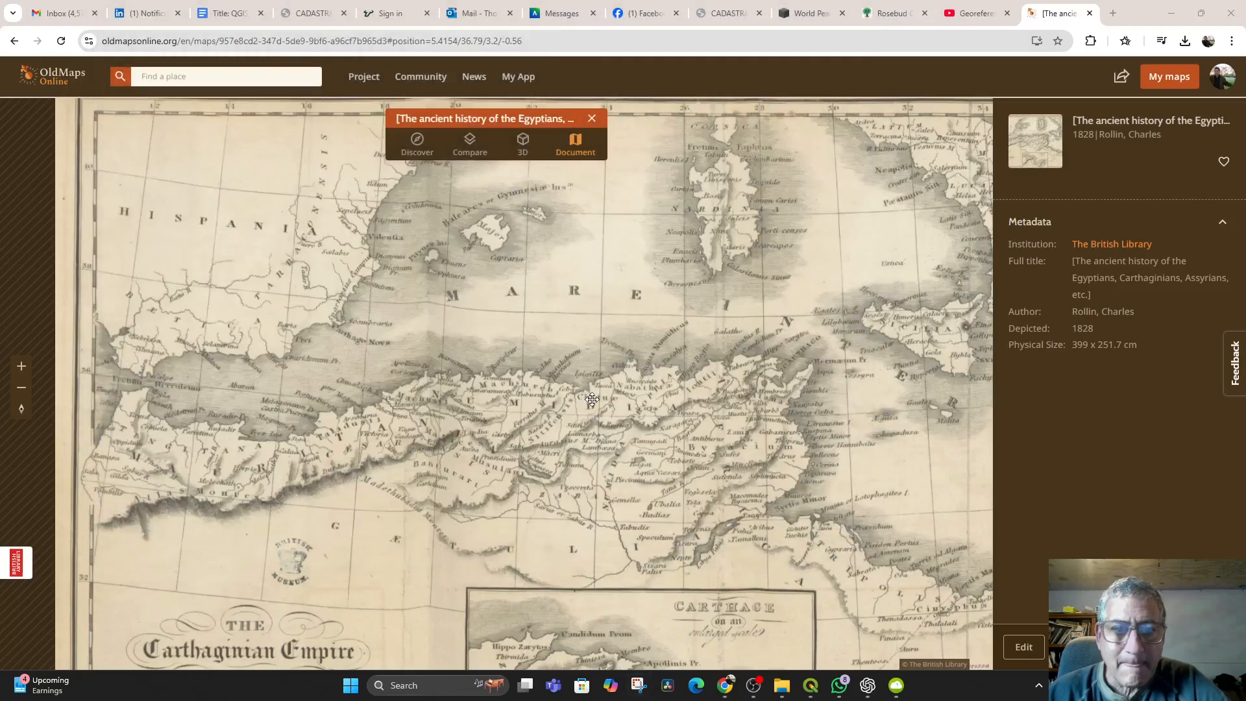
- Fit the whole Carthaginian Empire scan in view and capture it from corner to corner with Snipping Tool
scroll(614, 402, down, 1)
scroll(614, 403, down, 2)
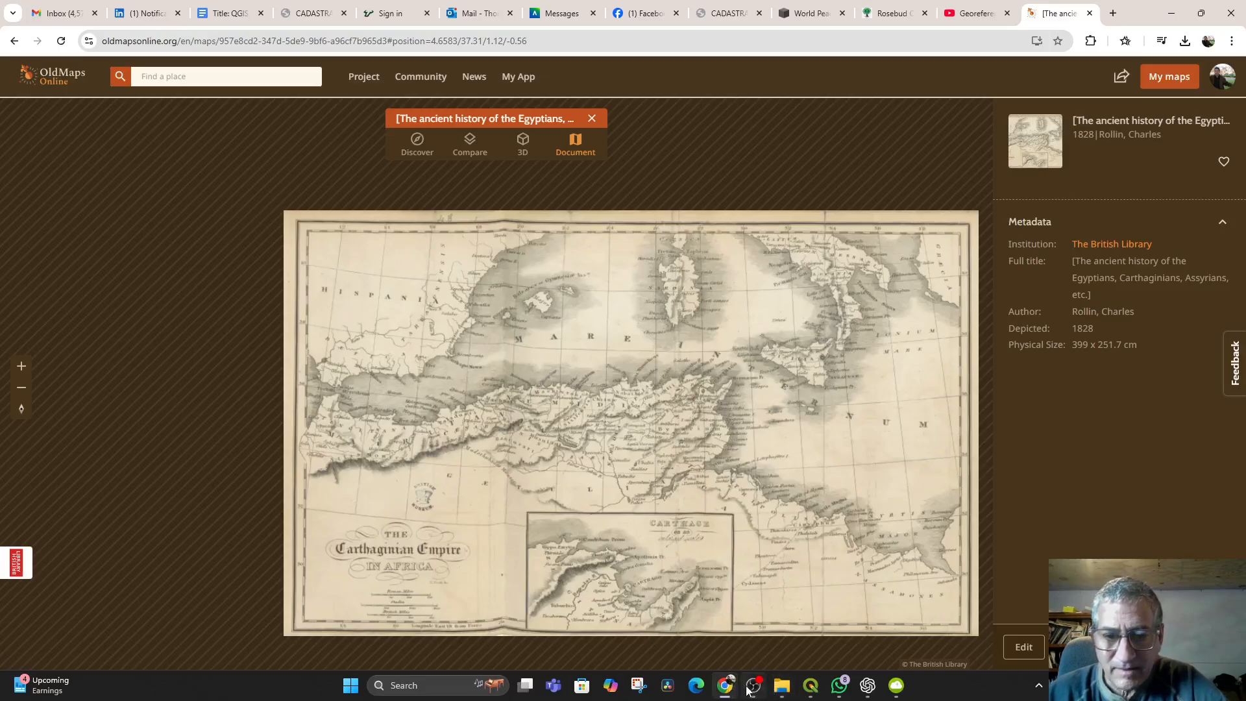
click(640, 688)
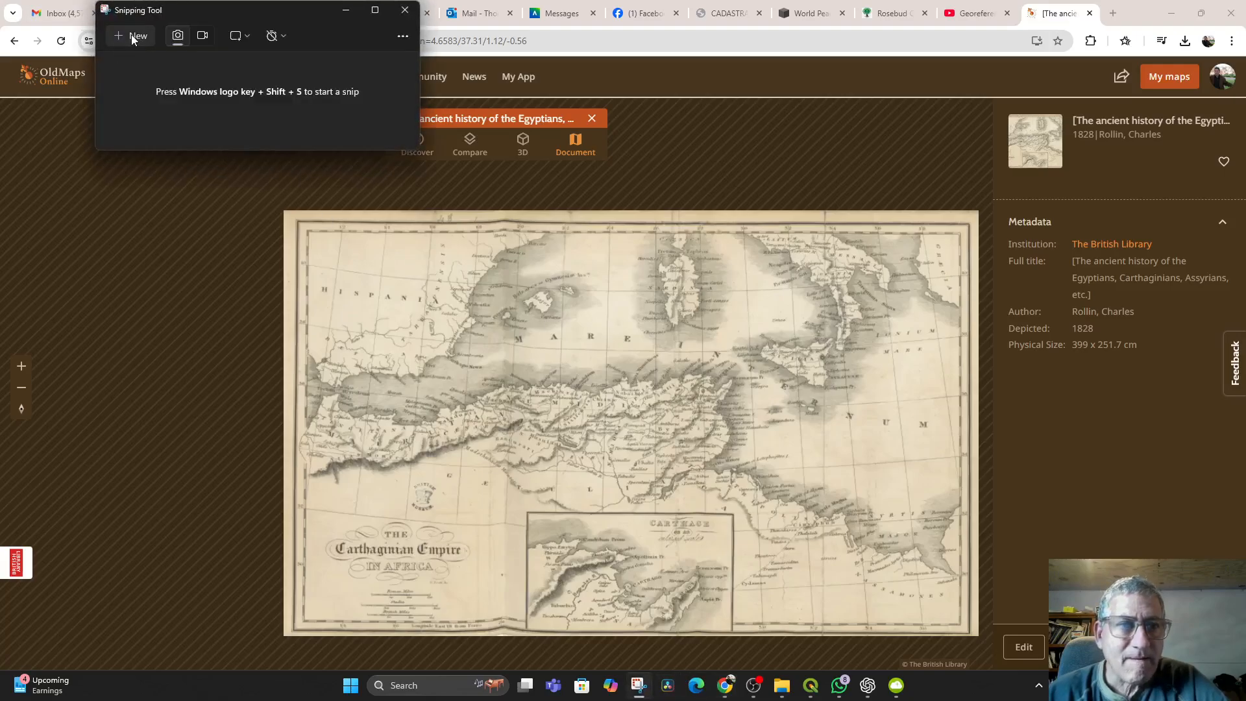
click(136, 35)
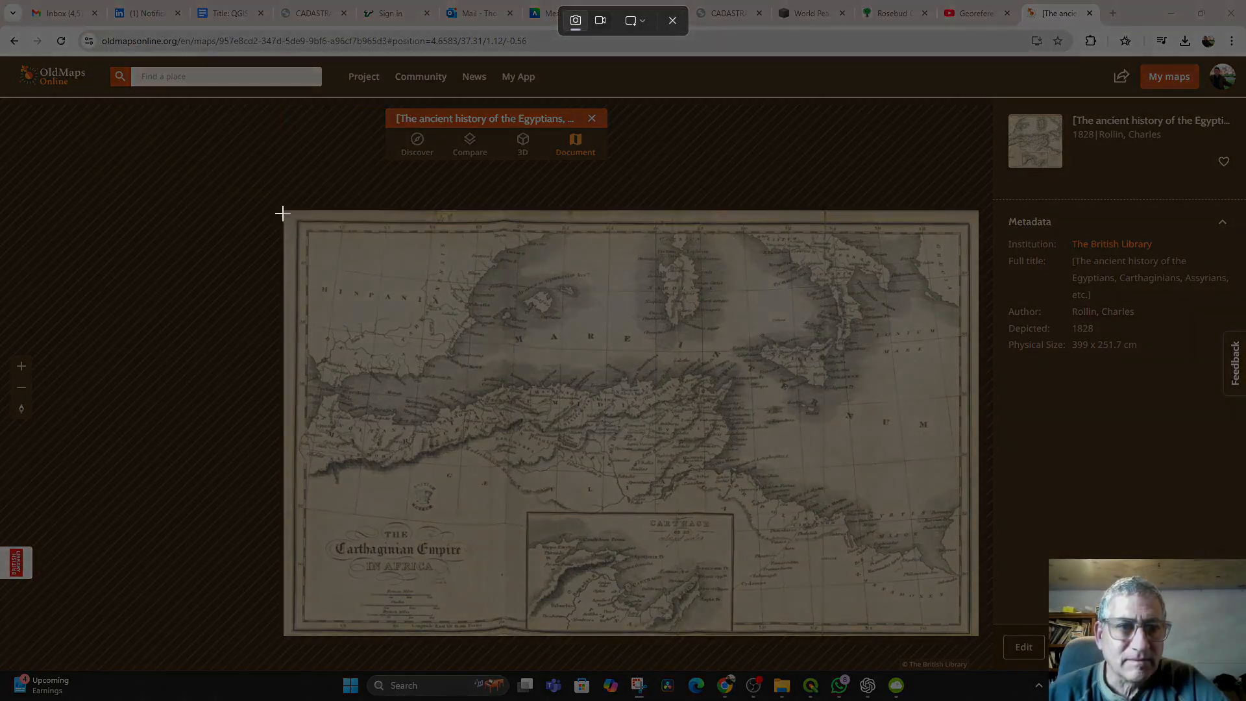
drag(285, 210, 974, 636)
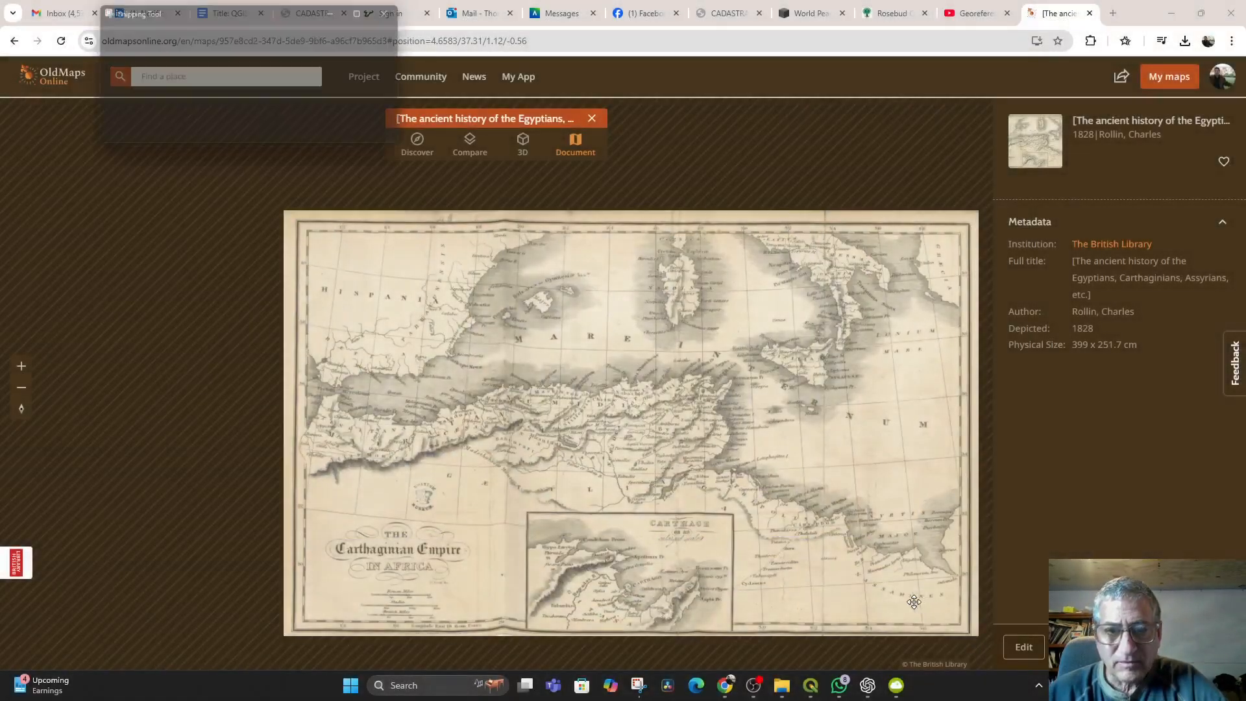
scroll(571, 392, up, 2)
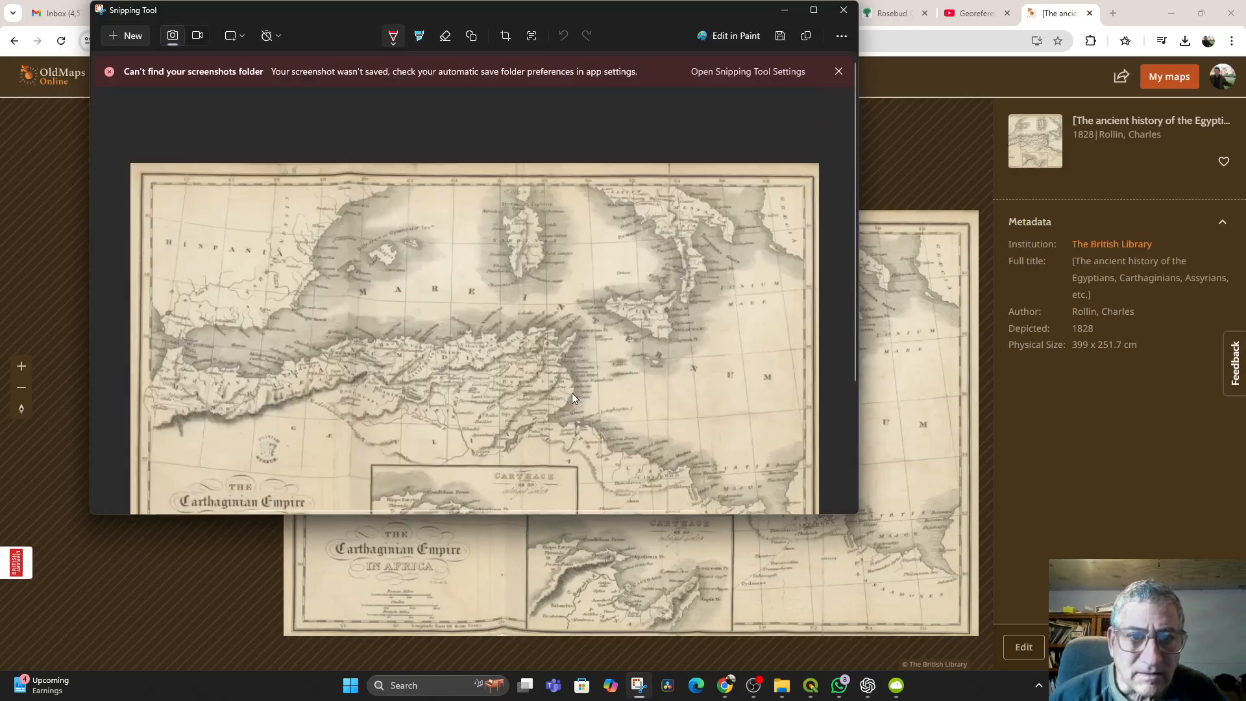
scroll(571, 392, down, 4)
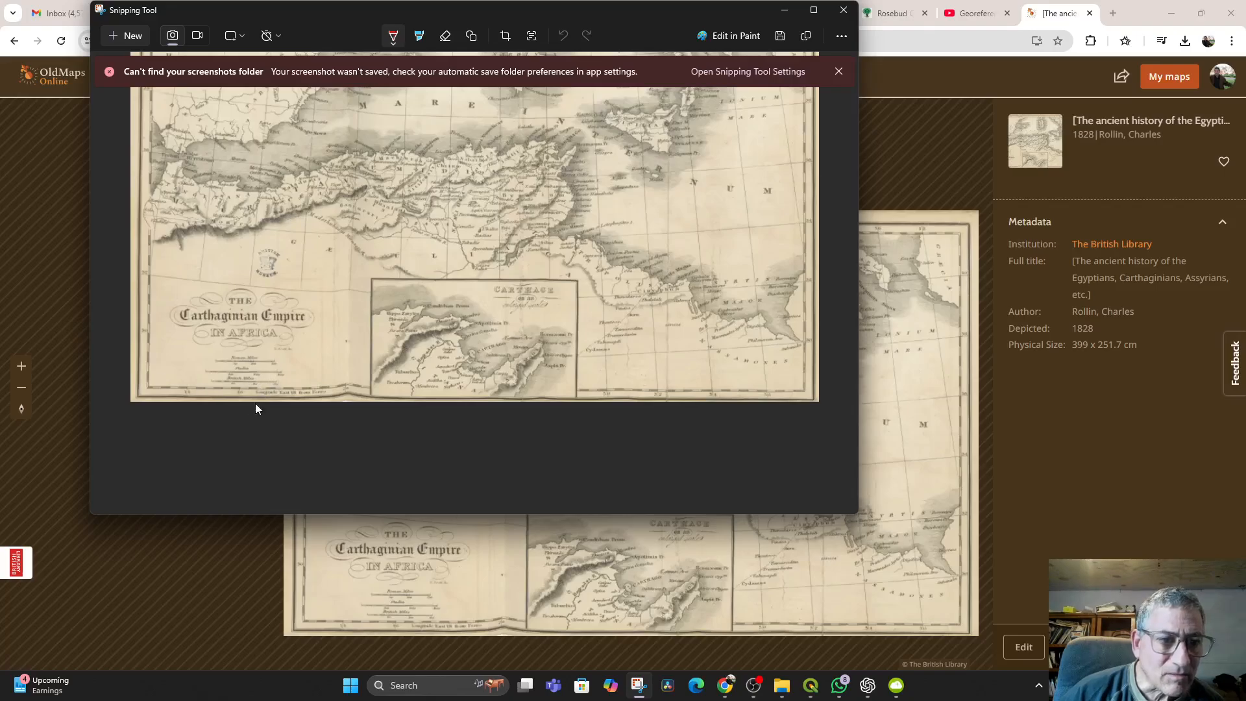
- Save the captured map as a PNG named Egyptian Empire in the Old Maps folder
right_click(557, 226)
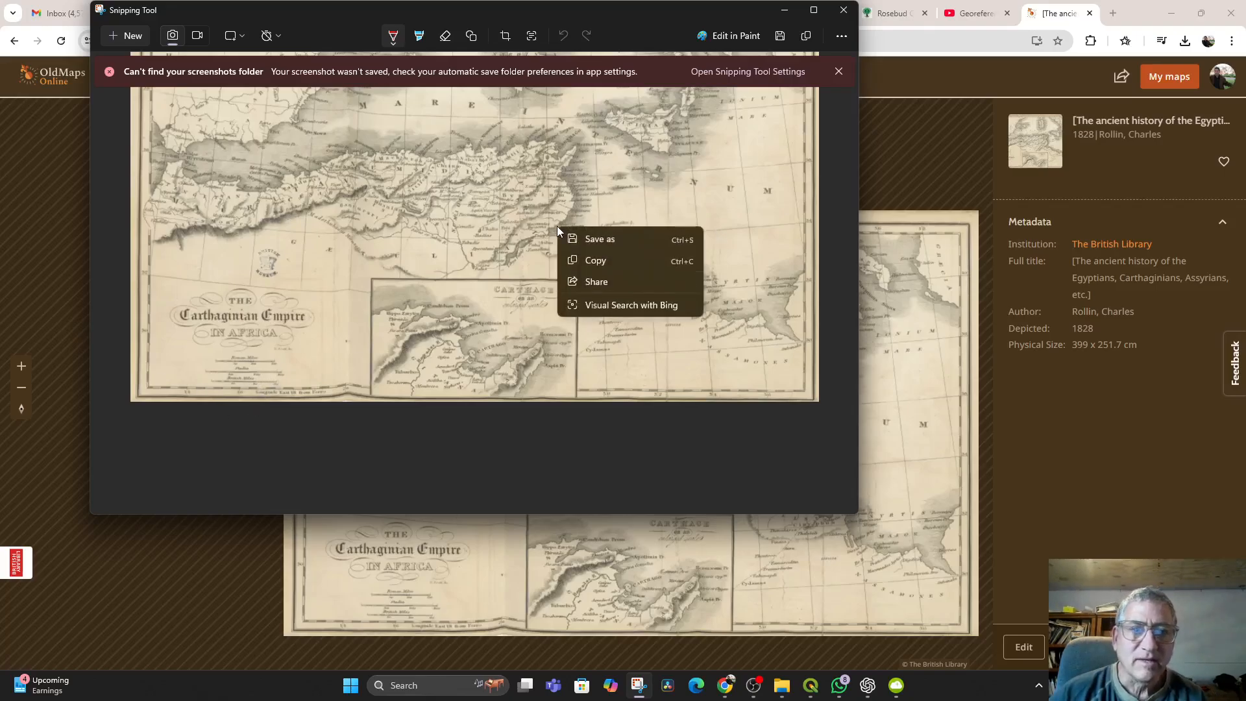
click(615, 240)
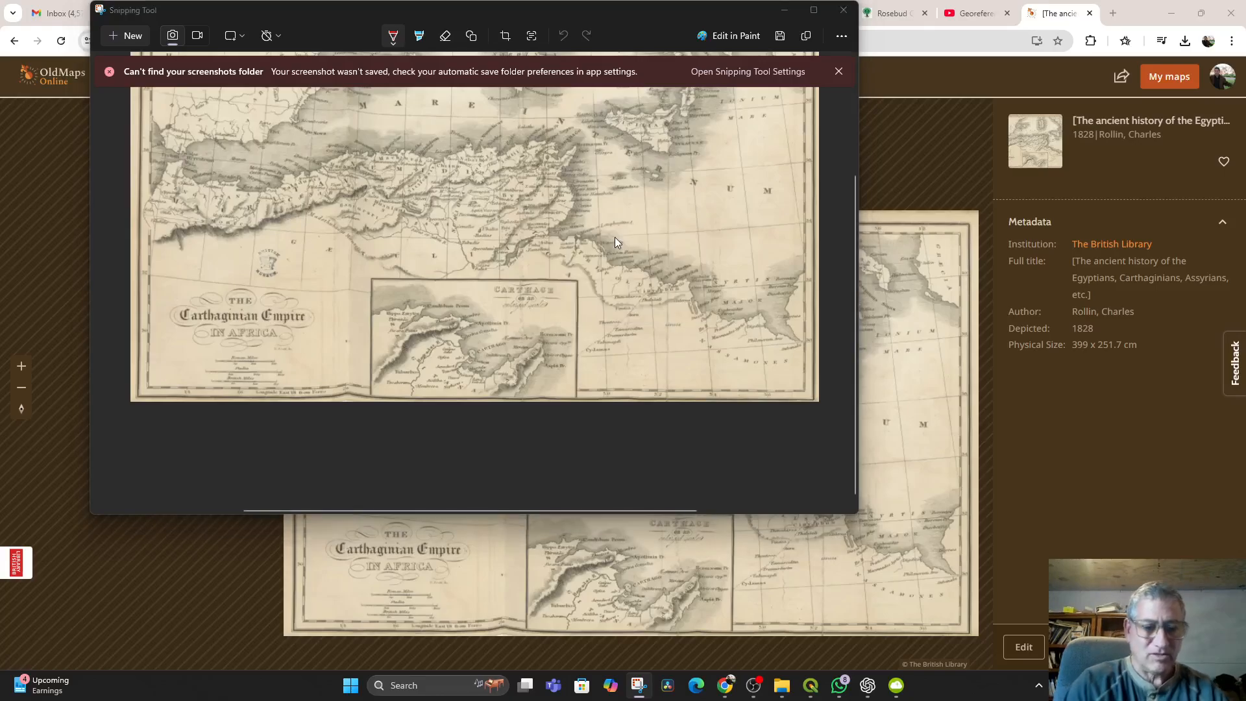
text(E)
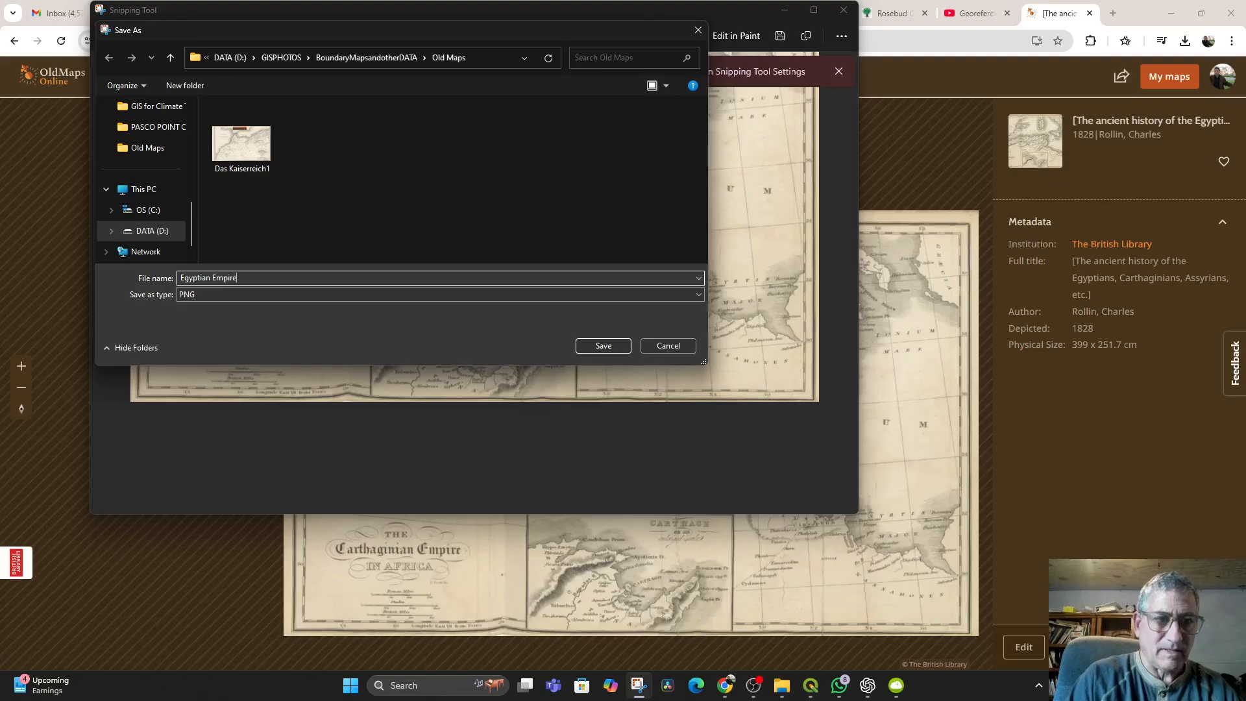
text(gyptian Empire)
key(Return)
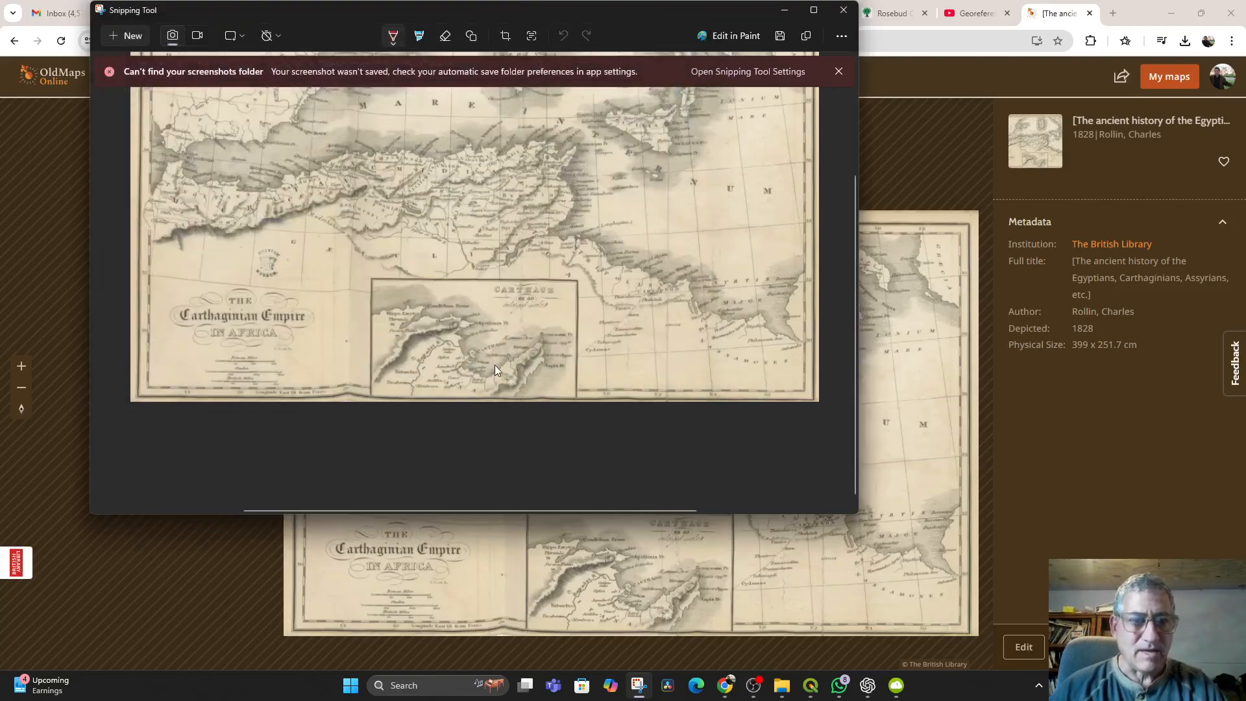
- Return to the online scan and examine the Carthaginian Empire's title, scale bars, latitude labels and longitude reference along the lower border
click(256, 562)
scroll(567, 517, up, 5)
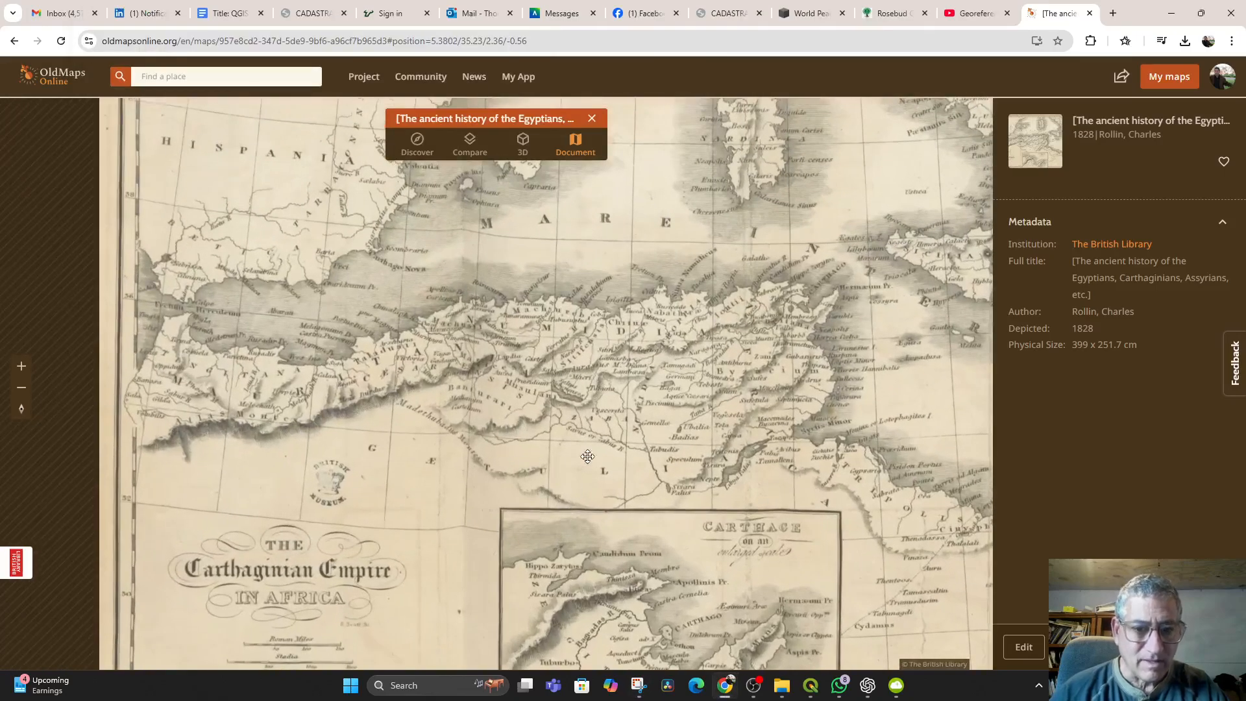
drag(578, 500, 652, 309)
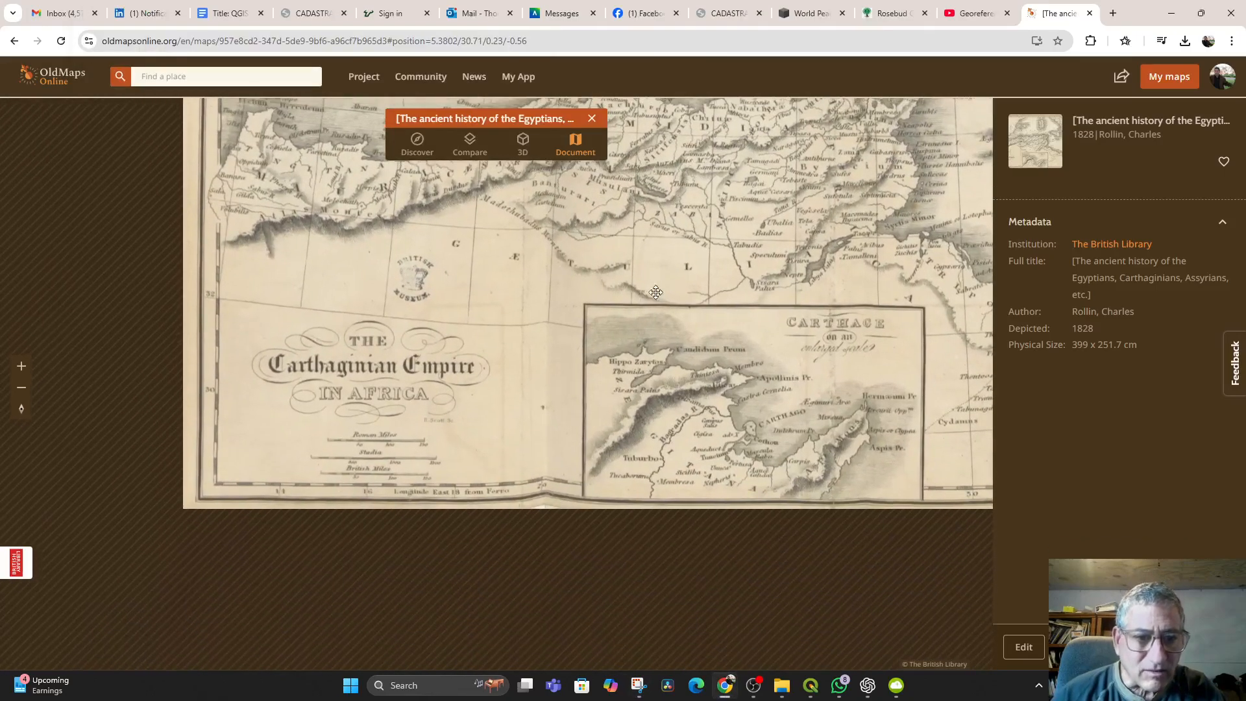
scroll(478, 423, up, 3)
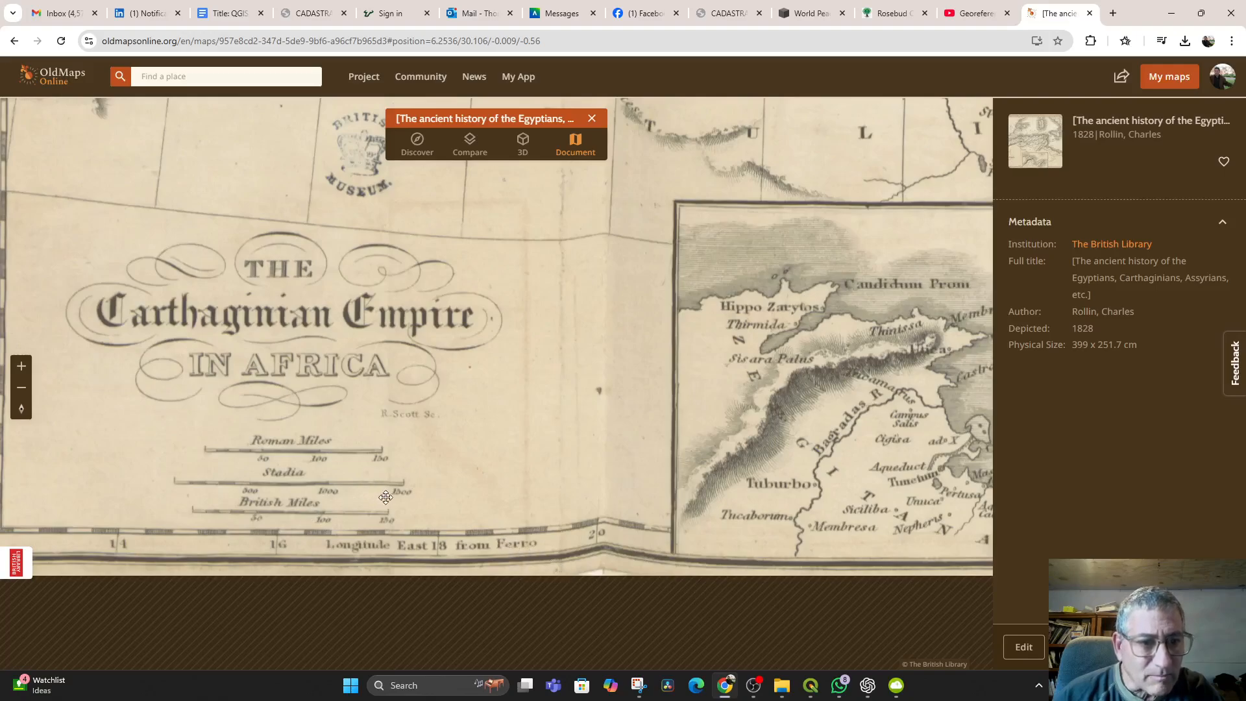
drag(483, 380, 342, 477)
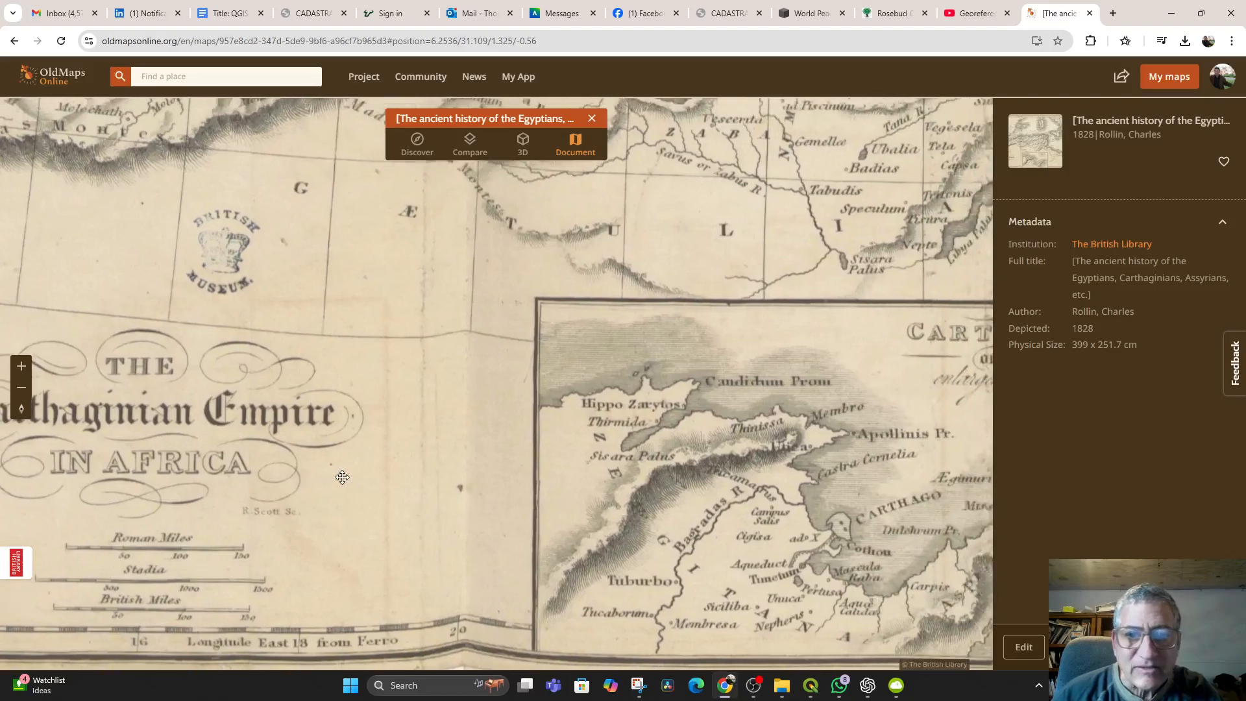
scroll(342, 477, down, 2)
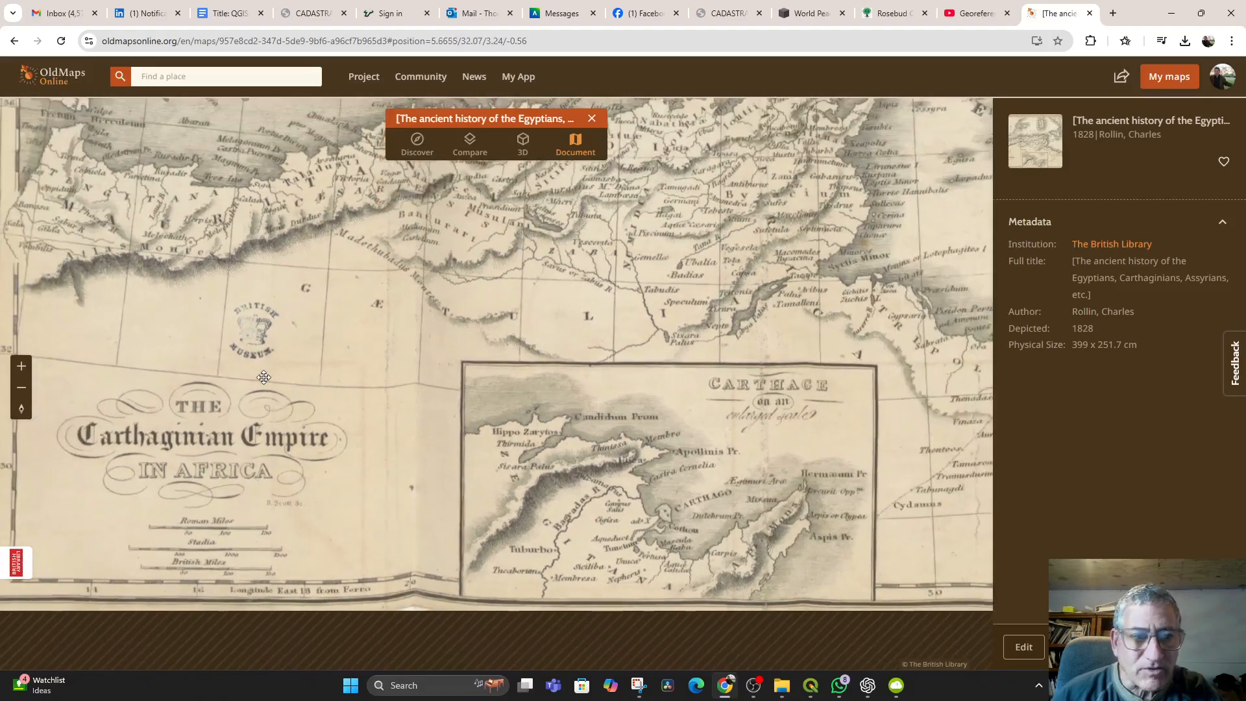
drag(501, 443, 506, 562)
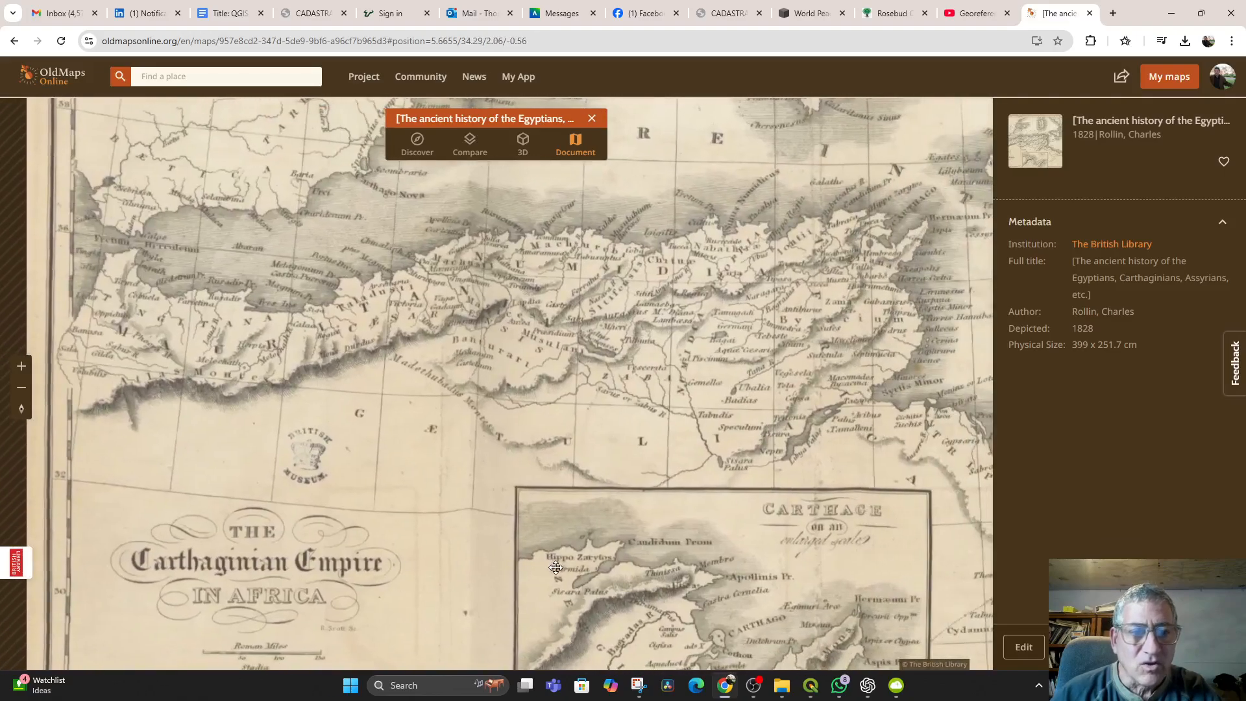
scroll(380, 483, down, 1)
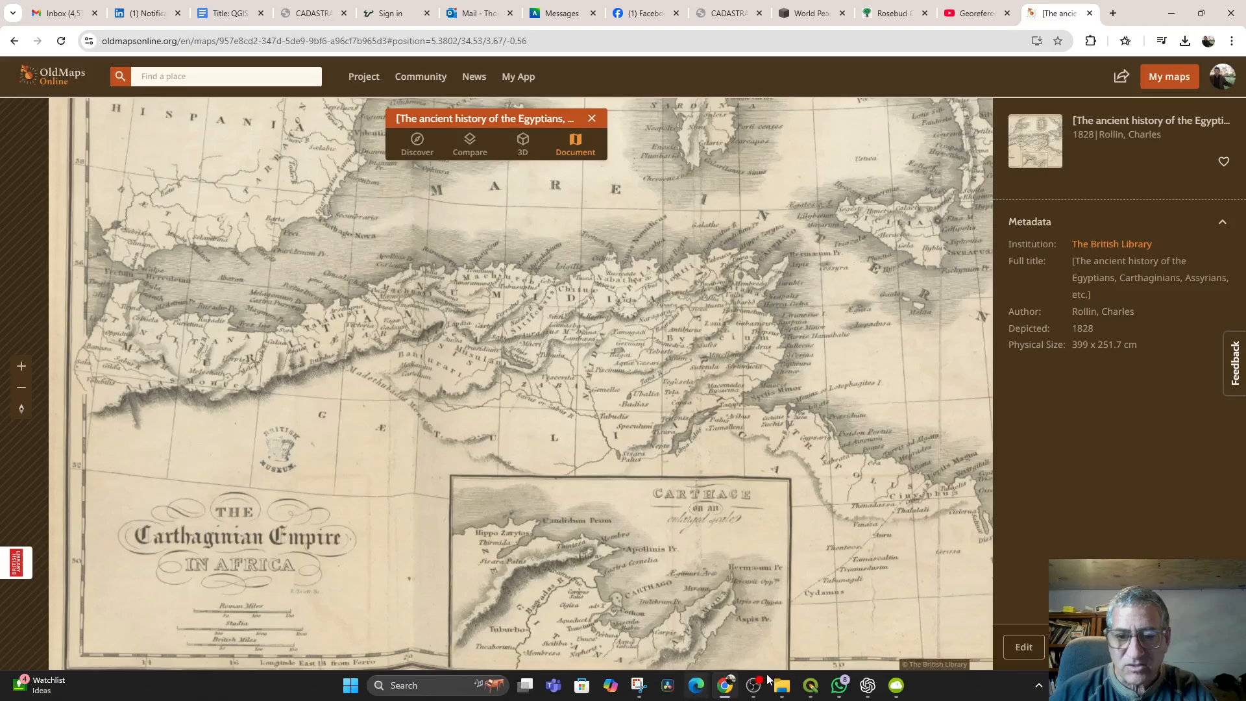
drag(572, 546, 591, 442)
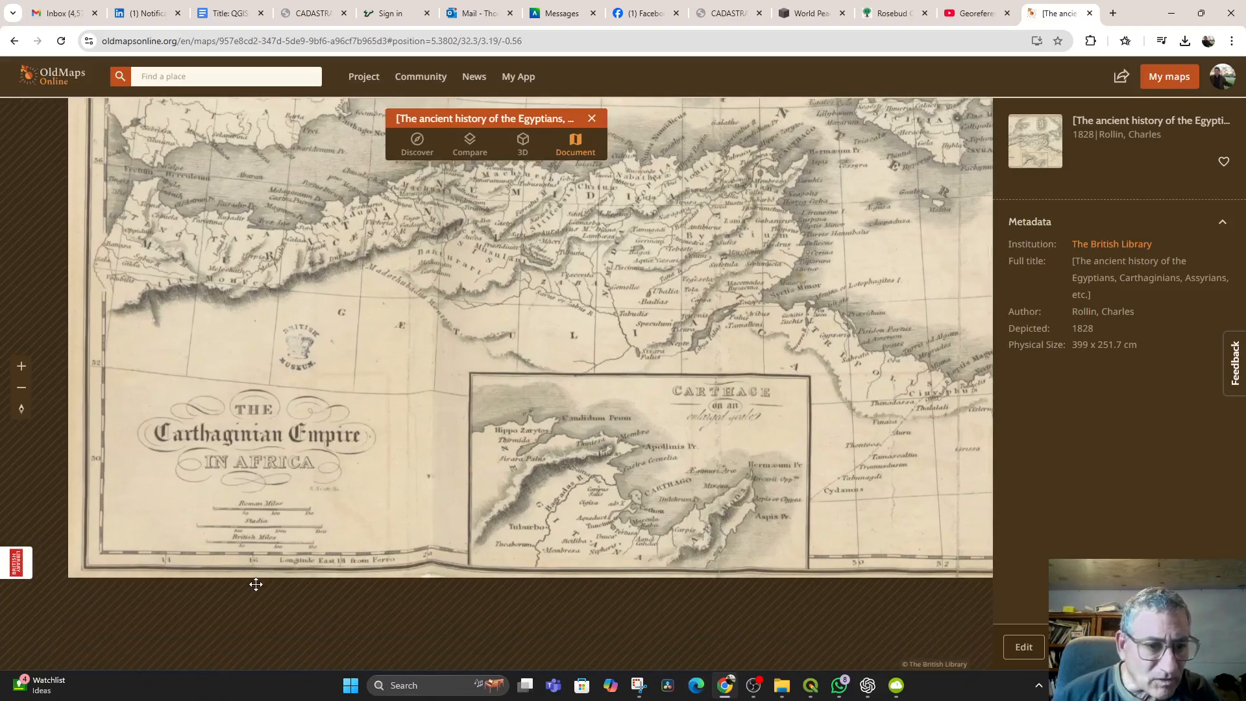
scroll(257, 585, up, 5)
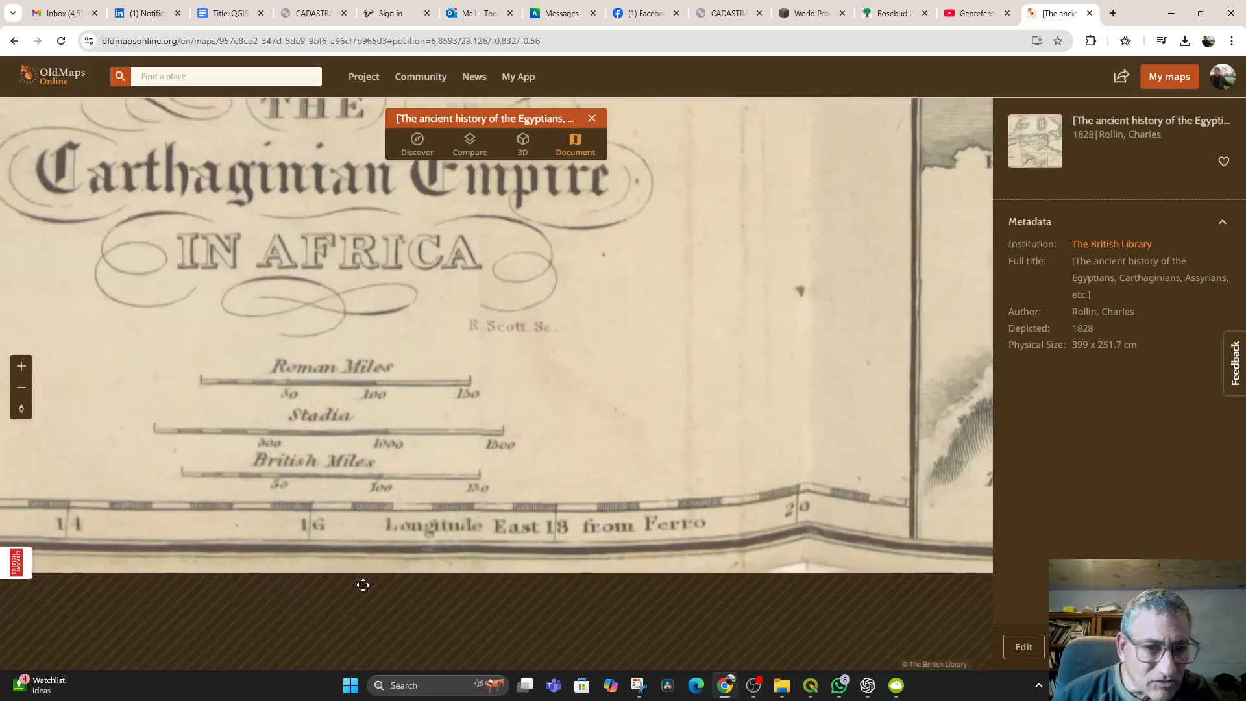
drag(326, 582, 545, 606)
drag(207, 156, 266, 361)
drag(344, 477, 204, 376)
scroll(205, 376, down, 2)
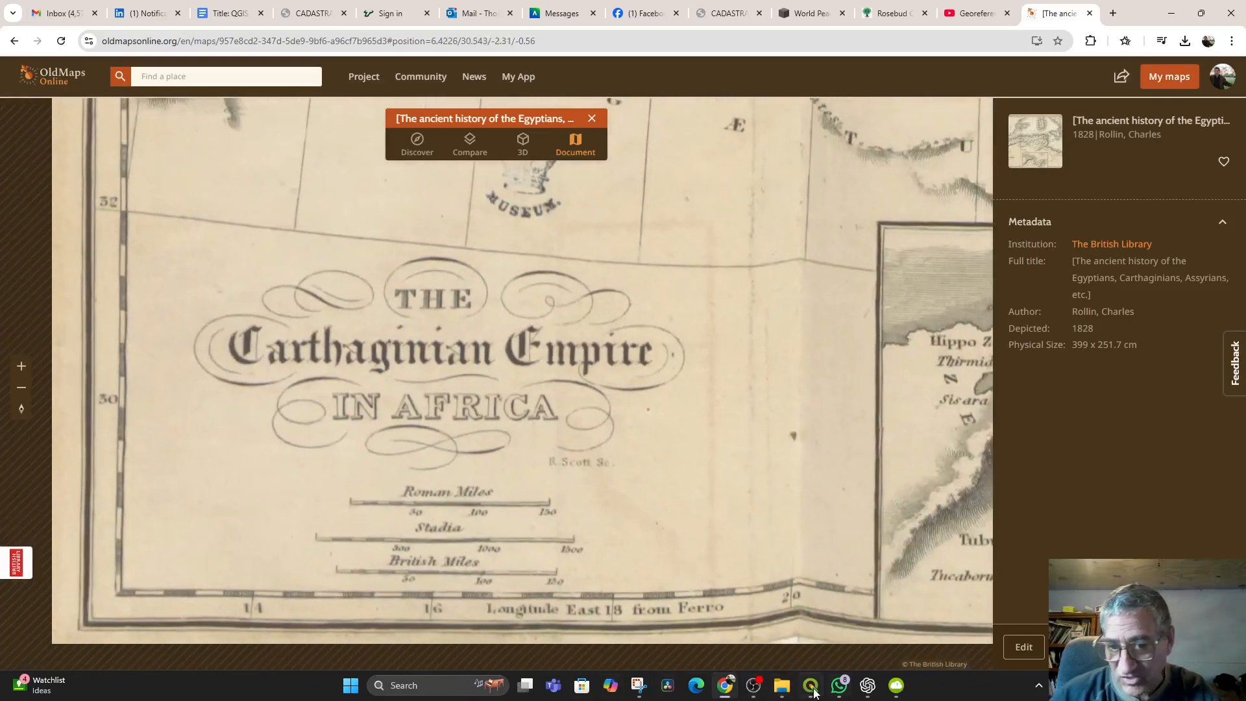
- Switch to the QGIS Georeferencer and load the Egyptian Empire image from the Old Maps folder as the raster
click(812, 689)
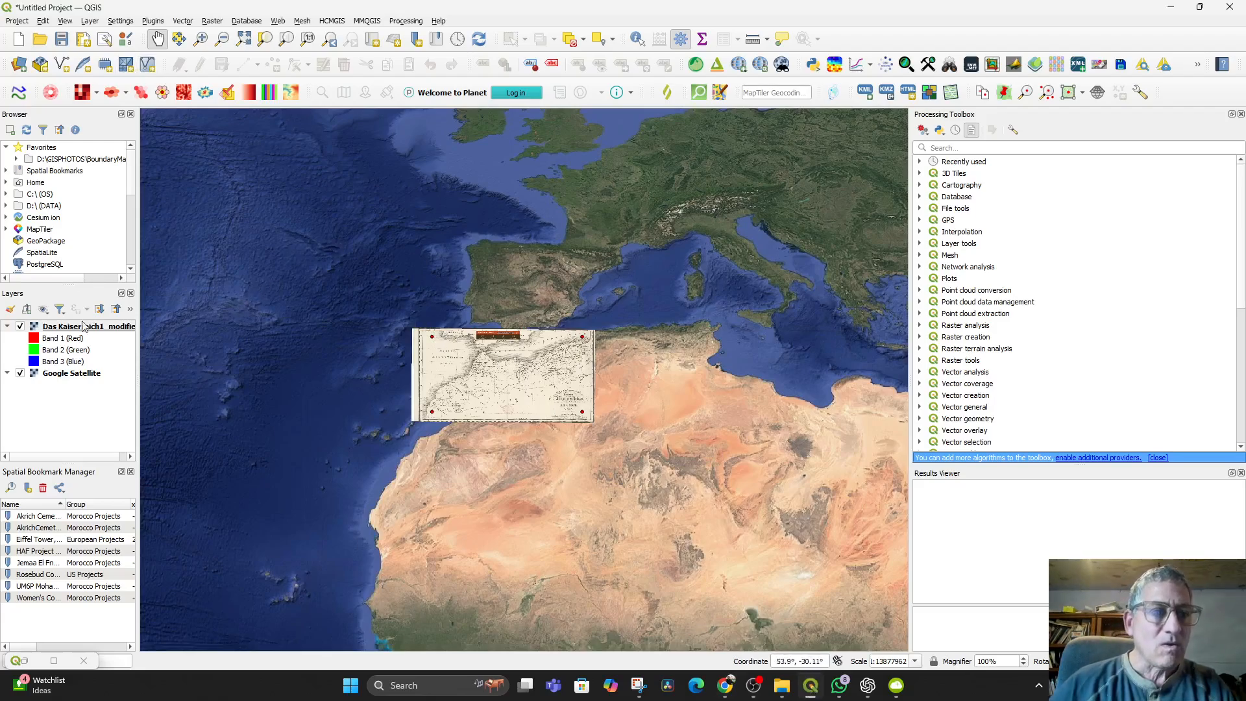
click(89, 21)
click(128, 104)
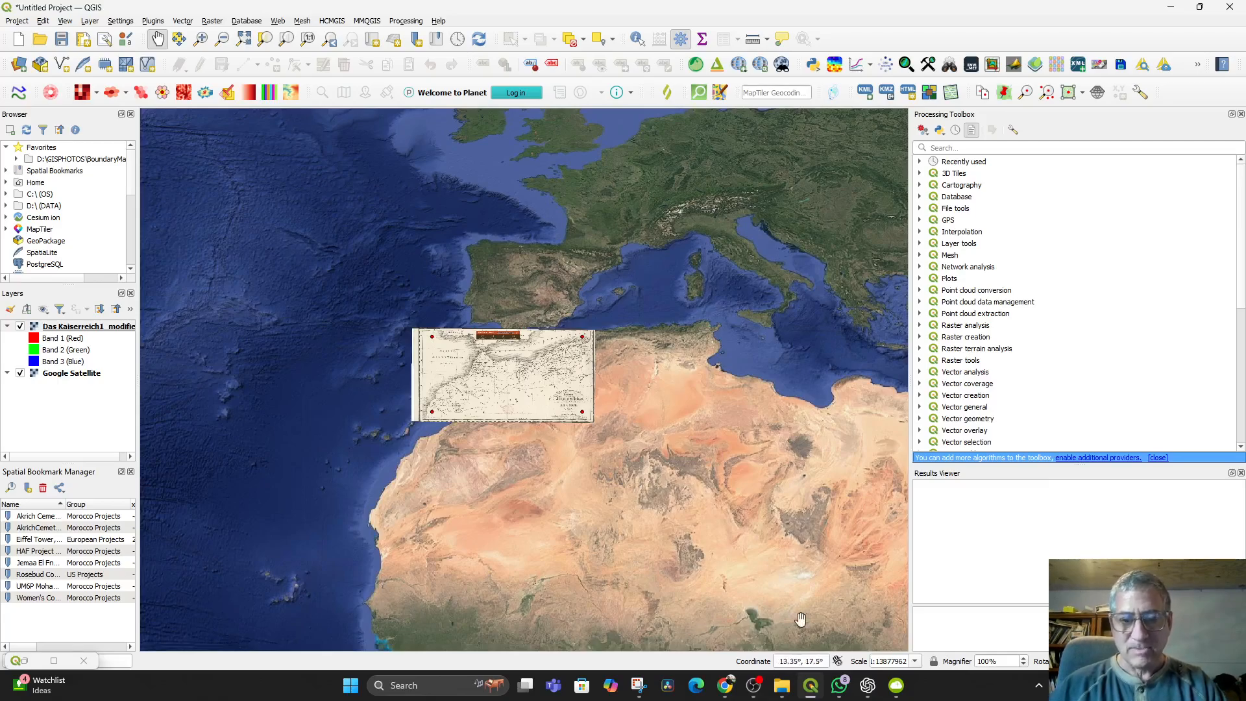
click(811, 692)
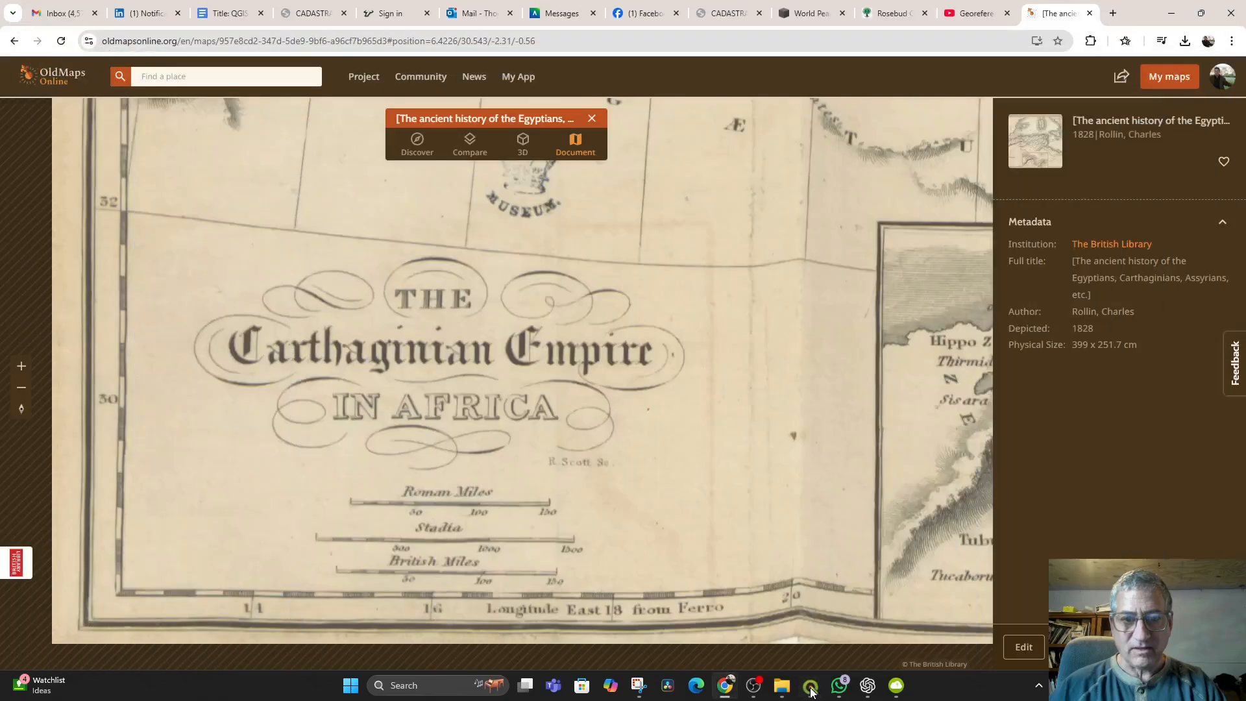
click(811, 692)
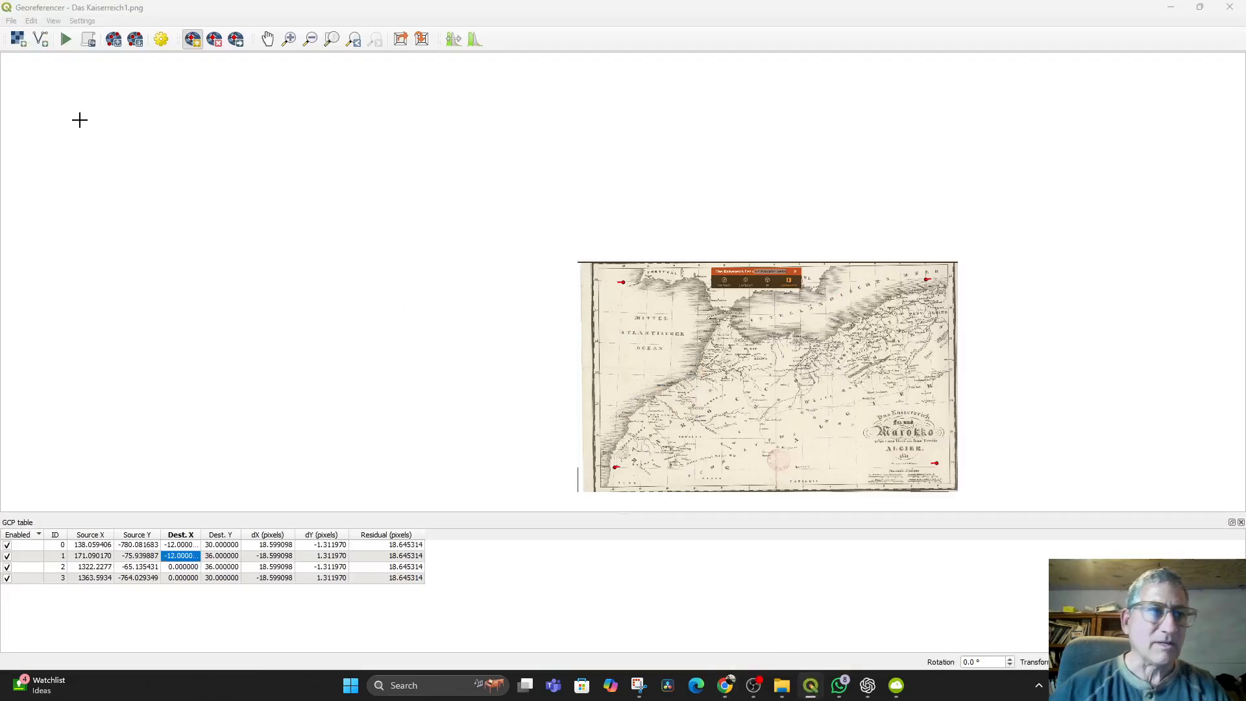
click(18, 39)
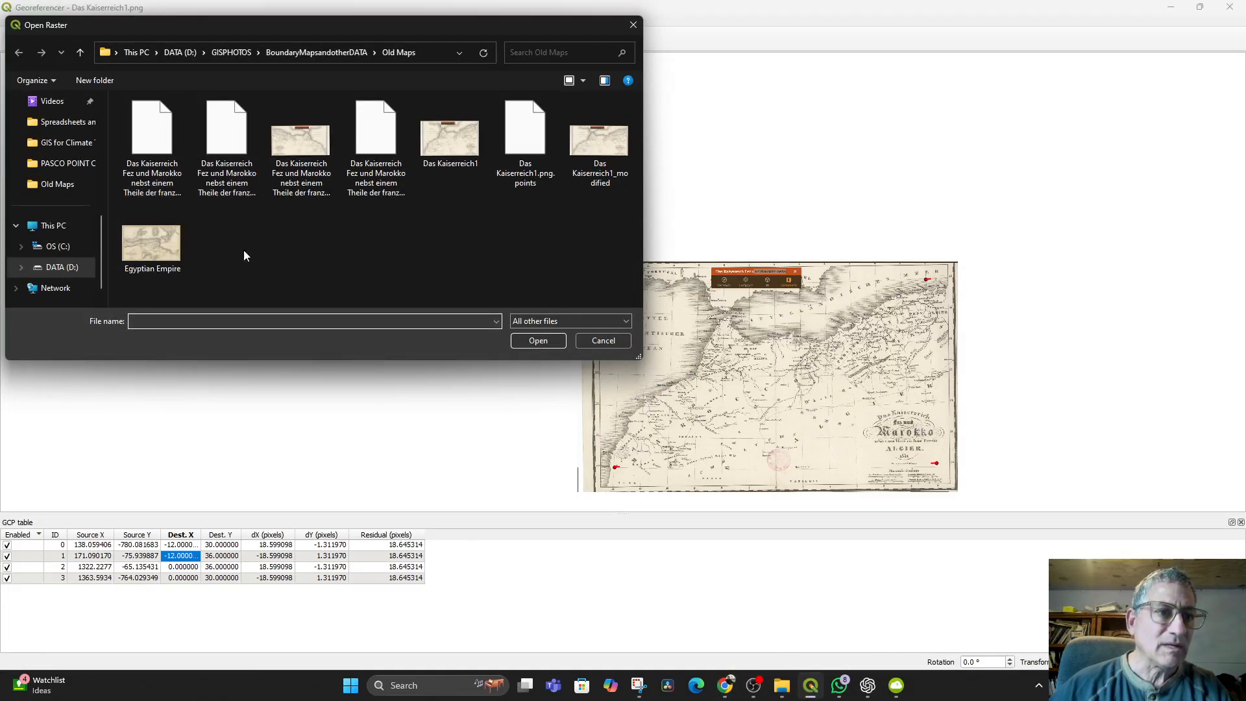
double_click(147, 254)
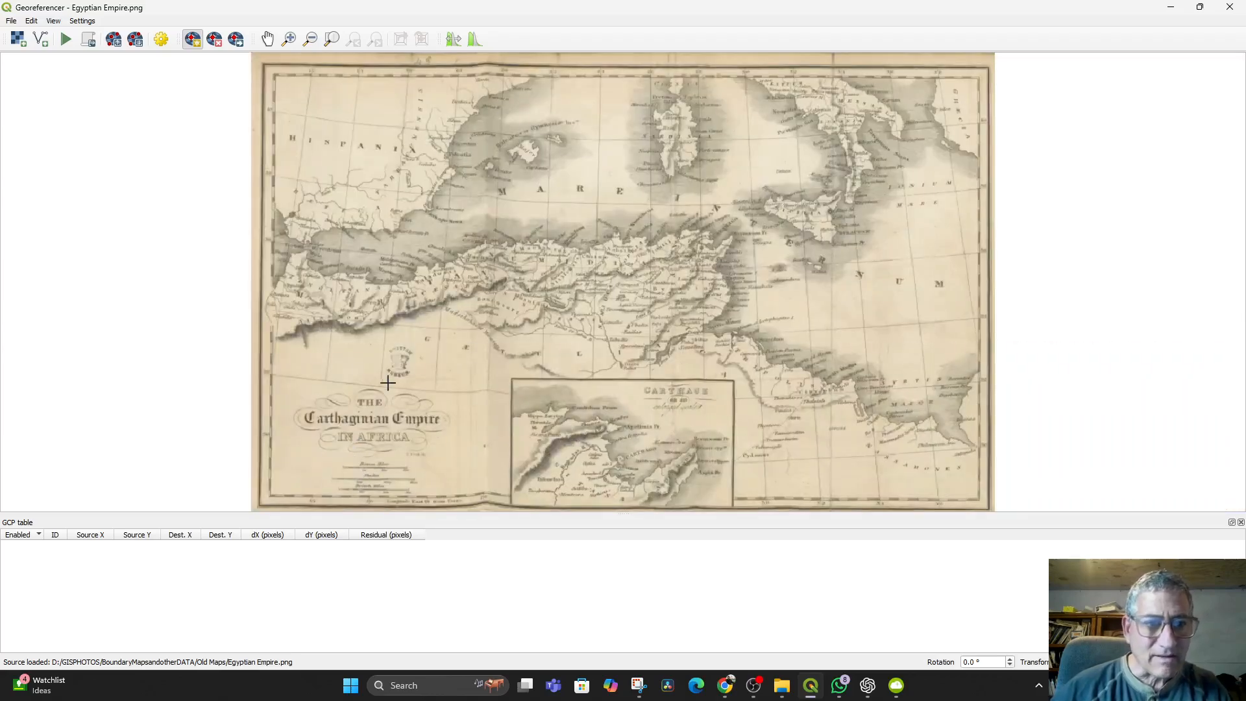
- Place a control point on the graticule crossing just above and beside the Carthaginian Empire title in the map's southwest
scroll(340, 472, up, 1)
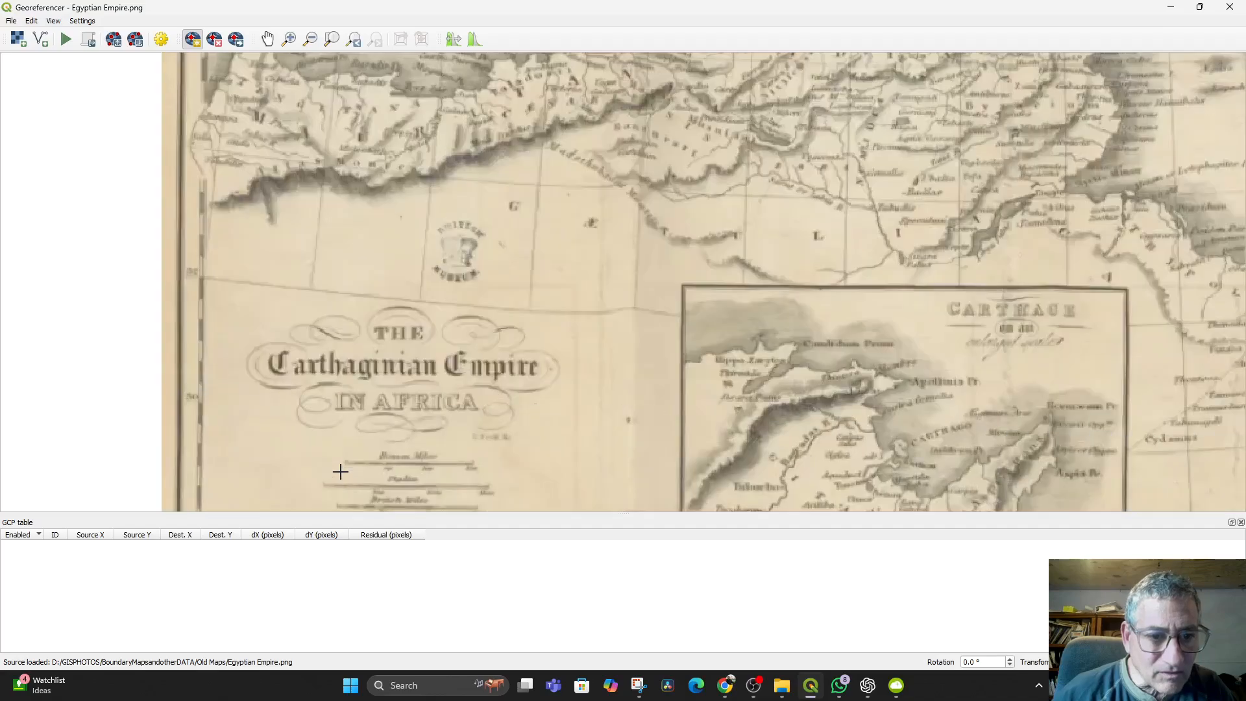
drag(353, 443, 488, 255)
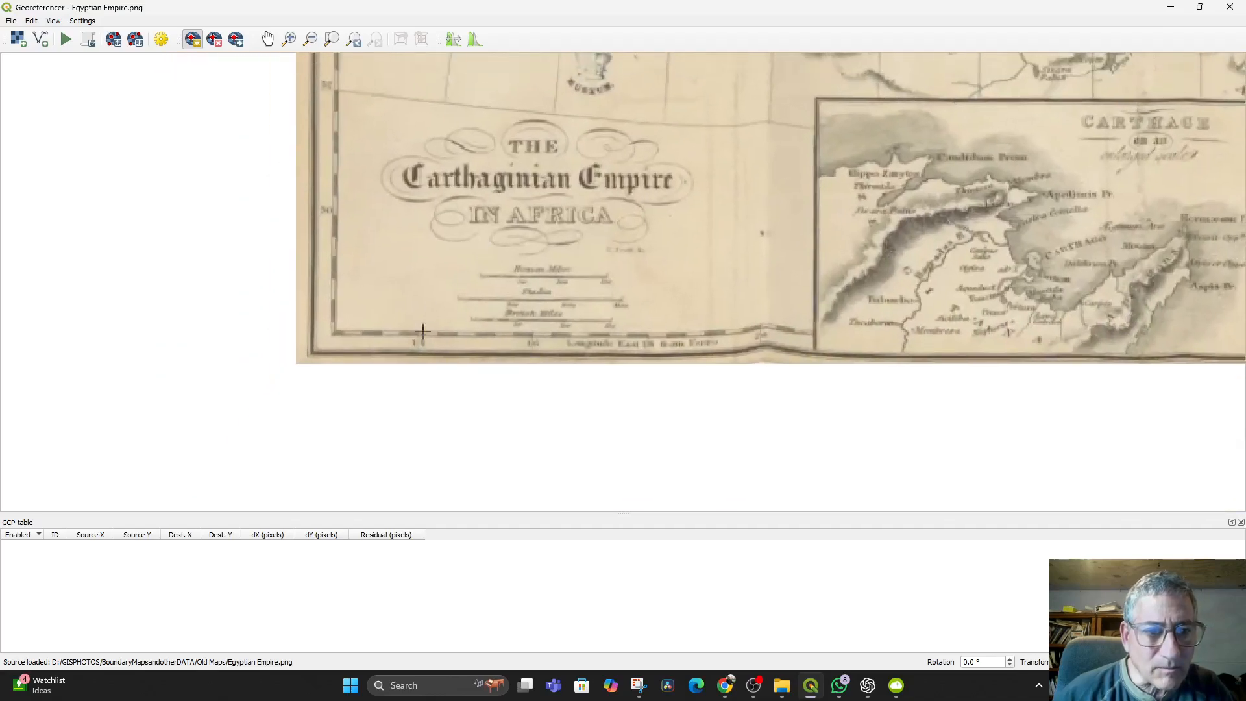
scroll(536, 374, up, 1)
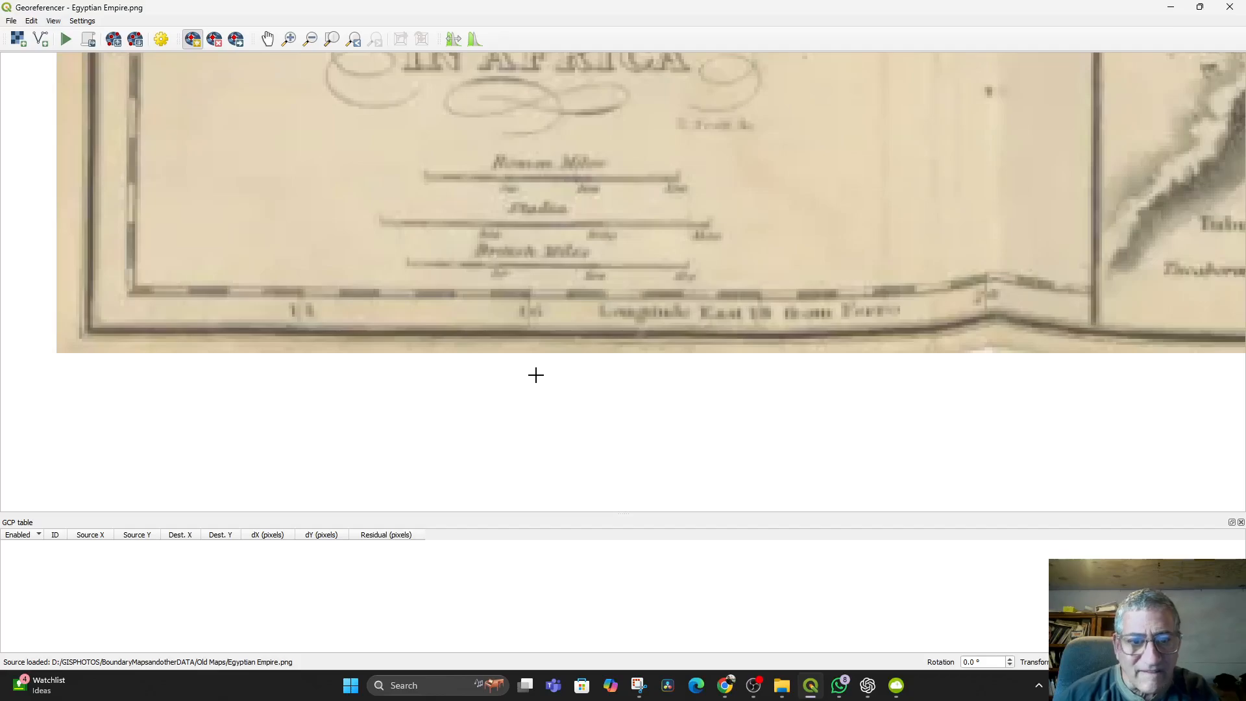
scroll(510, 345, down, 2)
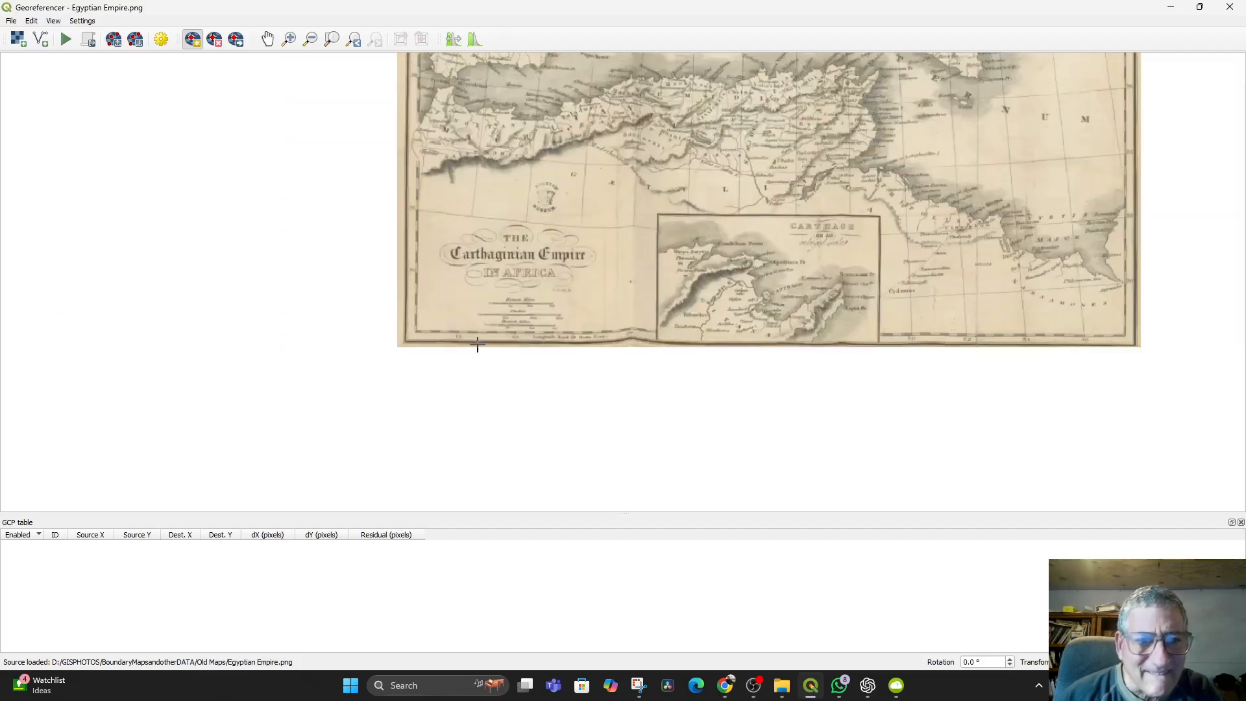
click(470, 216)
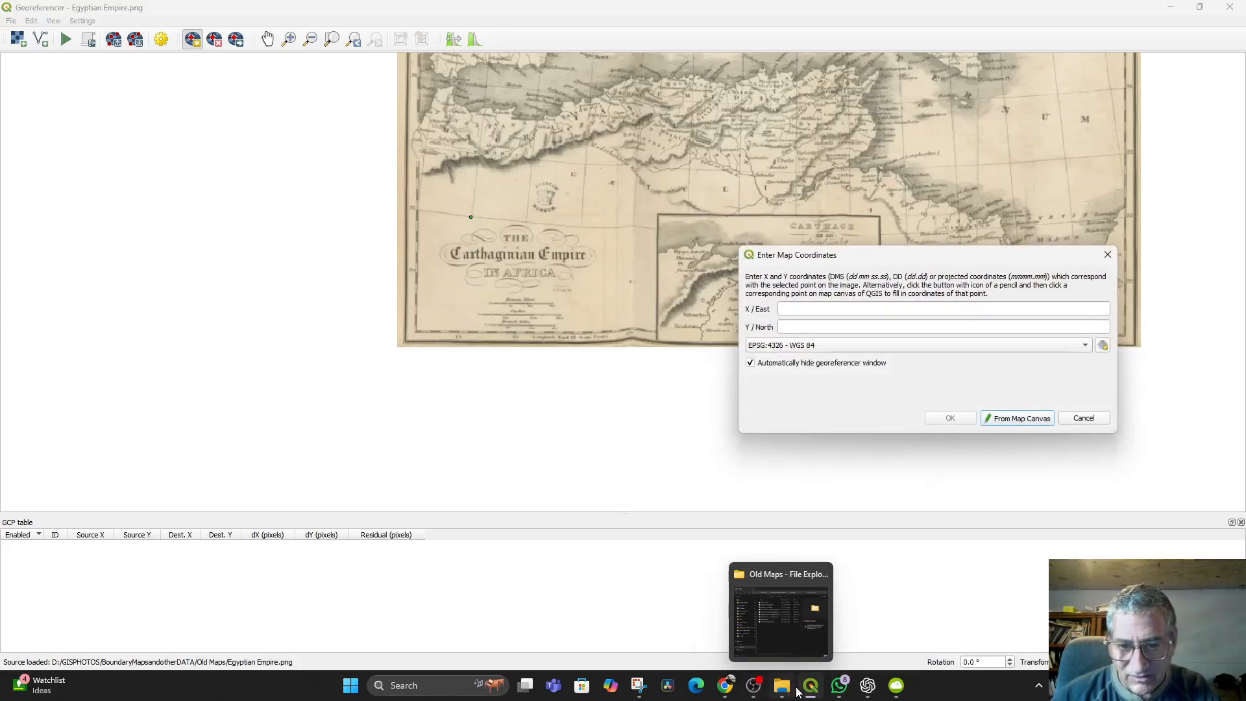
- Check the crossing's labels on the OldMapsOnline scan, then assign the QGIS control point X / East -14 and Y / North 32
click(724, 693)
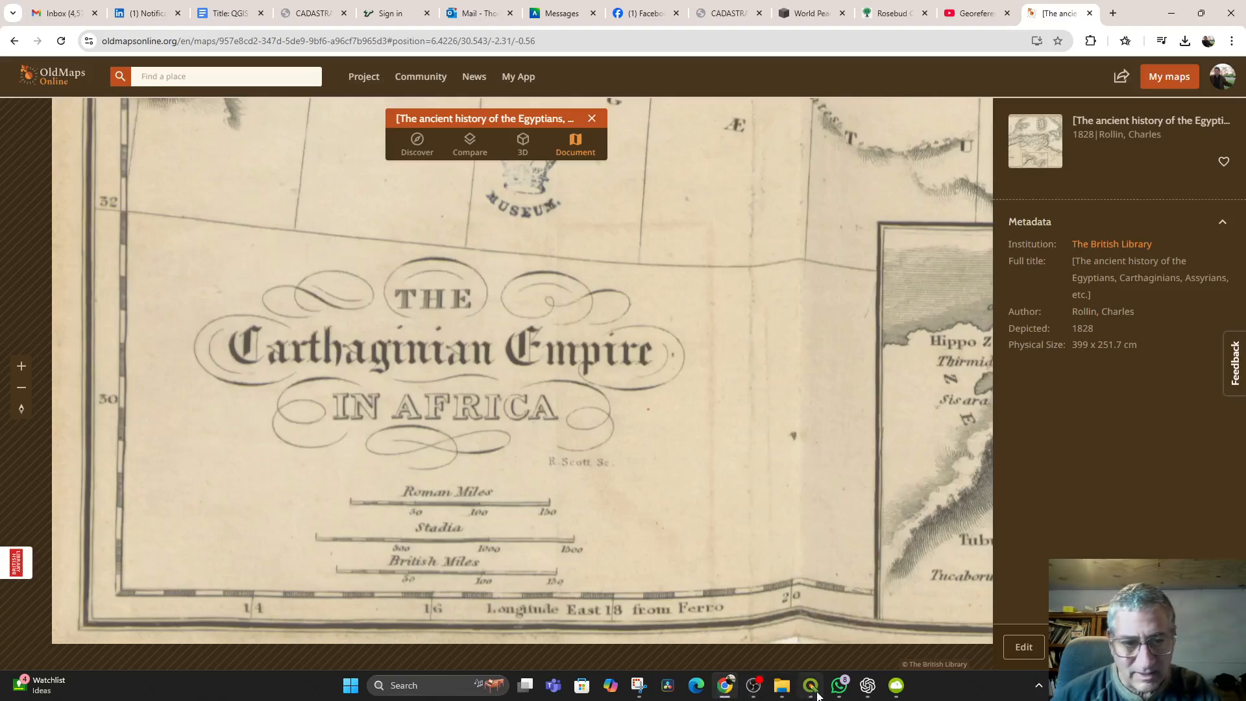
mouse_move(800, 694)
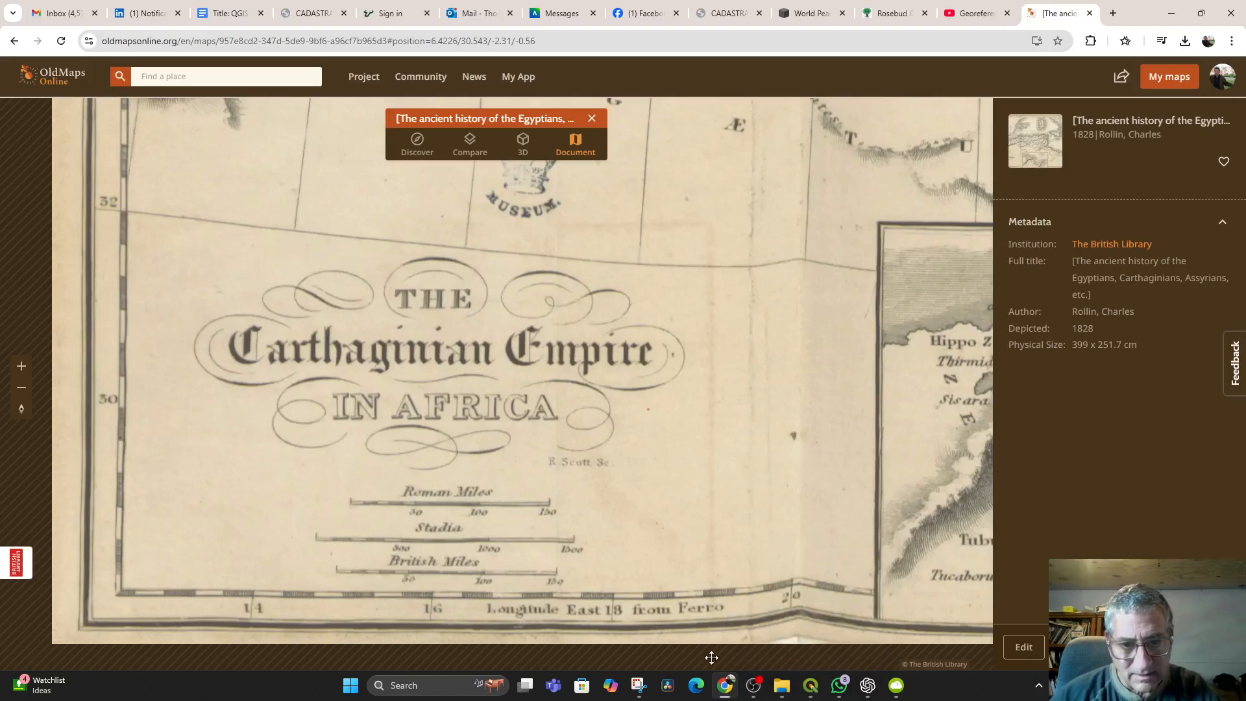
click(811, 688)
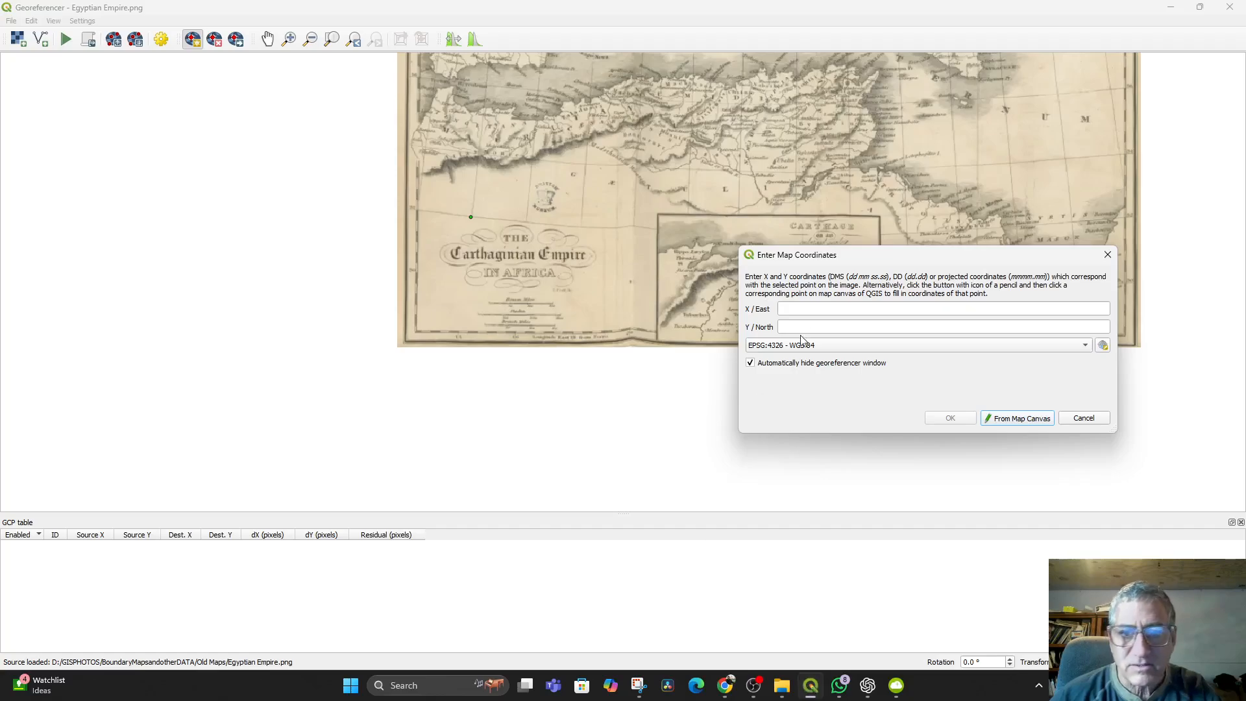
click(820, 309)
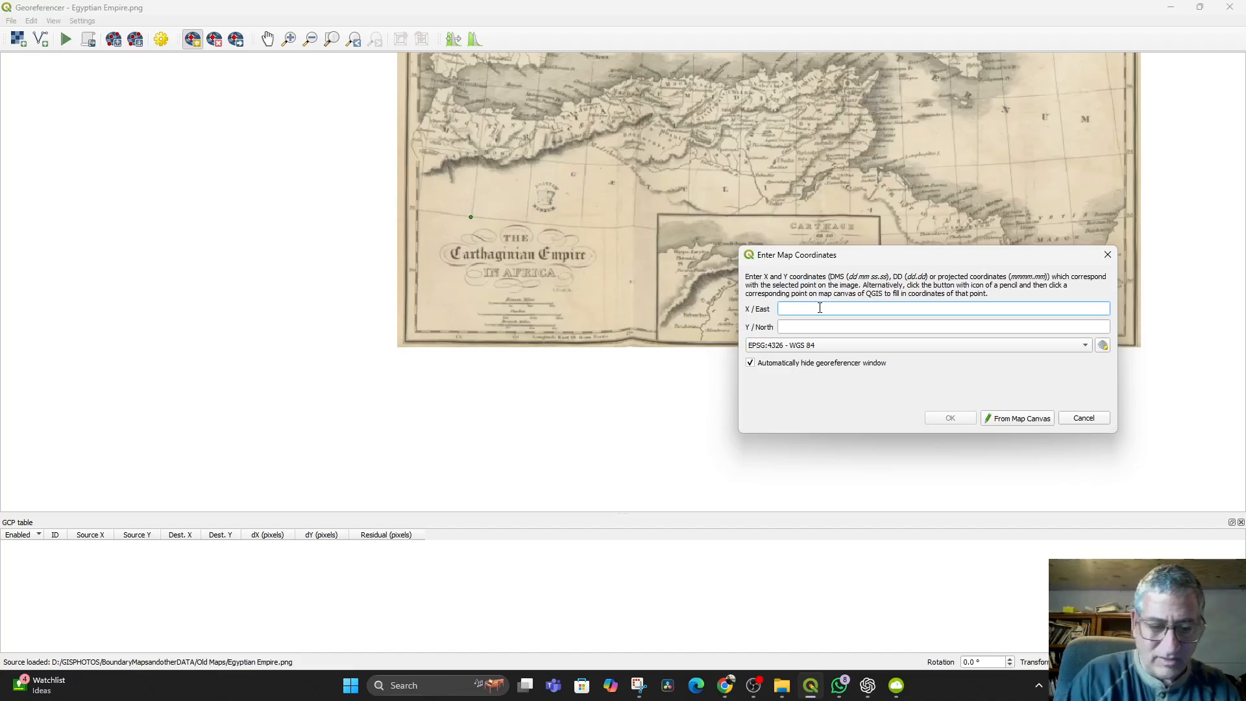
click(810, 327)
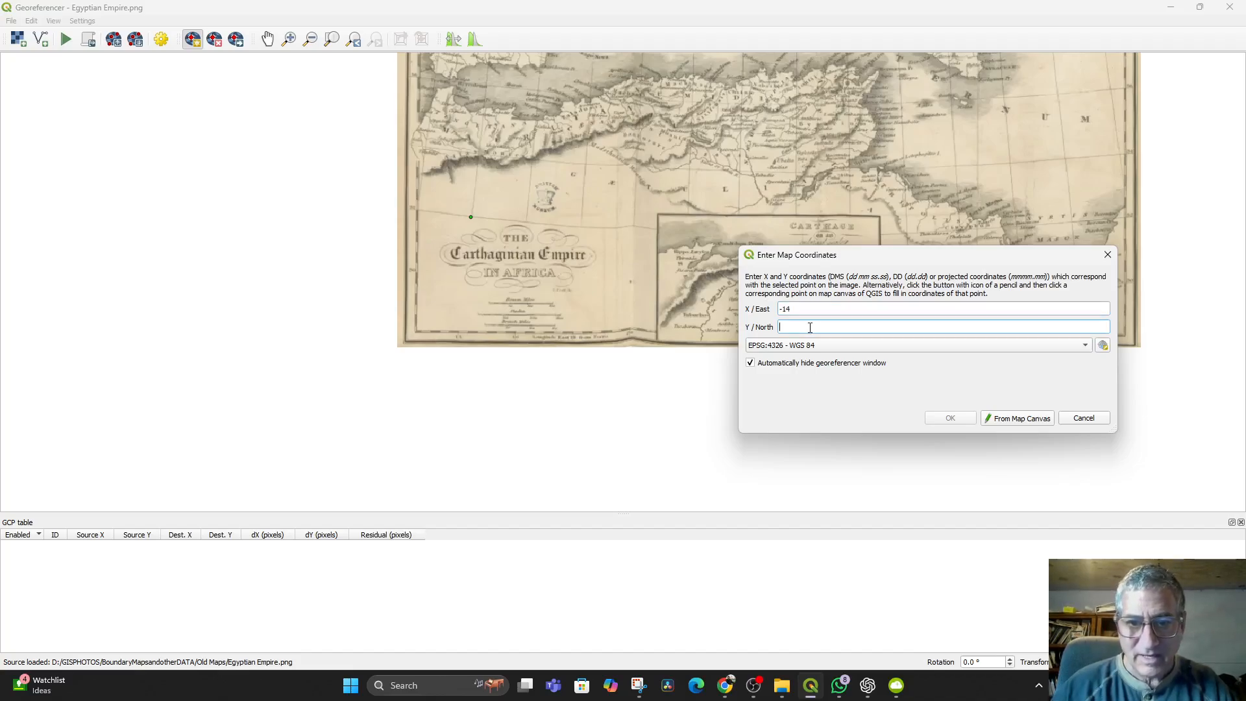
text(32)
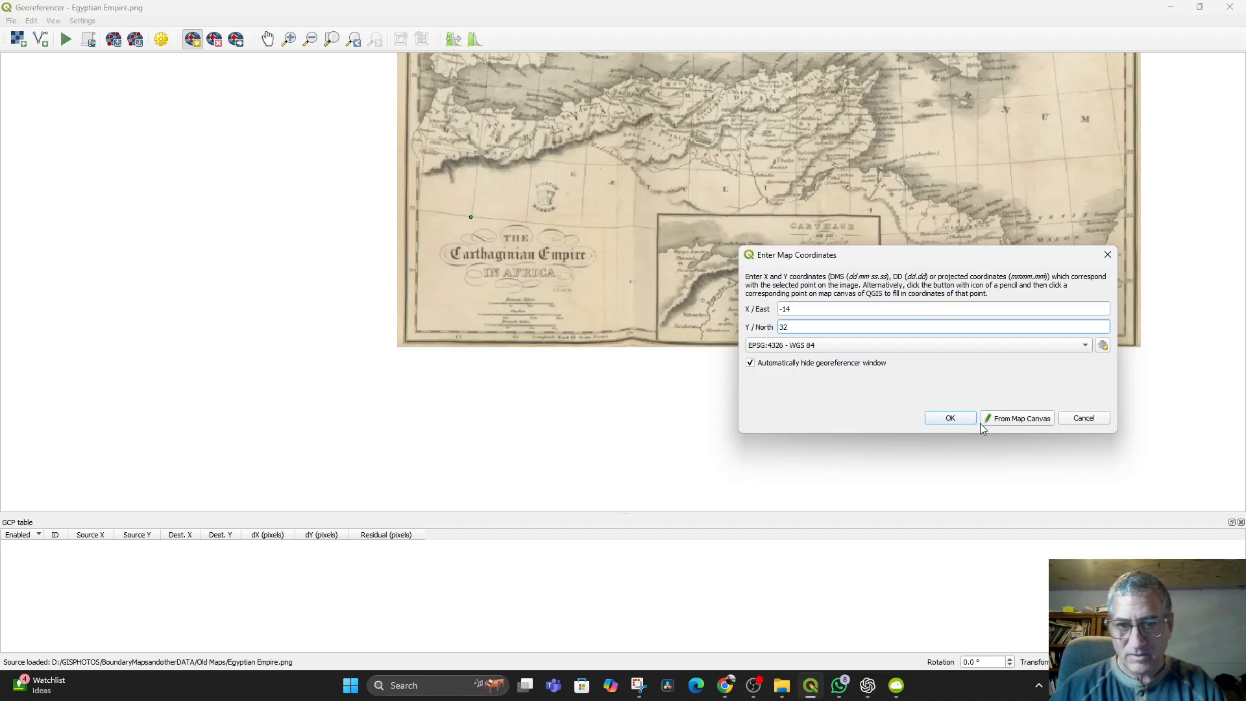
click(938, 423)
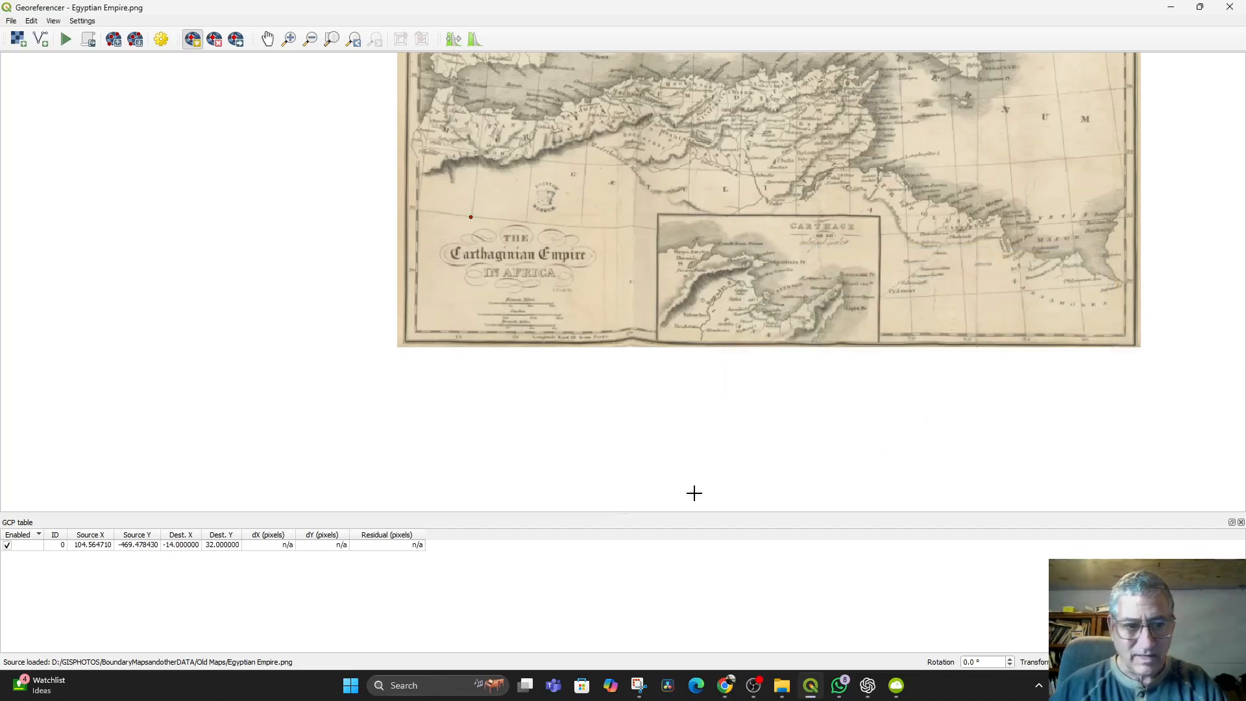
- Place a control point on the northwesternmost graticule crossing above Hispania and read its longitude and latitude labels on the OldMapsOnline scan
drag(524, 218, 552, 552)
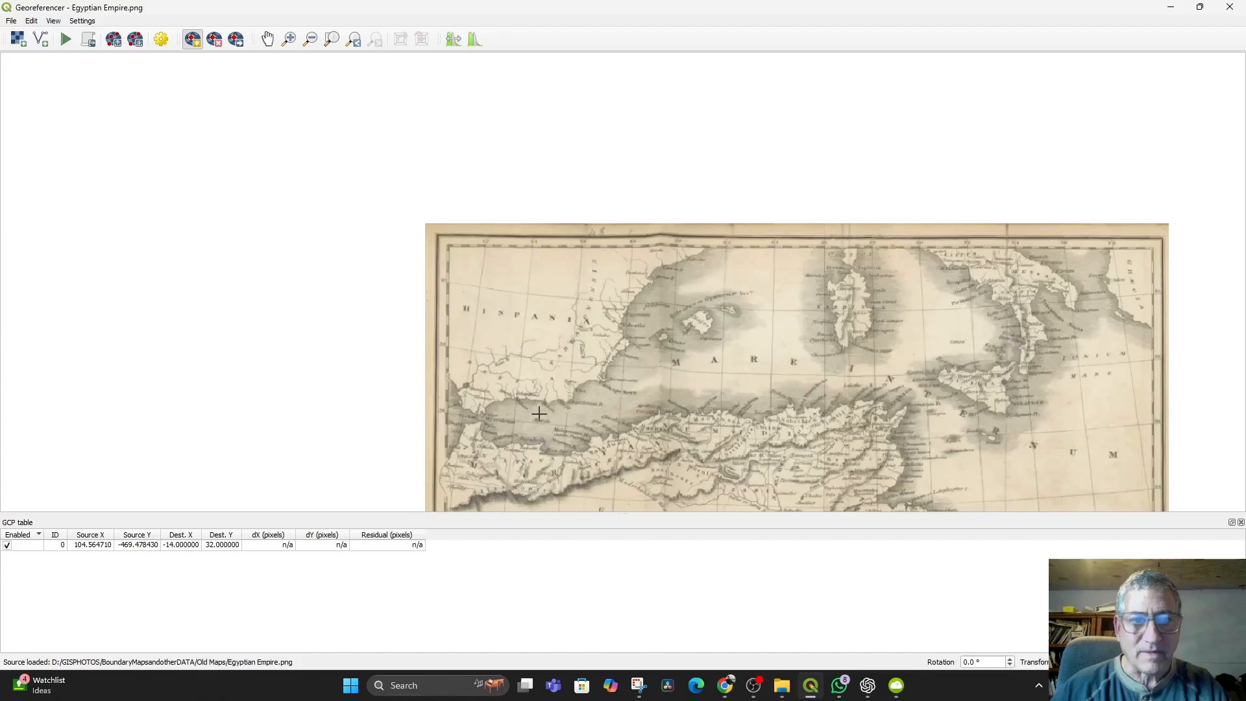
click(480, 286)
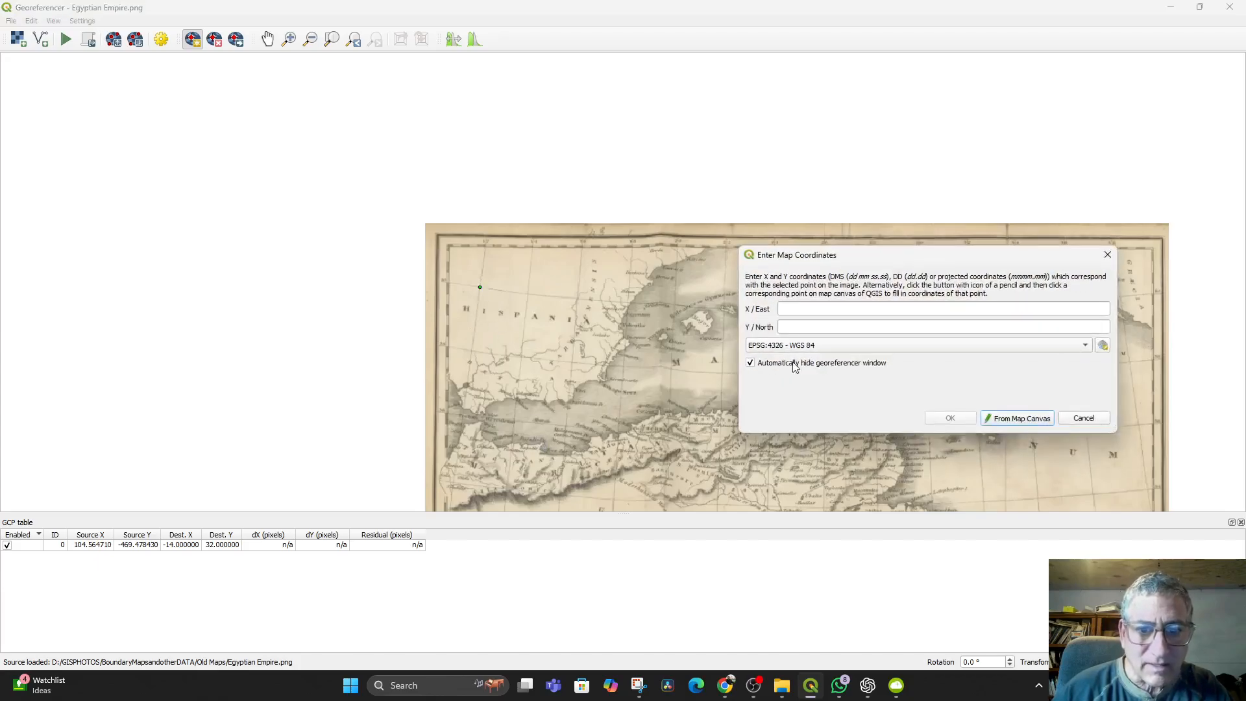
mouse_move(784, 676)
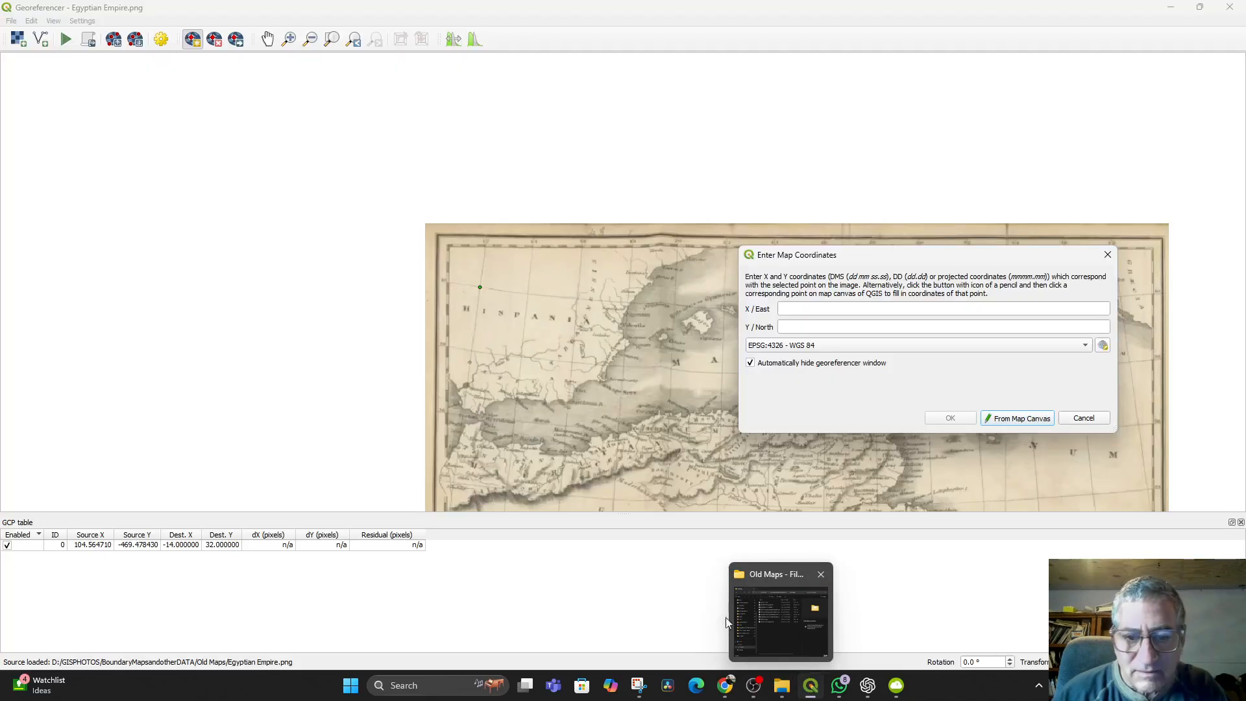
click(725, 685)
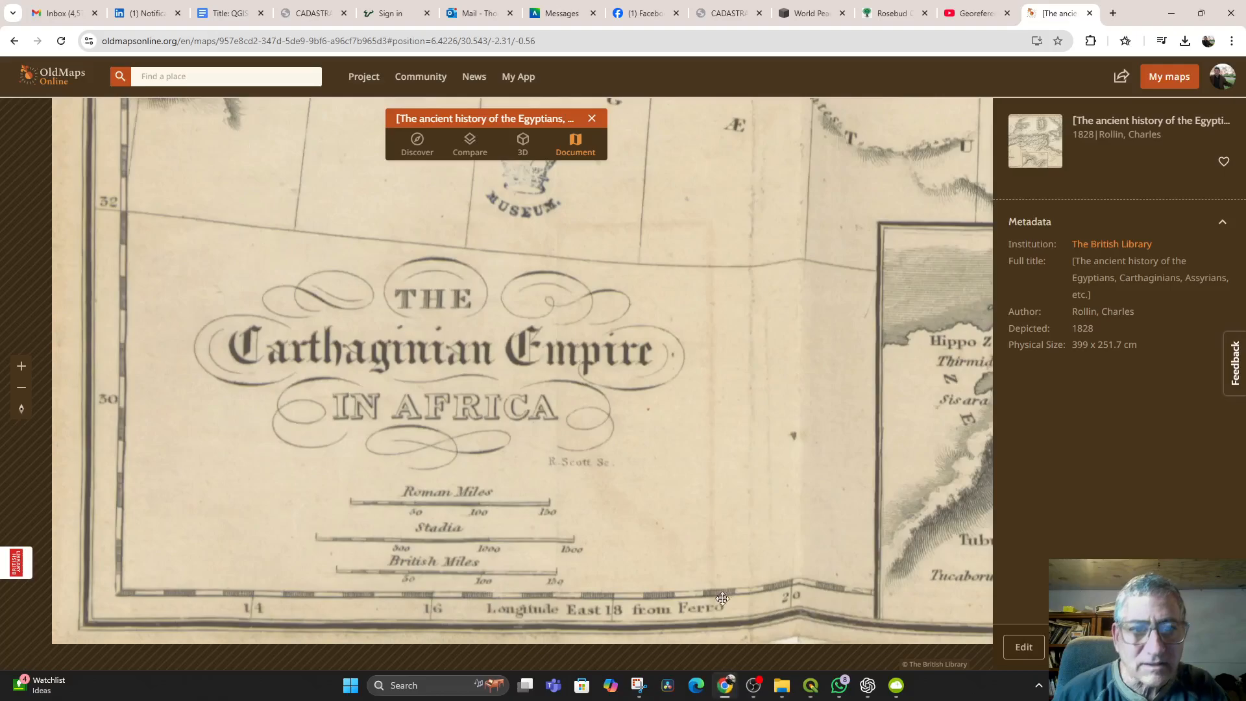
scroll(484, 350, down, 3)
drag(484, 350, 533, 545)
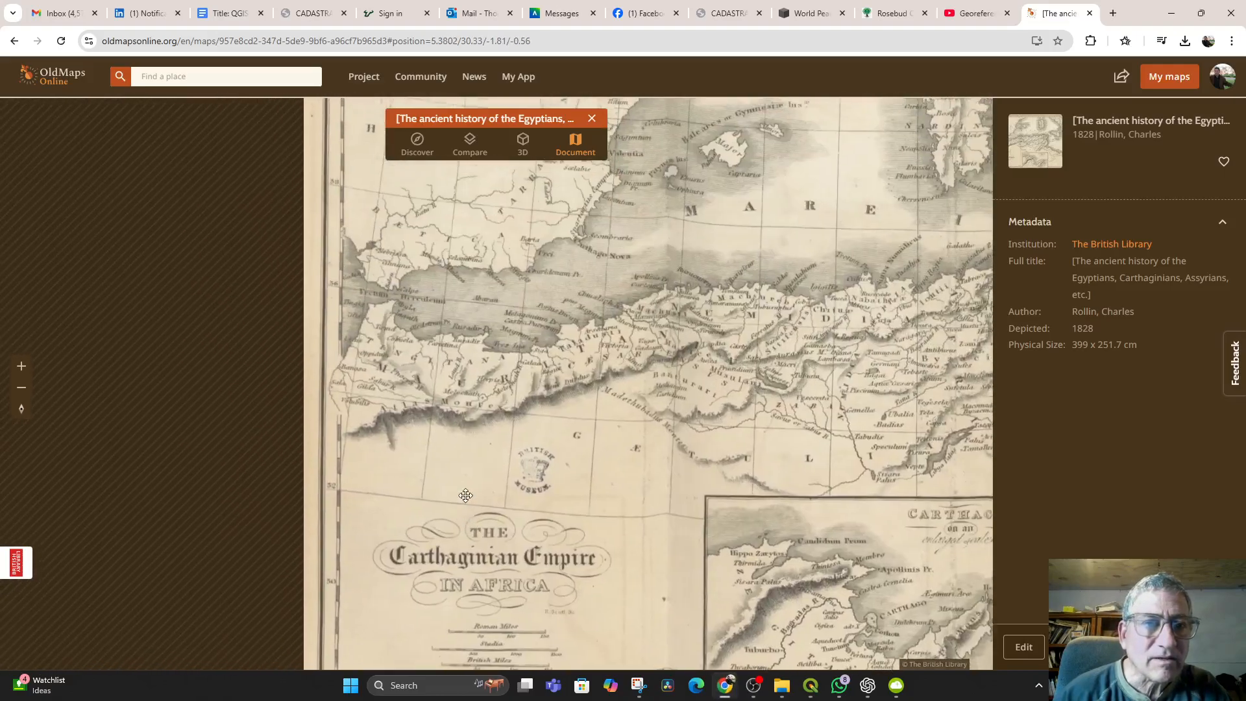
drag(499, 214, 488, 403)
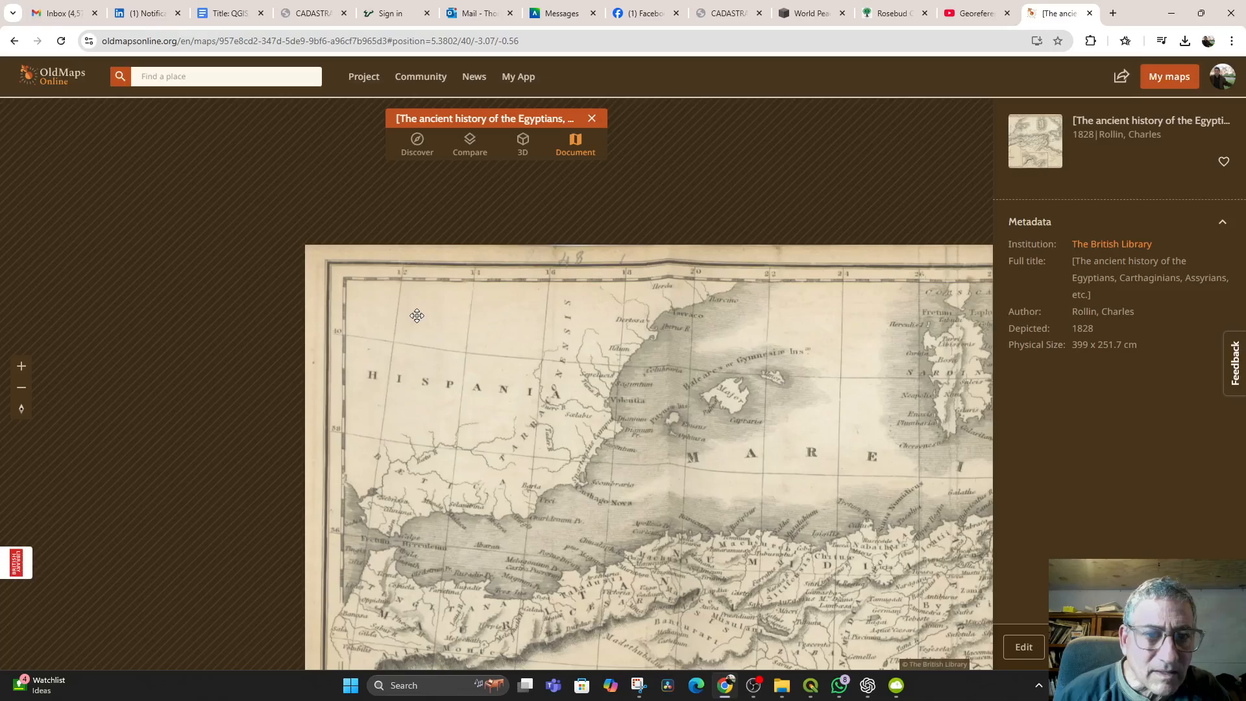
scroll(423, 304, up, 4)
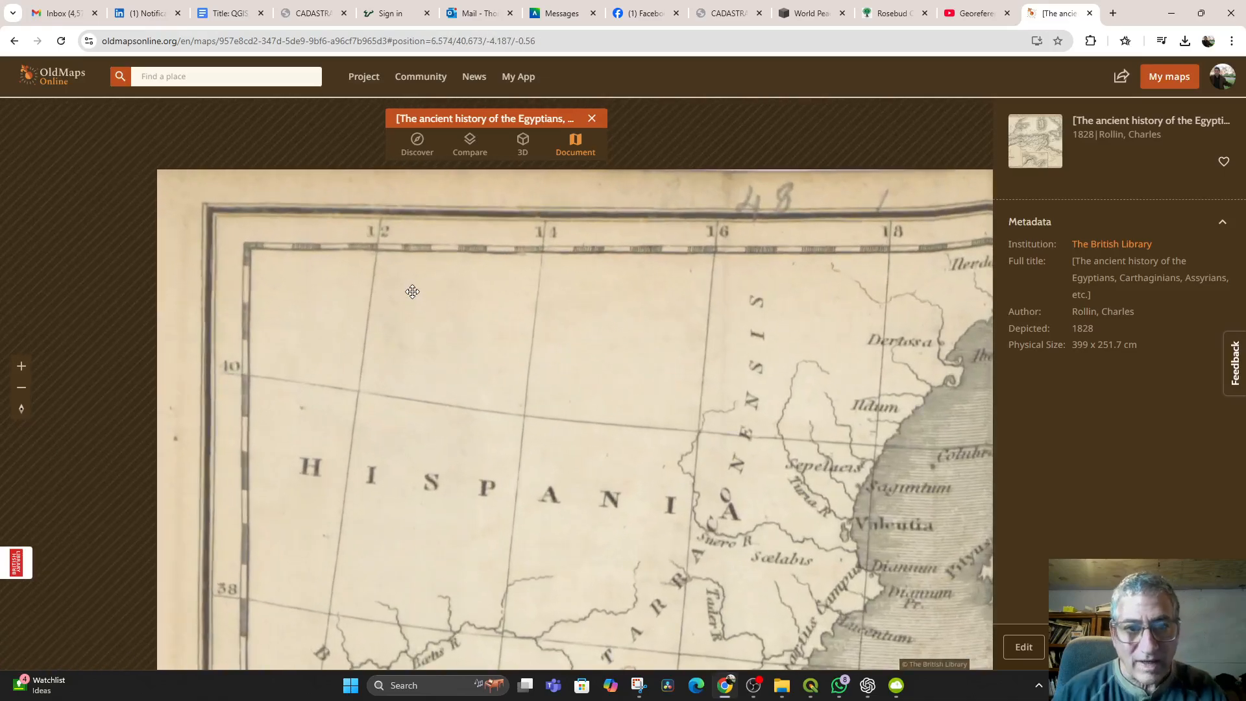
drag(410, 350, 450, 285)
drag(502, 464, 435, 404)
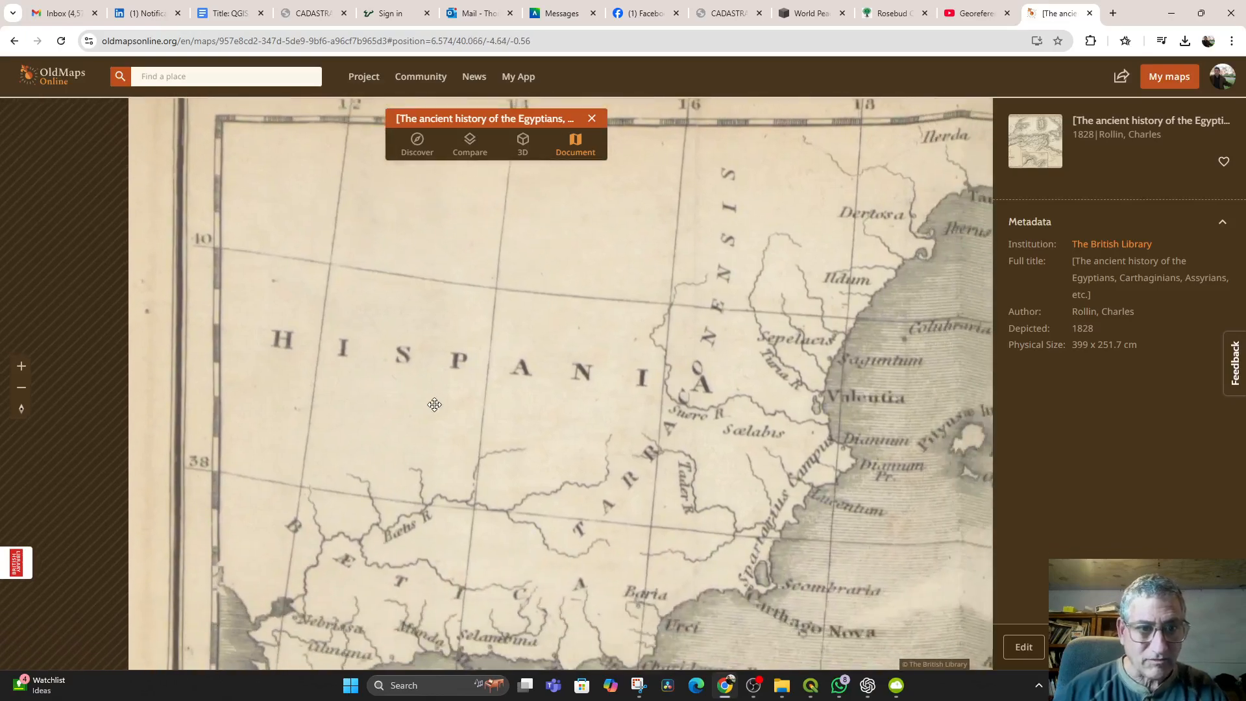
- Back in the QGIS Georeferencer, assign the Hispania control point X / East -12 and Y / North 40
click(811, 688)
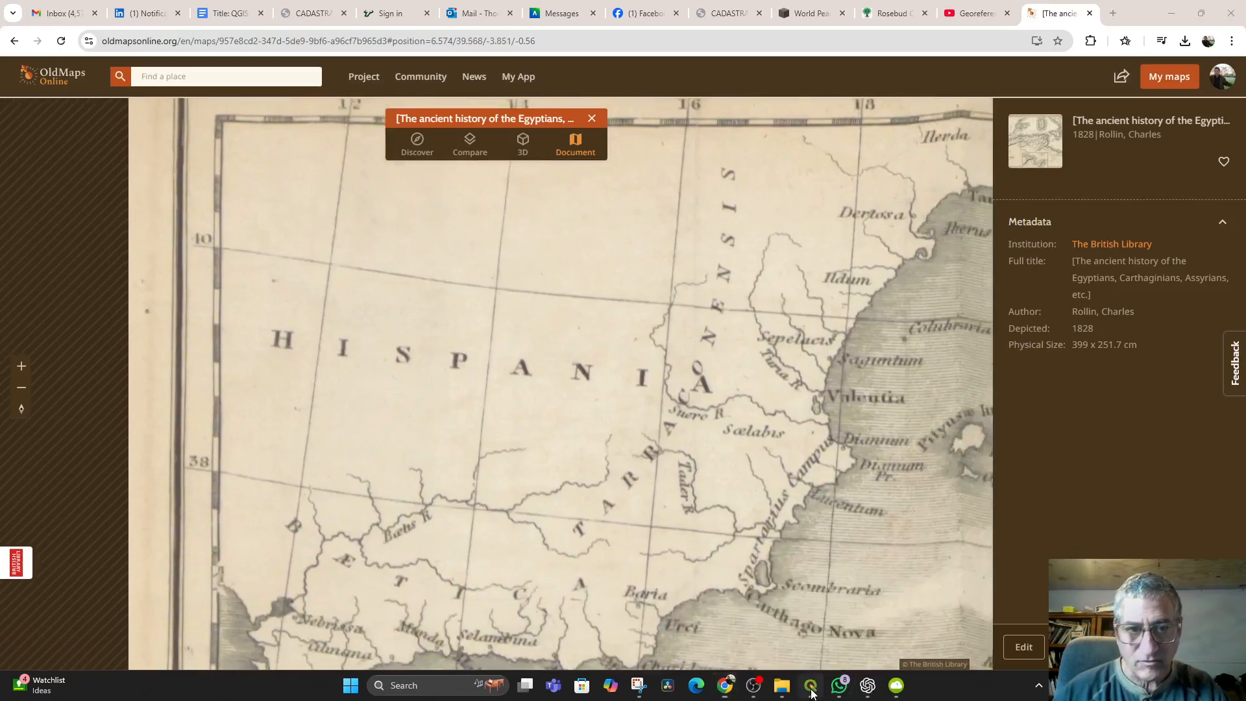
click(791, 307)
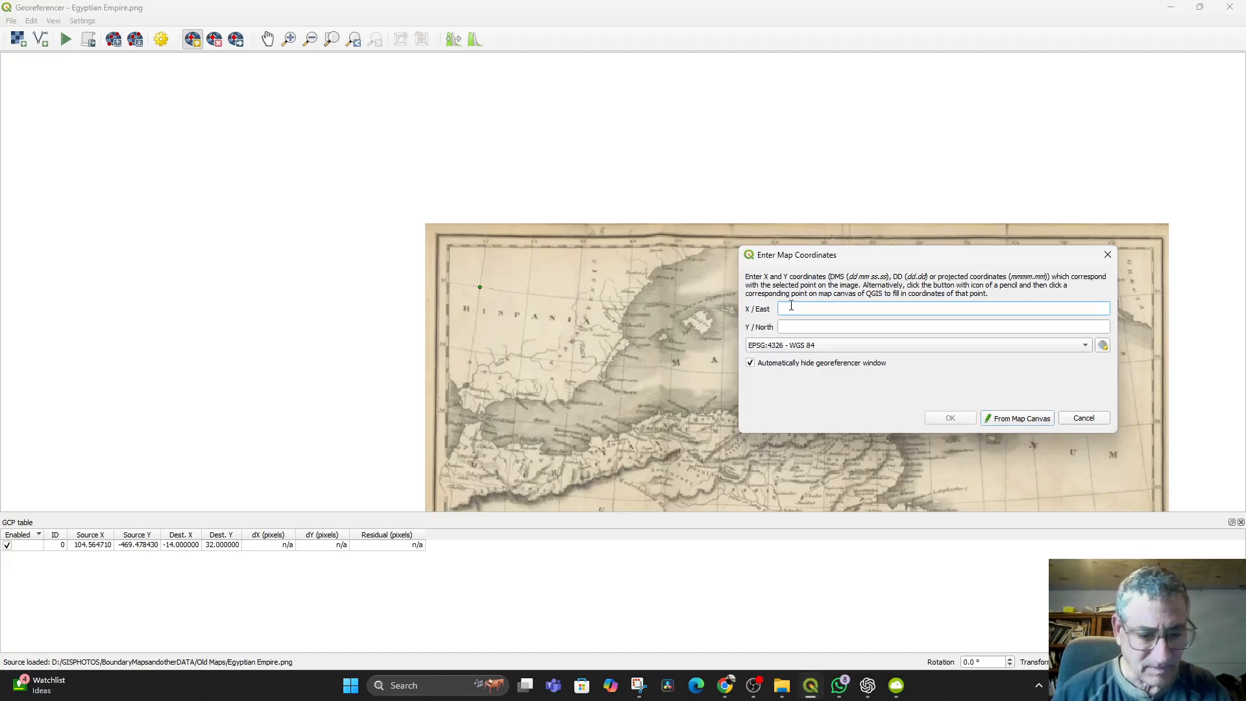
click(799, 326)
text(40)
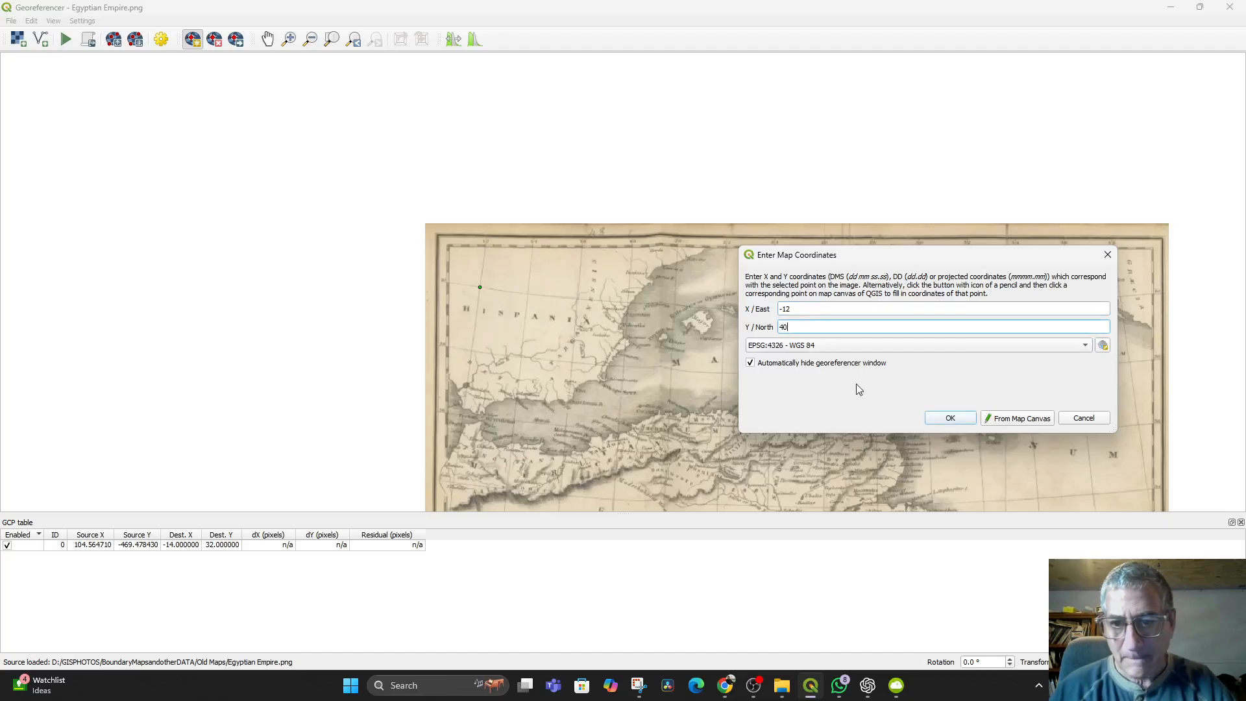
click(937, 413)
click(697, 351)
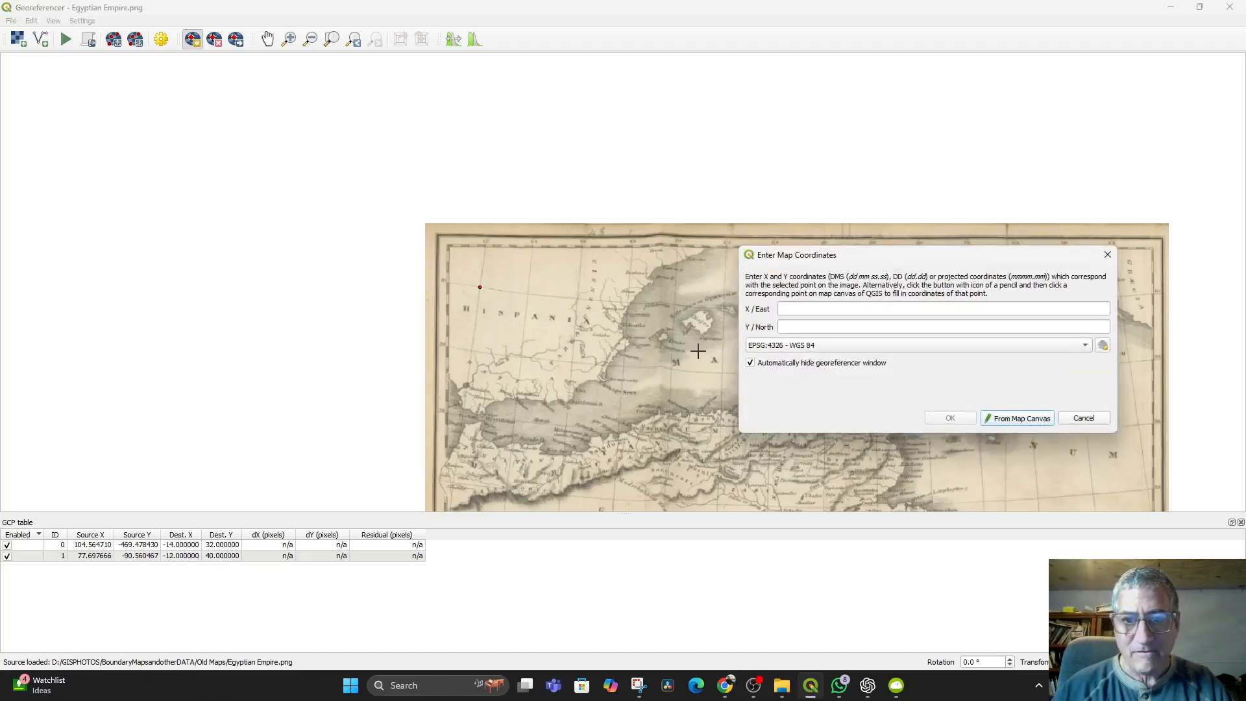
click(1077, 422)
- Place a control point on the northeastern graticule crossing near Graecia and examine its longitude and latitude labels on the OldMapsOnline scan
drag(926, 412, 540, 372)
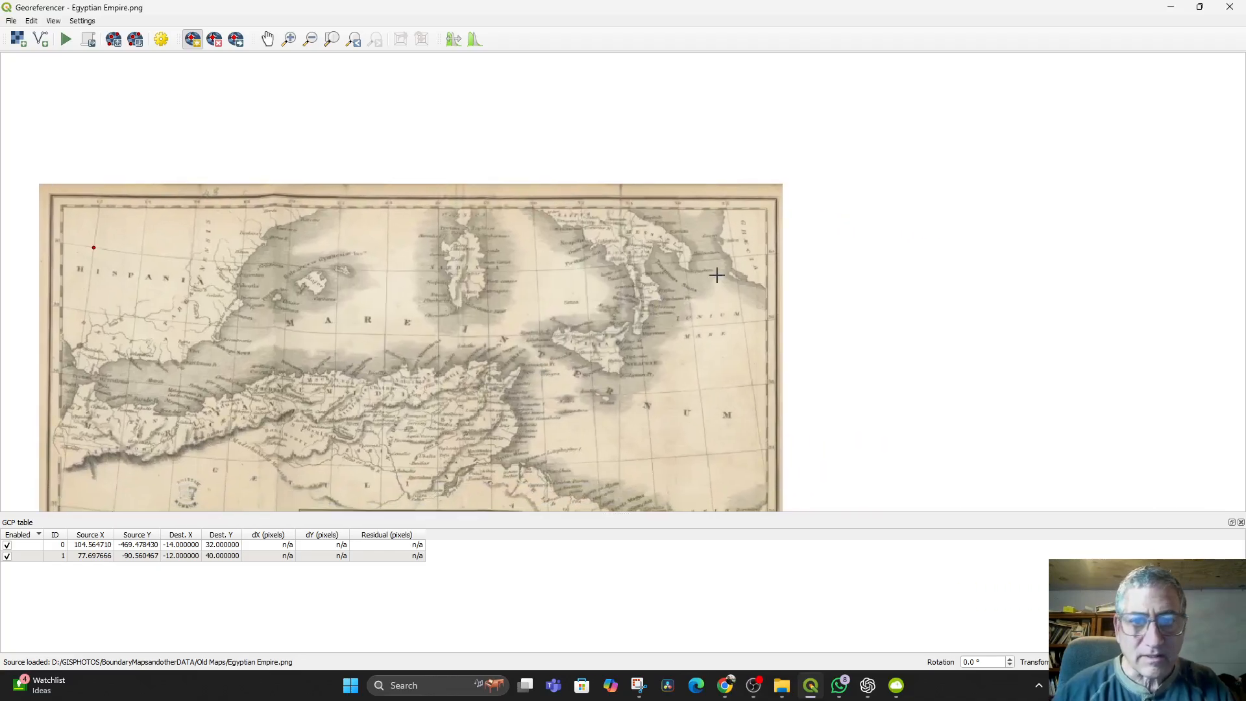
click(734, 255)
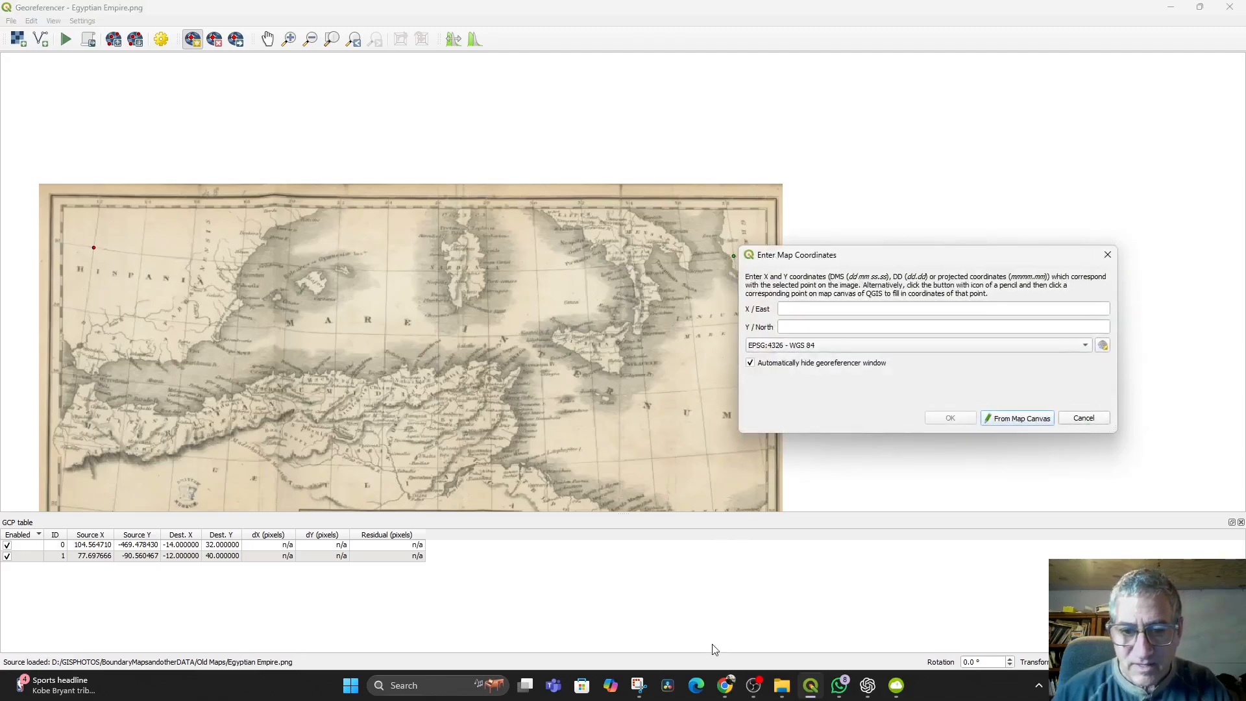
mouse_move(731, 693)
scroll(588, 370, down, 3)
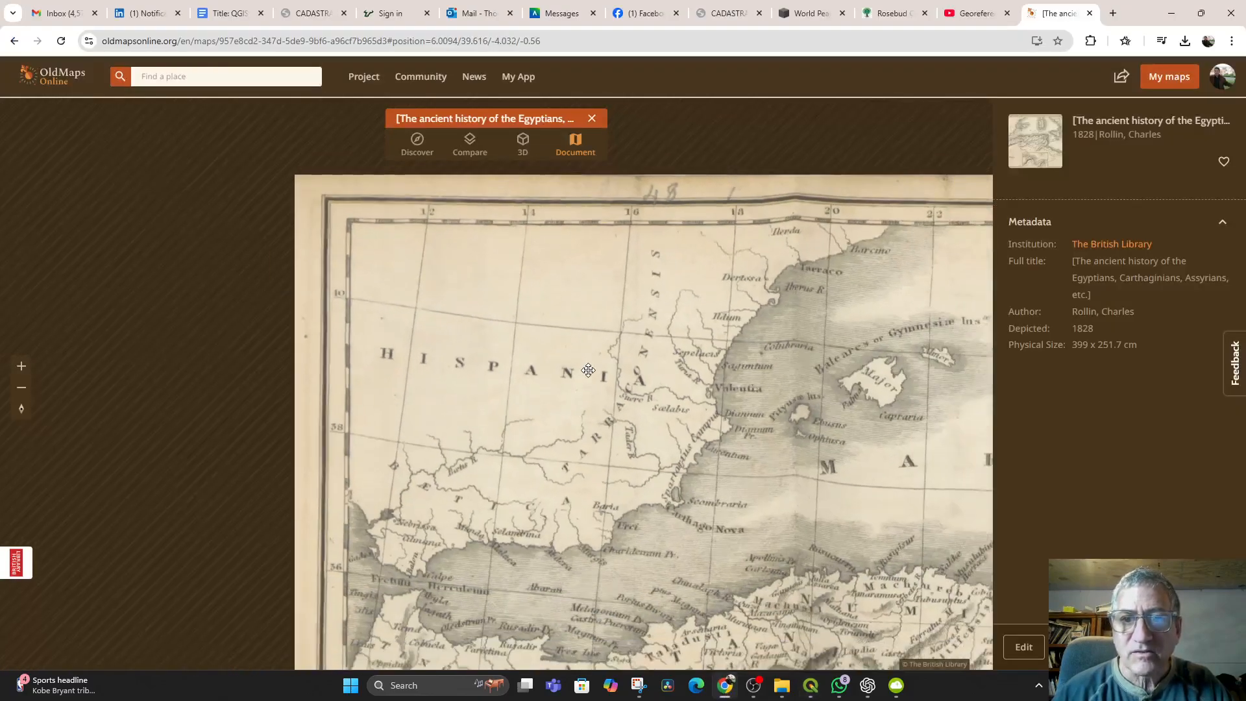
drag(588, 370, 318, 331)
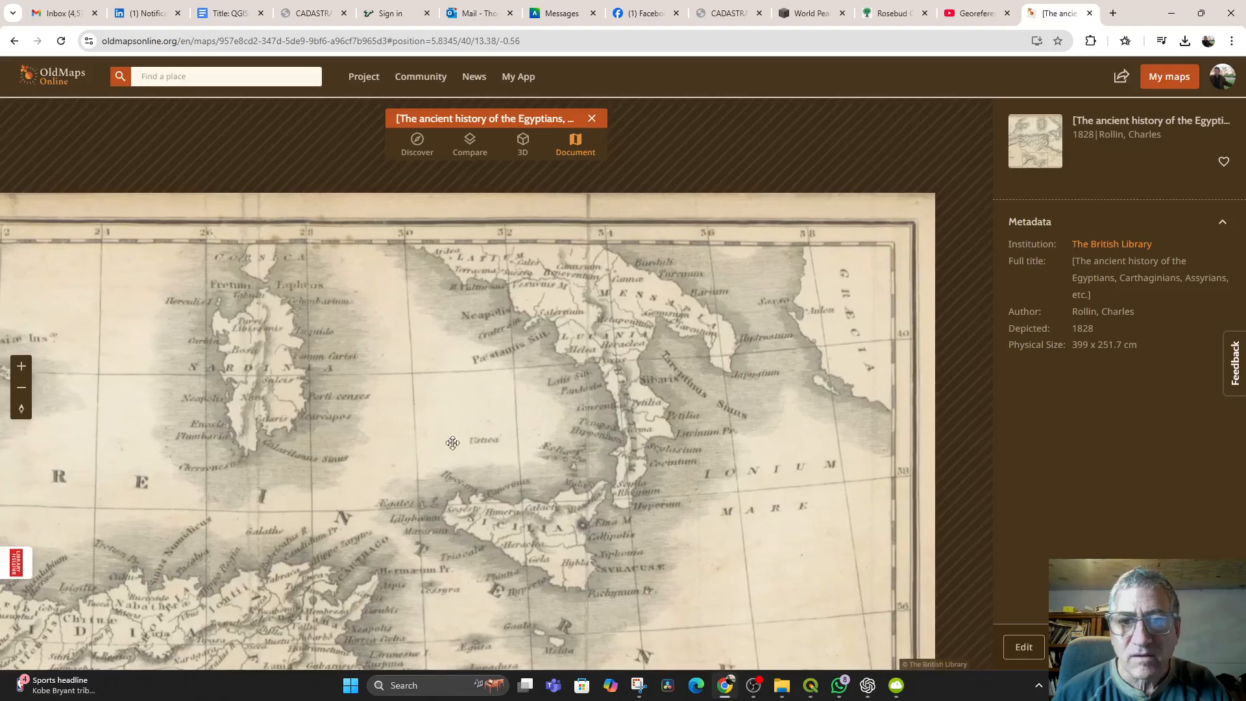
drag(490, 447, 417, 421)
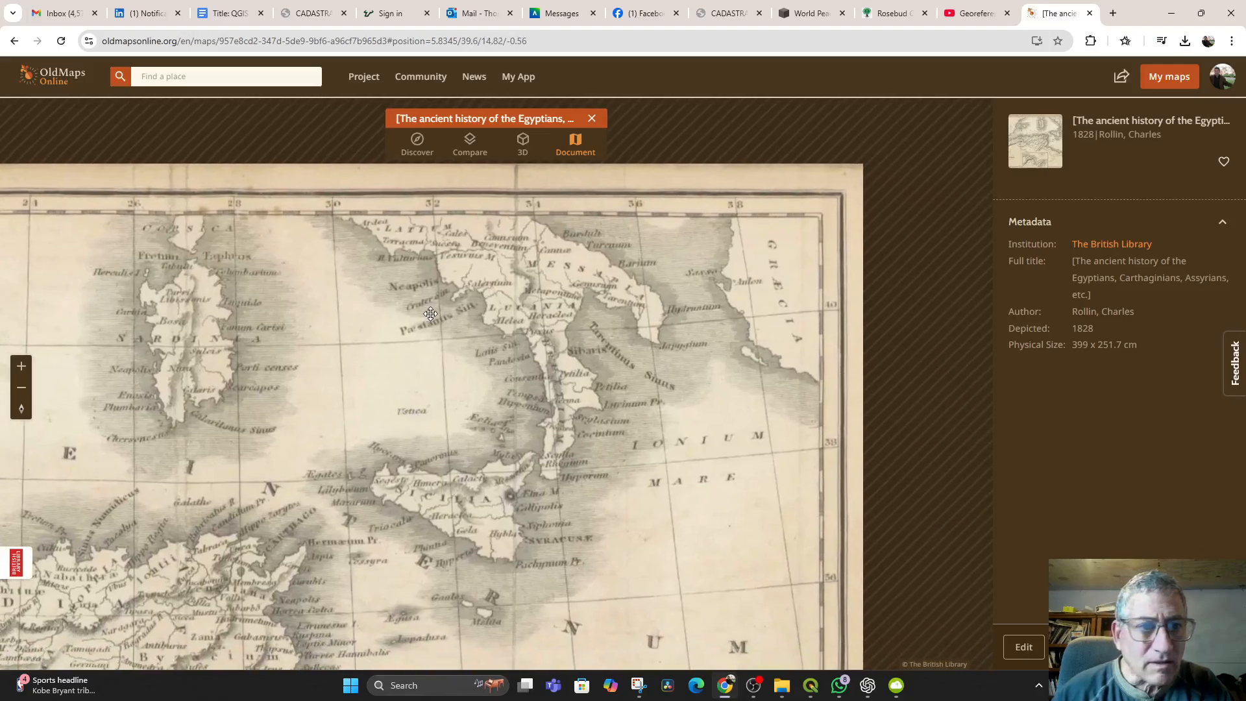
scroll(434, 313, down, 2)
drag(362, 357, 821, 377)
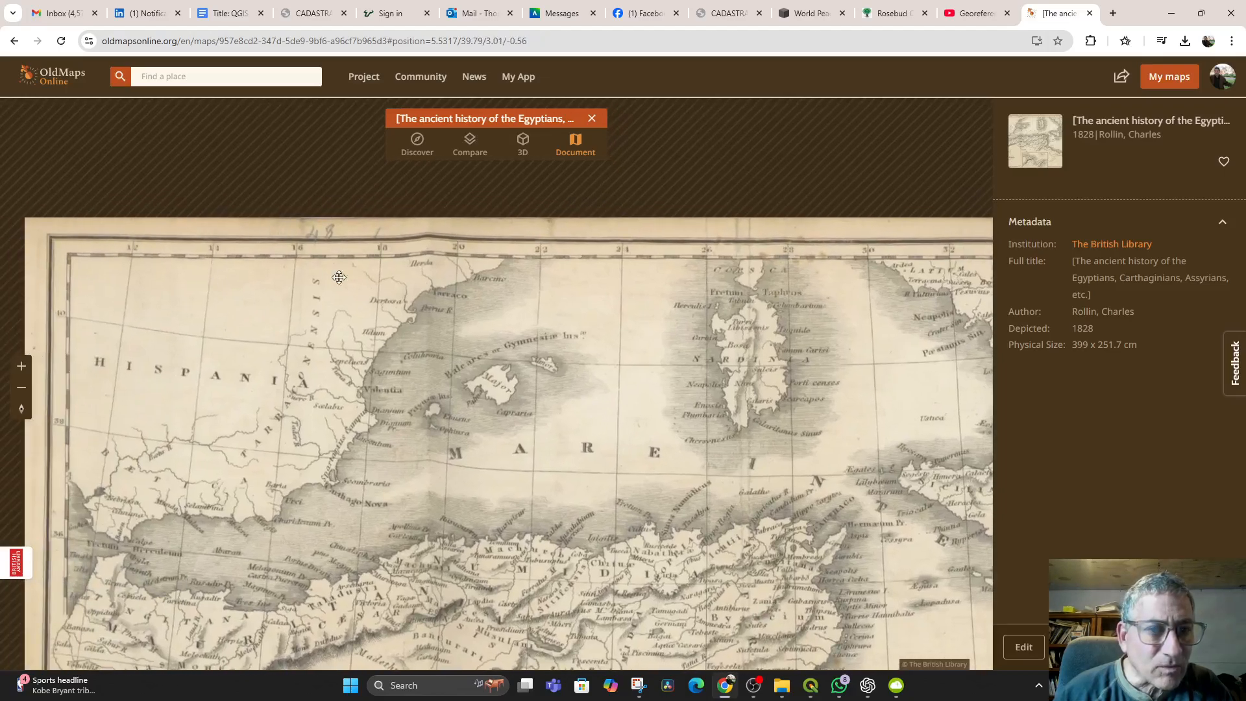
drag(666, 347, 608, 353)
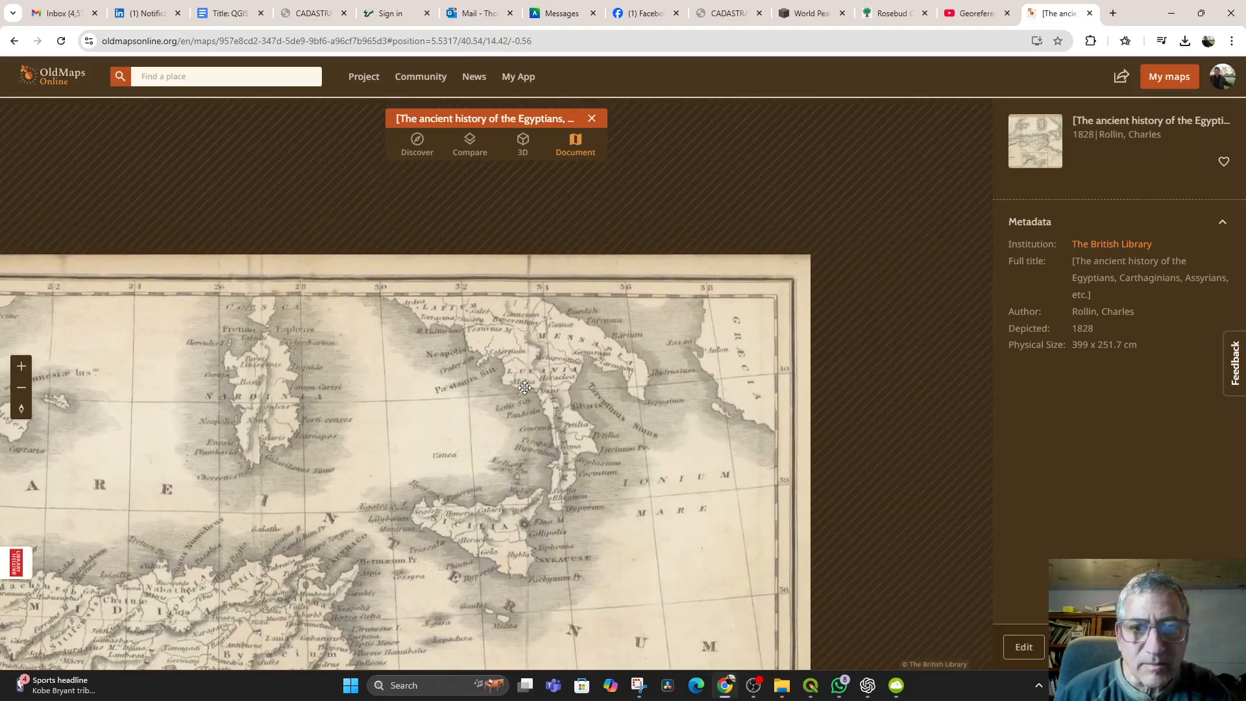
scroll(689, 339, up, 1)
drag(625, 399, 634, 366)
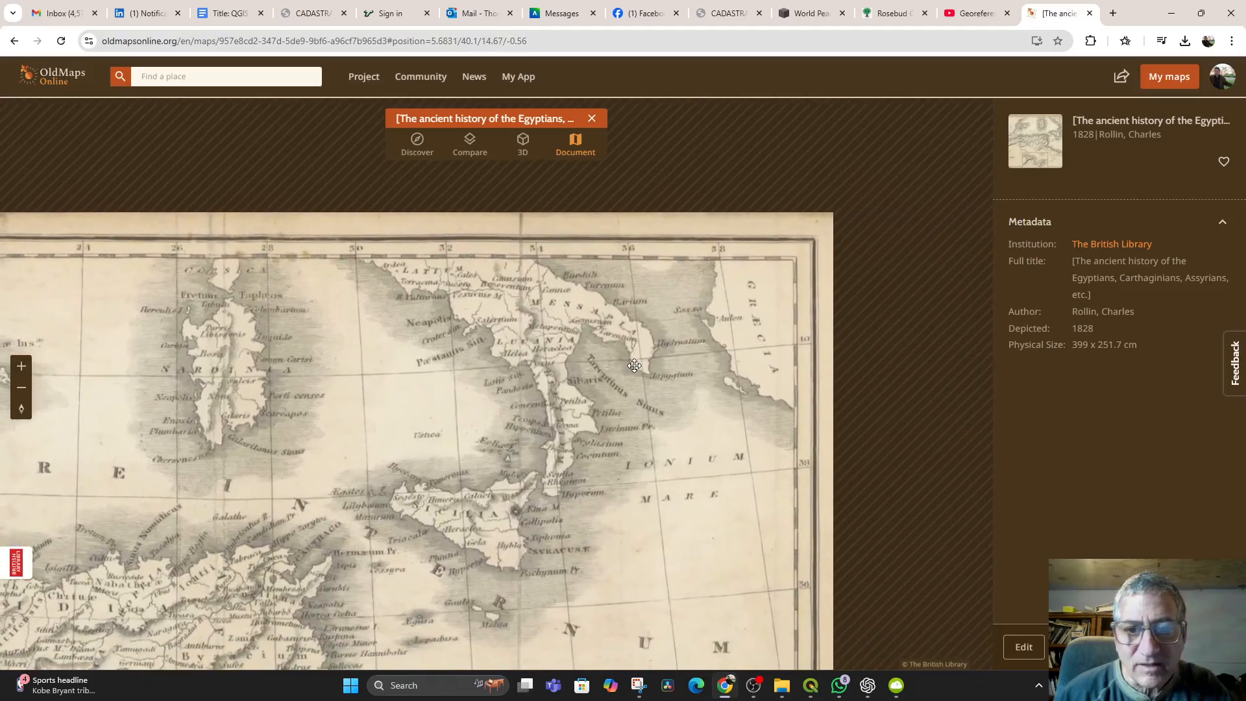
- Back in the QGIS Georeferencer, assign the northeastern control point near Graecia X / East -38 and Y / North 40
mouse_move(810, 685)
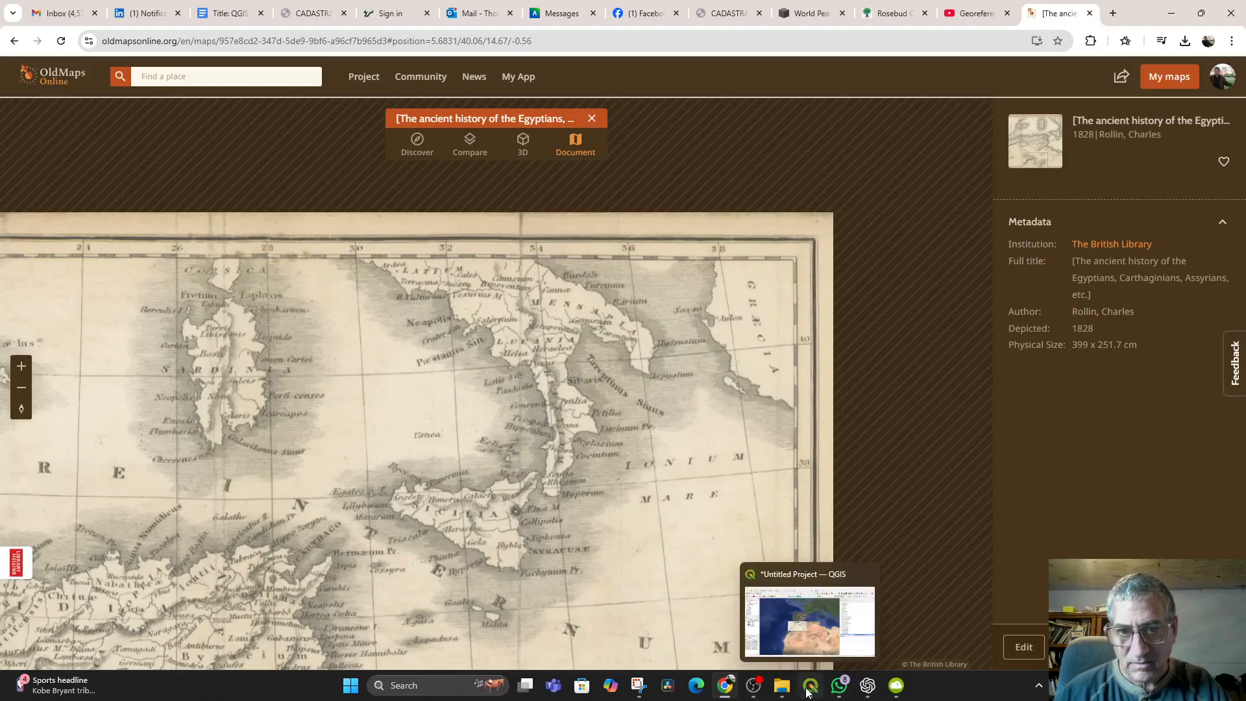
click(810, 613)
click(815, 311)
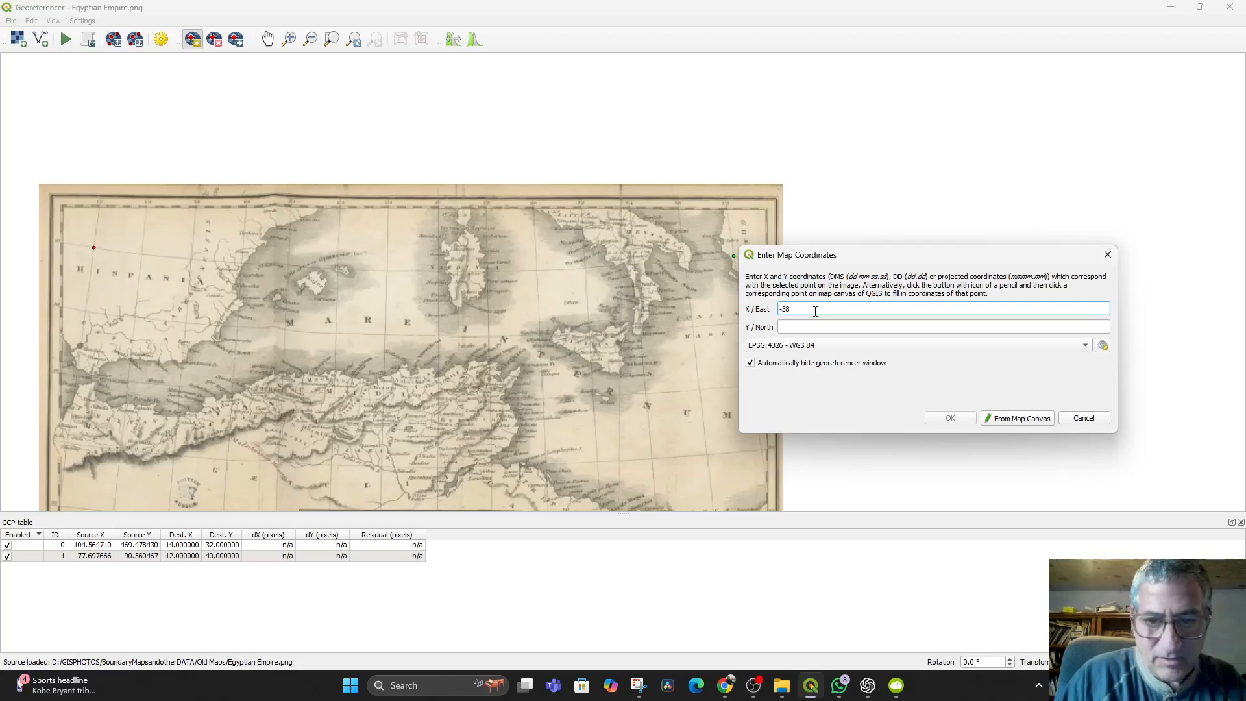
click(813, 329)
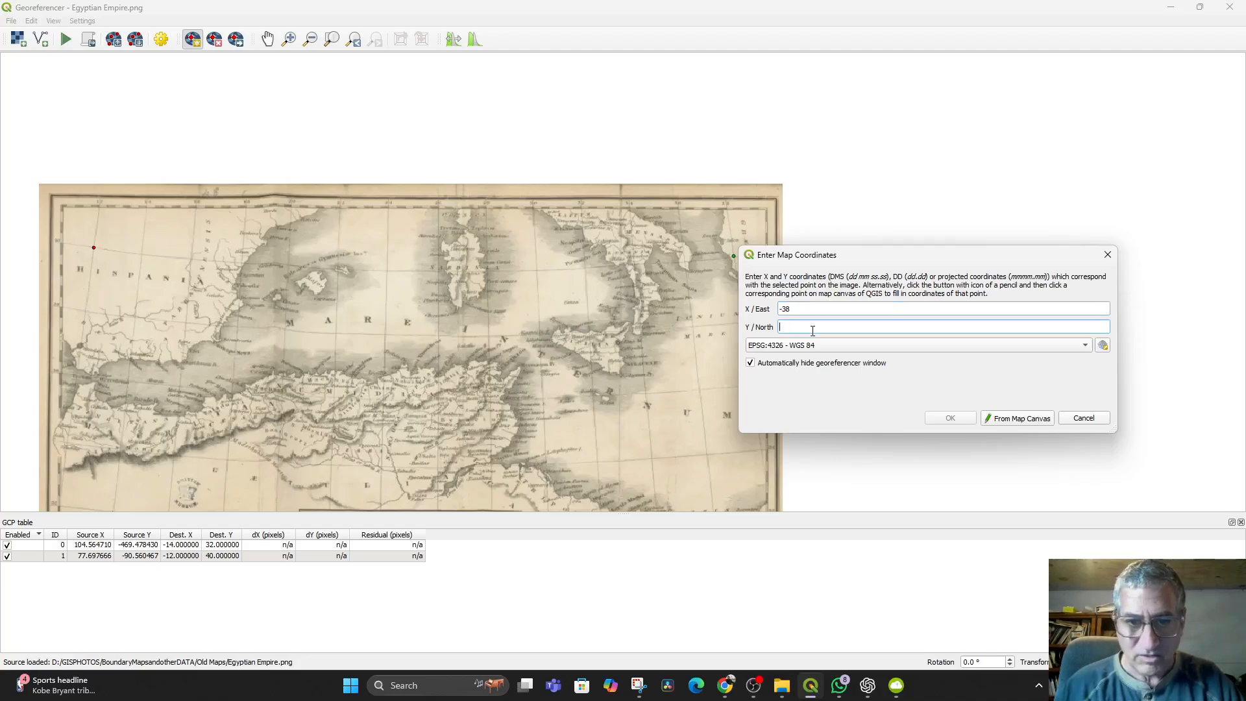
text(40)
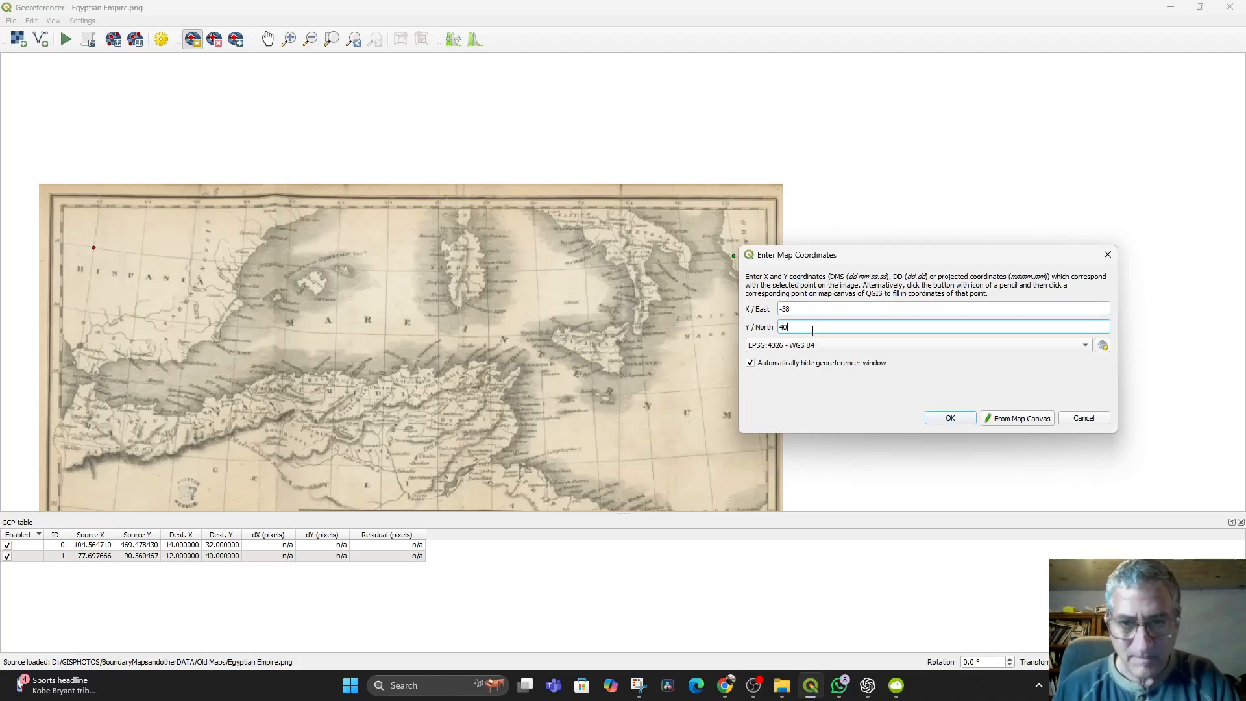
click(956, 420)
- Place a control point on the southeasternmost graticule crossing below Syrtis Major and read its longitude and latitude labels on the OldMapsOnline scan
drag(825, 397, 866, 170)
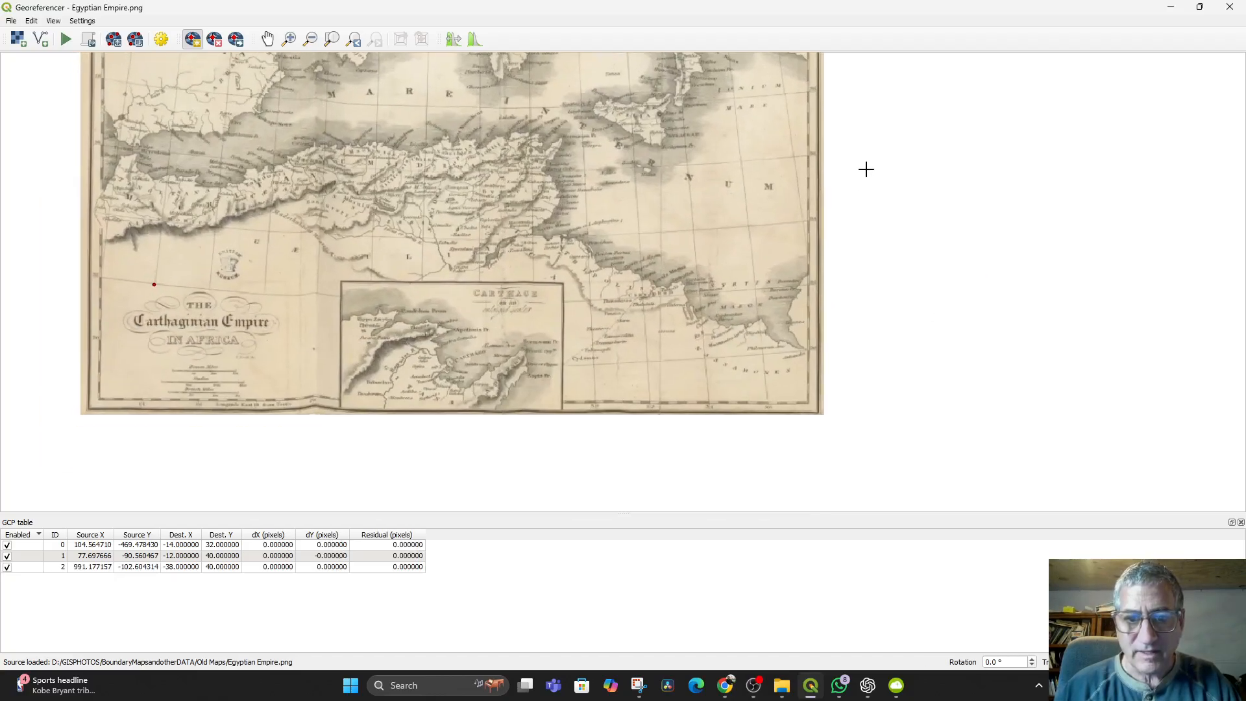
click(762, 355)
mouse_move(757, 690)
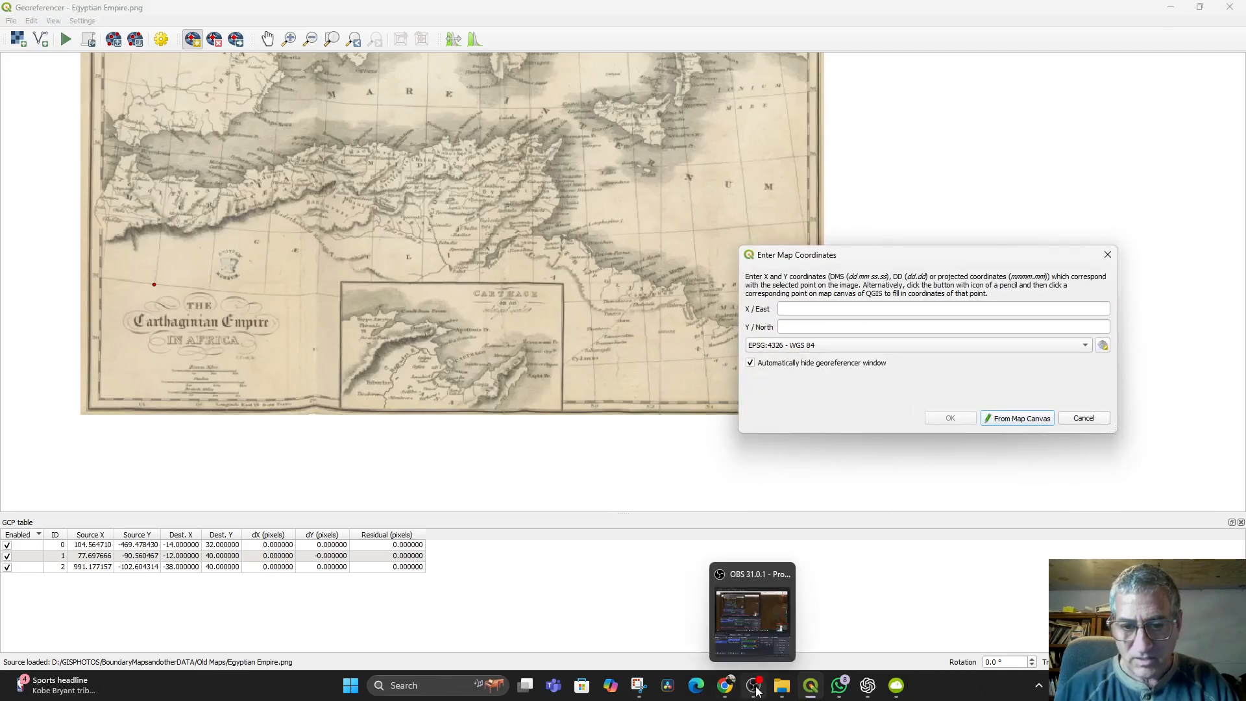
click(750, 641)
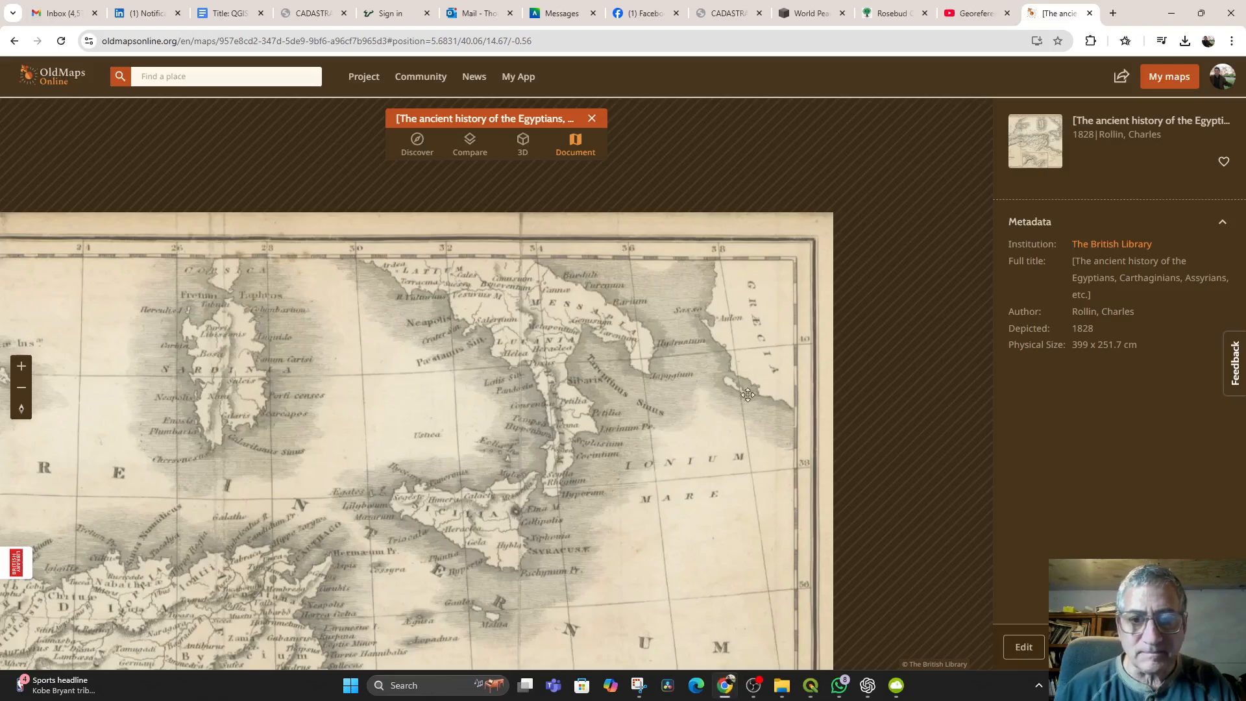
drag(753, 381, 781, 176)
drag(668, 447, 681, 201)
drag(726, 250, 679, 406)
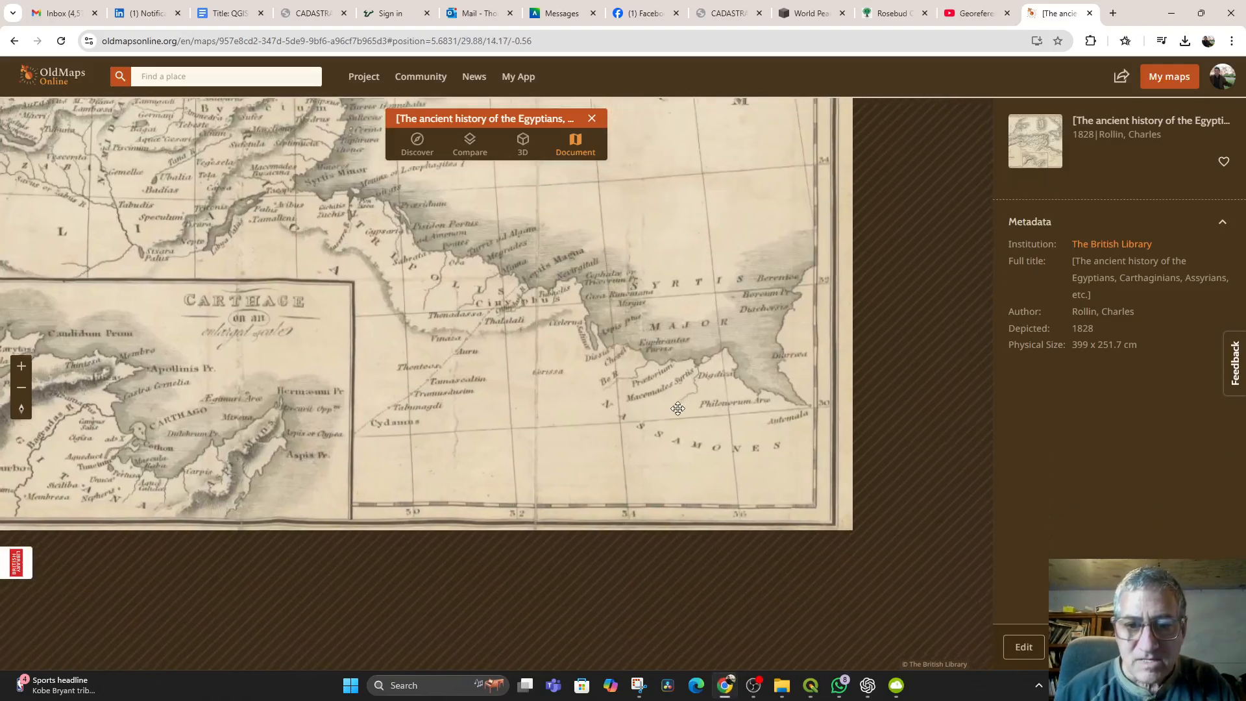
scroll(739, 542, up, 1)
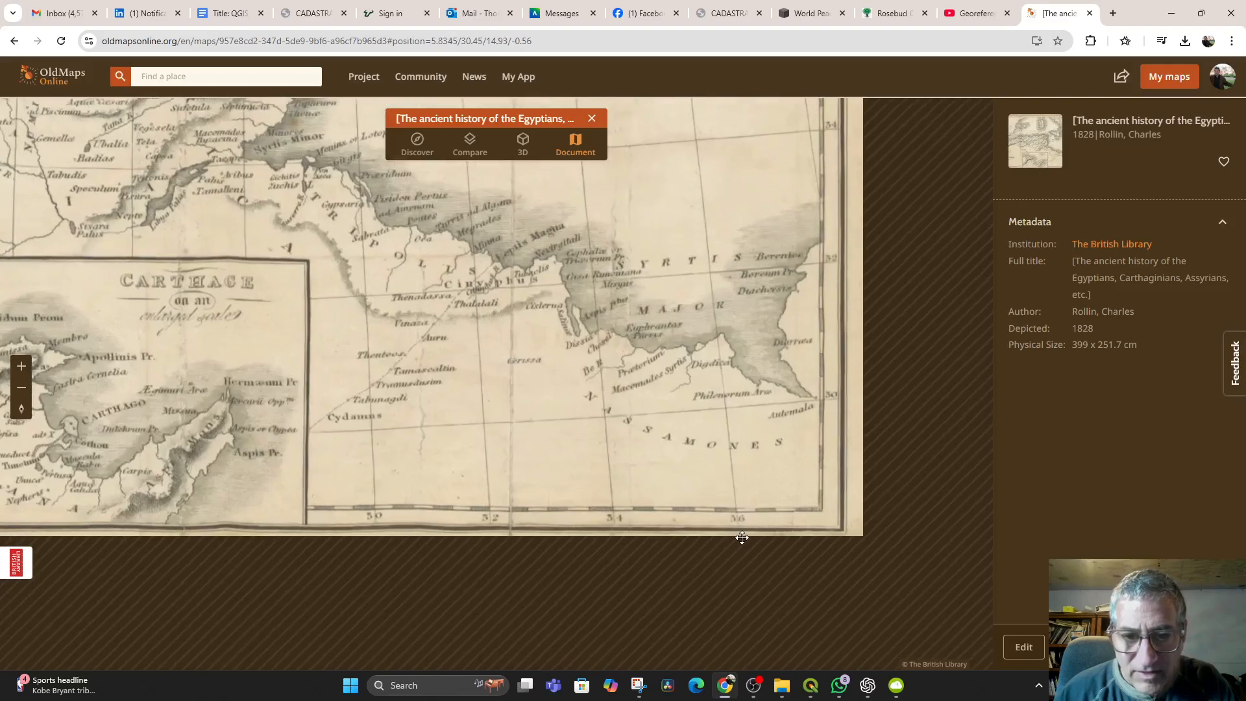
drag(752, 382, 711, 383)
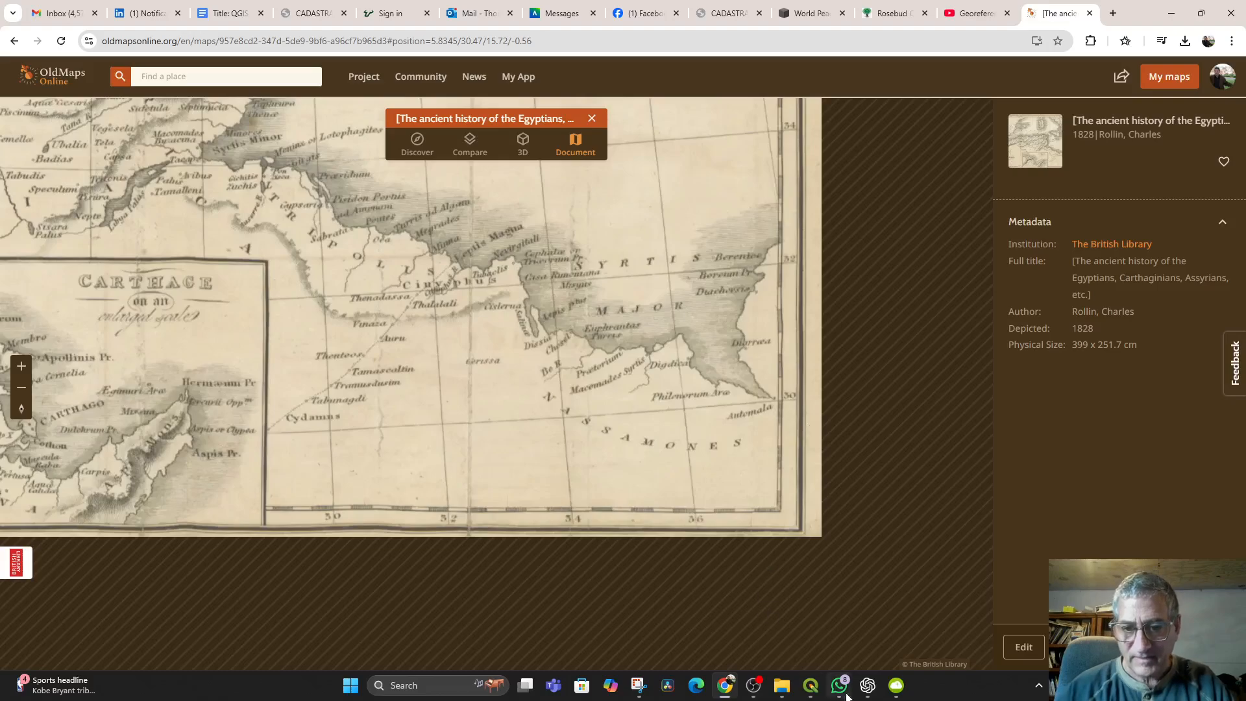
- Return to the QGIS Georeferencer and assign the southeastern control point X / East -36 and Y / North 30
click(794, 616)
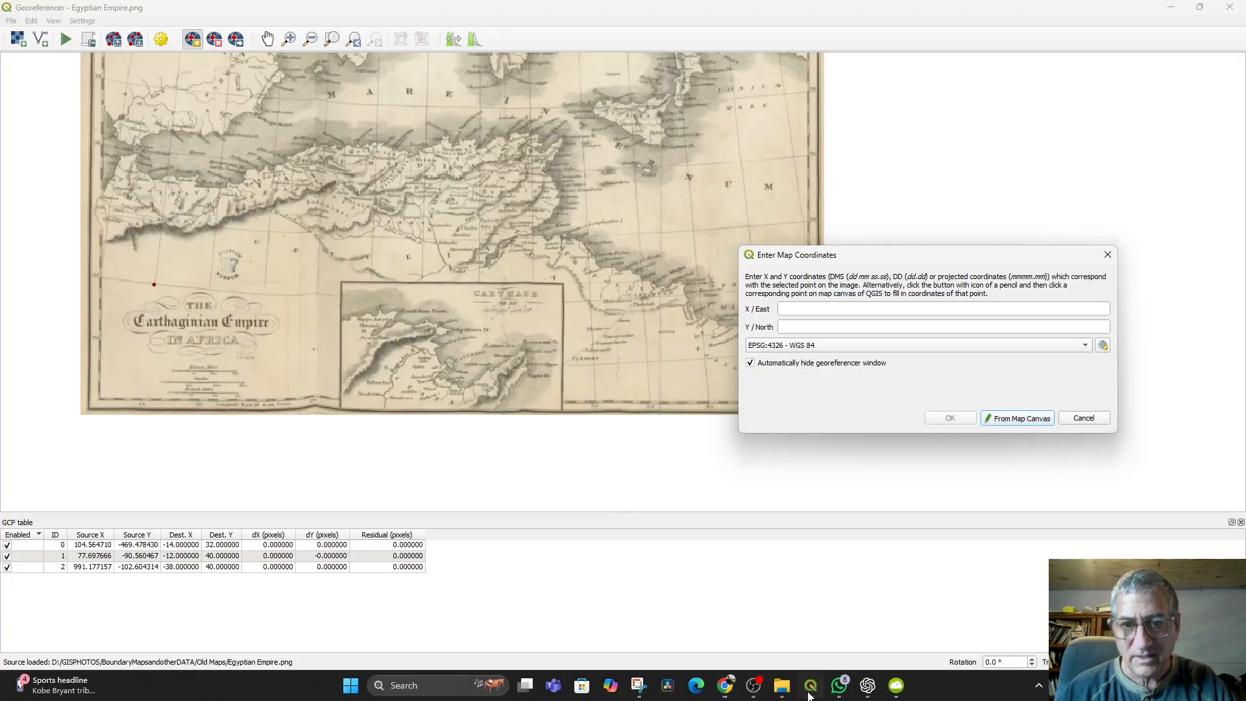
click(830, 314)
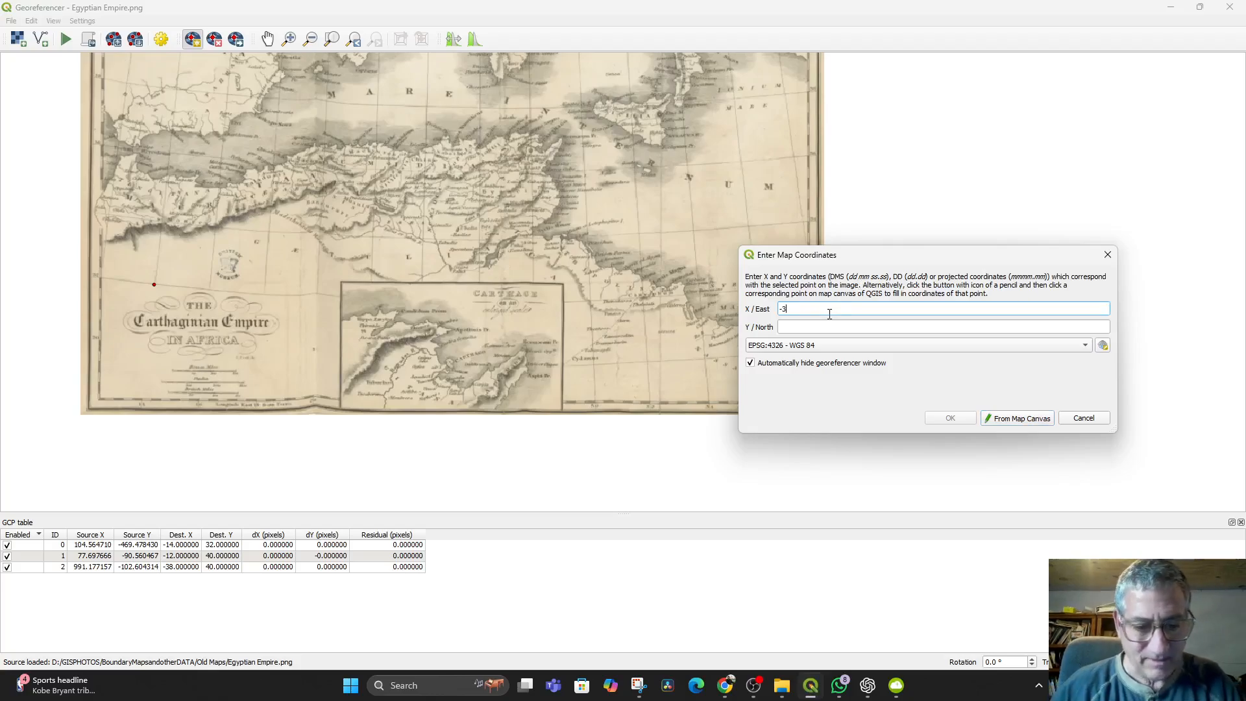
click(837, 327)
text(30)
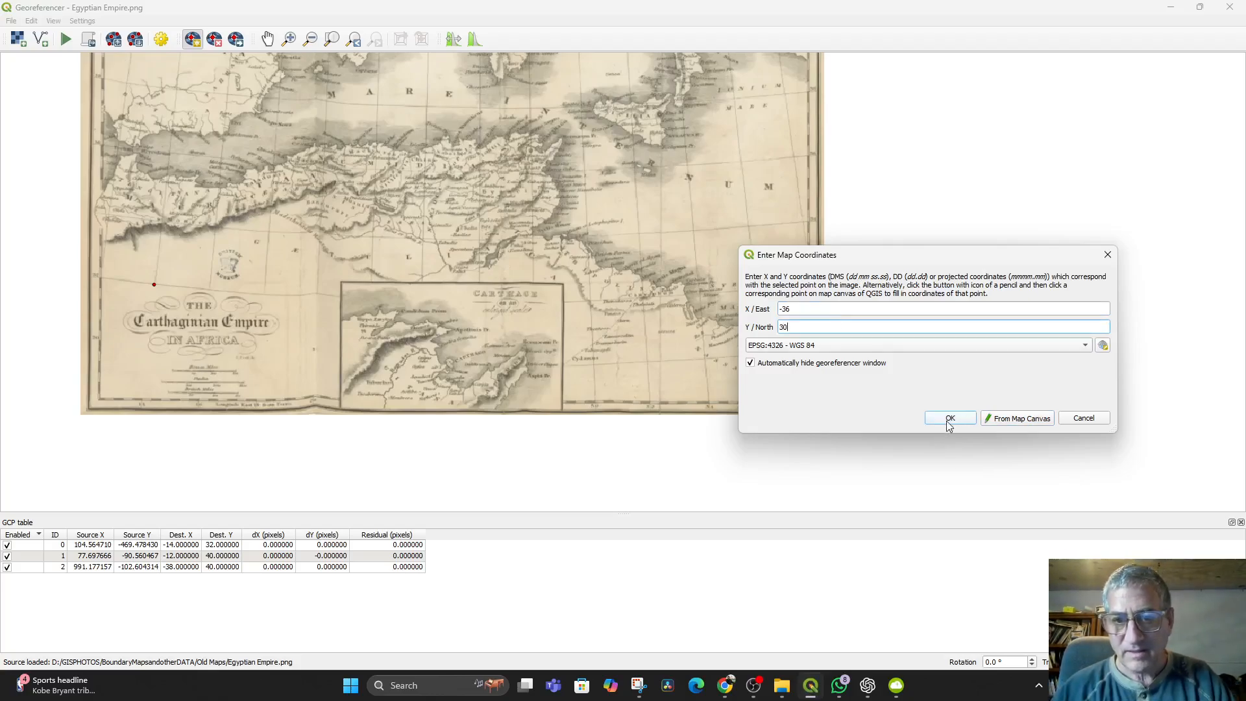
click(947, 421)
click(646, 454)
drag(453, 418, 575, 490)
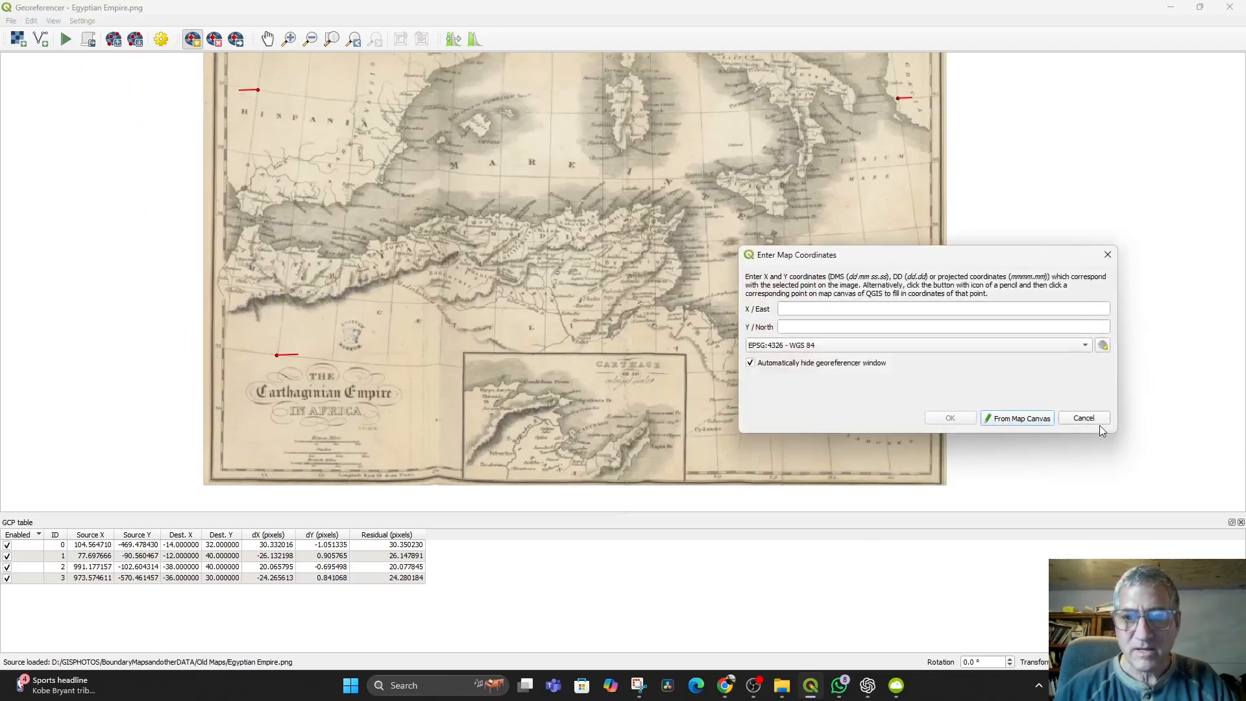
click(1084, 419)
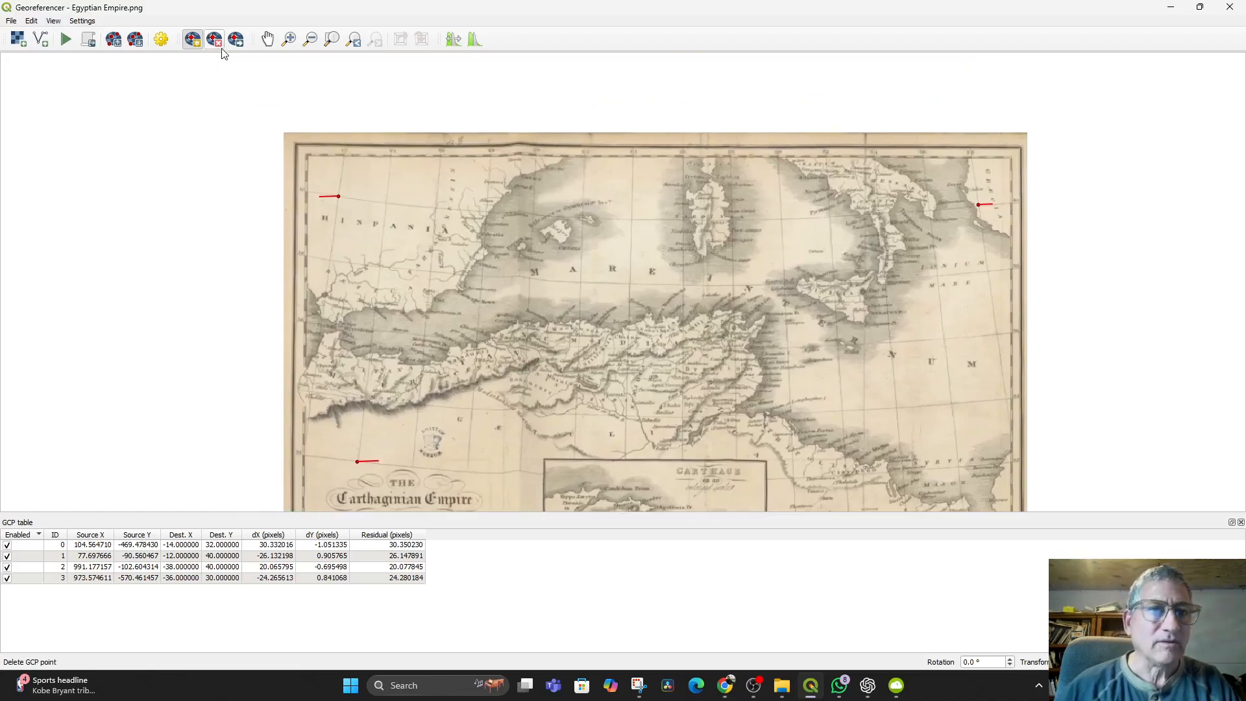
- Accept the transformation settings with Polynomial 1, EPSG:4326 - WGS 84, Nearest Neighbour resampling and Egyptian Empire_modified.tif as the output file
click(66, 40)
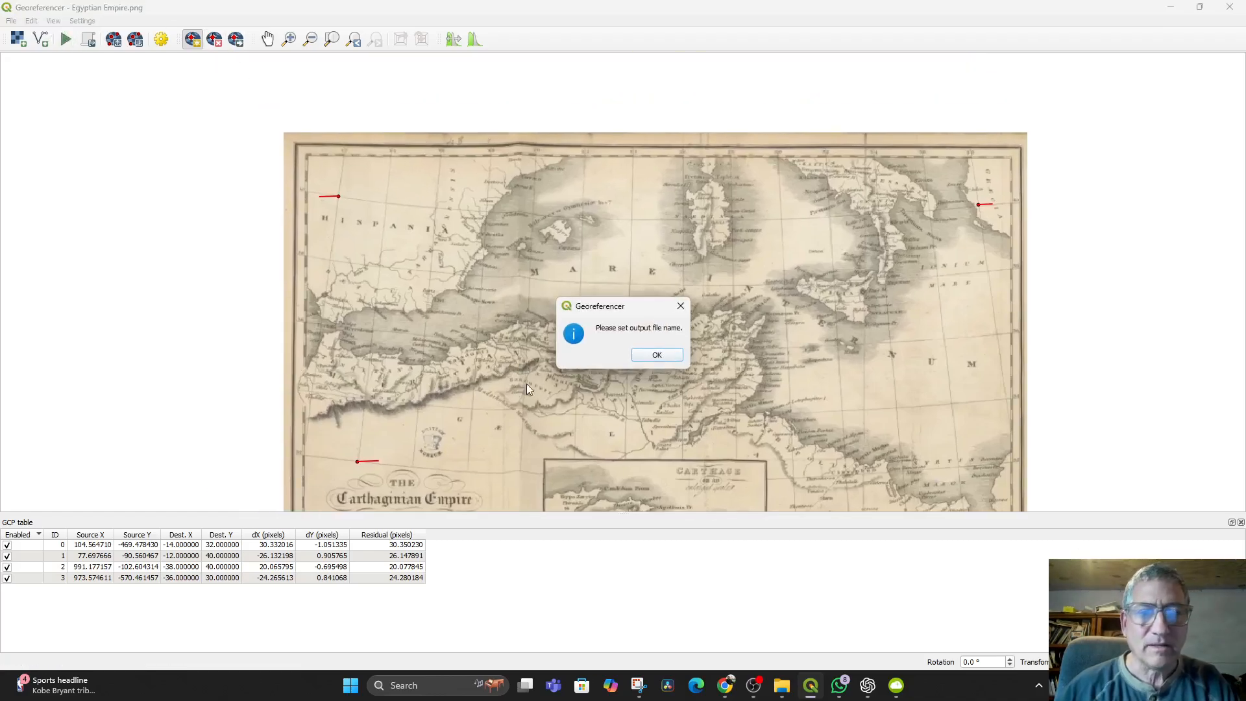
click(654, 355)
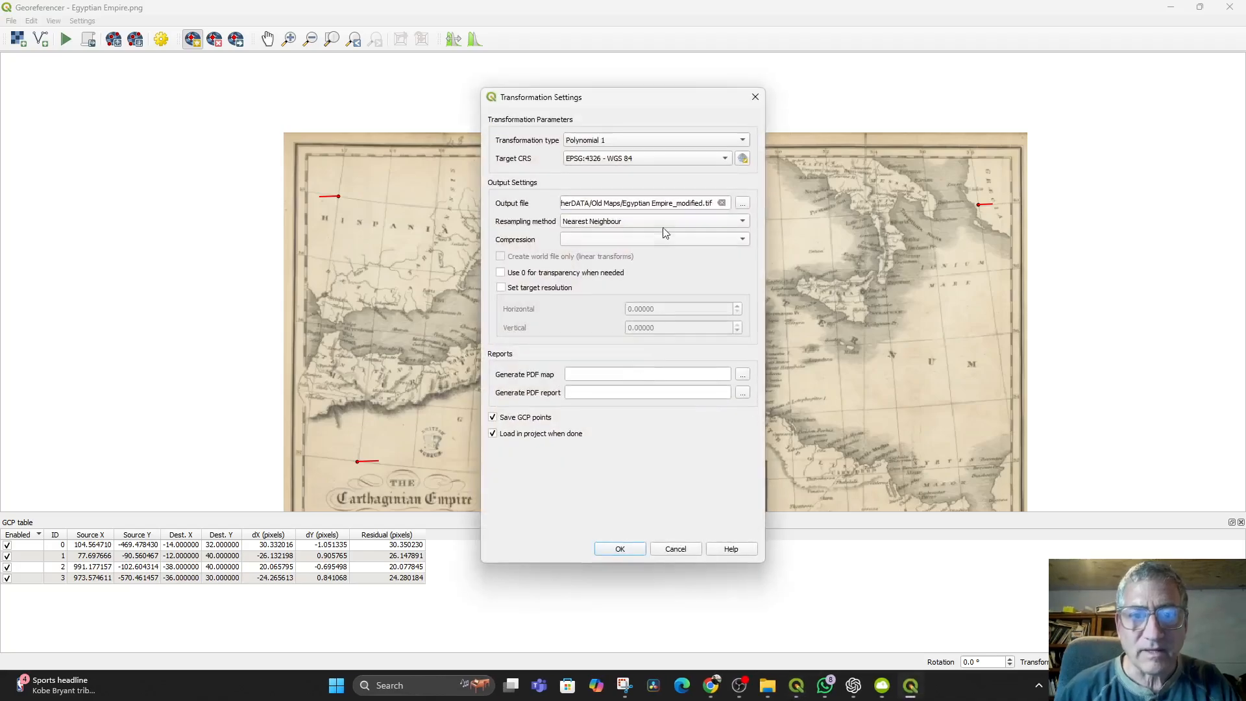
click(627, 223)
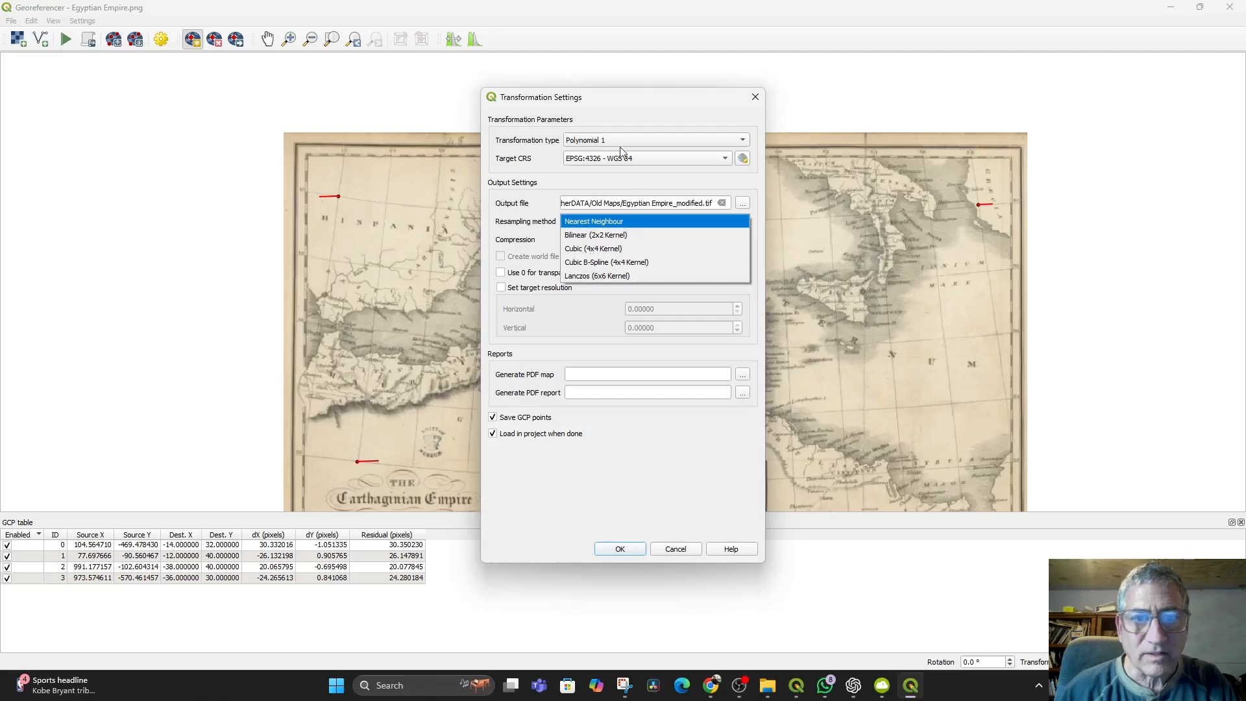
click(558, 169)
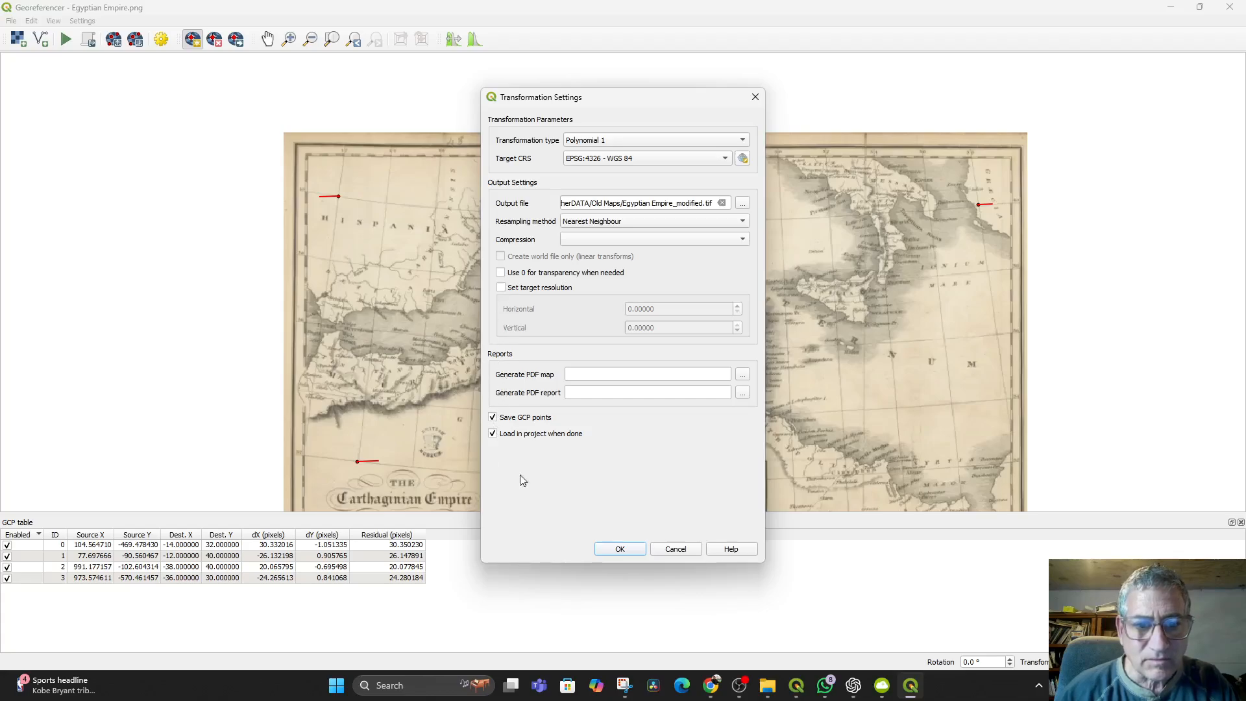
click(618, 549)
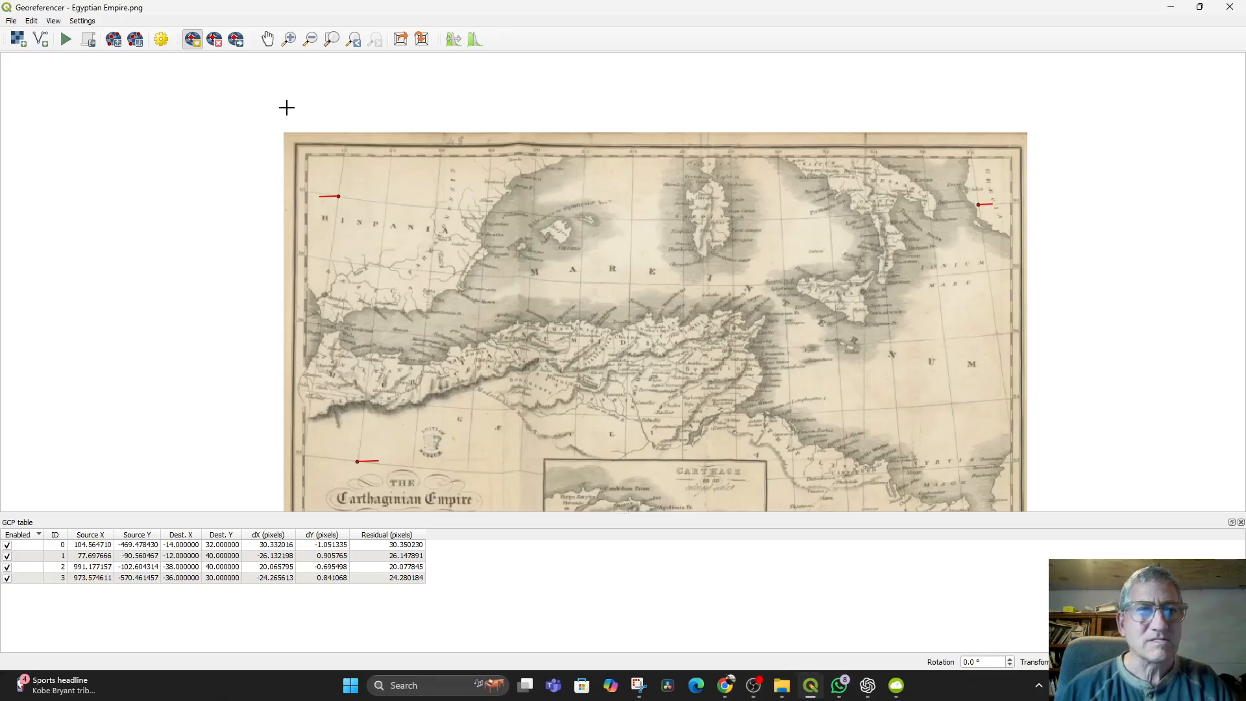
- Check the main QGIS map canvas for the georeferenced Carthaginian Empire map, then return to the Georeferencer
click(1172, 8)
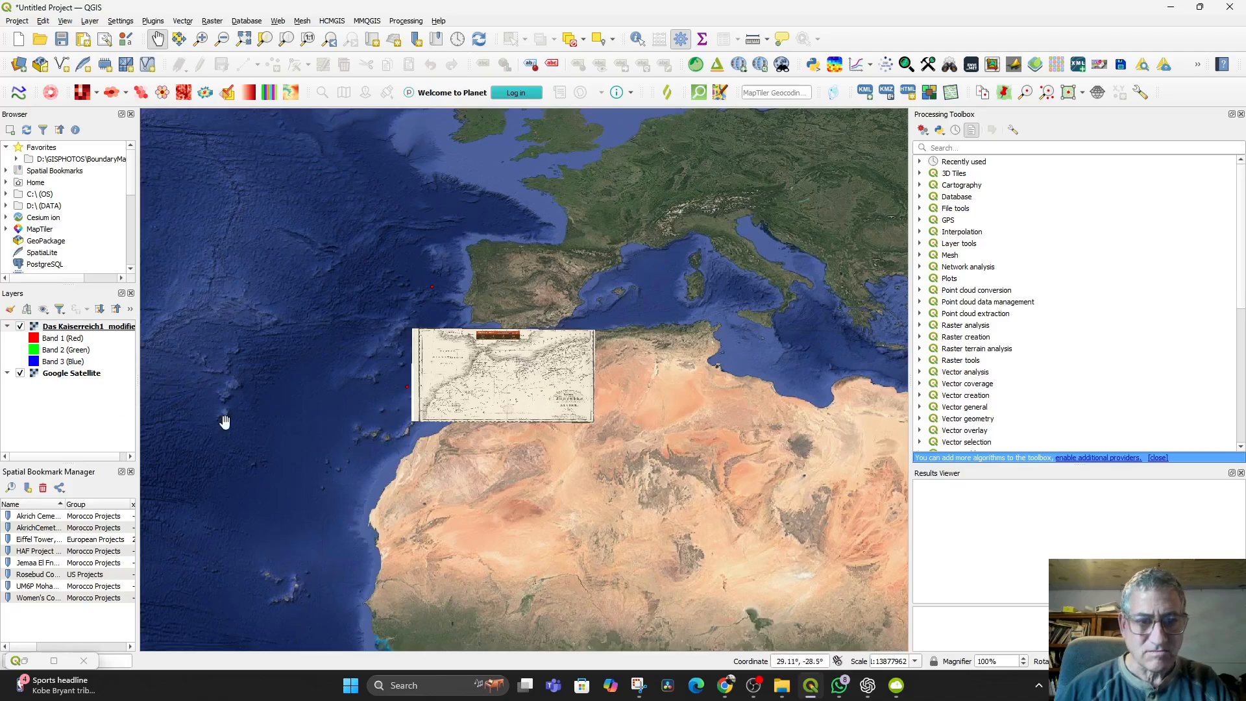
drag(328, 455, 301, 452)
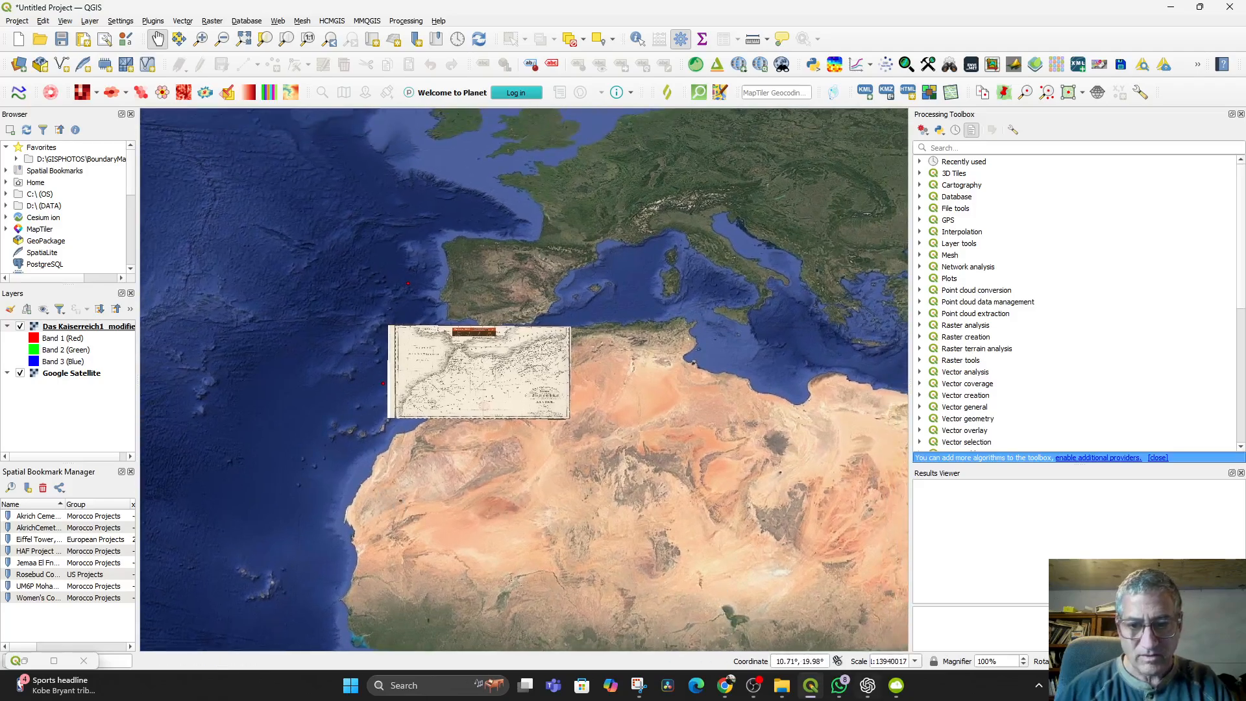
click(811, 689)
click(811, 688)
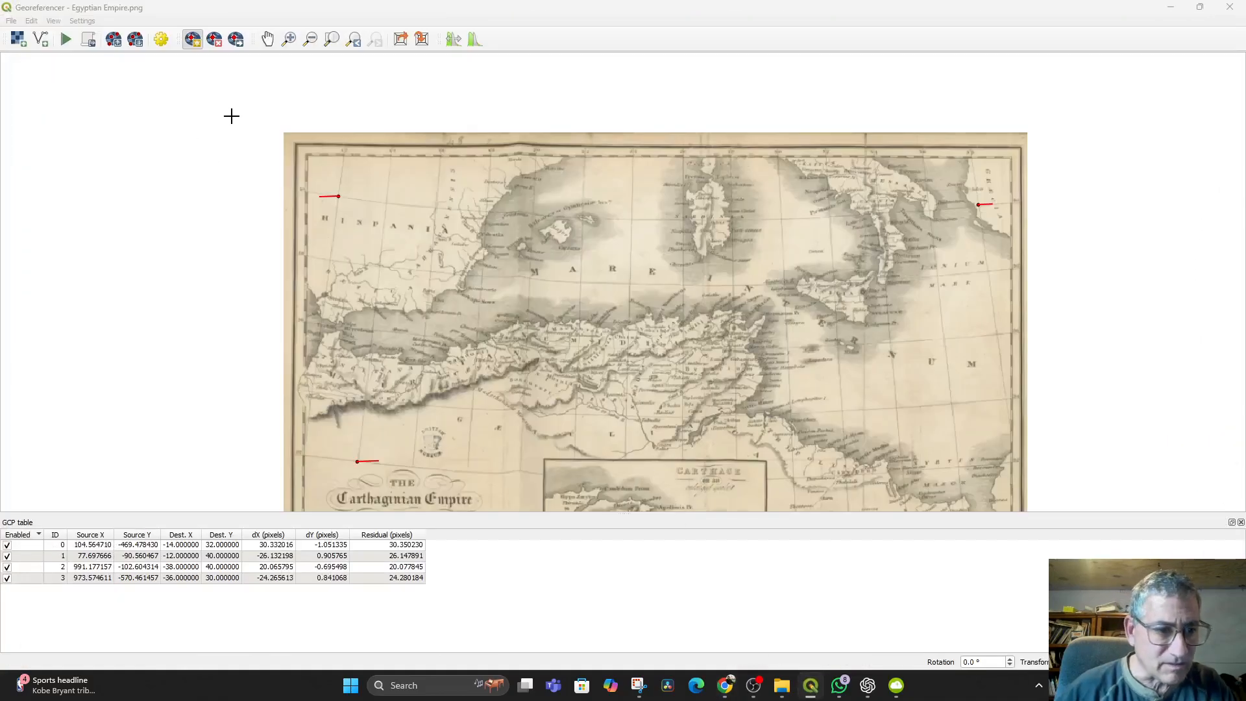
click(1170, 8)
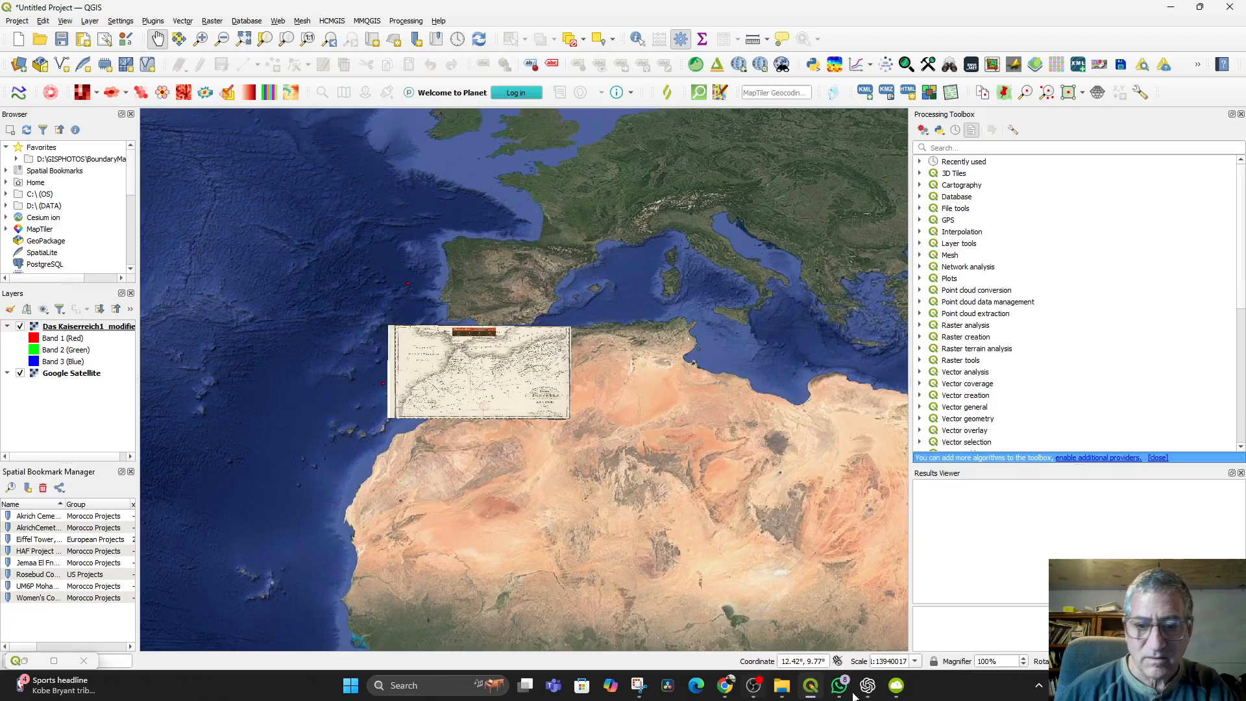
click(817, 685)
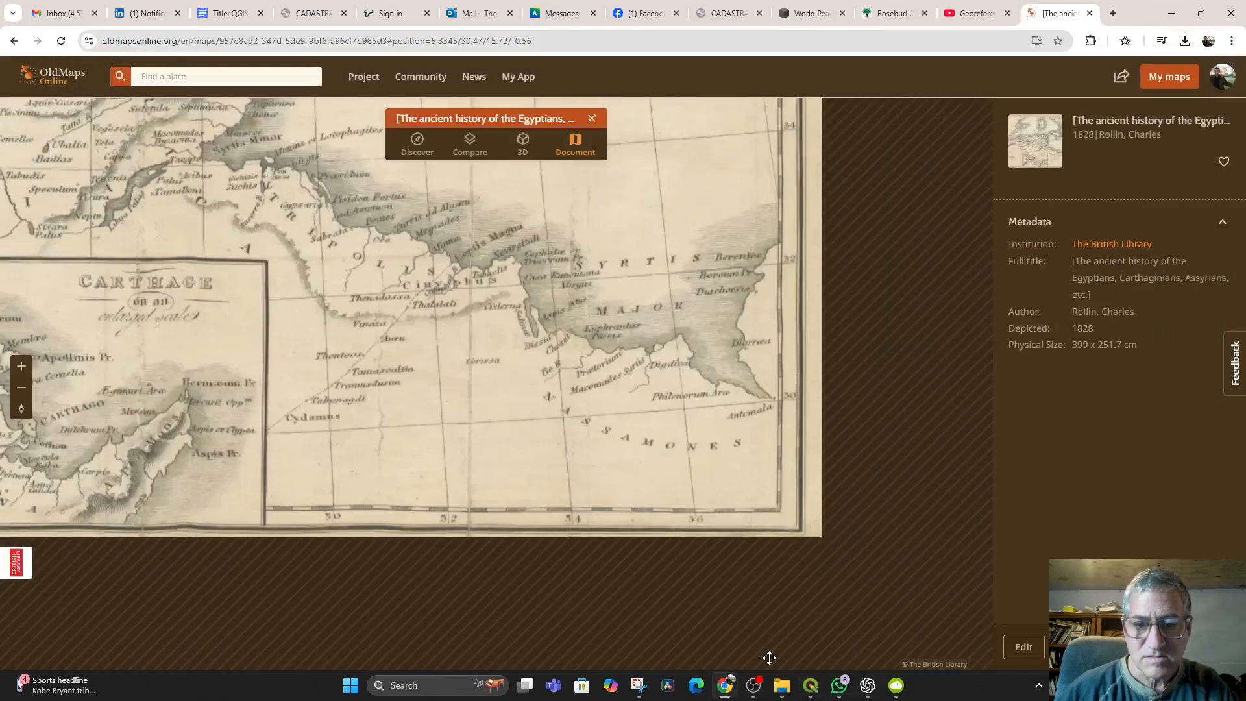
click(807, 690)
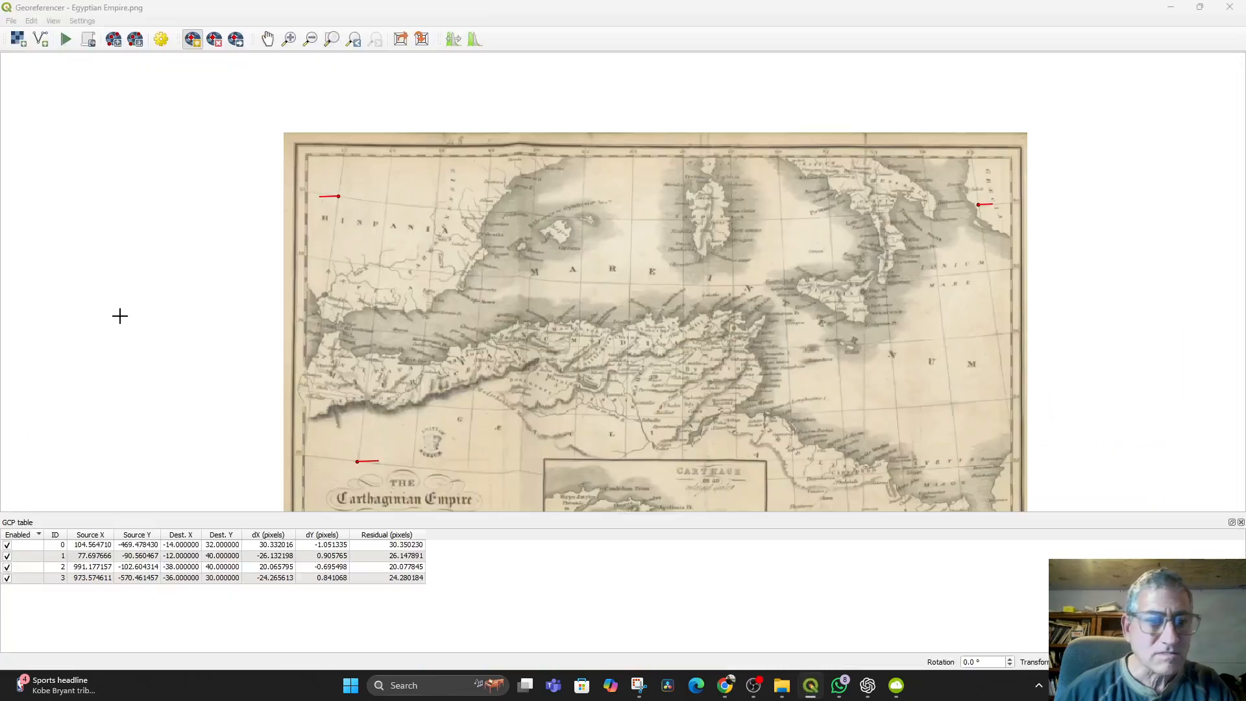
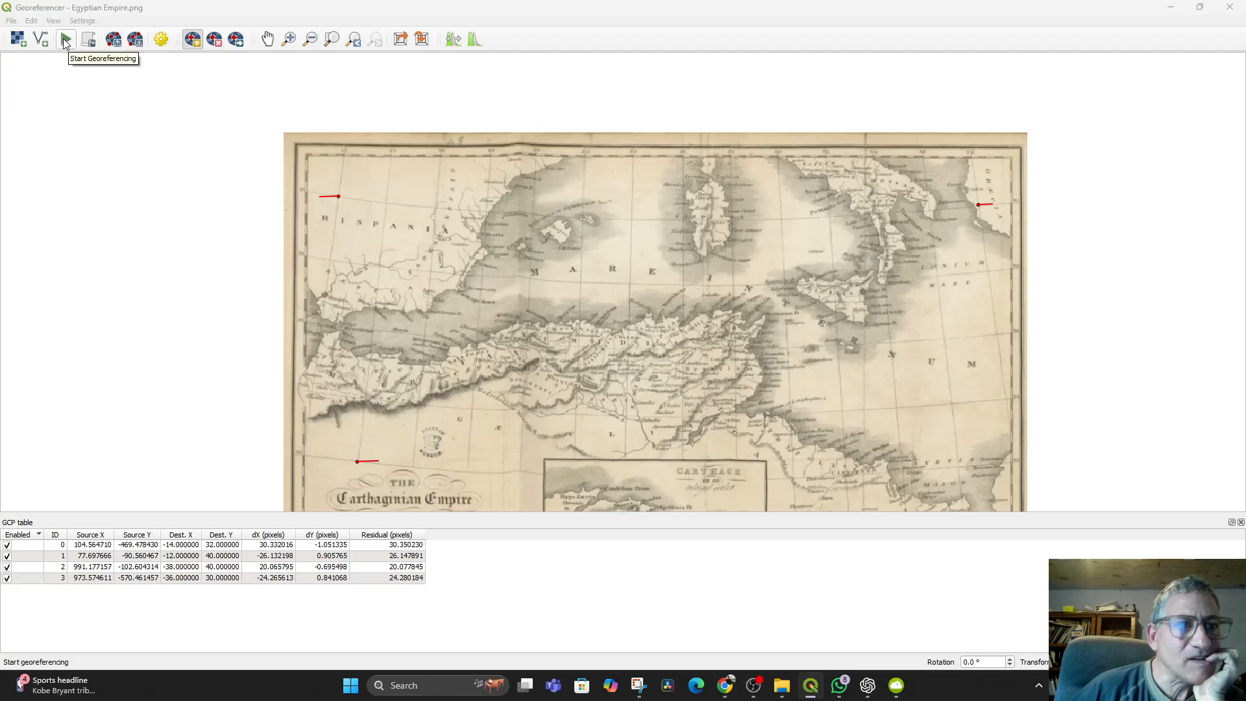
- Run the georeferencing of the Carthaginian Empire map and inspect the resulting layer on the main QGIS map canvas
click(65, 41)
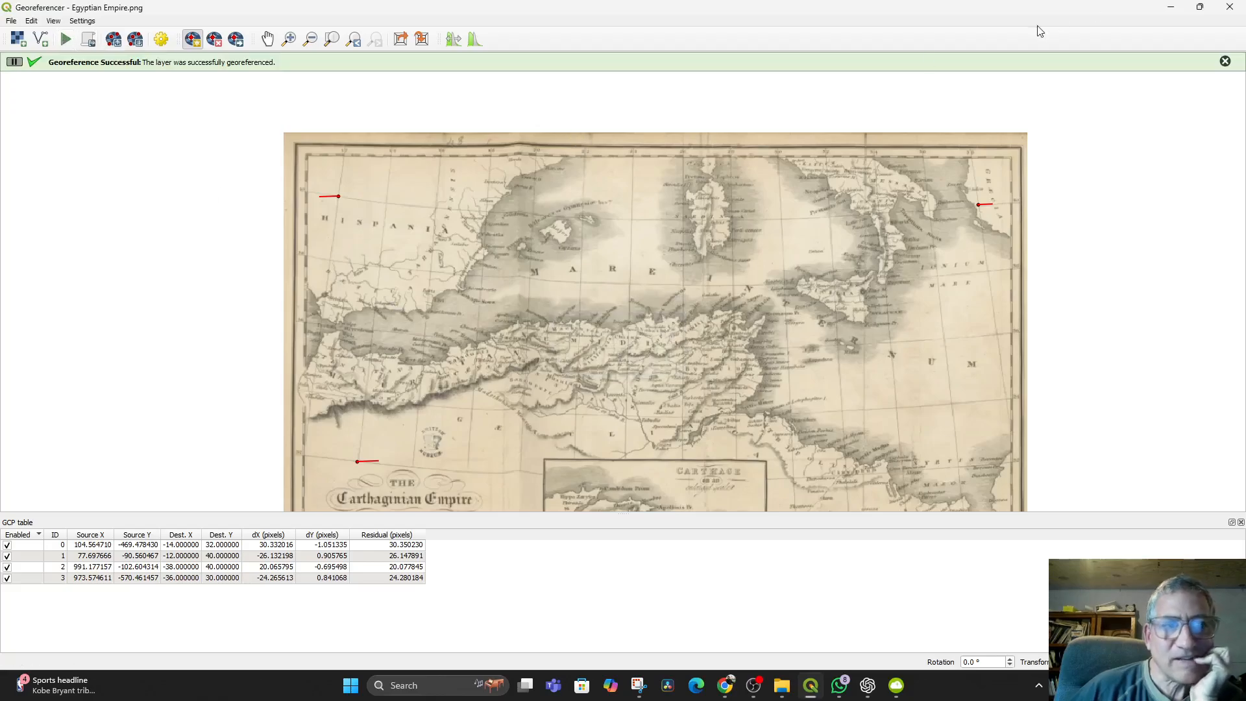
click(1168, 9)
click(1168, 9)
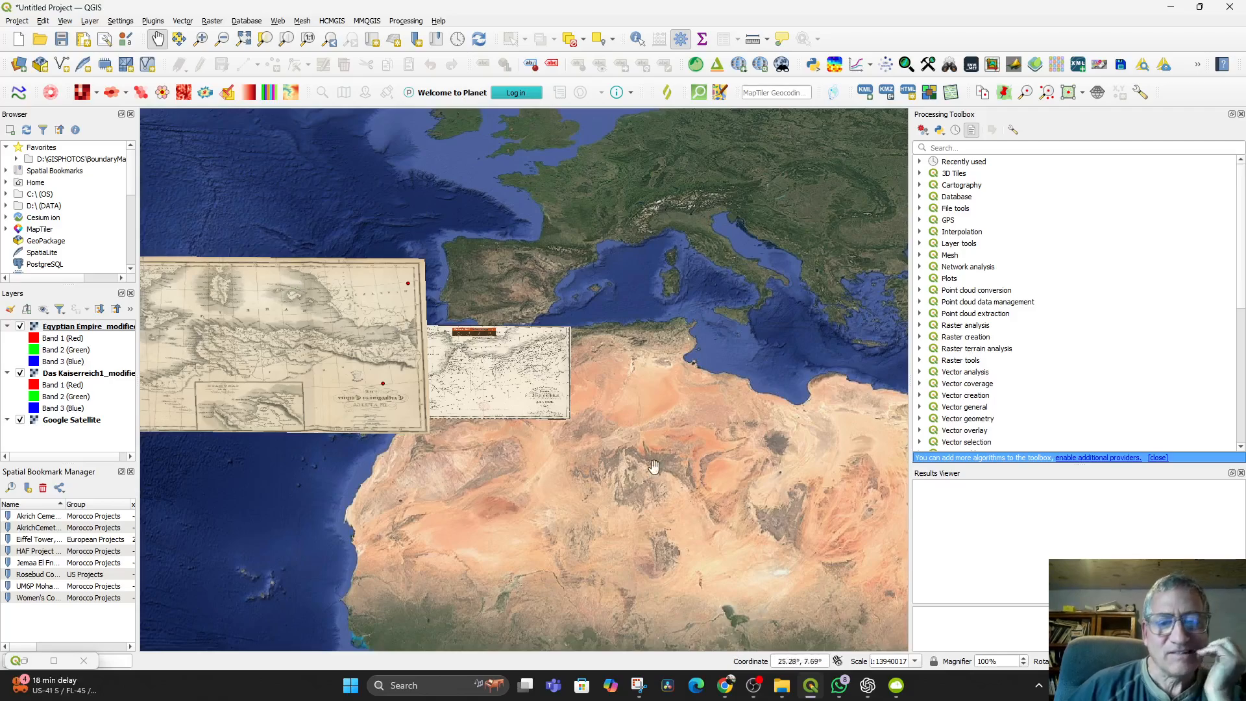
- Review ChatGPT's advice on swapping the sign of the Dest. X values, then return to the Georeferencer's GCP table
click(811, 685)
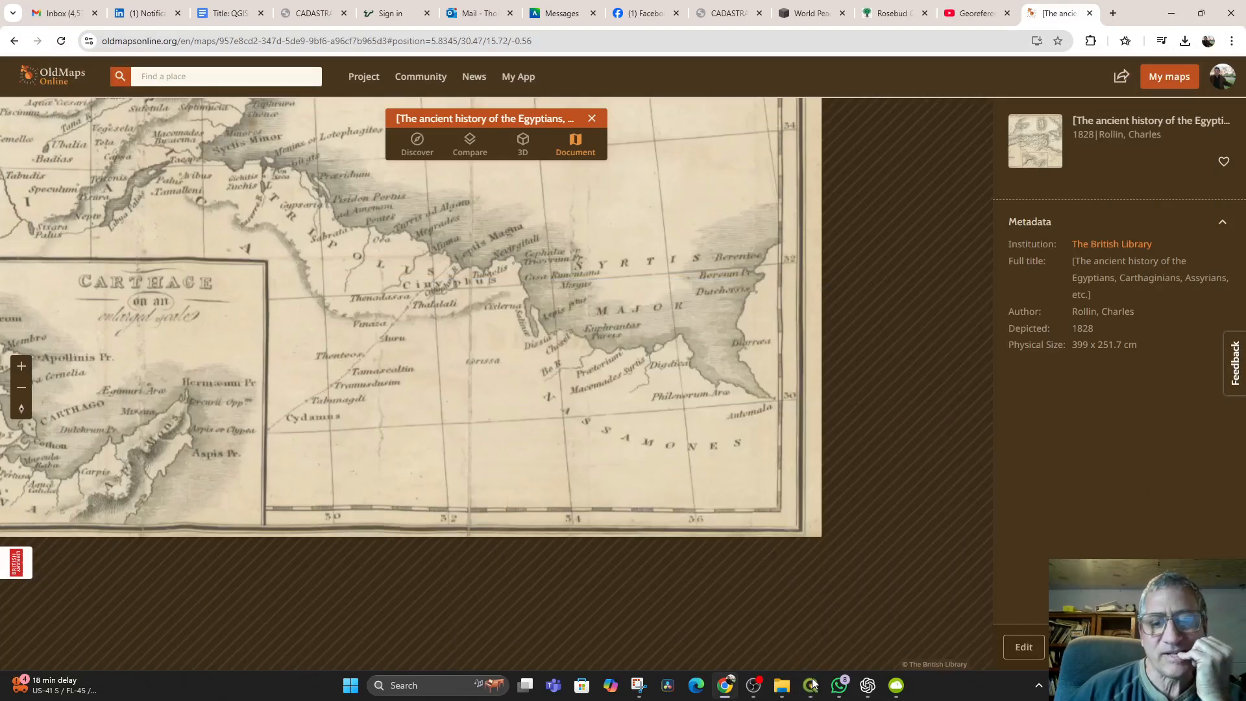
click(810, 688)
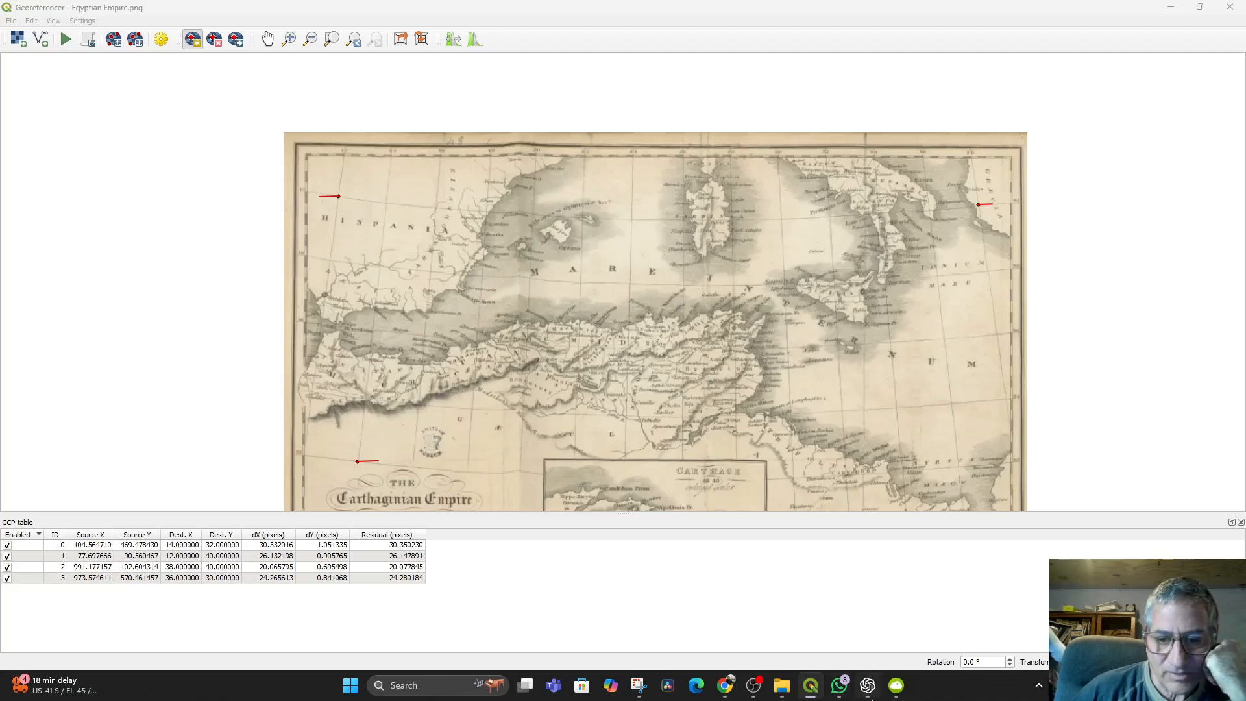
click(869, 687)
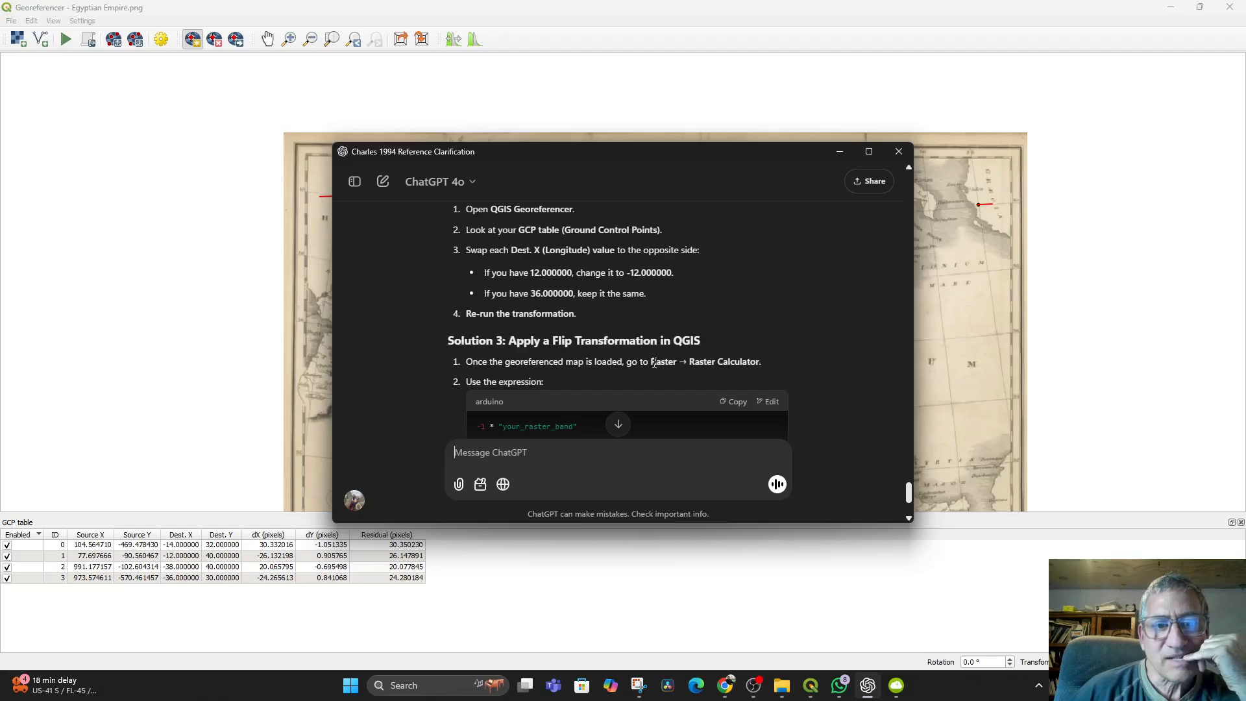
click(188, 595)
- Set the Dest. X values of control points 0 to 3 to 14, 12, 38 and 36 in the GCP table
double_click(168, 547)
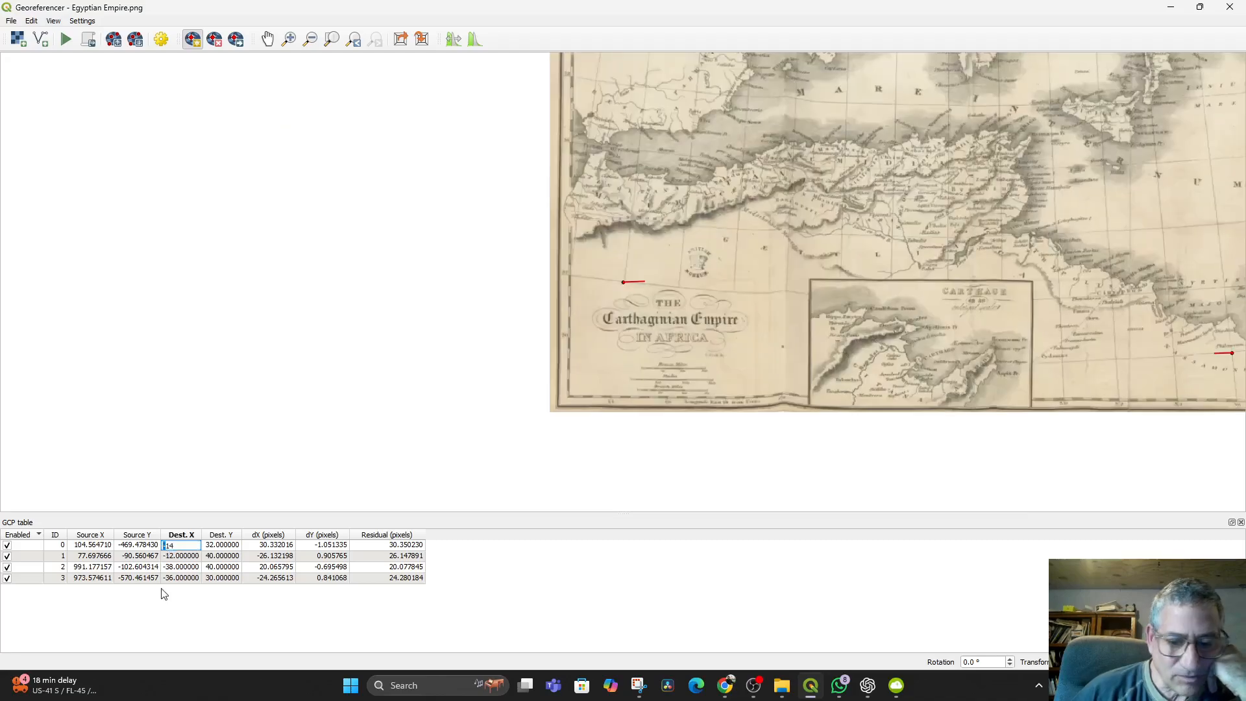
double_click(168, 556)
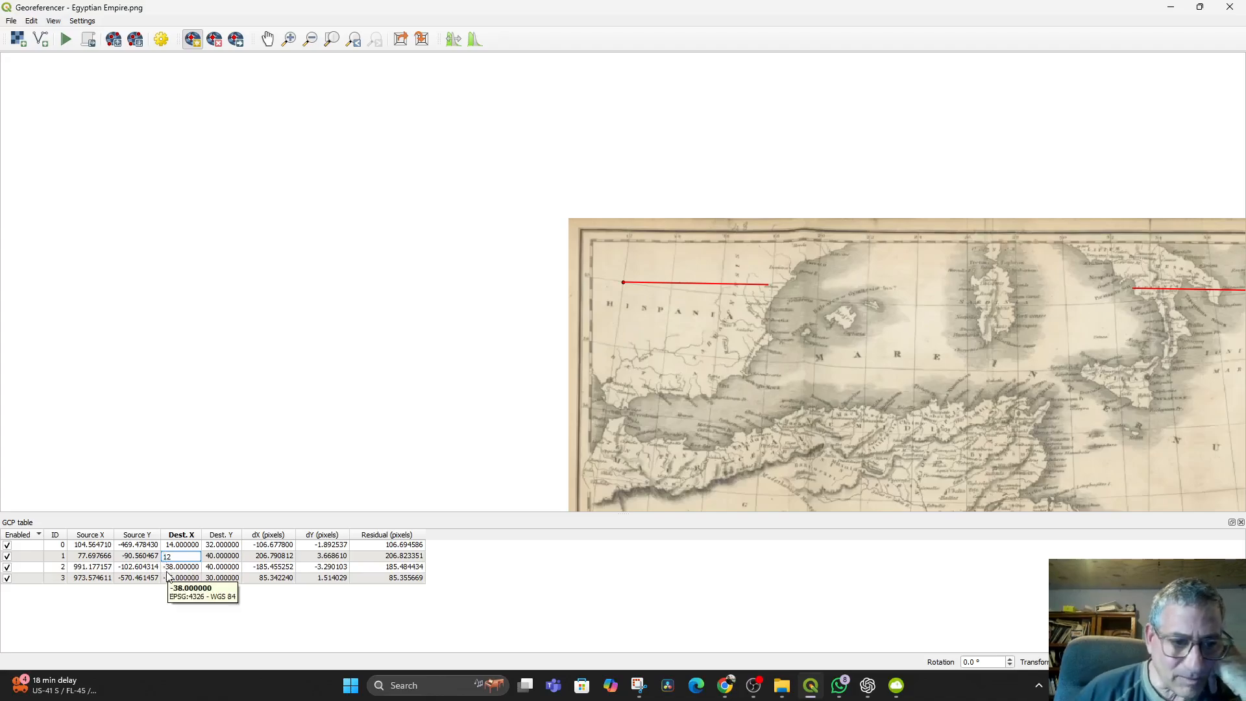
double_click(174, 567)
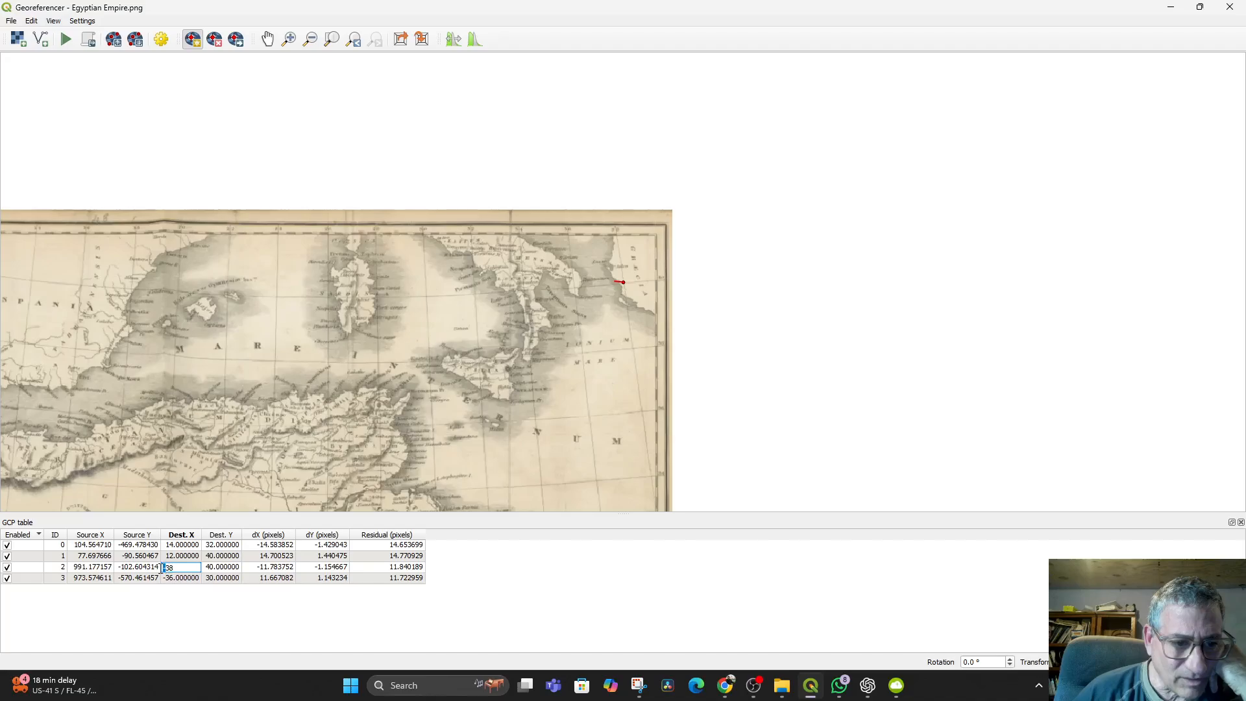
key(Delete)
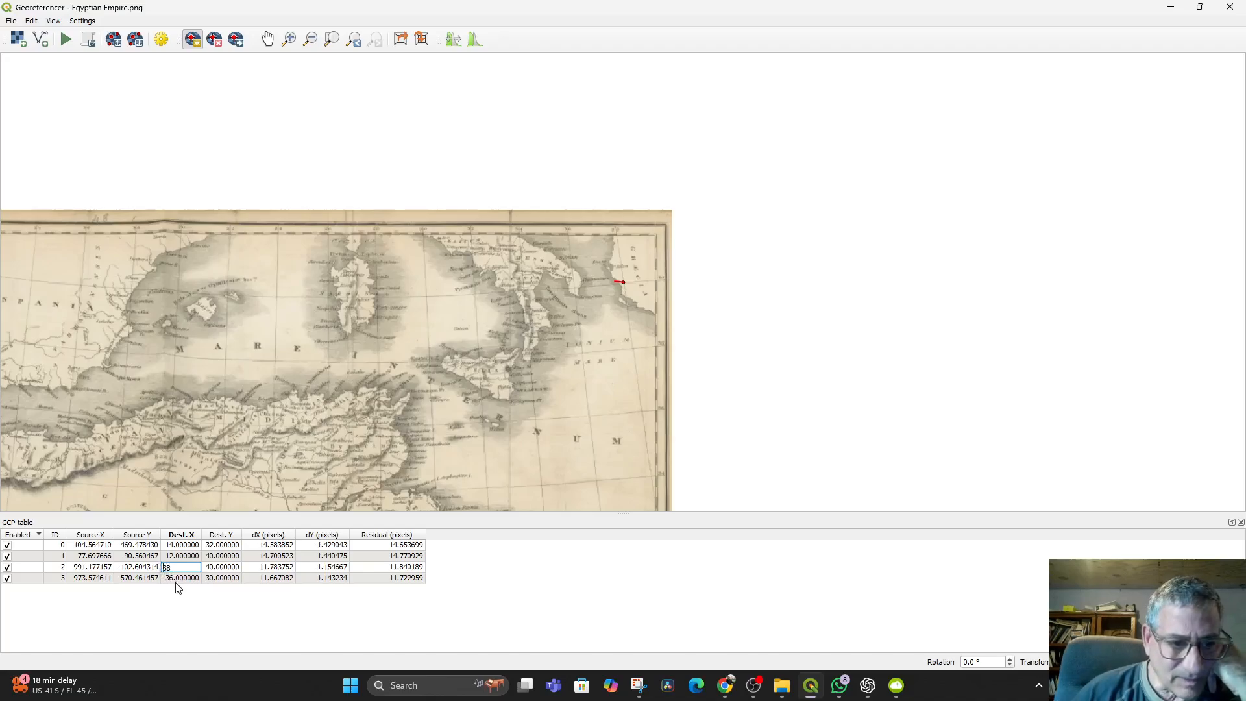
double_click(167, 586)
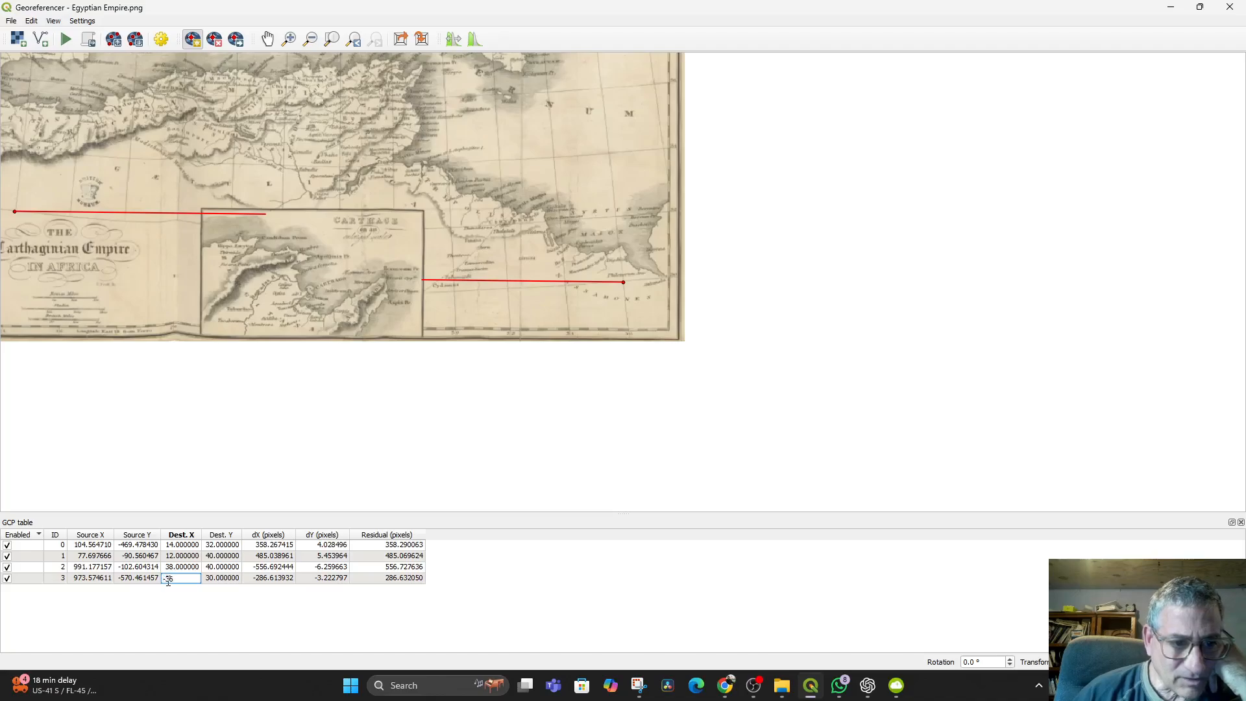
key(Return)
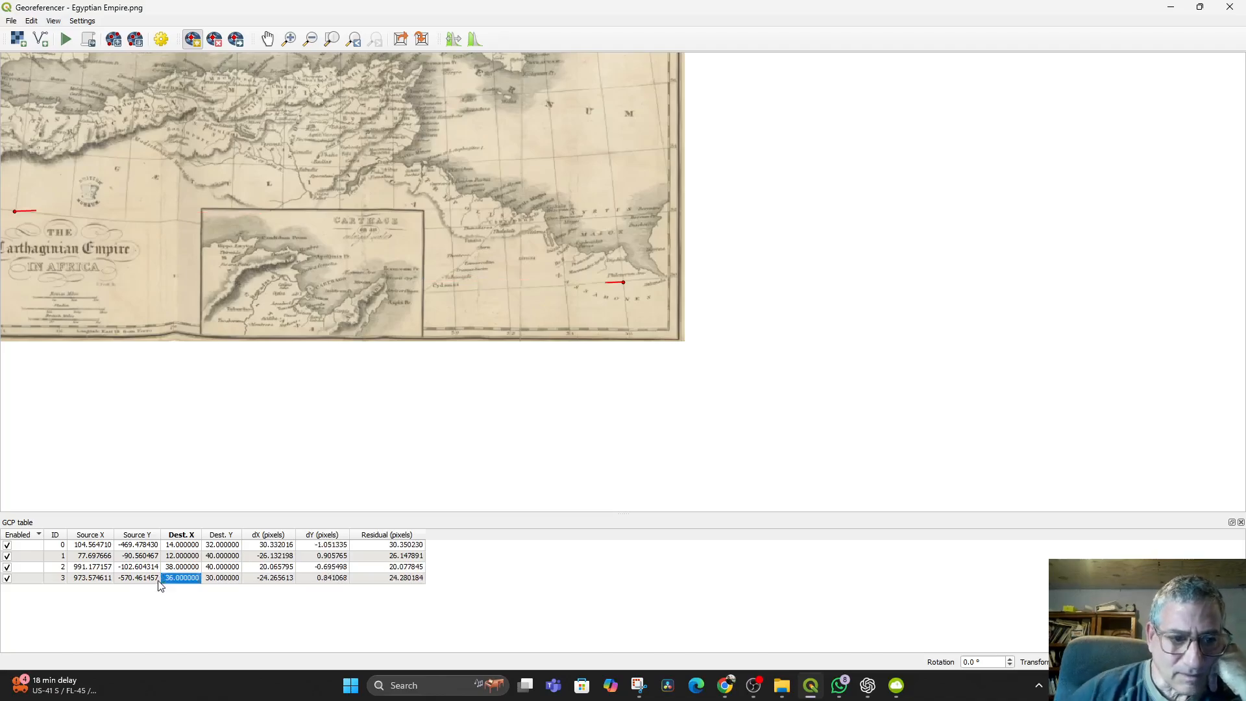
- Run the georeferencing of the Carthaginian Empire map with the corrected control points and return to the main QGIS window
scroll(483, 484, down, 2)
scroll(449, 454, up, 1)
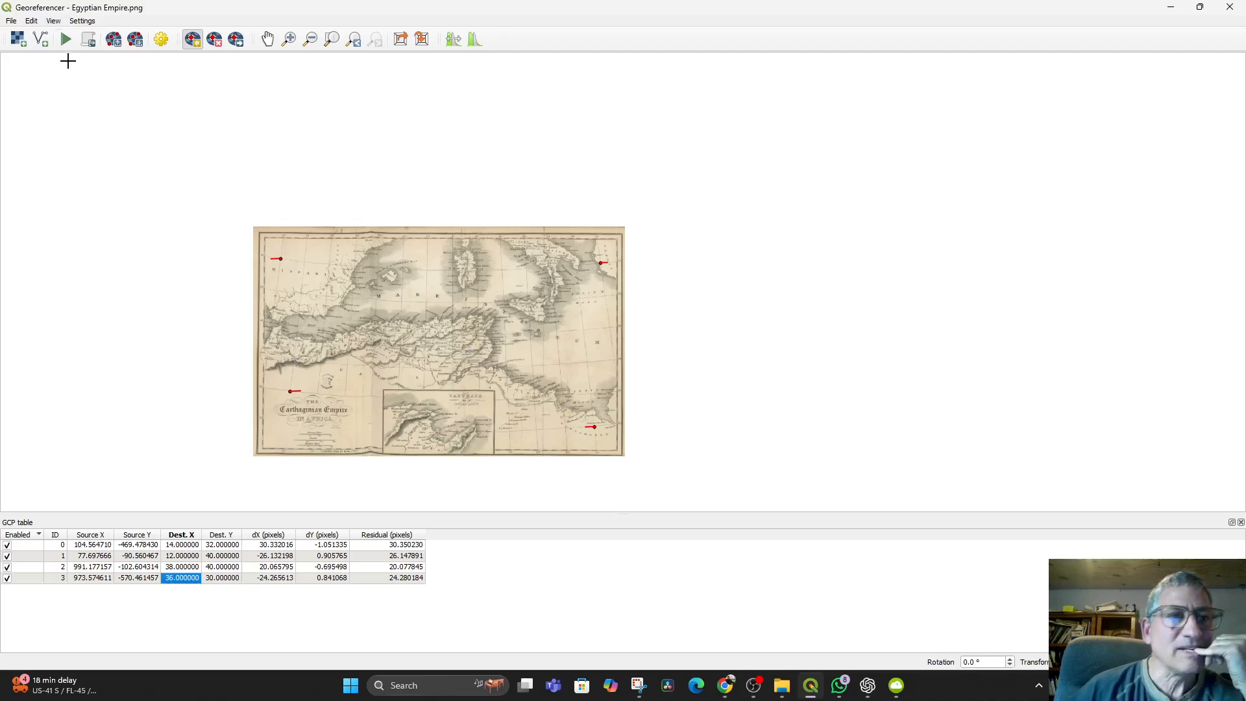
click(66, 39)
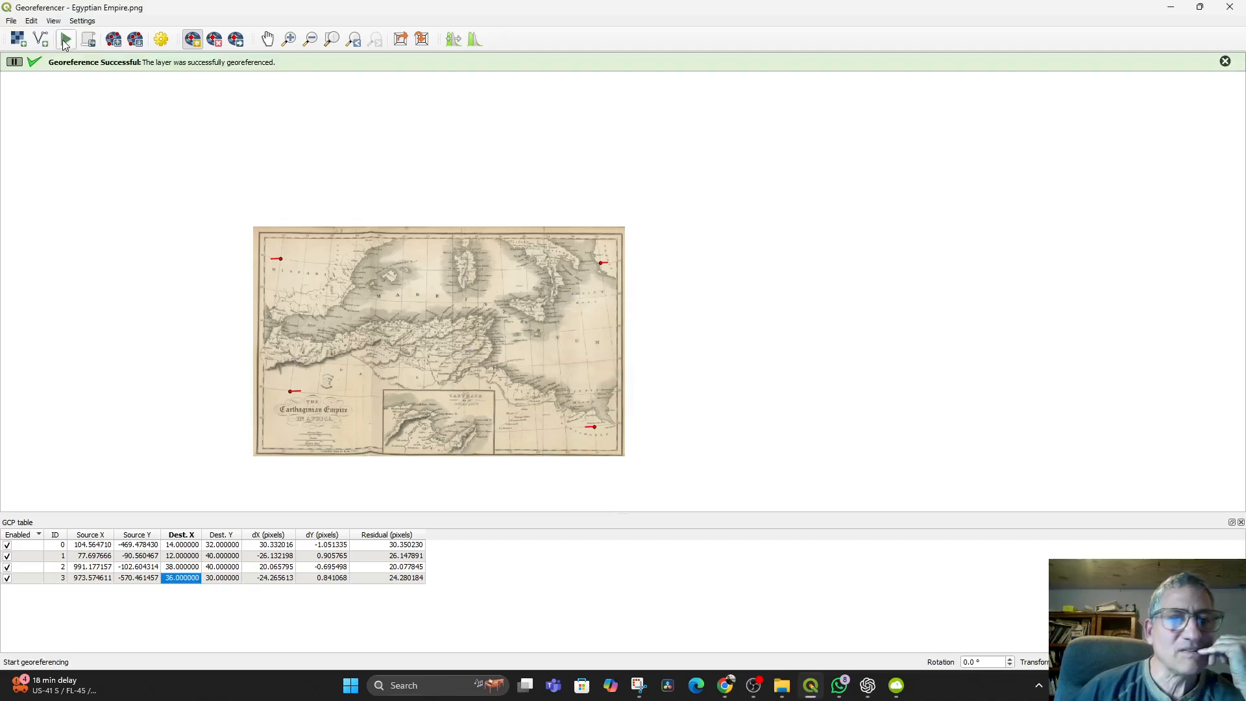
click(1170, 6)
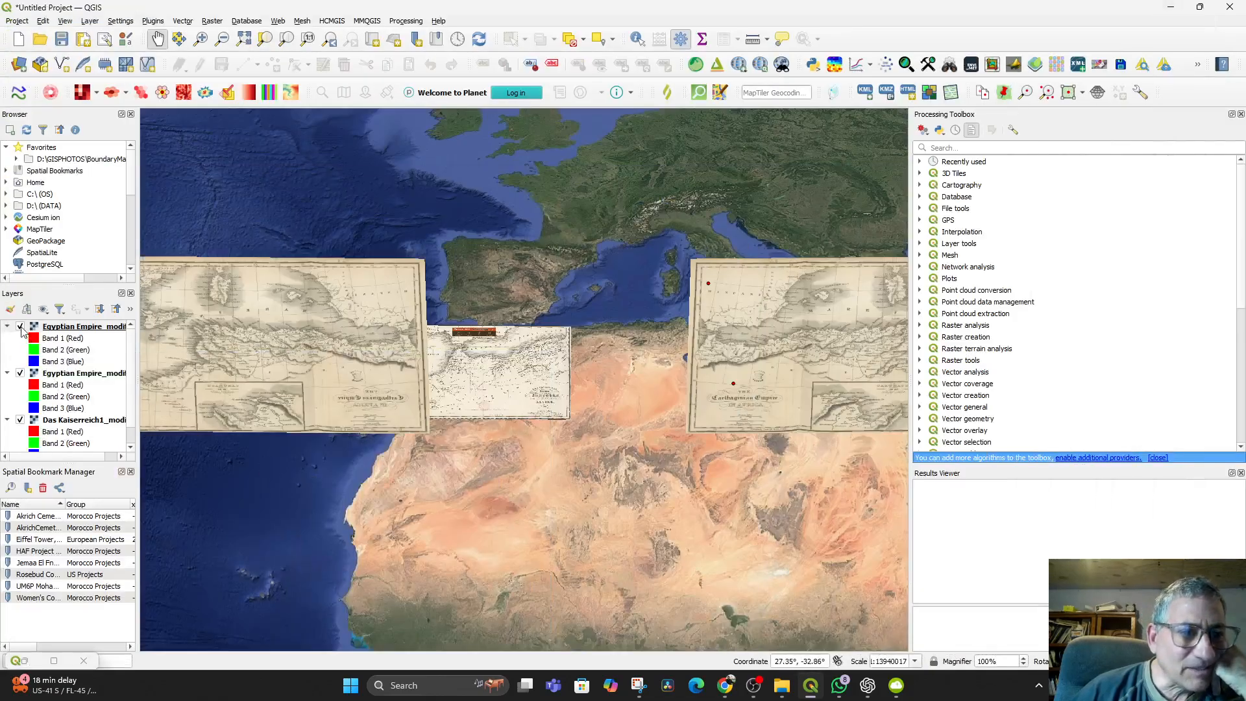
- Hide and remove the older, mirrored Egyptian Empire_modified layer, and bring the new map into view on the canvas
click(22, 374)
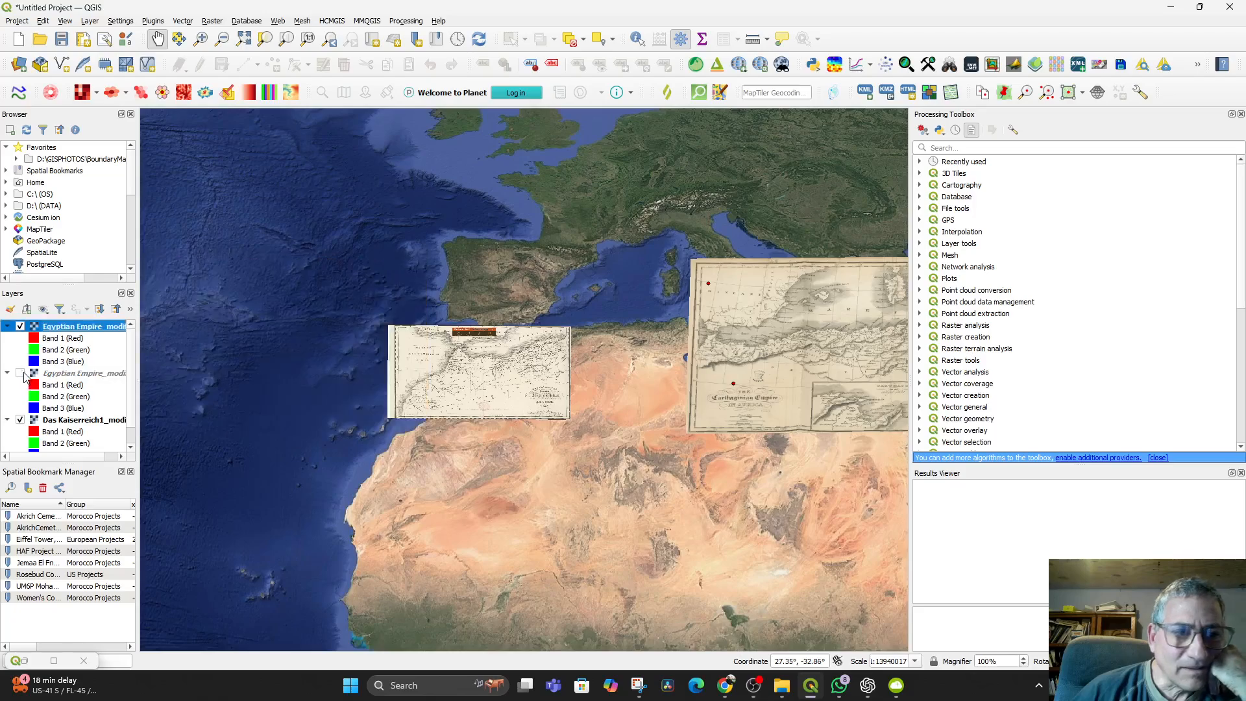
right_click(47, 373)
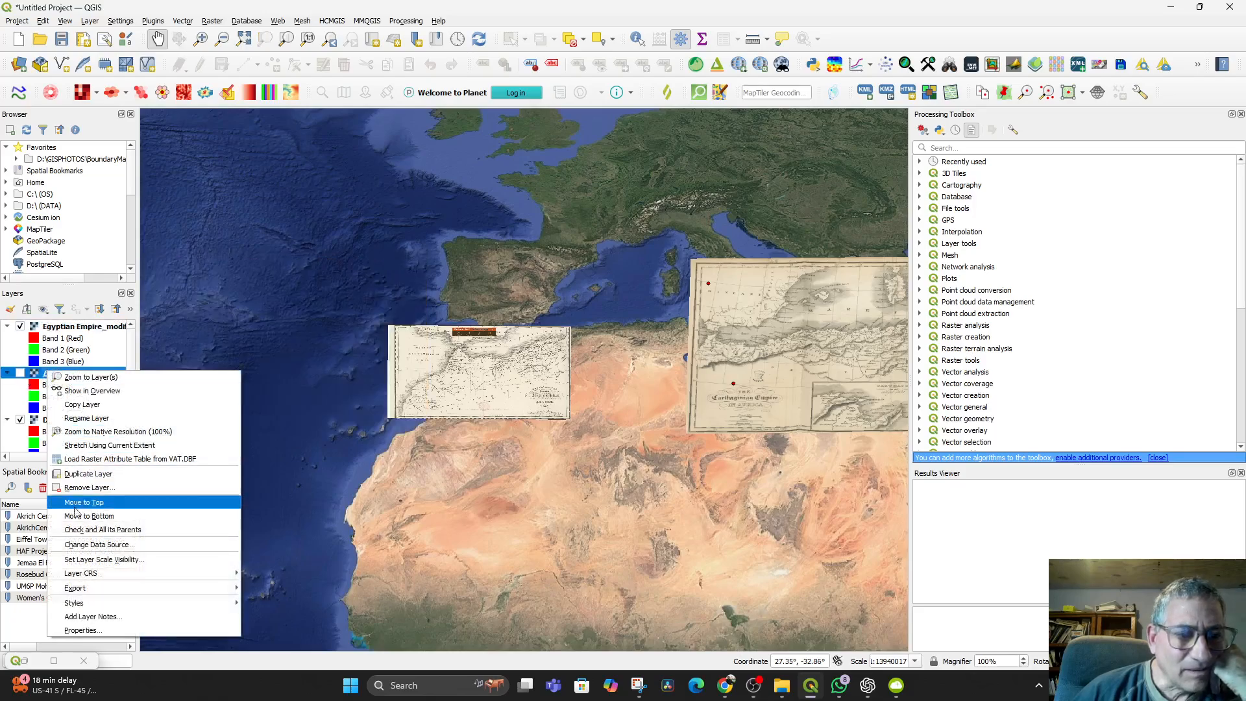
click(127, 489)
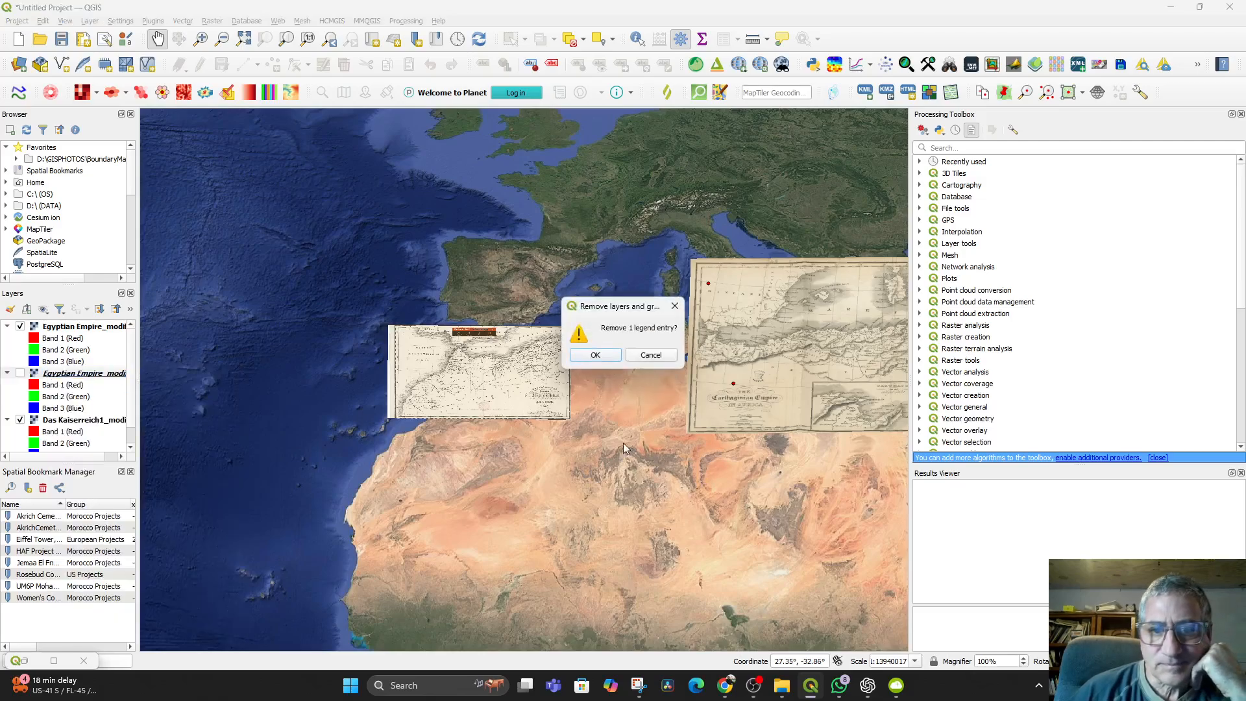
click(591, 355)
drag(617, 490, 418, 494)
drag(574, 552, 582, 527)
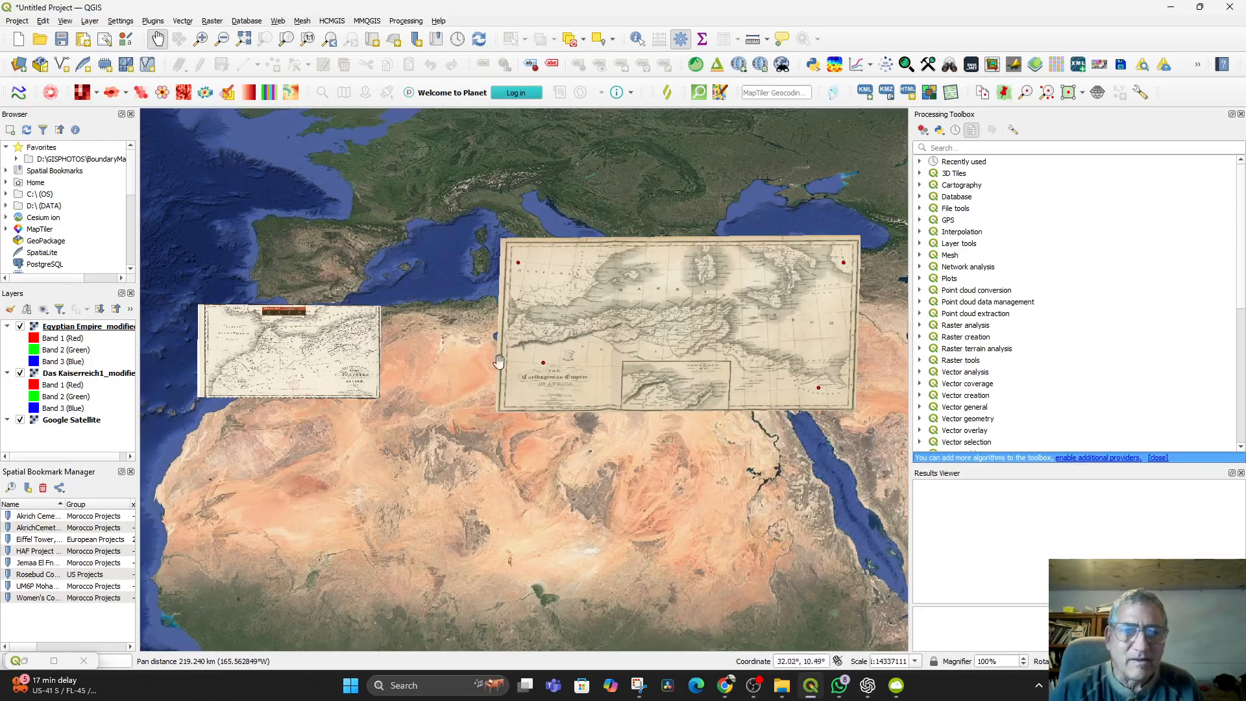
- Set the Egyptian Empire_modified layer's global opacity to 47.3 % and apply it, keeping the layer properties open beside the map
double_click(73, 327)
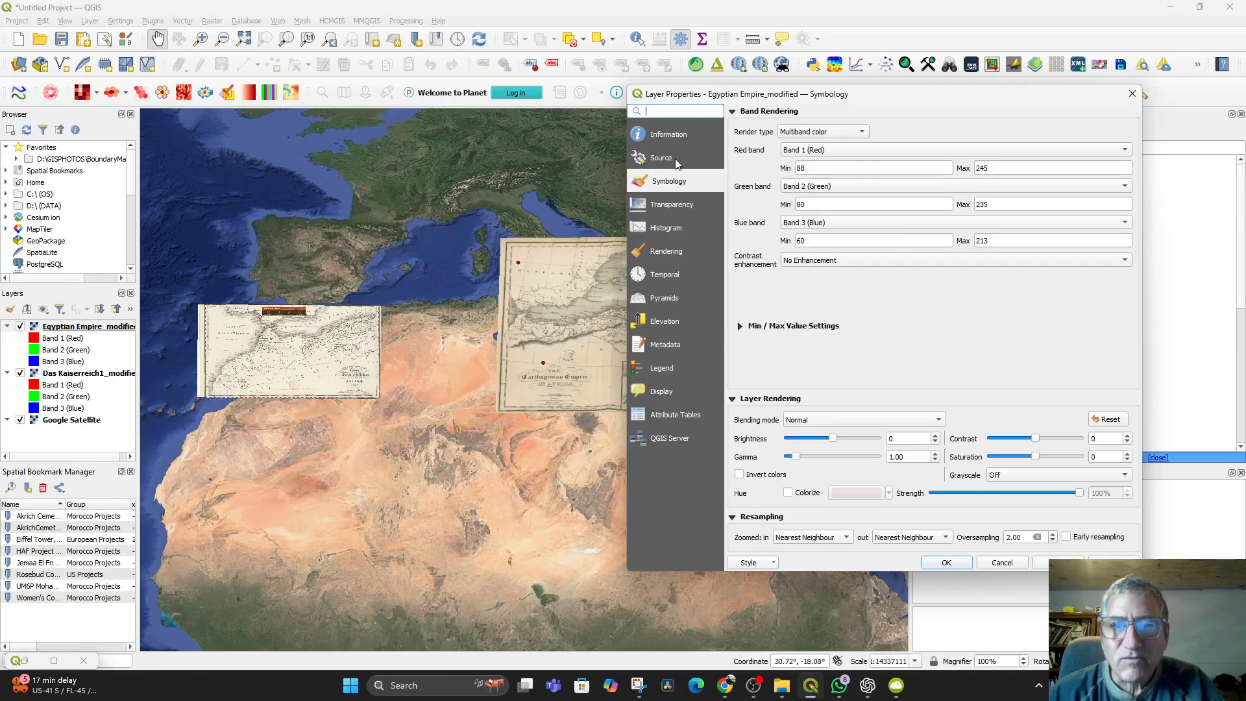
click(672, 156)
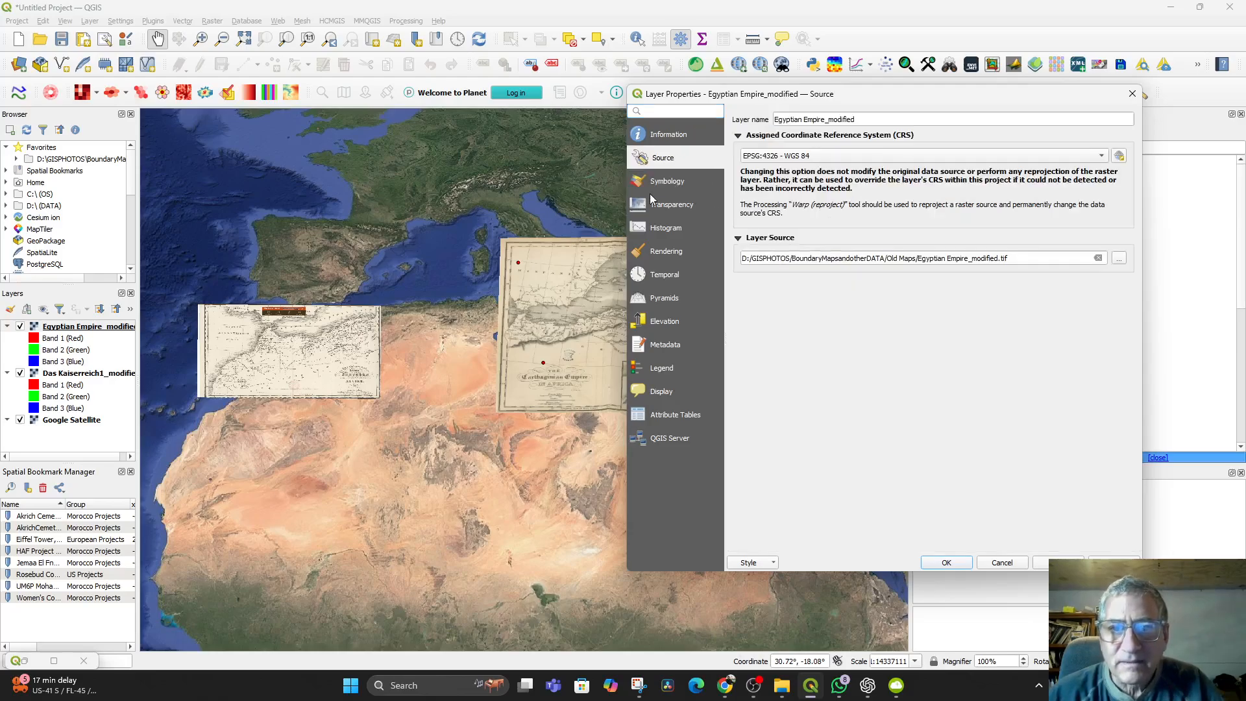
click(655, 206)
drag(1028, 132, 904, 135)
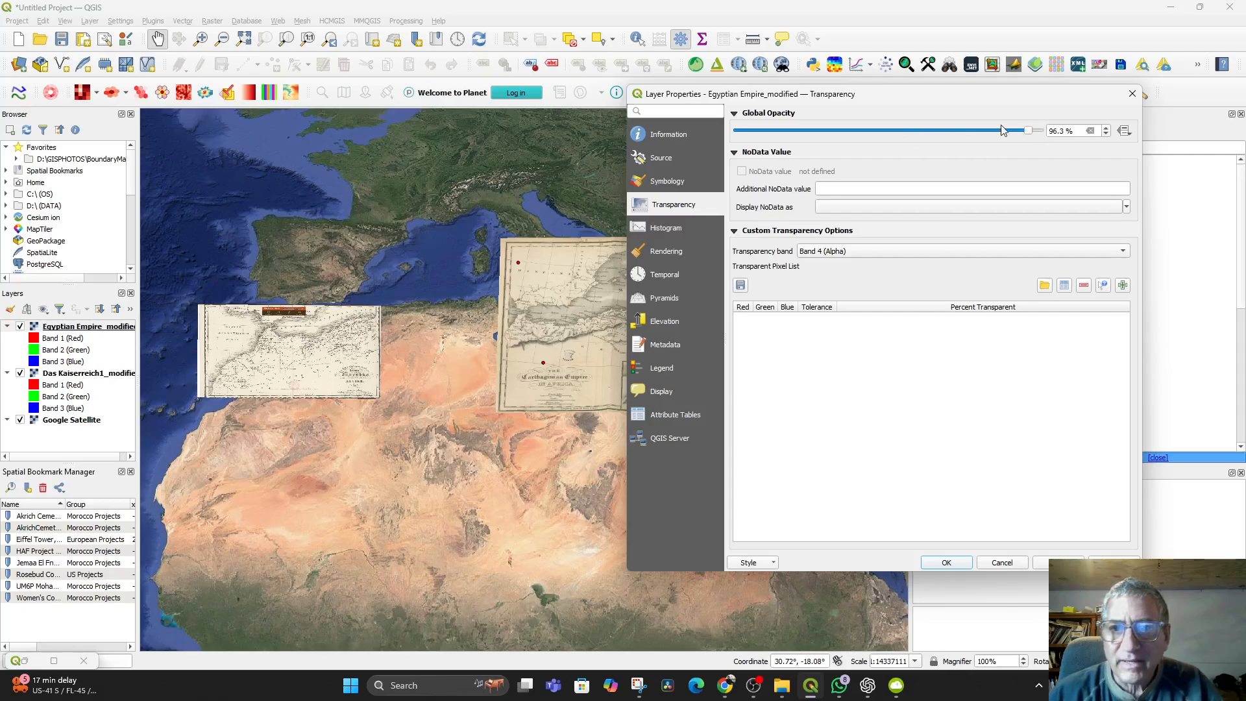
drag(1028, 132, 880, 134)
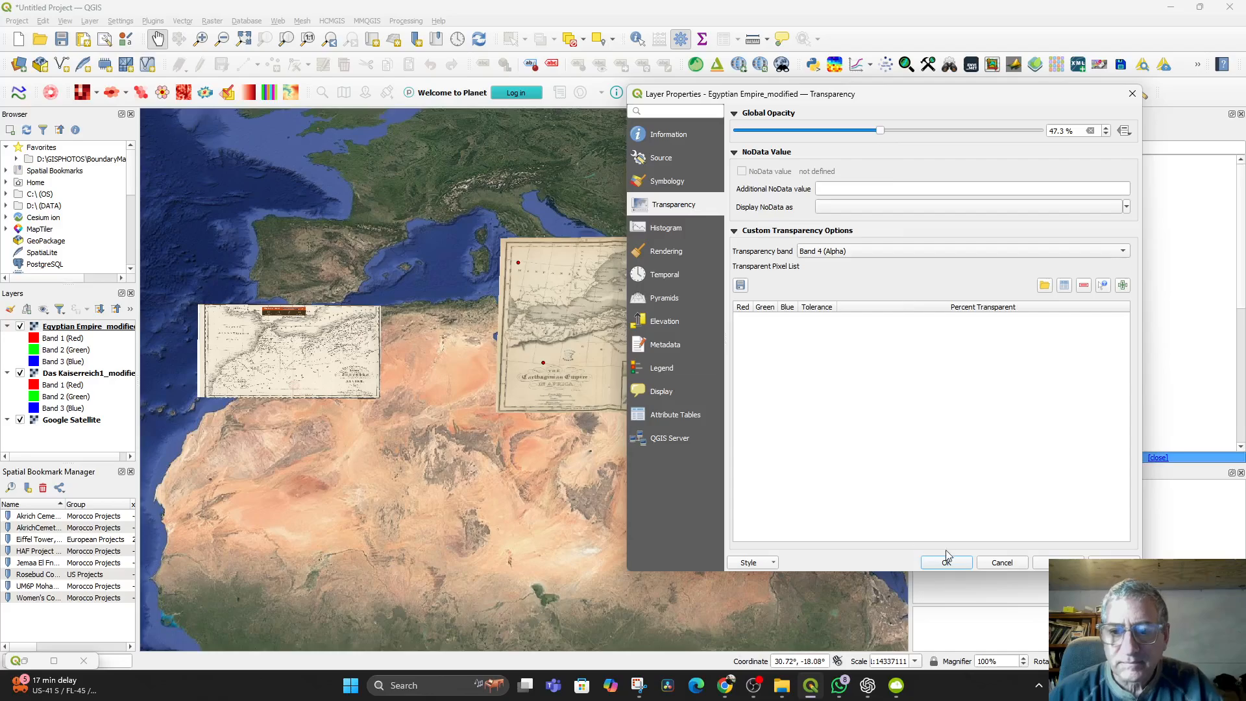
click(1055, 563)
drag(834, 99, 1157, 176)
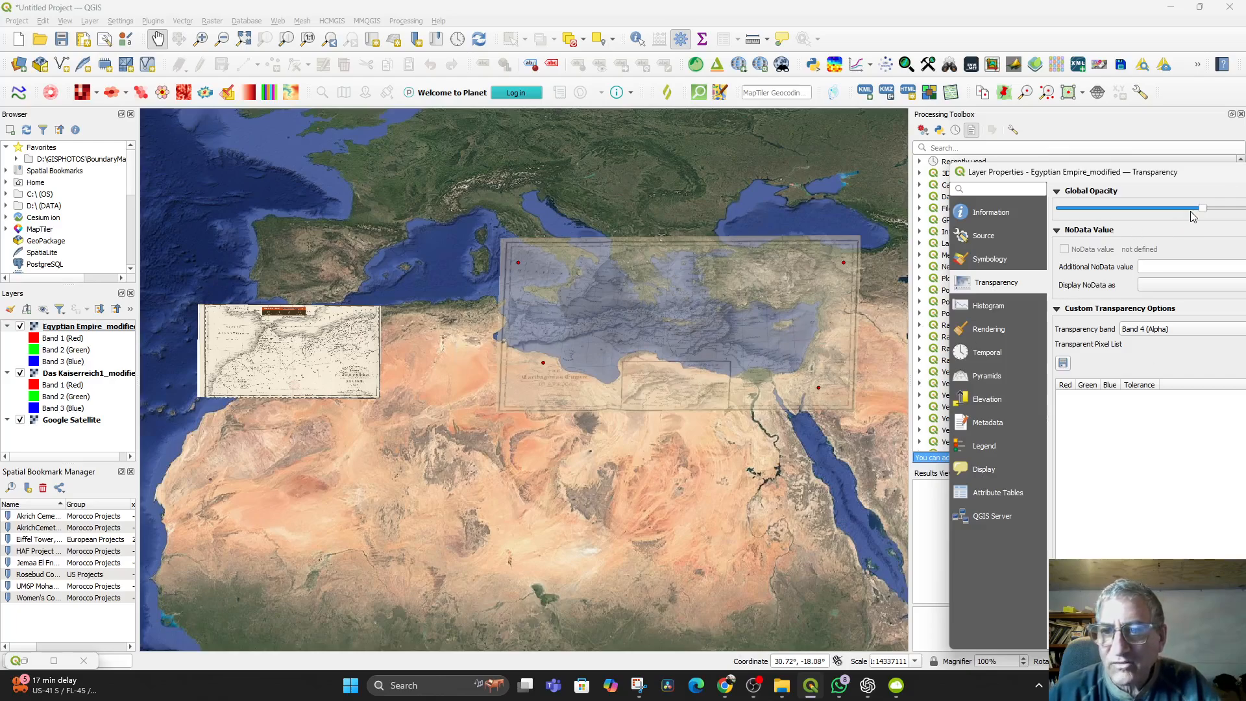
- Raise the Egyptian Empire_modified layer's global opacity in two stages, applying each one, and close the layer properties
drag(1203, 208, 1243, 207)
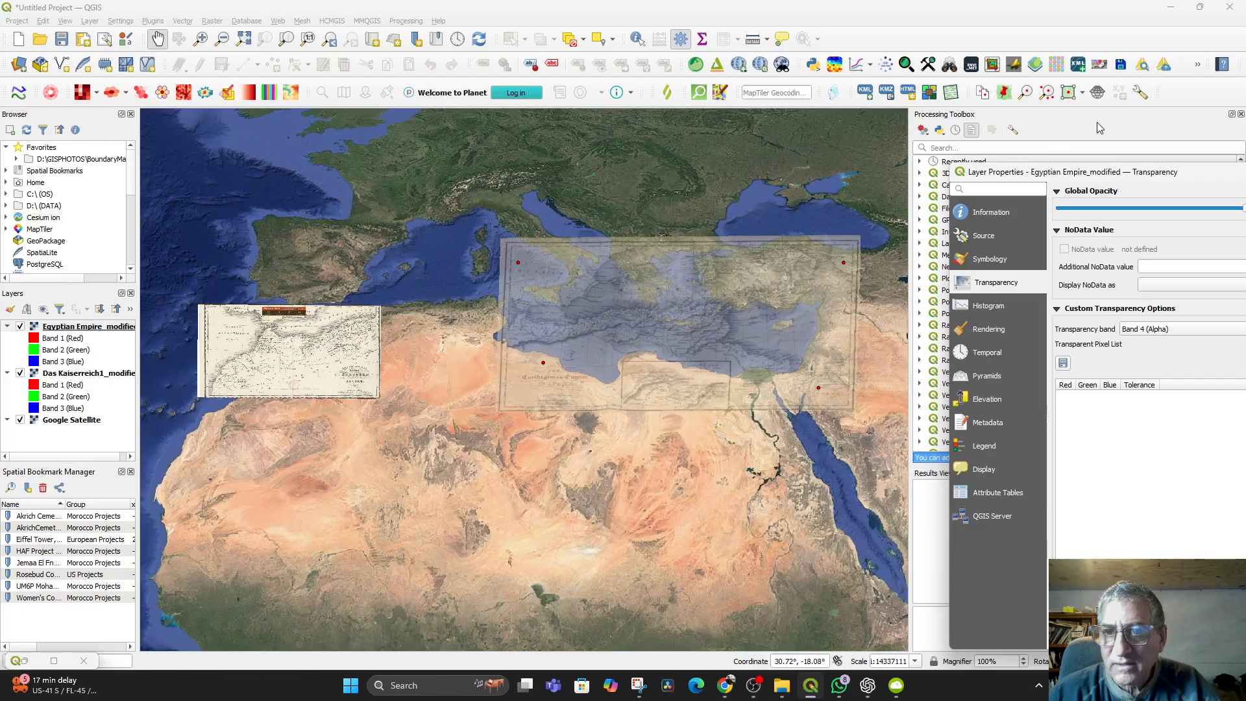
drag(1071, 173, 954, 74)
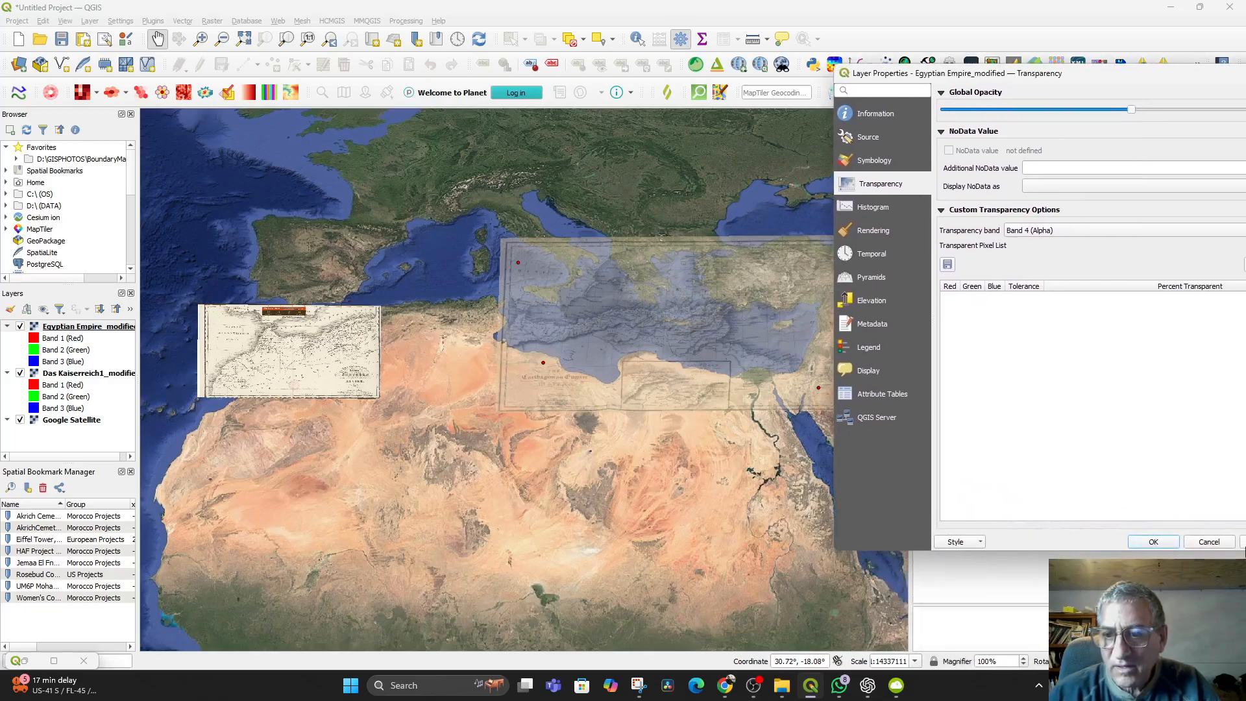
click(1242, 544)
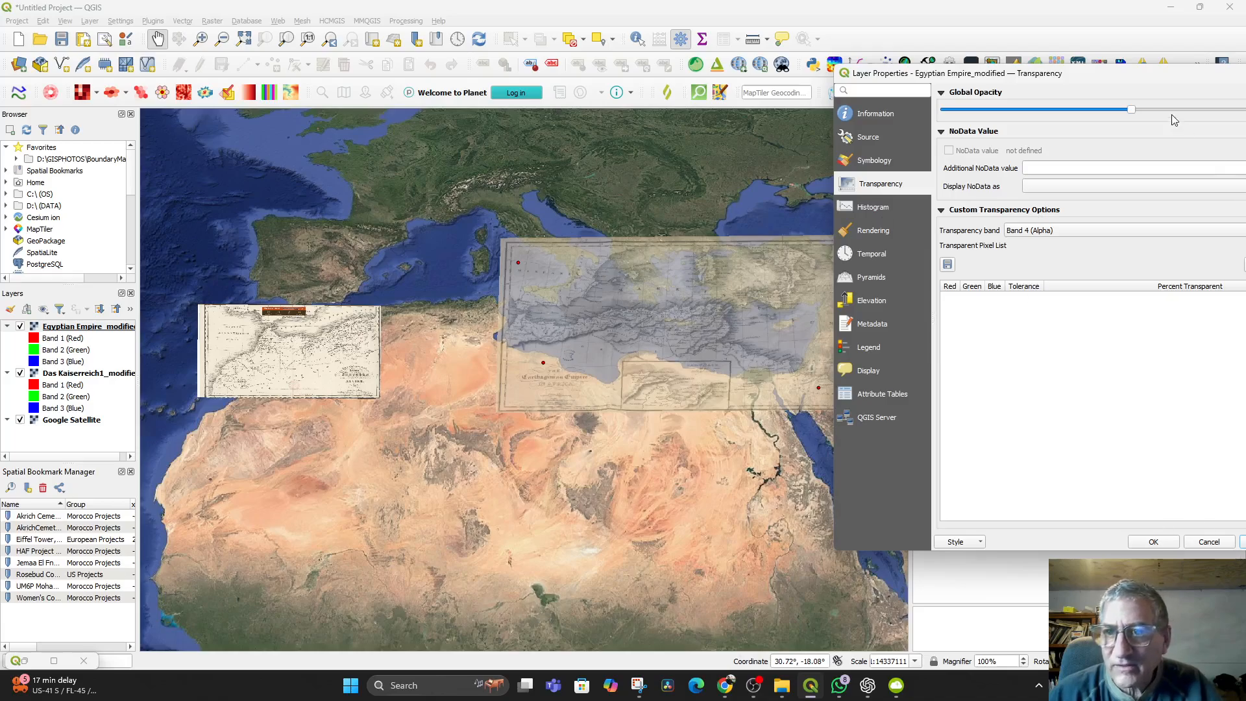
drag(1140, 109, 1194, 110)
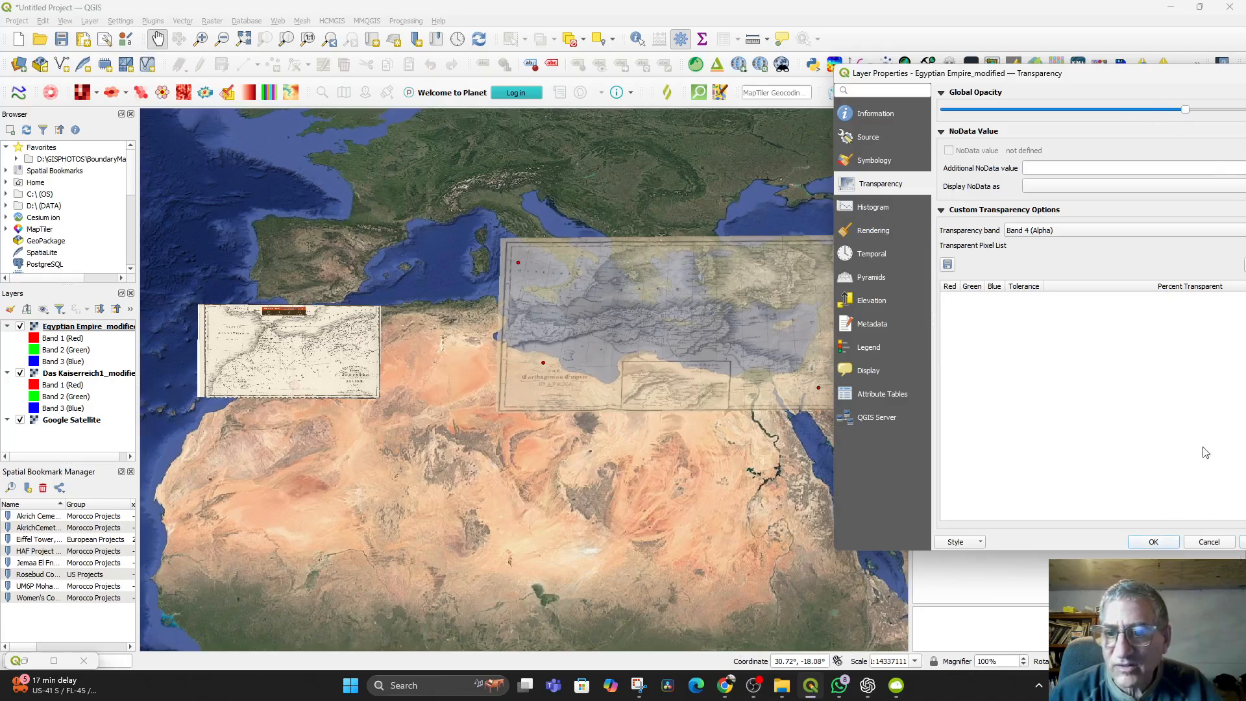
click(1243, 545)
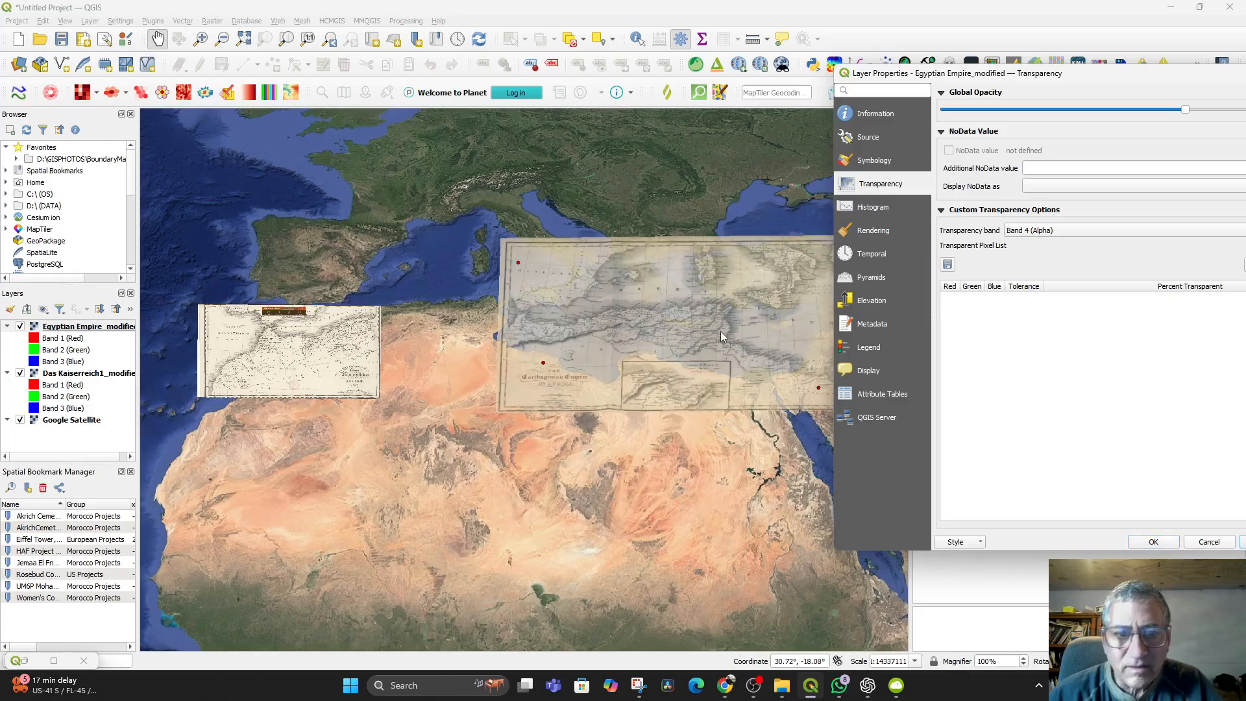
drag(1190, 78, 1006, 111)
click(1149, 109)
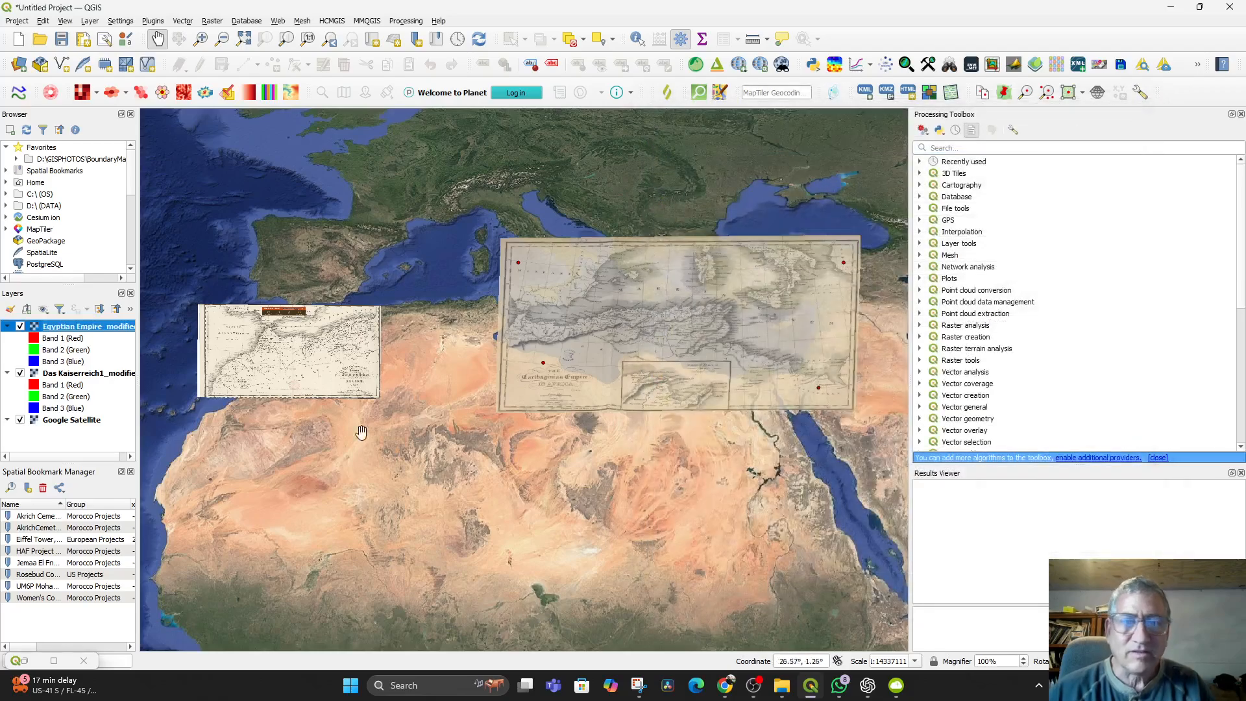
- Switch the Egyptian Empire_modified layer's visibility off and on repeatedly to compare its coastlines with the Google Satellite basemap, leaving it visible
click(19, 326)
click(19, 327)
click(20, 327)
click(20, 328)
click(20, 328)
click(20, 328)
click(20, 327)
click(20, 327)
click(21, 327)
click(21, 327)
click(20, 327)
click(20, 327)
click(20, 327)
click(20, 327)
click(20, 327)
click(20, 327)
click(20, 327)
click(20, 327)
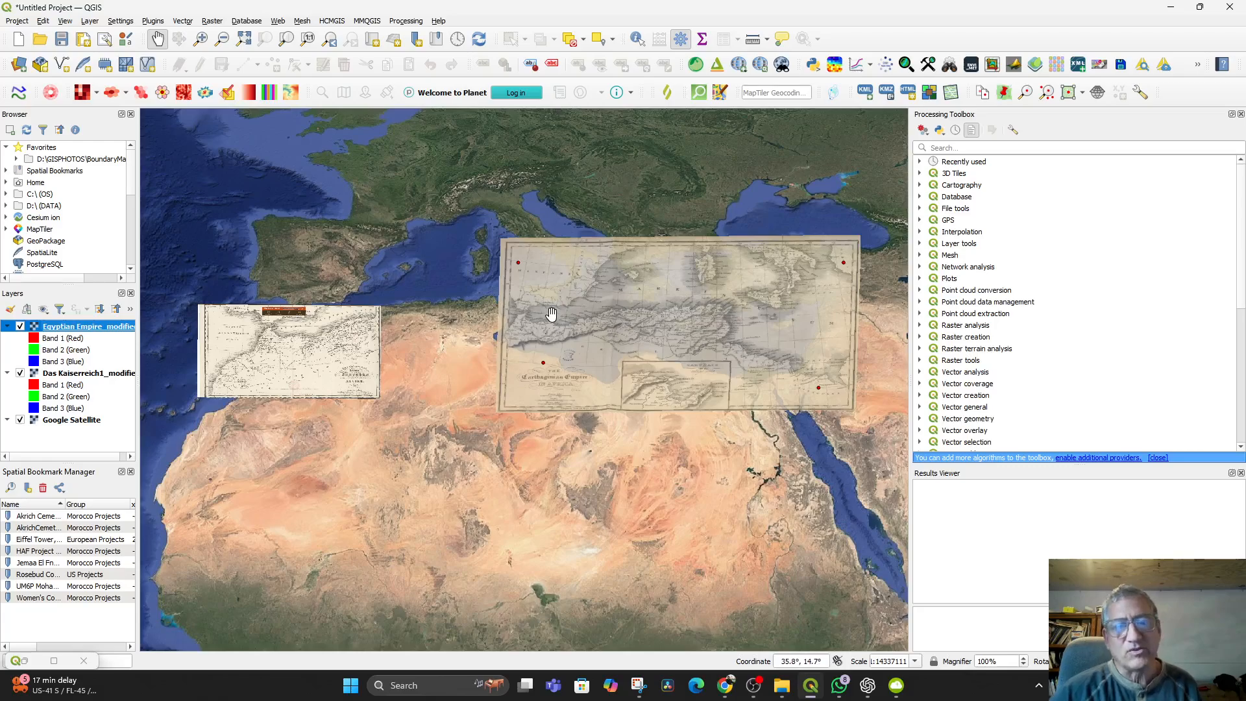
scroll(445, 363, down, 2)
scroll(473, 427, up, 2)
drag(469, 422, 517, 531)
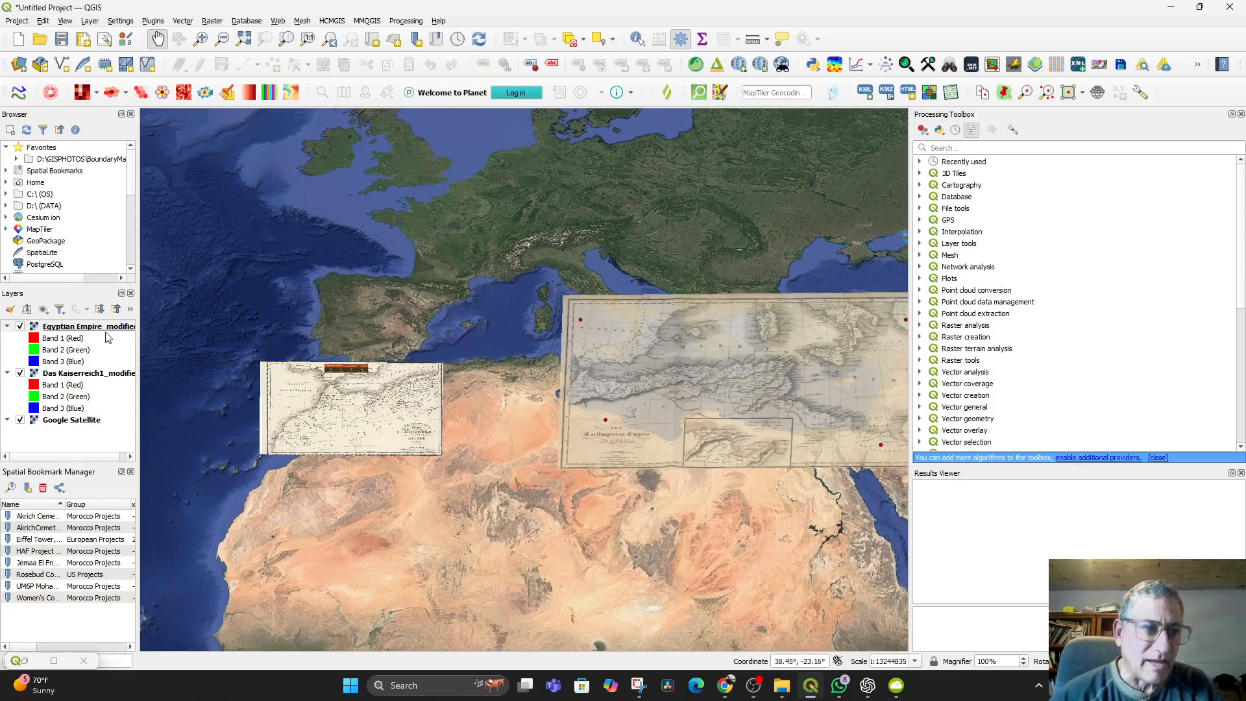
click(82, 328)
drag(698, 384, 660, 385)
right_click(49, 329)
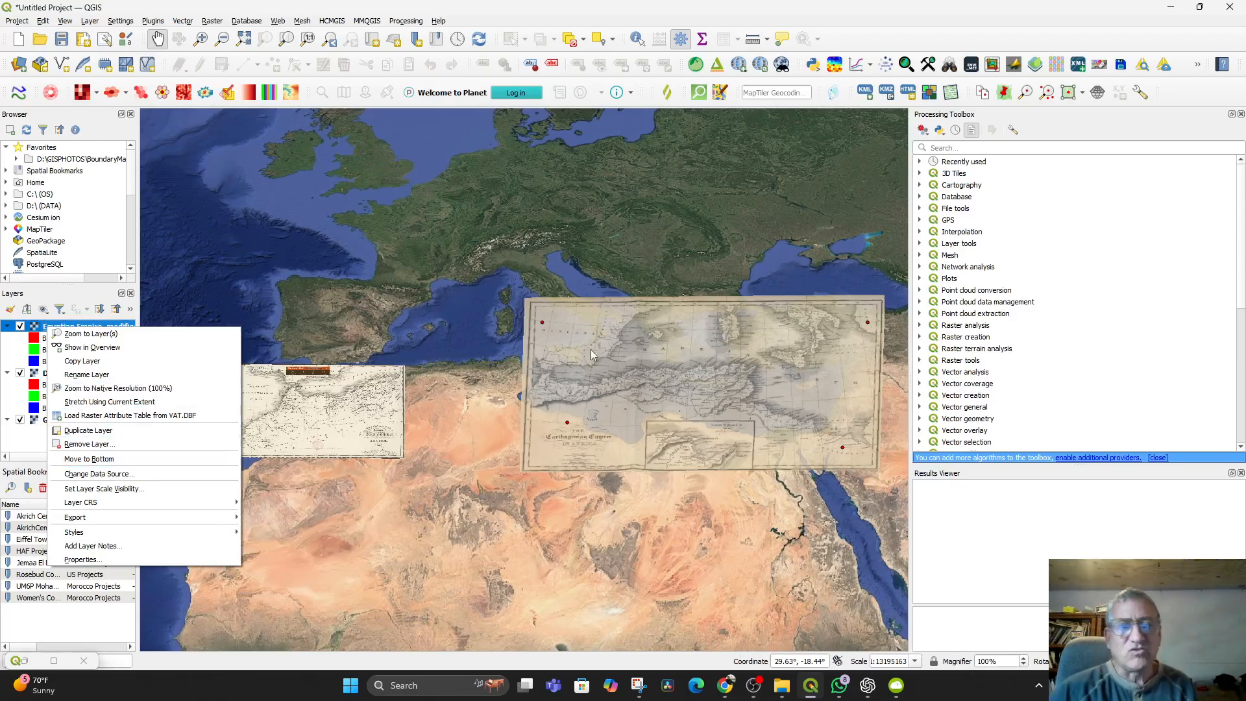
click(236, 250)
drag(589, 515, 418, 420)
drag(506, 472, 464, 438)
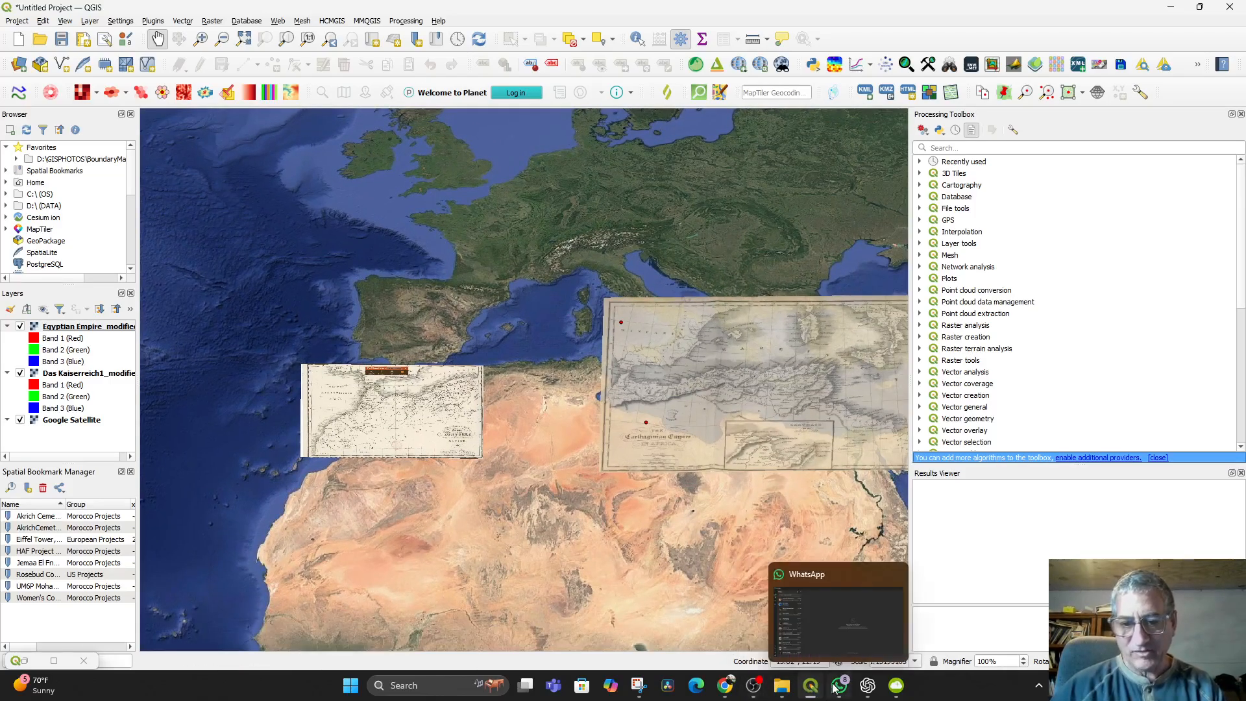
- Switch to OldMaps Online in Chrome and try to search the places for "spanish empire"
click(725, 690)
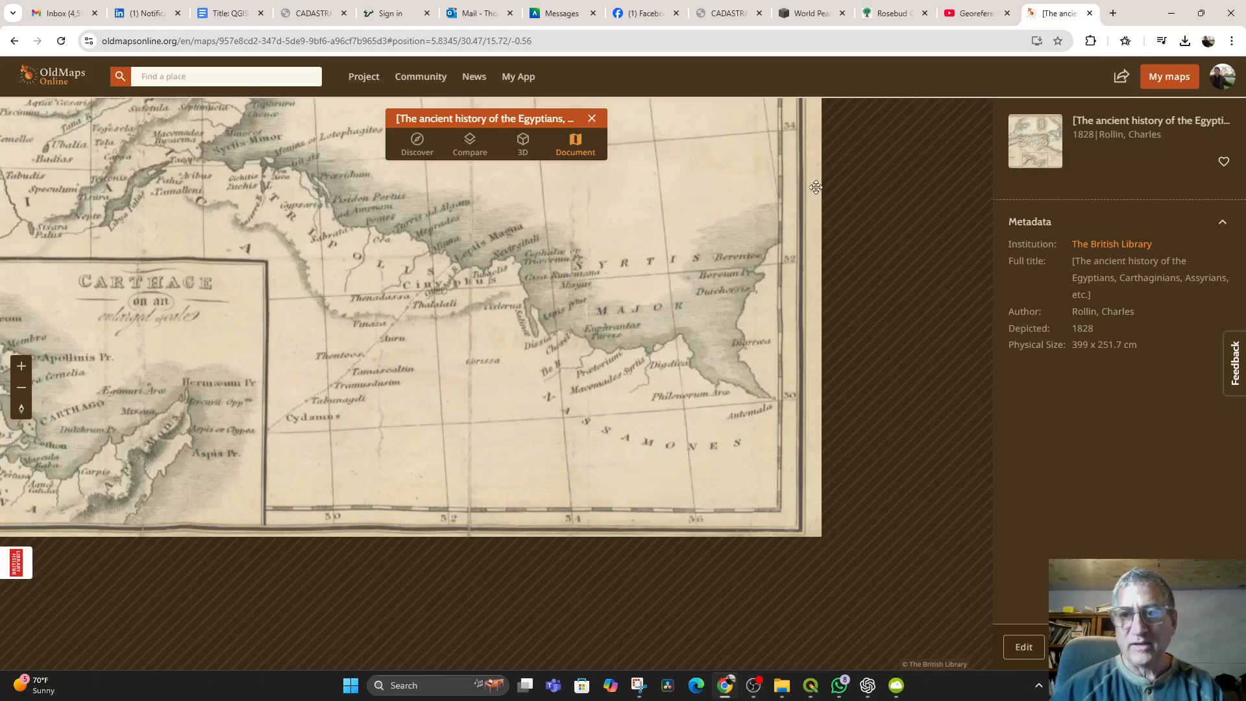
click(137, 81)
text(sop)
text(pan)
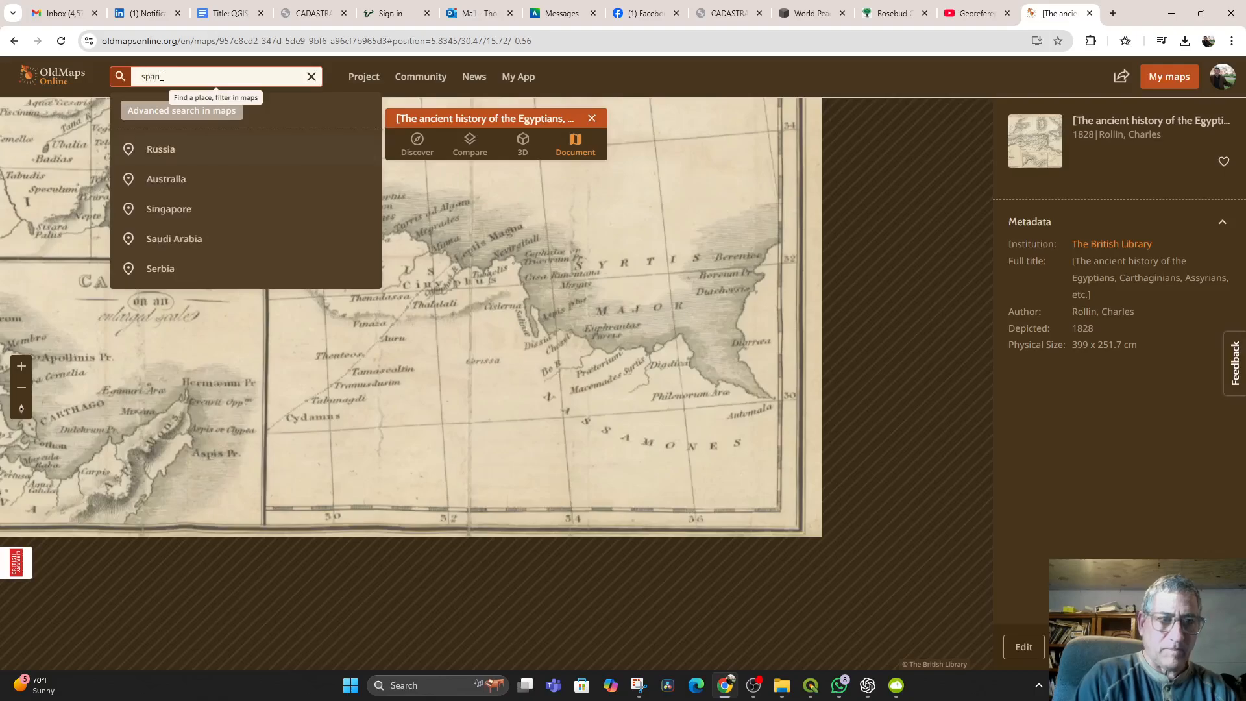
text(ish empire)
key(Return)
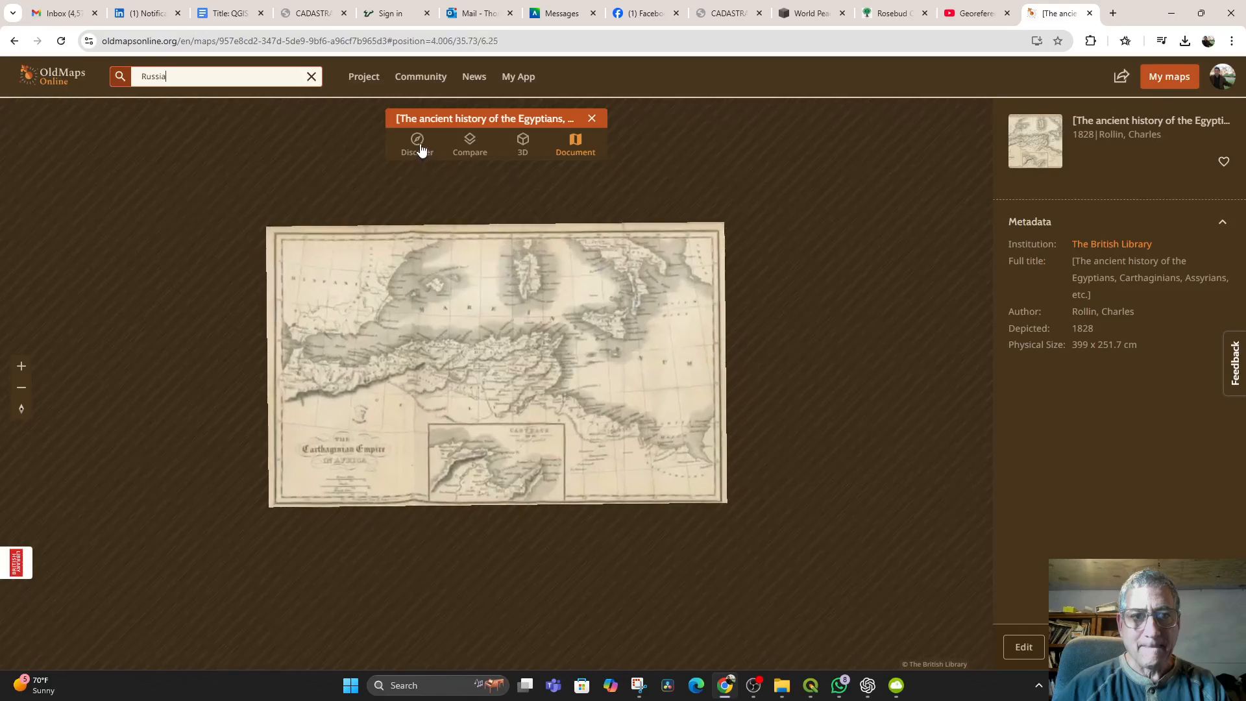
- Browse the related maps in OldMaps Online's Discover view, previewing La Barbarie (1829) and Mediterranean Sea (1838)
click(416, 145)
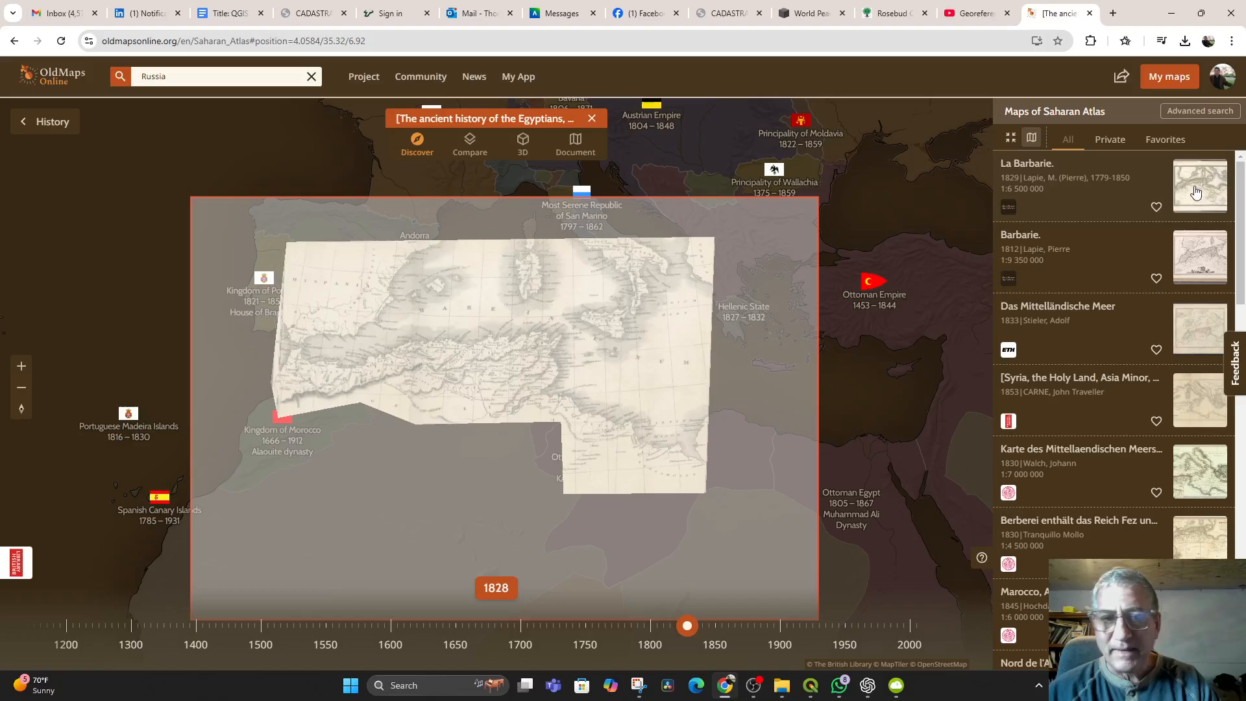
click(1192, 190)
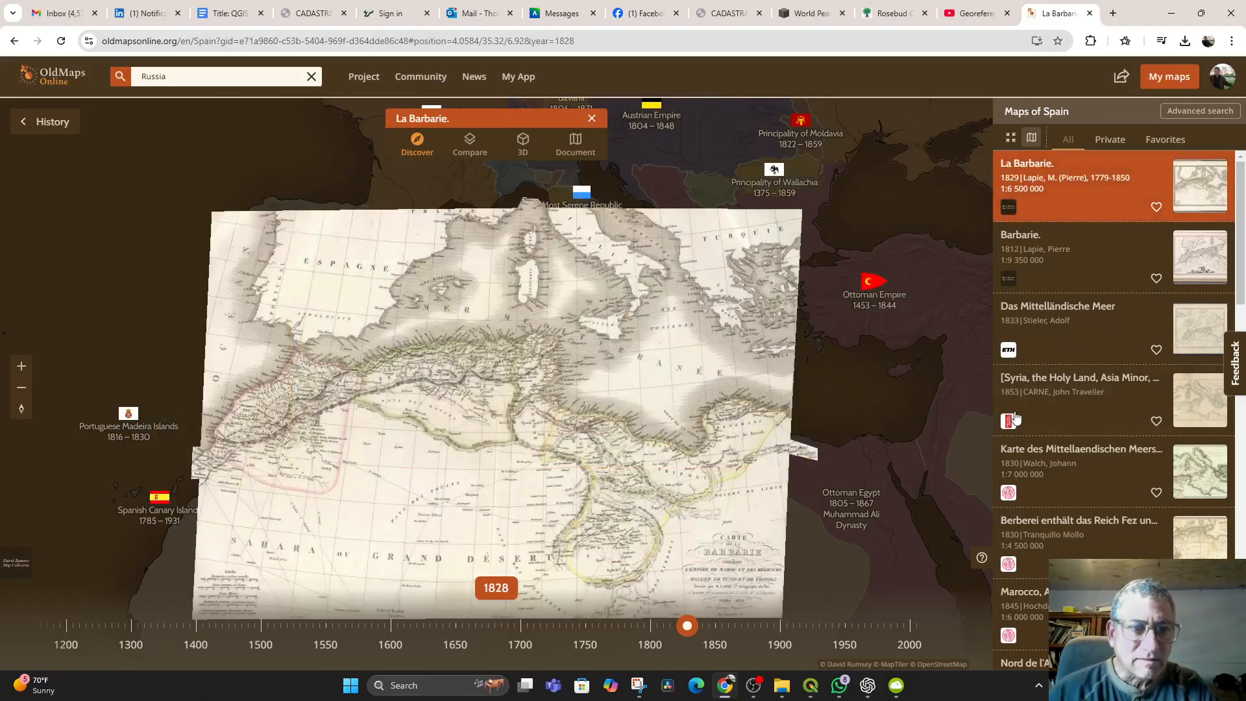
scroll(1105, 402, down, 5)
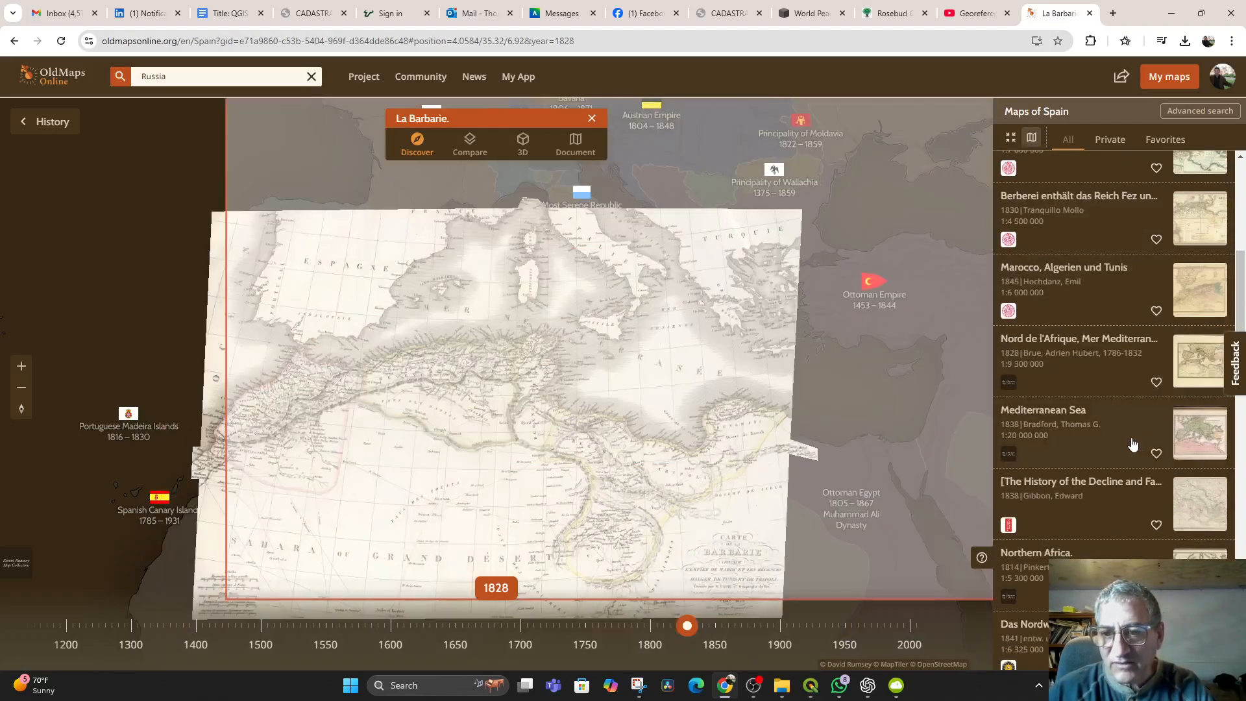
click(1177, 441)
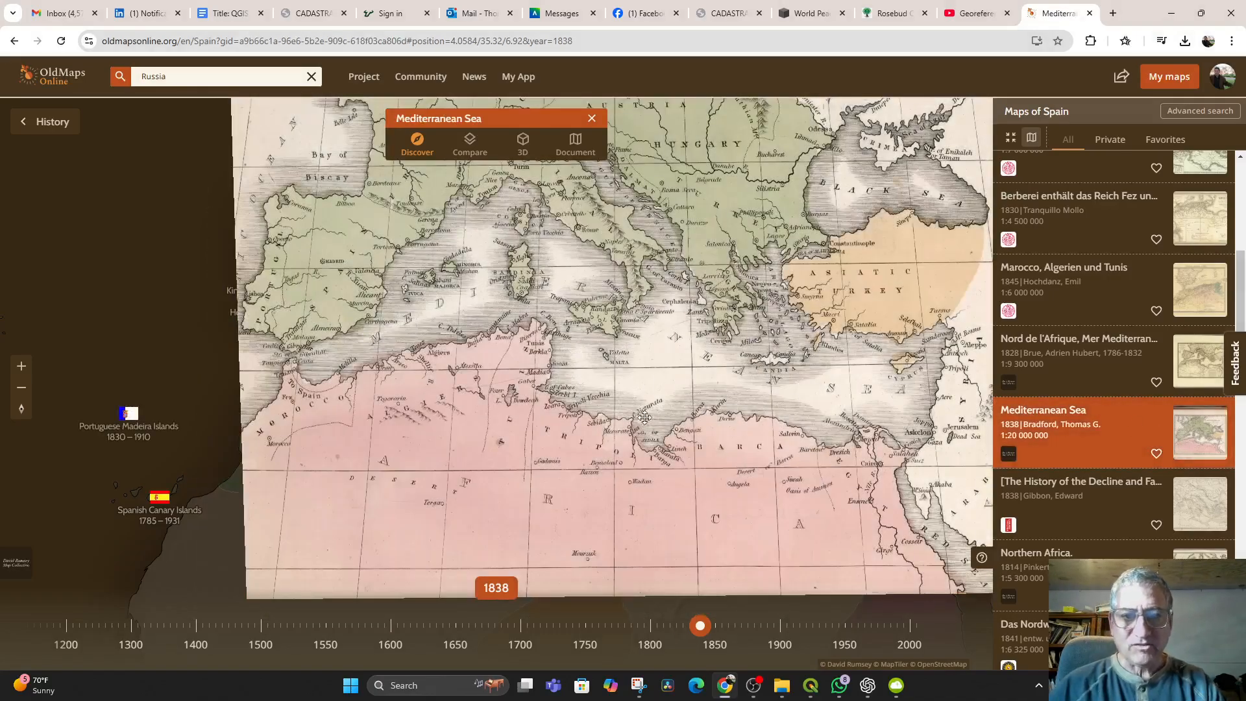
- View the Mediterranean Sea (1838) map in 3D, and open its Document view framed to show the whole map border
scroll(742, 402, down, 1)
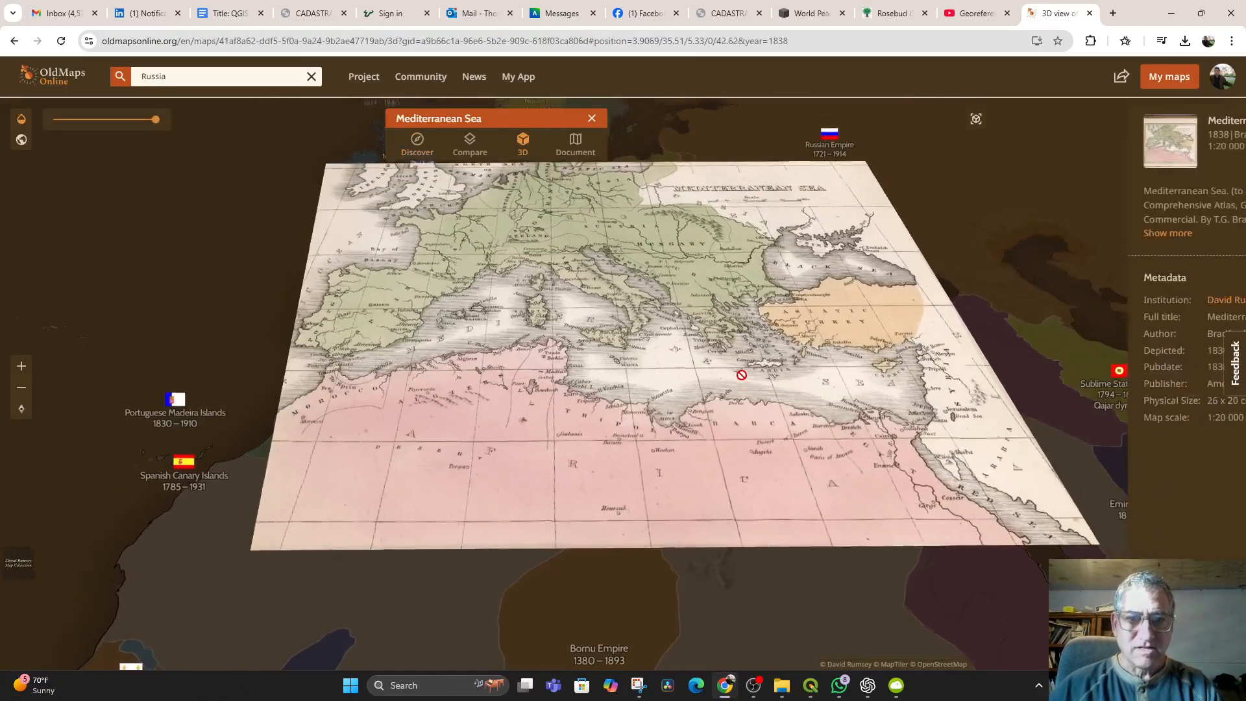
drag(739, 412, 739, 479)
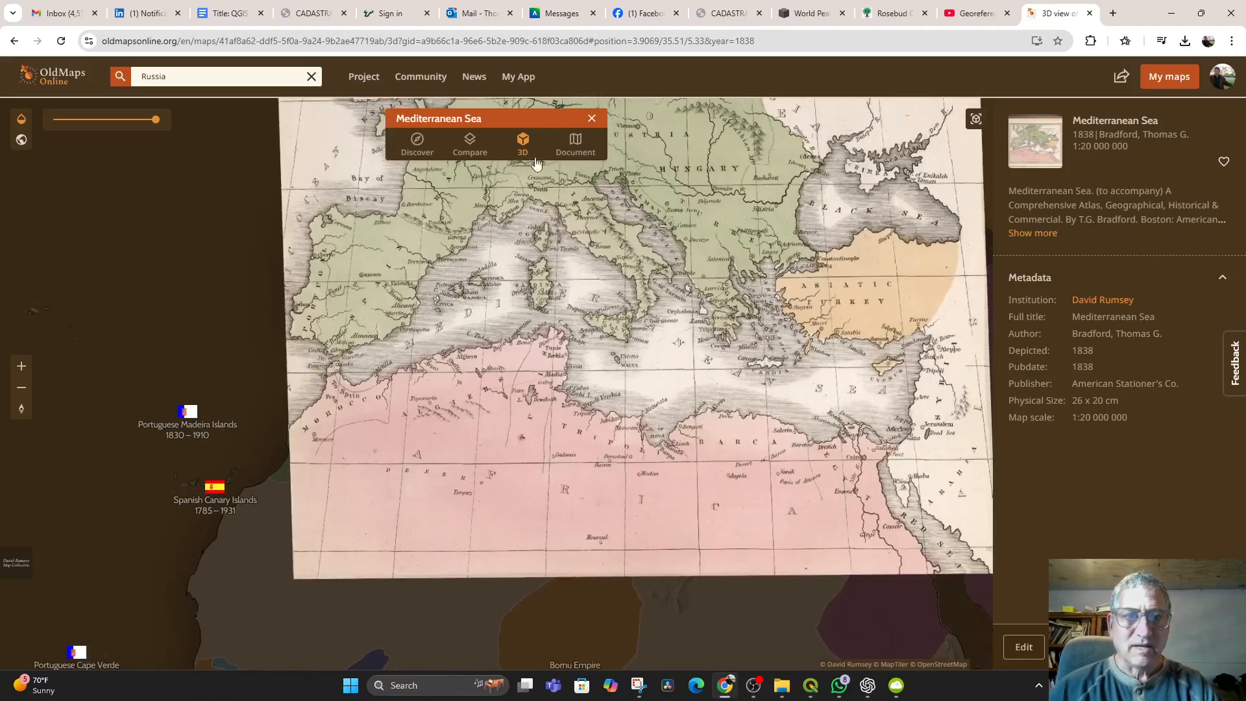
click(576, 146)
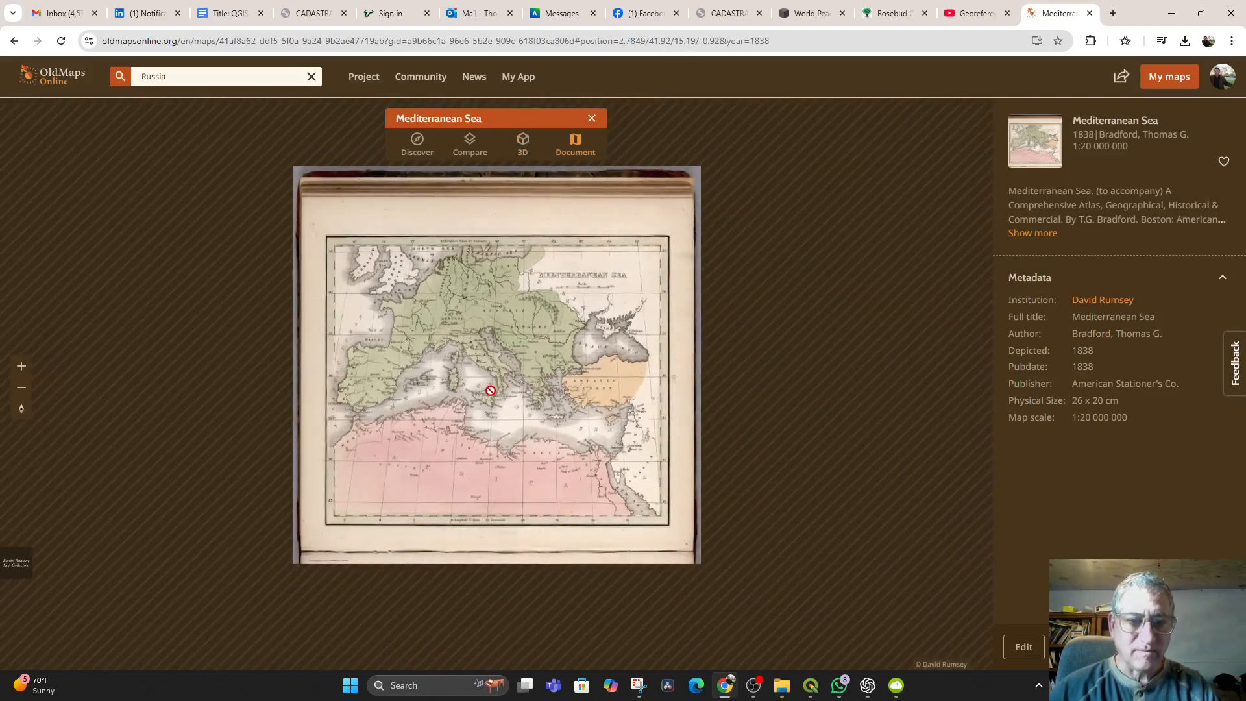
scroll(480, 382, up, 5)
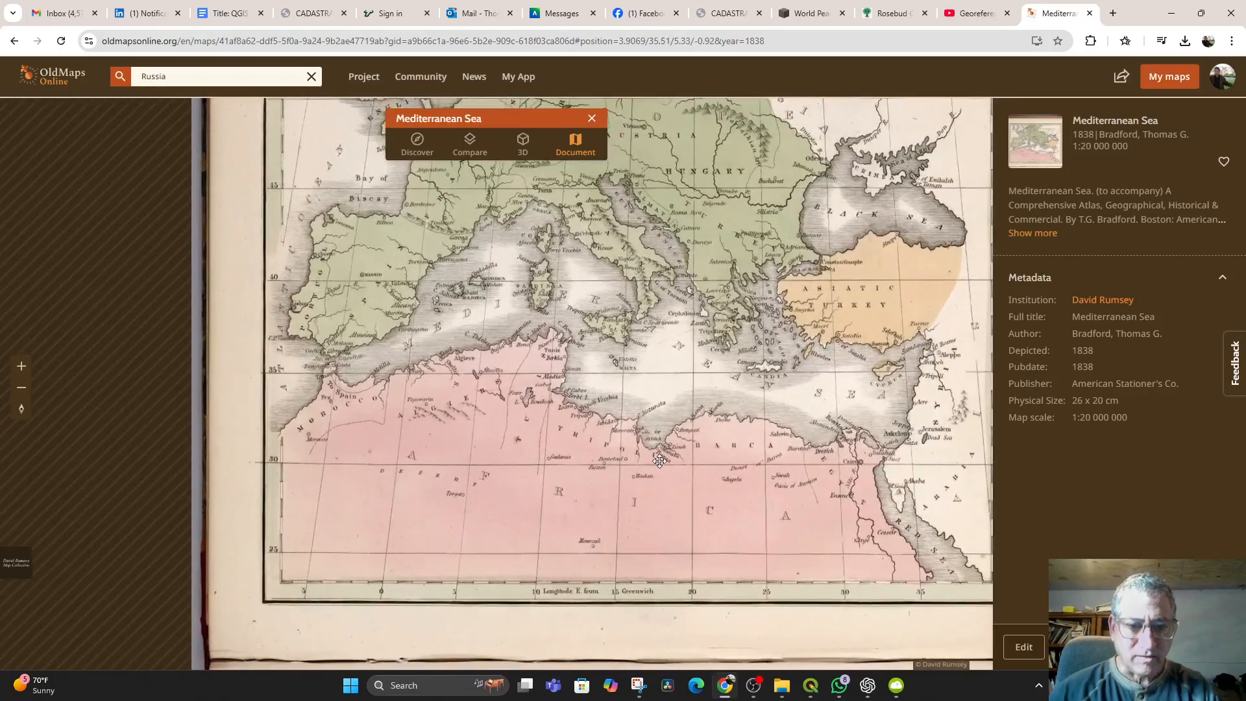
scroll(660, 461, down, 1)
scroll(659, 461, up, 1)
scroll(660, 461, down, 1)
drag(661, 458, 639, 535)
scroll(633, 513, down, 1)
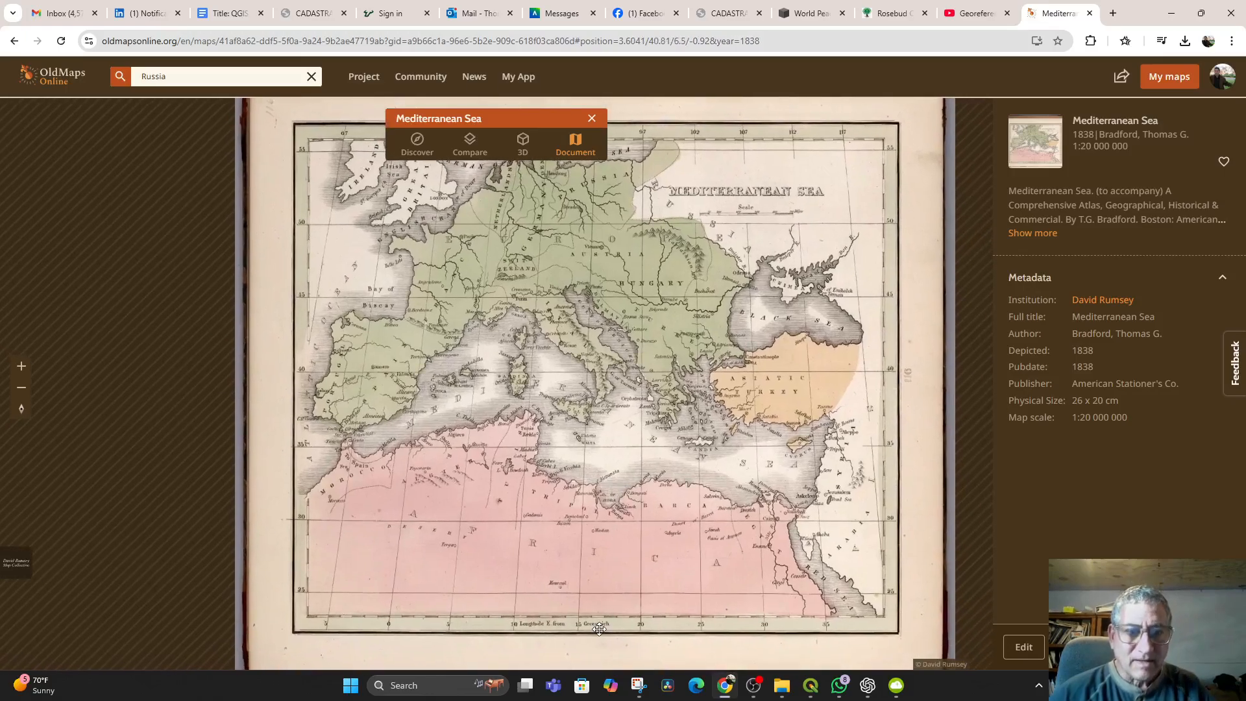
- Capture the full Mediterranean Sea map with Snipping Tool and save it as the PNG Mediterranean1838 in the Old Maps folder
click(639, 686)
click(132, 35)
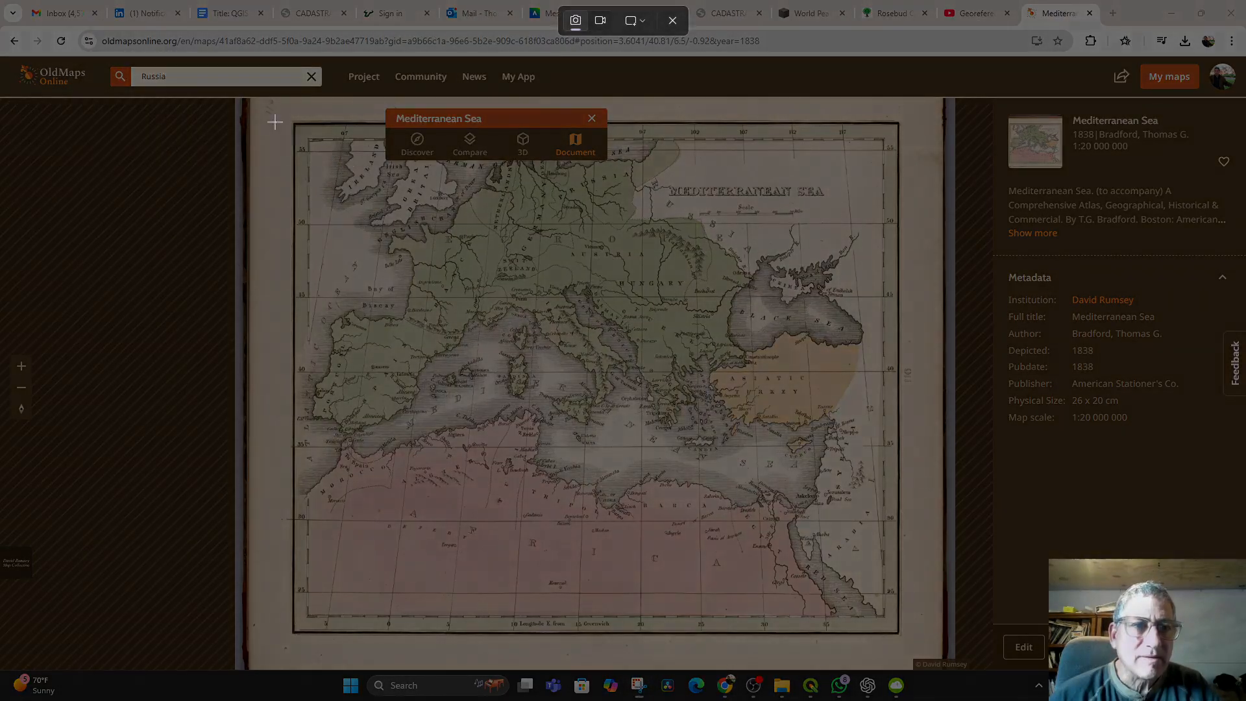
drag(257, 97, 922, 651)
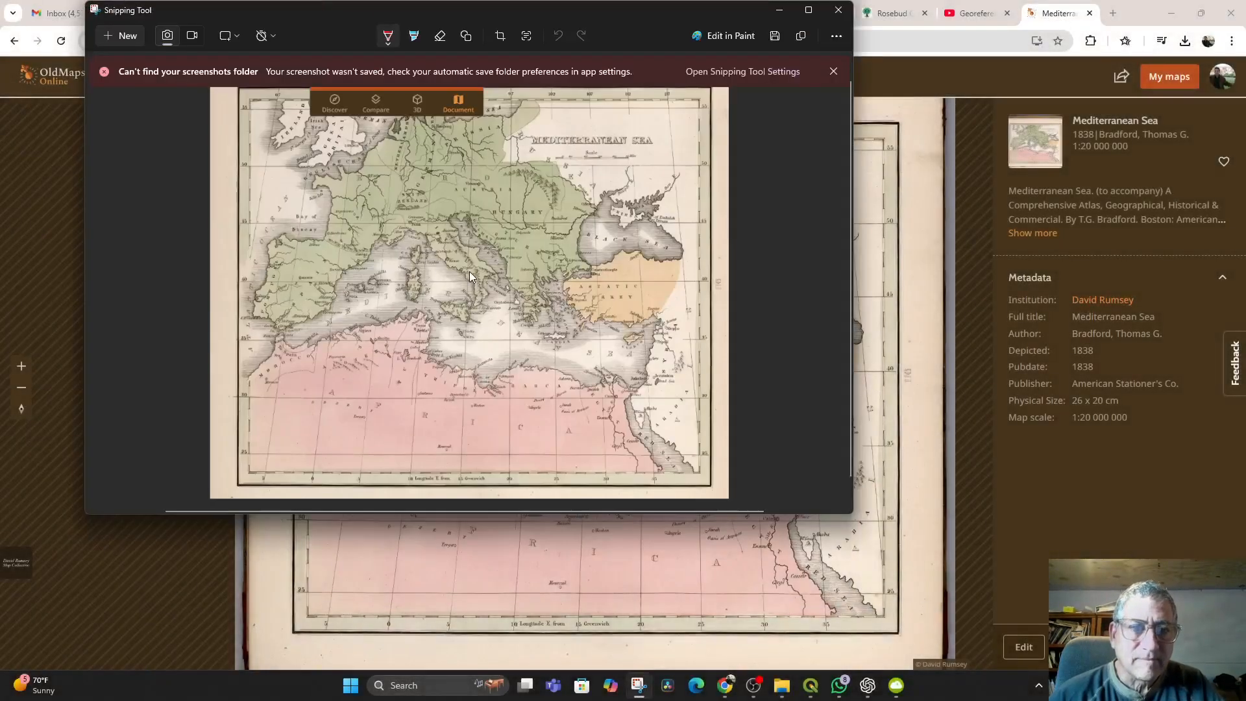
right_click(470, 273)
click(512, 289)
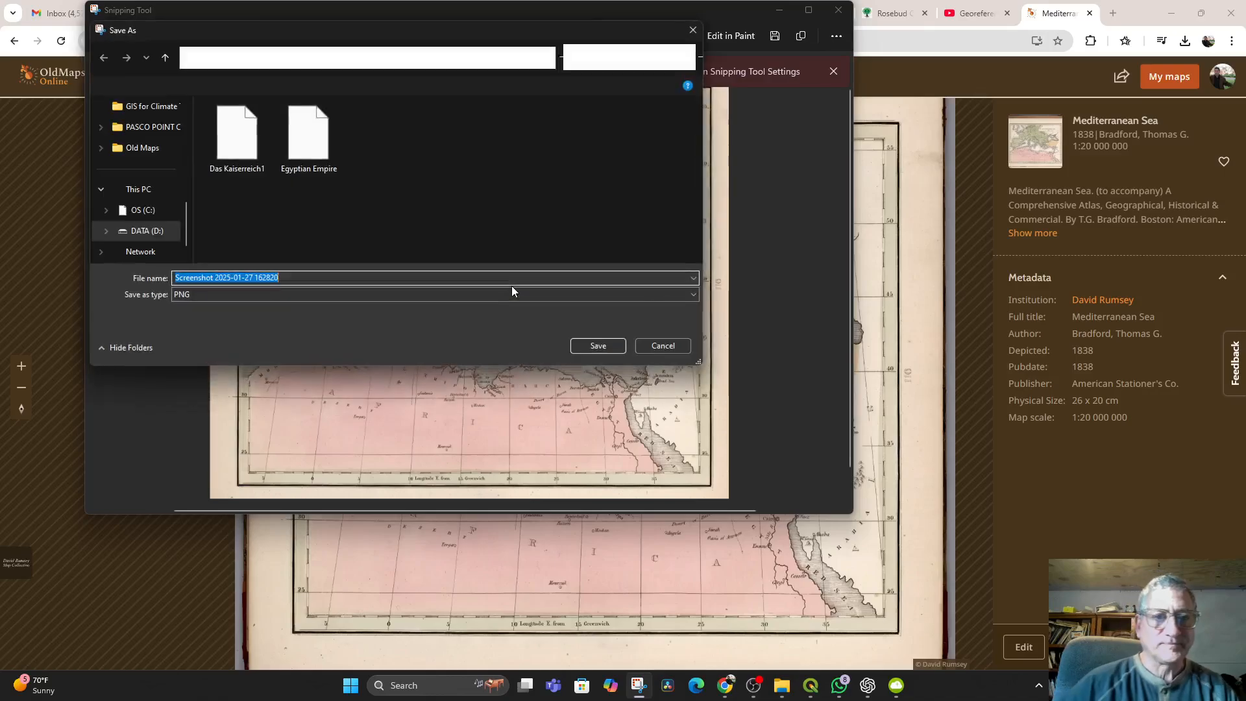
text(Medi)
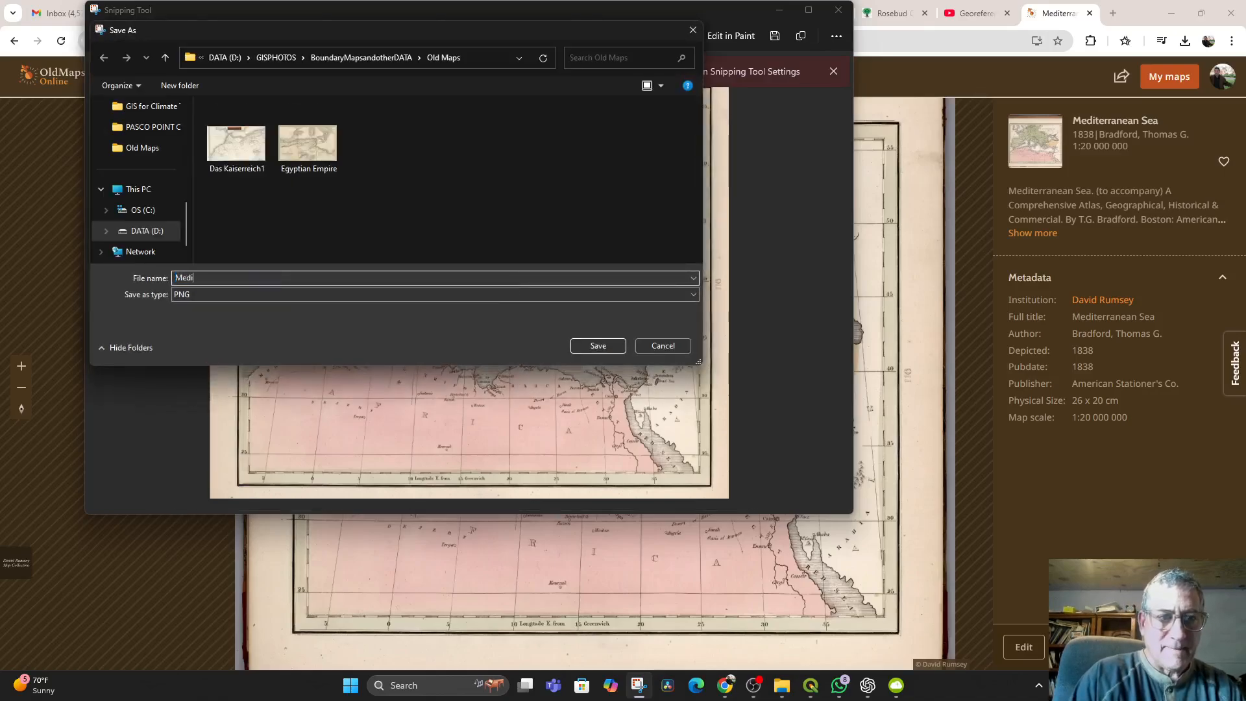
text(terranean1838)
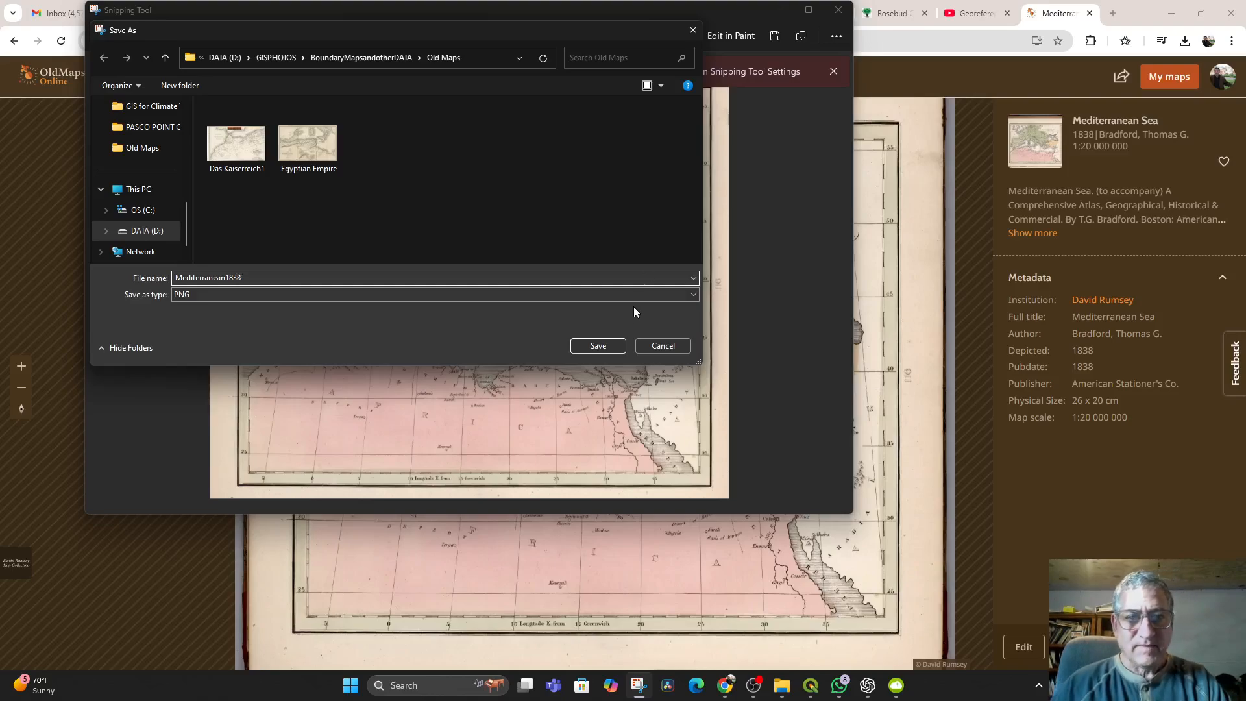
click(581, 348)
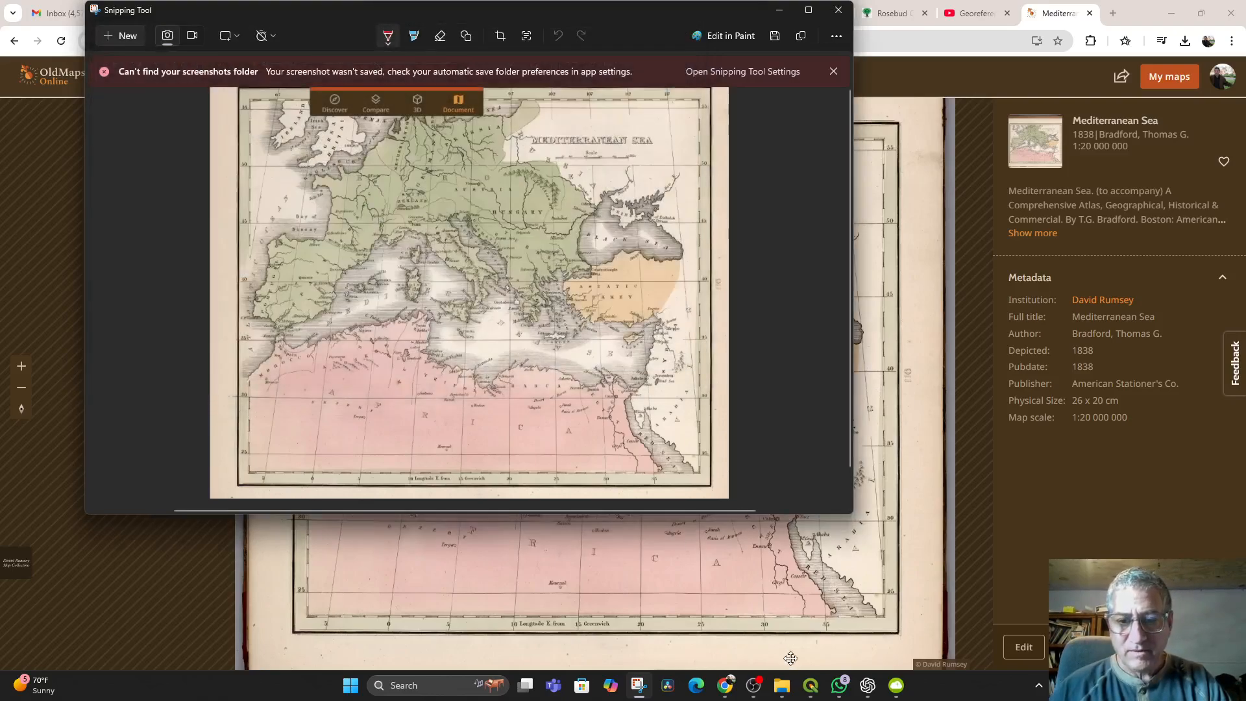
- Switch to QGIS and load the Mediterranean1838 raster into the Georeferencer
click(811, 685)
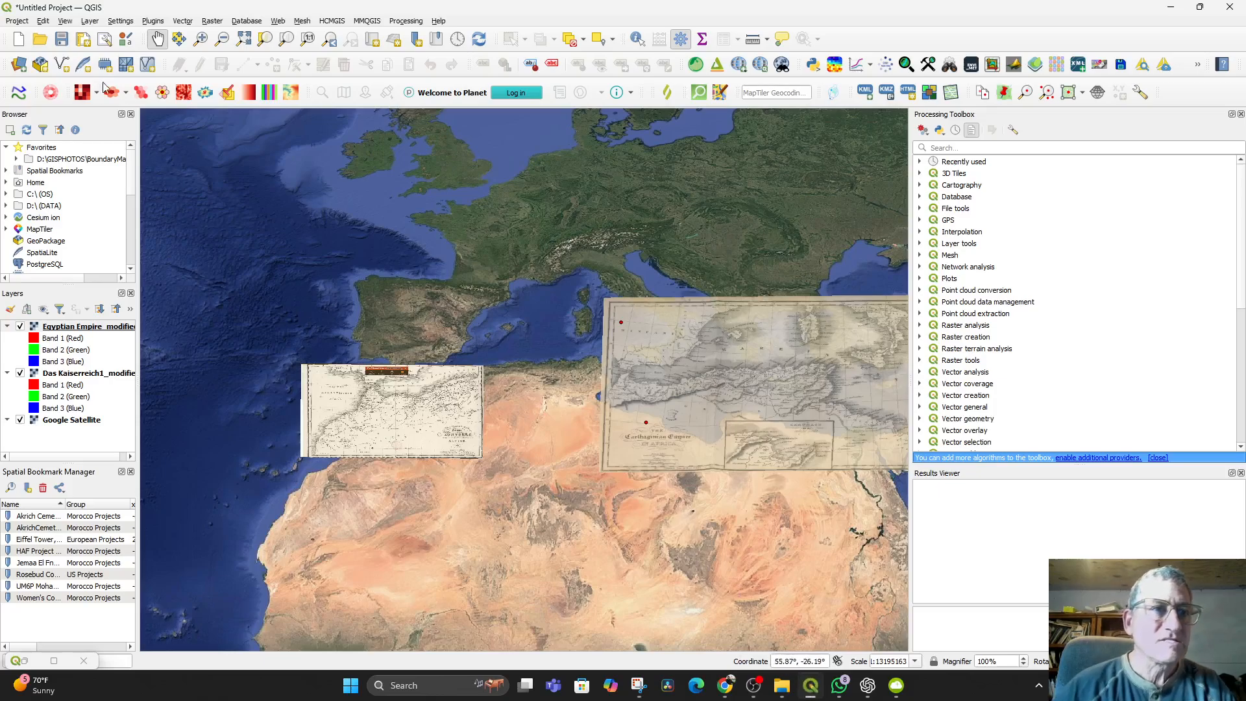
click(92, 24)
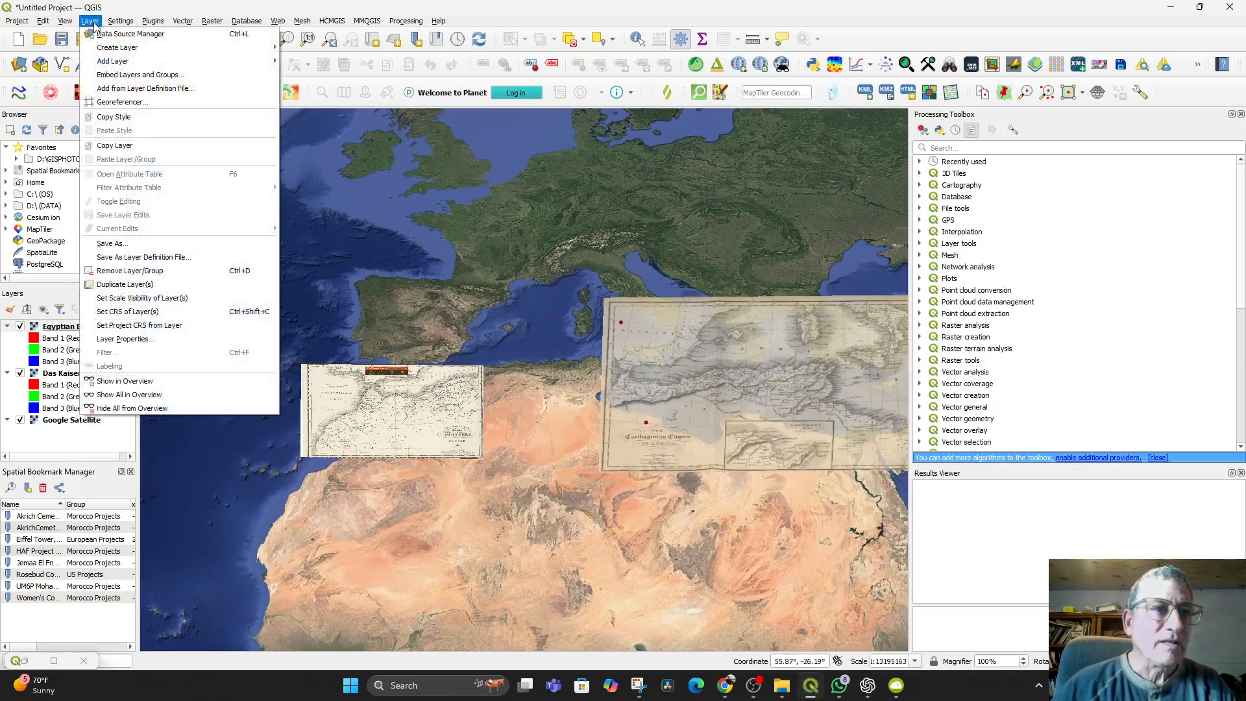
click(111, 105)
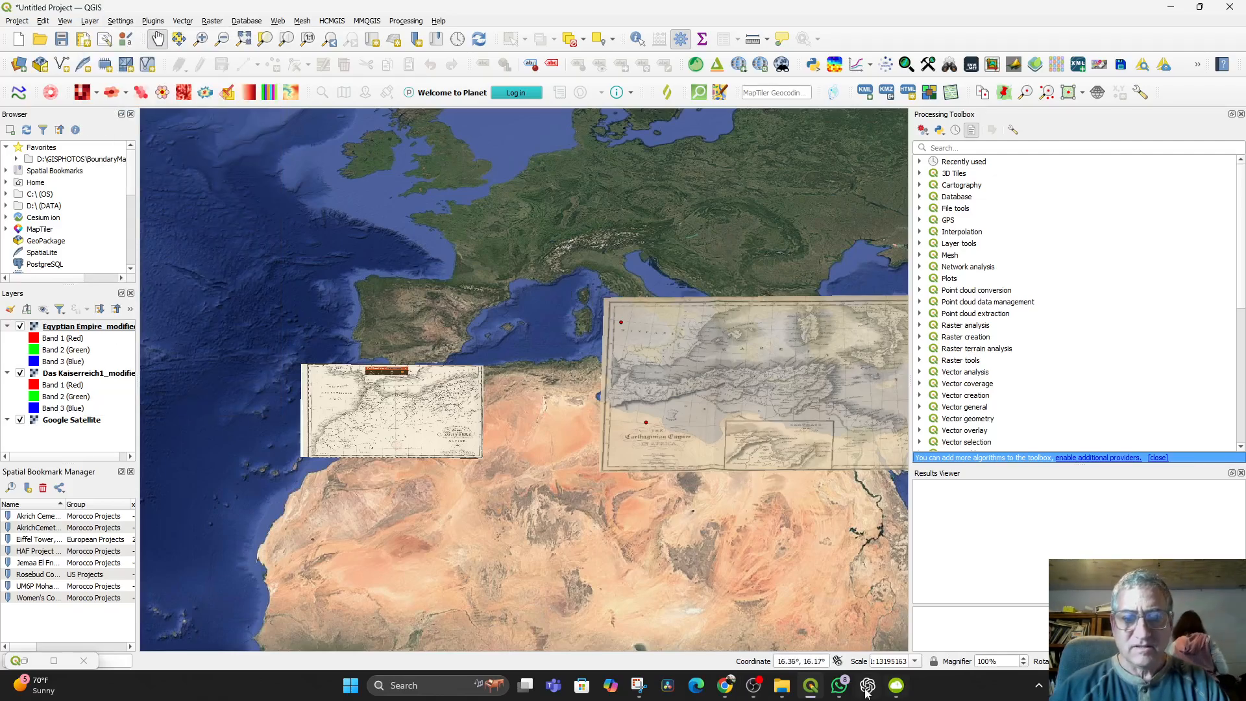
click(815, 688)
click(815, 688)
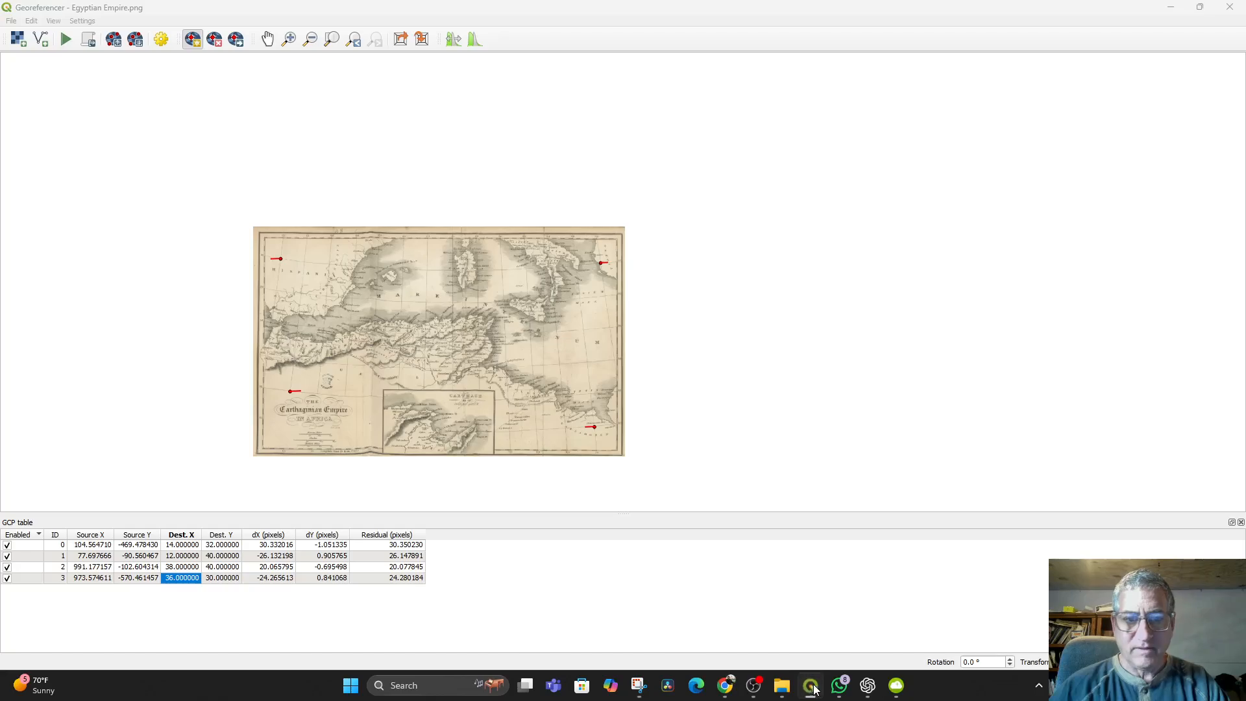
click(18, 39)
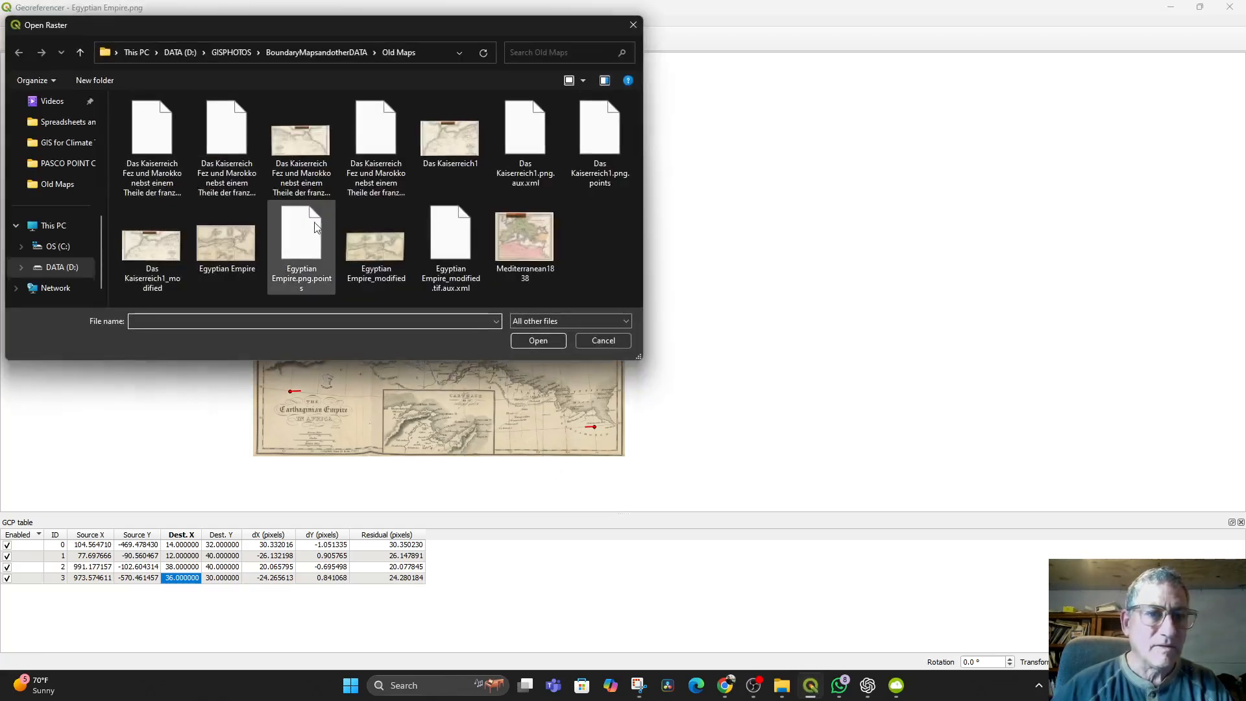
click(520, 240)
click(528, 339)
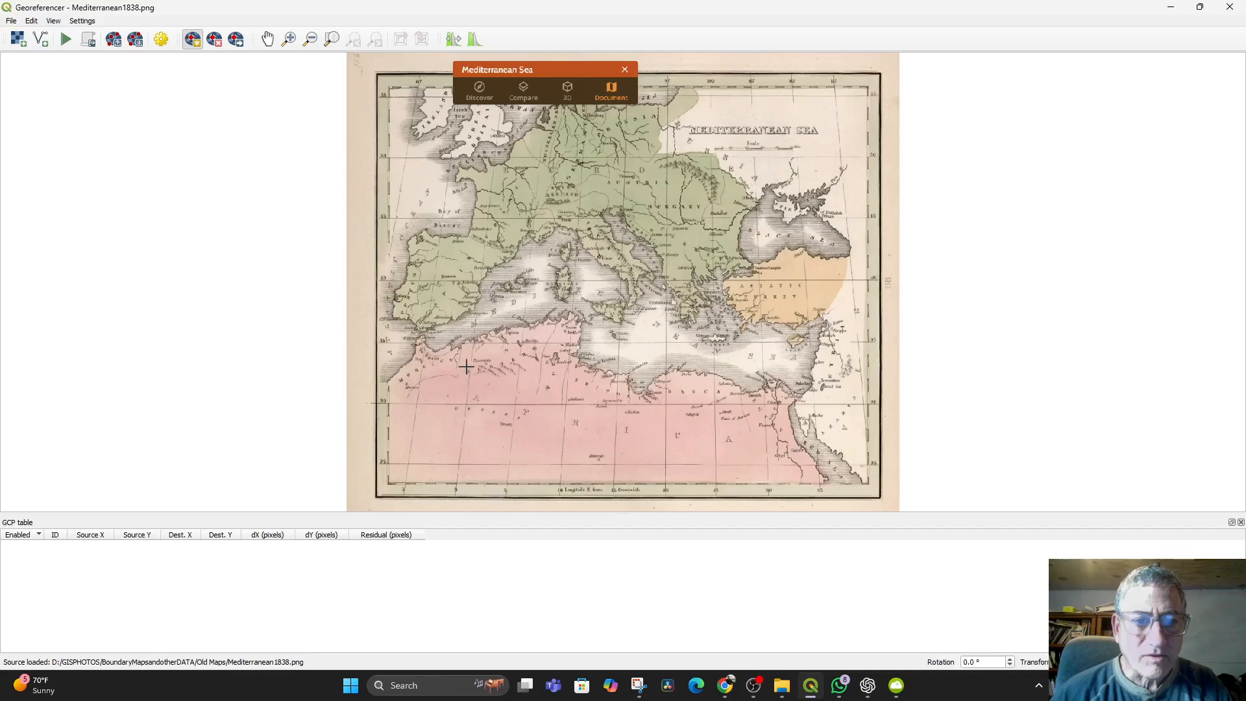
- Mark the first control point where the 5° west meridian crosses the 25° parallel on the Mediterranean1838 map
scroll(417, 451, up, 3)
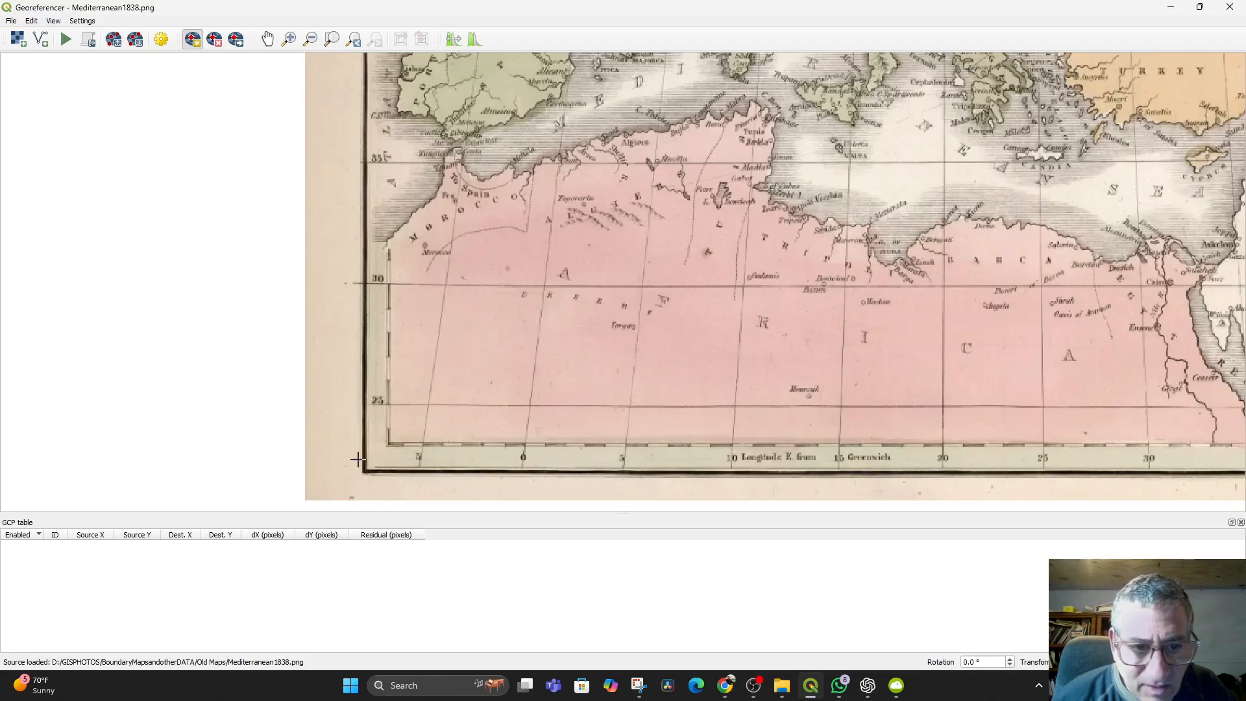
click(428, 404)
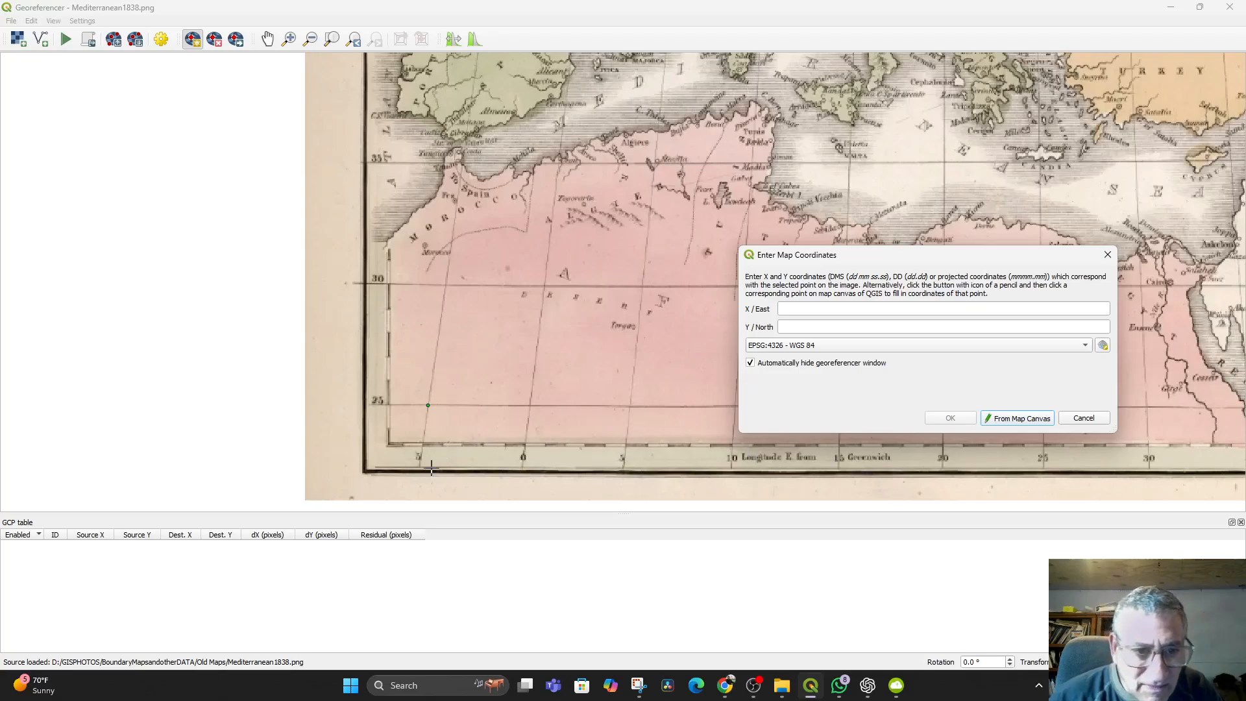
- Examine the longitude and latitude labels along the map's lower, western and upper borders in OldMaps Online in Chrome
click(726, 688)
scroll(378, 597, up, 2)
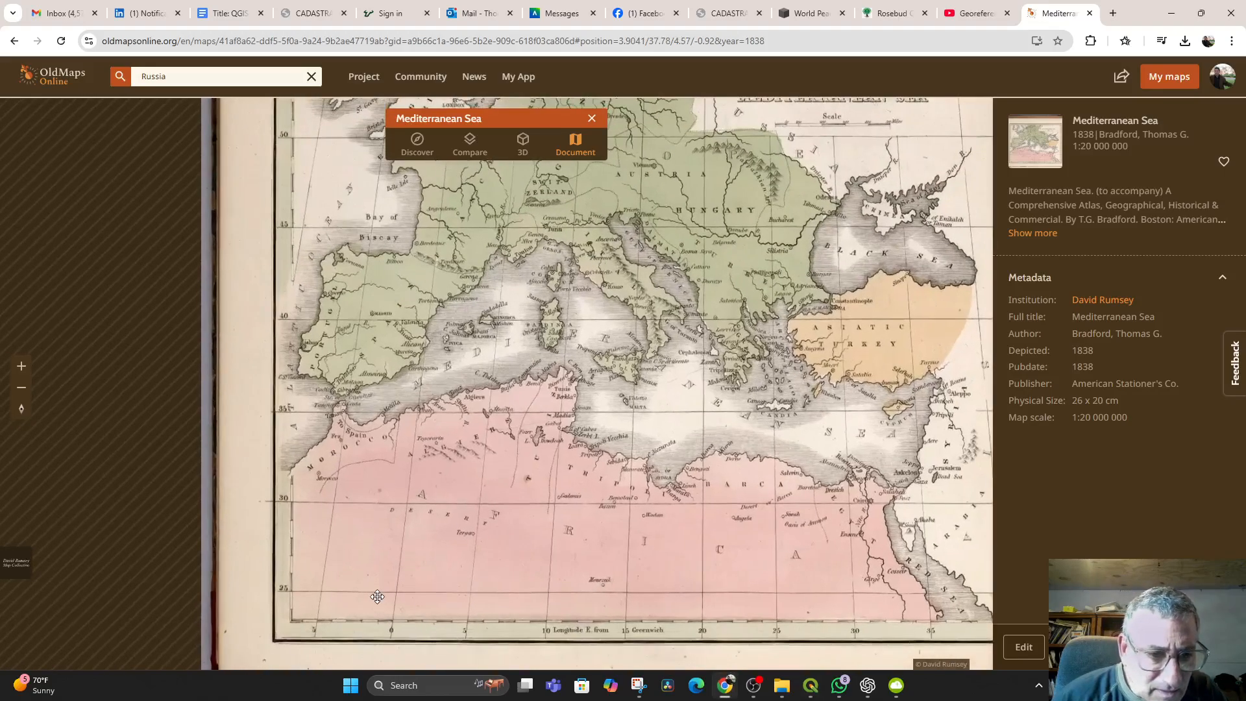
scroll(378, 597, up, 1)
drag(386, 597, 482, 468)
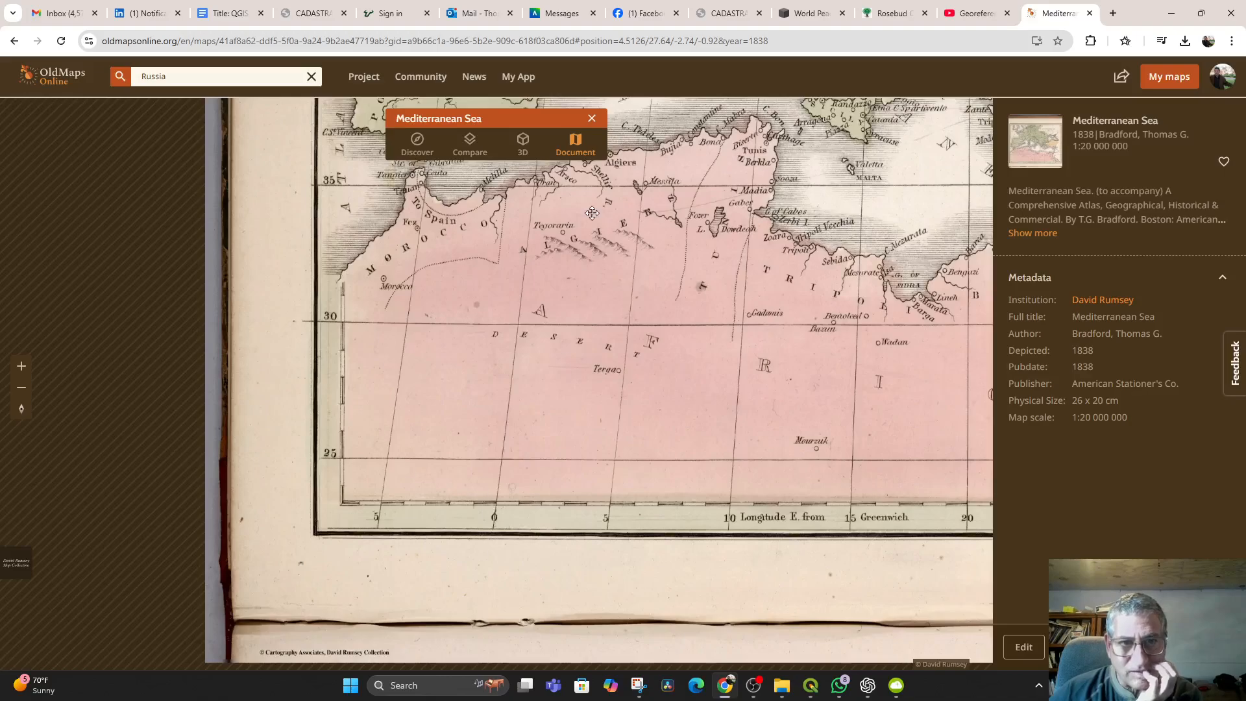
drag(633, 315, 638, 610)
drag(655, 208, 656, 422)
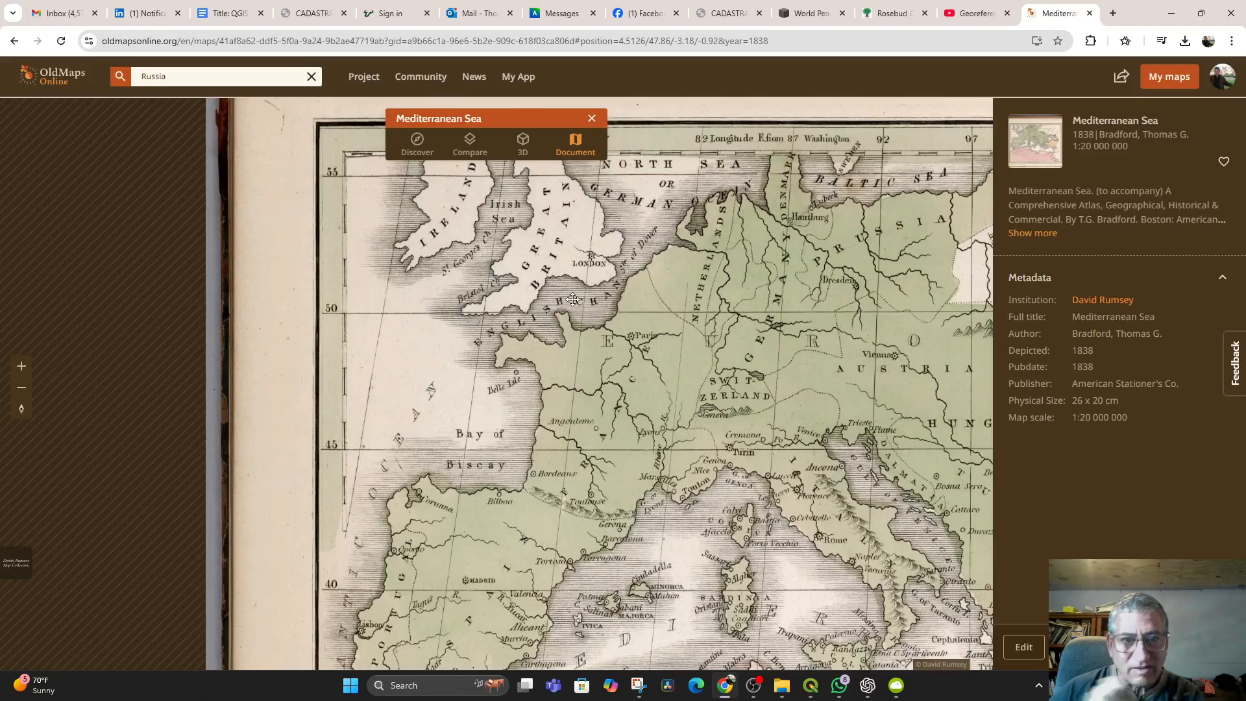
mouse_move(605, 292)
mouse_down()
mouse_move(612, 229)
mouse_move(617, 274)
mouse_up()
drag(616, 332, 612, 289)
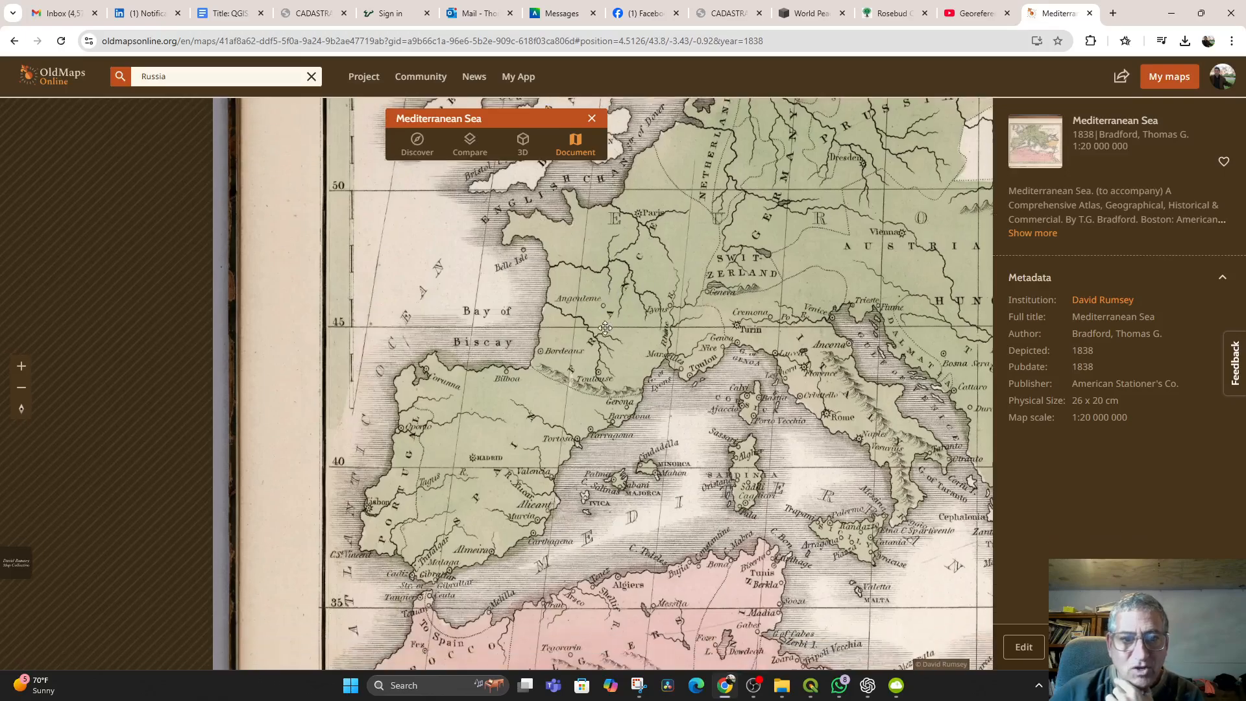
drag(605, 454, 639, 253)
drag(595, 532, 623, 375)
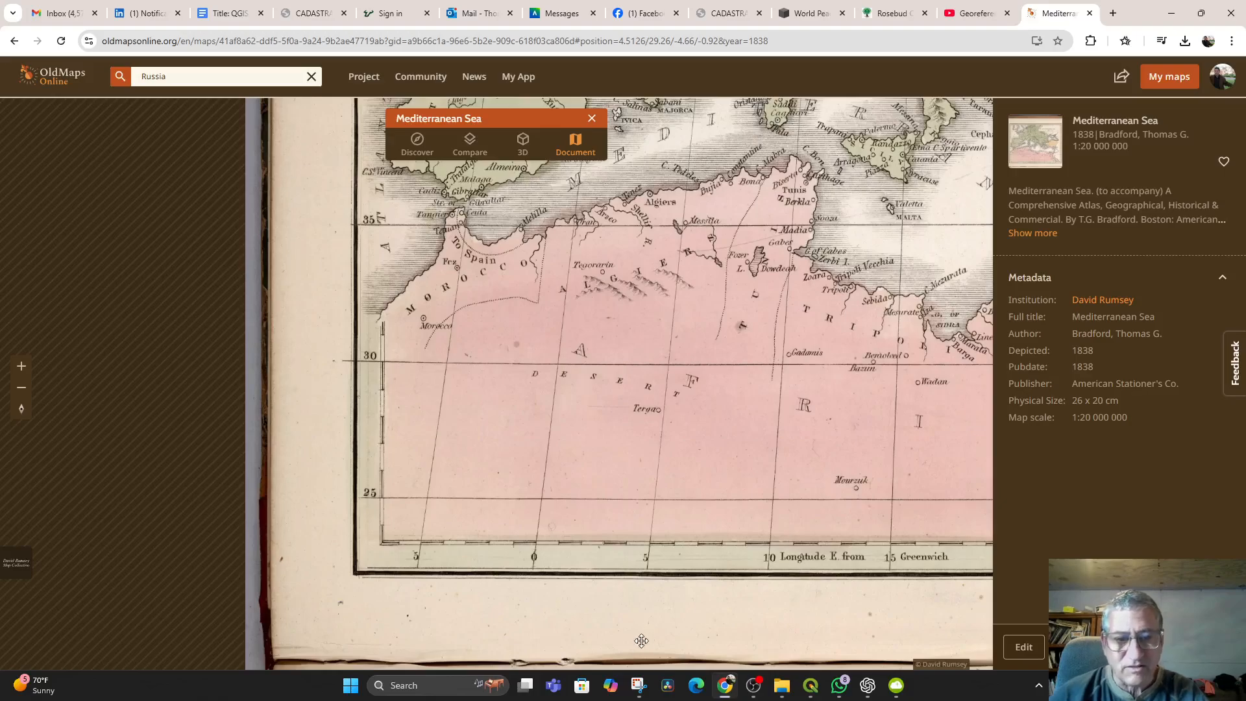
mouse_move(823, 692)
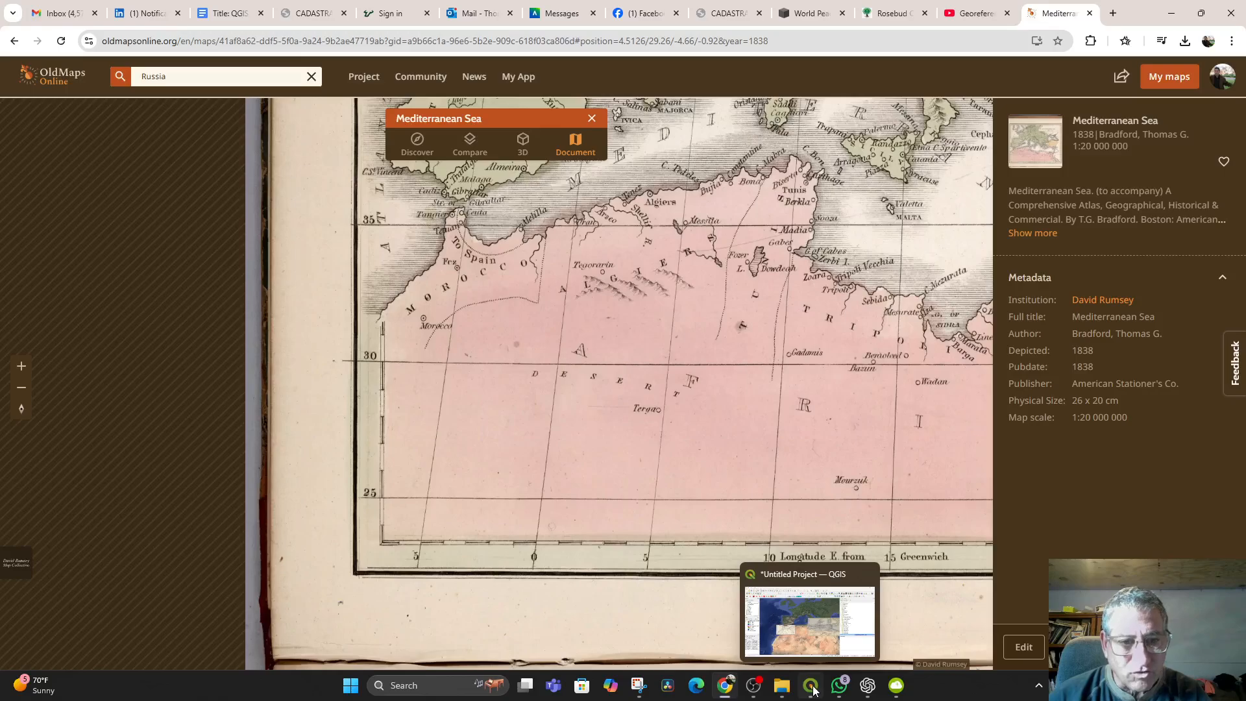
- Return to the QGIS Georeferencer and assign X / East -5 and Y / North 25 to the marked control point
click(813, 690)
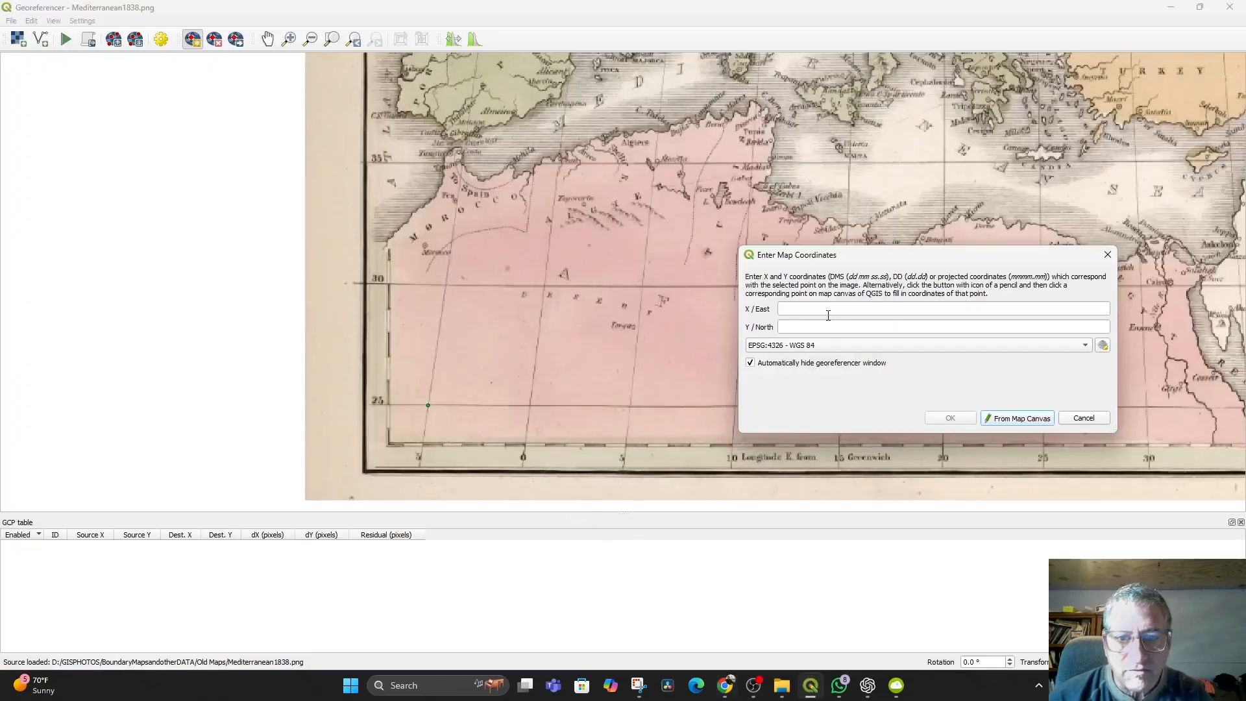
text(-5)
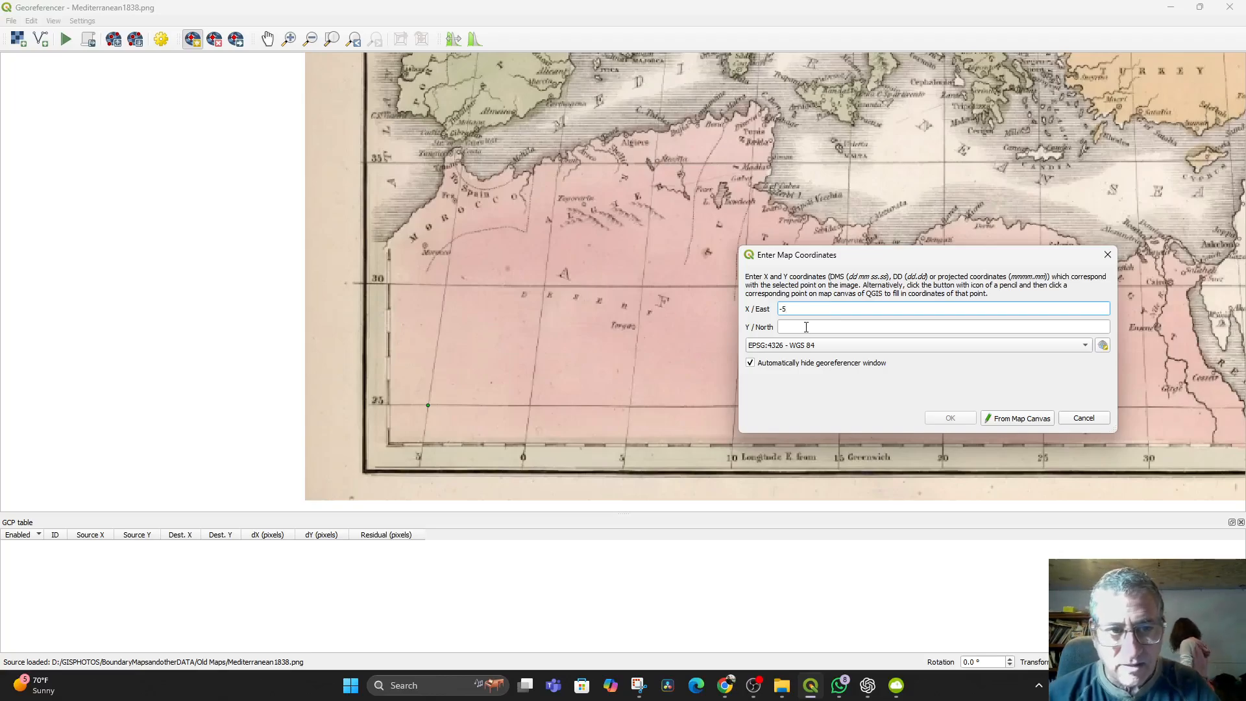
click(806, 327)
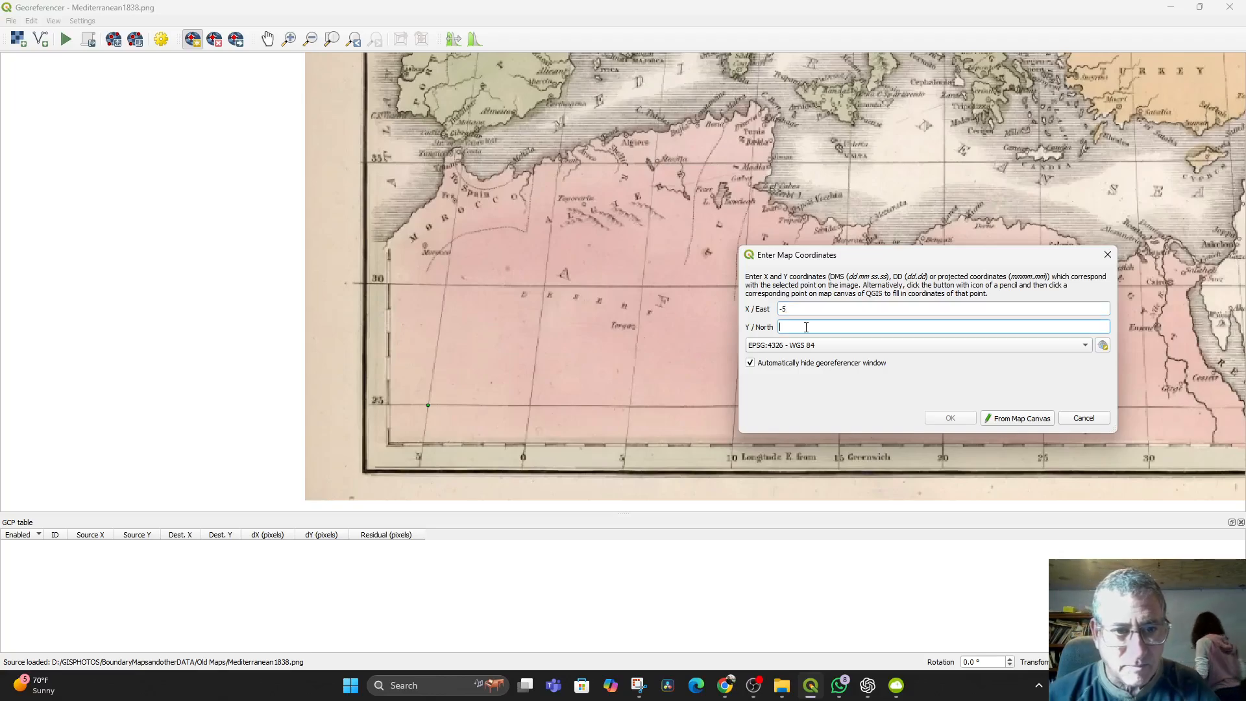
text(25)
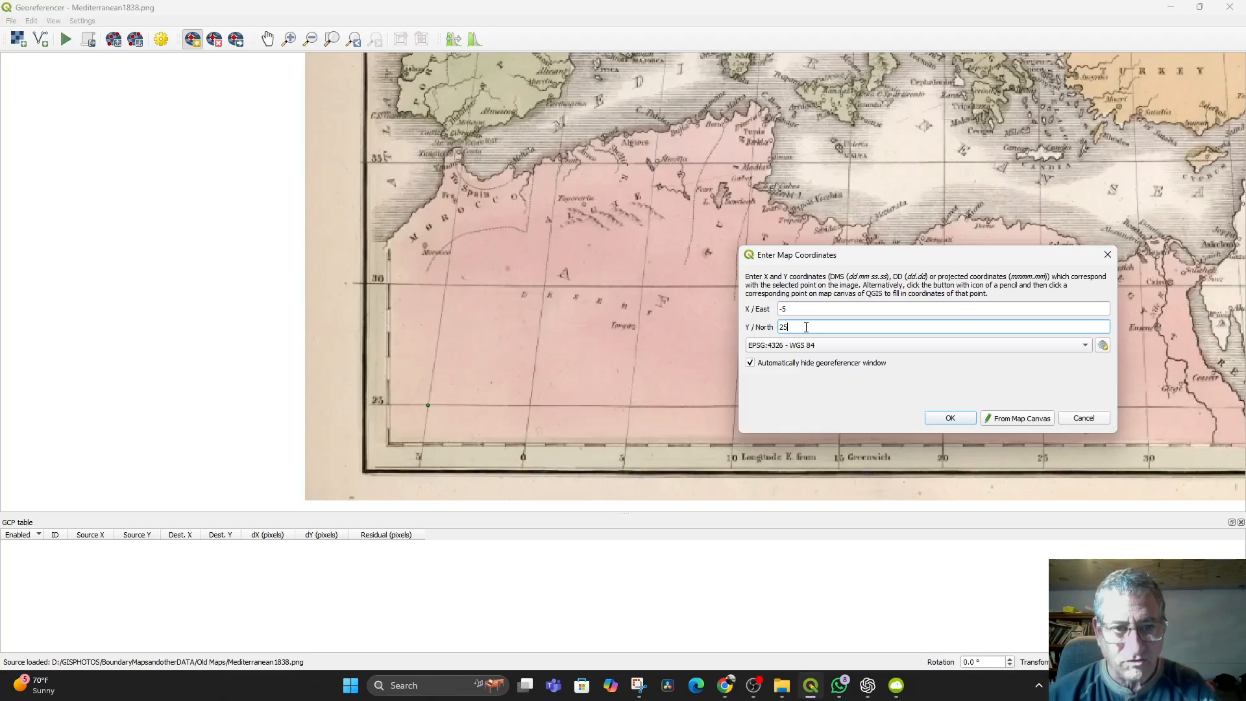
click(959, 421)
- Mark the second control point where the meridian labelled 67 meets the 55° parallel near Ireland, entering 33 for Y / North
drag(655, 309, 669, 464)
drag(660, 346, 667, 564)
drag(706, 312, 803, 407)
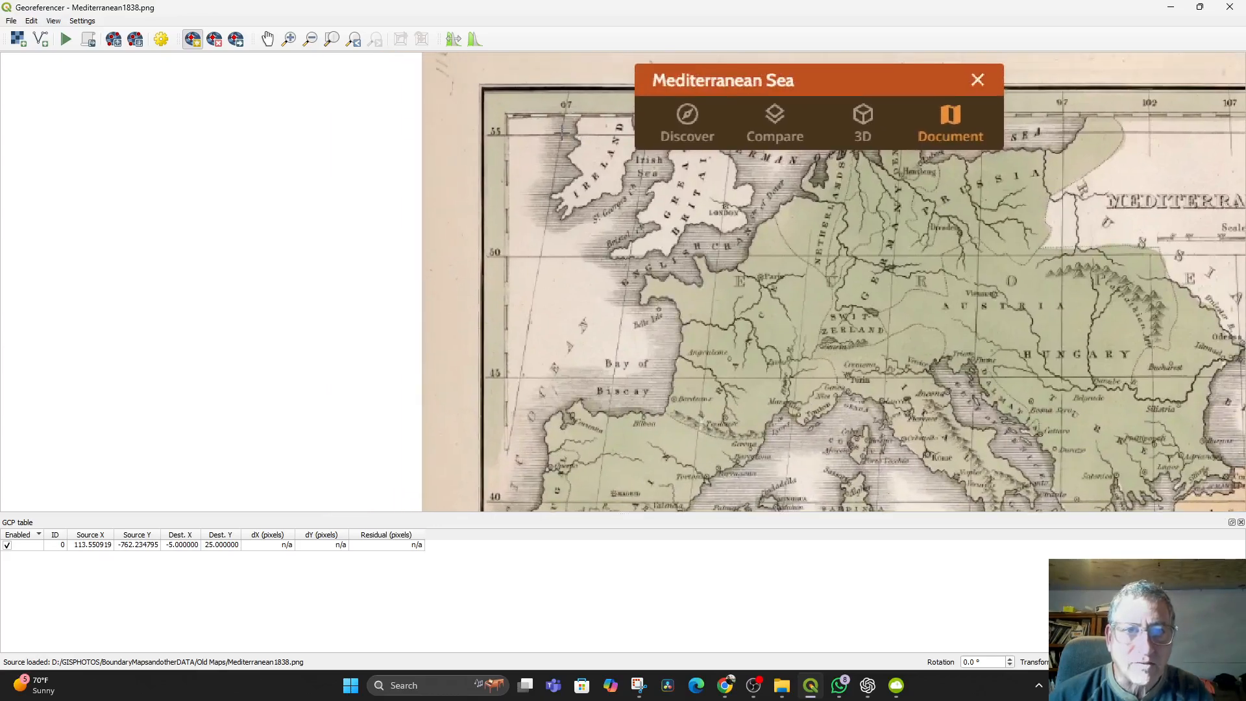
click(562, 134)
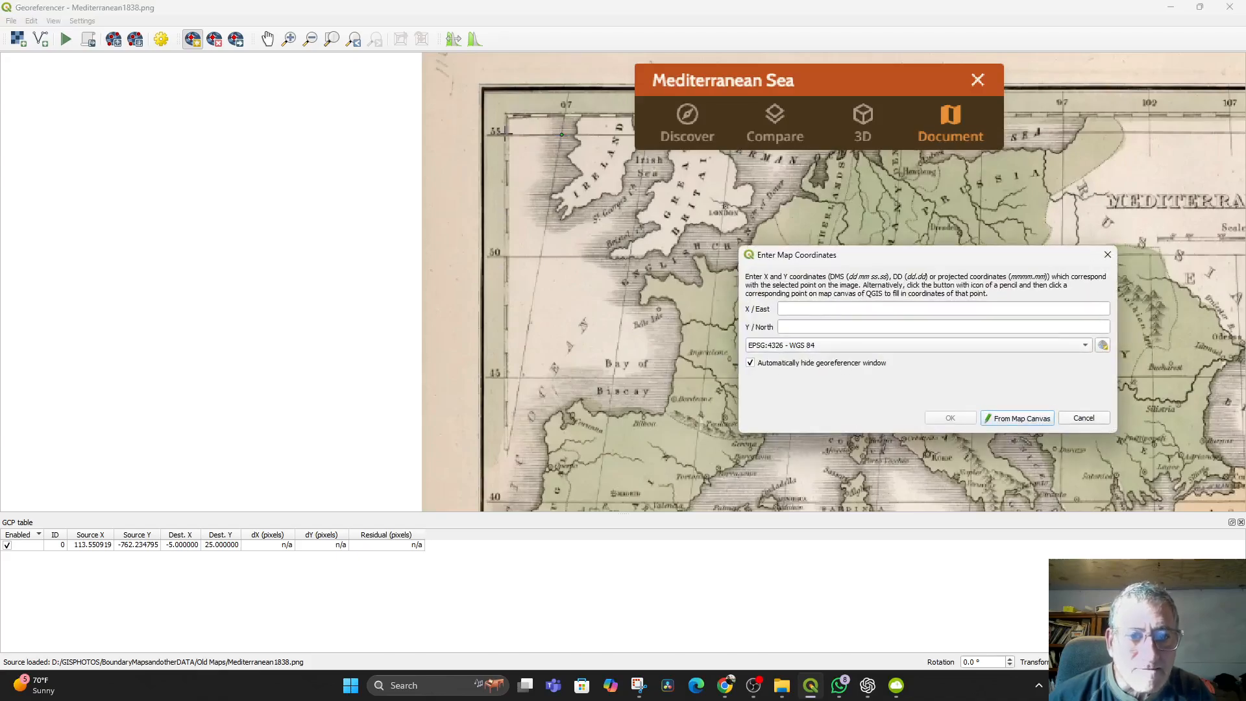
click(828, 330)
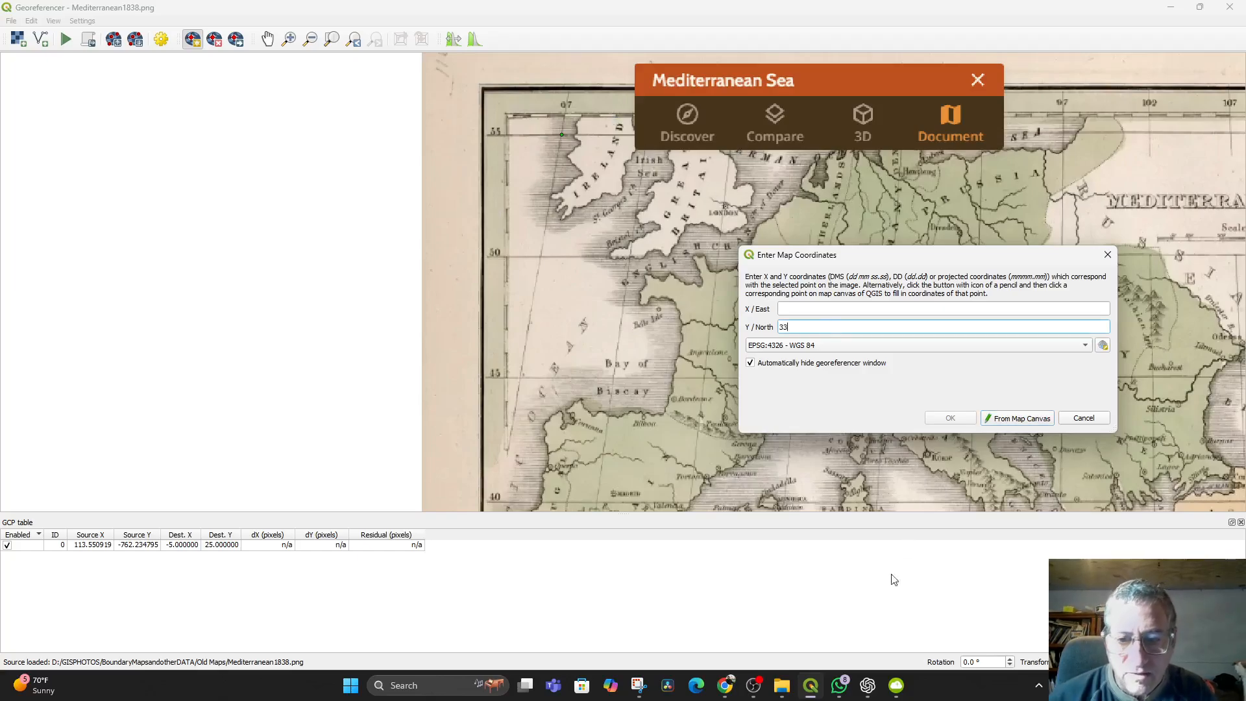
- Switch to Chrome and compare the longitude and latitude labels on the upper and lower borders of the Mediterranean Sea map
click(727, 686)
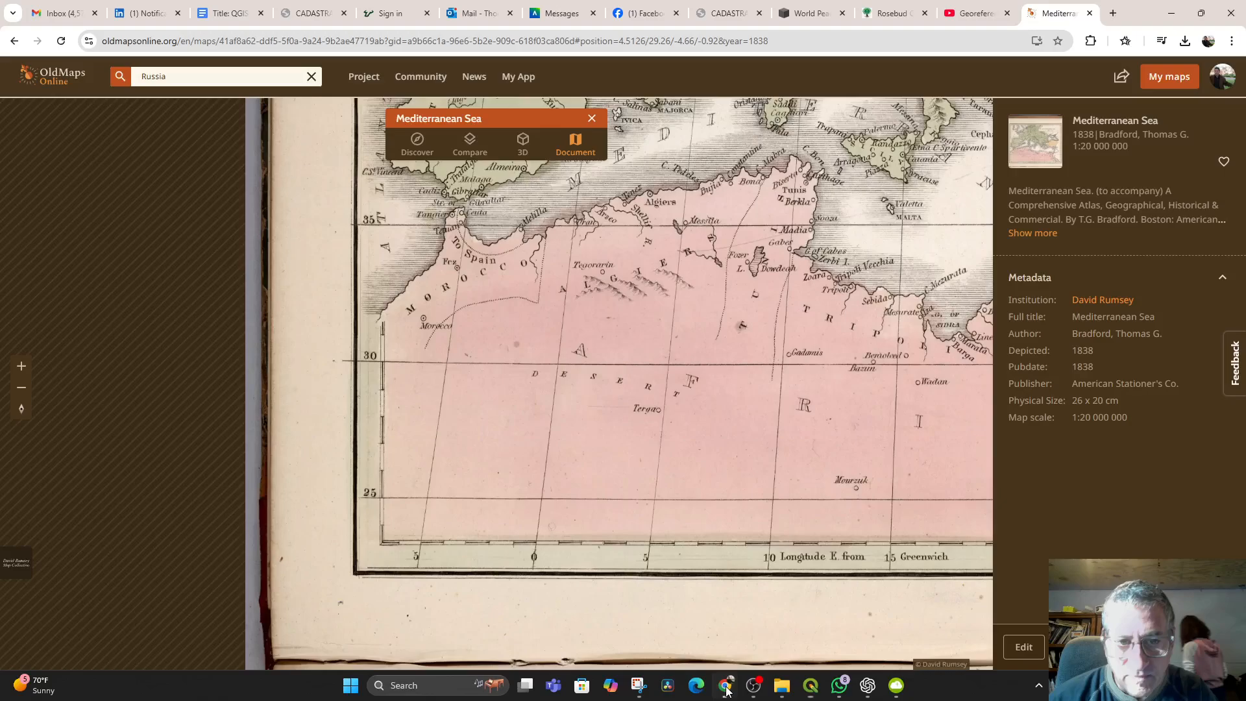
drag(586, 201, 633, 554)
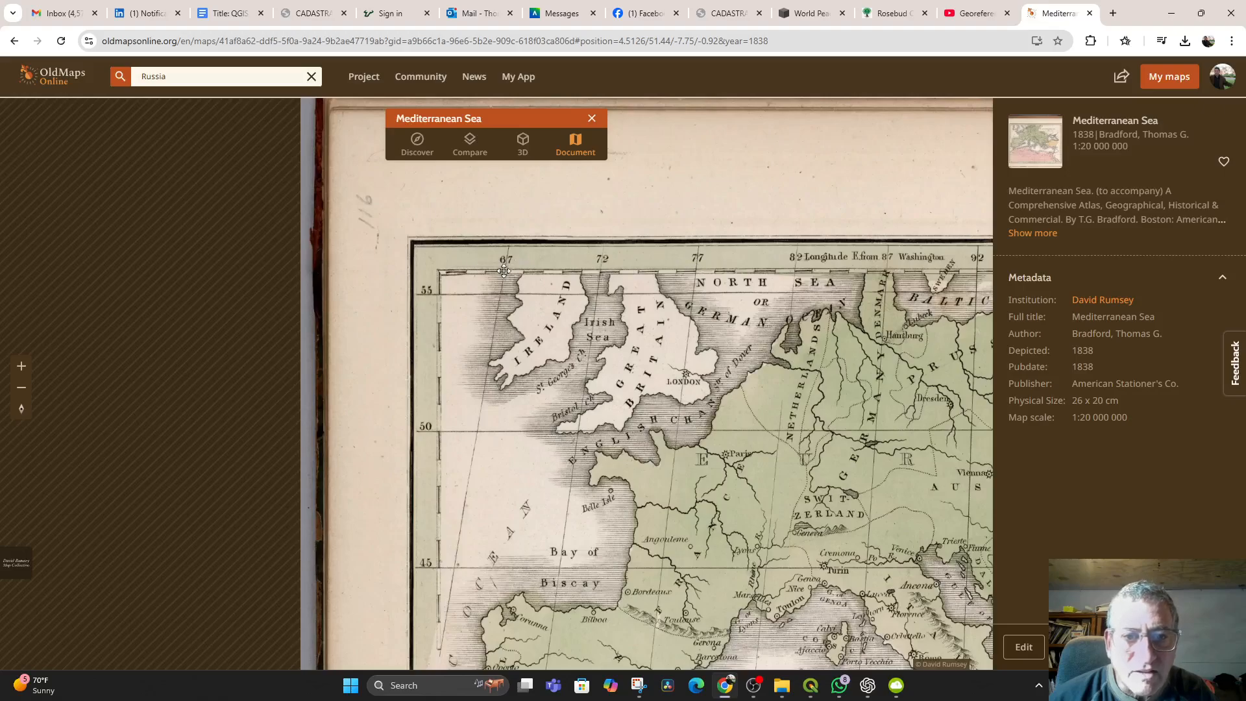
drag(589, 405, 526, 327)
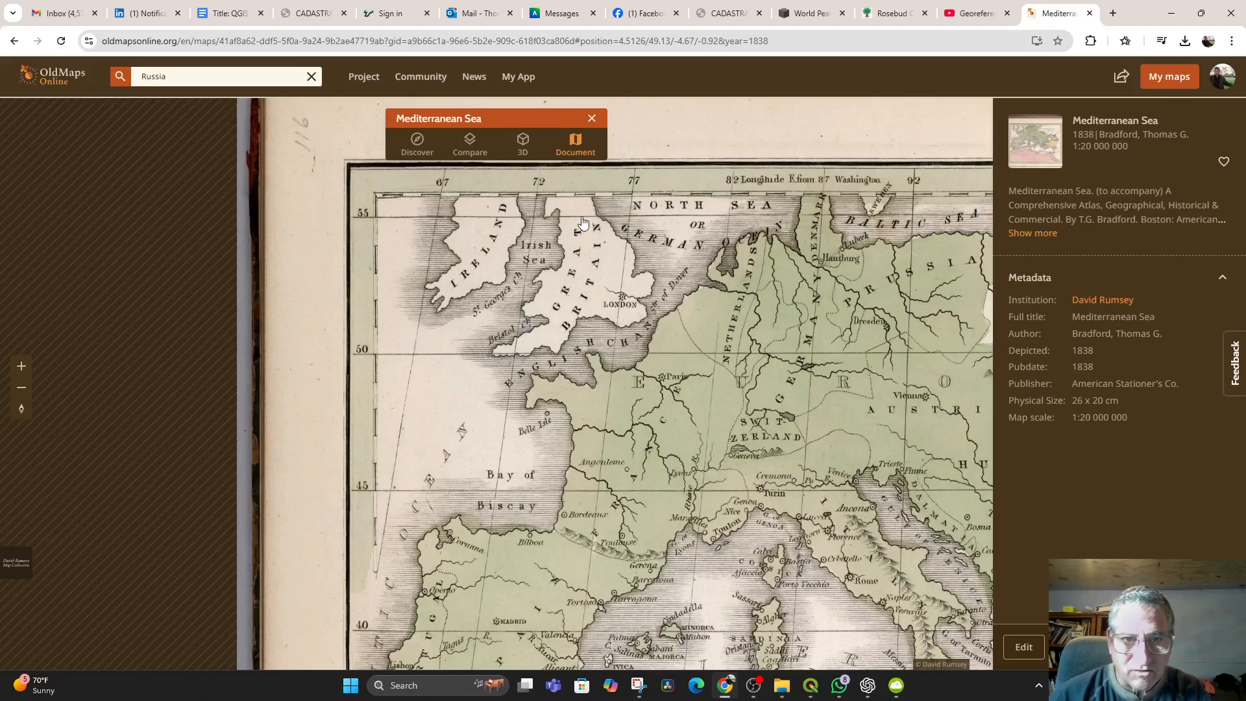
scroll(562, 374, down, 1)
scroll(582, 392, down, 1)
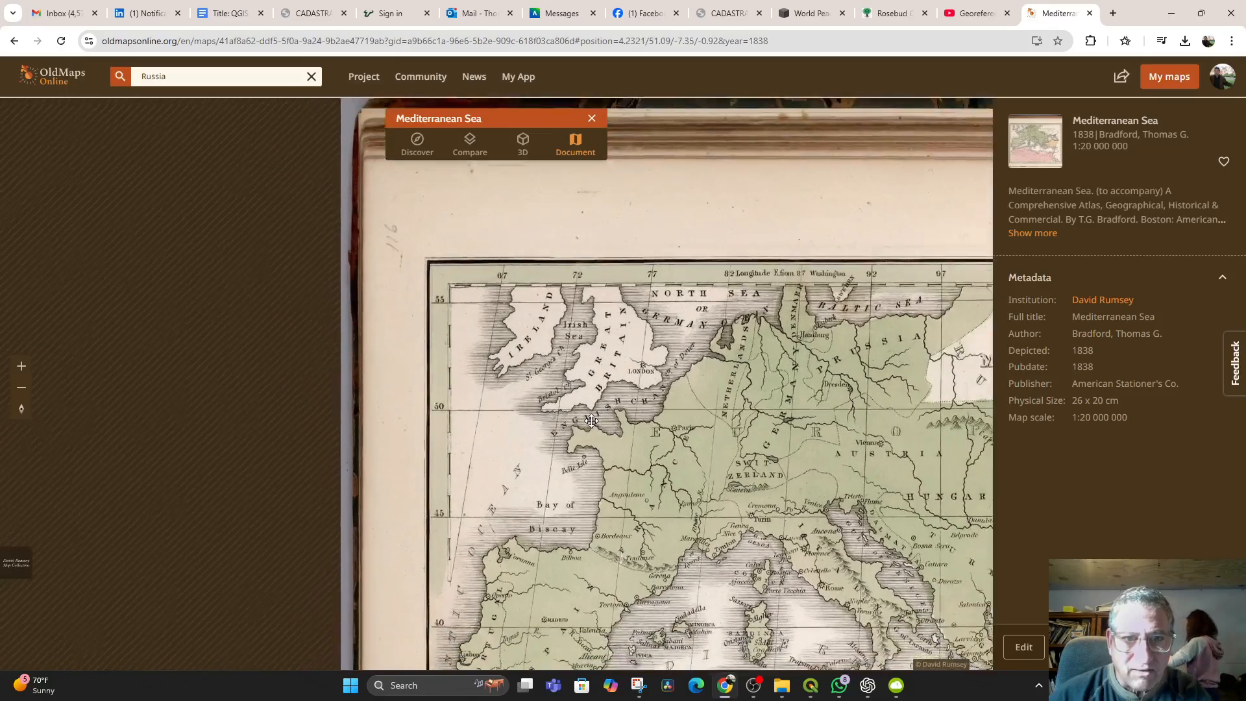
drag(582, 392, 576, 253)
drag(580, 506, 577, 292)
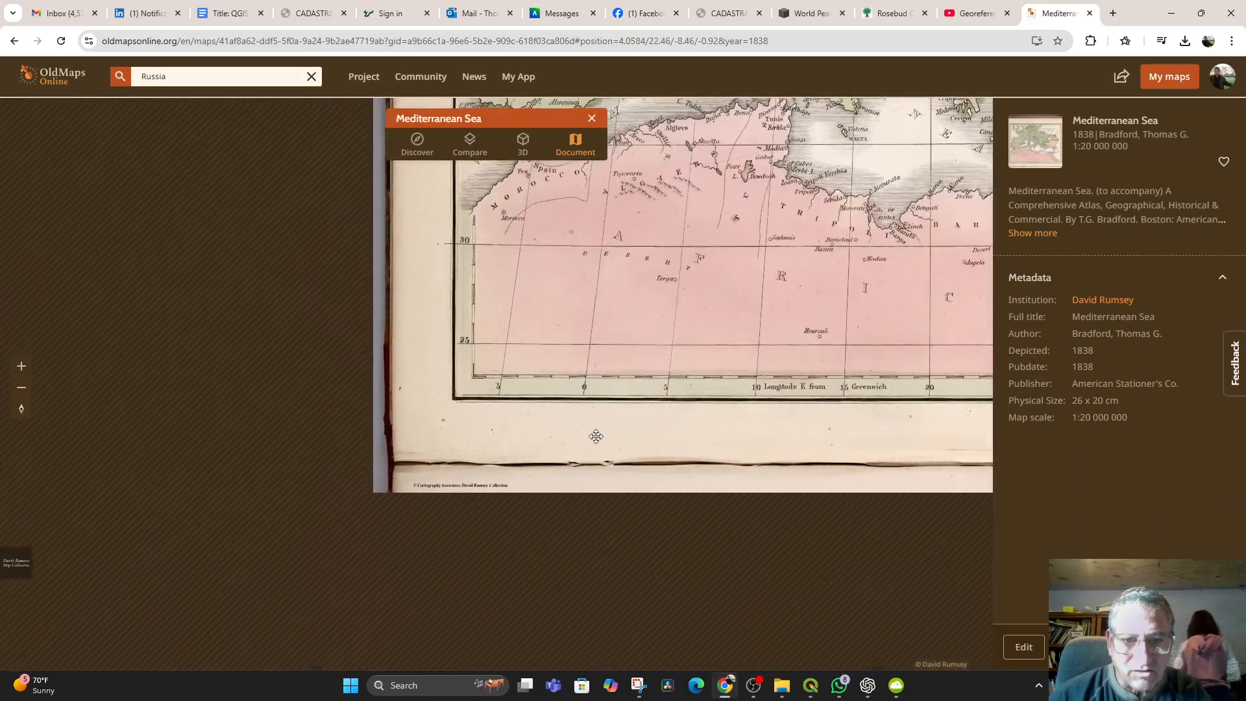
drag(593, 415, 583, 549)
drag(618, 397, 621, 577)
drag(668, 422, 666, 513)
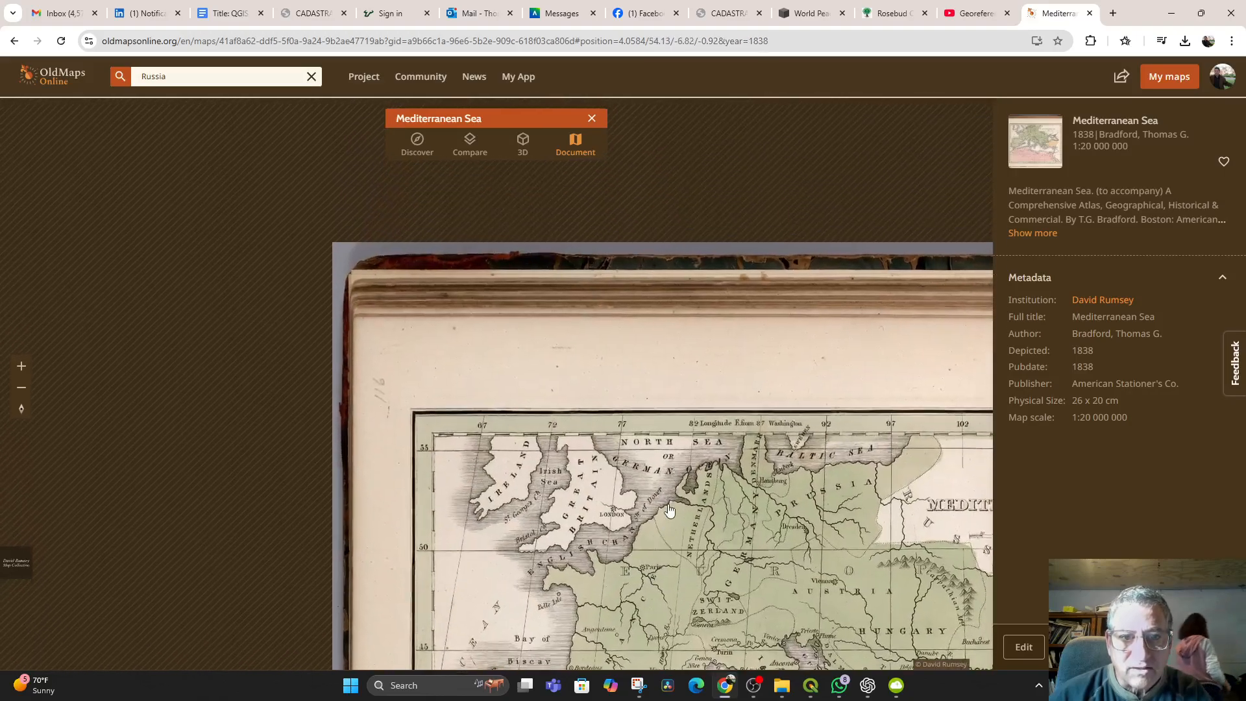
drag(650, 563, 678, 438)
scroll(661, 373, up, 3)
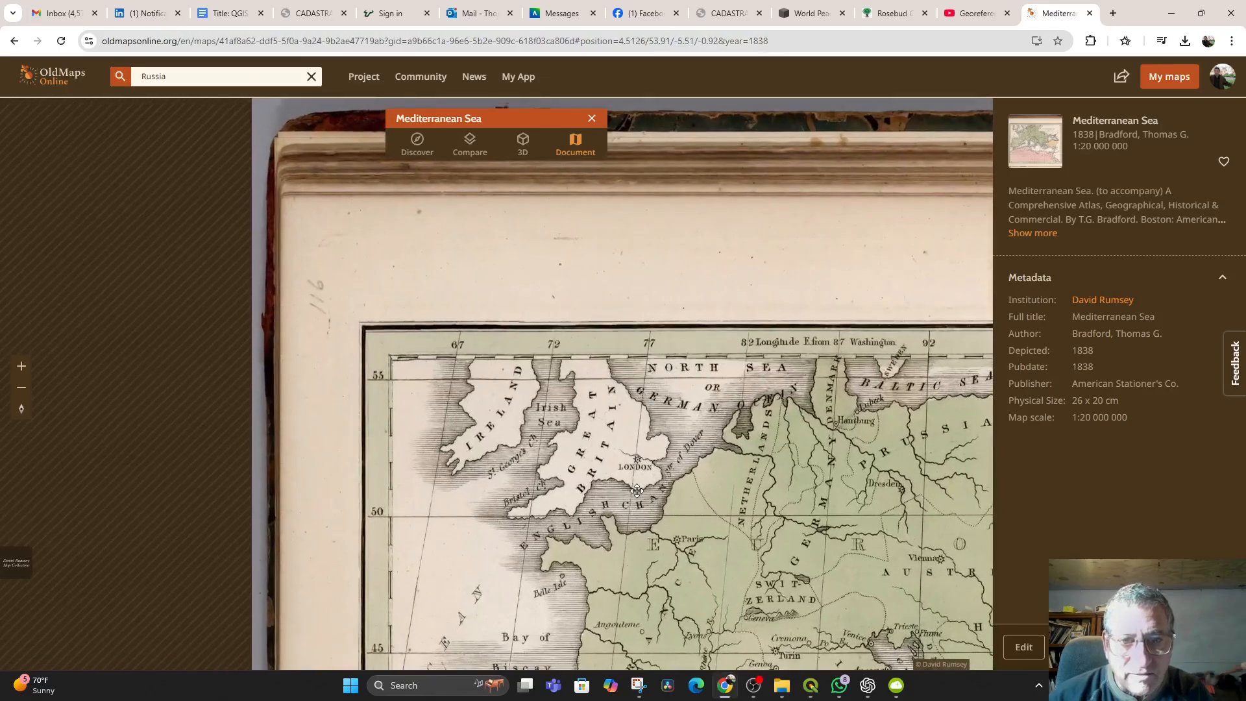
drag(640, 460, 653, 445)
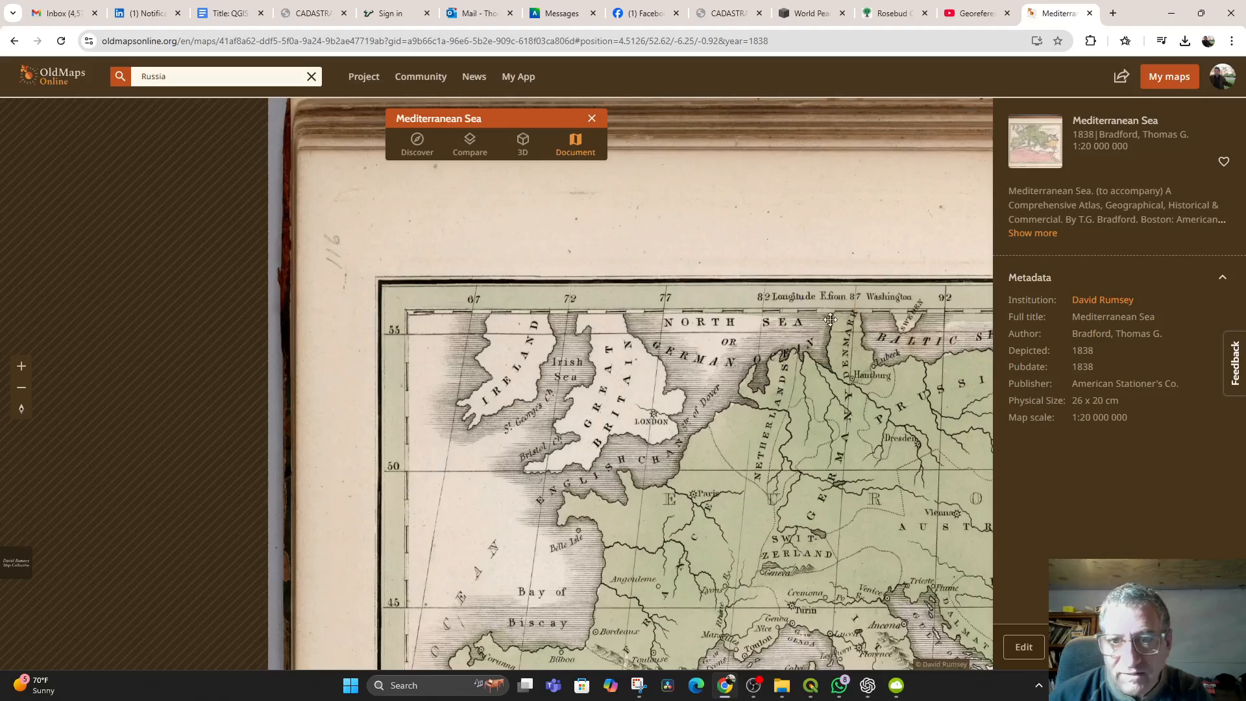
drag(727, 400, 782, 259)
scroll(782, 260, down, 3)
drag(692, 462, 670, 533)
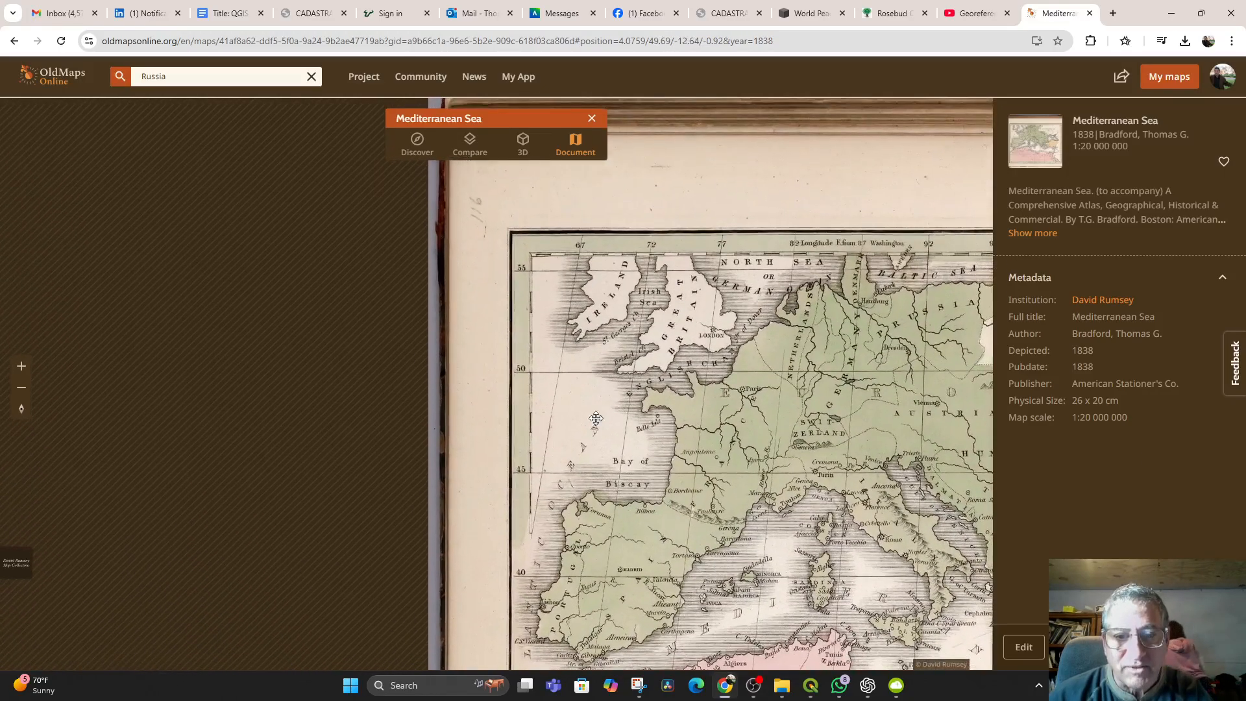
- Return to the QGIS Georeferencer and complete the second control point with X / East -5 and Y / North 33
click(815, 686)
click(801, 310)
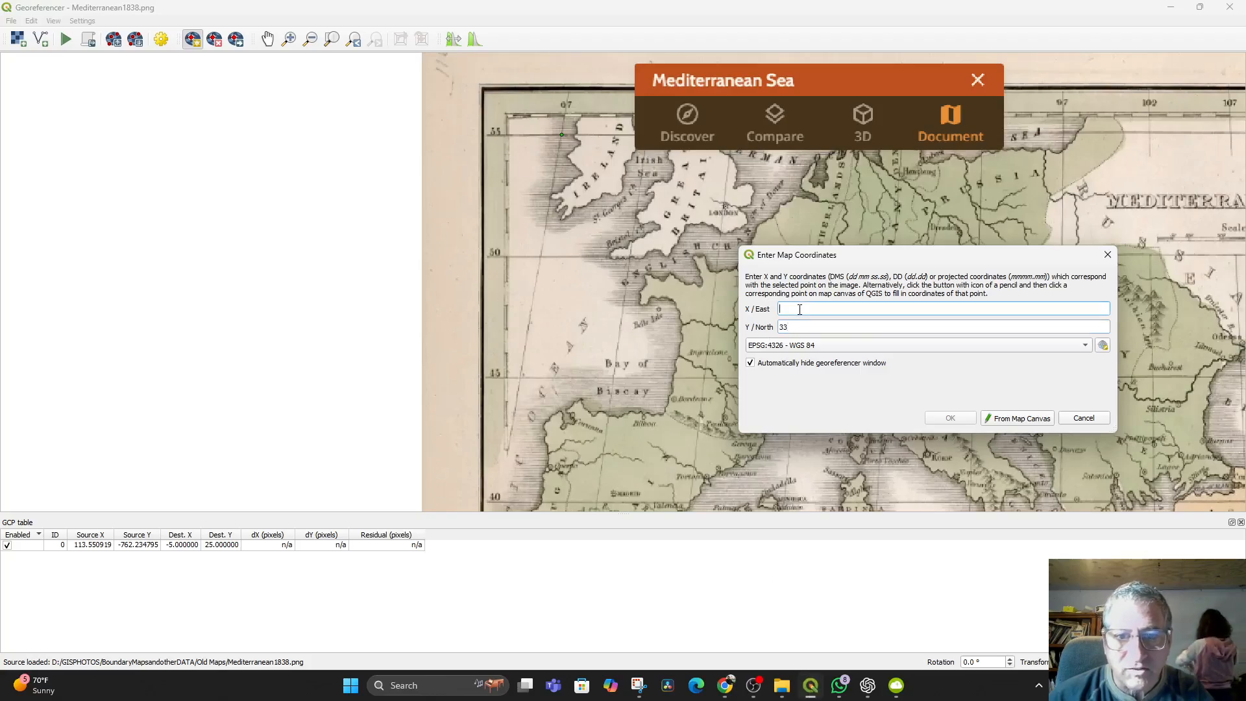
text(-5)
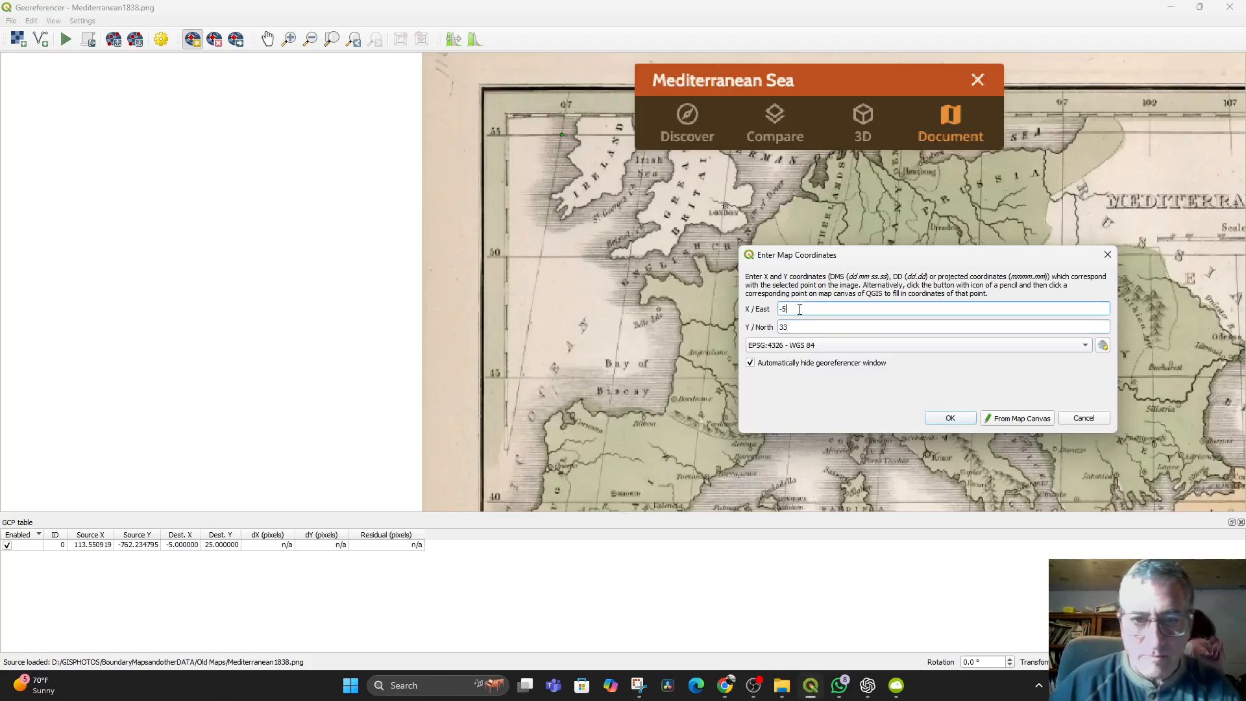
click(949, 418)
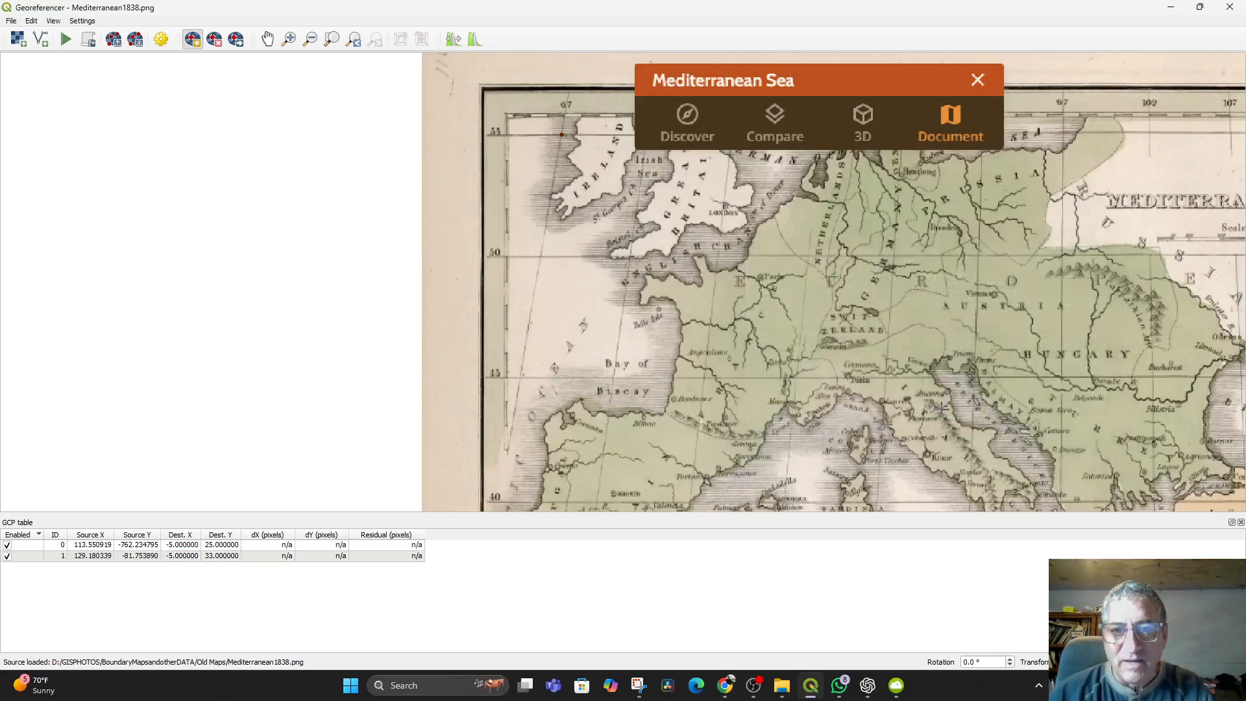
- Try to mark a control point where the meridian labelled 117 meets the 55° parallel
drag(902, 386, 353, 413)
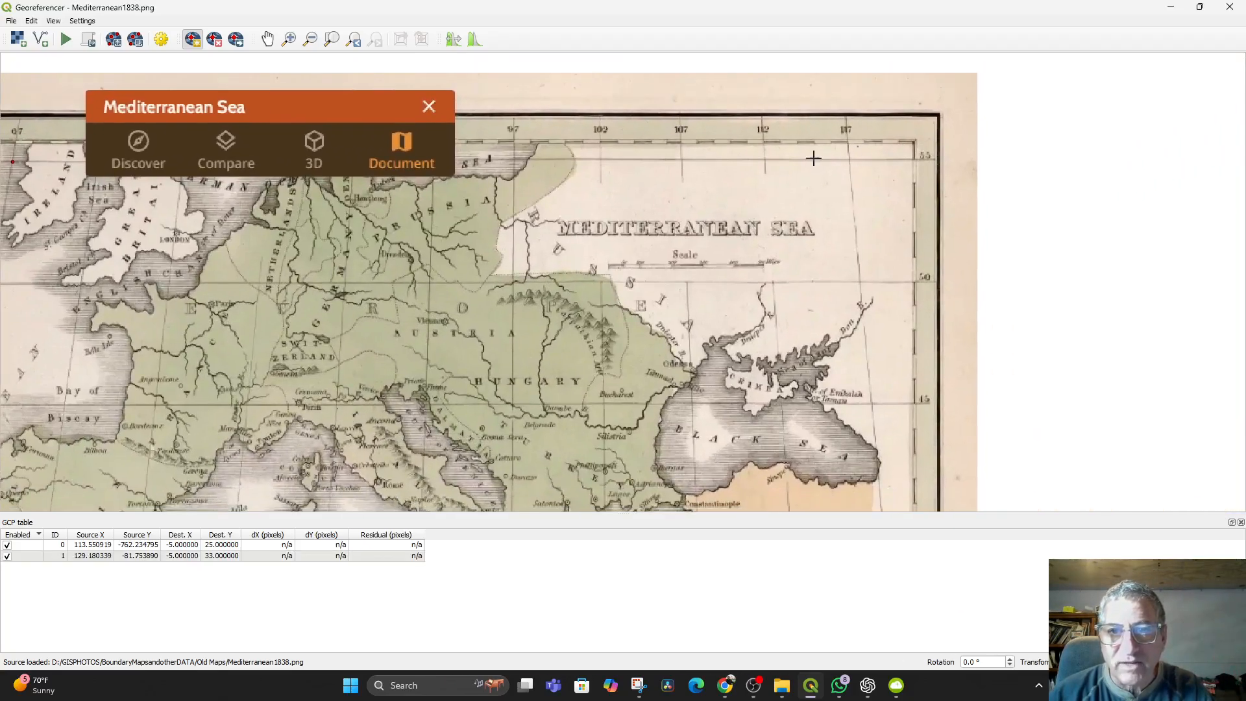
click(848, 159)
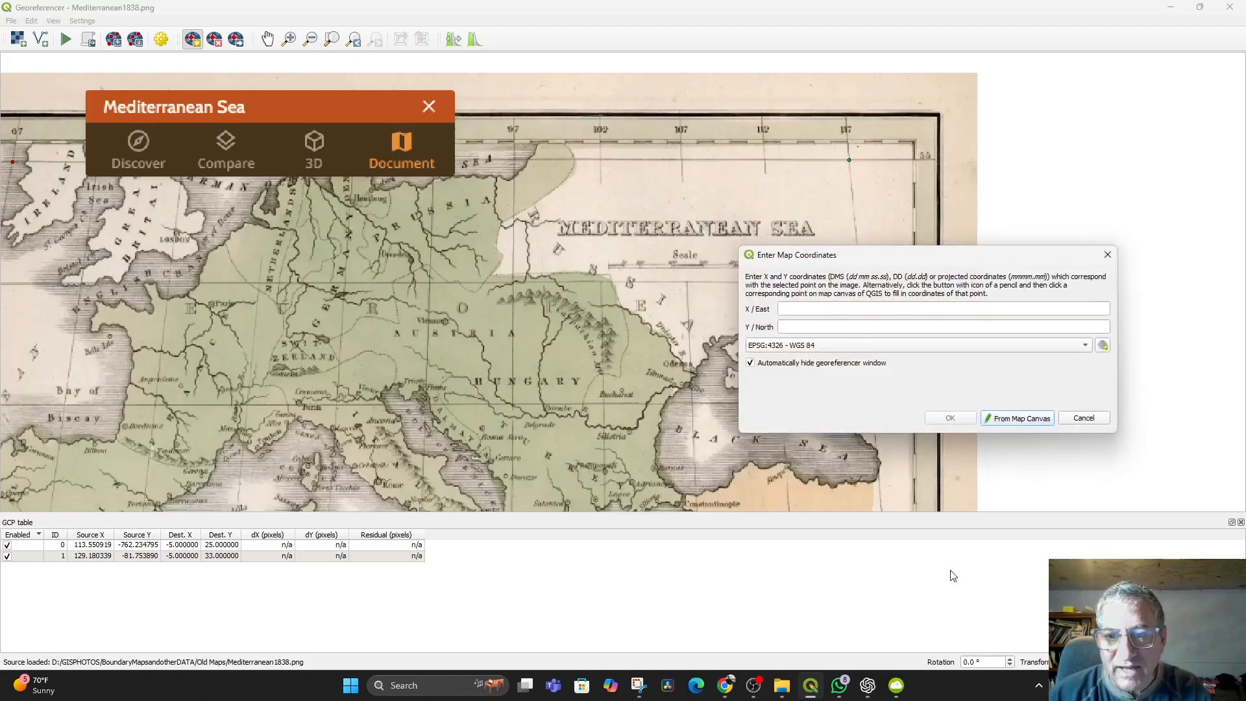
- Switch to Chrome and examine the longitude labels along the eastern part of the map's upper and lower borders
click(727, 691)
drag(896, 496, 603, 318)
drag(701, 246, 662, 149)
drag(649, 211, 724, 503)
drag(736, 555, 706, 186)
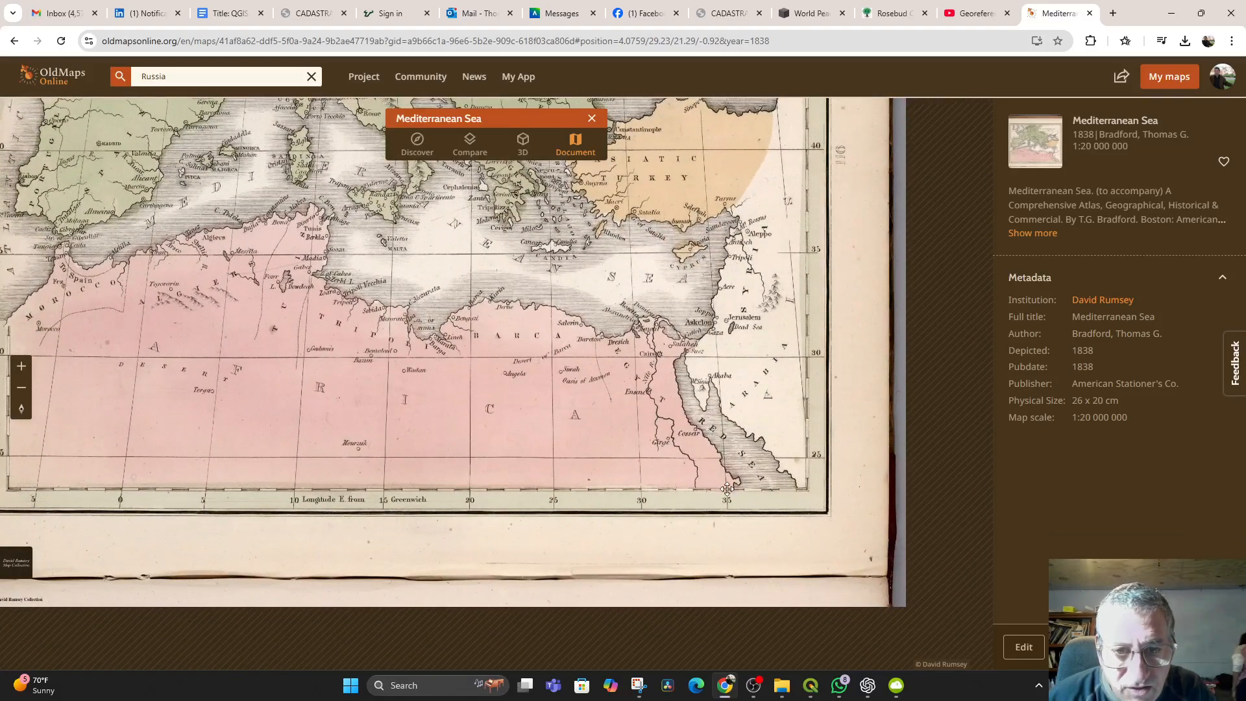
- Back in the QGIS Georeferencer, discard the pending point and mark the 112 meridian's crossing with the 55° parallel as X / East 35, Y / North 55
click(805, 693)
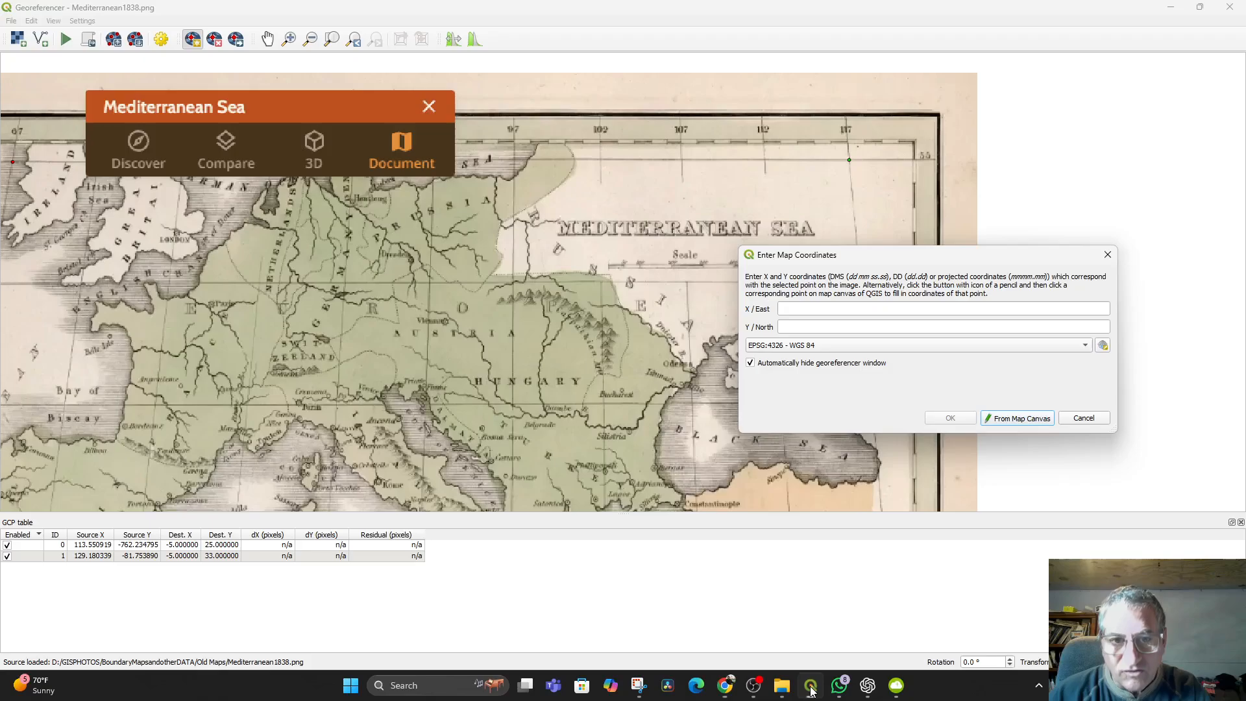
click(1081, 419)
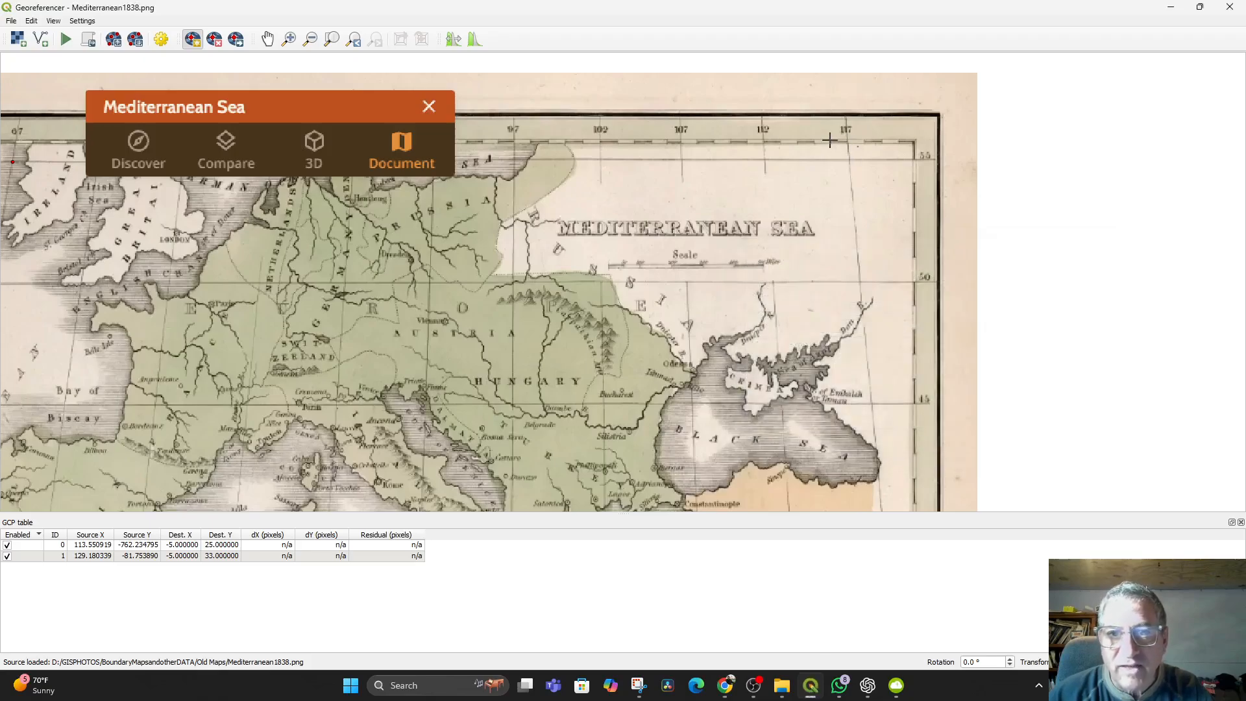
click(763, 159)
click(799, 310)
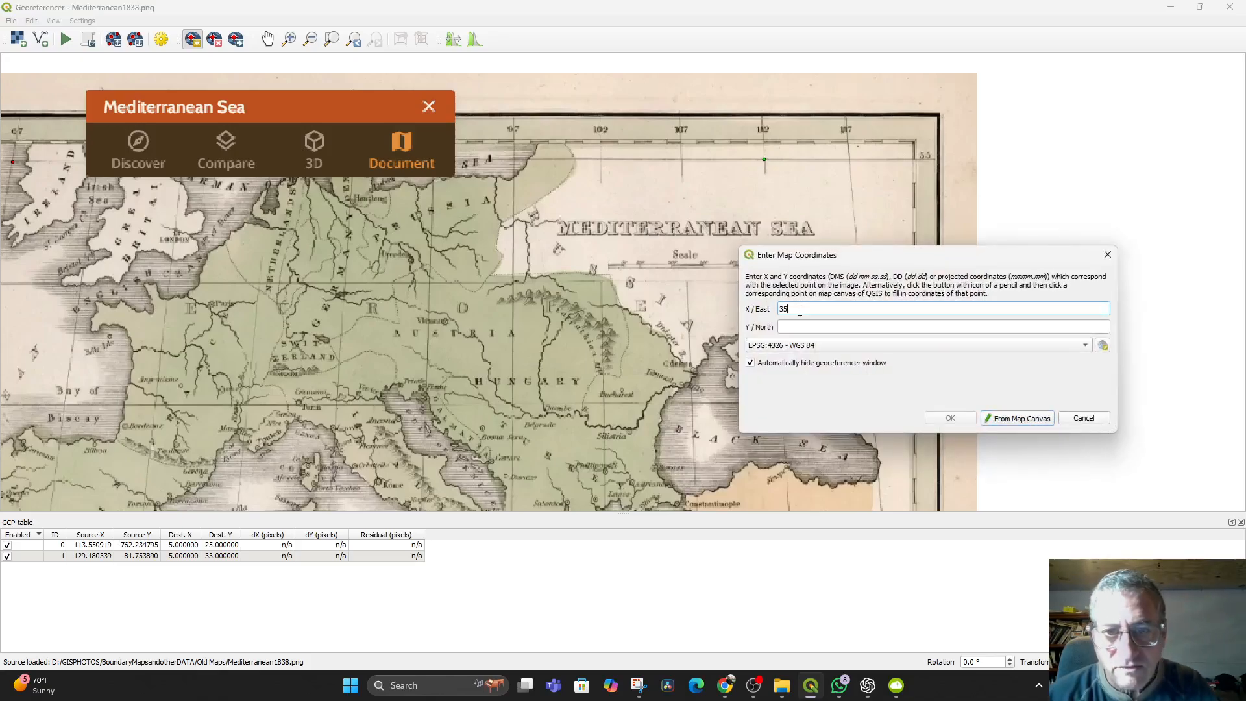
click(815, 325)
mouse_move(888, 259)
mouse_down()
mouse_move(877, 519)
mouse_move(871, 465)
mouse_move(871, 480)
mouse_move(933, 327)
mouse_move(899, 275)
mouse_up()
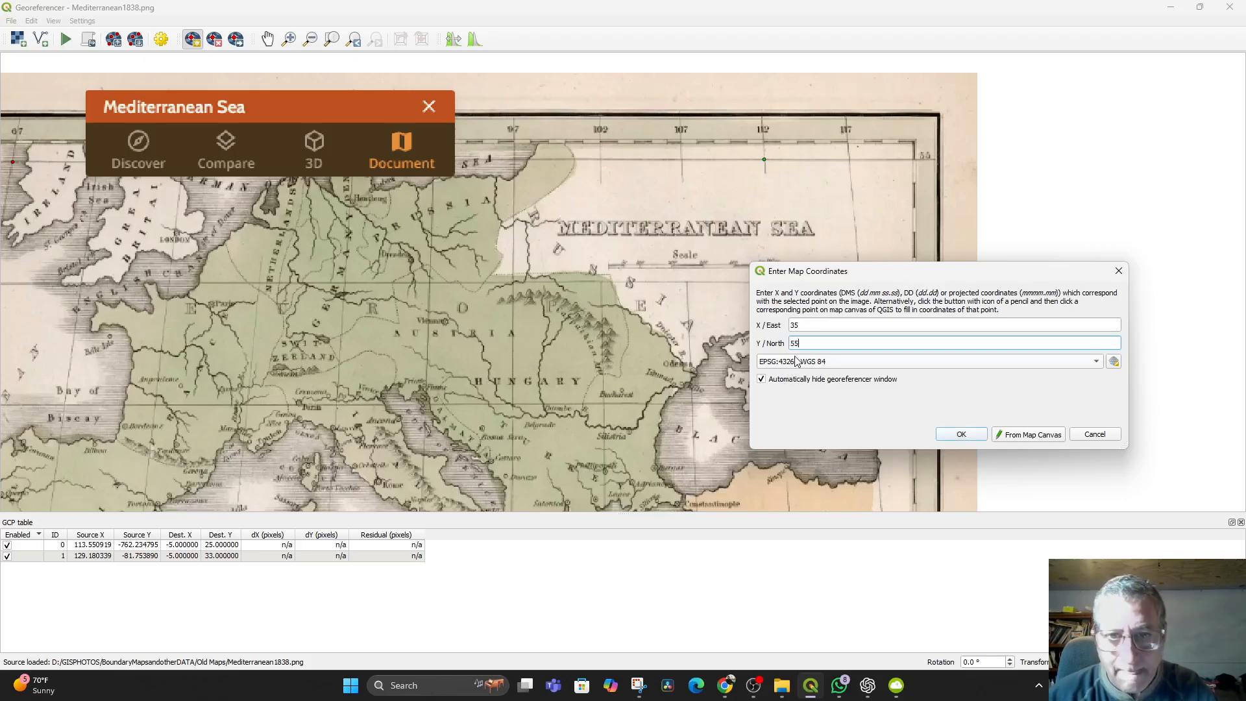
click(962, 434)
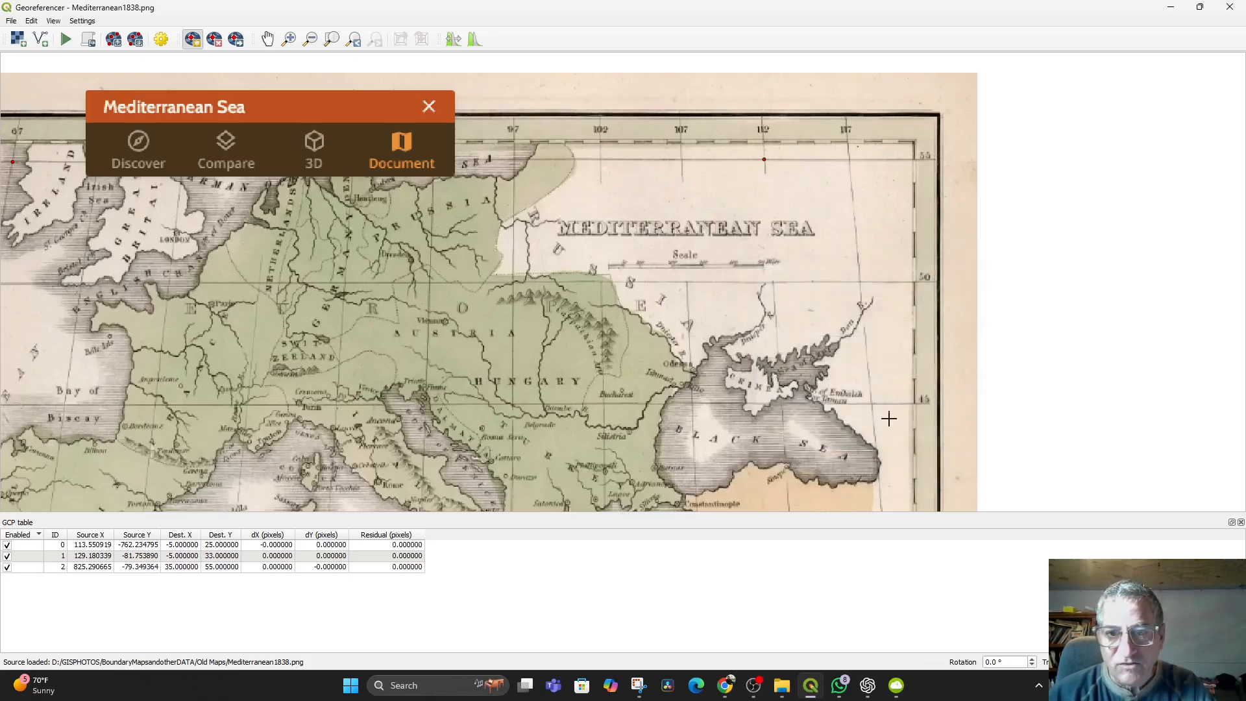
- Mark the fourth control point where the 35° east meridian crosses the 25° parallel near the Red Sea, with X / East 35 and Y / North 25
drag(891, 447, 941, 115)
drag(904, 361, 911, 197)
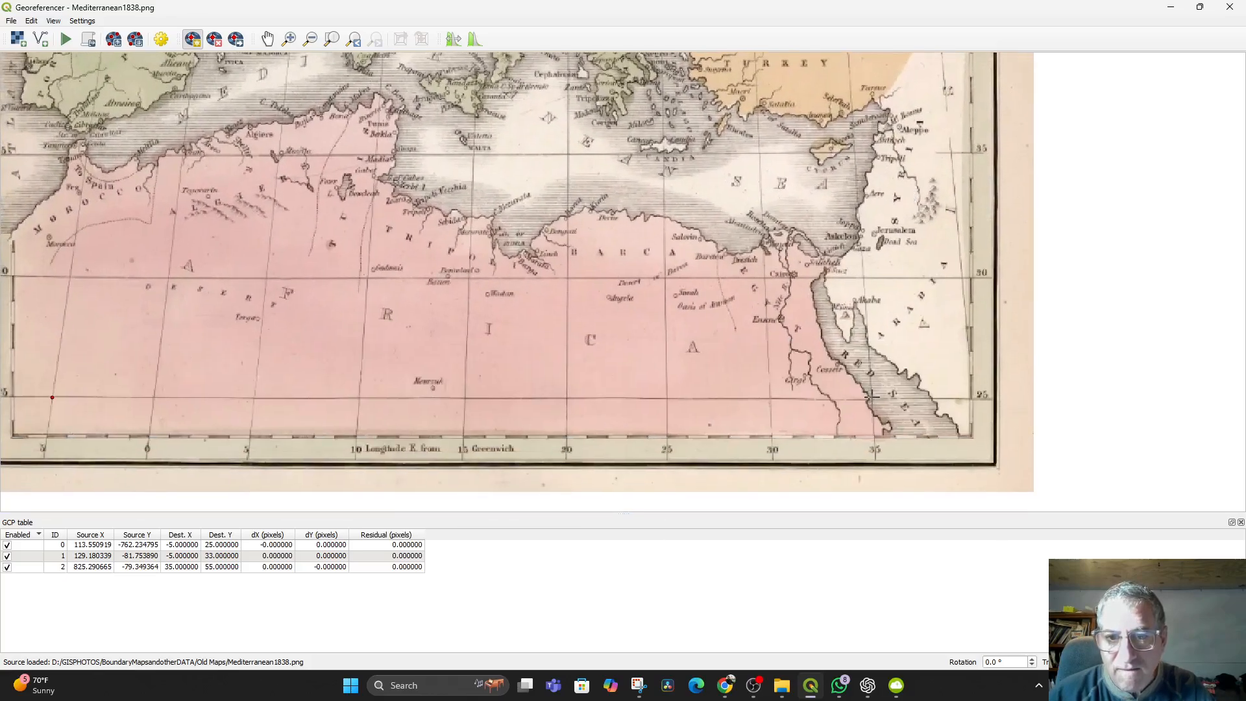
click(869, 398)
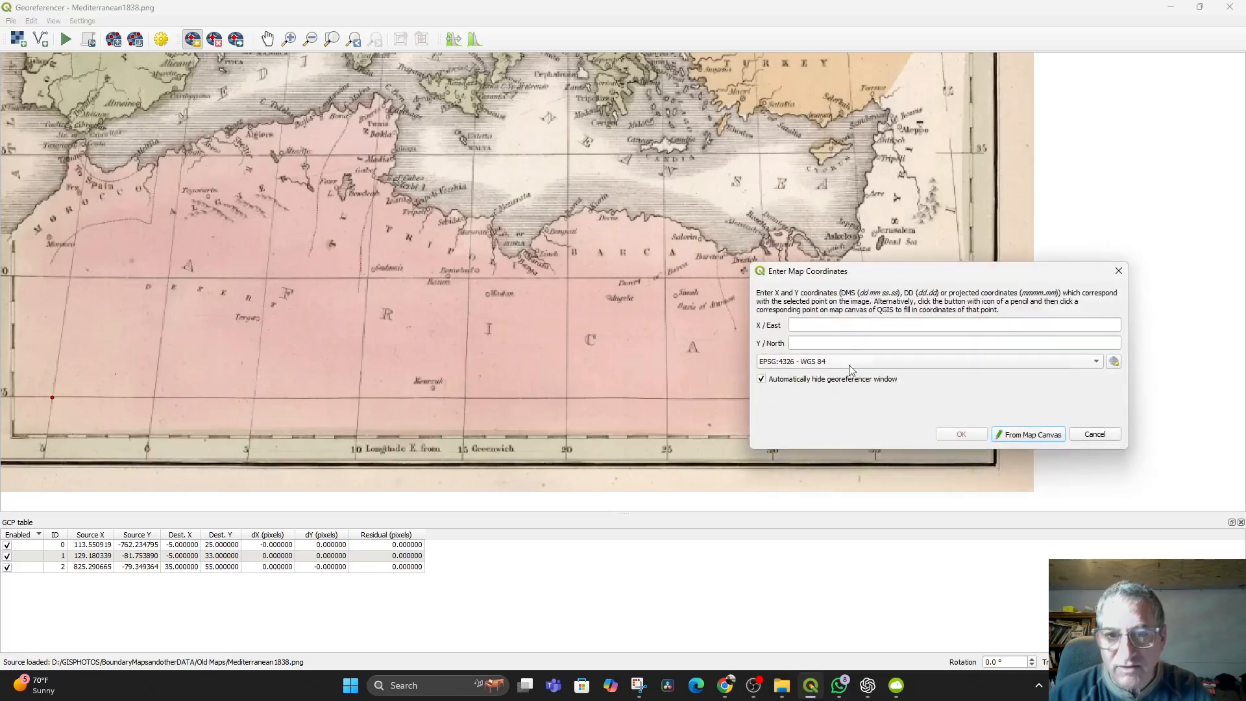
text(35)
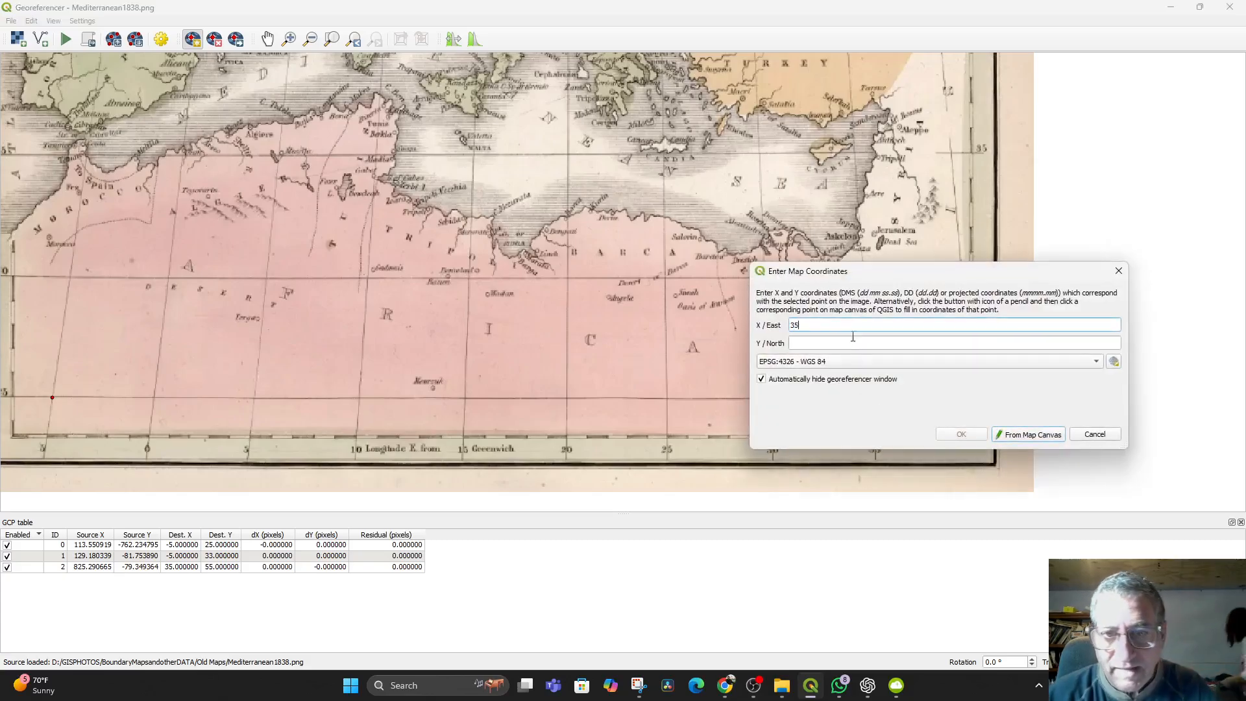
drag(878, 274, 865, 202)
click(742, 276)
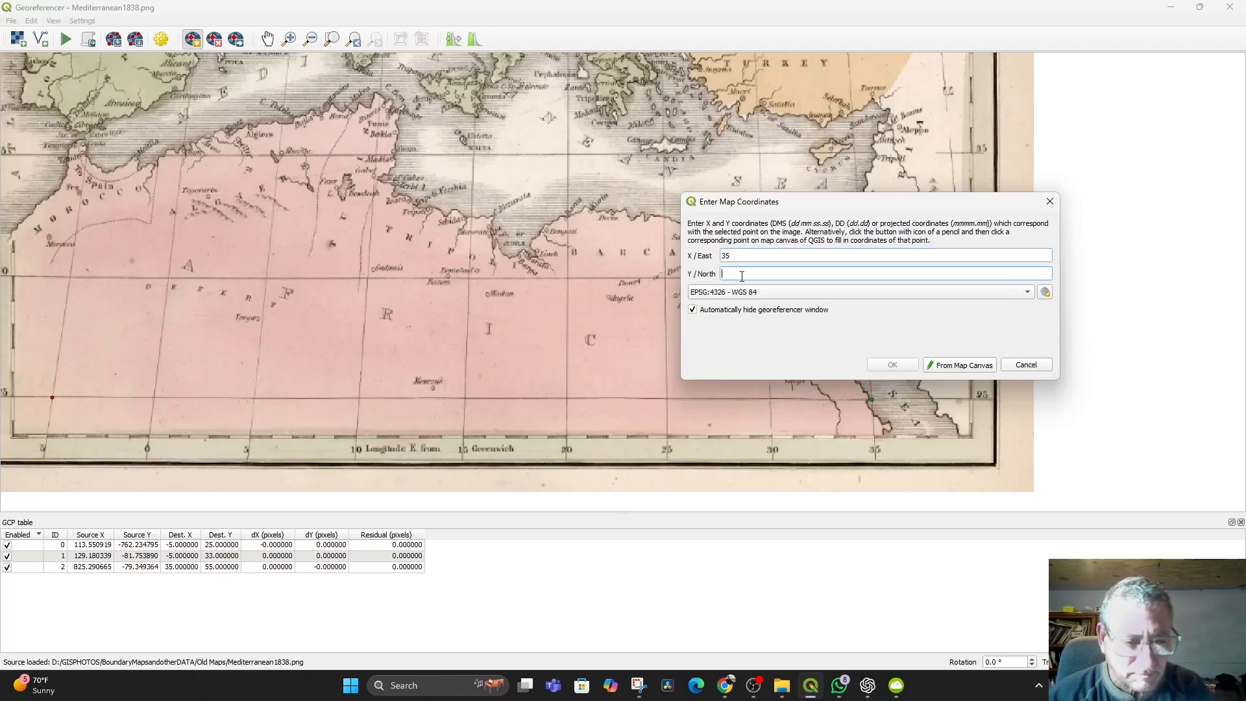
text(25)
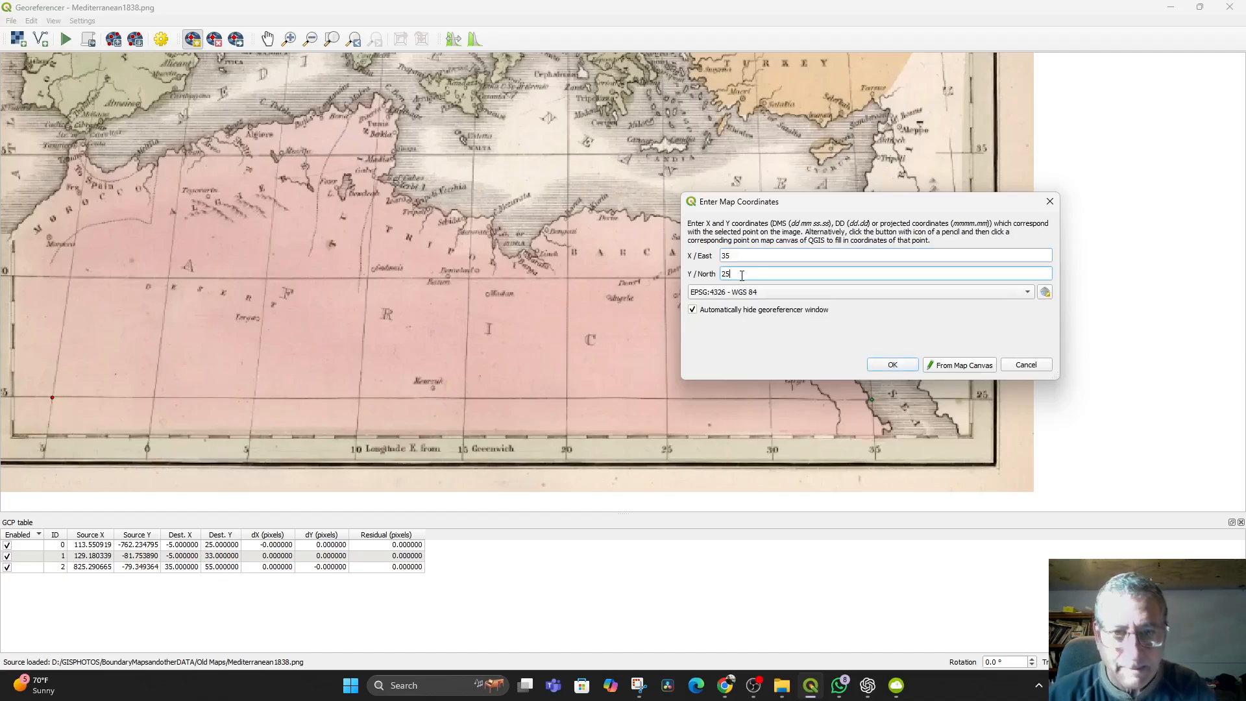
click(892, 365)
- Georeference the map to Mediterranean1838_modified.tif using Polynomial 1, EPSG:4326 - WGS 84 and Nearest Neighbour resampling
scroll(855, 331, down, 2)
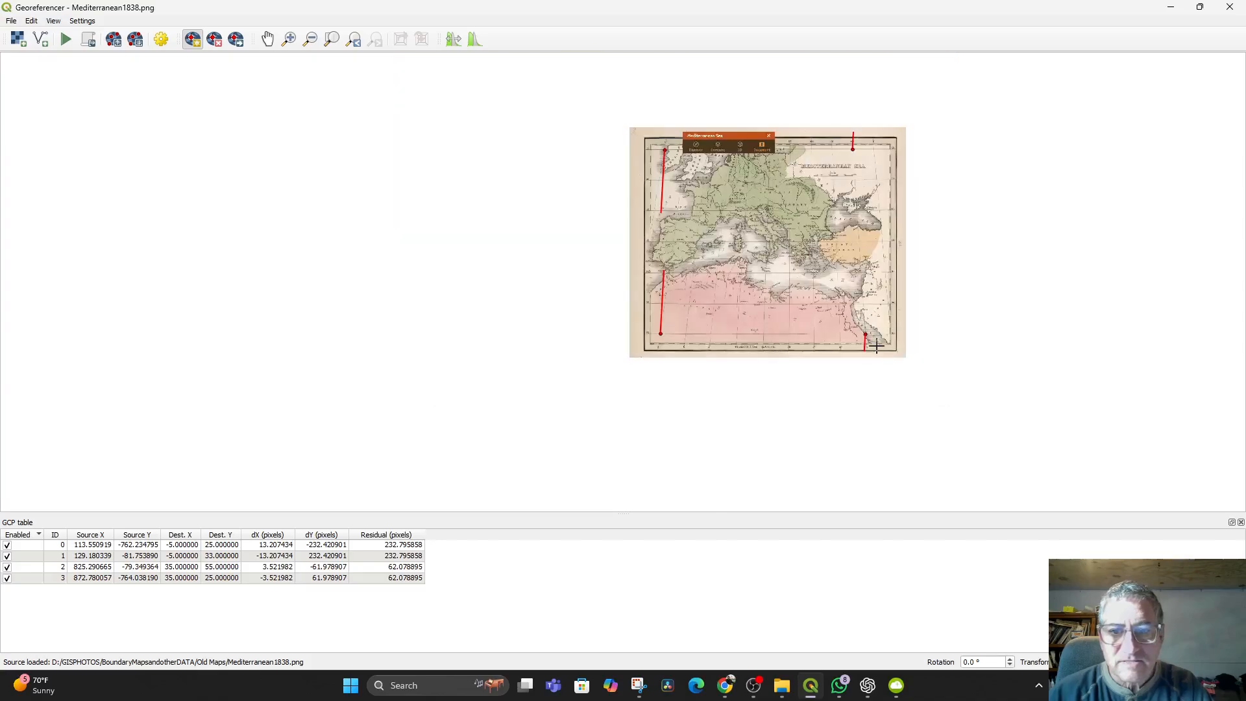
drag(776, 369, 850, 381)
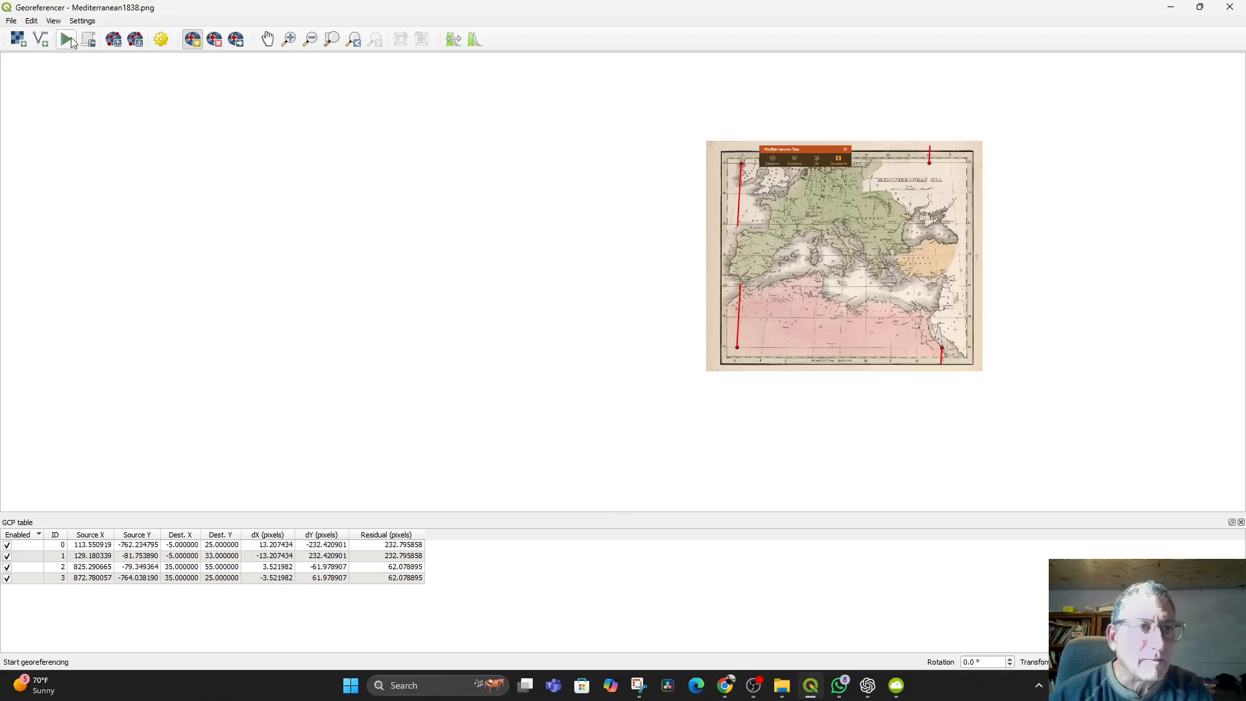
click(64, 41)
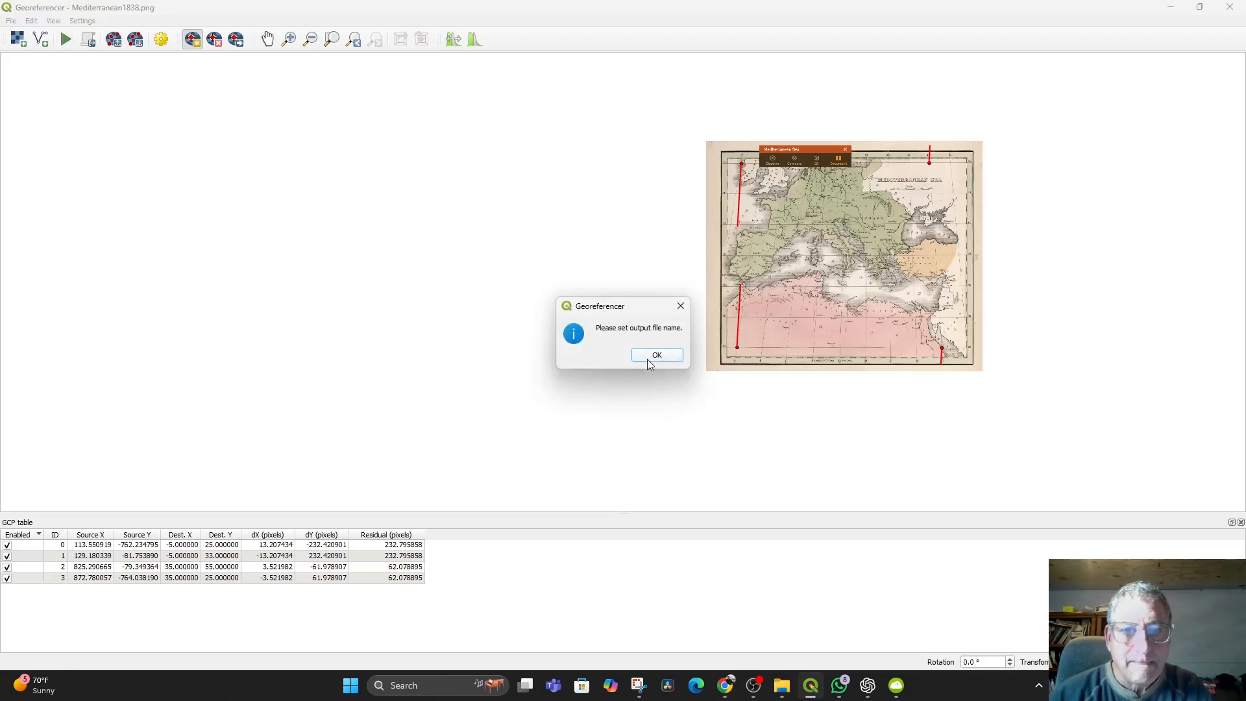
click(647, 360)
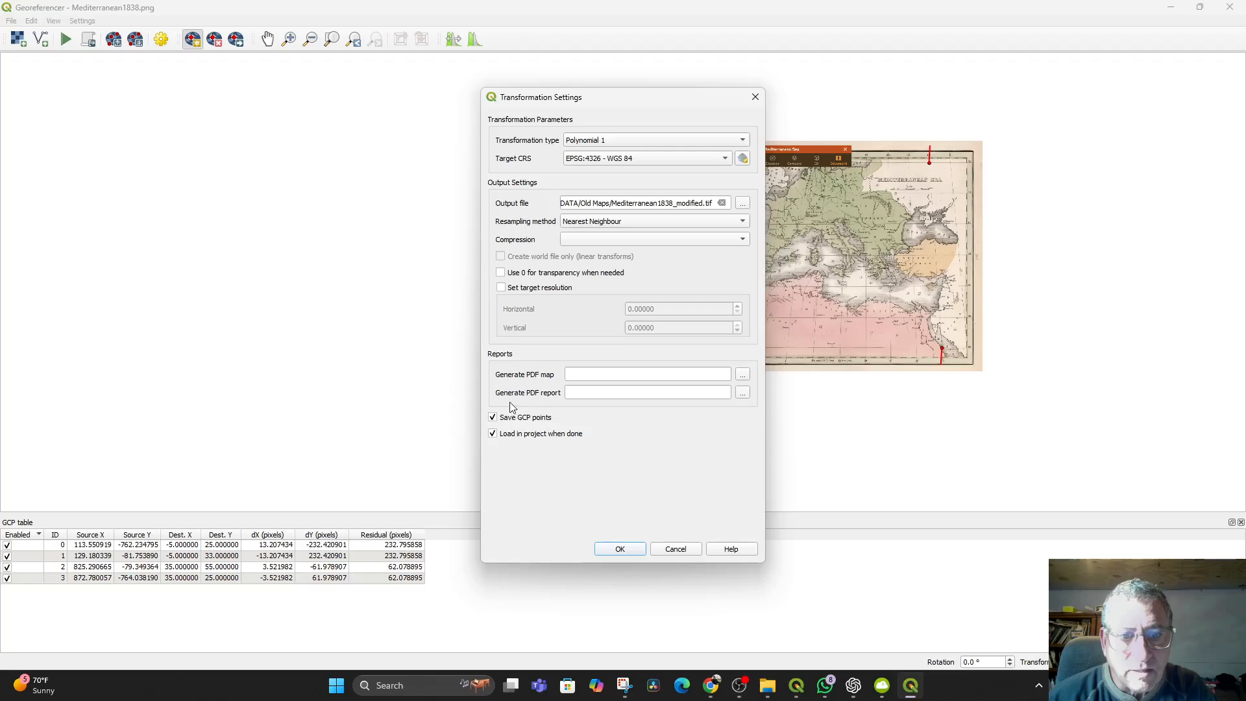
click(618, 549)
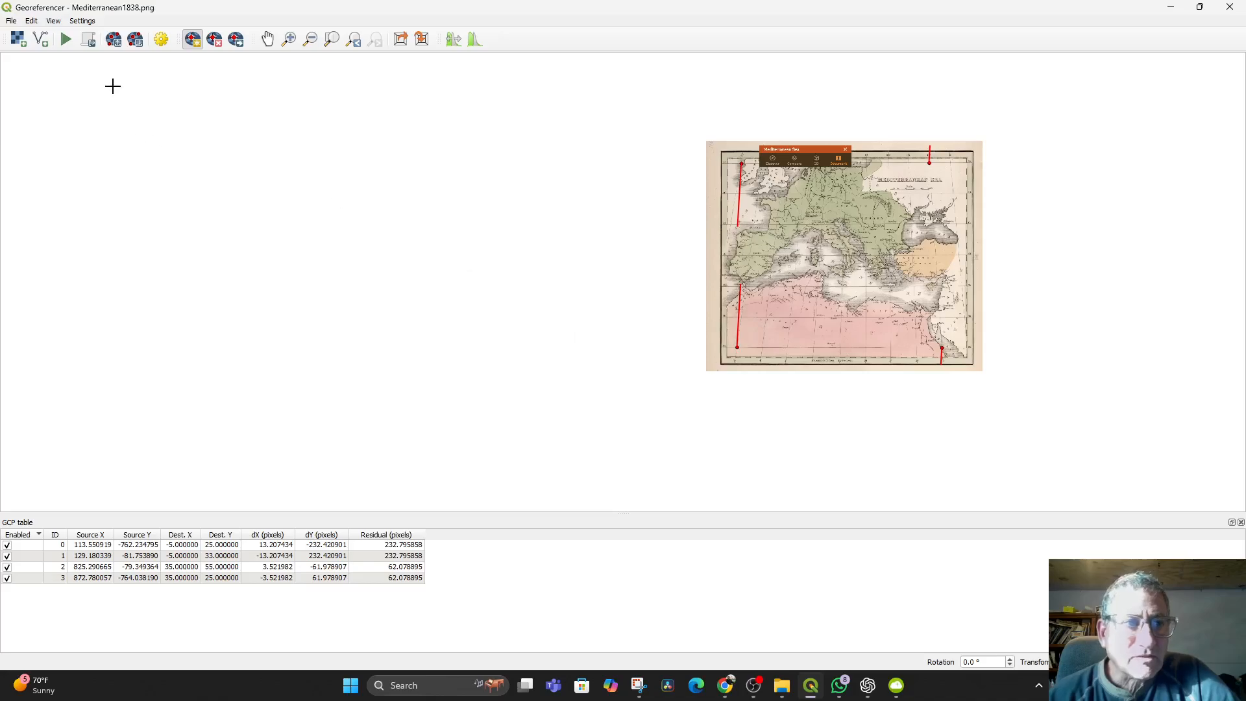
click(65, 39)
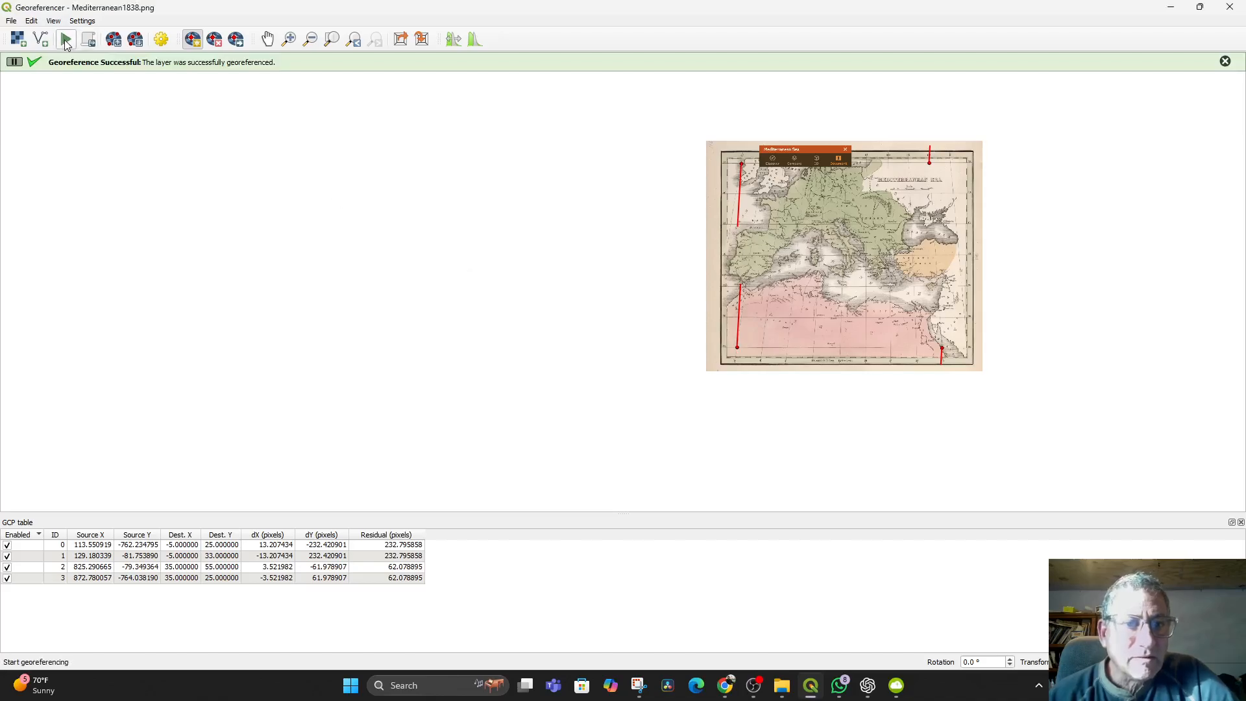
- Minimize the Georeferencer and inspect the georeferenced Mediterranean map over the satellite basemap in the main QGIS window
click(1172, 9)
scroll(740, 383, down, 3)
scroll(719, 422, up, 2)
drag(719, 422, 456, 484)
drag(615, 454, 672, 466)
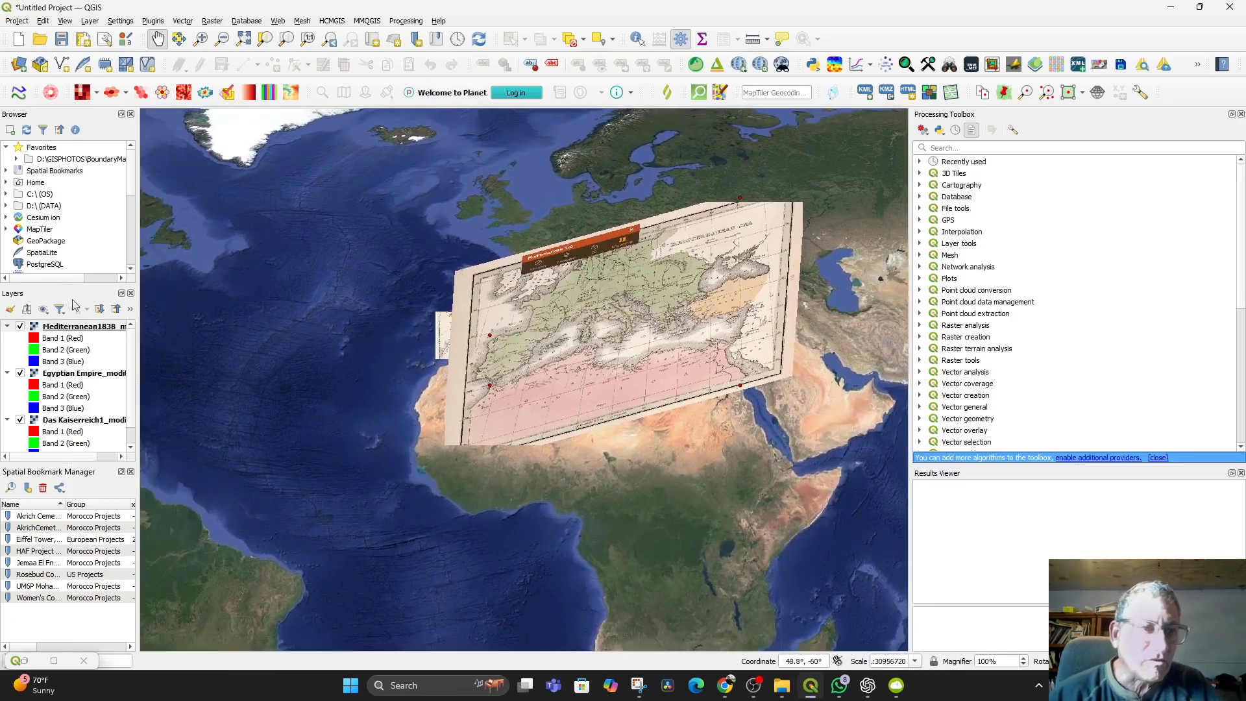
- Toggle the visibility of the Mediterranean1838 layer repeatedly to compare it with the basemap, leaving it visible
click(21, 328)
click(21, 327)
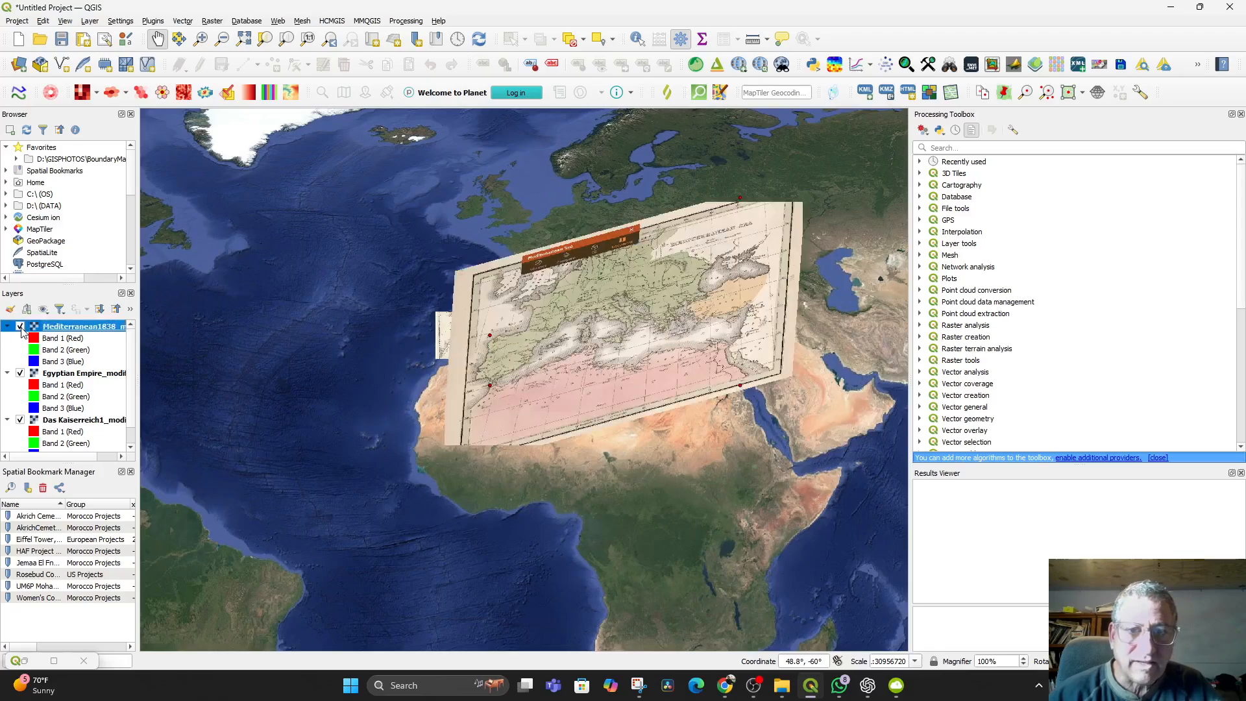
click(21, 328)
click(20, 327)
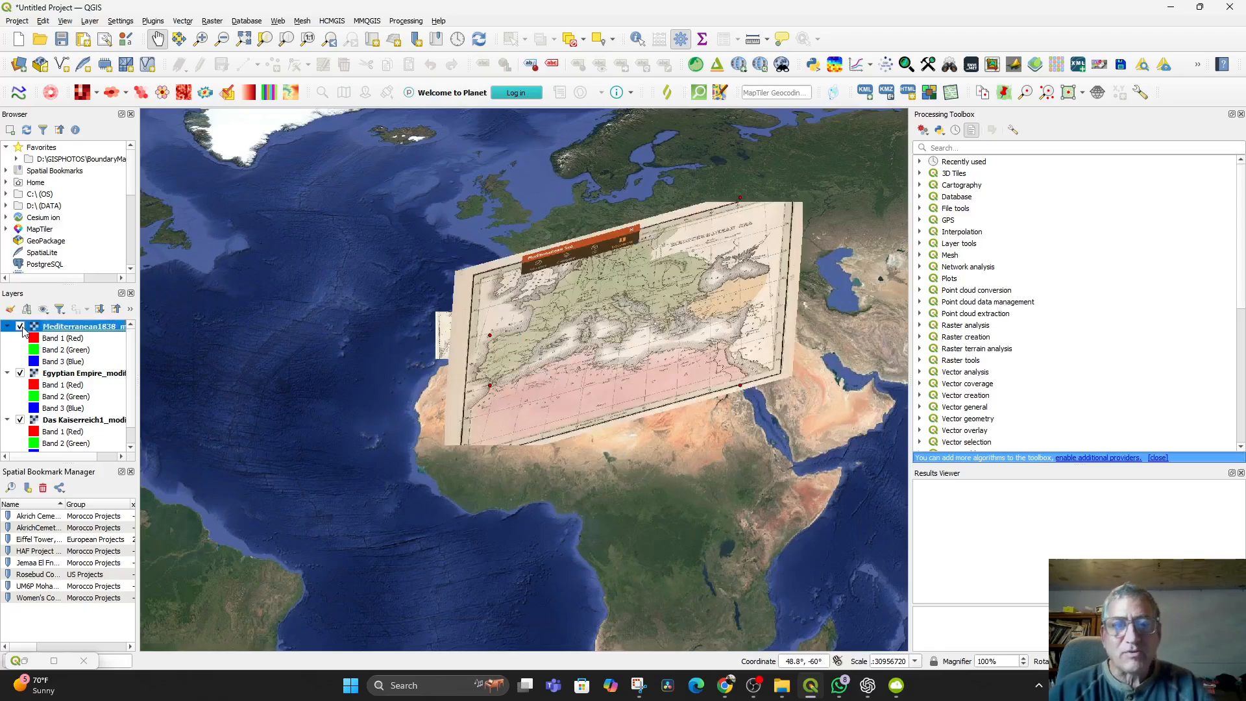
click(21, 327)
click(21, 328)
click(21, 327)
click(21, 328)
click(20, 327)
click(21, 328)
click(21, 327)
click(20, 328)
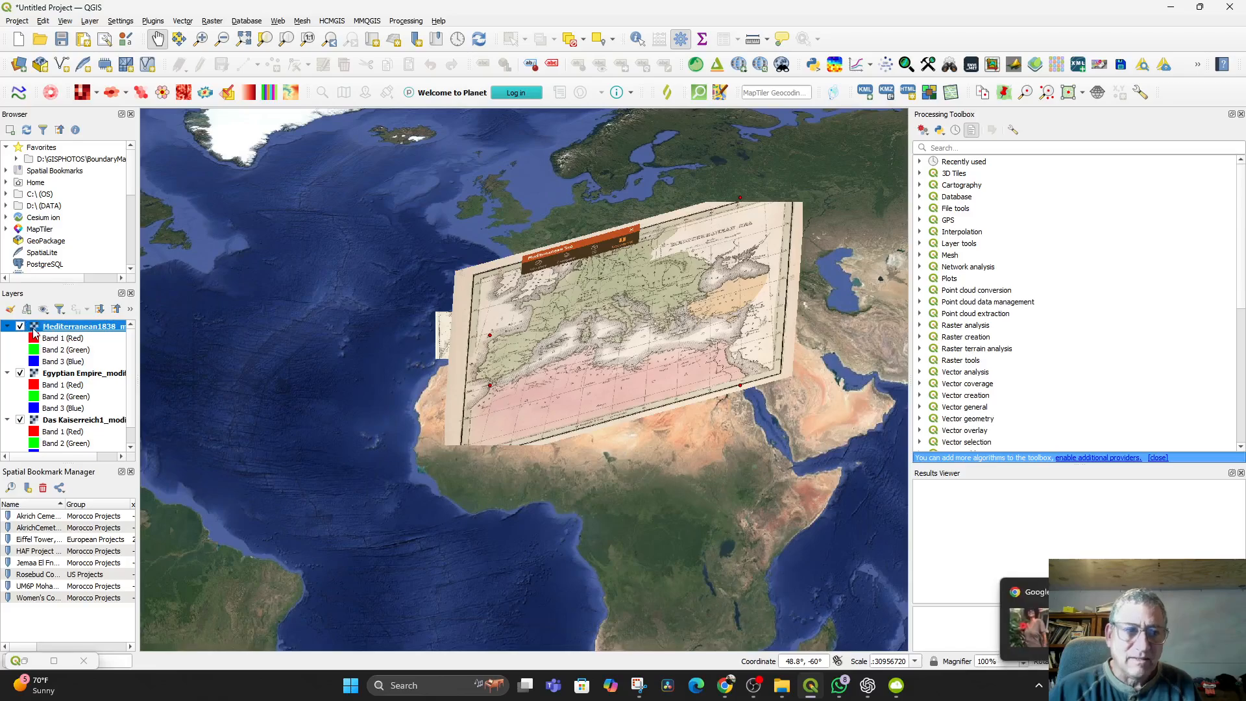
- Toggle the Mediterranean1838 layer off and on to compare its placement with the satellite basemap at world scale
click(21, 328)
click(21, 328)
drag(465, 466, 519, 497)
scroll(448, 480, down, 2)
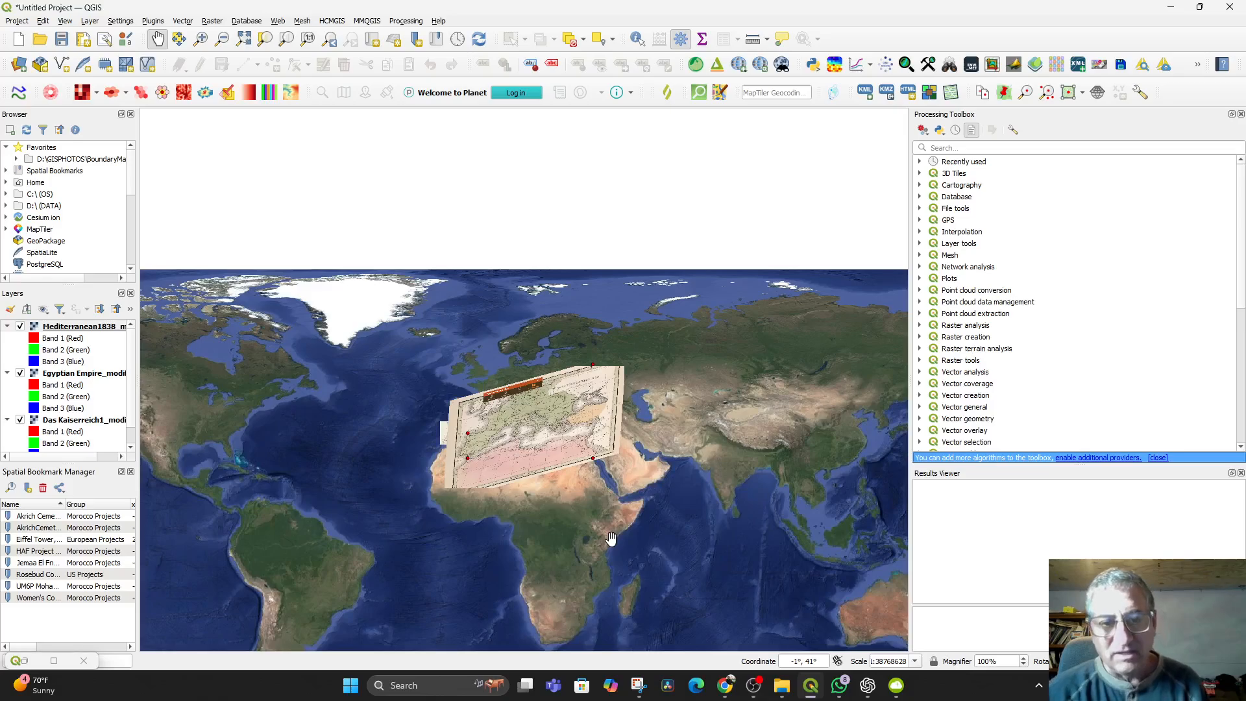
drag(616, 542, 641, 354)
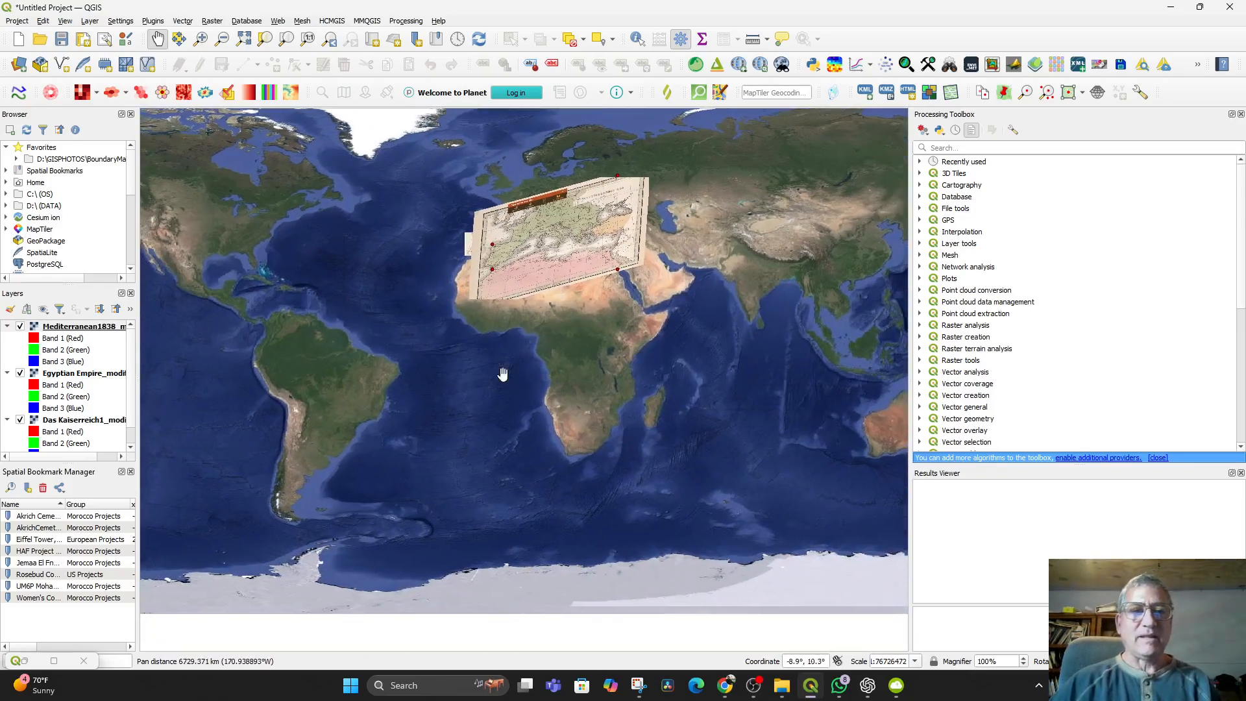
click(21, 327)
click(21, 327)
- Examine the georeferenced Mediterranean map up close along the North African coast and its lower graticule border
drag(619, 333, 617, 492)
scroll(616, 491, up, 2)
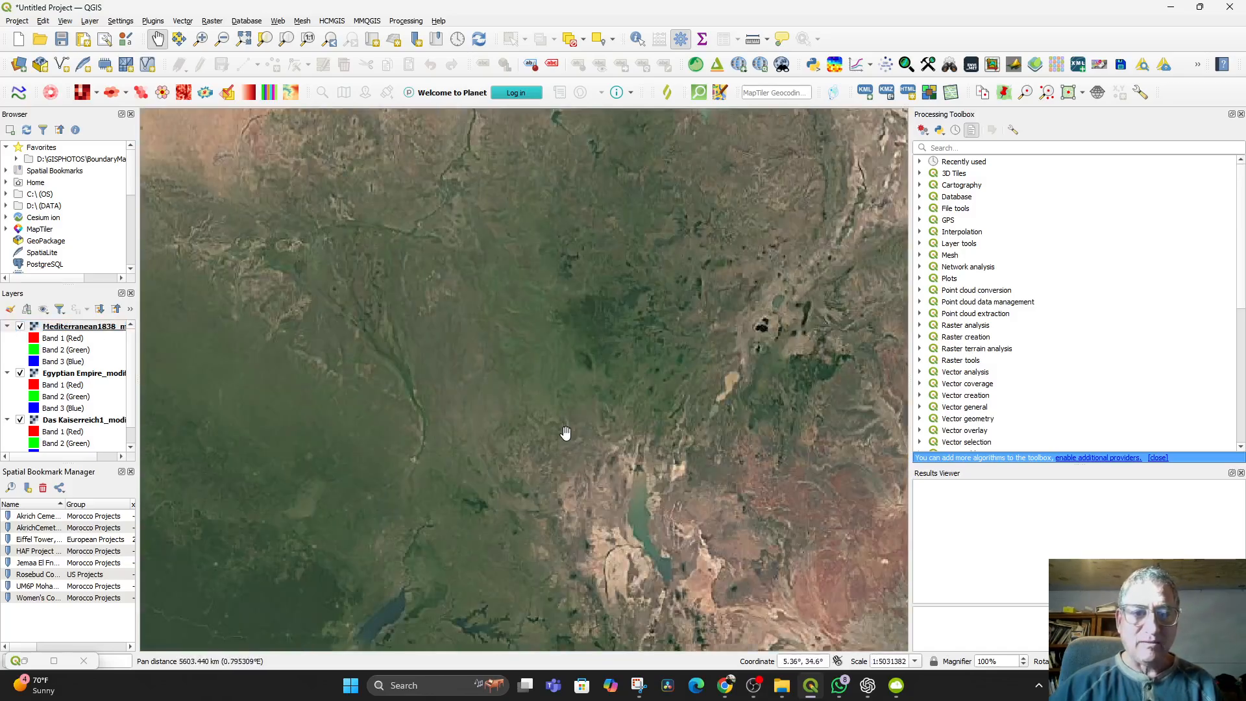
scroll(554, 495, up, 3)
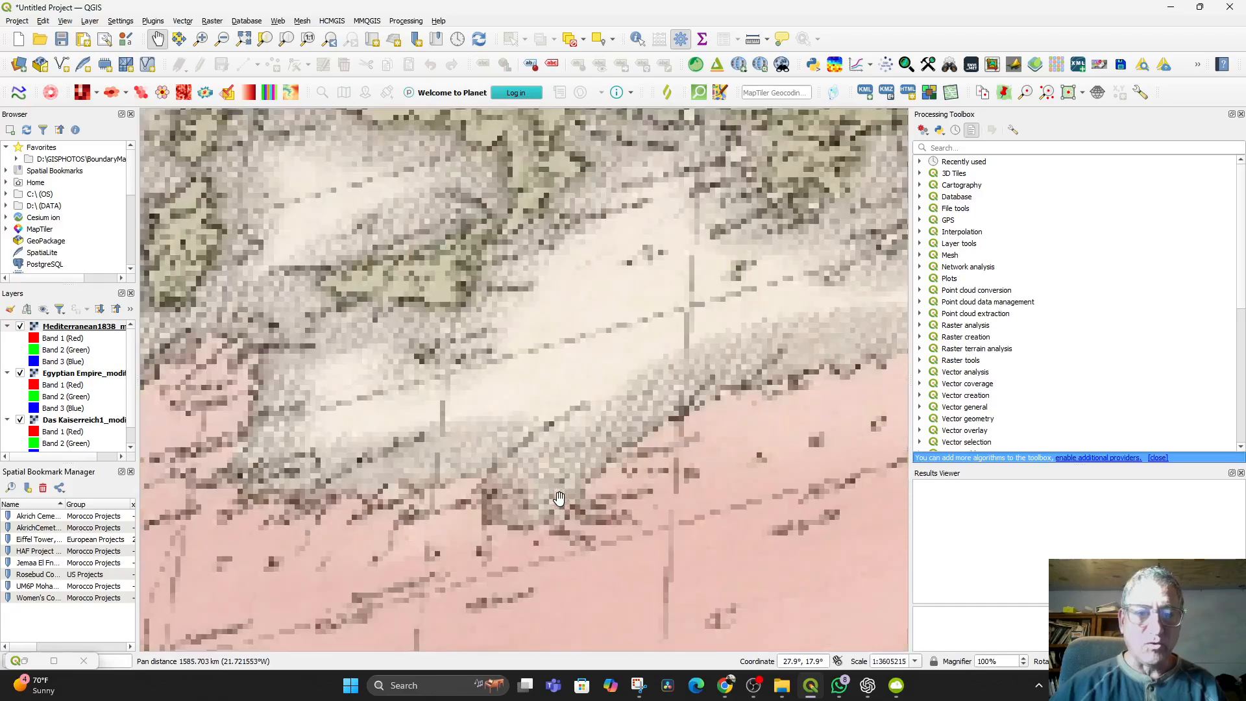
scroll(549, 489, down, 2)
drag(543, 496, 523, 415)
scroll(522, 415, up, 1)
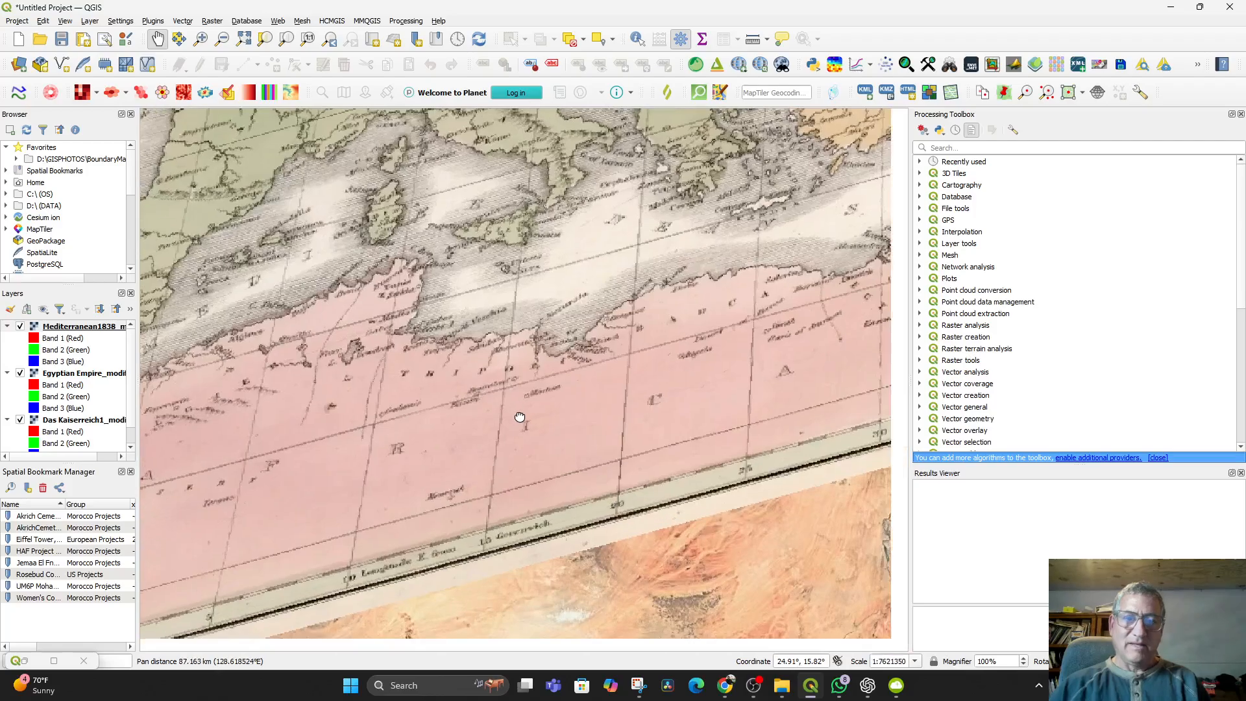
scroll(522, 415, down, 1)
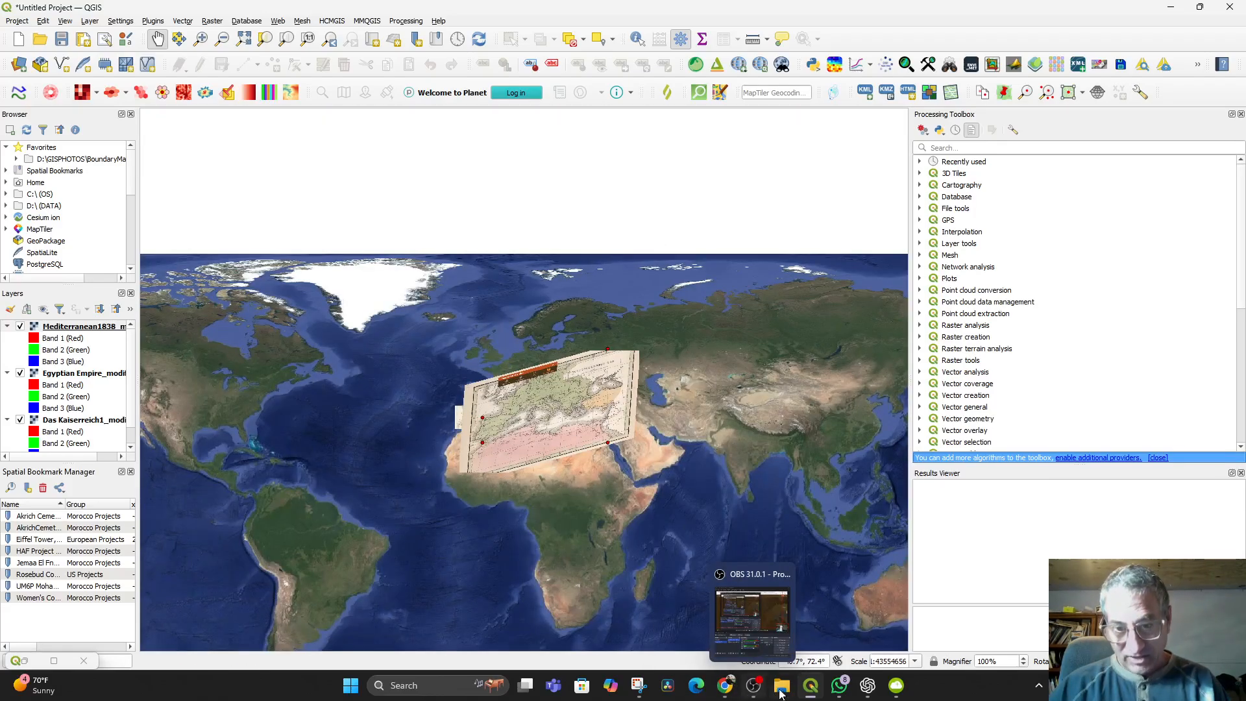
- Switch to Old Maps Online in Chrome and show the 1838 Mediterranean Sea map in 3D view
click(727, 686)
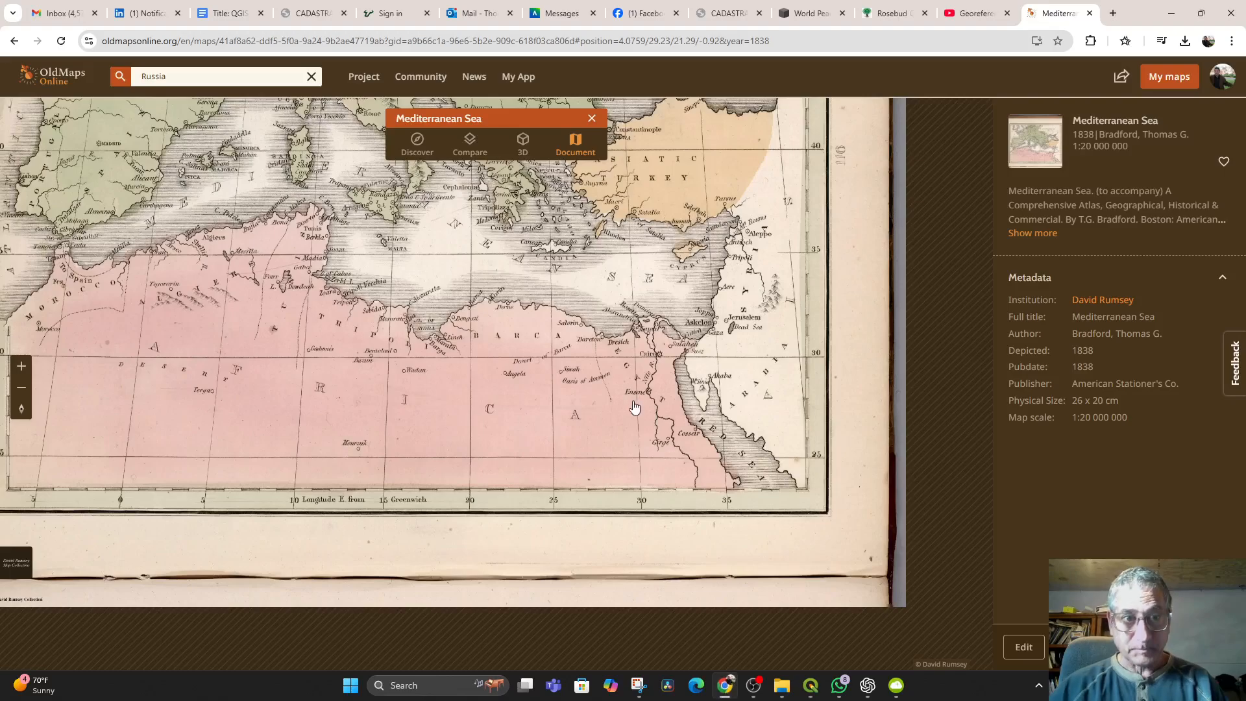
scroll(600, 472, down, 3)
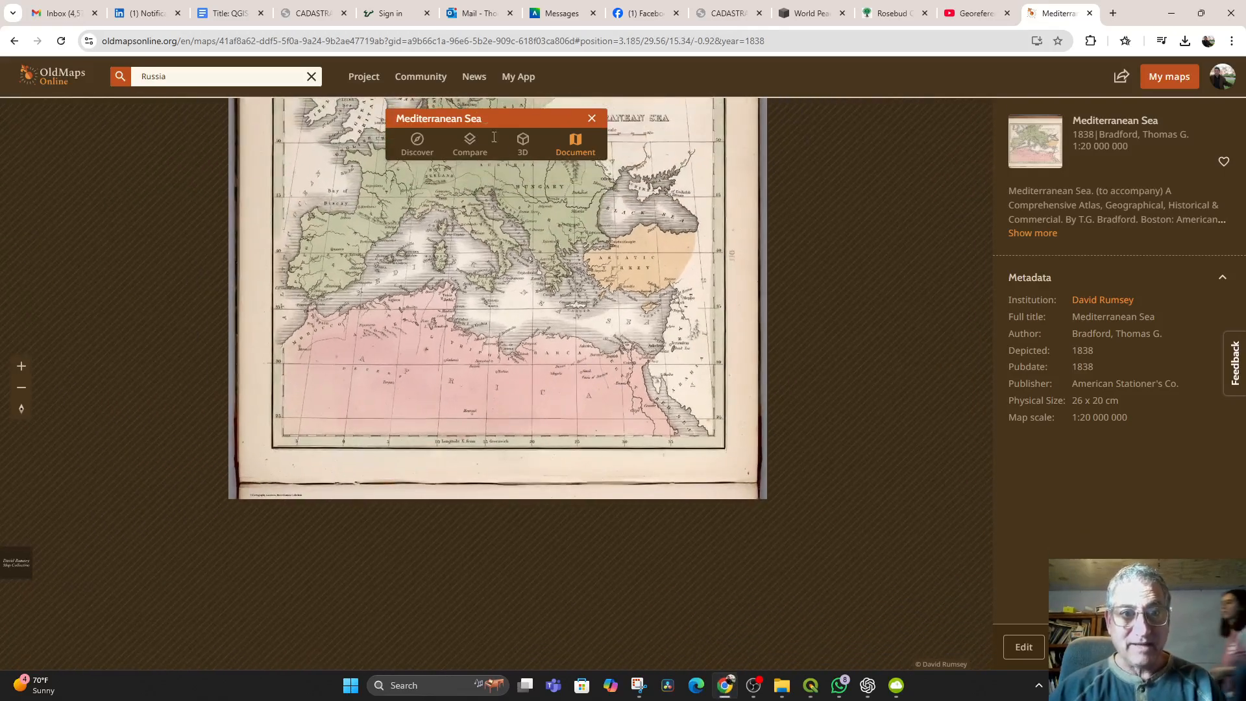
click(522, 142)
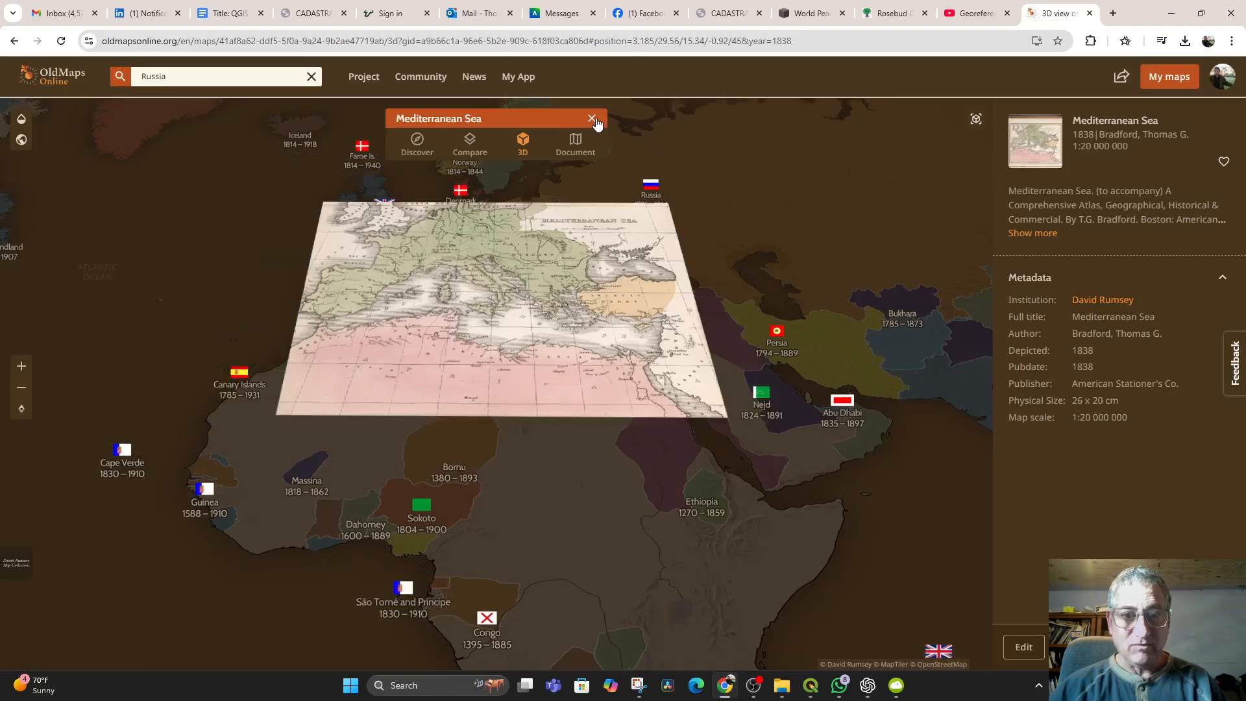
- Close the Mediterranean Sea map, browse the historical maps covering Europe, and open the 1842 Europa map
scroll(545, 421, up, 3)
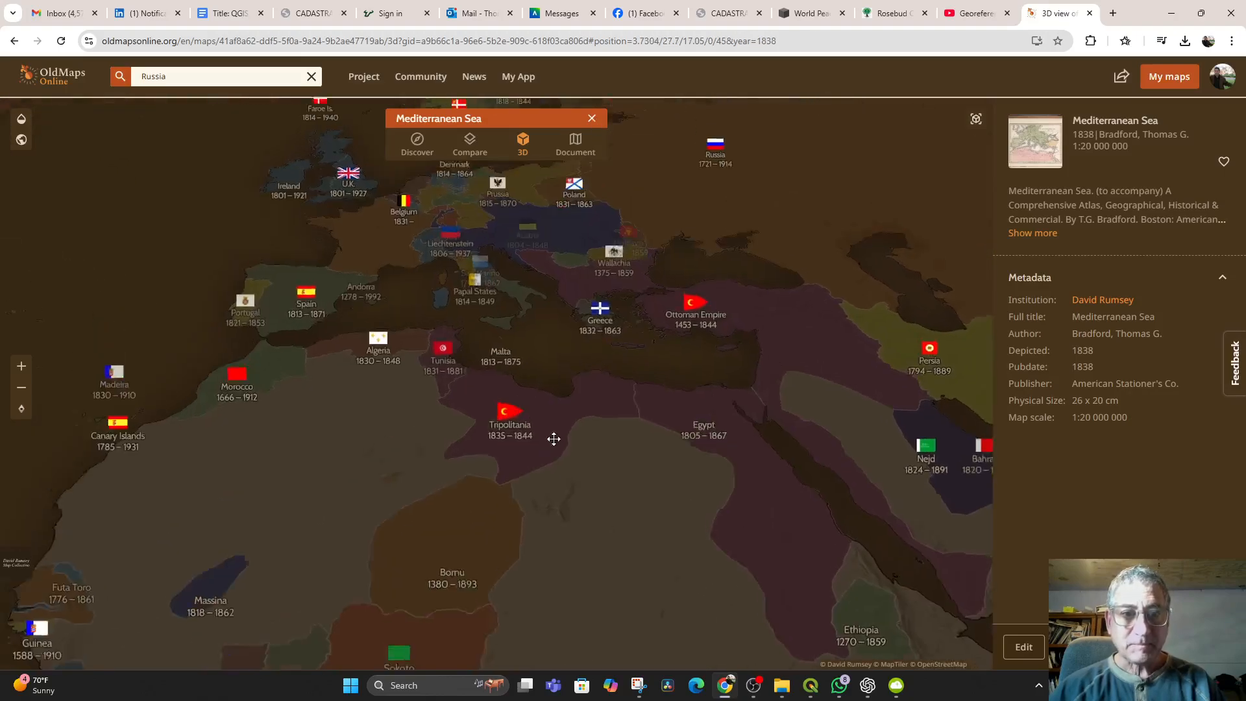
drag(545, 421, 578, 513)
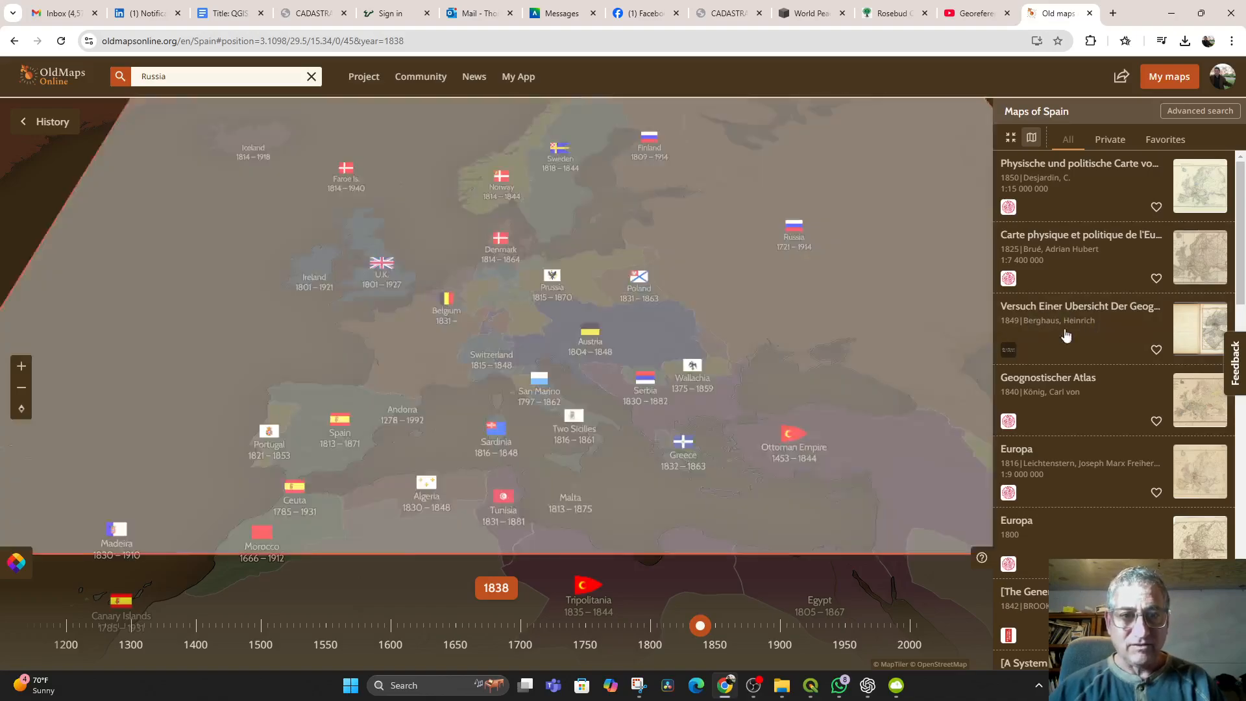
scroll(777, 360, down, 3)
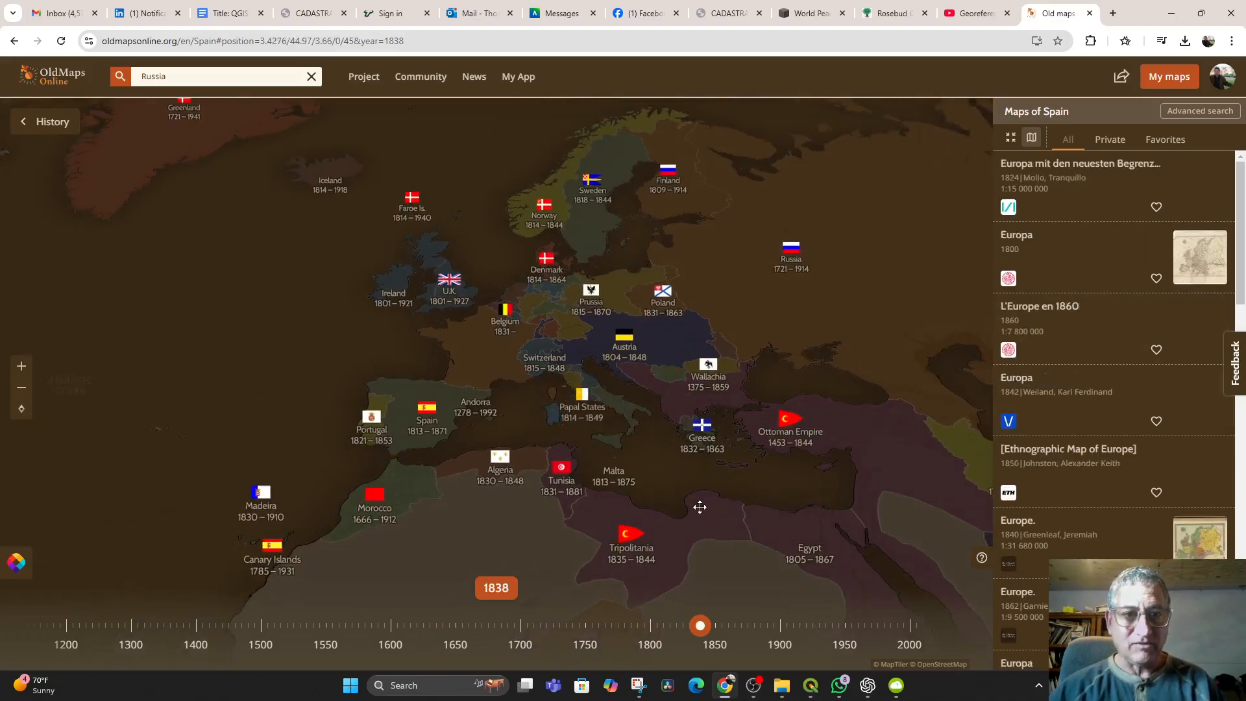
scroll(634, 467, down, 2)
scroll(634, 466, down, 3)
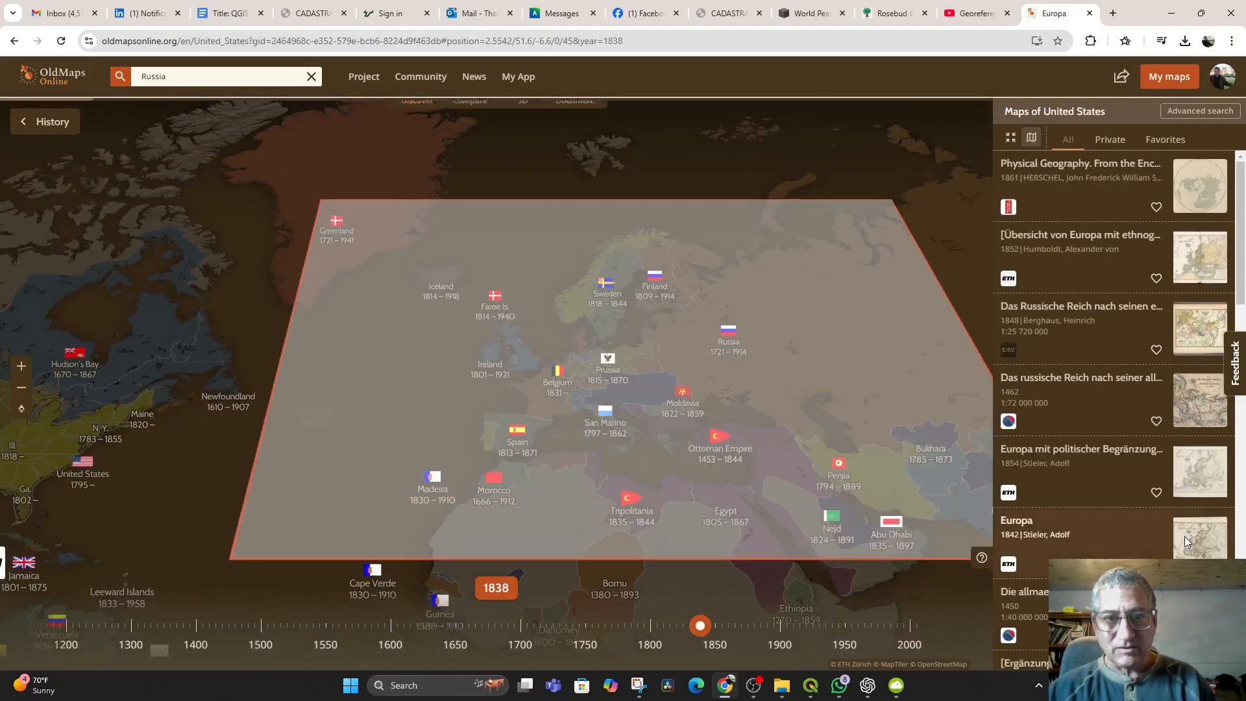
click(1185, 539)
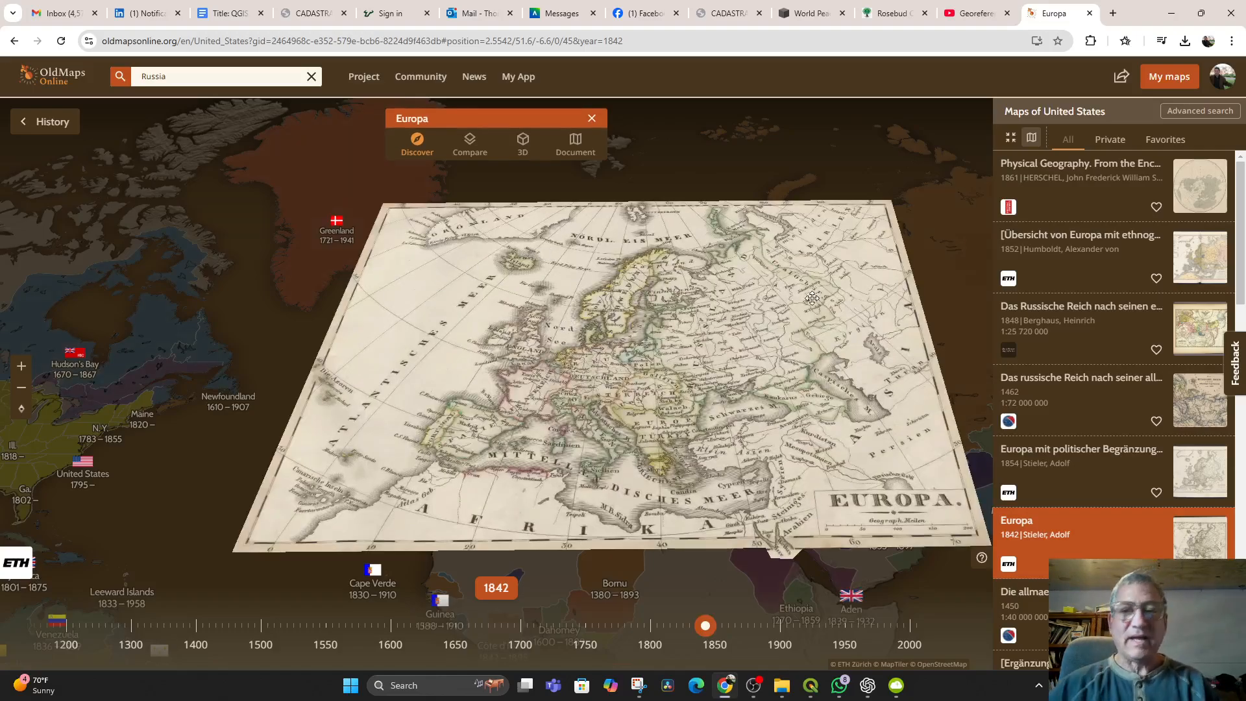
- Examine North America on the 1842 history map and the old maps listed for the United States
scroll(659, 317, down, 2)
scroll(659, 317, down, 2)
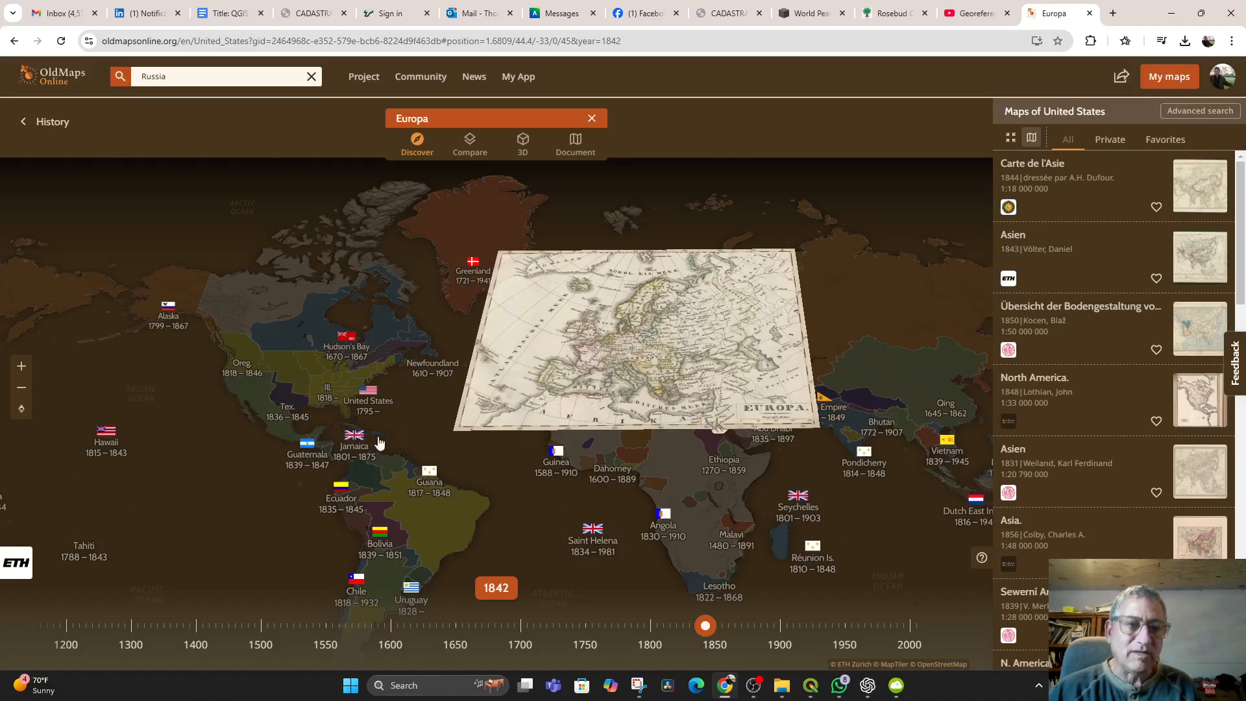
drag(360, 441, 523, 501)
scroll(480, 500, up, 3)
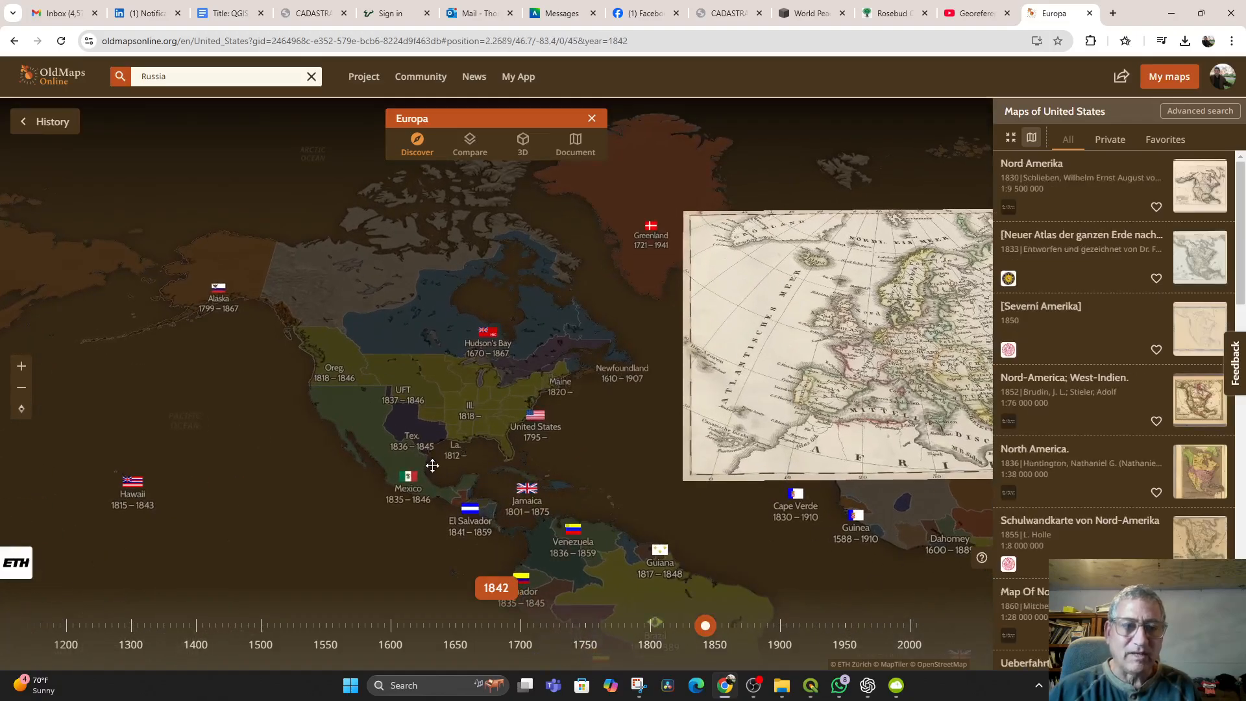
scroll(493, 485, up, 3)
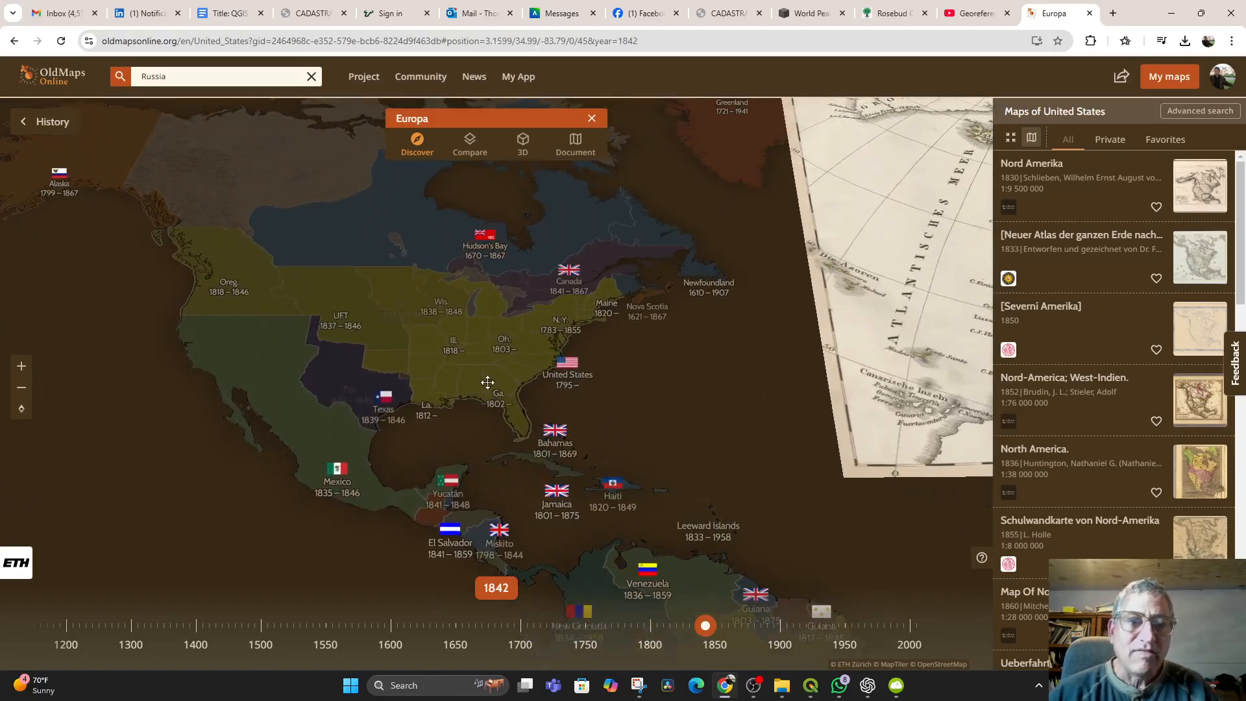
scroll(497, 448, down, 3)
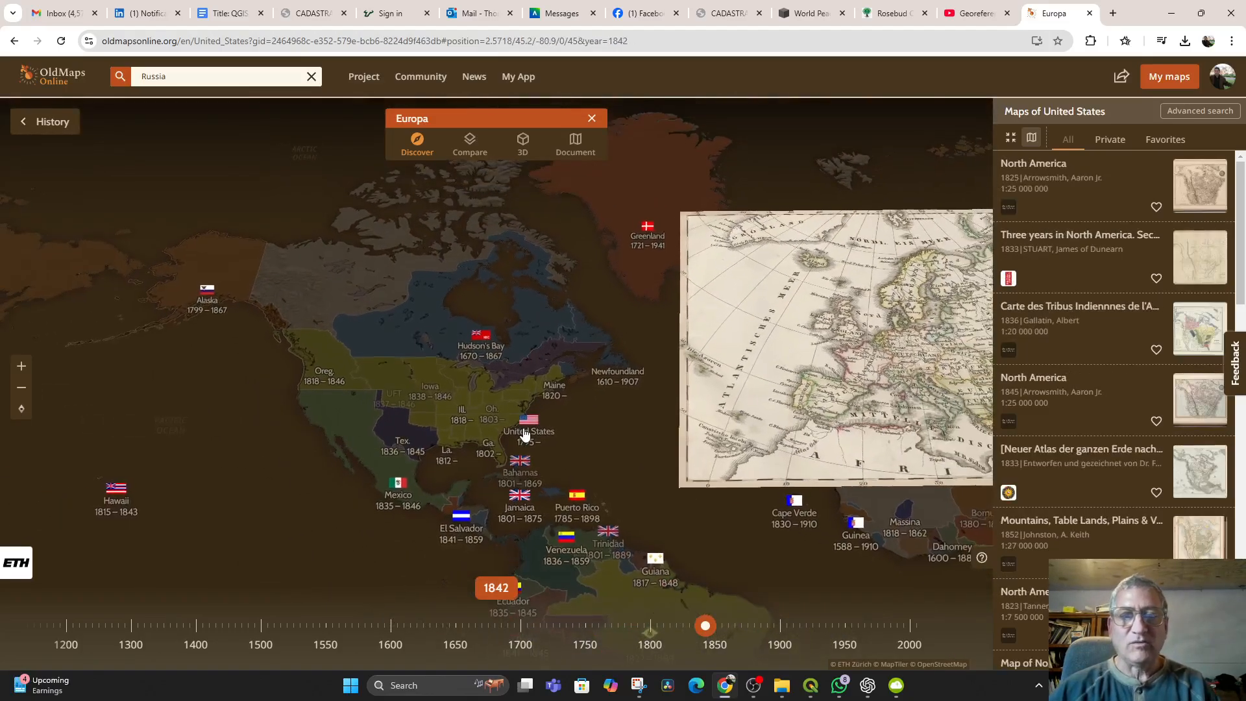